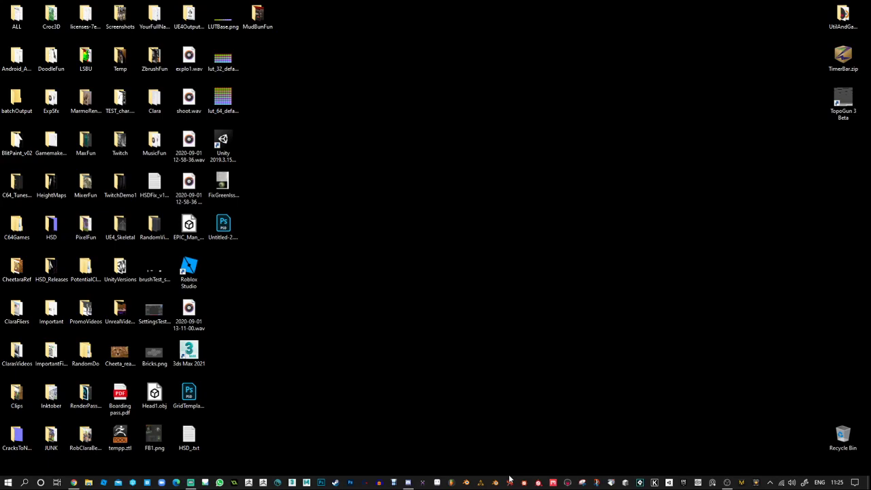
Launch Blender and bring up the Cherry Darling low-poly artwork page on ArtStation in the browser.
click(509, 480)
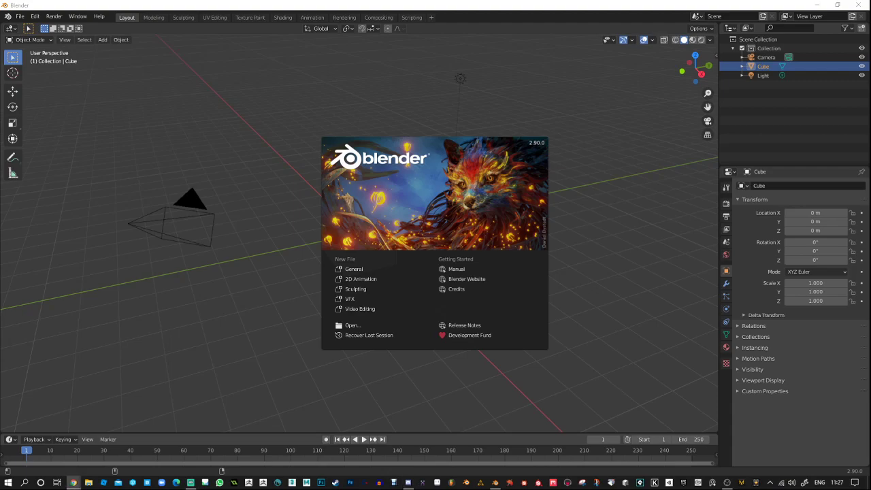
drag(869, 102, 428, 101)
click(610, 93)
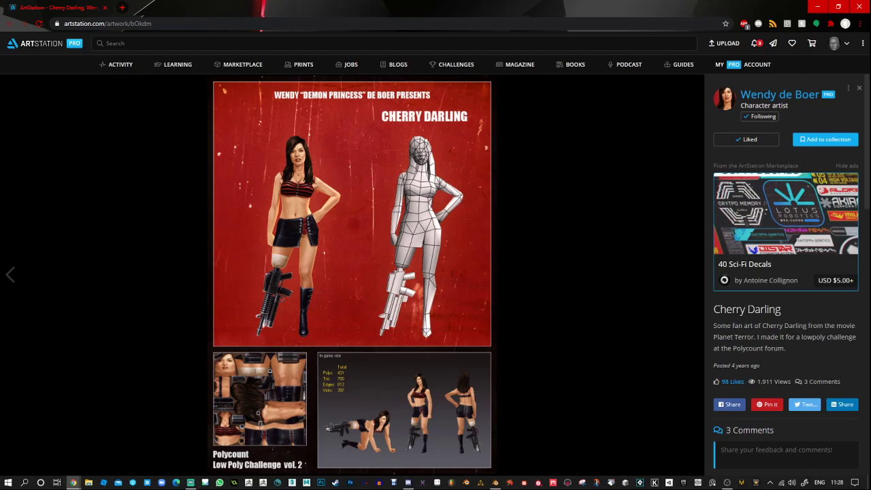
Switch to Discord and examine the image comparing hidden edge directions on the three cubes.
key(alt+Tab)
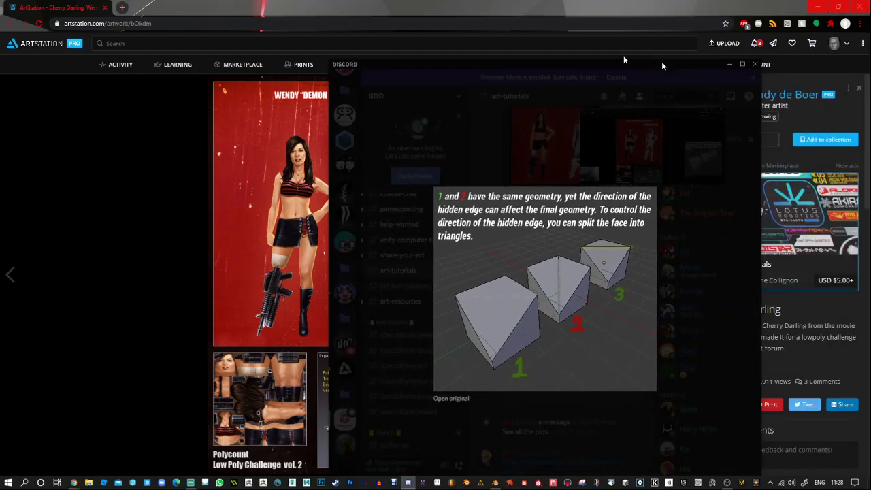
drag(623, 55, 485, 30)
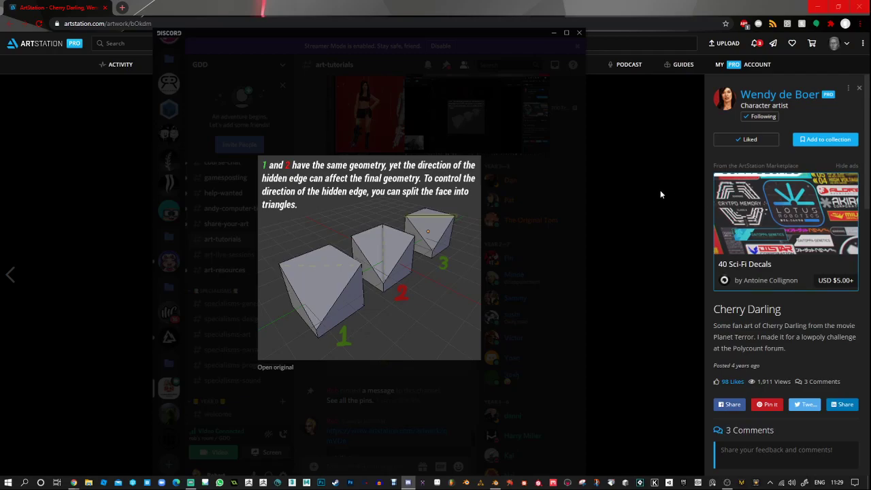
click(630, 190)
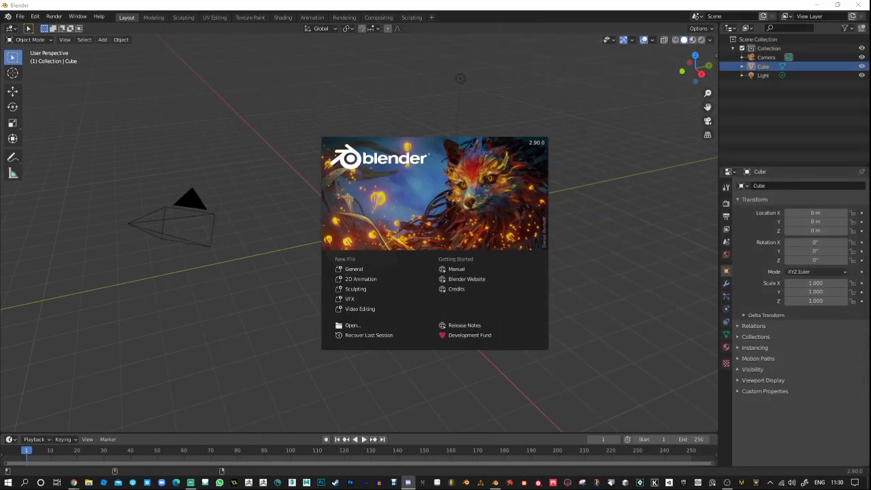
Return to Blender, dismiss the splash screen and move the default cube along the Y axis to about -1.9 m.
click(686, 219)
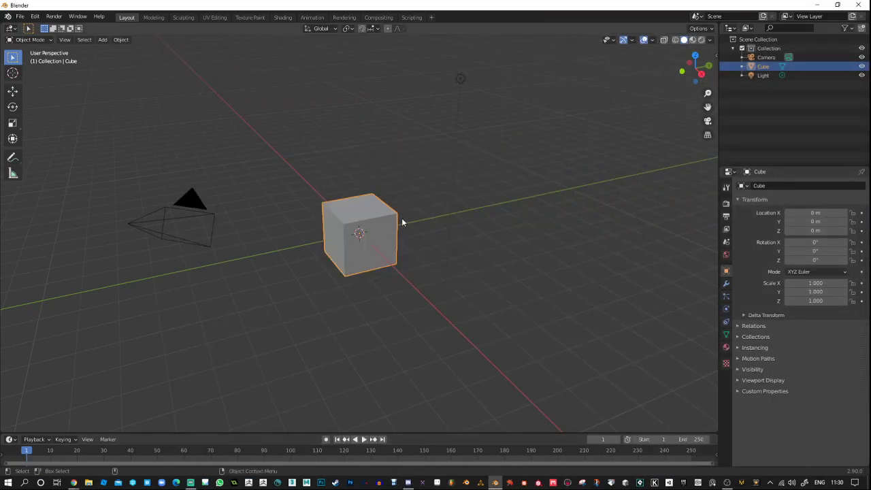
middle_drag(402, 219, 374, 289)
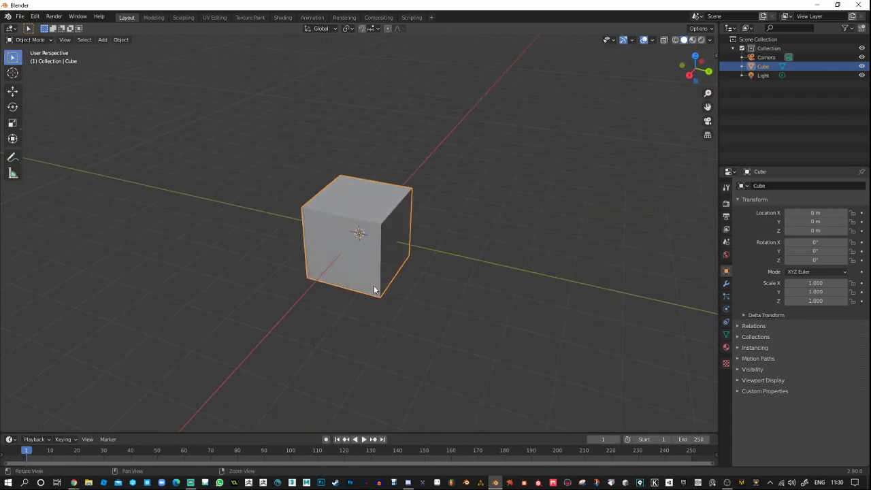
middle_drag(359, 194, 404, 173)
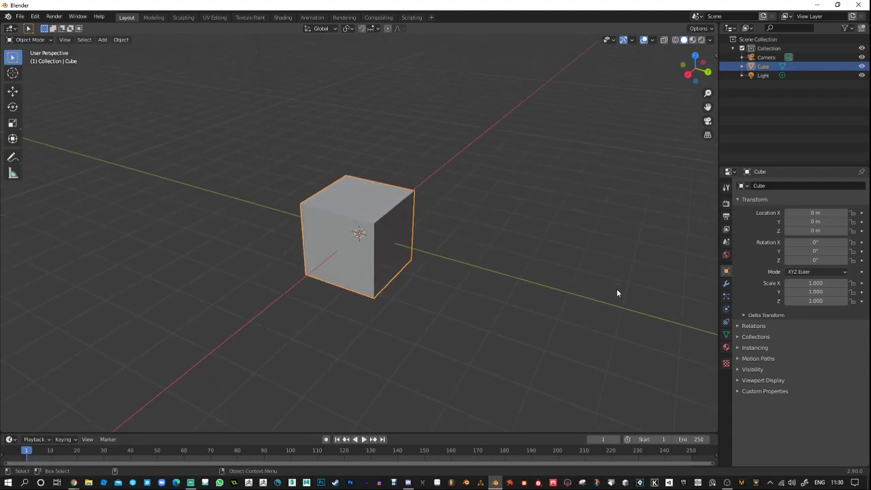
click(726, 483)
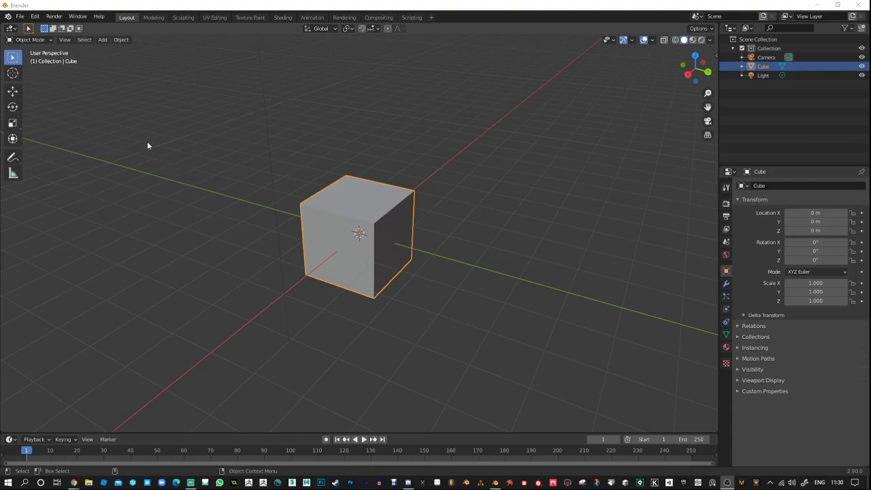
scroll(298, 158, up, 1)
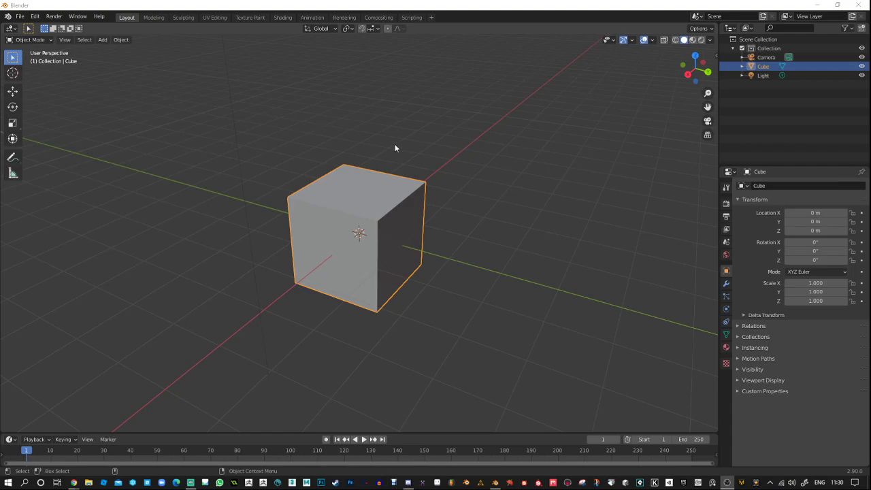
drag(379, 137, 450, 160)
click(387, 199)
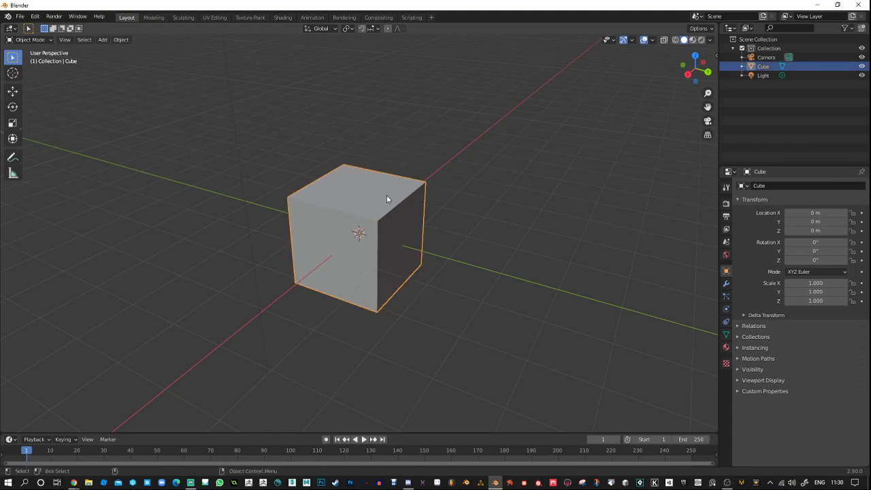
key(shift+space)
key(g)
drag(395, 246, 319, 226)
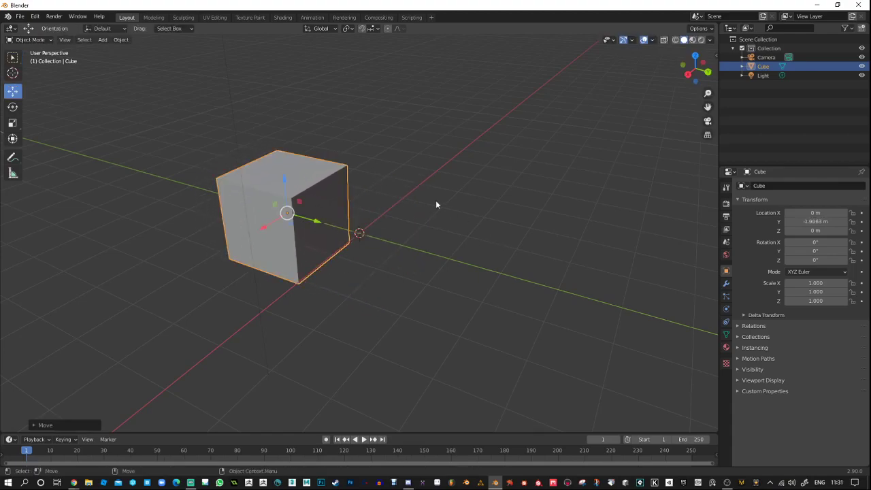
Set the transform pivot point to the 3D cursor and set the cube's origin to the 3D cursor.
click(353, 30)
click(357, 49)
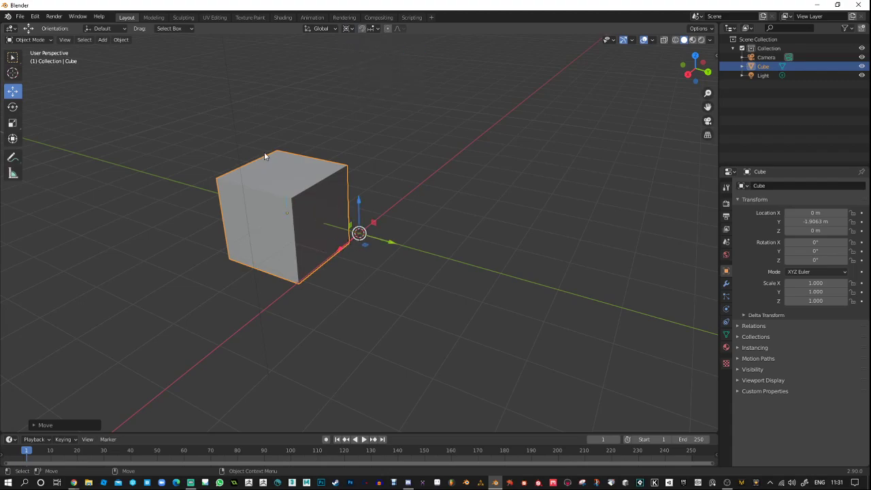
middle_drag(411, 278, 254, 212)
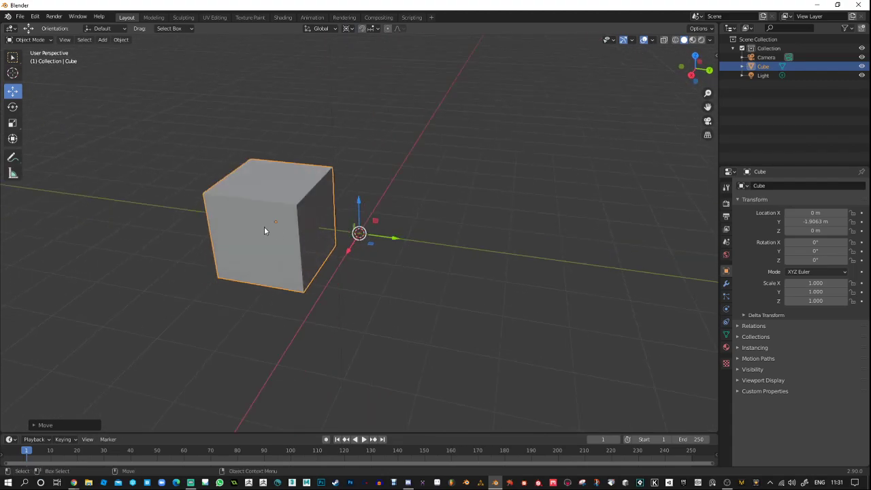
right_click(275, 224)
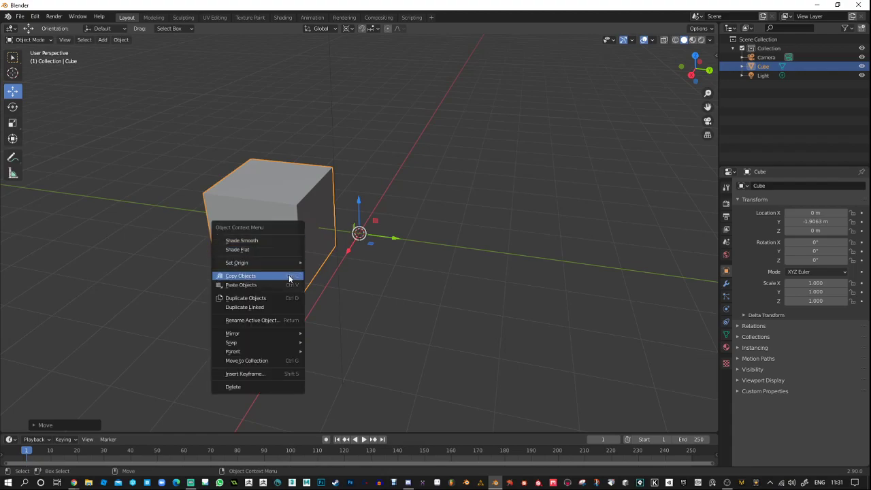
mouse_move(292, 263)
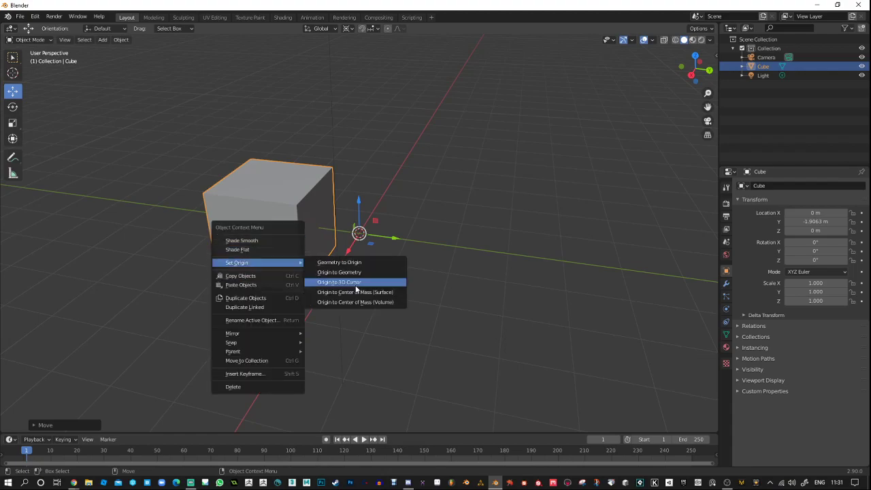
click(358, 282)
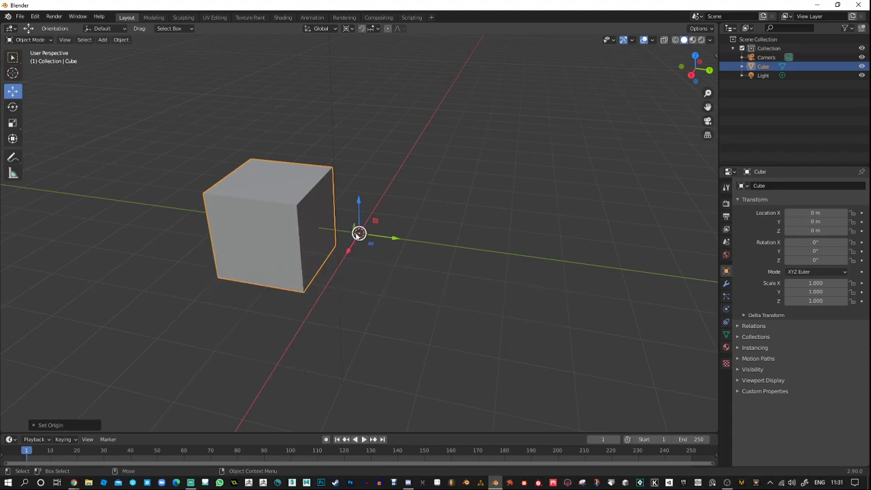
middle_drag(382, 247, 436, 227)
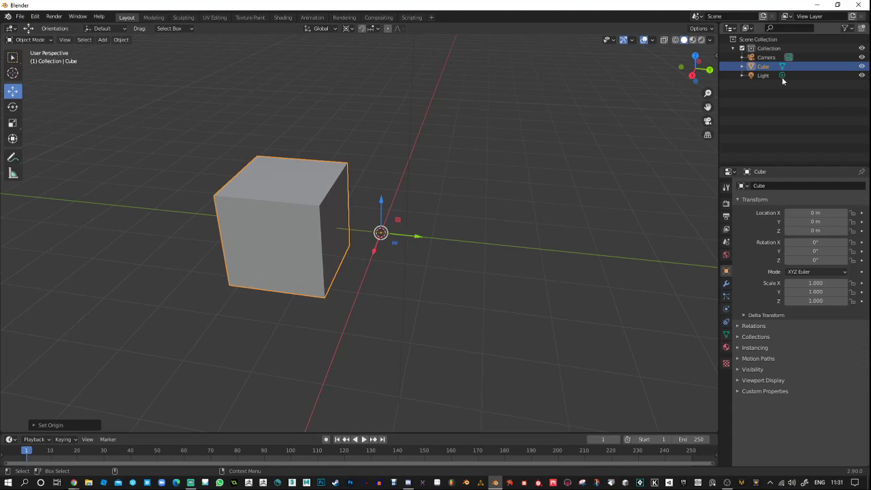
Add a Mirror modifier to the cube and mirror it across the Y axis only, with X turned off.
click(725, 283)
click(772, 185)
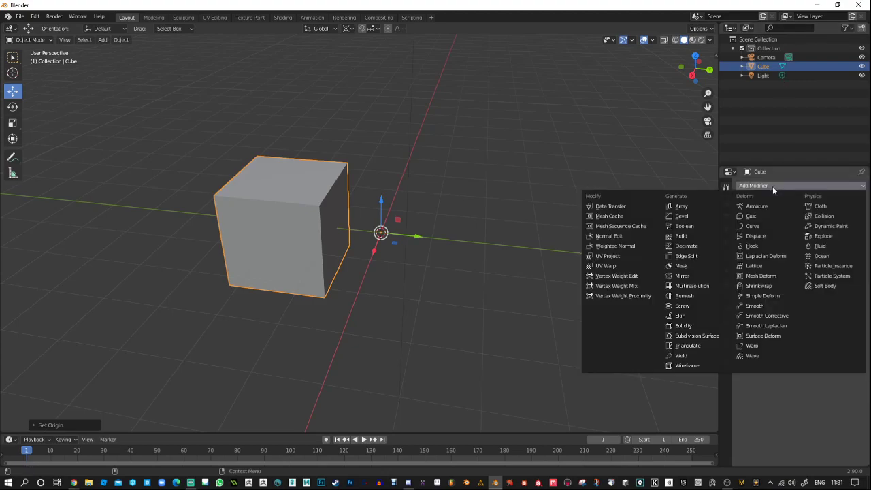
click(680, 275)
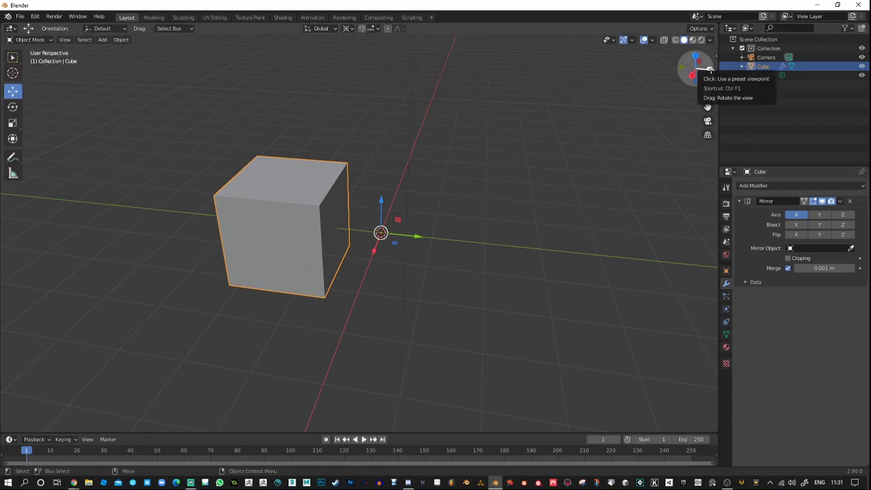
click(819, 215)
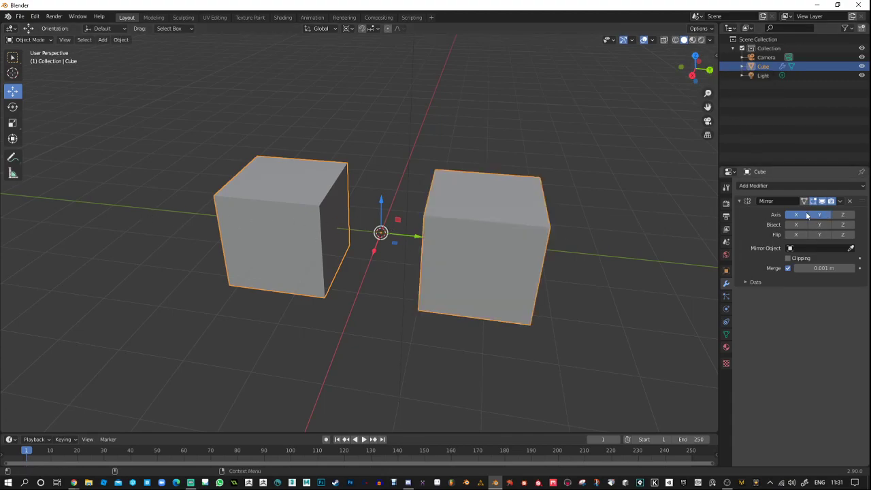
click(800, 216)
middle_drag(389, 140, 296, 225)
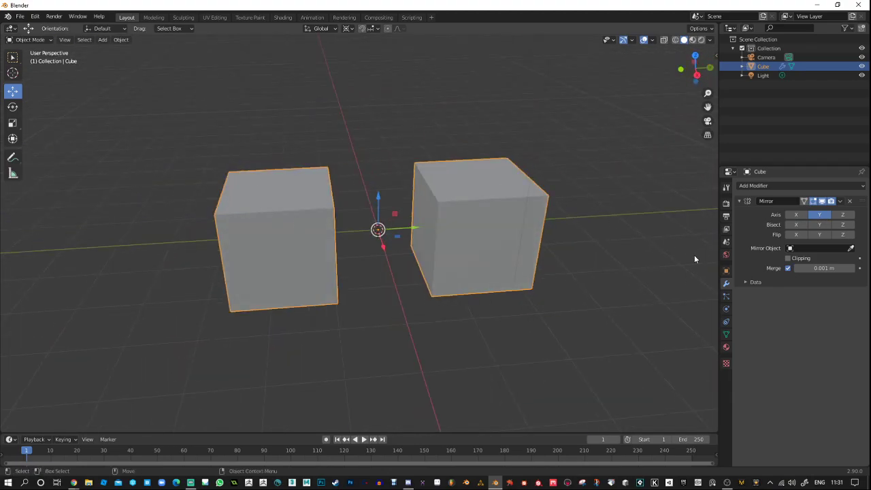
middle_drag(533, 216, 334, 174)
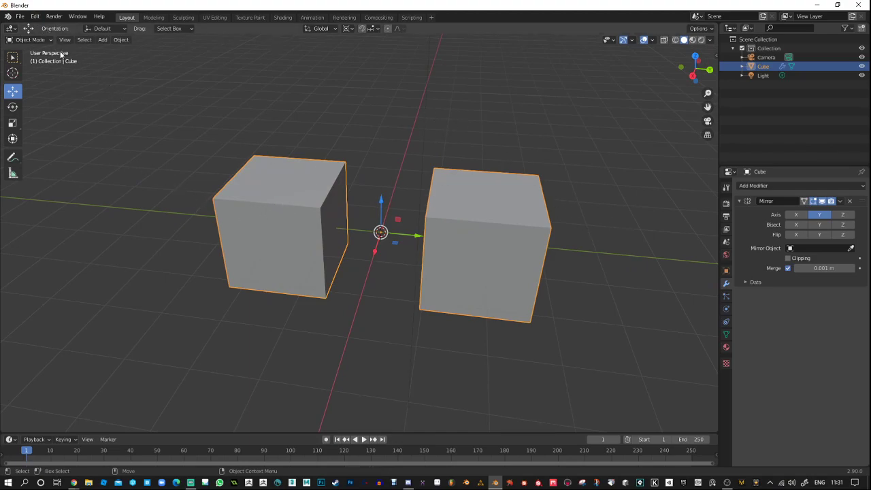
Switch the mirrored cube from Object Mode to Edit Mode.
click(700, 28)
click(683, 82)
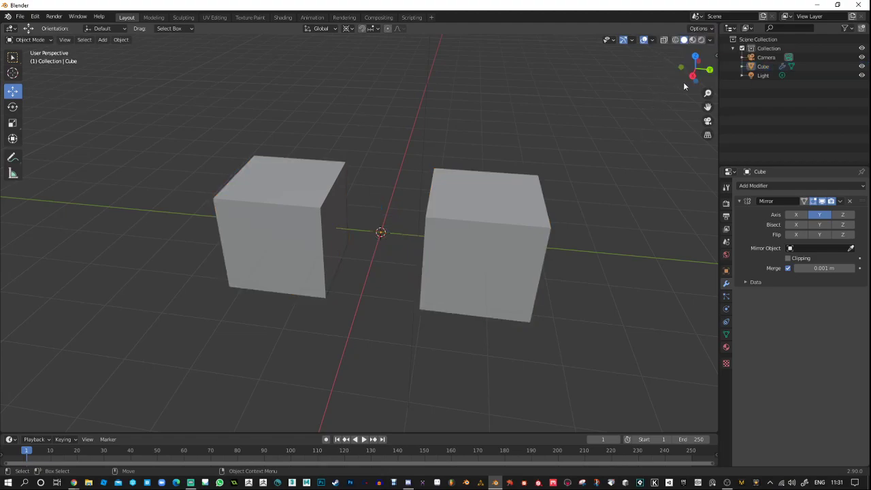
click(707, 29)
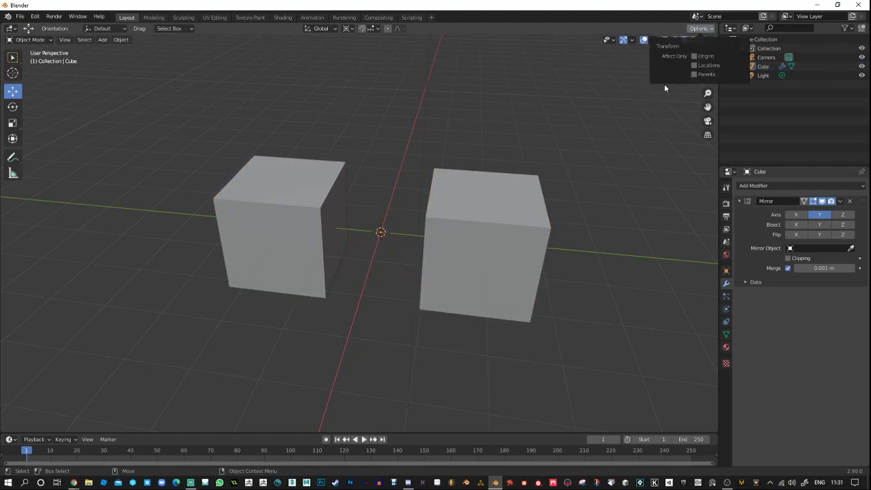
click(45, 40)
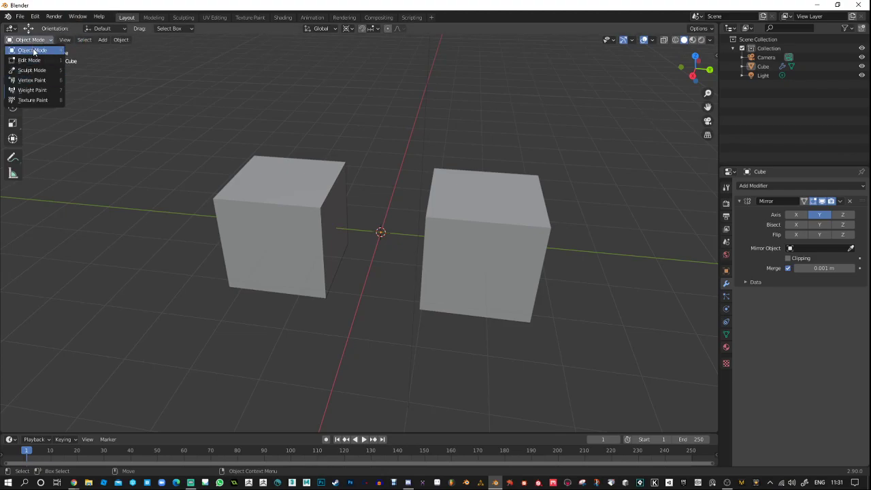
click(30, 41)
click(29, 40)
click(27, 61)
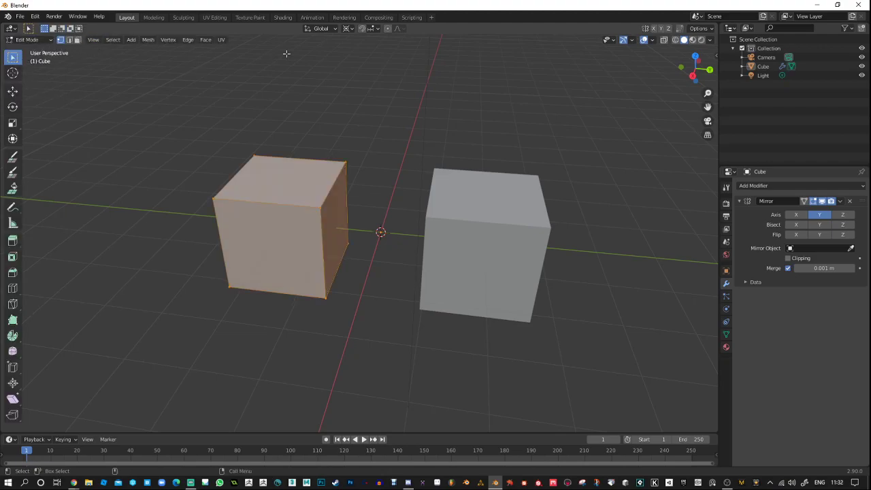
Enable Auto Merge for mesh editing with a merge threshold of .125.
click(710, 29)
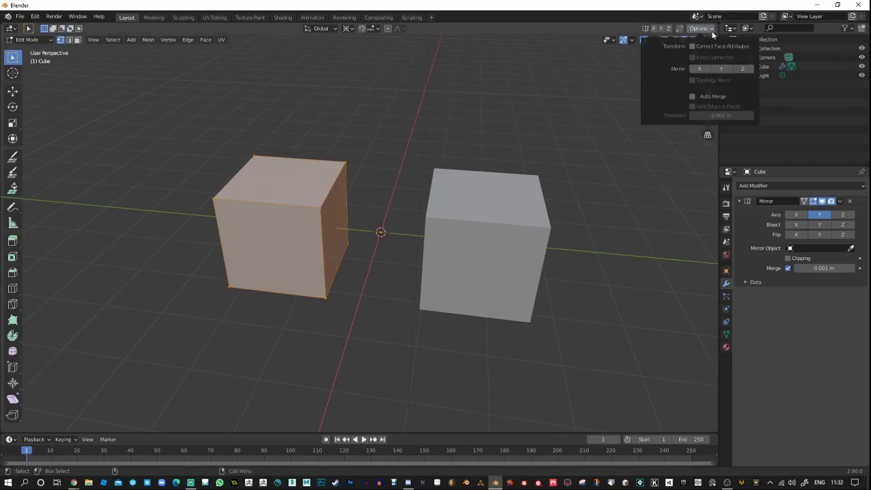
click(691, 97)
click(721, 115)
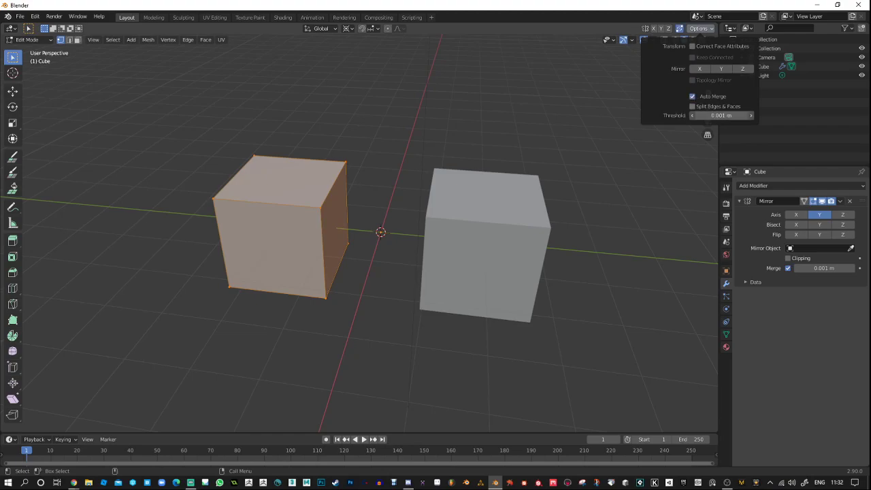
key(BackSpace)
text(.12)
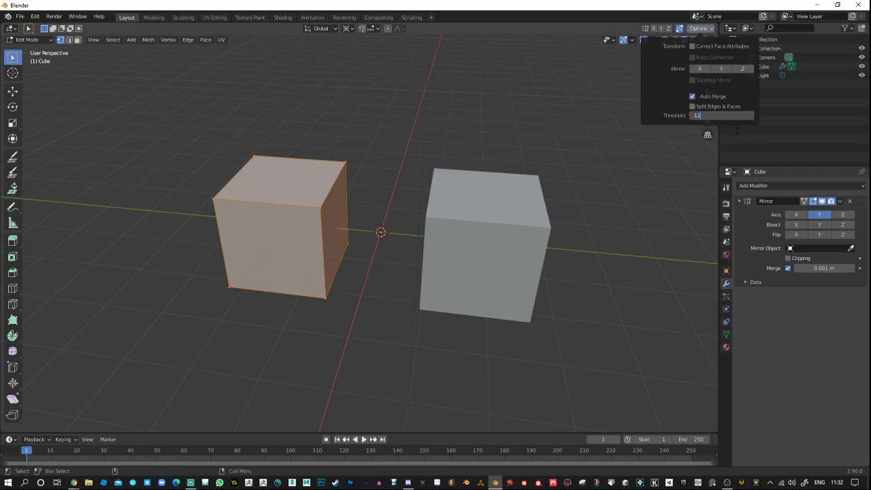
text(5)
key(Return)
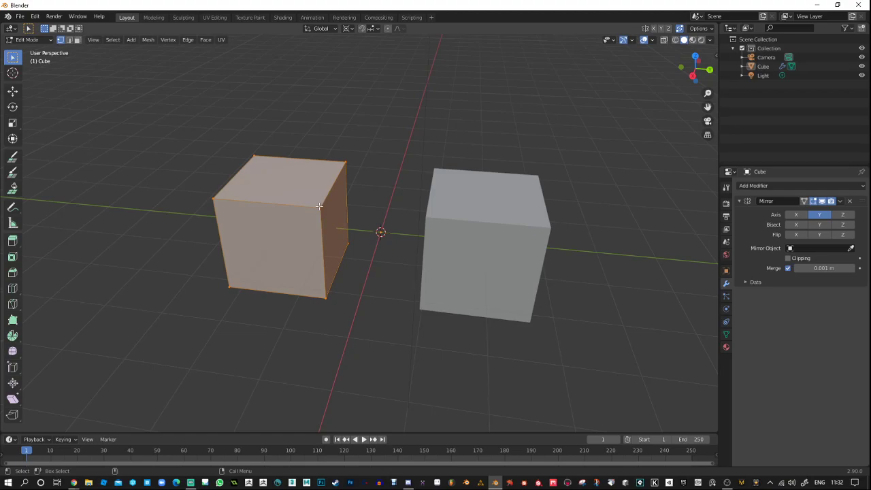
Move the cube's front top vertex nearest the mirror plane along Y onto the outer front top vertex, merging the two.
click(319, 205)
key(shift+space)
key(g)
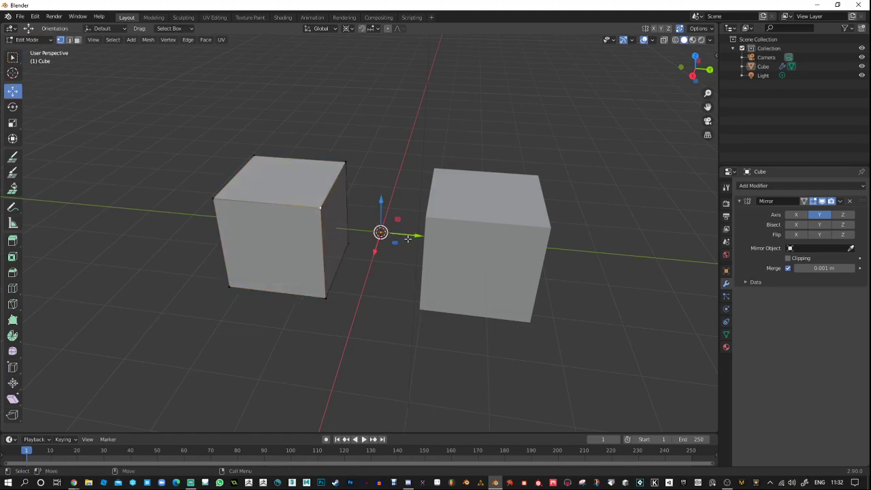
drag(410, 239, 320, 234)
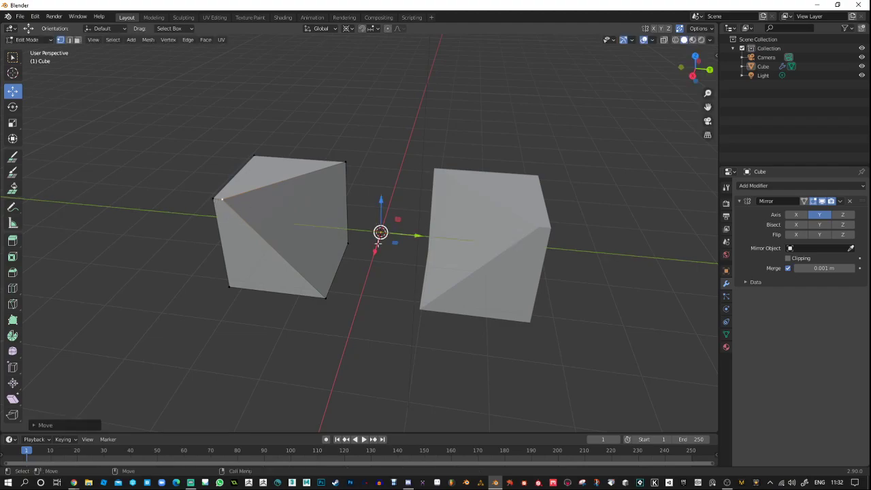
drag(404, 237, 396, 234)
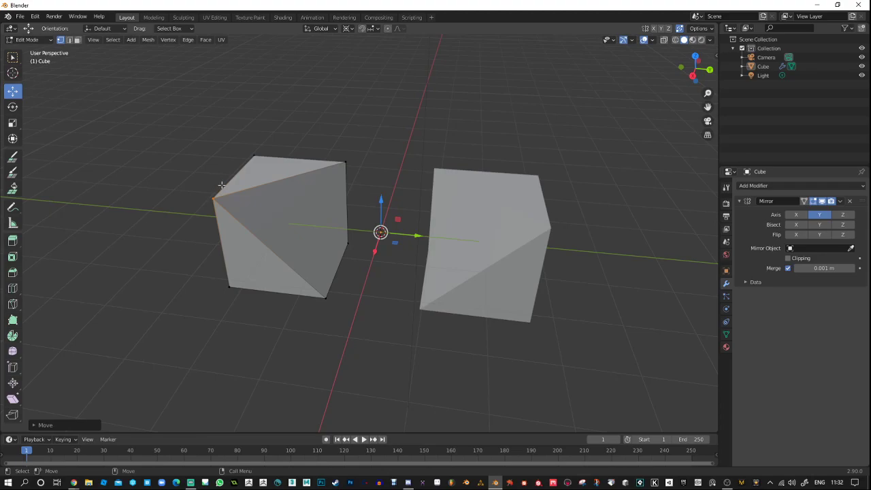
middle_drag(398, 150, 252, 262)
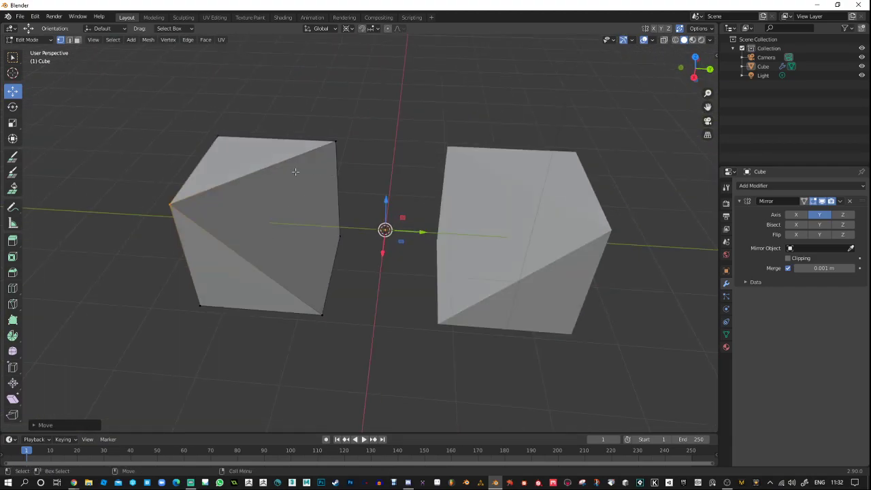
Knife-cut the editable cube's side face nearest the mirror plane from its rear top vertex to its front bottom vertex.
middle_drag(312, 283, 461, 223)
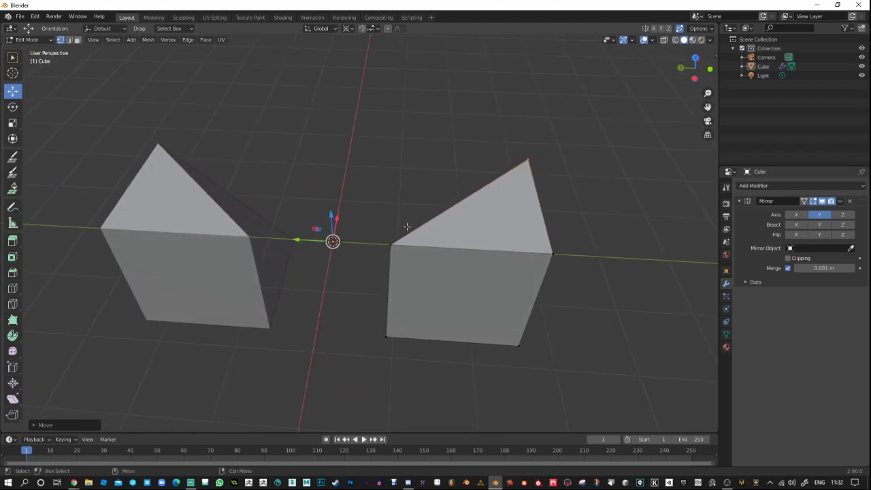
middle_drag(525, 174, 367, 146)
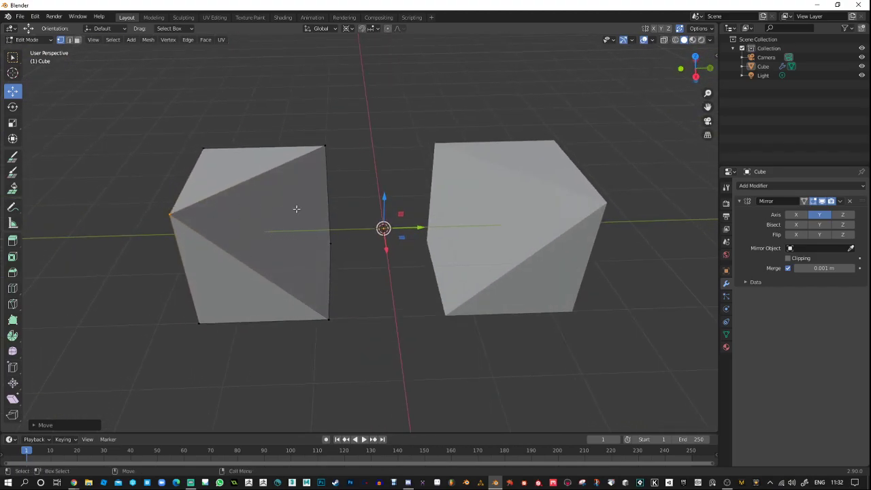
middle_drag(296, 209, 329, 182)
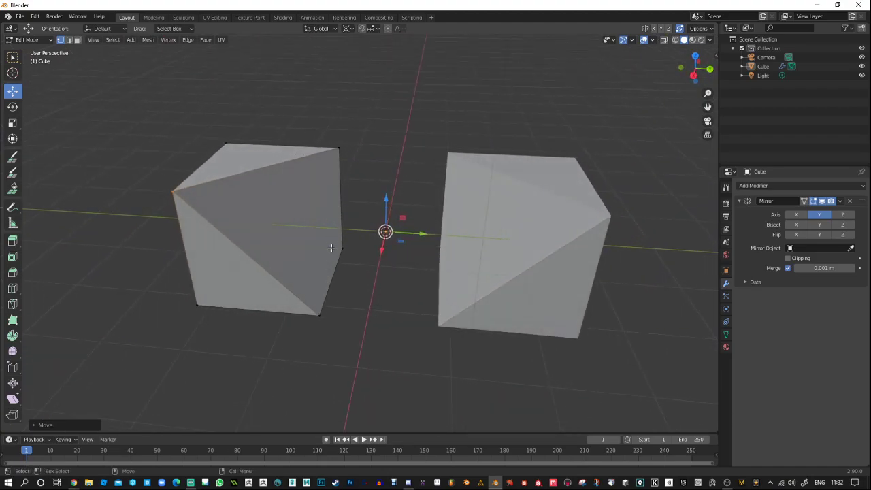
middle_drag(329, 309, 314, 315)
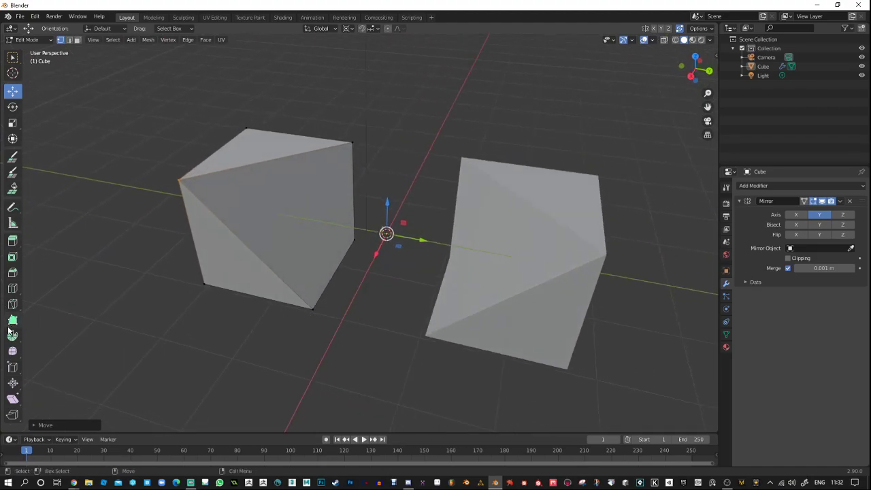
click(12, 306)
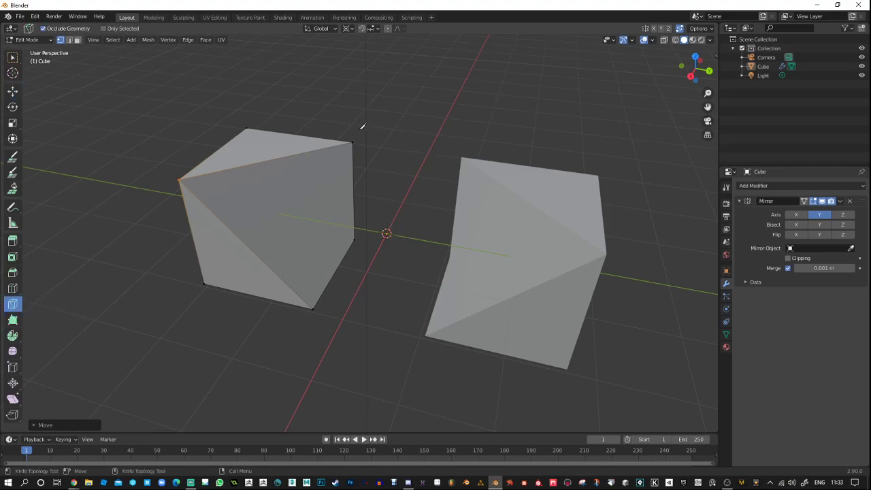
click(353, 141)
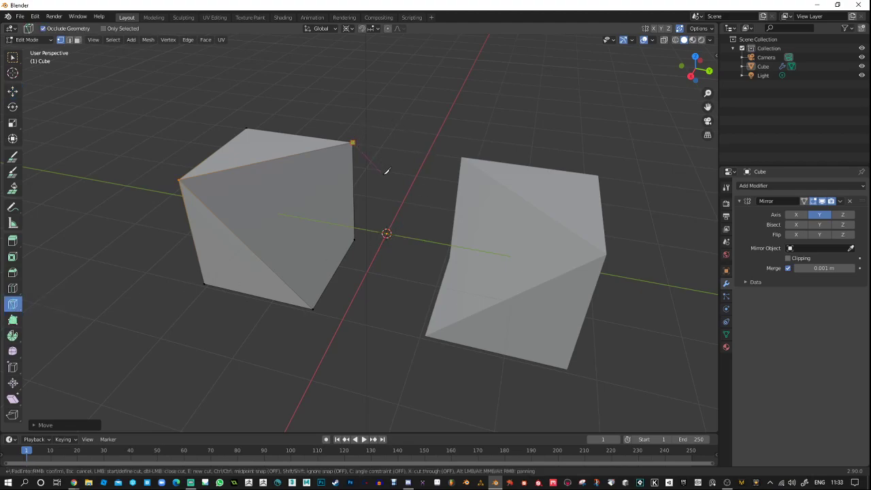
click(313, 307)
key(Return)
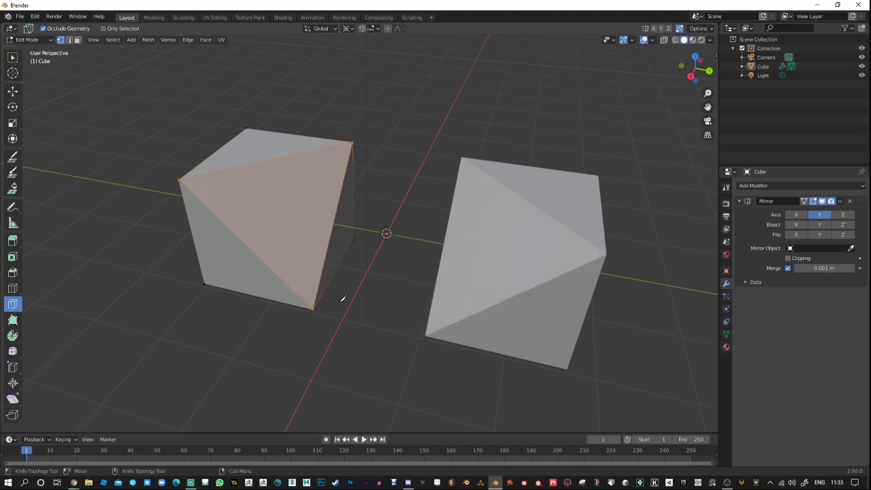
Inspect the cut face, then undo both the knife cut and the earlier vertex merge.
middle_drag(365, 311, 395, 296)
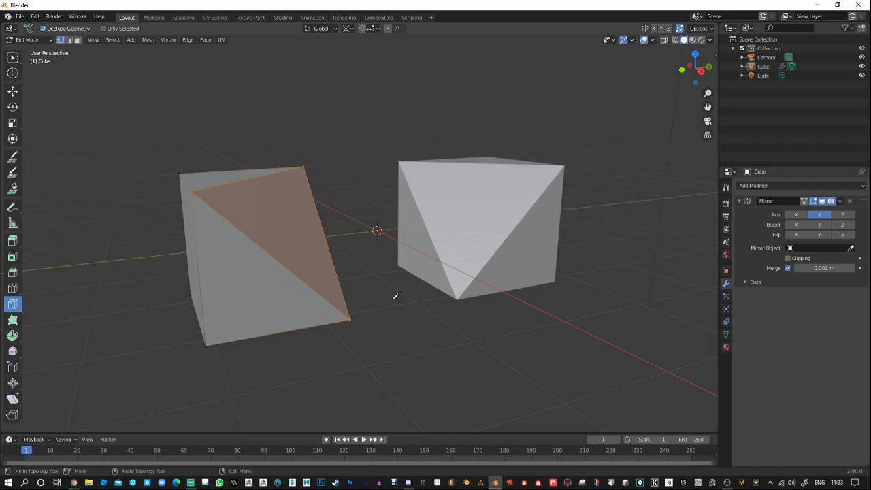
middle_drag(395, 296, 358, 344)
key(w)
key(ctrl+z)
key(ctrl+z)
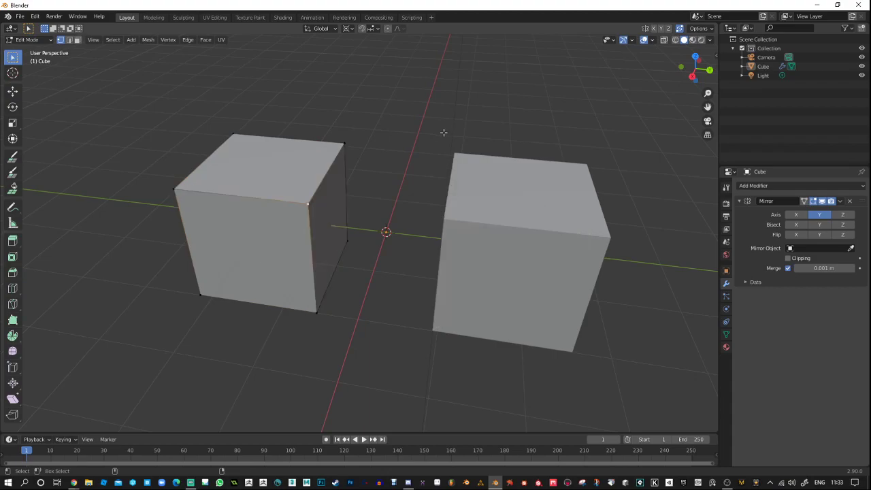
Open the keymap preferences and choose the Industry Compatible keymap.
key(w)
click(30, 18)
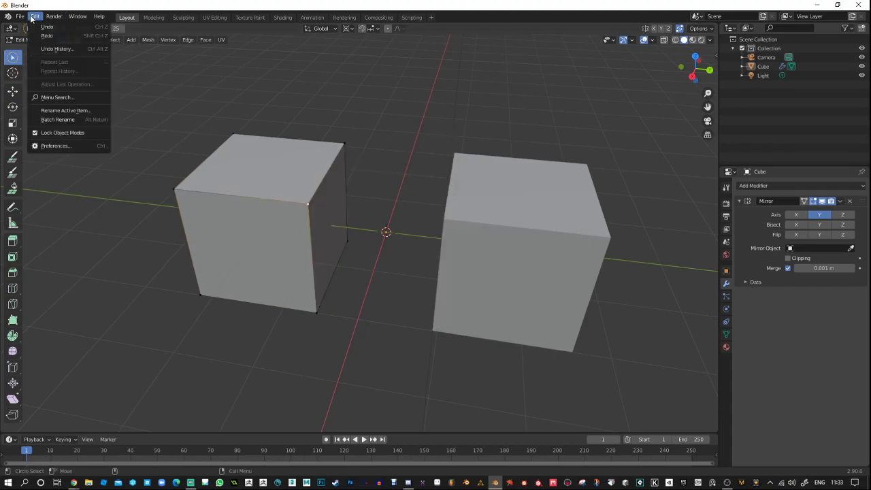
click(63, 147)
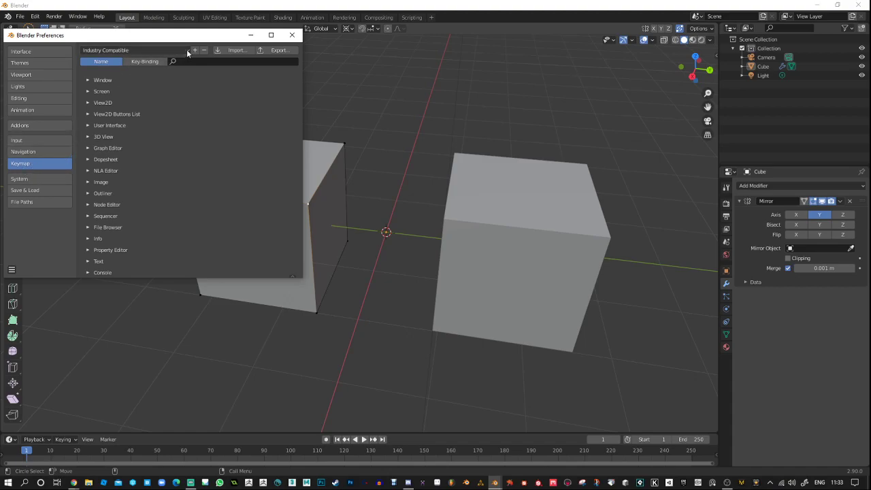
click(125, 51)
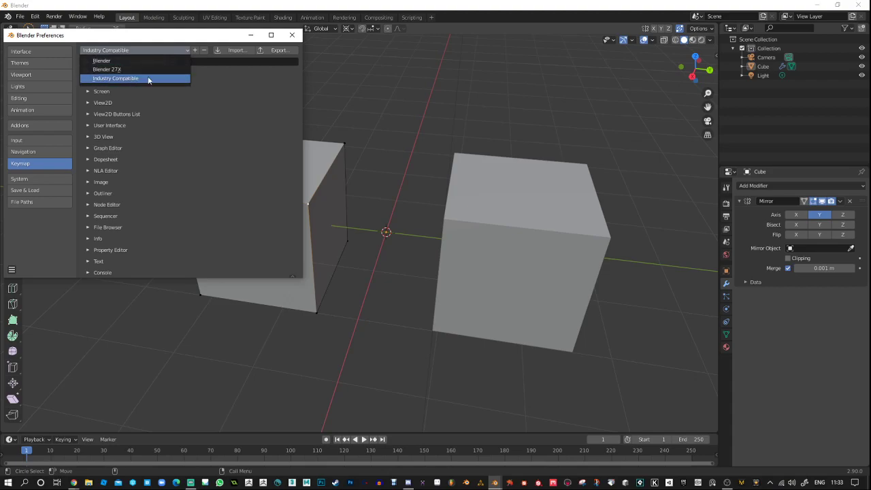
click(147, 78)
Deselect the geometry and inspect both mirrored cubes from different angles and distances.
click(410, 139)
alt+drag(410, 138, 439, 203)
ctrl+middle_drag(439, 203, 438, 170)
mouse_move(438, 170)
ctrl+alt+mouse_down()
mouse_move(433, 187)
mouse_move(449, 184)
mouse_move(443, 173)
mouse_move(412, 200)
mouse_move(420, 163)
mouse_move(431, 218)
mouse_move(385, 158)
mouse_move(355, 150)
mouse_move(348, 195)
ctrl+alt+mouse_up()
scroll(442, 177, down, 10)
scroll(441, 177, up, 7)
scroll(441, 176, down, 5)
scroll(441, 177, down, 2)
scroll(442, 177, up, 2)
key(w)
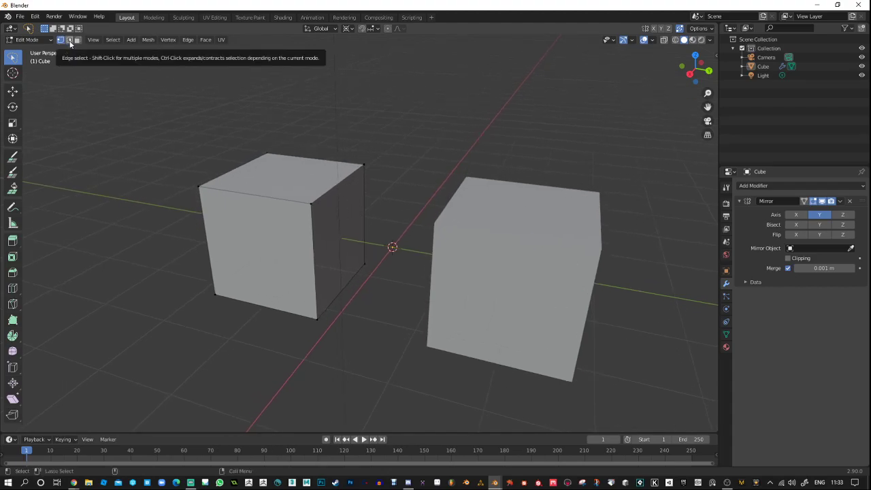
Try out the edge and face selection modes and switch the cube from Edit Mode to Object Mode.
click(49, 40)
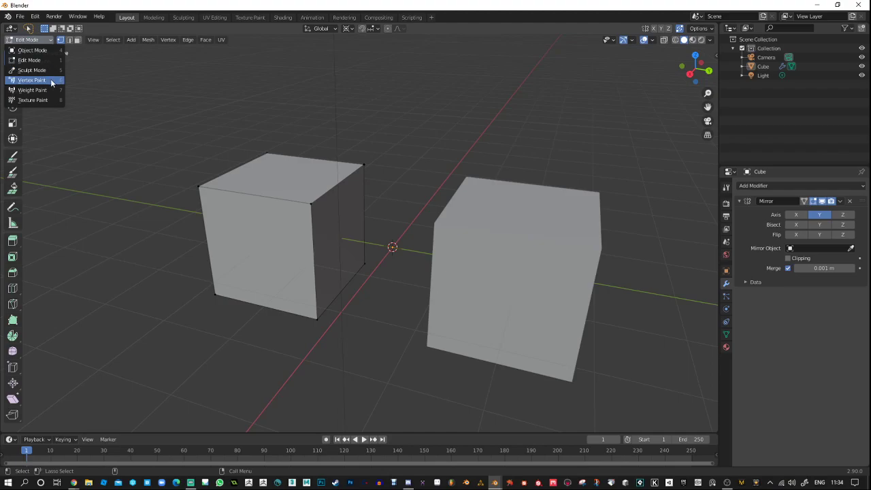
click(64, 63)
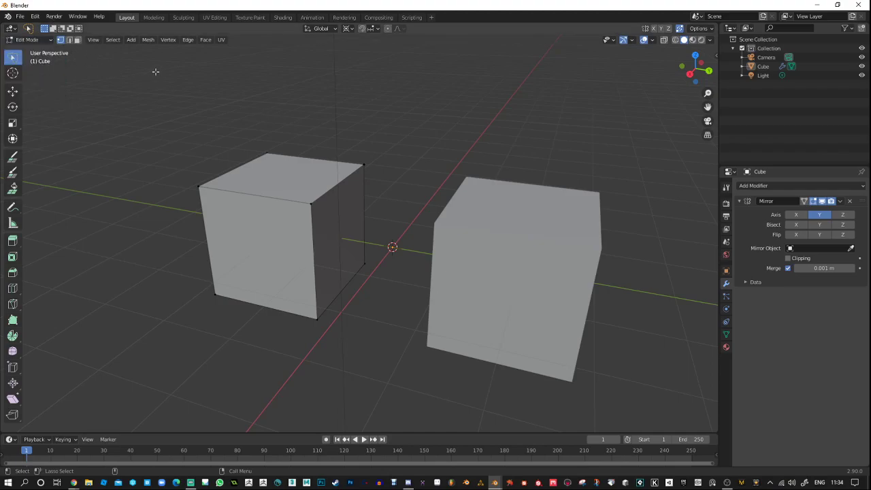
key(Tab)
key(Tab)
click(69, 41)
click(79, 40)
key(Tab)
key(Tab)
key(Tab)
key(Tab)
key(Tab)
key(Tab)
key(Tab)
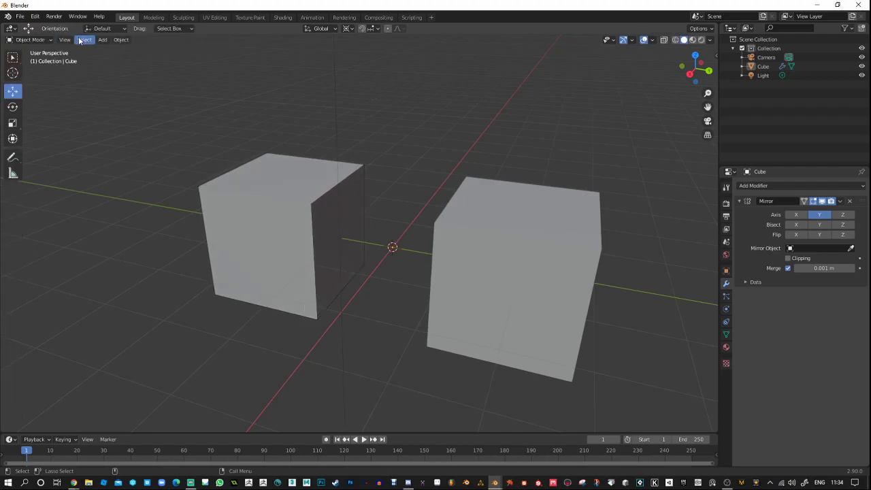
Try the transform tools, select the mirrored cube in Object Mode and activate the Move tool.
key(q)
key(e)
key(r)
key(e)
key(r)
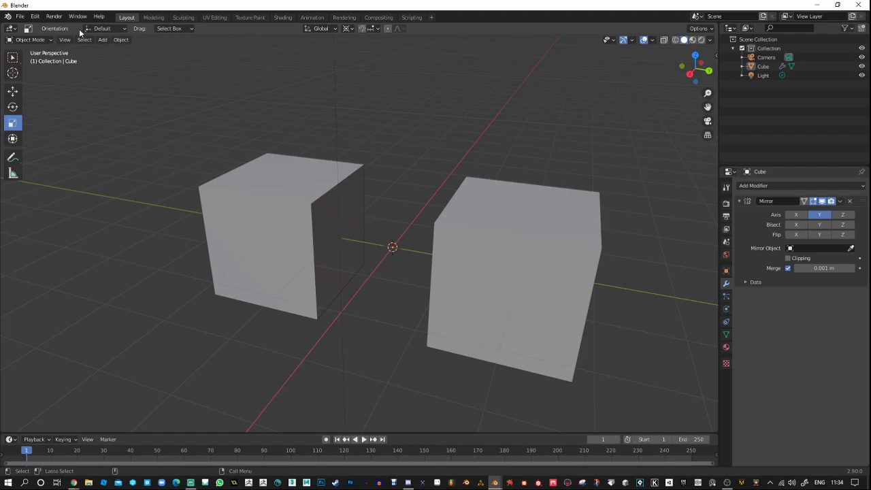
click(263, 206)
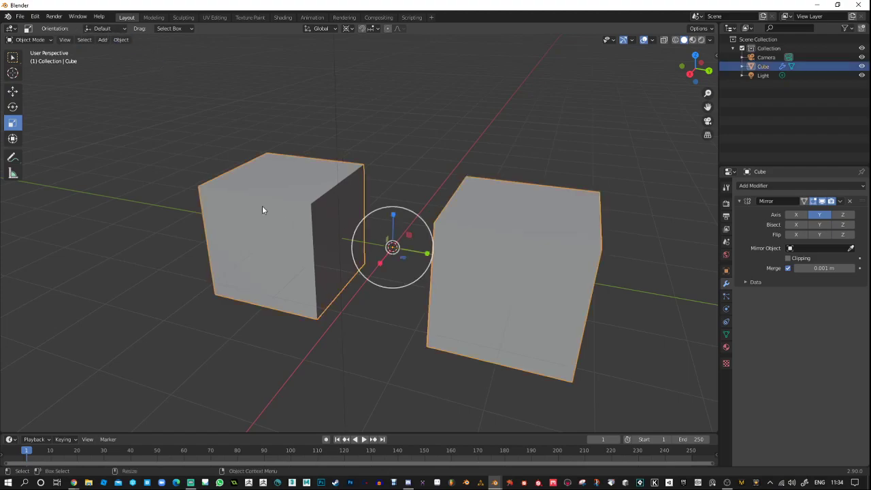
key(shift+space)
key(g)
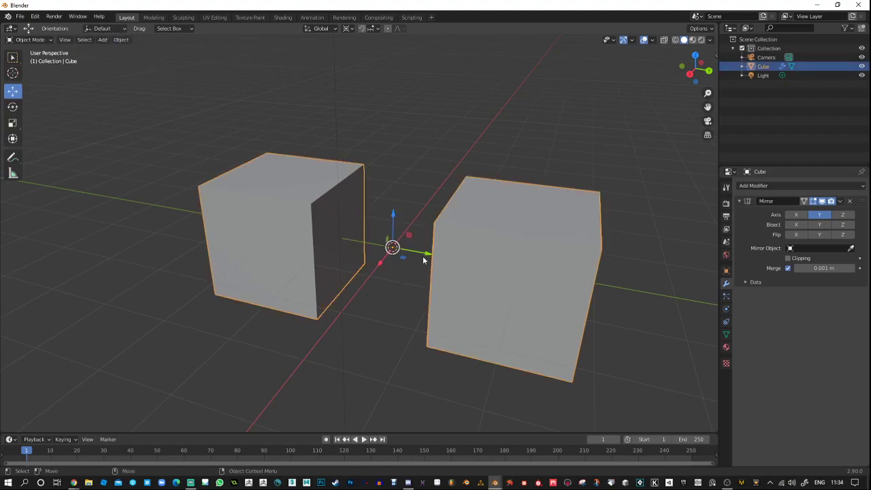
mouse_move(423, 260)
middle_down()
mouse_move(408, 252)
mouse_move(429, 266)
middle_up()
middle_drag(340, 207, 319, 183)
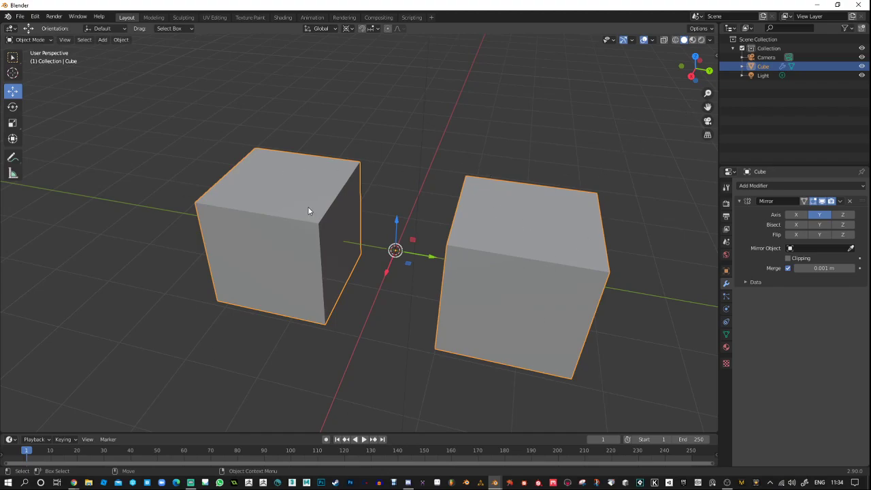
In Edit Mode with edge selection, move the cube's top edge nearest the mirror plane along Y, away from the plane.
key(Tab)
key(2)
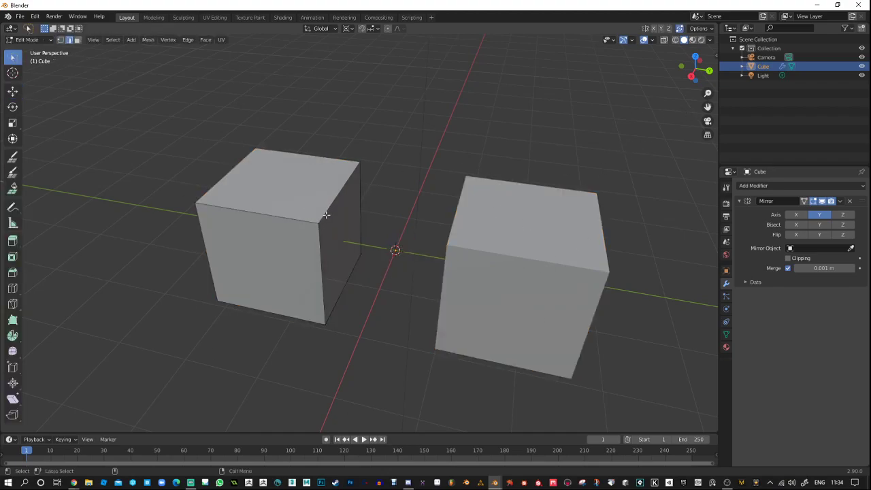
click(327, 212)
key(w)
drag(429, 259, 411, 249)
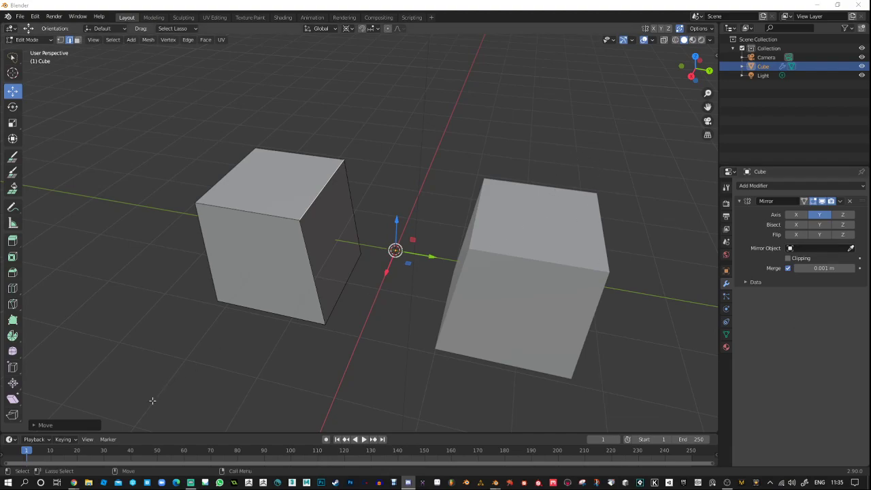
Switch to the Chrome browser and open the Pinterest website through a Google search.
mouse_move(76, 485)
click(102, 427)
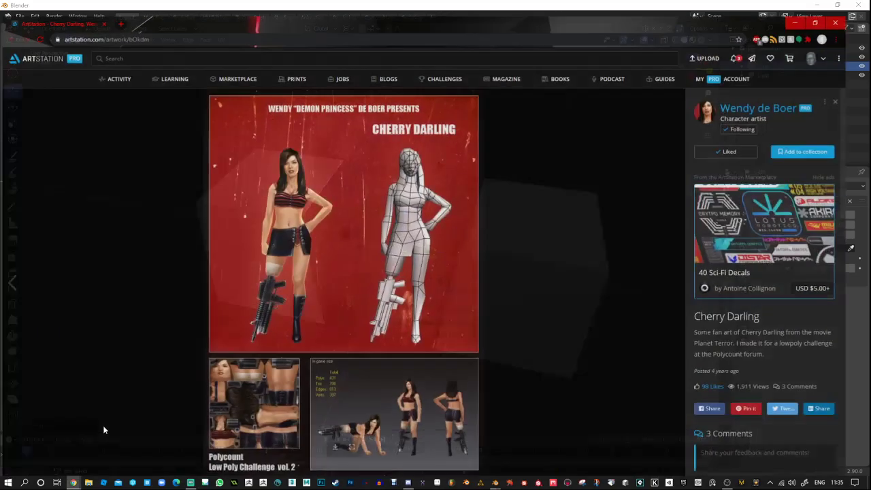
click(233, 24)
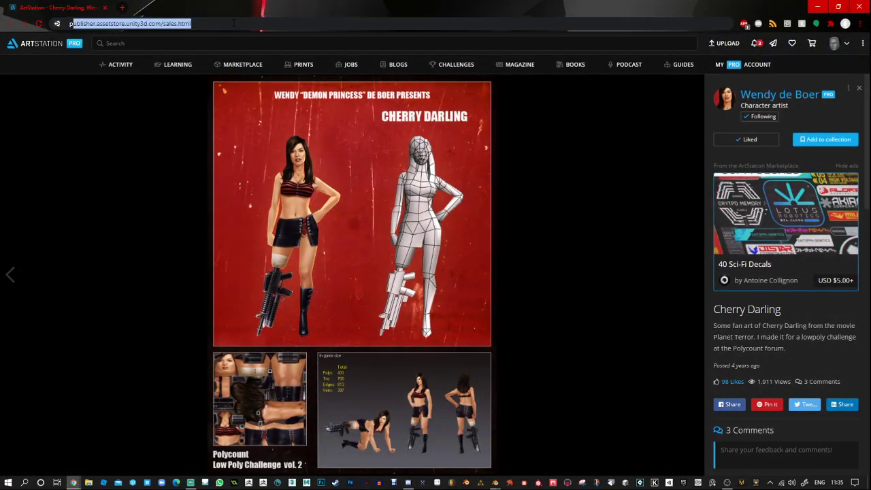
text(pinterst)
key(Return)
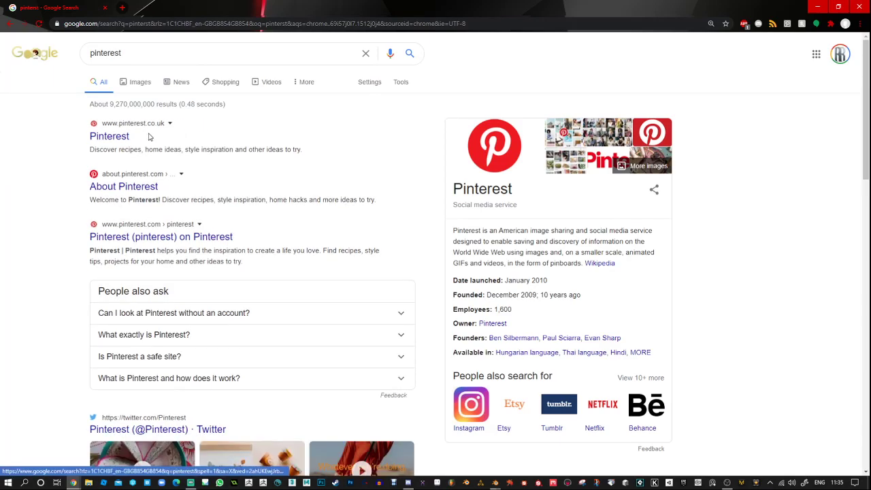
click(187, 133)
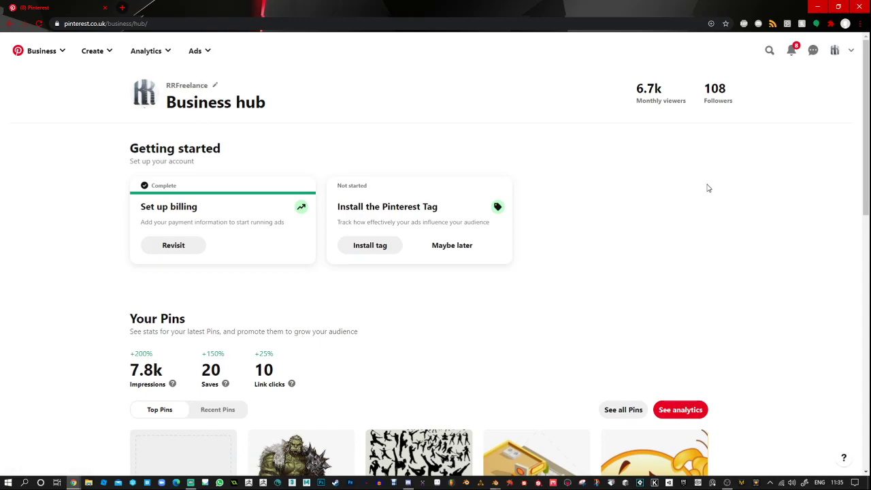
Open the Pinterest profile and search its own pins for "concept character".
click(789, 54)
click(834, 53)
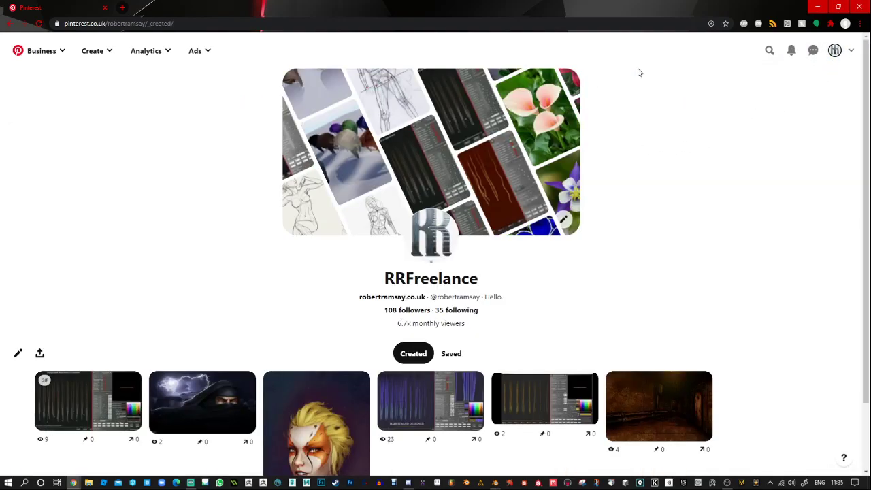
click(769, 52)
text(c)
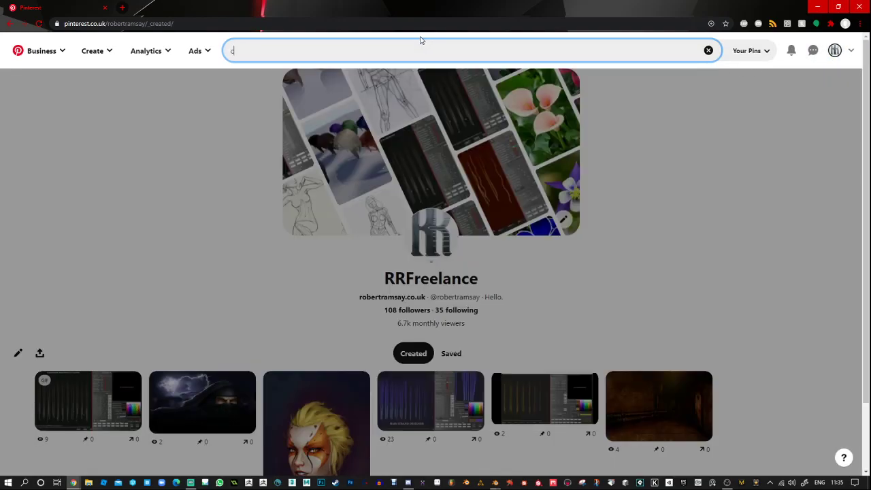
text(oncept character)
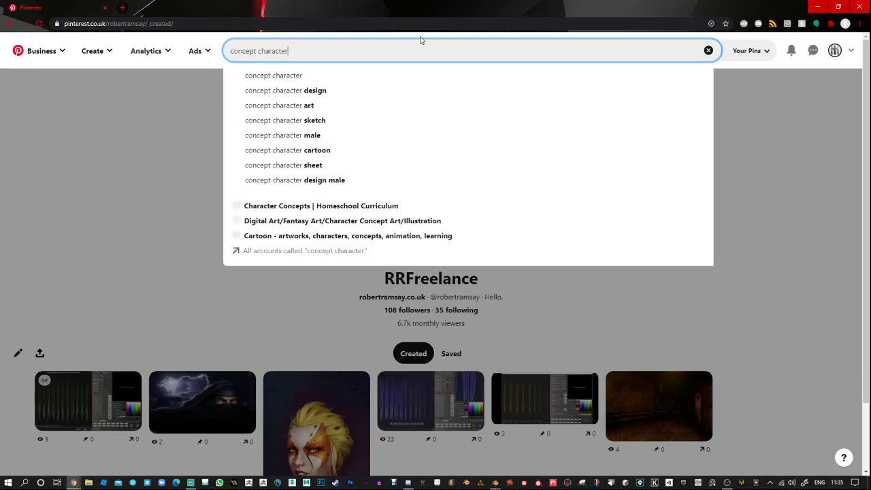
key(Return)
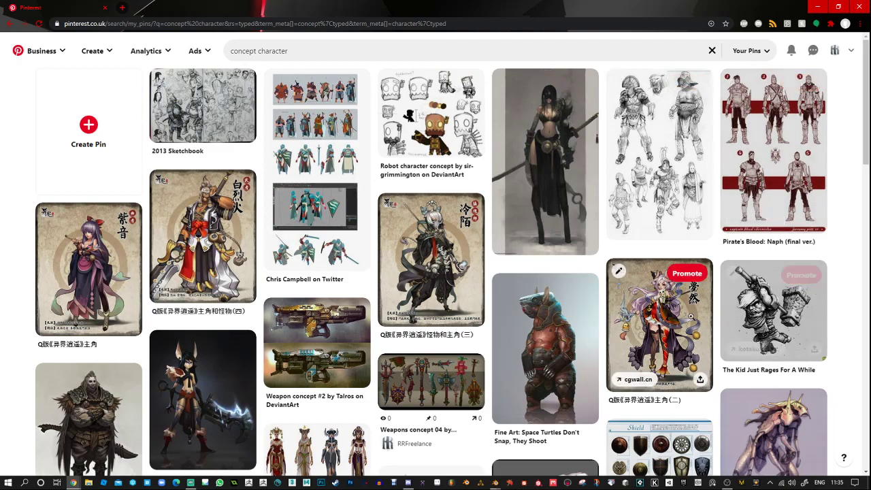
Open the "Fine Art: Space Turtles Don't Snap, They Shoot" pin and look through its source article on Kotaku.
scroll(643, 306, down, 1)
click(559, 291)
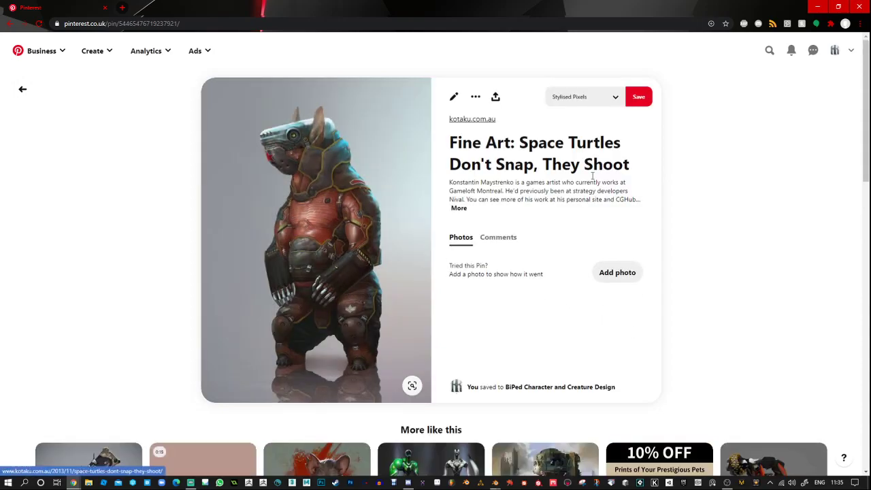
click(315, 245)
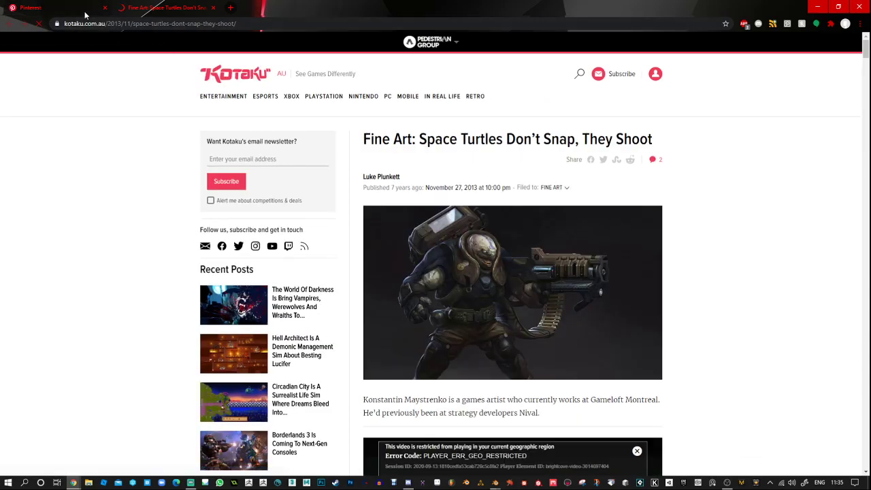
scroll(535, 337, down, 3)
scroll(534, 338, down, 15)
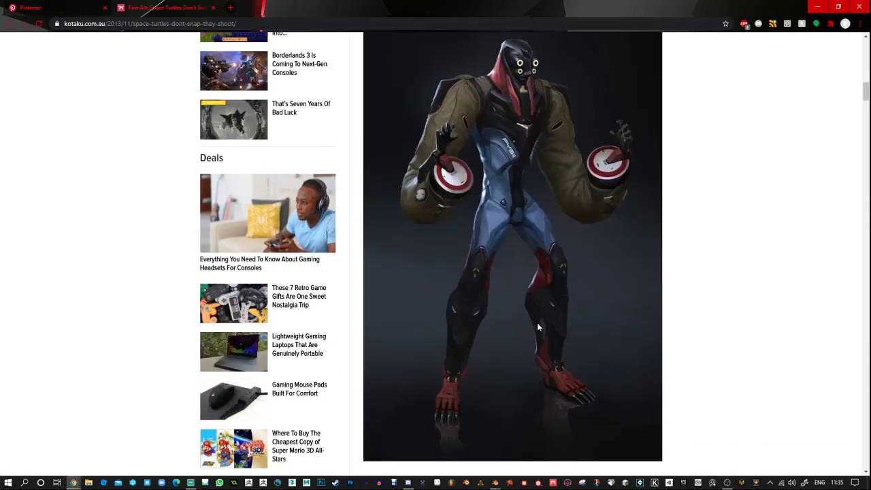
Return to the "Fine Art: Space Turtles Don't Snap, They Shoot" pin and open its image in its own browser tab.
click(42, 7)
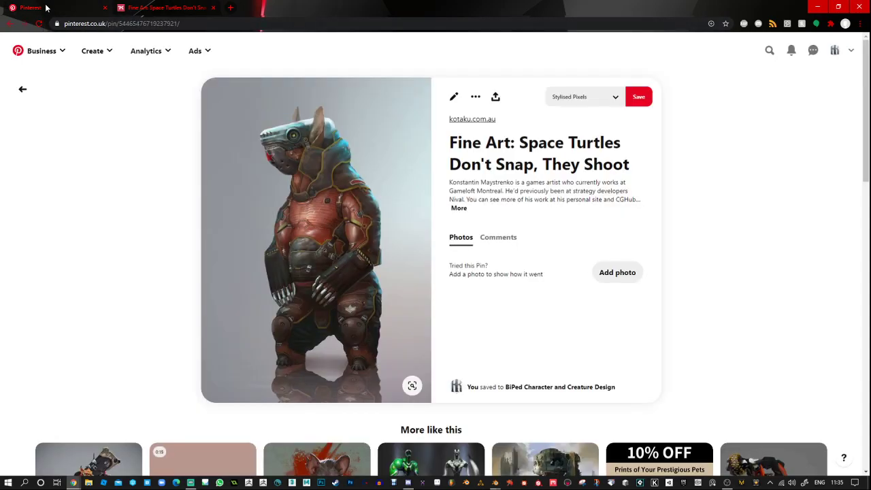
right_click(336, 214)
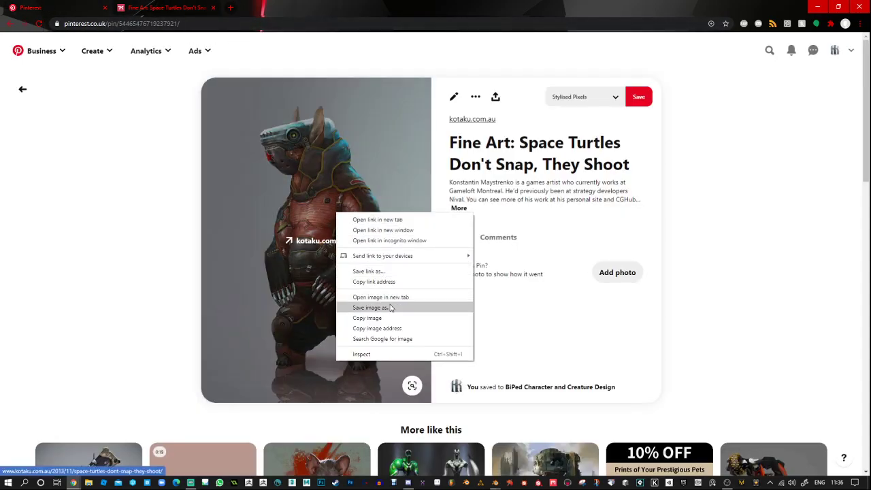
click(394, 297)
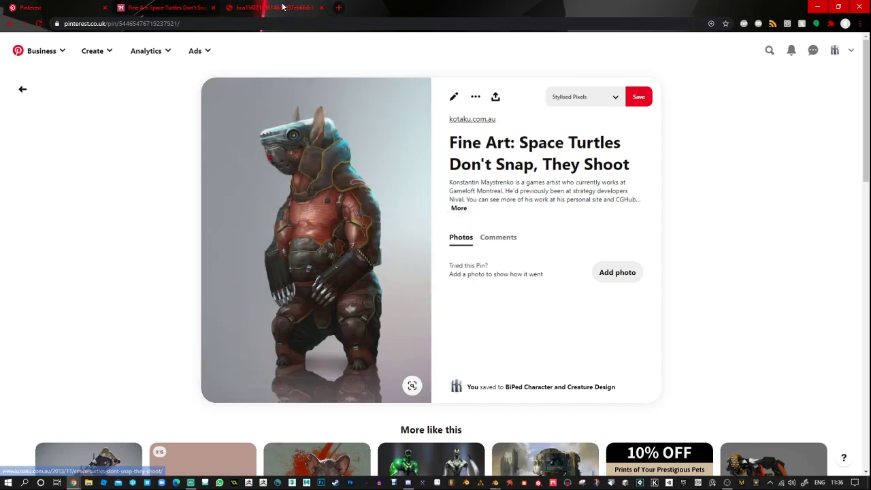
click(285, 9)
Examine the armoured creature image from head to feet, including the hood, arms, belt, gloves and legs.
scroll(438, 186, down, 5)
scroll(438, 186, up, 4)
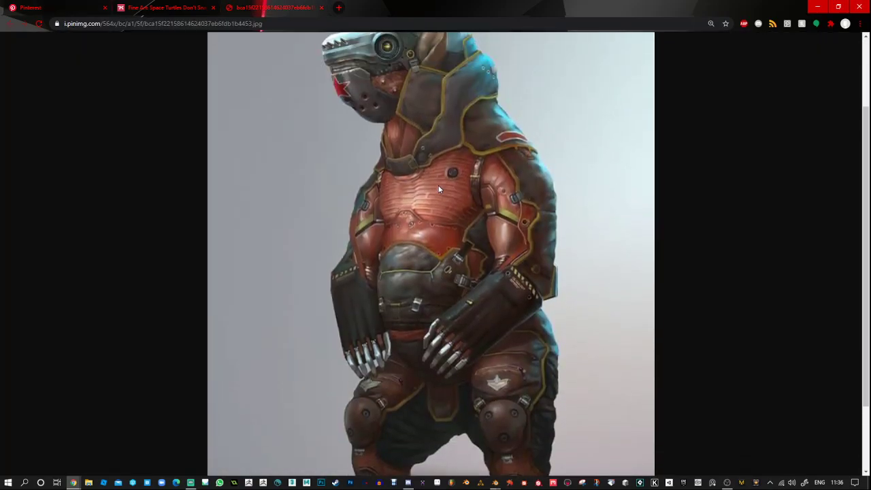
scroll(438, 189, up, 1)
scroll(438, 189, down, 1)
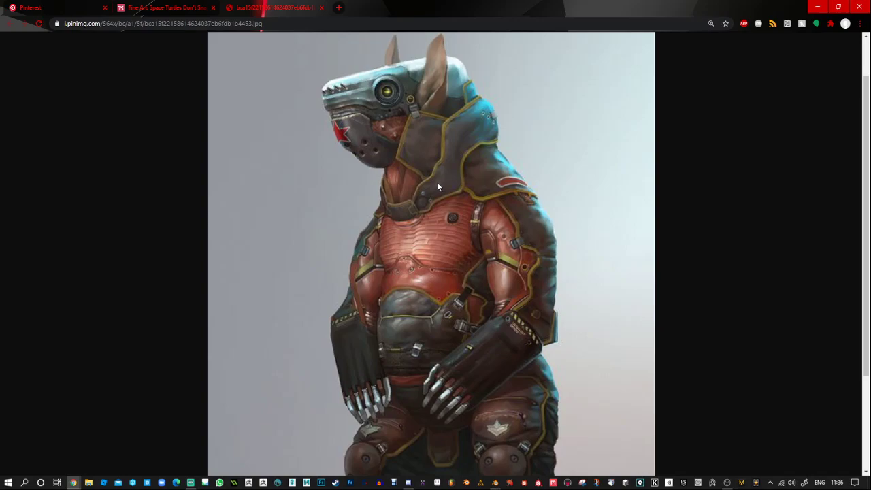
scroll(468, 258, down, 2)
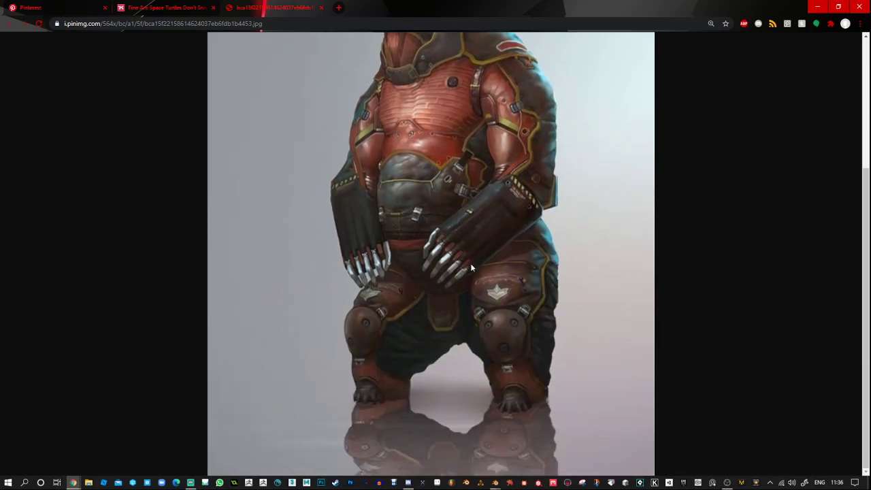
scroll(472, 261, up, 2)
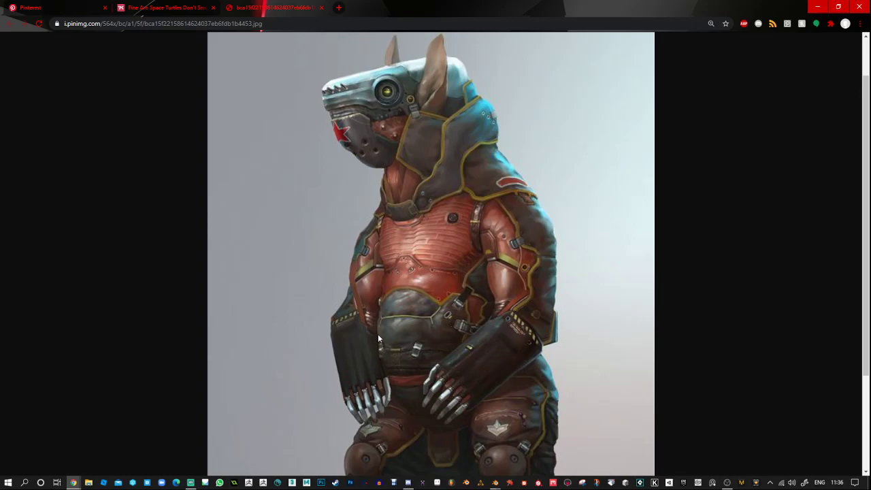
scroll(557, 295, down, 2)
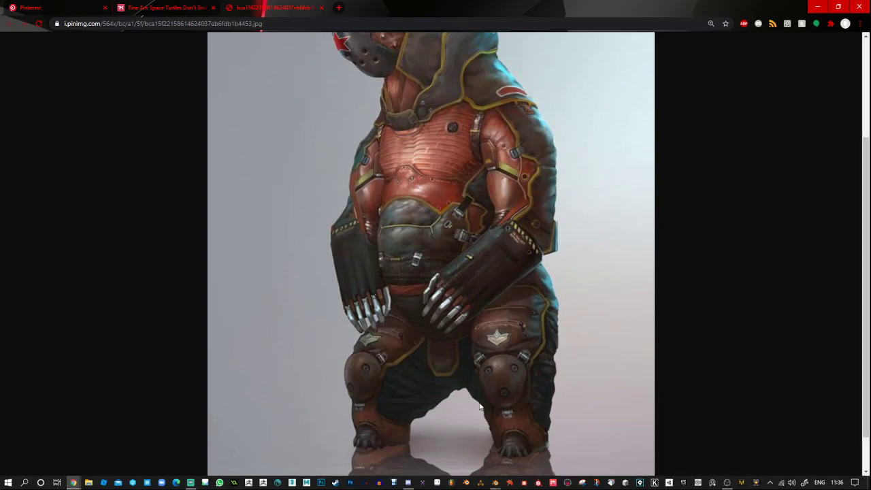
scroll(479, 401, up, 3)
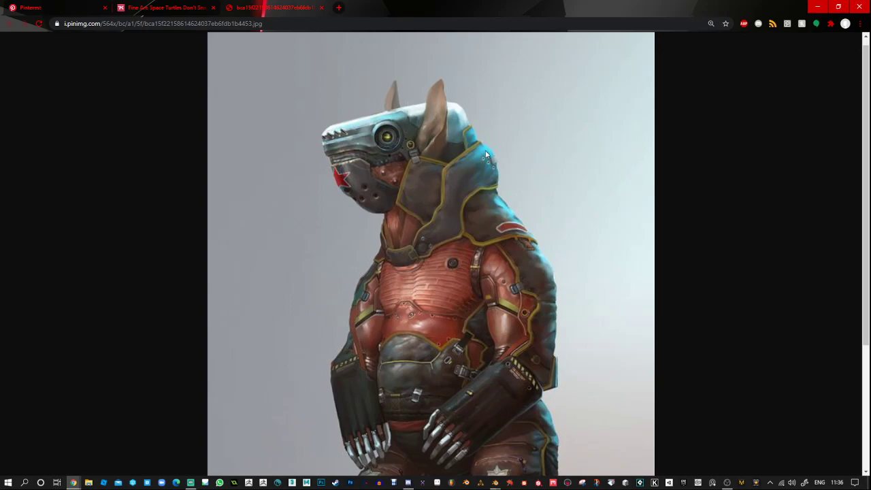
scroll(486, 155, down, 2)
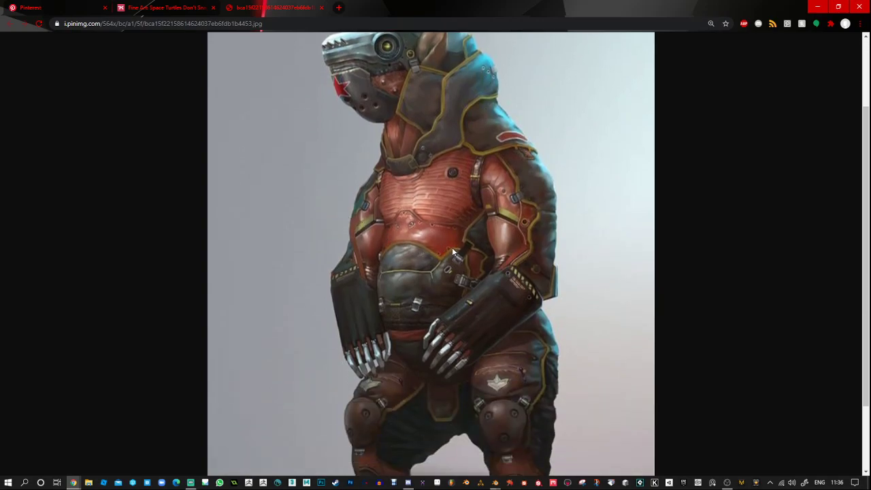
scroll(452, 247, up, 2)
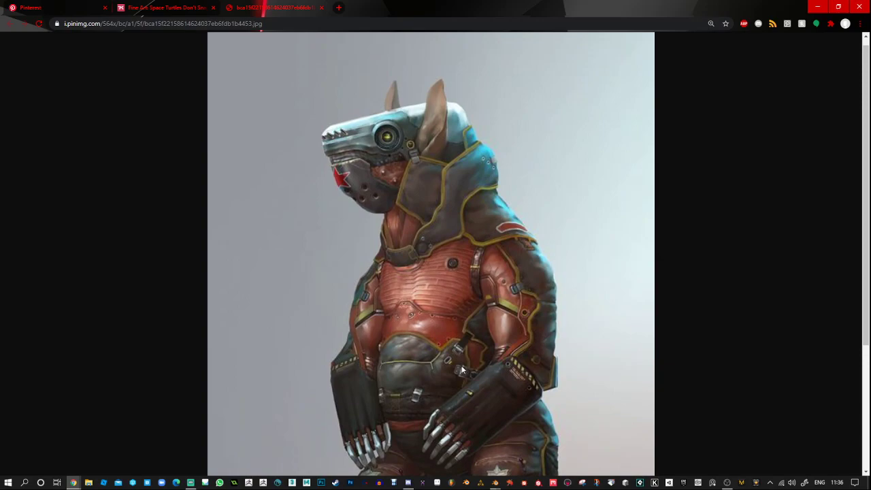
Detach the creature image into a separate browser window, copy the image and launch PureRef.
drag(246, 11, 242, 64)
right_click(405, 197)
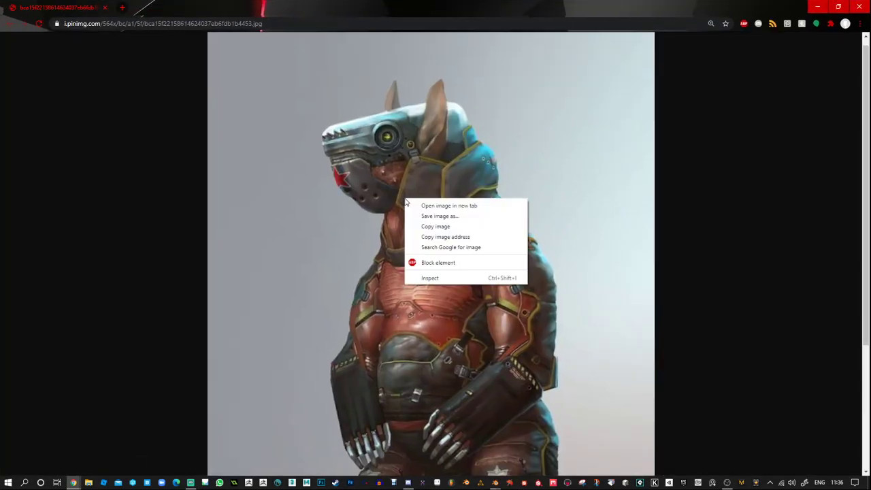
click(434, 226)
click(712, 482)
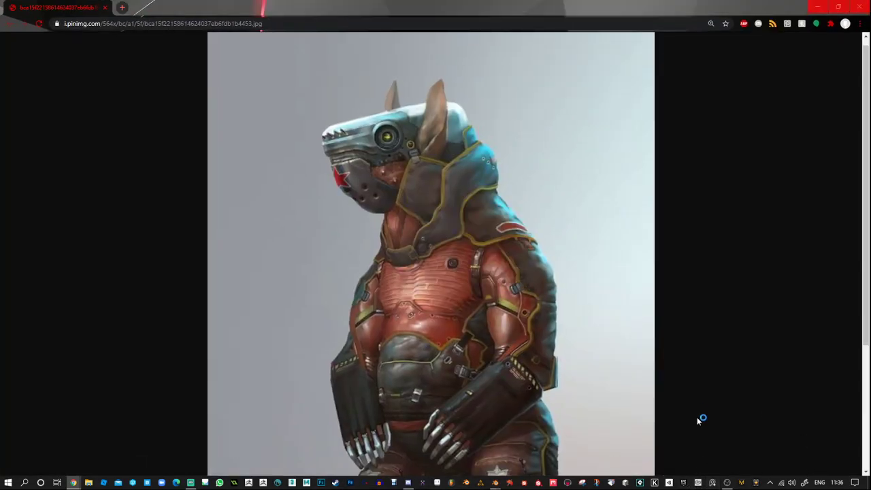
Open the PureRef website in a new browser tab and look through its feature overview.
click(122, 9)
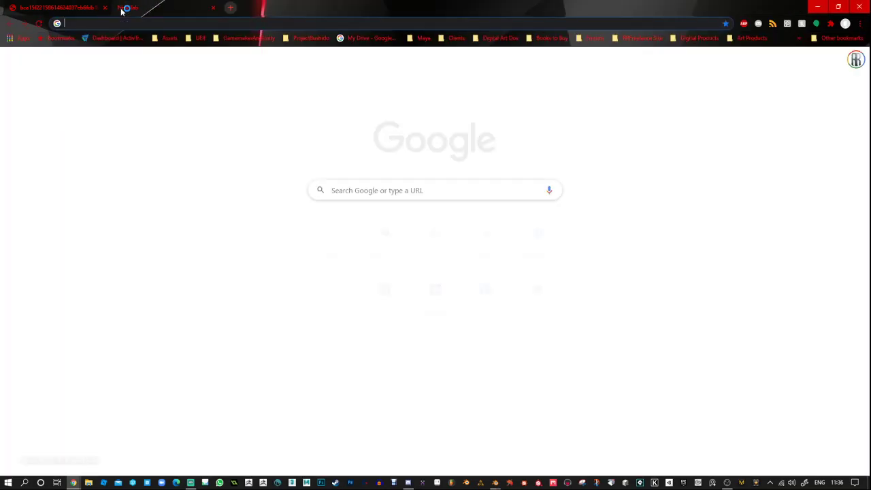
text(pureref)
key(Return)
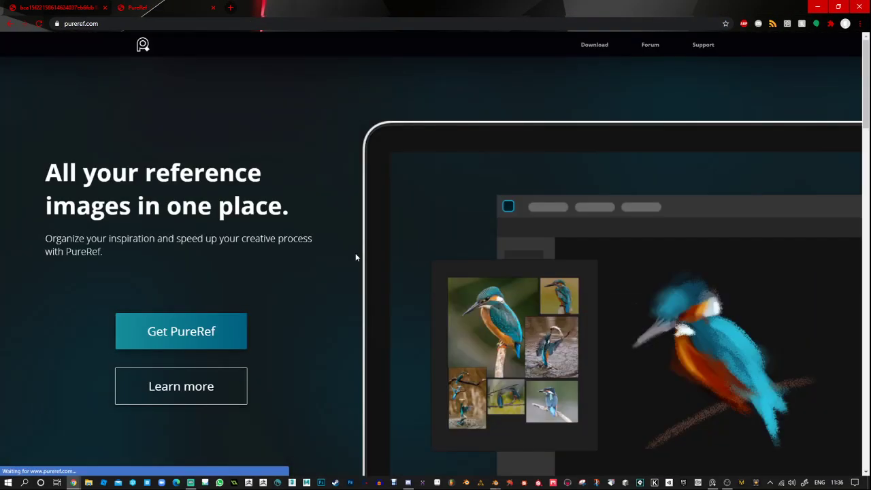
scroll(624, 269, down, 4)
scroll(624, 269, down, 4)
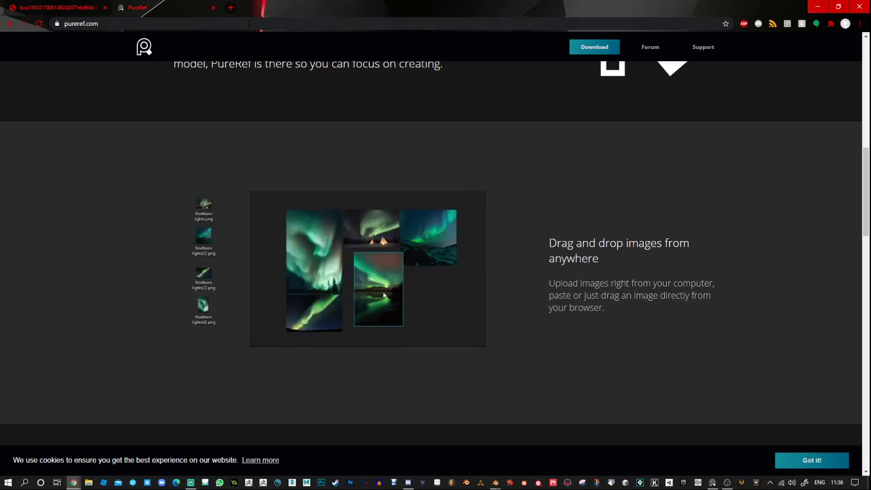
Close the PureRef website, copy the creature image again and paste it into the empty PureRef board.
click(212, 9)
right_click(431, 242)
click(445, 266)
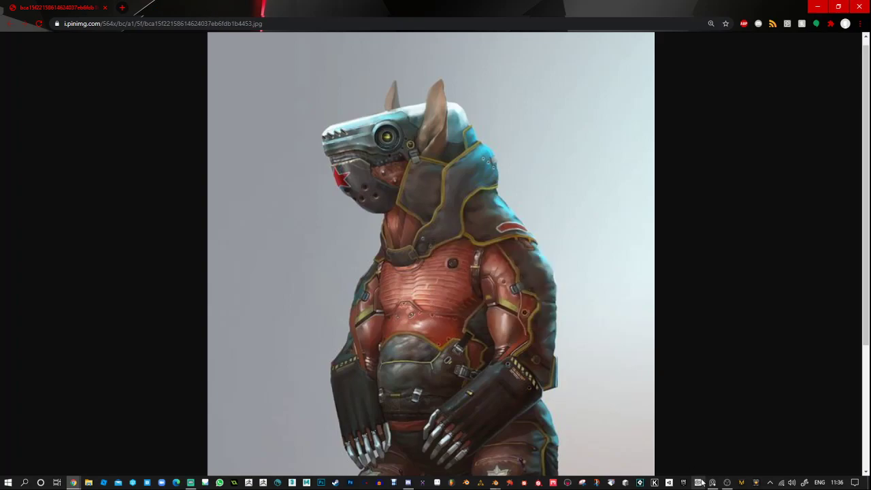
click(712, 482)
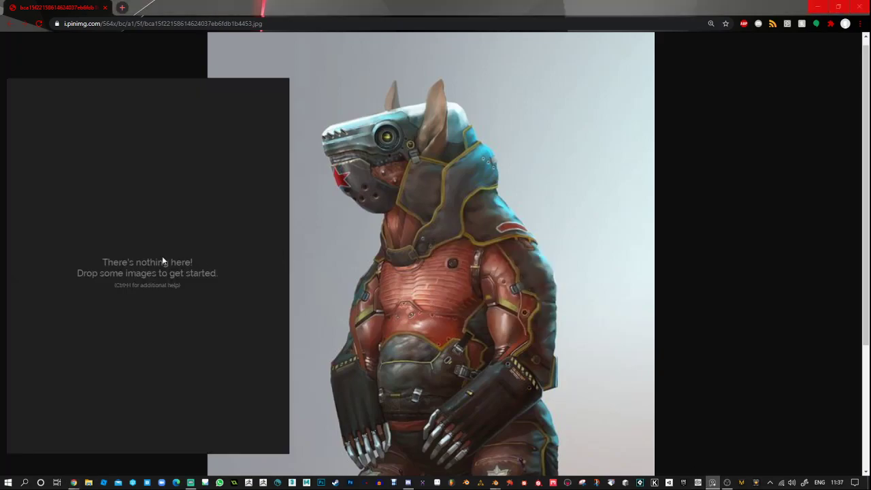
key(ctrl+v)
Fit the creature image in the PureRef board, narrow the board to match the image and reposition it slightly.
drag(233, 173, 208, 179)
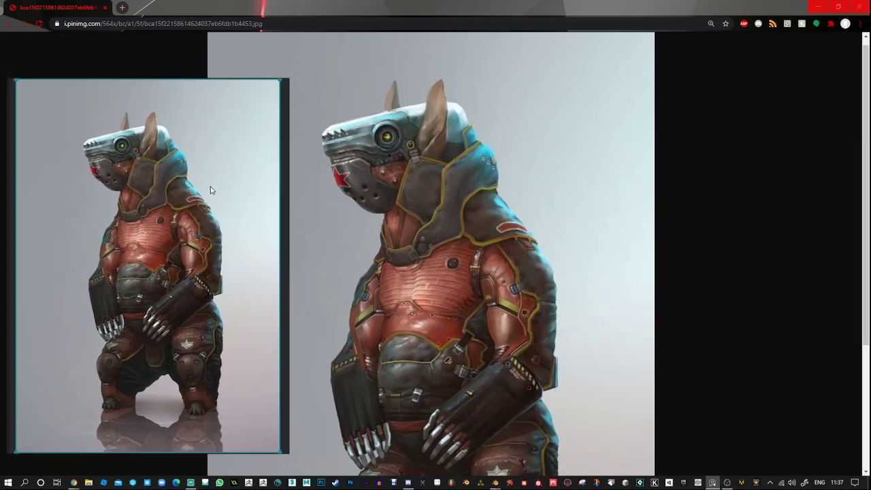
drag(288, 330, 273, 330)
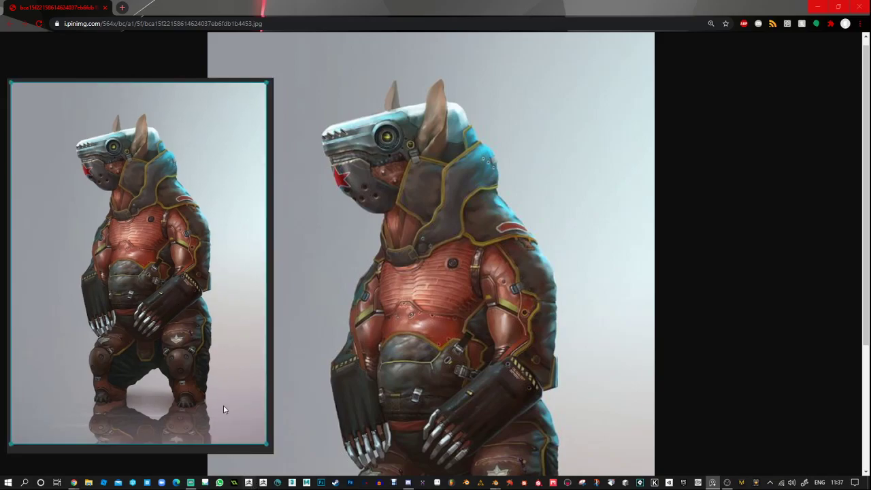
right_drag(223, 405, 247, 362)
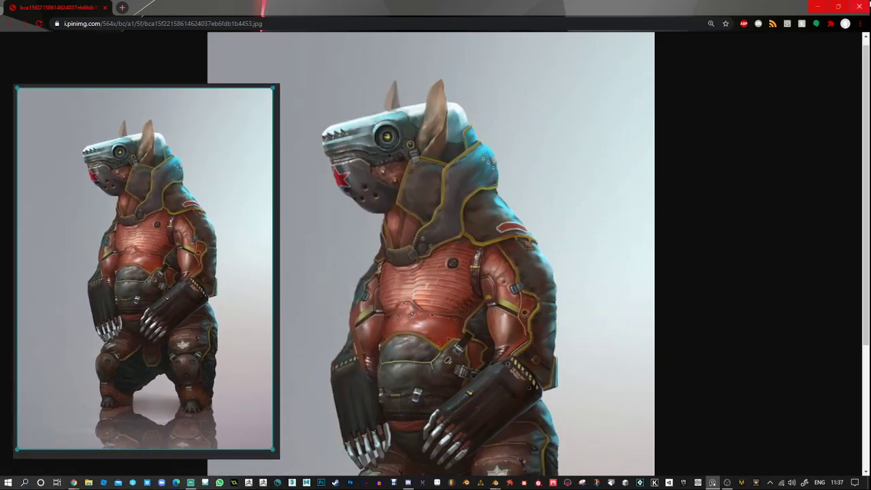
Switch back to Blender, shrink the PureRef board and place it over the lower viewport area beside the toolbar, clear of the cubes.
click(856, 7)
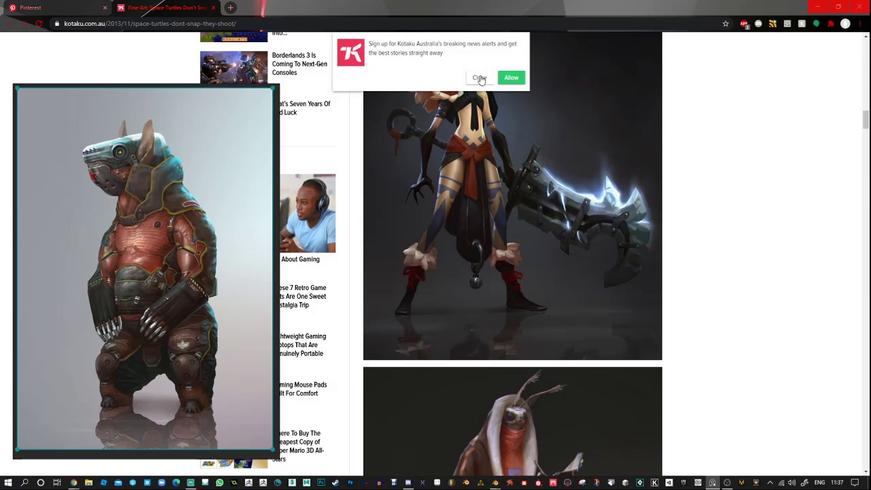
click(835, 8)
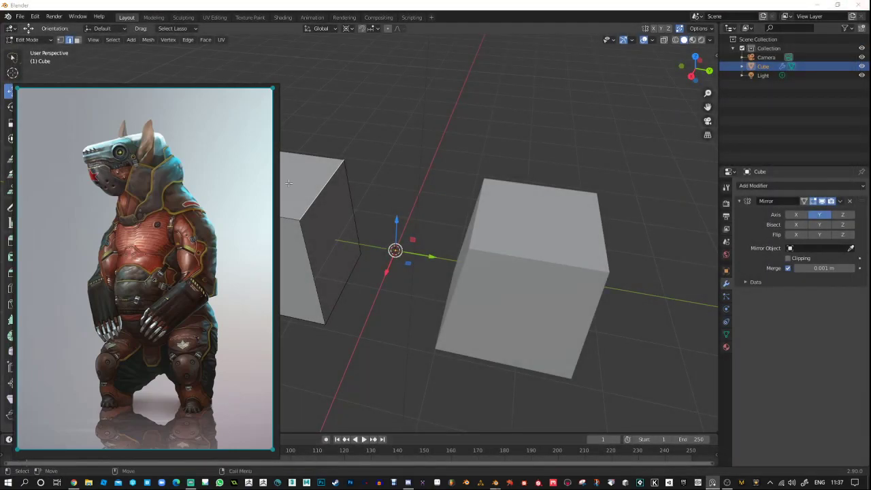
drag(277, 82, 138, 262)
scroll(109, 299, down, 2)
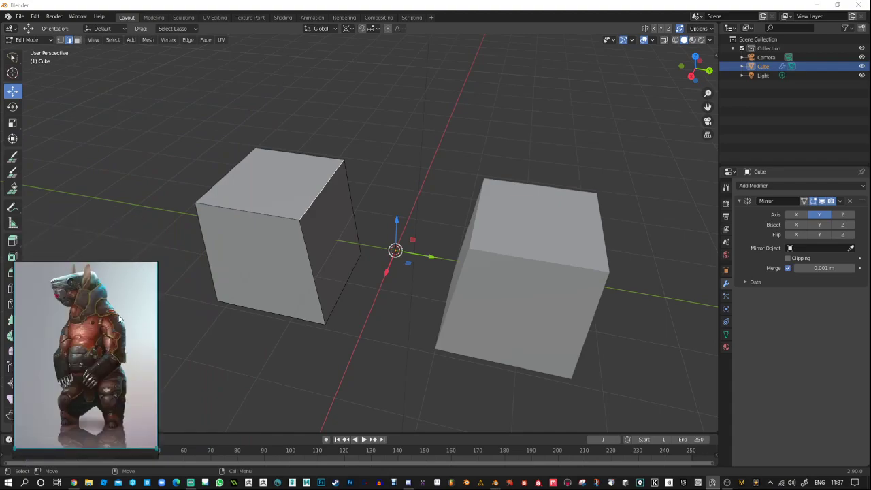
drag(113, 326, 114, 275)
scroll(112, 275, down, 2)
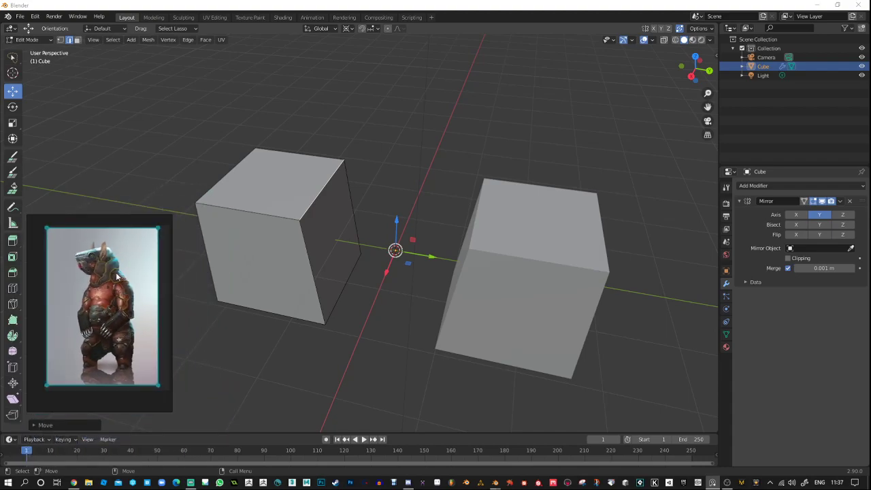
scroll(113, 274, up, 2)
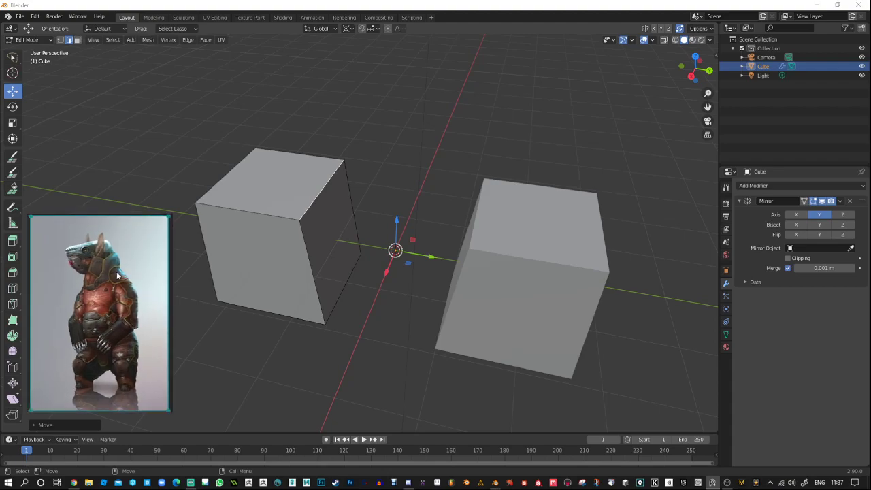
right_click(117, 272)
click(201, 241)
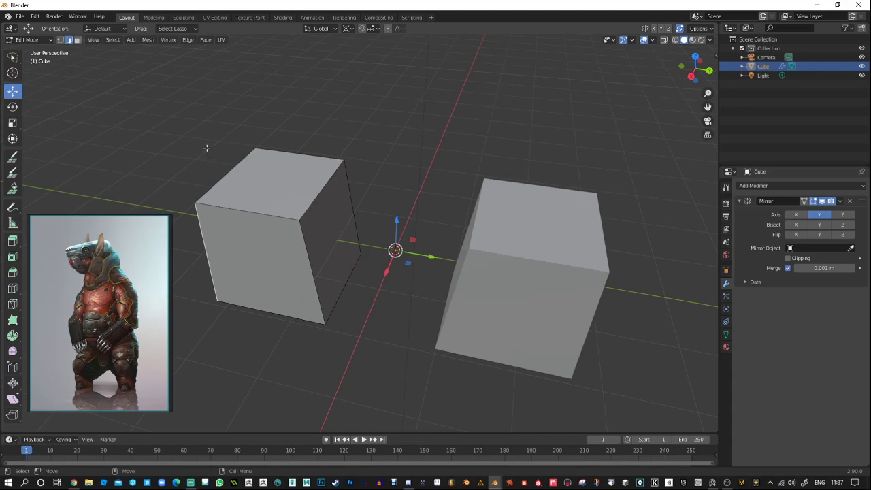
In face selection mode, delete the original cube's side face that faces the mirror plane.
scroll(387, 152, down, 6)
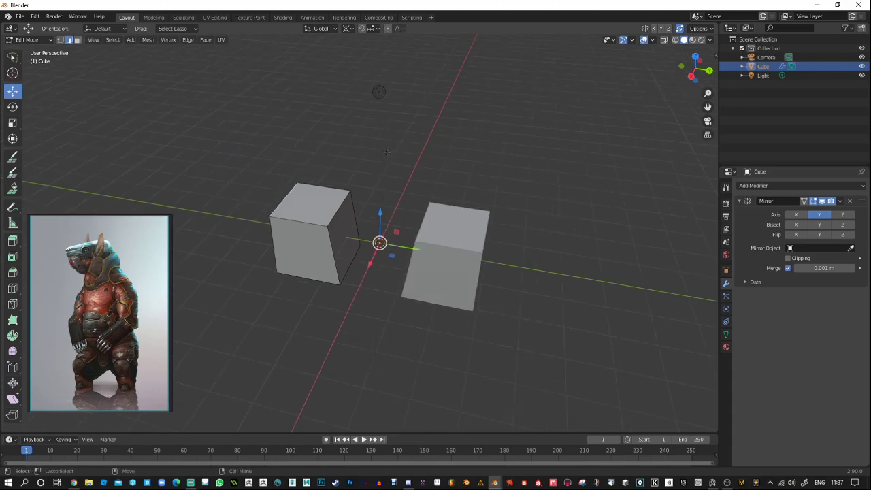
middle_drag(393, 159, 410, 196)
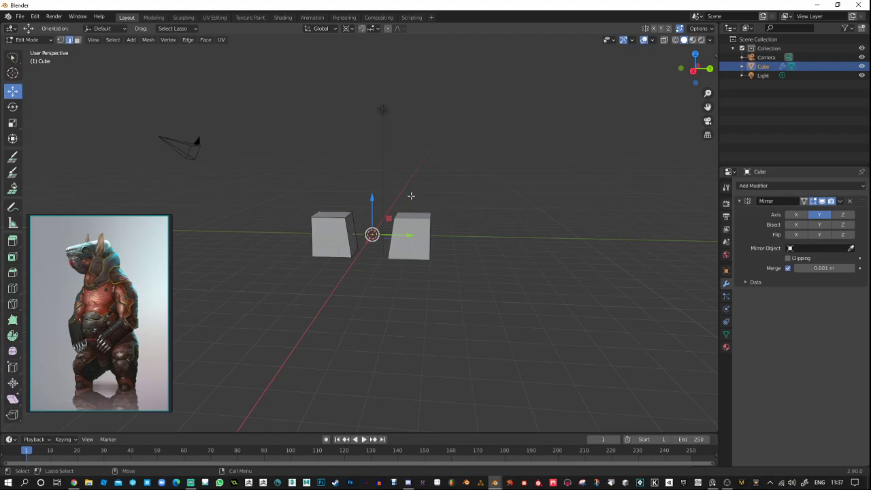
scroll(321, 200, up, 2)
shift+middle_drag(315, 224, 330, 256)
scroll(330, 266, up, 1)
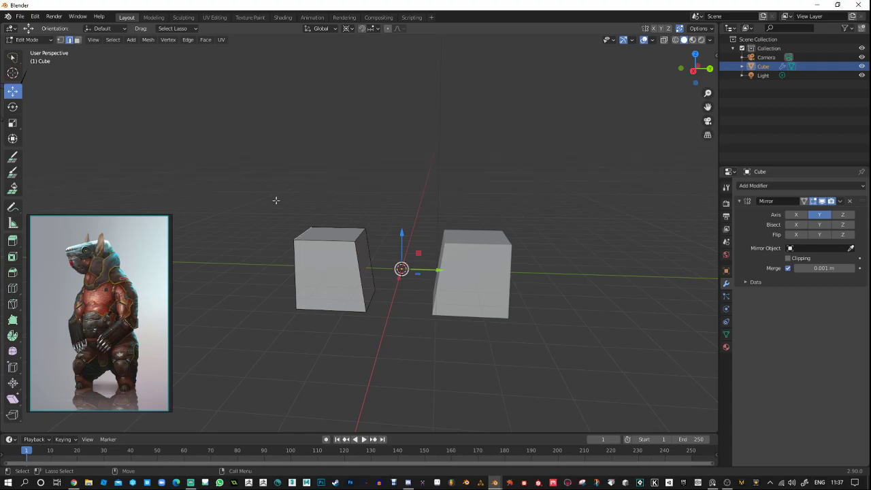
click(77, 40)
click(368, 264)
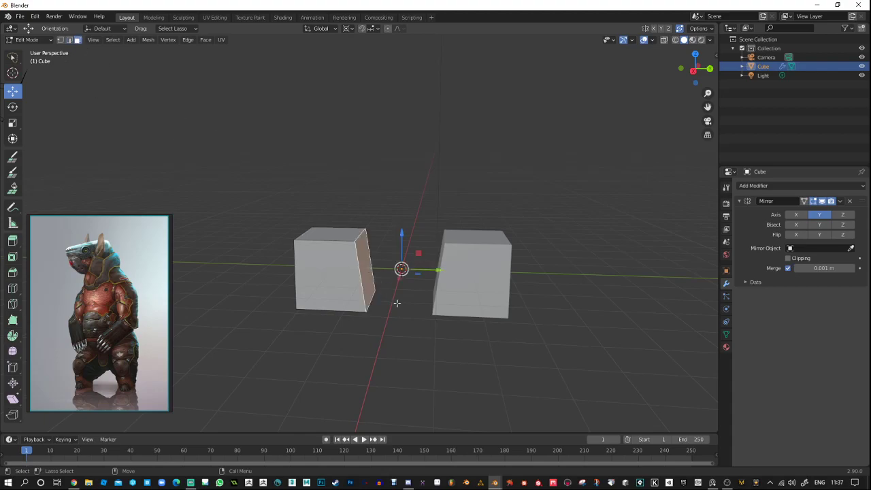
middle_drag(393, 318, 363, 340)
key(x)
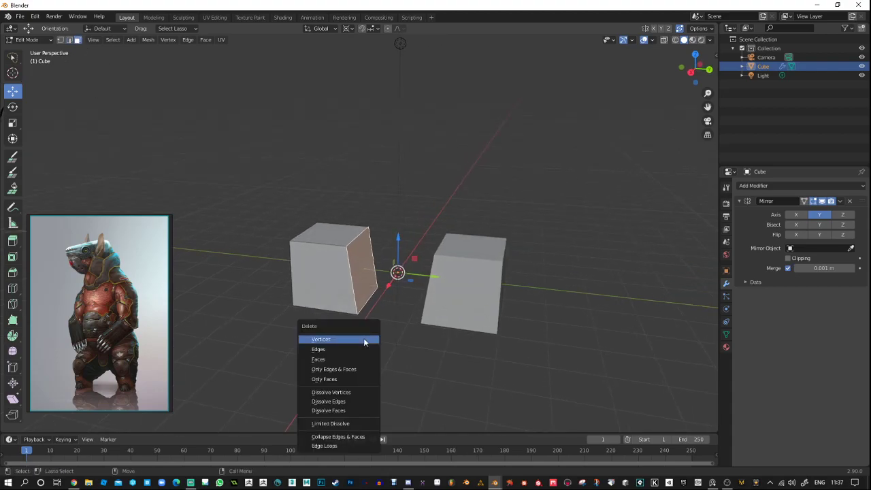
click(366, 359)
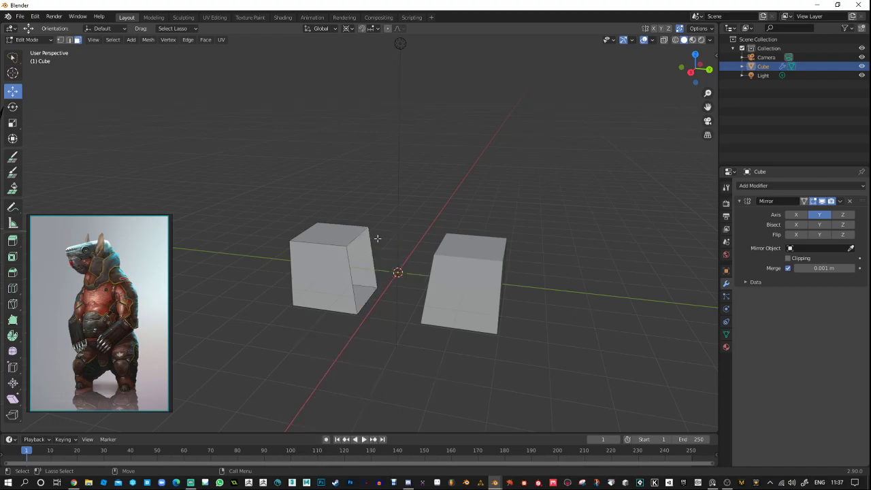
Delete the bottom face of the original cube.
click(366, 297)
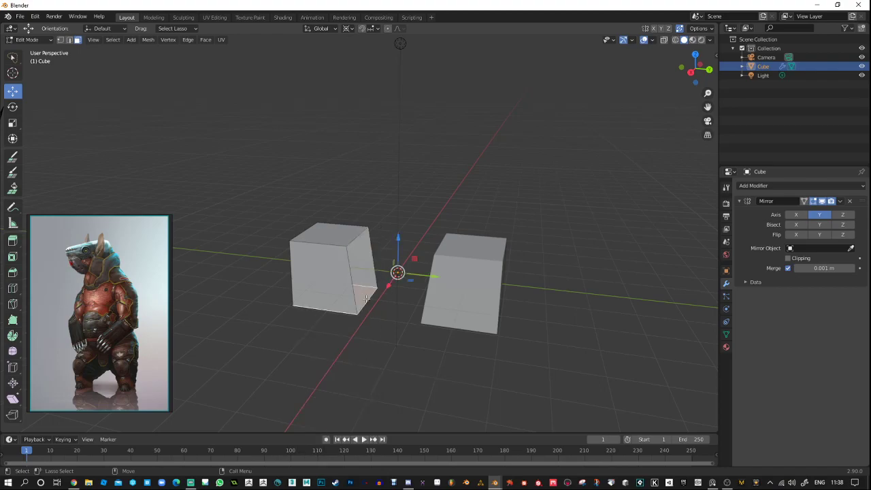
key(x)
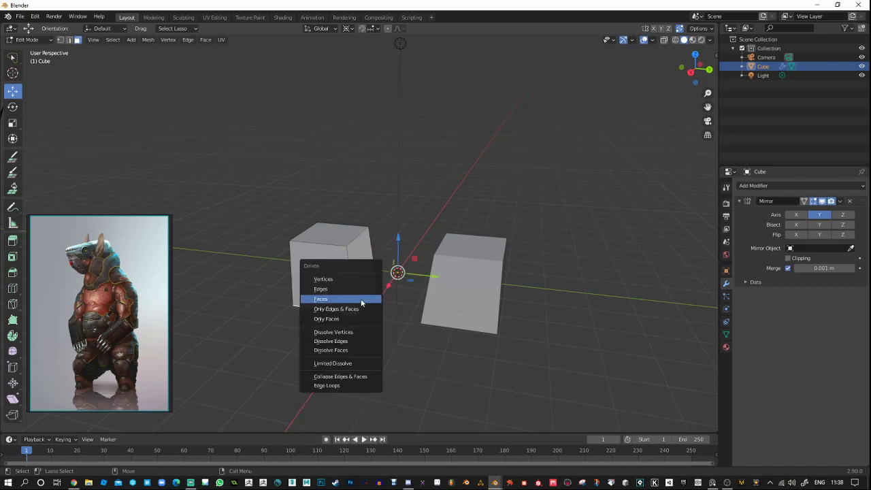
click(361, 300)
middle_drag(397, 218, 333, 239)
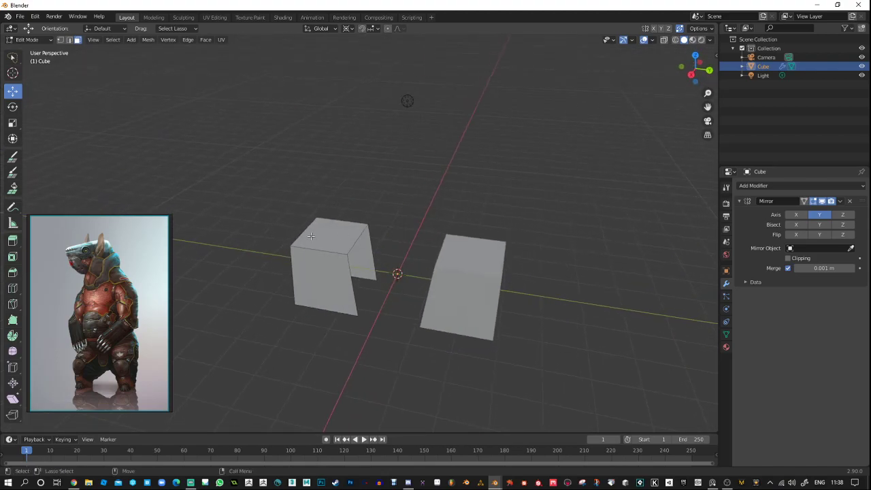
Select the original cube's top face and move it slightly in the YZ plane.
click(329, 241)
mouse_move(413, 261)
mouse_down()
mouse_move(424, 252)
mouse_move(426, 261)
mouse_up()
scroll(317, 246, up, 2)
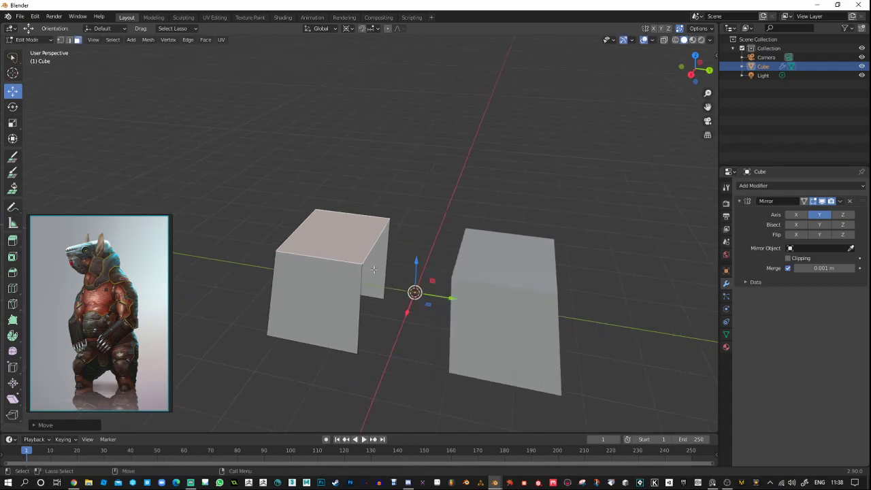
middle_drag(370, 272, 385, 322)
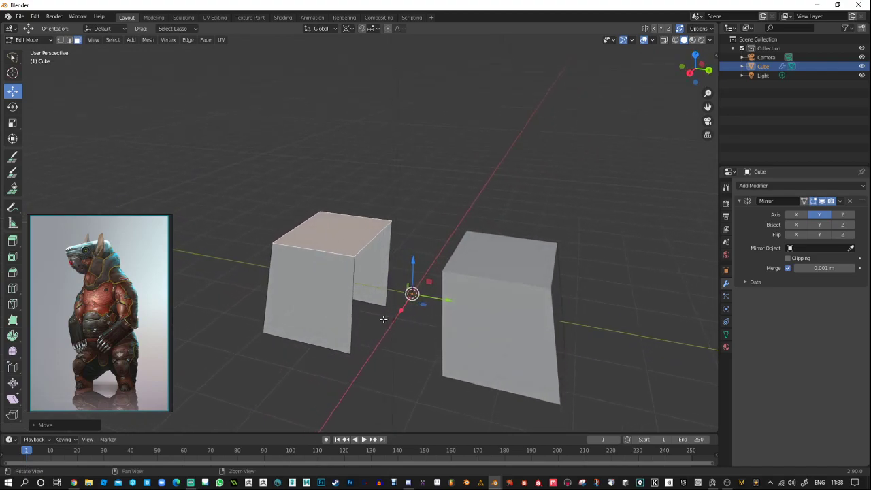
In edge selection mode, select the border edges around the cube's open side facing the mirrored half.
click(70, 40)
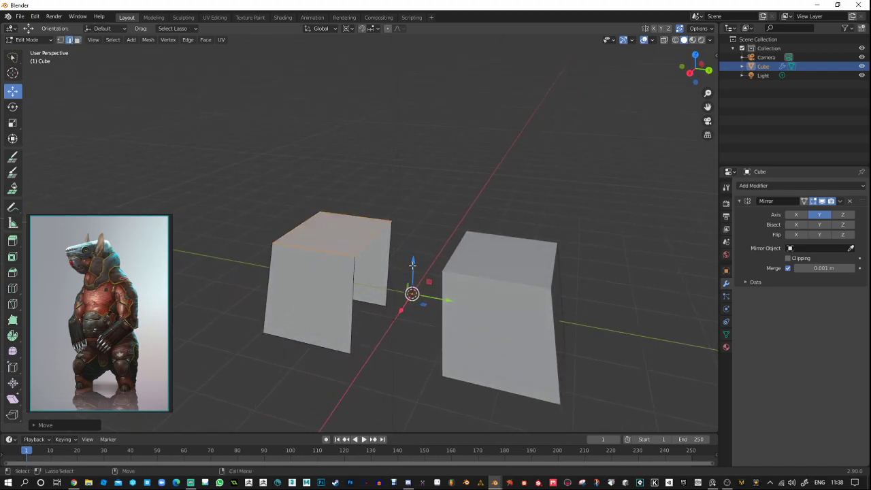
click(374, 240)
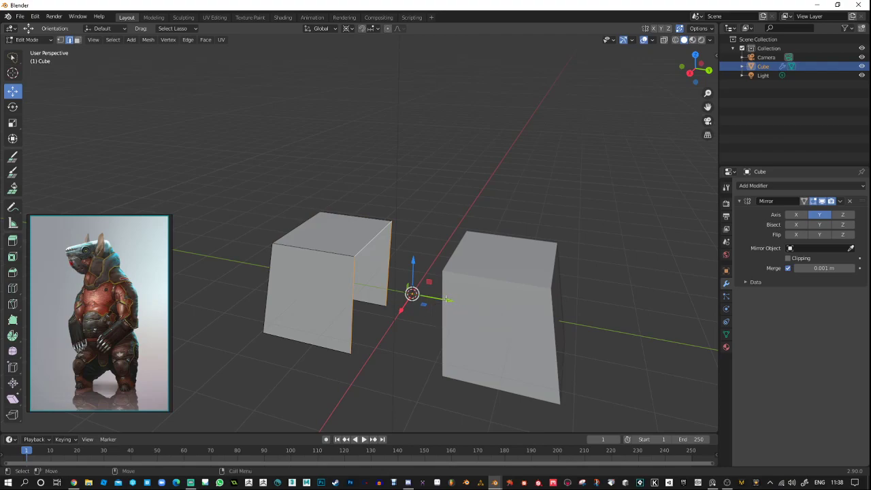
middle_drag(448, 299, 455, 298)
Try extruding the open side's border edges toward the mirrored half and undo the attempt.
key(e)
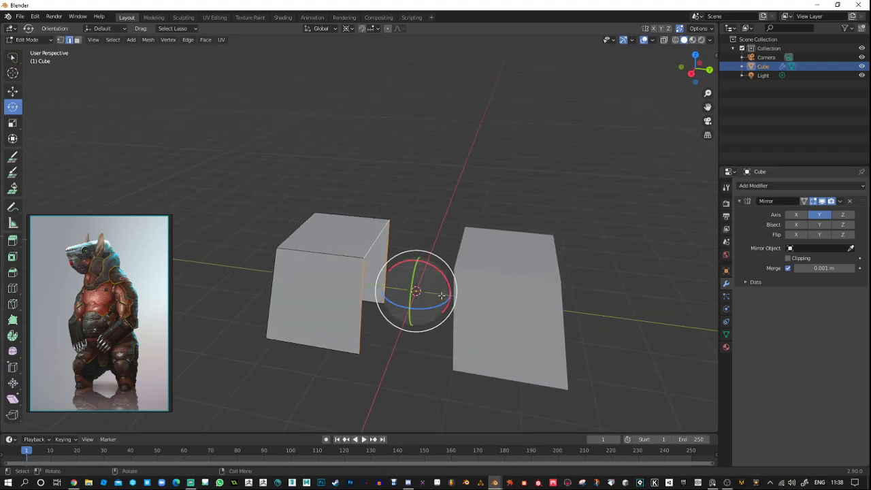
key(w)
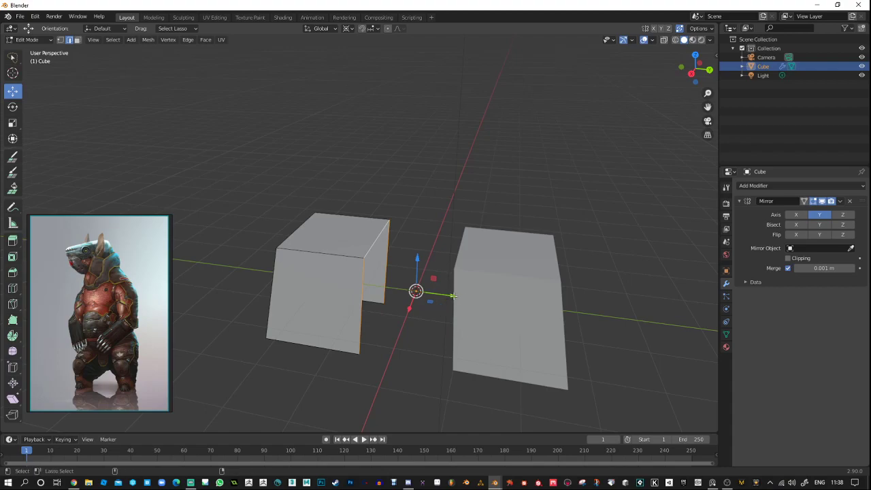
key(shift+space)
key(e)
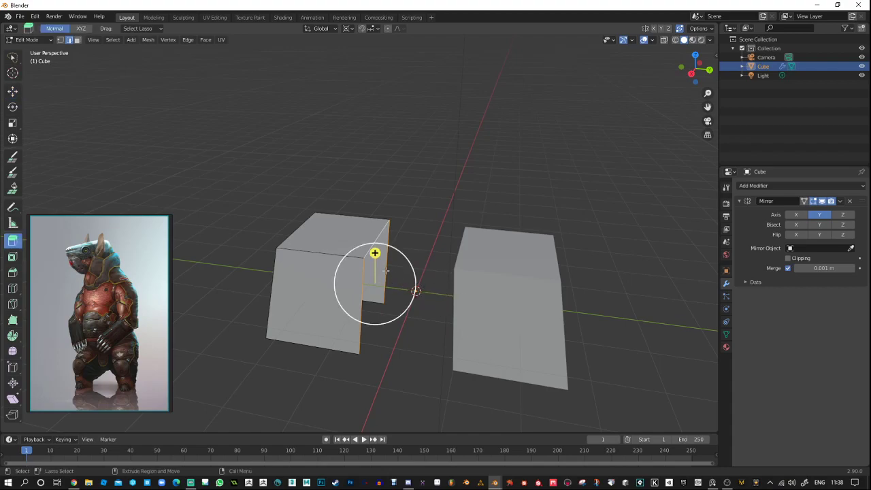
drag(375, 253, 427, 271)
drag(409, 300, 439, 297)
key(ctrl+z)
key(ctrl+z)
Move the open side's border edges slightly along Y toward the mirrored half and add a vertical loop cut around the cube.
middle_drag(451, 294, 385, 234)
drag(384, 233, 385, 232)
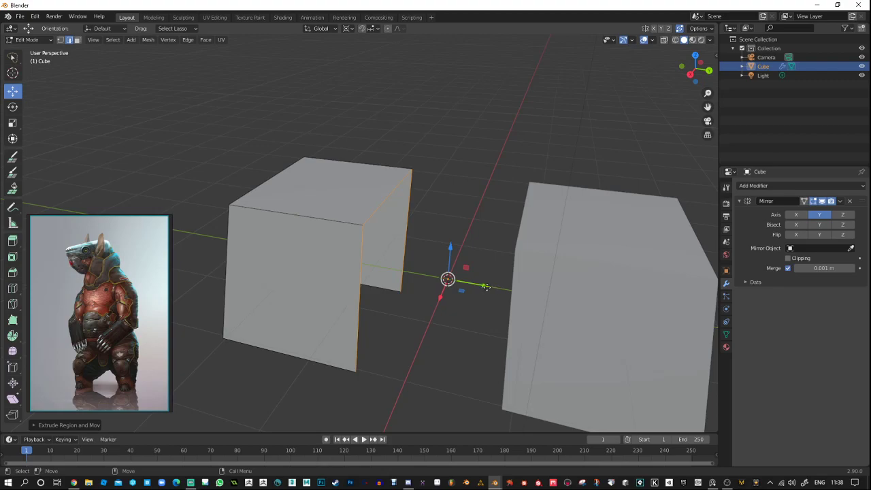
drag(486, 287, 501, 291)
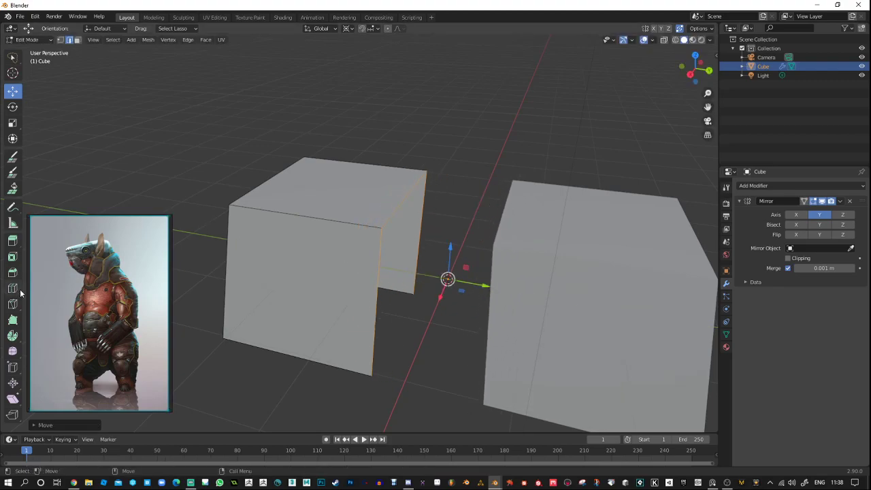
click(14, 288)
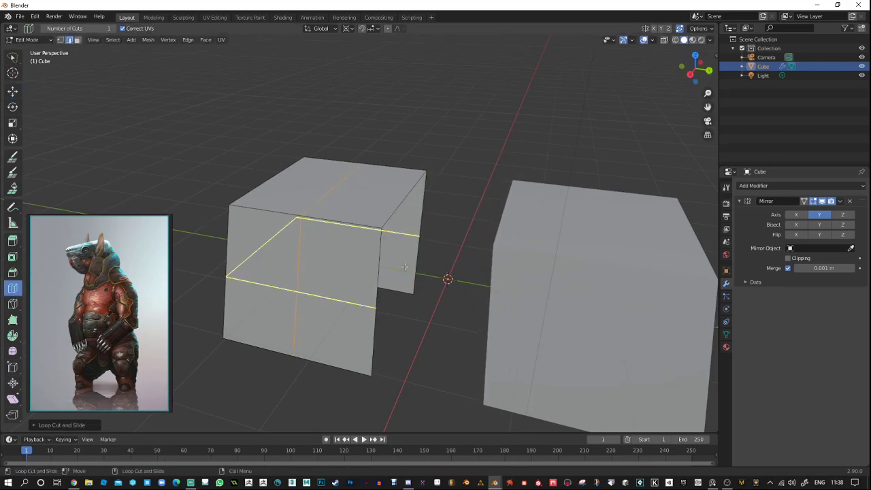
Reselect the border edges of the open side and move them along Y until they nearly meet the mirrored half.
alt+click(404, 200)
shift+middle_drag(440, 313, 462, 301)
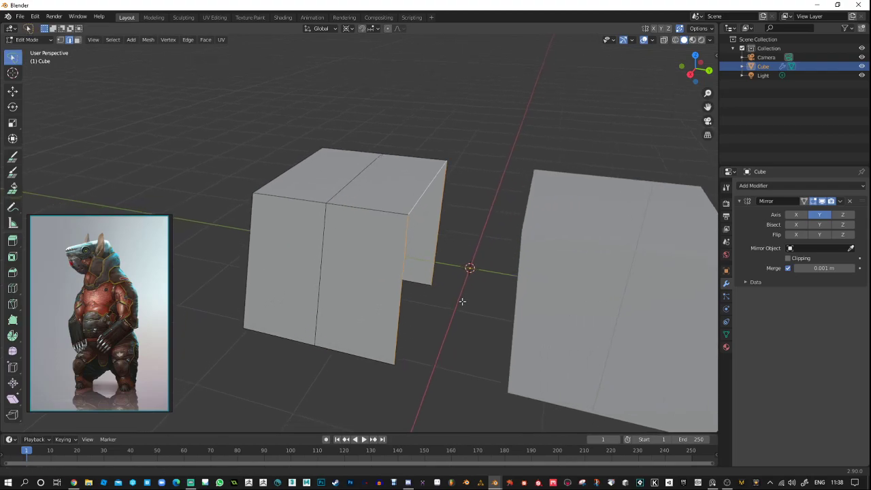
key(shift+space)
key(g)
drag(500, 271, 541, 284)
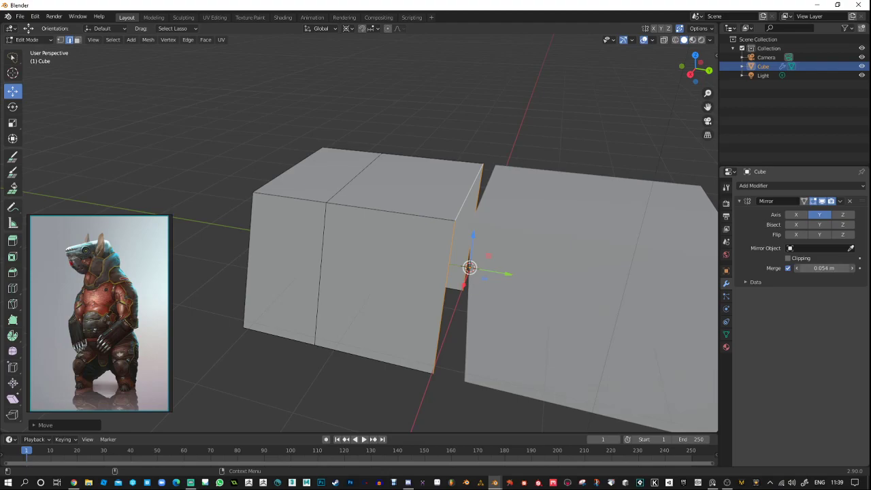
Raise the Mirror modifier's Merge distance to 0.459 m so the two halves join at the centre.
drag(823, 268, 850, 268)
scroll(408, 141, down, 3)
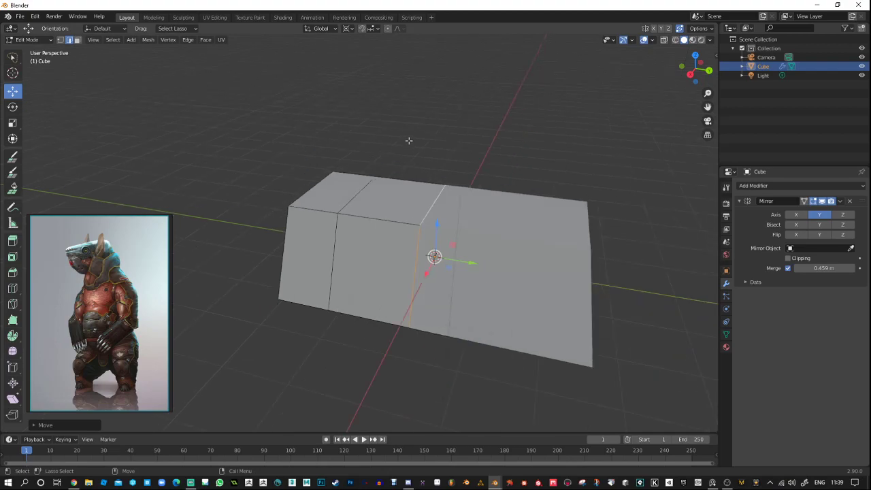
mouse_move(408, 140)
middle_down()
mouse_move(392, 188)
mouse_move(473, 155)
mouse_move(414, 156)
mouse_move(412, 199)
mouse_move(404, 194)
mouse_move(415, 179)
mouse_move(389, 196)
middle_up()
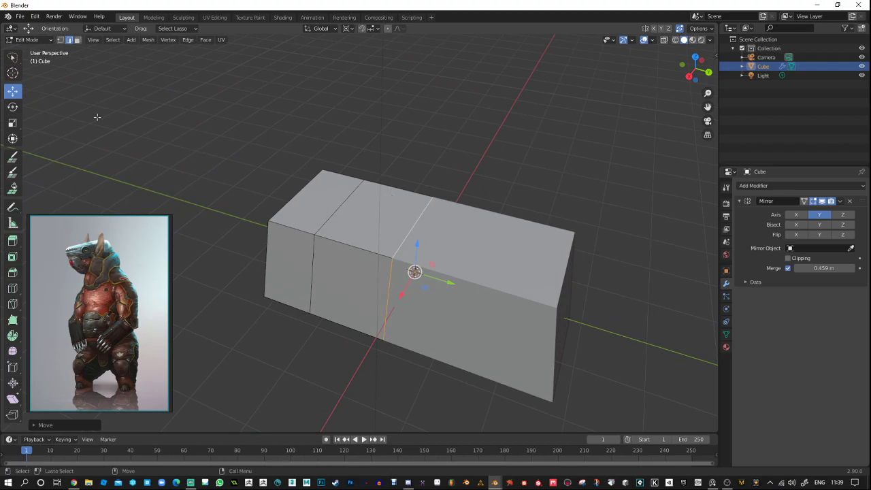
In face selection mode, extrude the top face between the loop cut and the mirror plane upward about 2.1 m.
key(3)
click(414, 218)
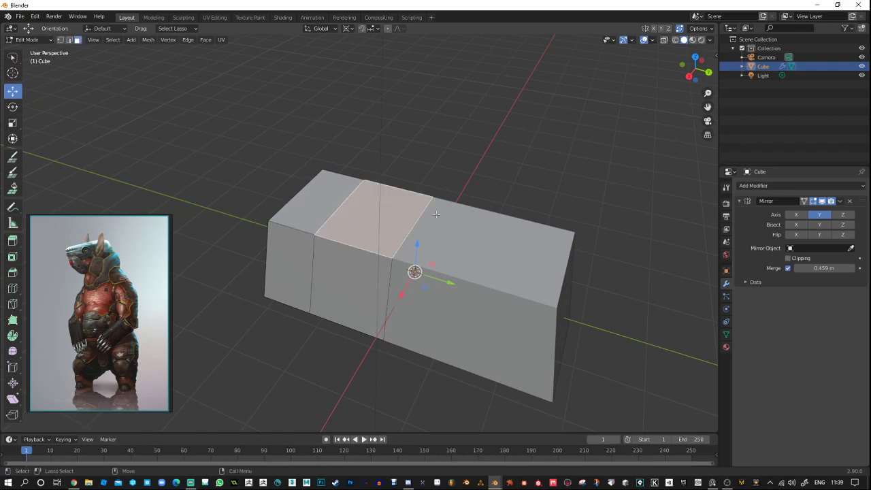
middle_drag(436, 214, 455, 241)
right_click(388, 242)
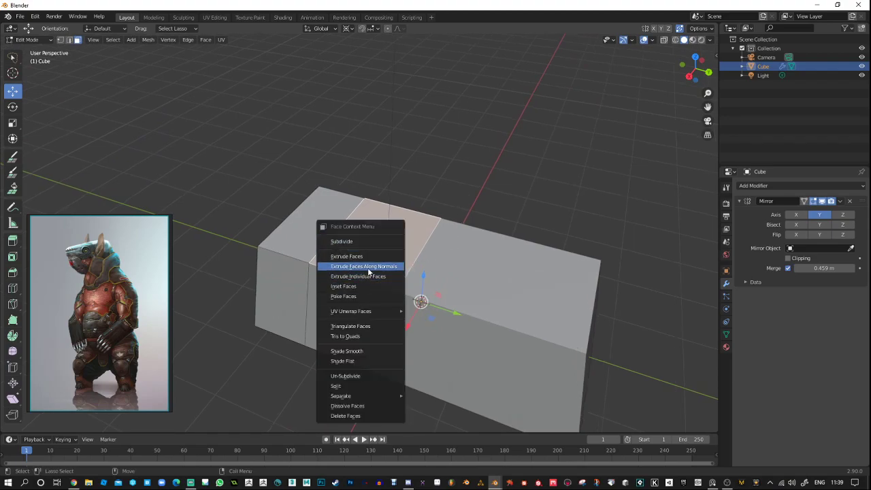
click(360, 257)
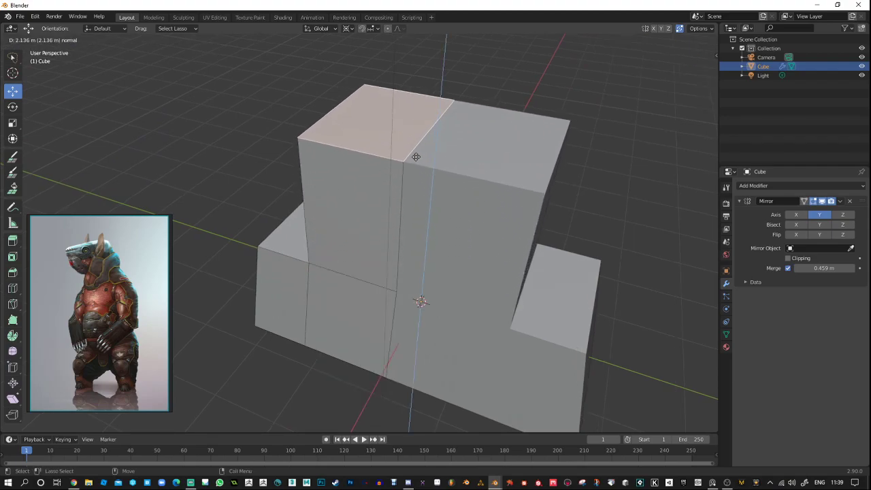
click(413, 156)
Delete the inner face of the extruded block that lies along the mirror plane.
scroll(631, 292, down, 4)
middle_drag(632, 292, 570, 172)
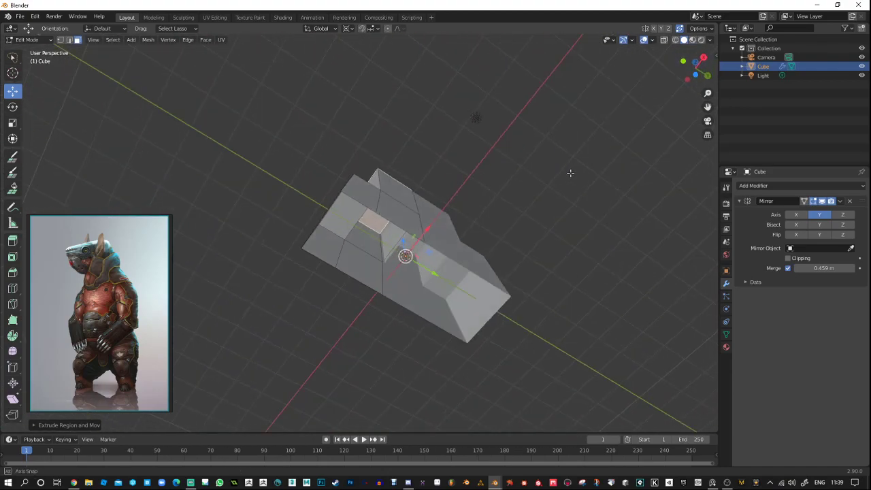
click(392, 237)
key(x)
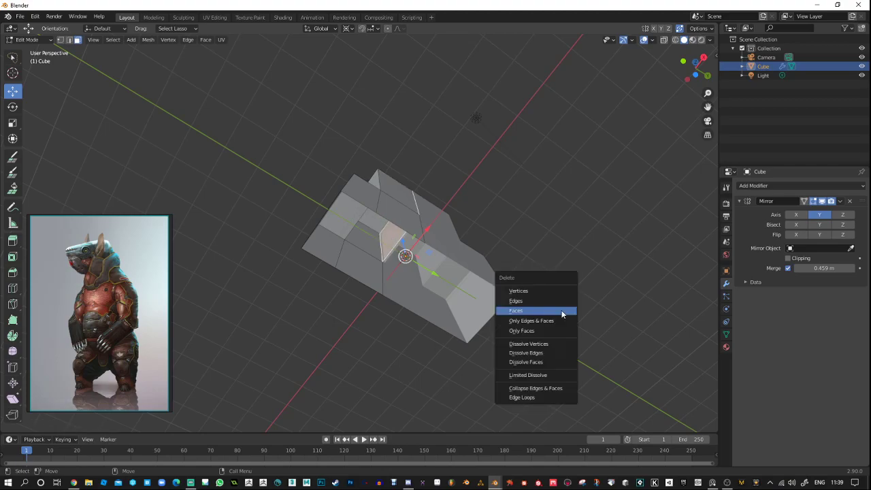
click(561, 311)
middle_drag(513, 211, 463, 243)
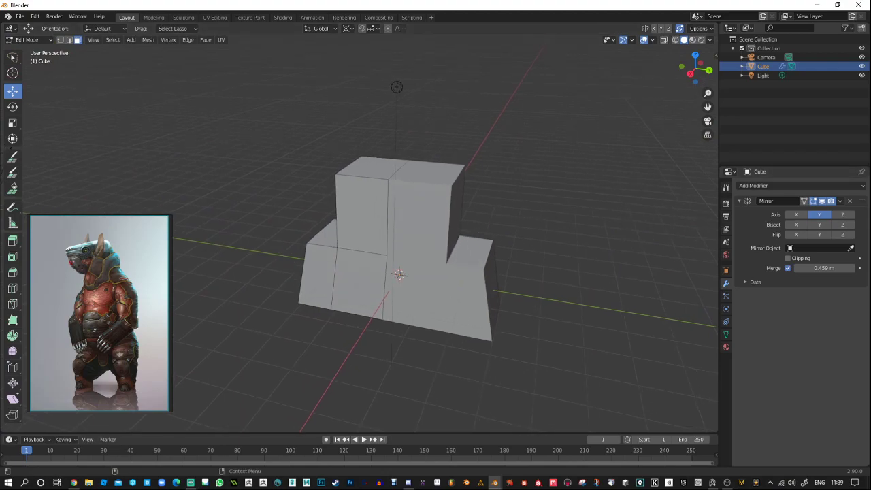
Turn off the Mirror modifier's viewport display and lasso-select the visible faces of the remaining half.
click(822, 201)
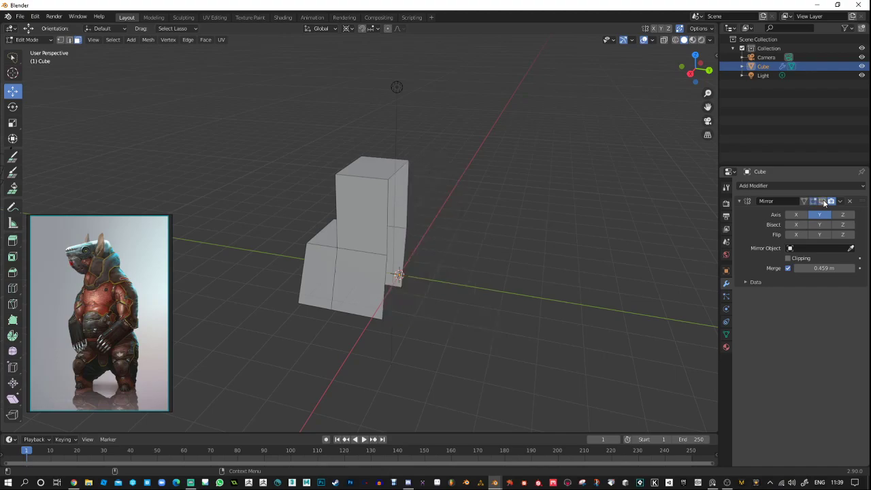
middle_drag(434, 203, 409, 153)
click(414, 172)
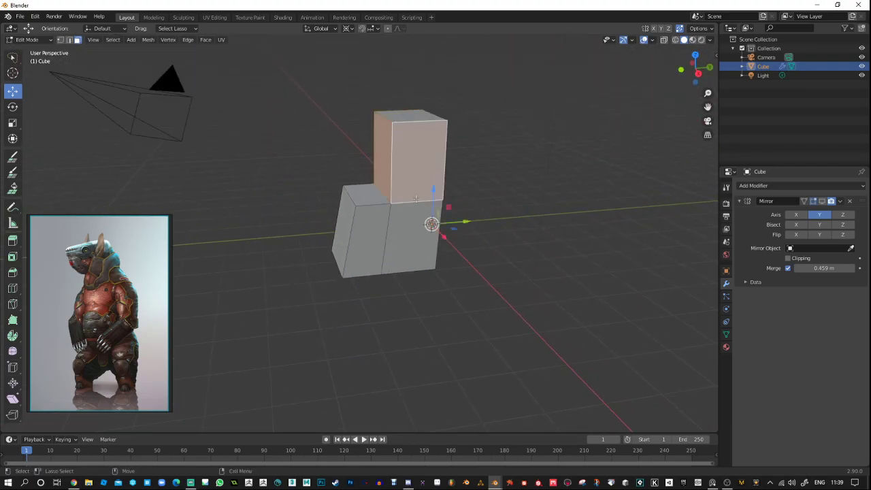
alt+click(406, 221)
mouse_move(288, 87)
mouse_down()
mouse_move(494, 326)
mouse_move(521, 115)
mouse_move(467, 419)
mouse_move(521, 303)
mouse_up()
mouse_move(521, 303)
middle_down()
mouse_move(682, 316)
mouse_move(592, 331)
mouse_move(435, 285)
middle_up()
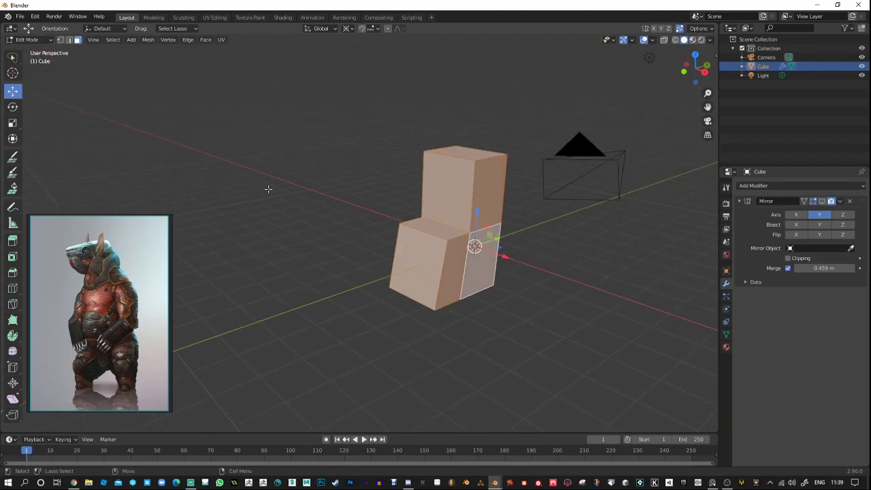
Enable X-ray and lasso-select every face of the half mesh, including the hidden ones.
click(632, 40)
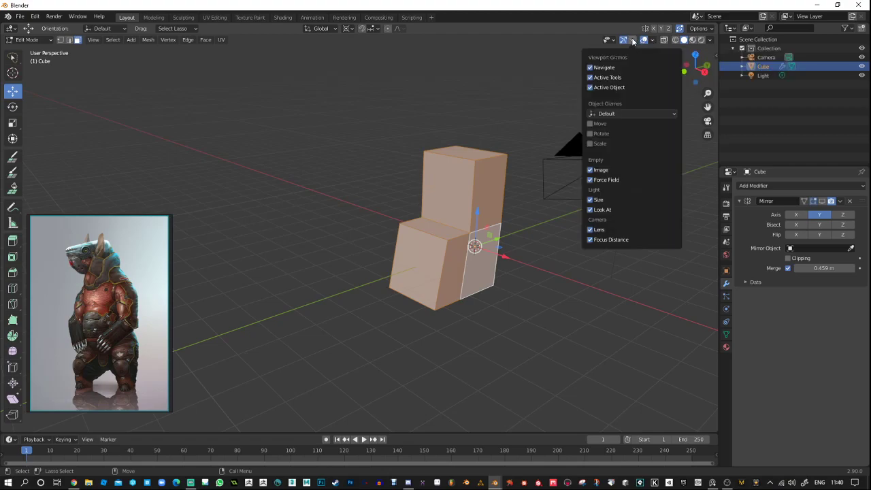
click(631, 39)
click(613, 40)
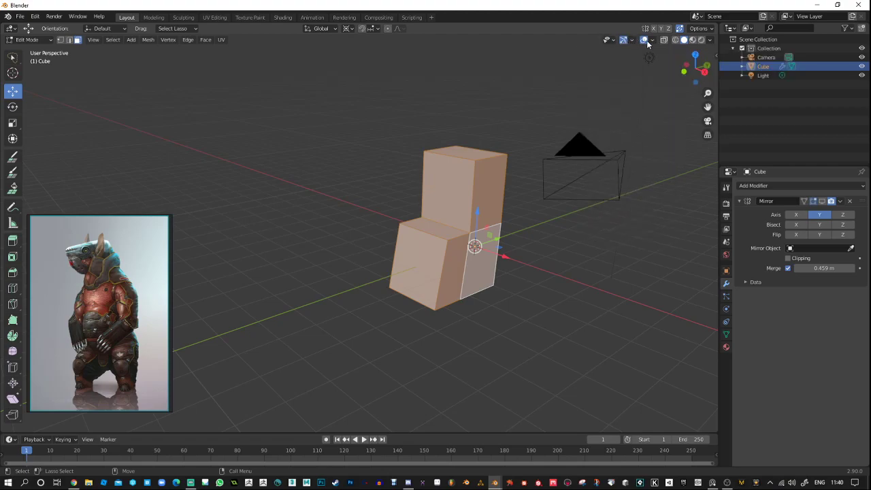
click(664, 40)
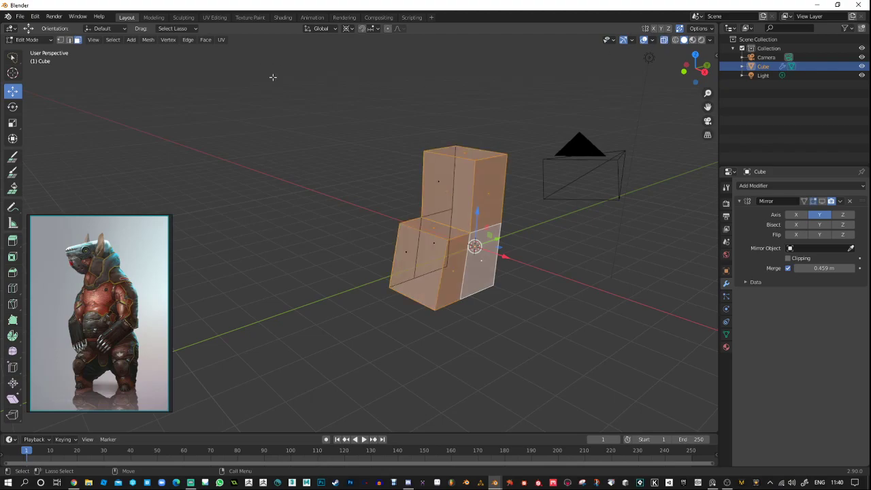
mouse_move(273, 78)
mouse_down()
mouse_move(598, 370)
mouse_move(565, 84)
mouse_up()
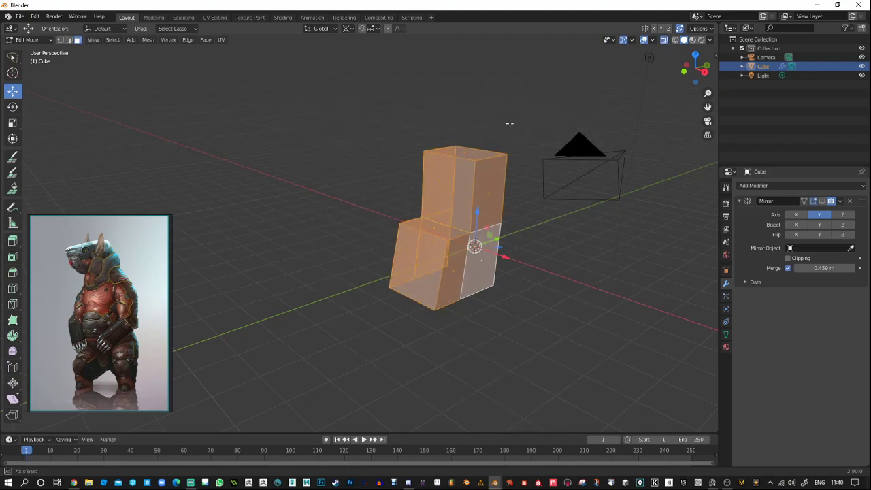
middle_drag(513, 112, 546, 106)
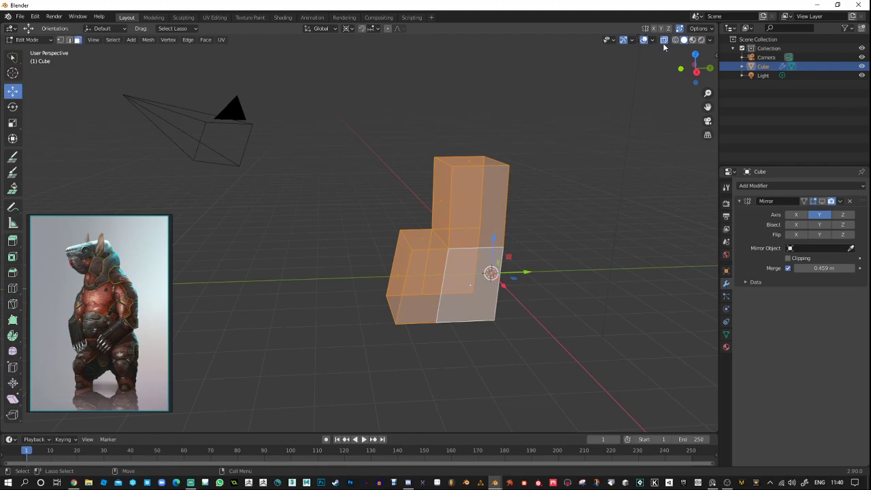
Turn X-ray off and uniformly scale the whole selected mesh down to less than half its size.
key(alt+z)
middle_drag(615, 177, 577, 164)
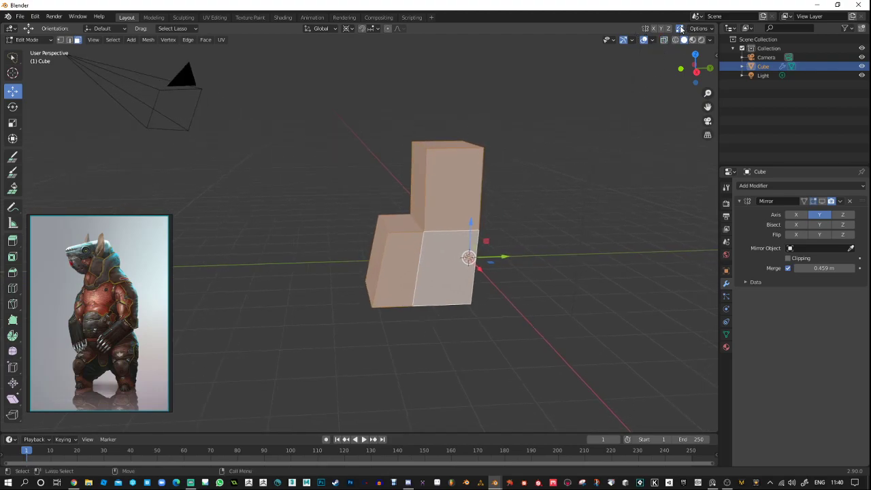
click(361, 28)
key(e)
key(r)
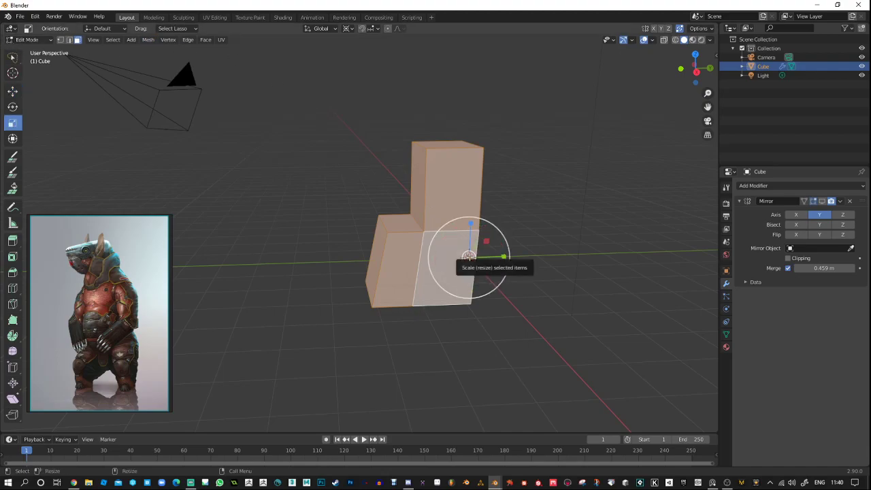
mouse_move(469, 259)
mouse_down()
mouse_move(475, 264)
mouse_move(469, 257)
mouse_up()
key(ctrl+z)
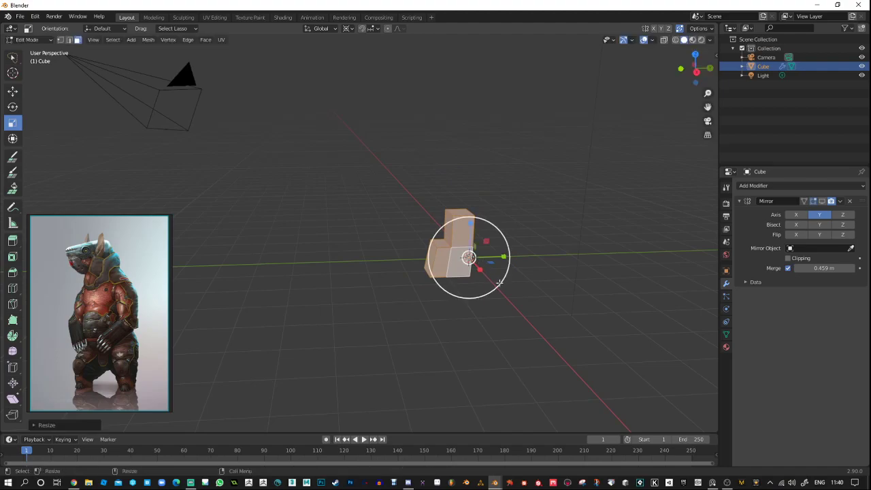
drag(500, 281, 481, 268)
middle_drag(482, 268, 548, 291)
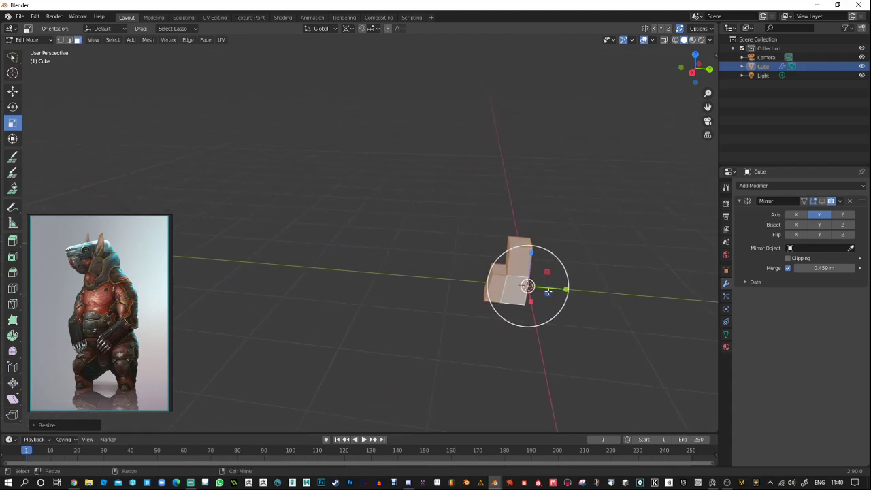
Move the whole selected half mesh straight up along Z until it floats high above the ground grid.
drag(548, 295, 553, 333)
key(ctrl+z)
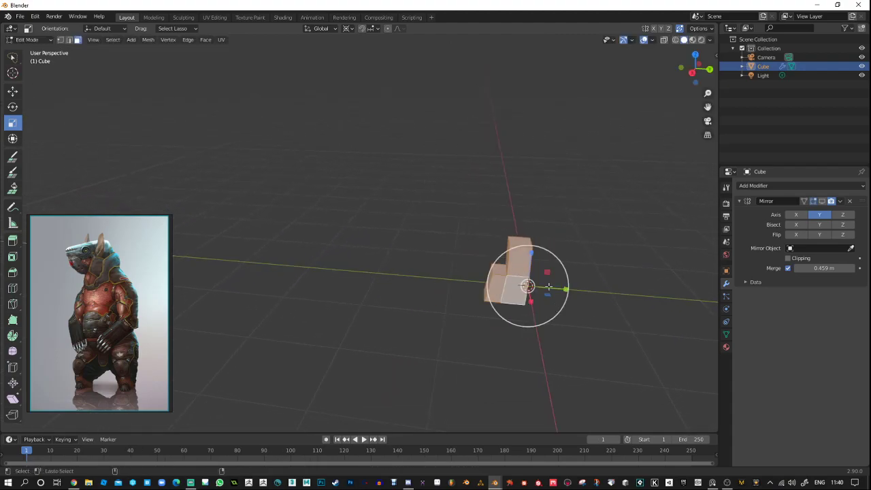
drag(551, 281, 581, 255)
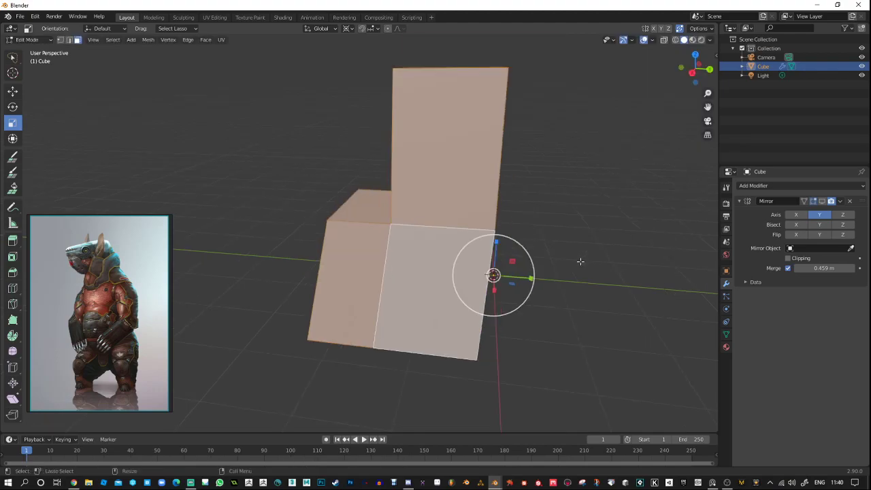
scroll(580, 262, down, 1)
scroll(450, 102, down, 1)
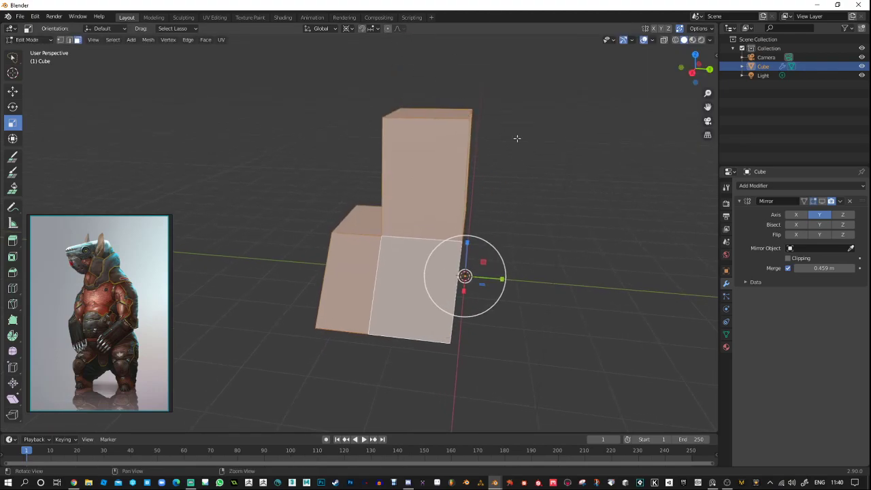
scroll(530, 138, down, 3)
key(shift+space)
key(g)
scroll(476, 211, down, 2)
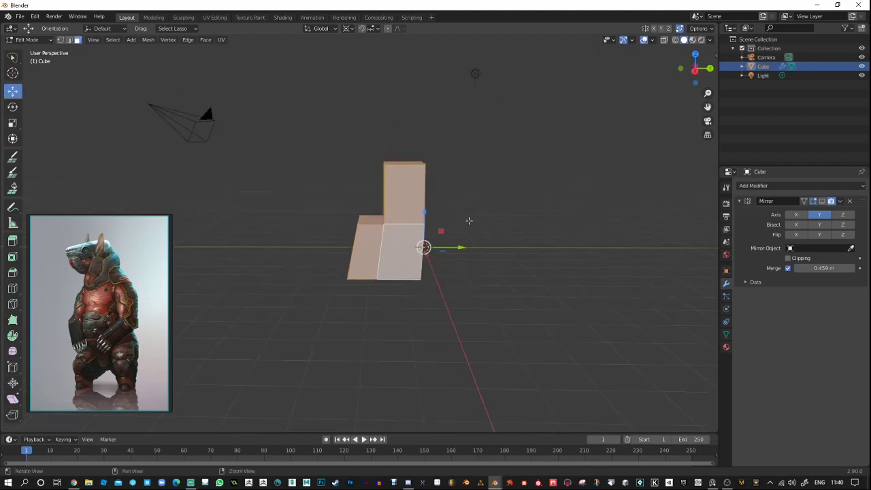
scroll(469, 221, down, 3)
drag(403, 216, 426, 62)
shift+middle_drag(411, 118, 421, 172)
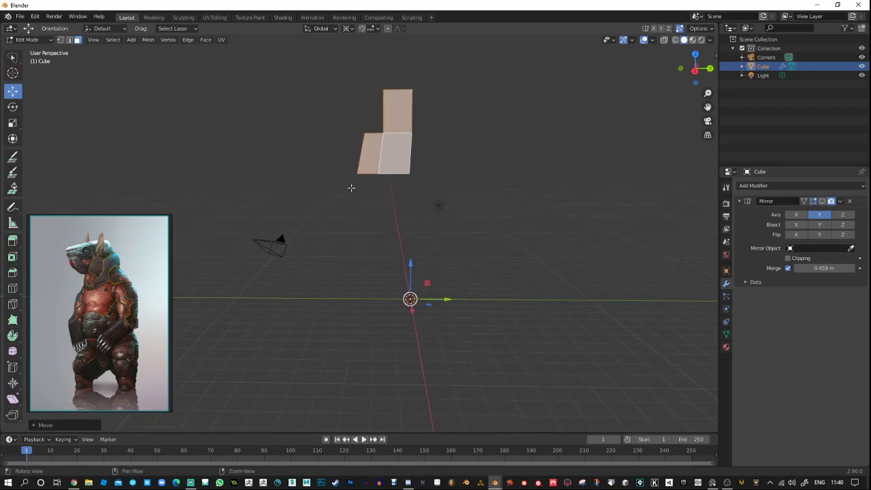
Deselect the mesh, select the lower outer edge of the side block in edge mode, and move it outward and up.
middle_drag(351, 188, 394, 163)
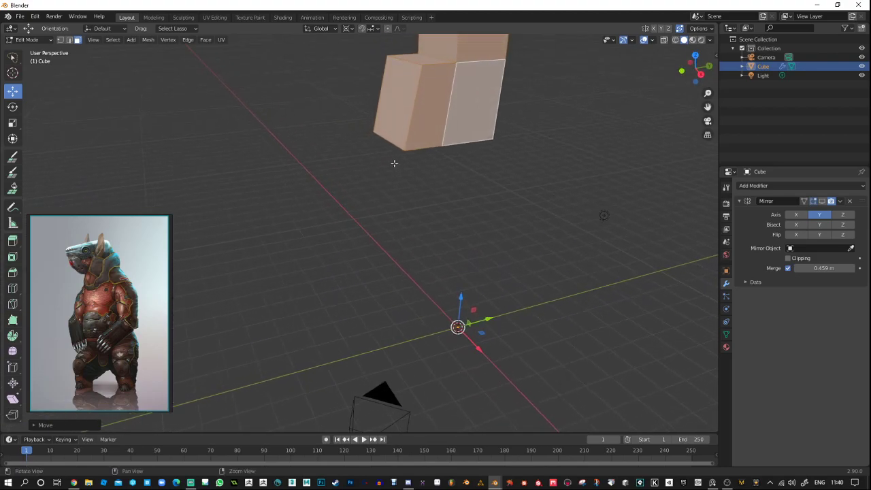
click(415, 215)
shift+middle_drag(416, 216, 408, 281)
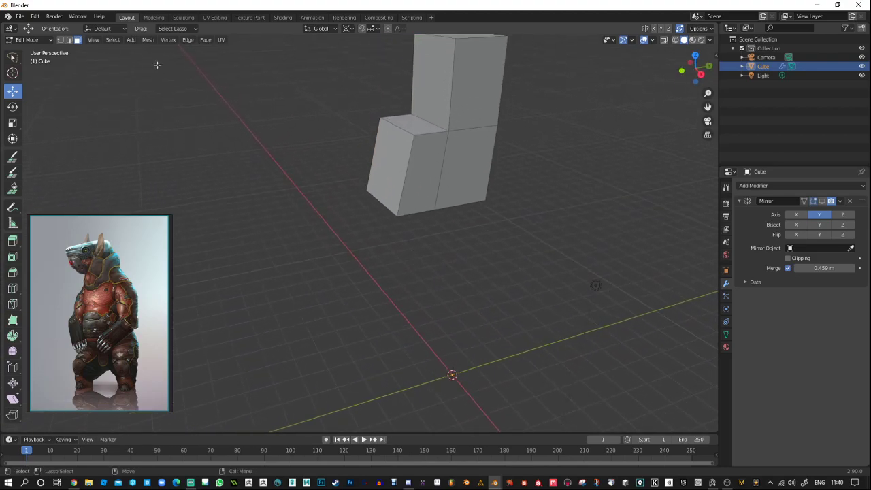
key(2)
click(382, 203)
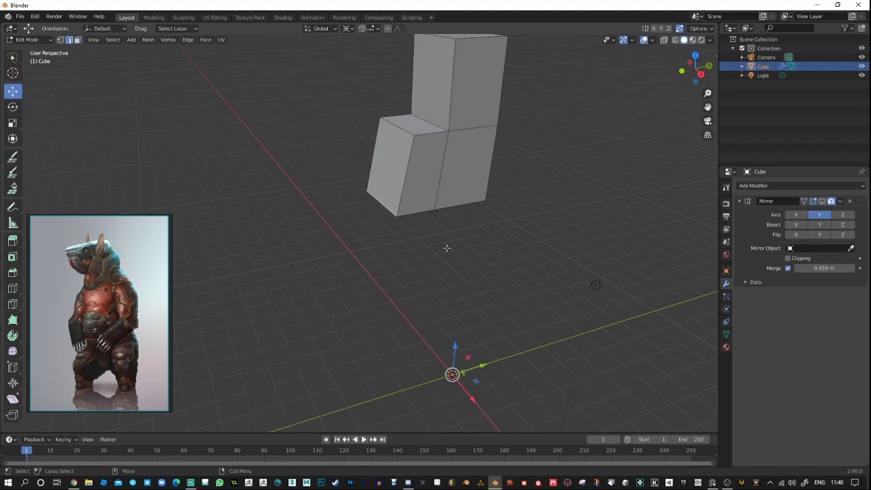
middle_drag(446, 247, 481, 320)
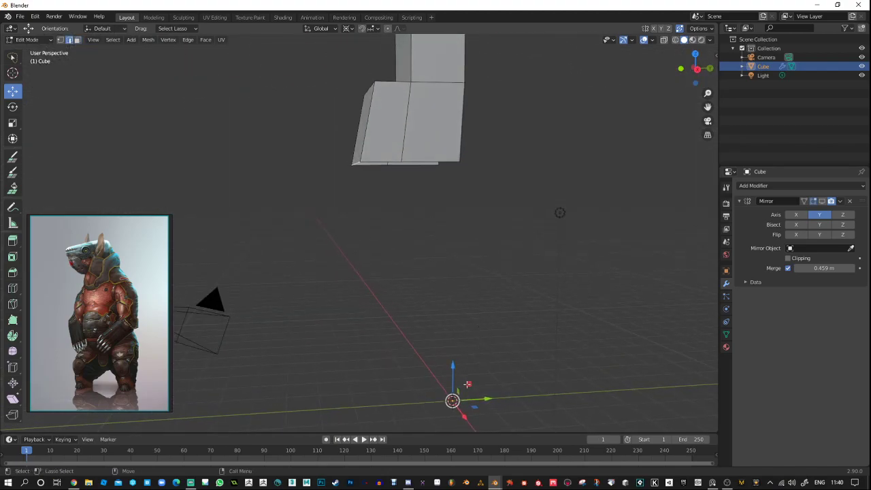
drag(467, 385, 463, 310)
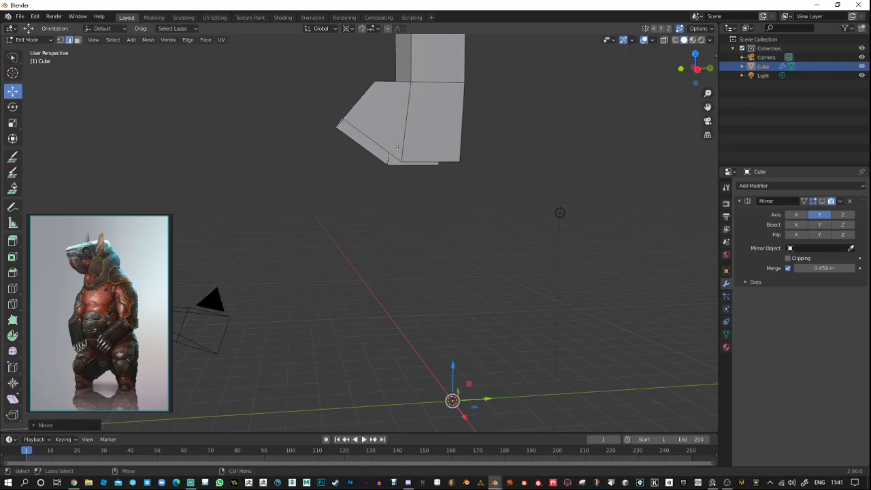
middle_drag(408, 241, 426, 289)
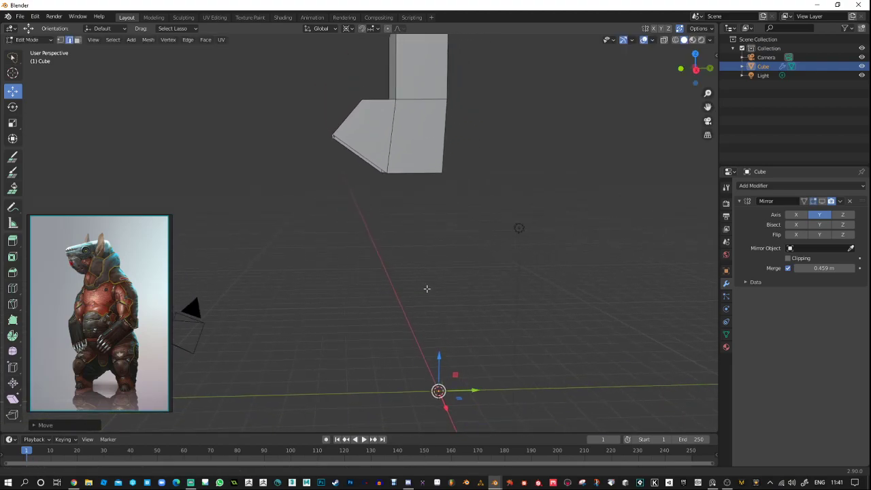
Set the transform pivot point so the move gizmo sits on the selected edge rather than at the 3D cursor.
click(621, 41)
click(621, 41)
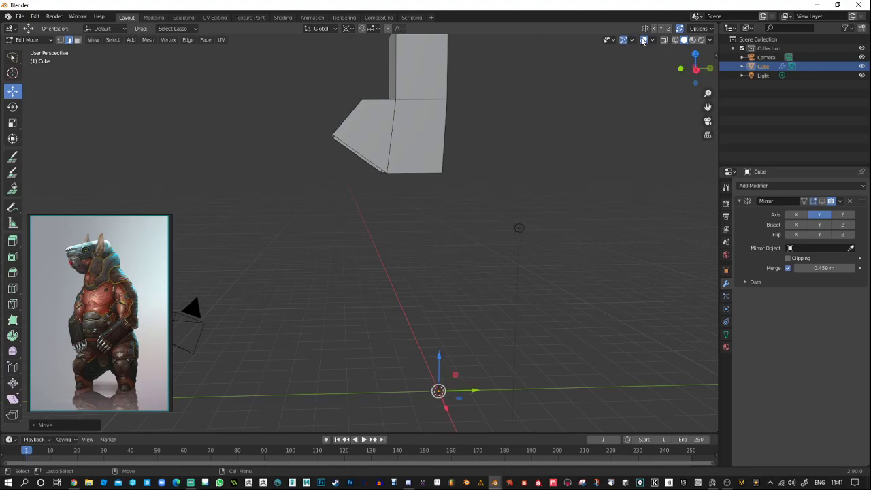
mouse_move(433, 187)
alt+mouse_down()
mouse_move(467, 200)
mouse_move(447, 191)
alt+mouse_up()
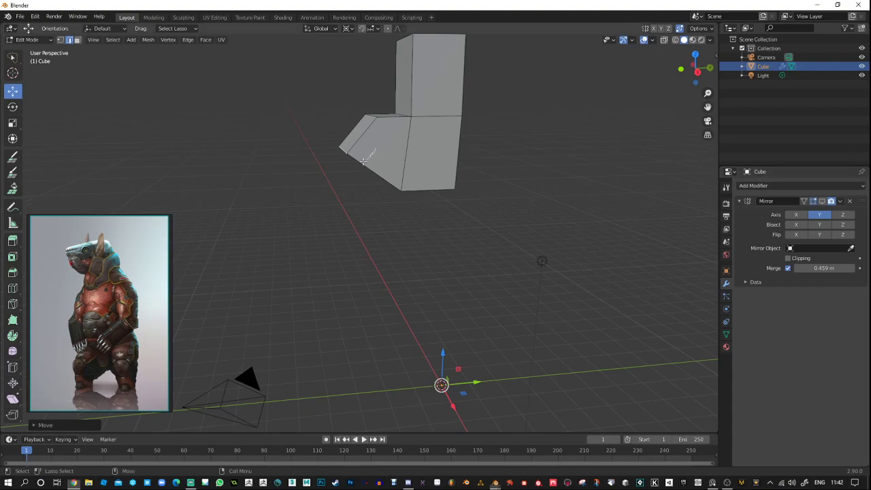
middle_drag(390, 196, 447, 336)
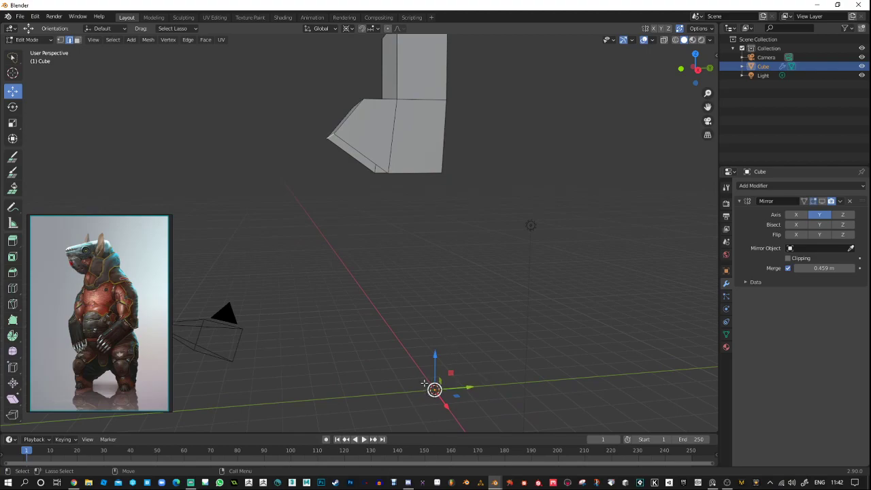
middle_drag(339, 121, 381, 130)
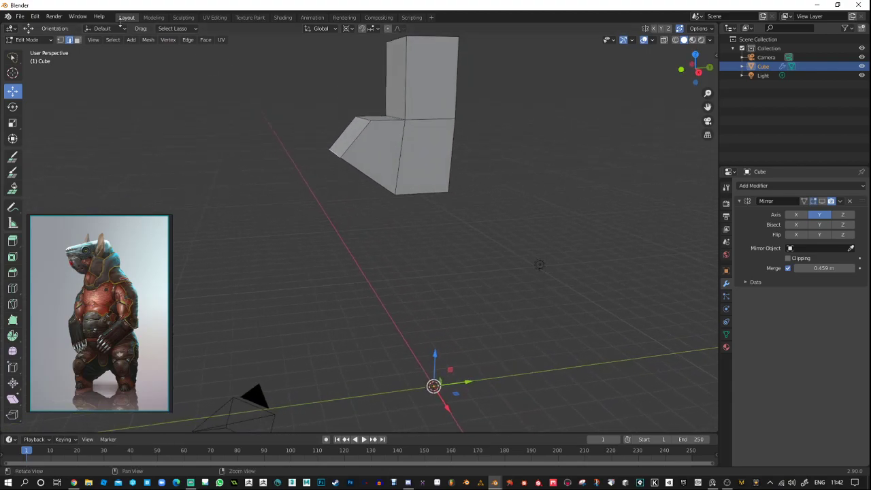
click(348, 29)
click(365, 49)
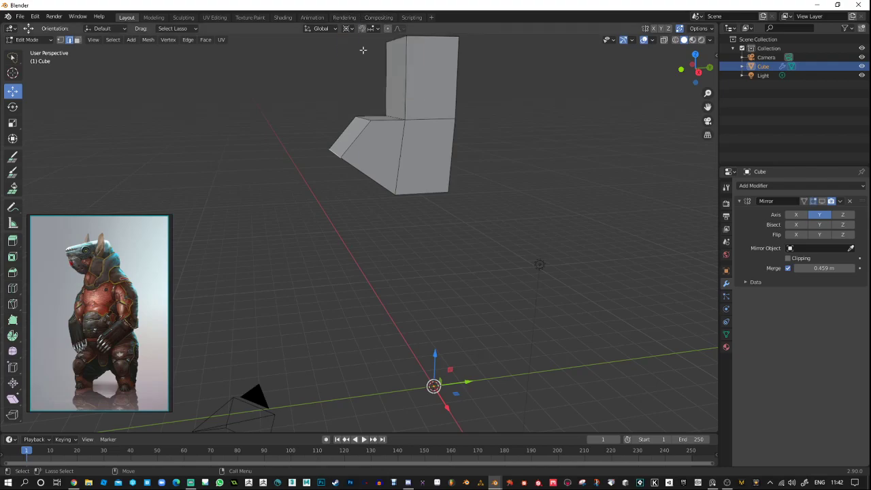
click(348, 30)
click(367, 79)
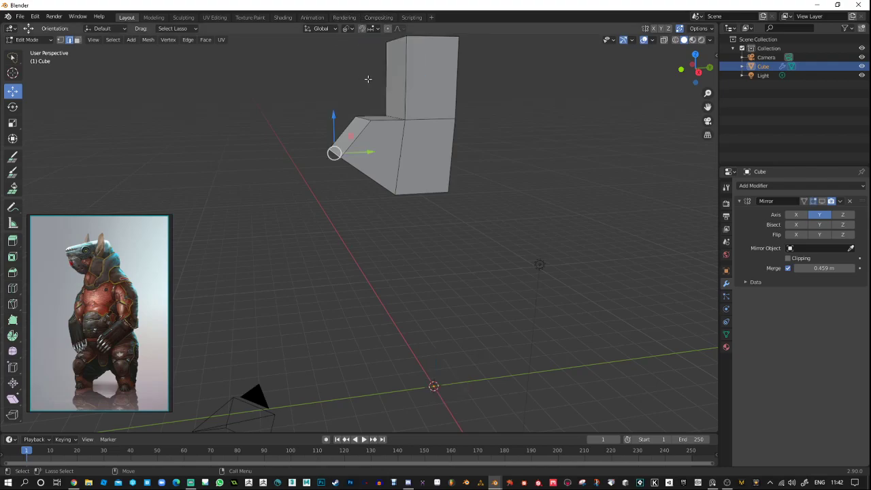
Extrude the selected outer edge diagonally outward and down into a long arm-like strip.
mouse_move(366, 122)
middle_down()
mouse_move(359, 186)
mouse_move(339, 126)
mouse_move(357, 117)
middle_up()
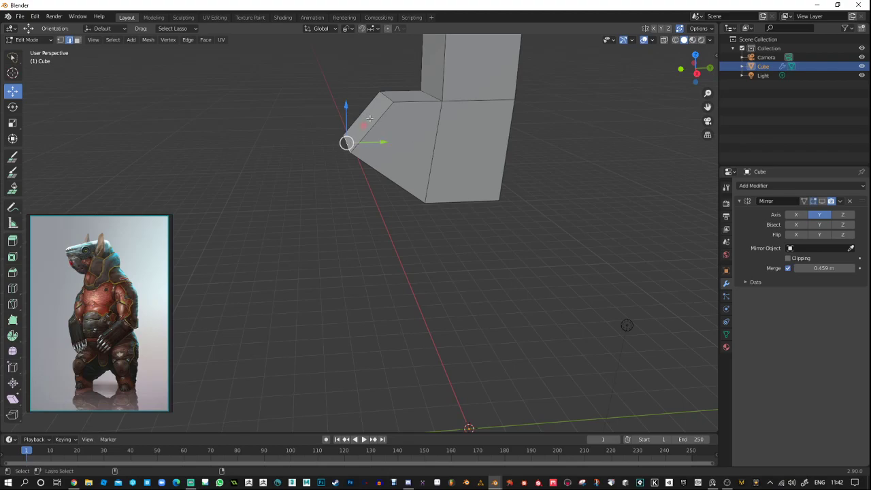
key(shift+space)
key(e)
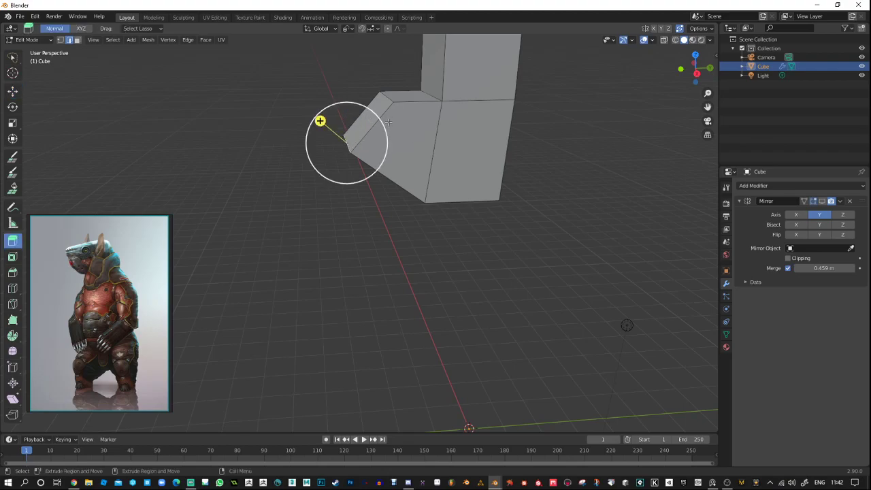
drag(387, 121, 301, 226)
scroll(363, 213, down, 3)
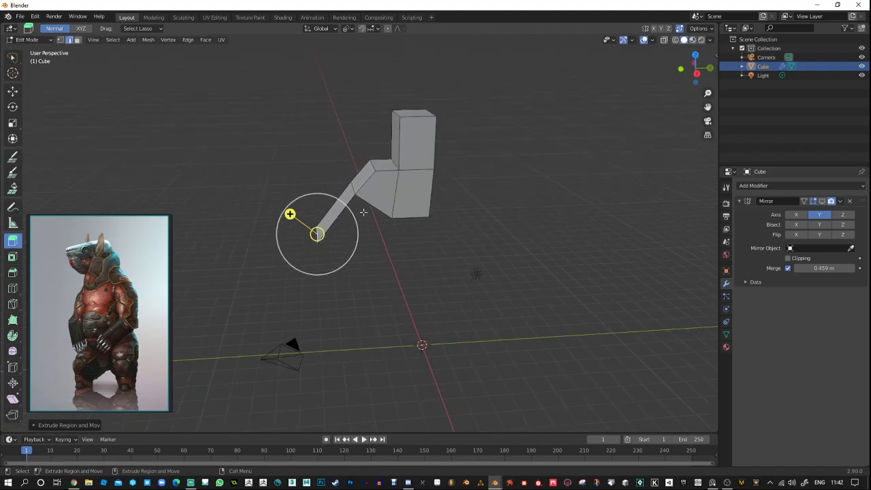
middle_drag(363, 212, 520, 288)
Select the front and back bottom edges of the inner block and extrude them straight down into leg panels.
mouse_move(450, 241)
mouse_down()
mouse_move(434, 249)
mouse_move(443, 254)
mouse_up()
key(ctrl+z)
key(shift+space)
key(g)
middle_drag(443, 255, 397, 181)
click(371, 146)
key(ctrl+e)
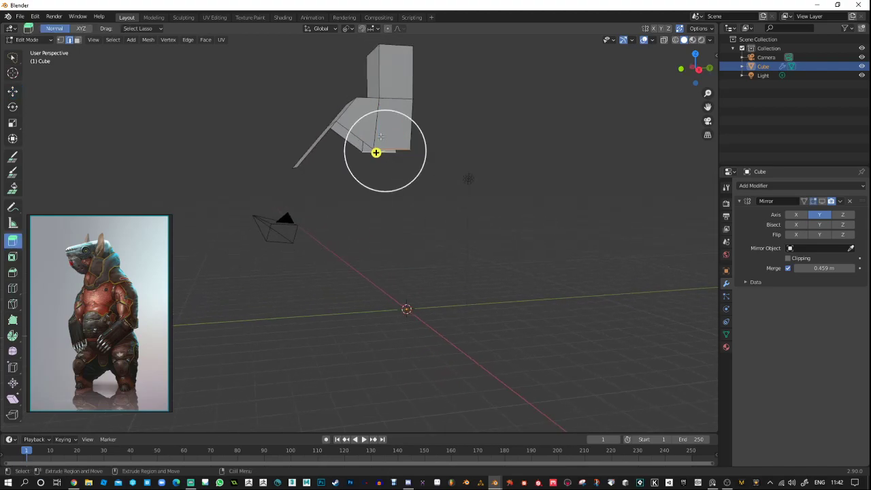
drag(406, 173, 406, 244)
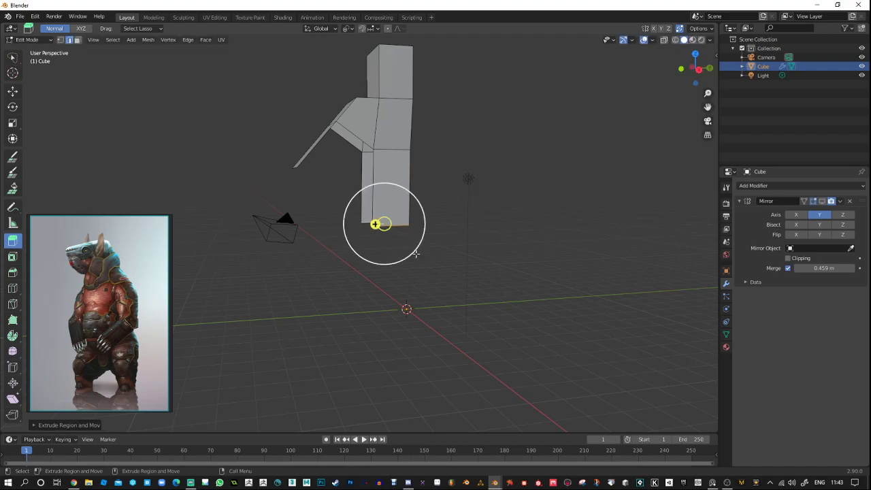
key(b)
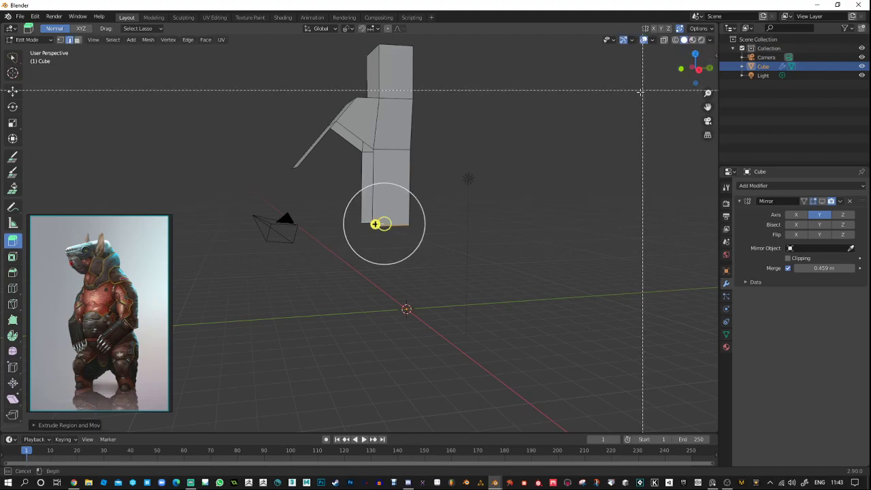
right_click(438, 170)
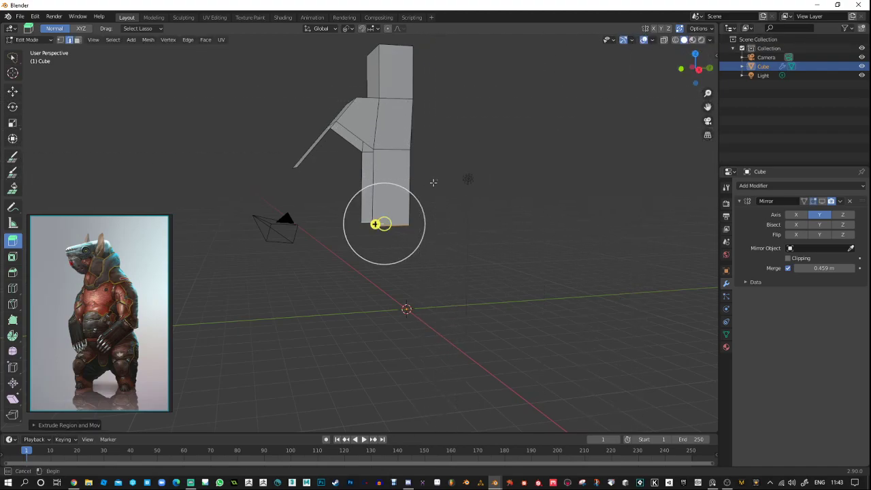
Move the bottom edges of the leg panels further down along Z, close to ground level.
key(KP_Decimal)
scroll(408, 237, down, 3)
scroll(411, 230, down, 3)
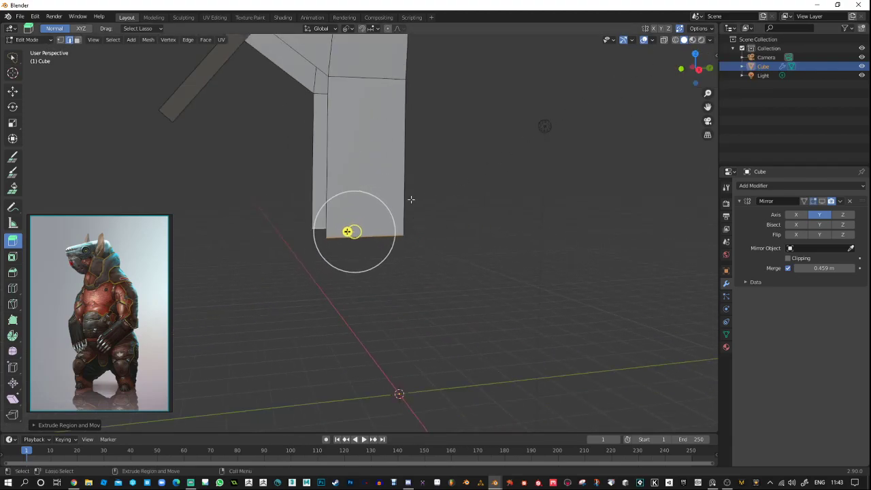
middle_drag(410, 198, 411, 196)
key(w)
drag(347, 191, 345, 327)
middle_drag(345, 327, 367, 320)
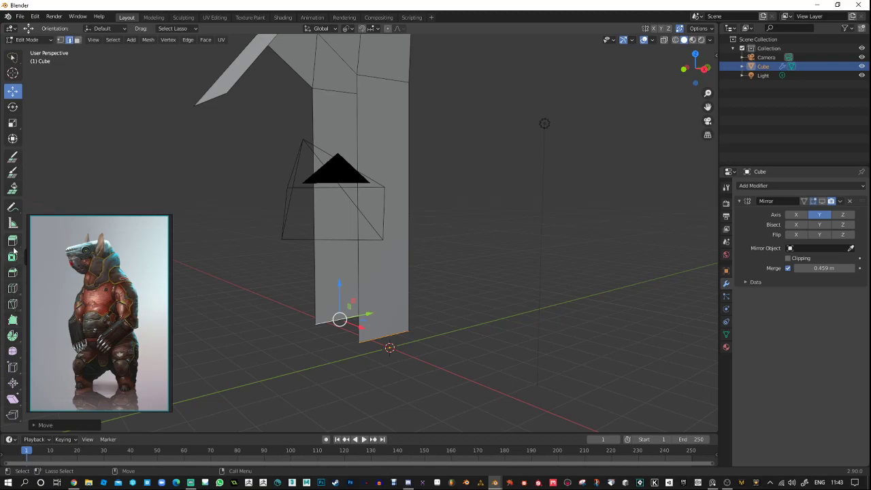
key(KP_7)
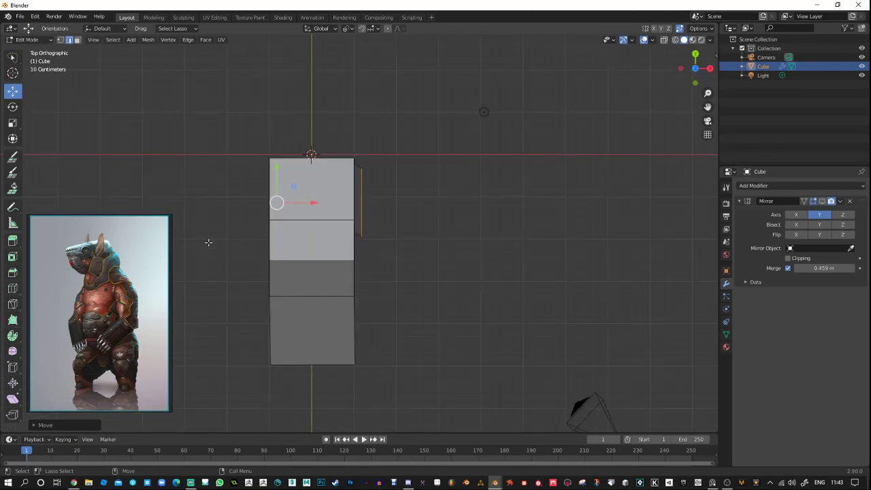
middle_drag(379, 278, 288, 290)
middle_drag(286, 248, 320, 301)
key(space)
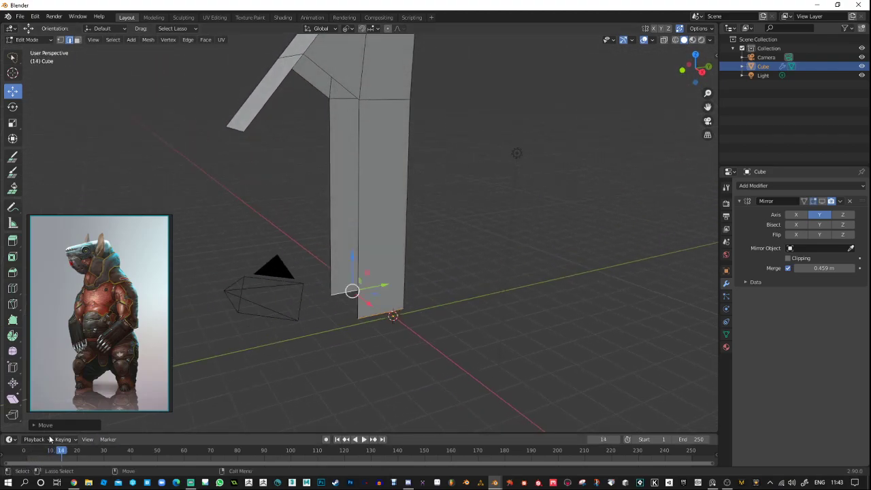
key(Escape)
key(b)
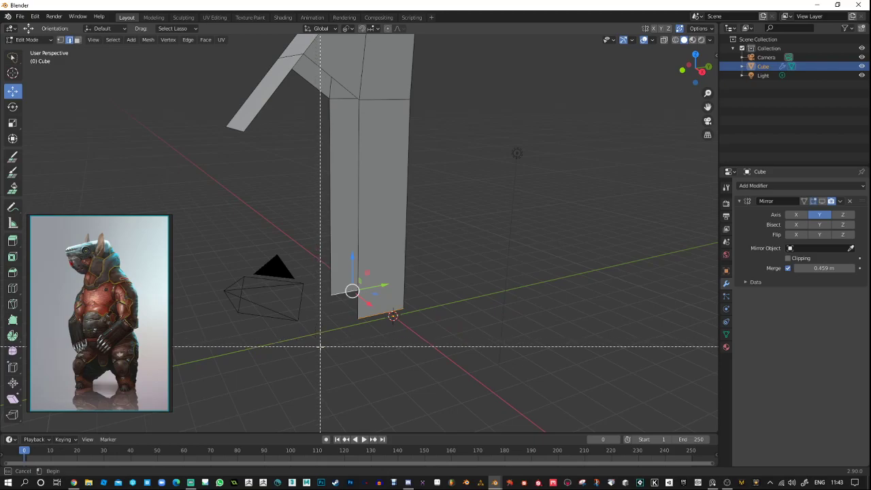
key(Escape)
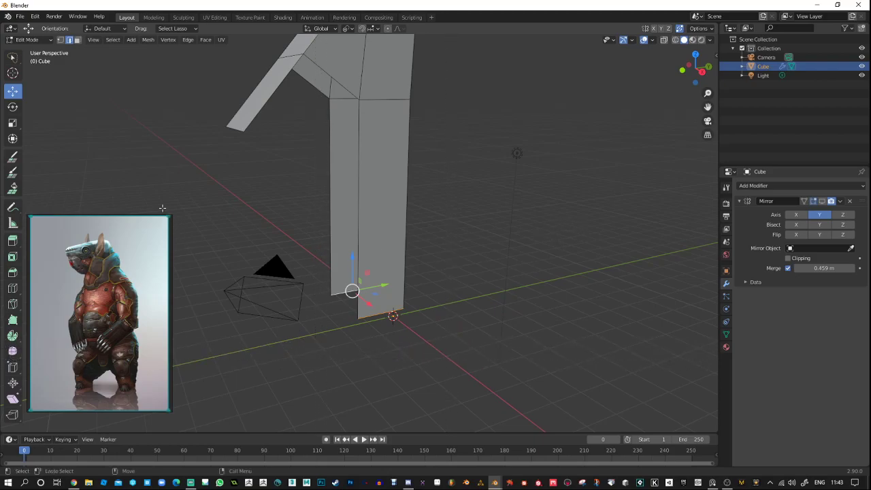
click(147, 40)
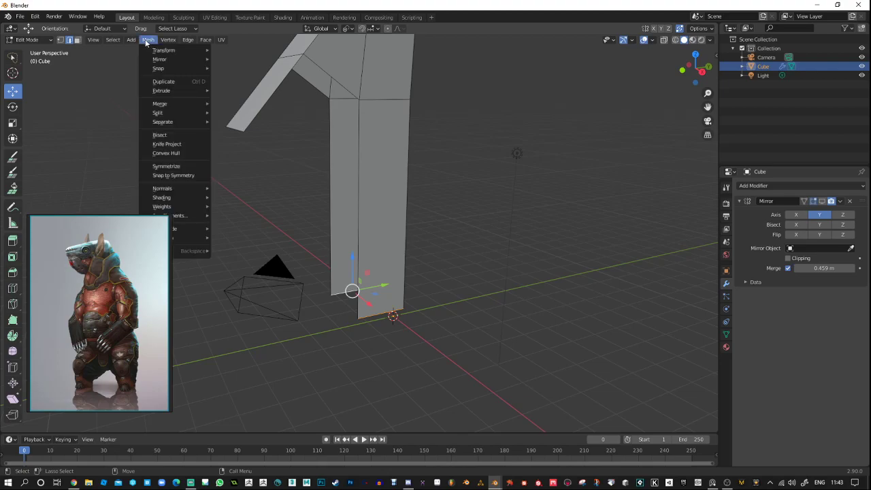
click(147, 40)
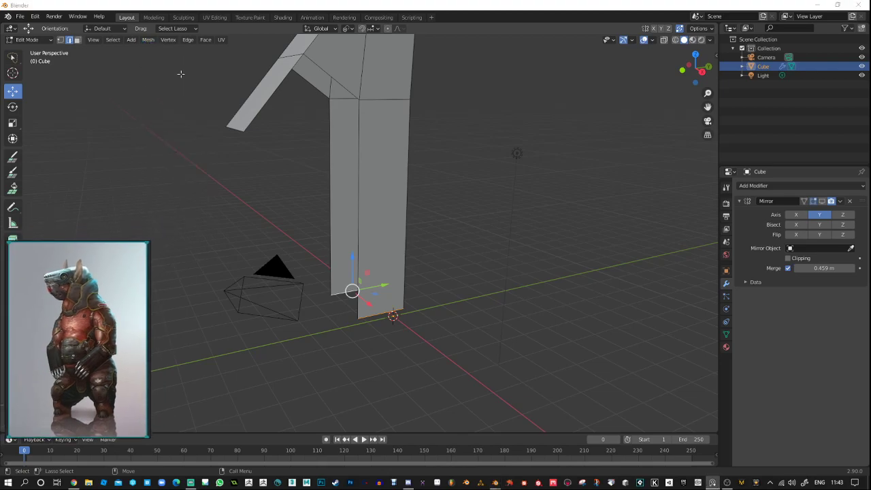
click(147, 41)
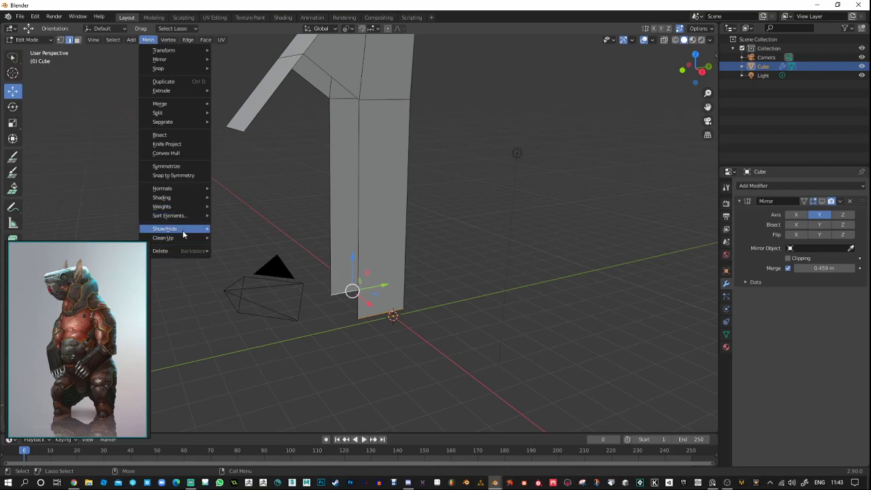
mouse_move(187, 229)
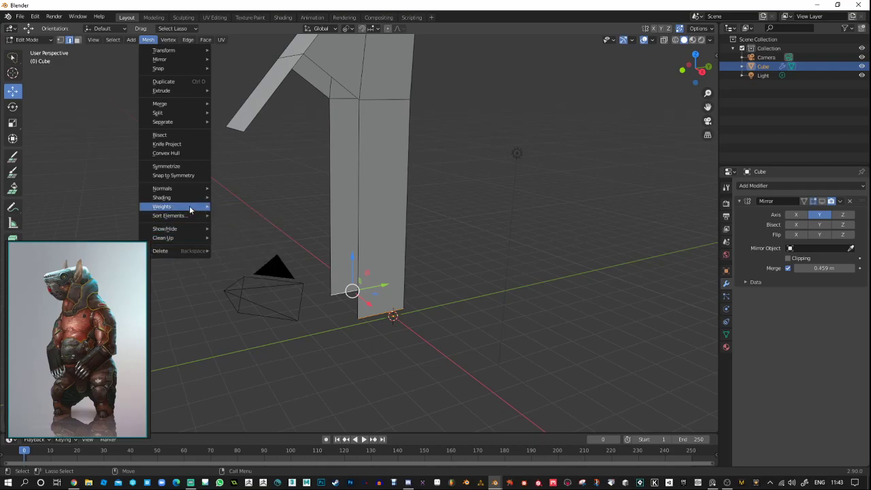
mouse_move(190, 209)
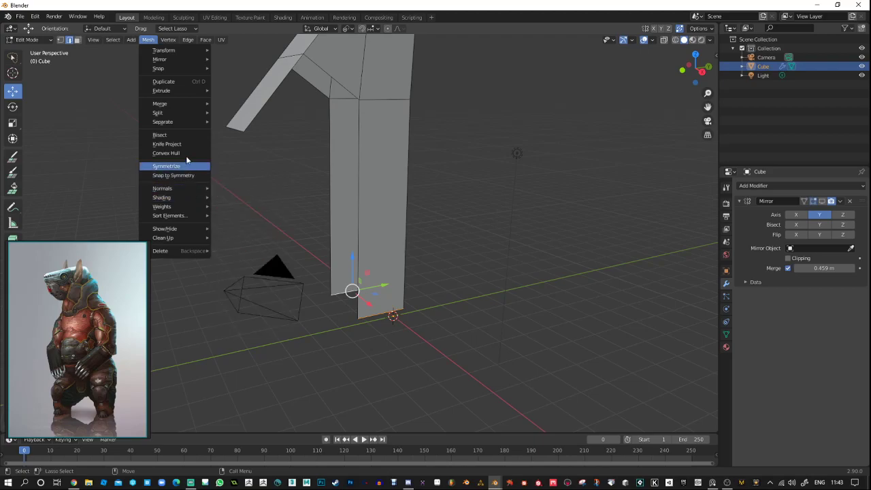
mouse_move(188, 104)
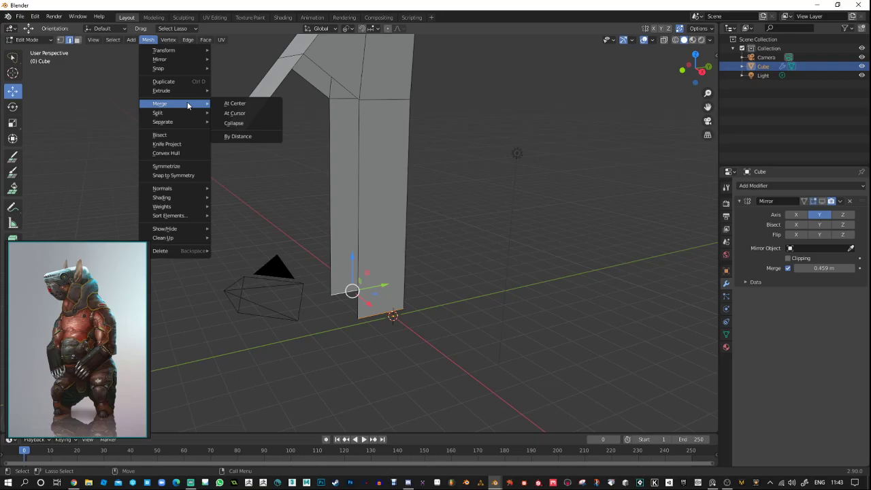
key(Escape)
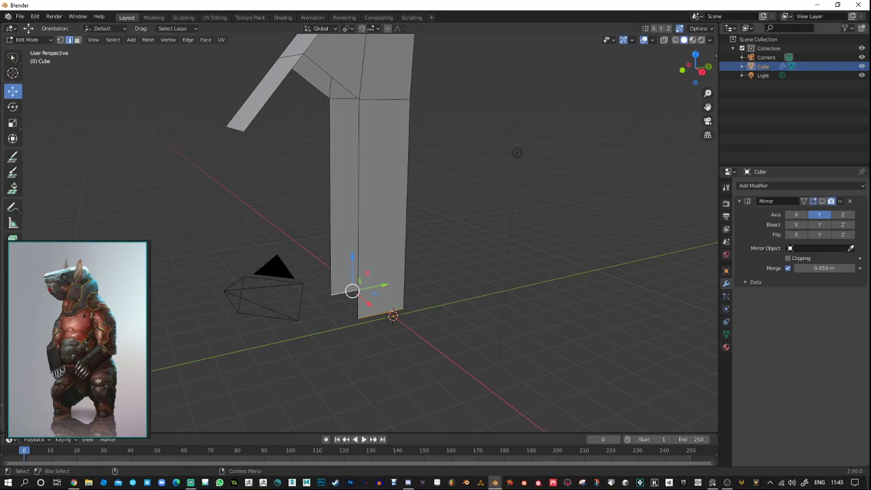
key(alt+Tab)
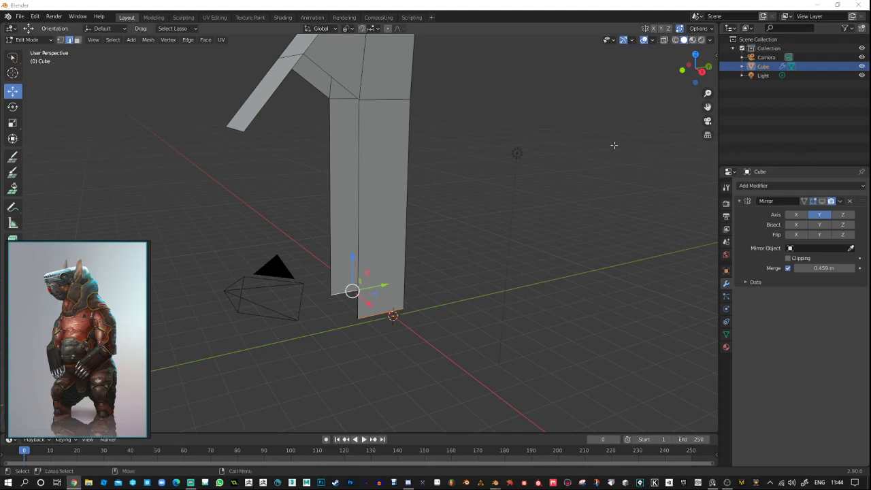
click(188, 41)
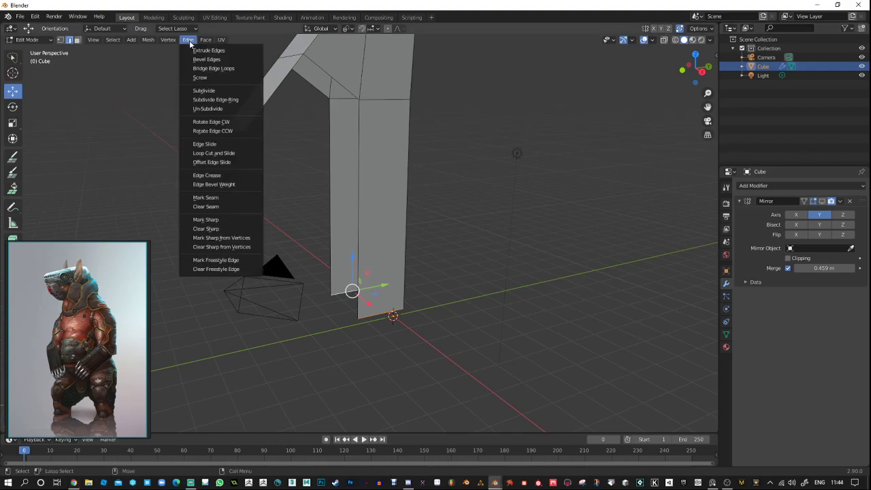
click(207, 60)
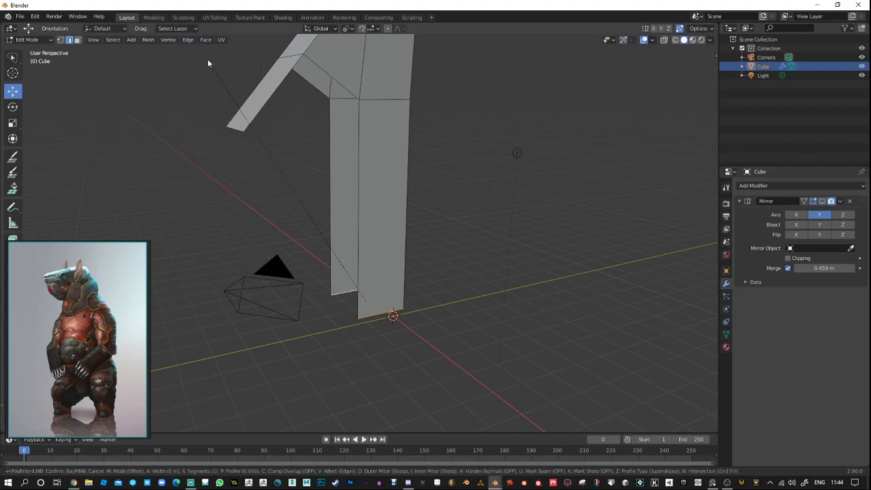
click(347, 293)
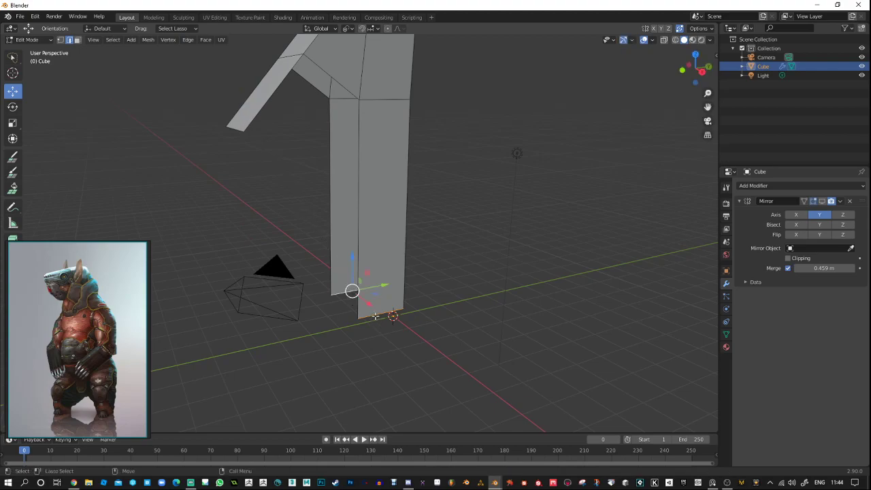
Select the front and back bottom edges of the leg panels and bridge them with Bridge Edge Loops.
click(375, 315)
click(346, 294)
click(188, 40)
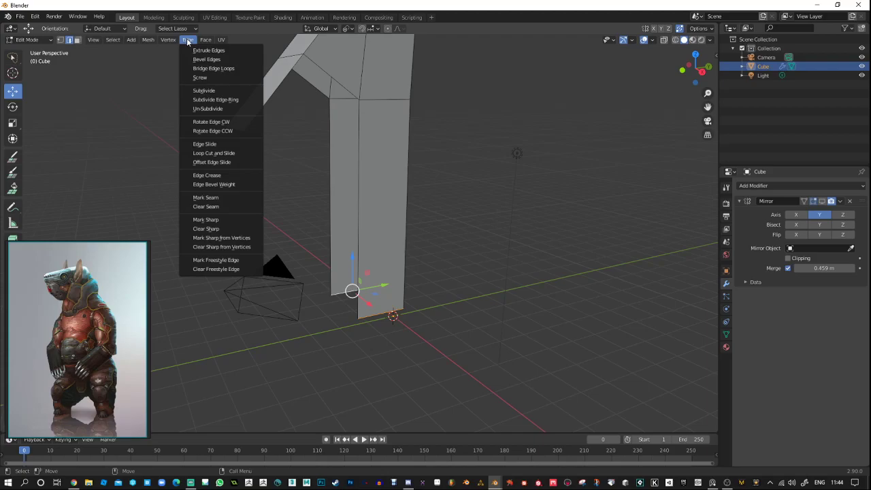
click(217, 68)
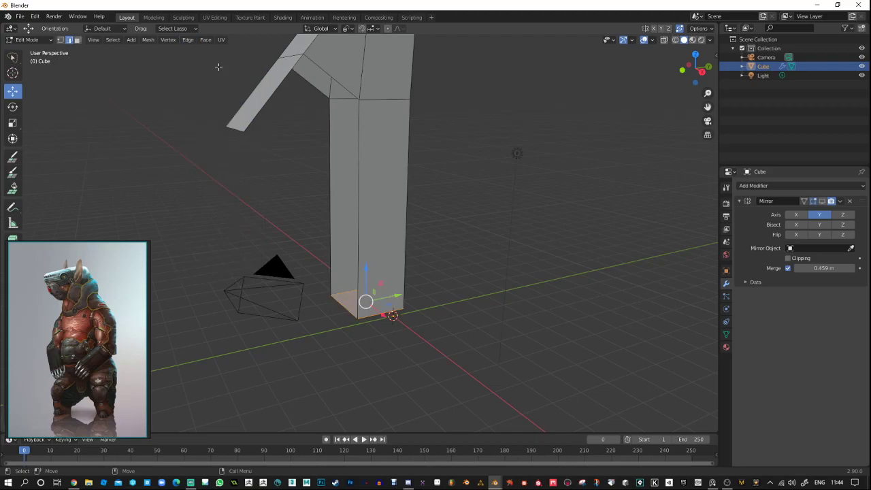
Select the front and back lower edges of the shoulder piece and extrude them diagonally outward and down to form the arm panels.
middle_drag(367, 238, 452, 265)
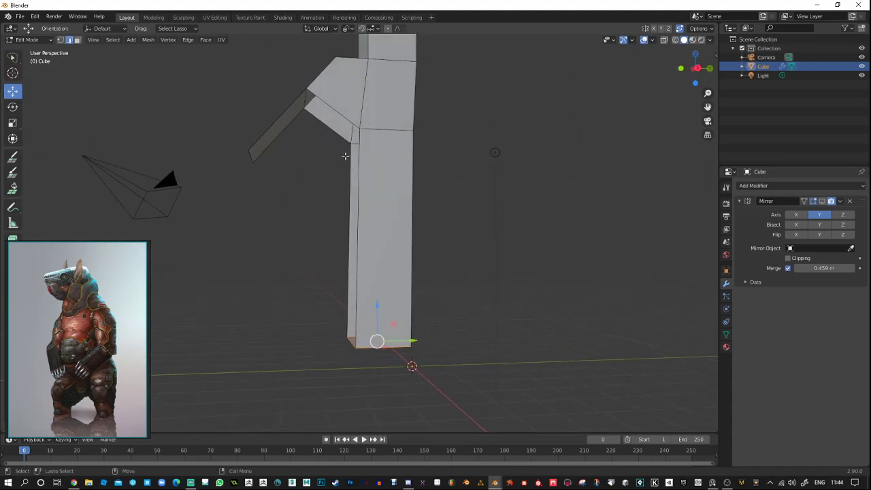
click(334, 133)
shift+click(346, 117)
middle_drag(348, 147, 328, 179)
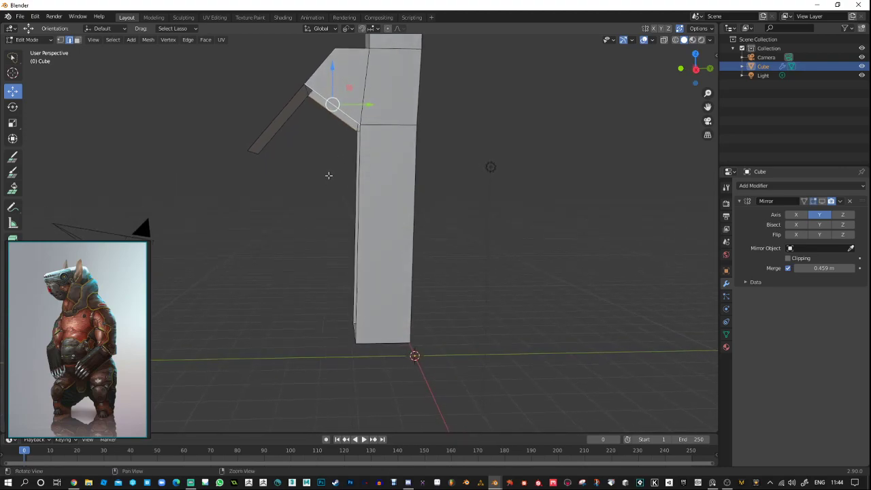
key(ctrl+e)
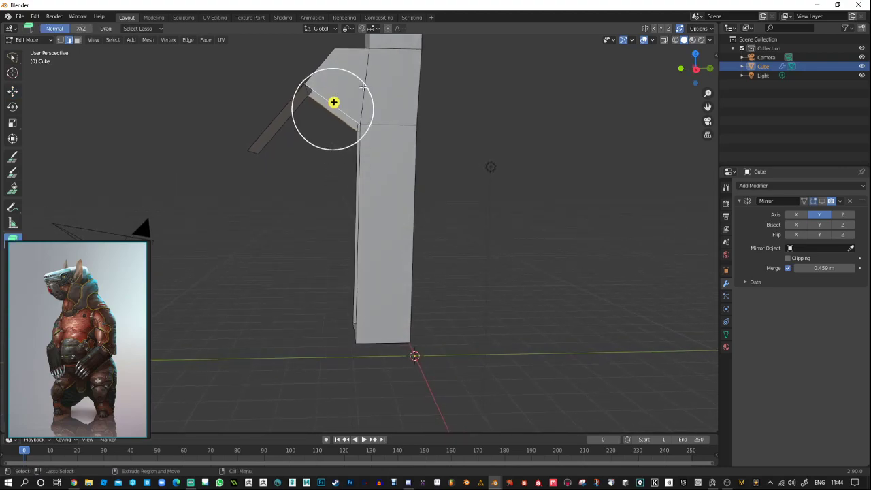
drag(334, 103, 308, 151)
middle_drag(307, 151, 142, 181)
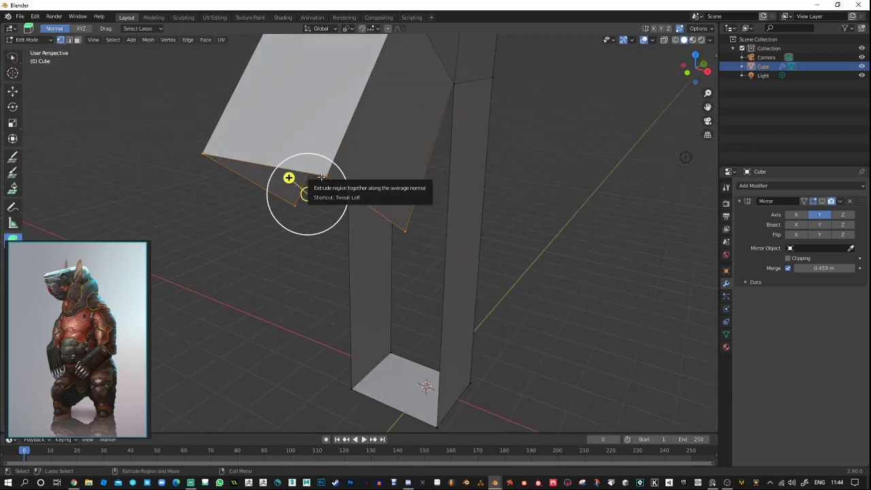
Try moving single corner vertices at the open end of the arm with the Move tool.
click(339, 192)
key(shift+space)
key(g)
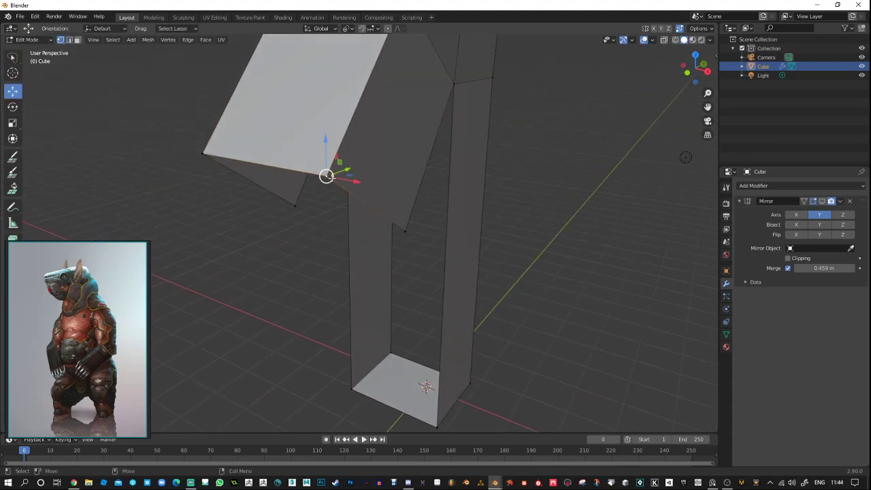
mouse_move(331, 177)
mouse_down()
mouse_move(312, 204)
mouse_move(332, 177)
mouse_up()
click(201, 153)
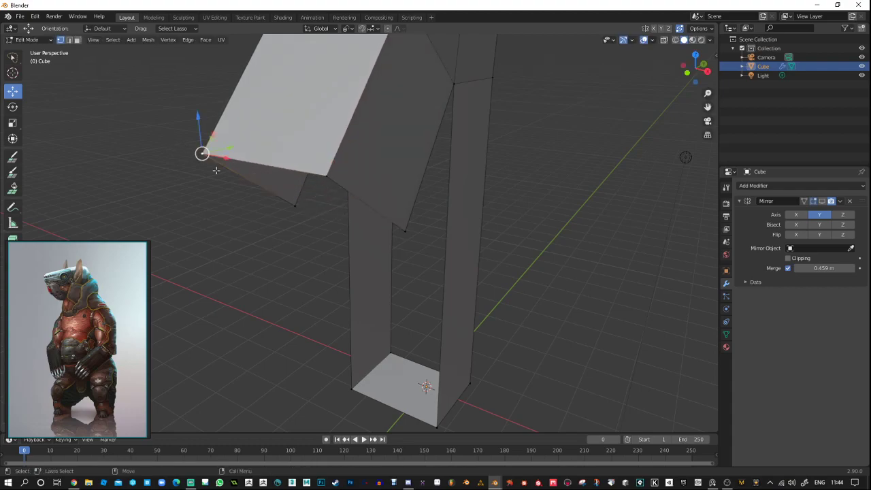
drag(205, 159, 227, 181)
right_click(227, 181)
Bridge the front and back vertical edges on the arm side of the leg to close that side.
scroll(276, 254, down, 2)
mouse_move(374, 278)
middle_down()
mouse_move(296, 260)
mouse_move(347, 241)
mouse_move(355, 245)
mouse_move(362, 279)
middle_up()
key(2)
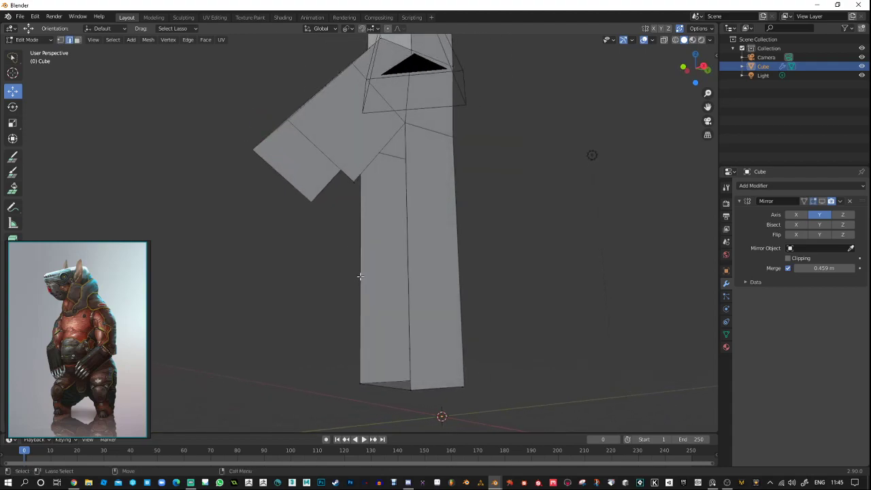
click(361, 286)
shift+click(408, 295)
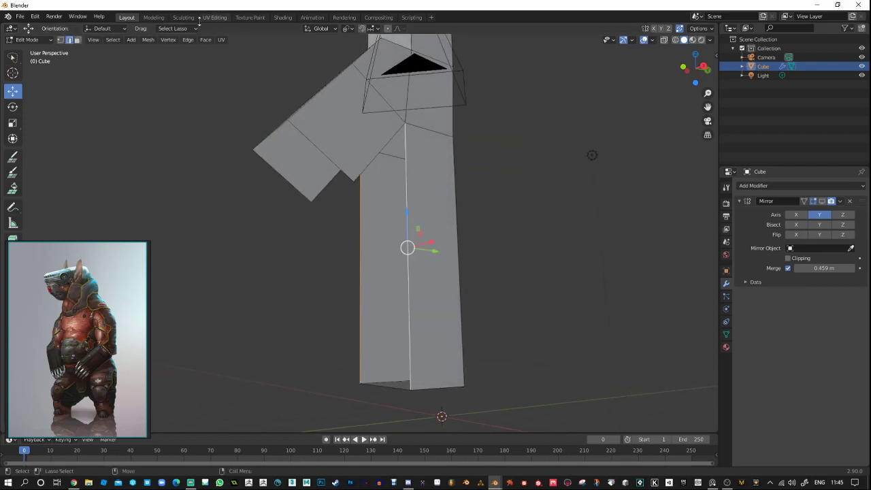
click(188, 40)
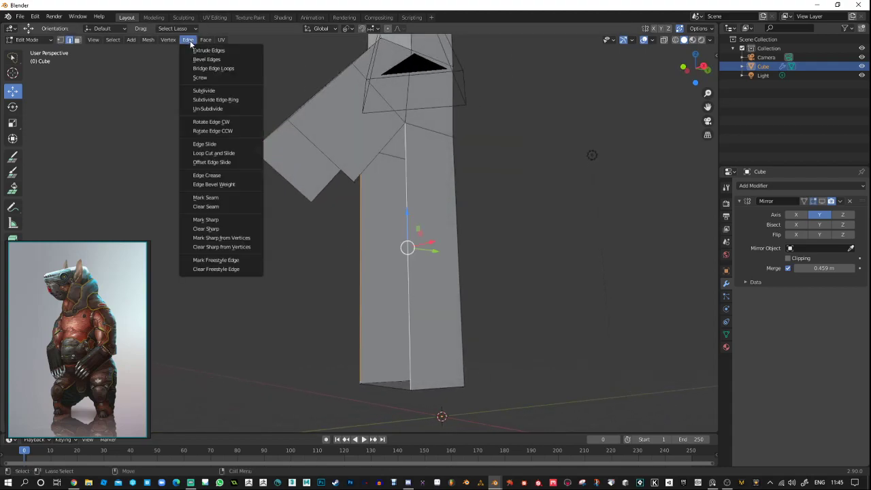
click(213, 68)
Bridge the front and back inner edges of the arm to close its underside.
middle_drag(553, 253, 515, 235)
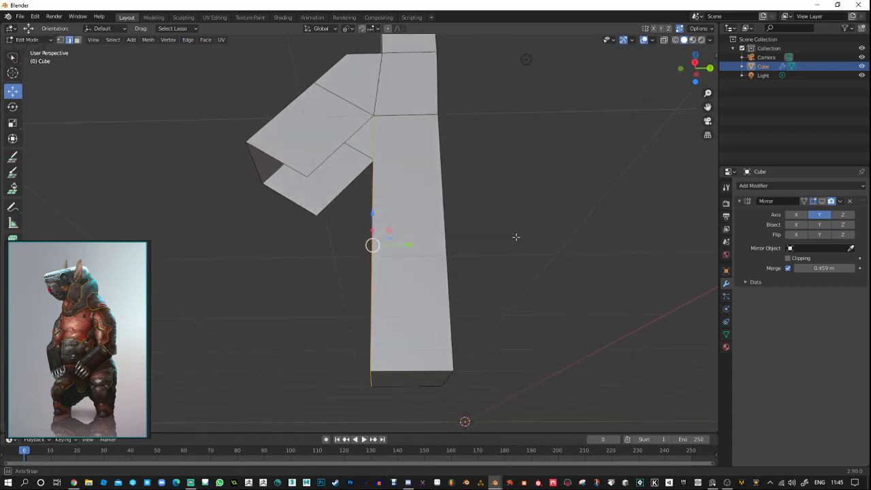
click(357, 175)
click(338, 146)
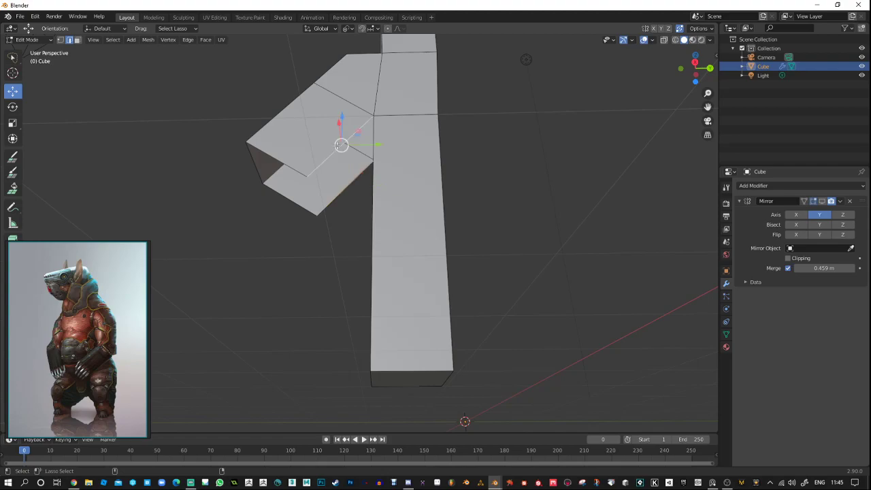
click(188, 40)
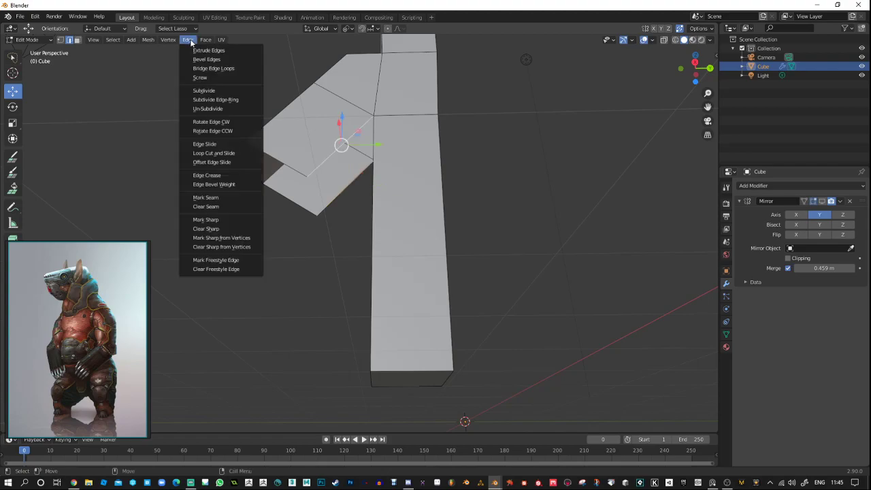
click(213, 68)
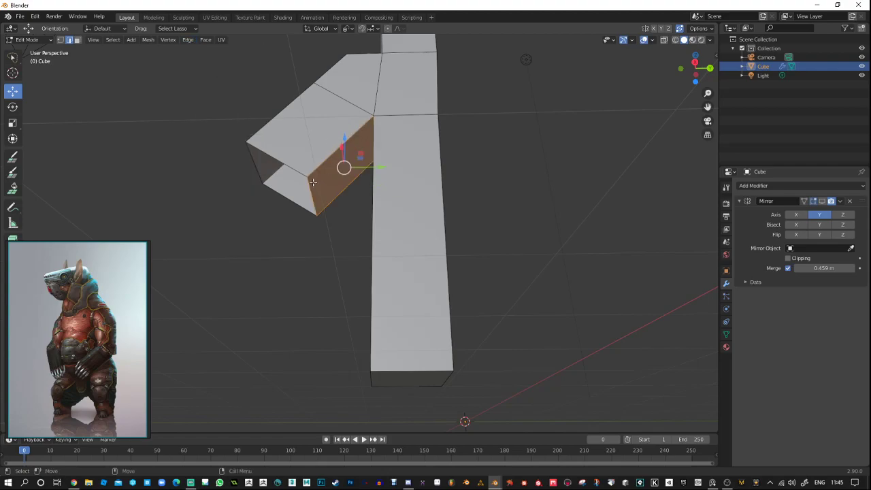
Bridge the front and back edges at the lower end of the arm to cap it.
click(296, 170)
click(296, 203)
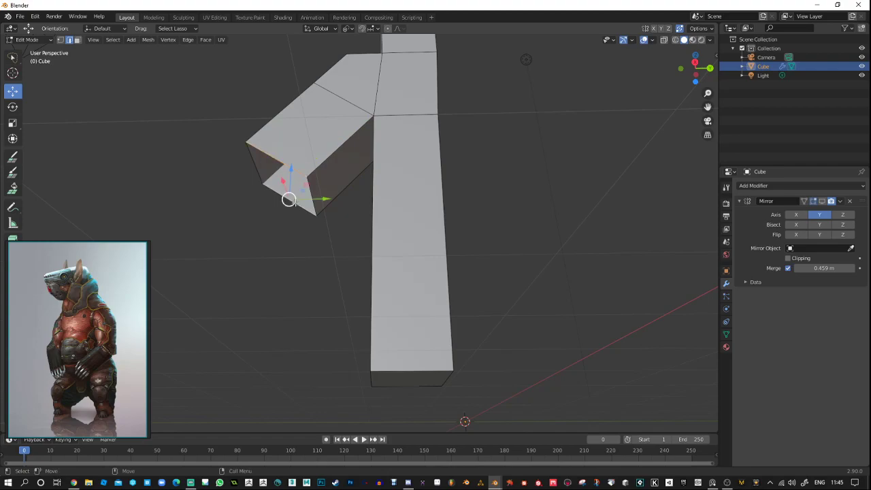
click(190, 40)
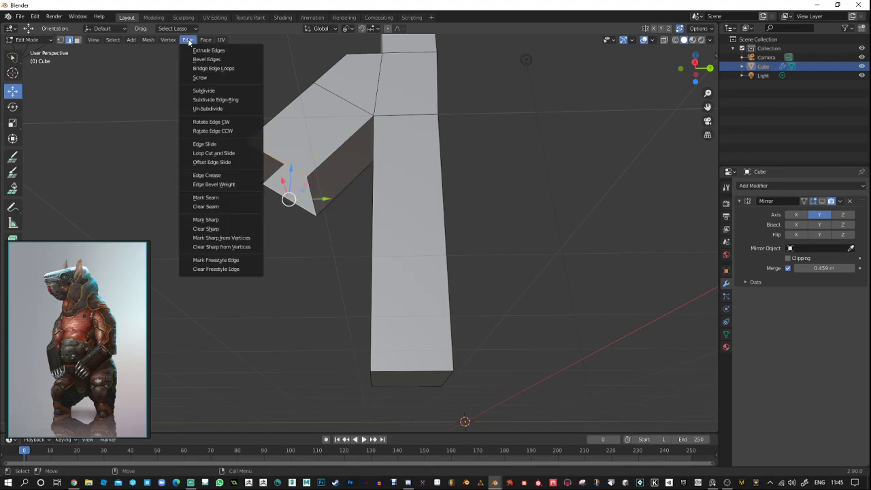
click(211, 68)
Turn on the Mirror modifier's viewport display and view the complete mirrored figure from the front.
middle_drag(568, 211, 546, 262)
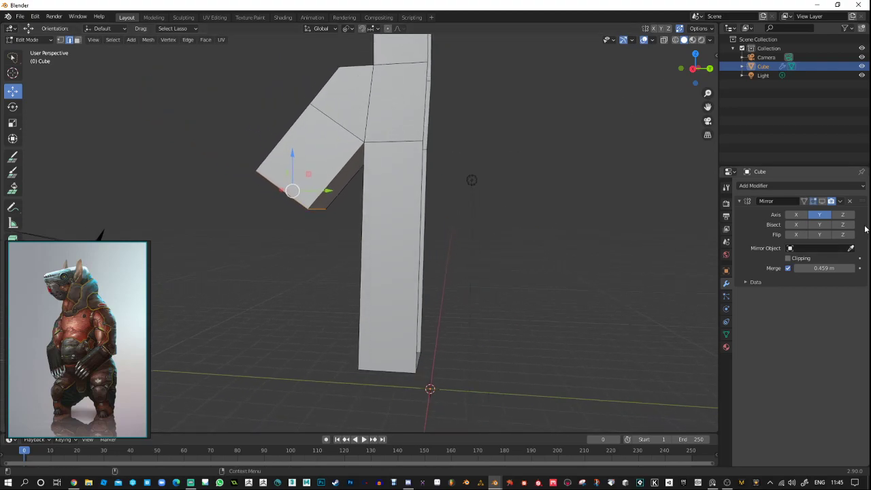
click(822, 202)
alt+drag(557, 257, 564, 272)
alt+right_drag(563, 272, 544, 302)
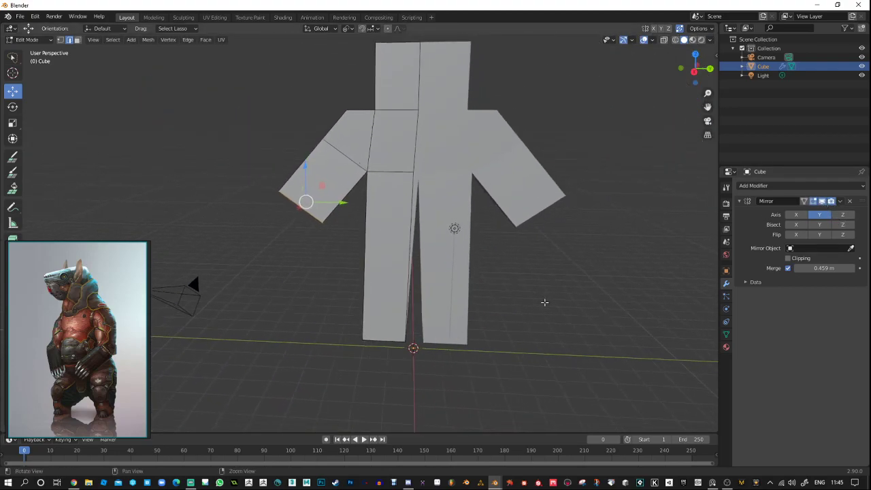
middle_drag(544, 302, 516, 279)
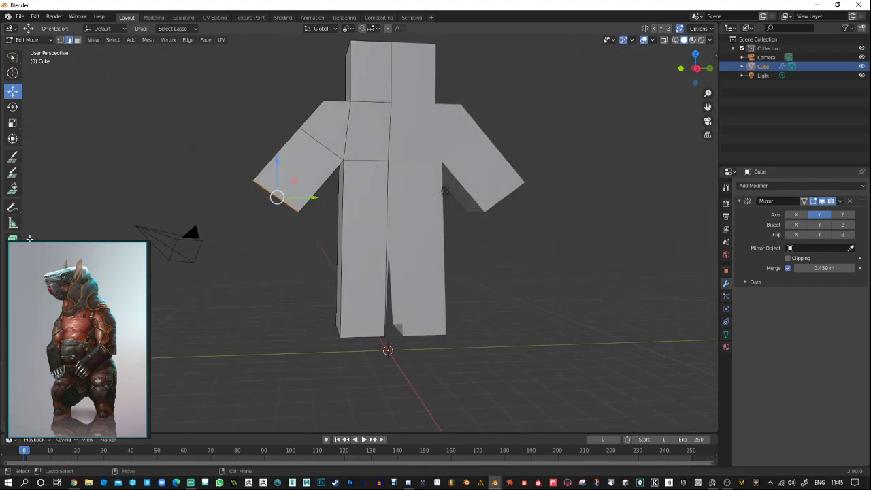
Move the reference image clear of the tools and add a horizontal loop cut around the upper part of the leg.
drag(49, 250, 70, 235)
click(11, 288)
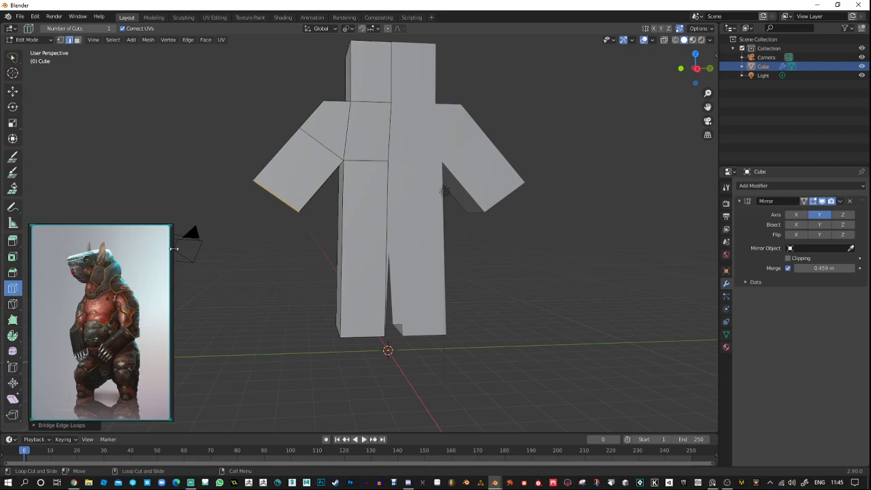
drag(347, 225, 355, 191)
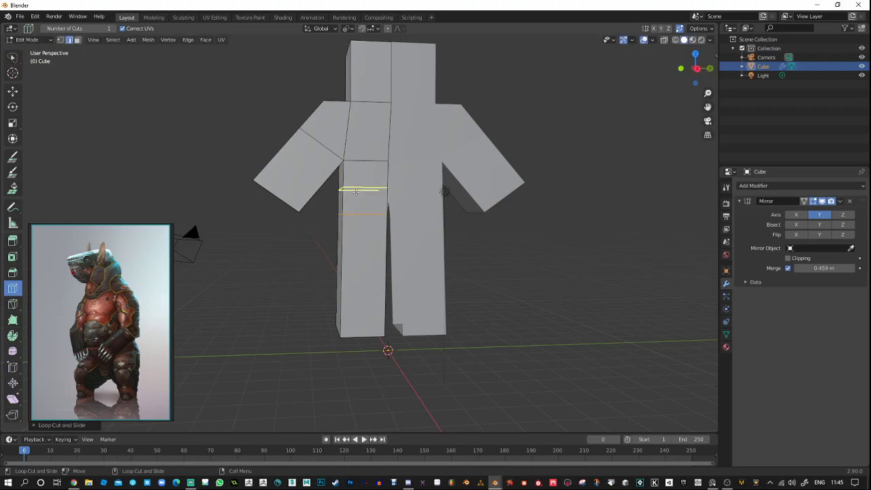
Move the inner-leg vertices of the upper leg loop cut toward the mirror centre line.
middle_drag(570, 242, 548, 247)
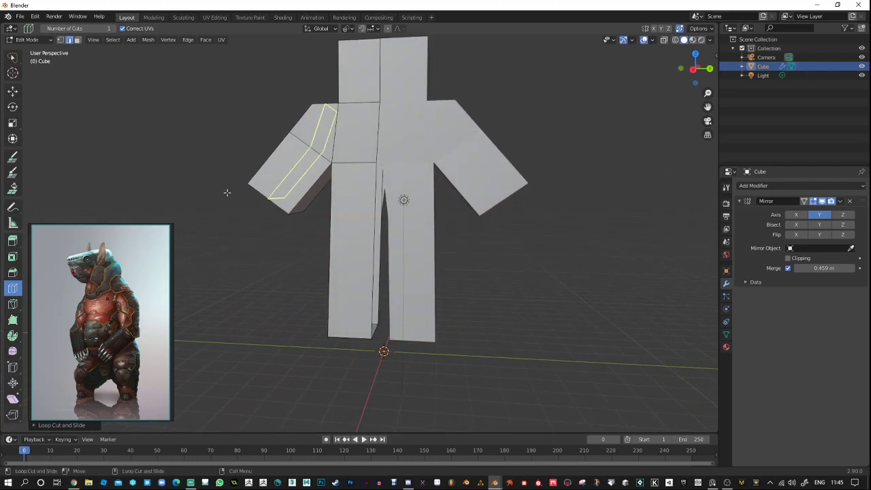
click(61, 39)
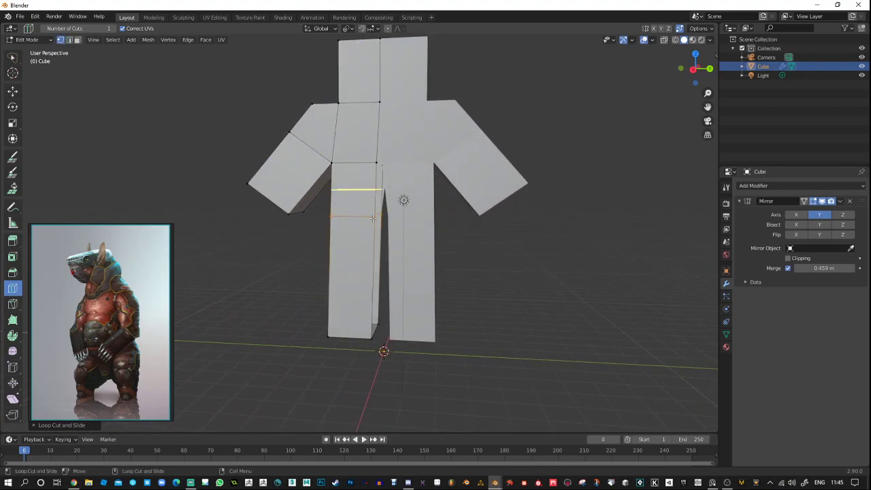
key(w)
drag(370, 207, 410, 210)
key(w)
Bridge the front and back inner edges of the lower leg to close its inner side.
middle_drag(410, 210, 455, 247)
click(381, 291)
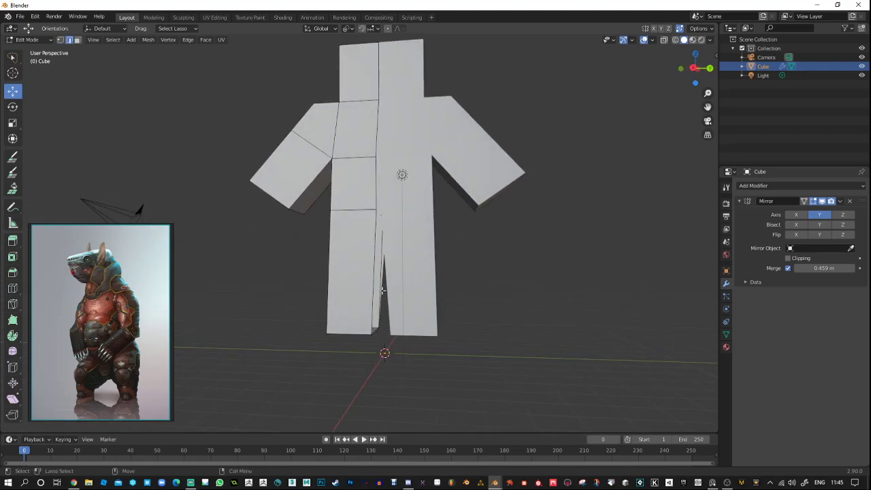
drag(363, 300, 363, 301)
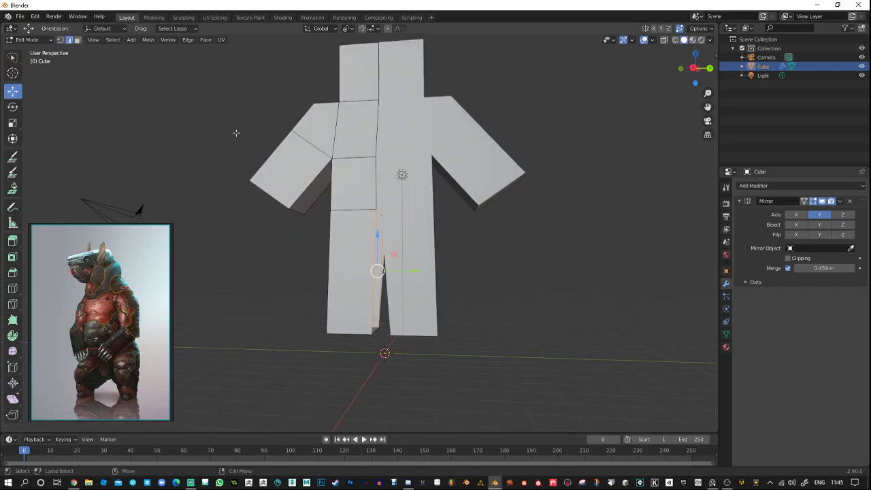
click(192, 39)
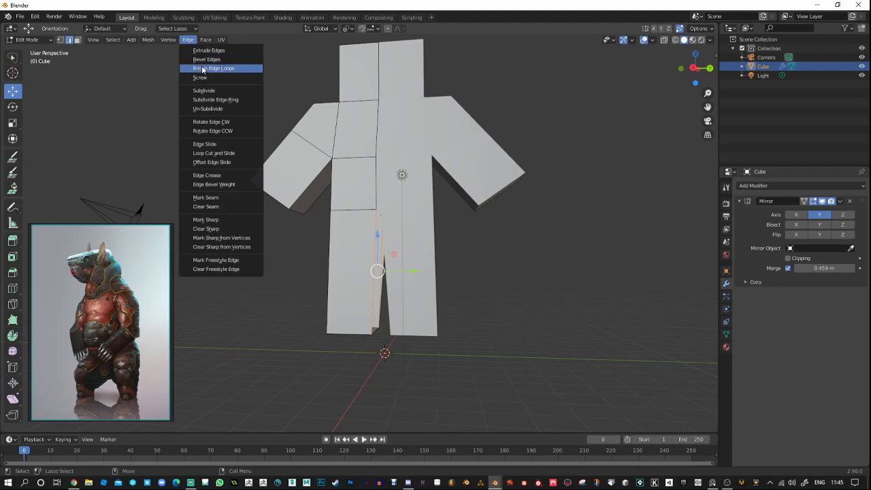
click(202, 67)
middle_drag(470, 249, 484, 262)
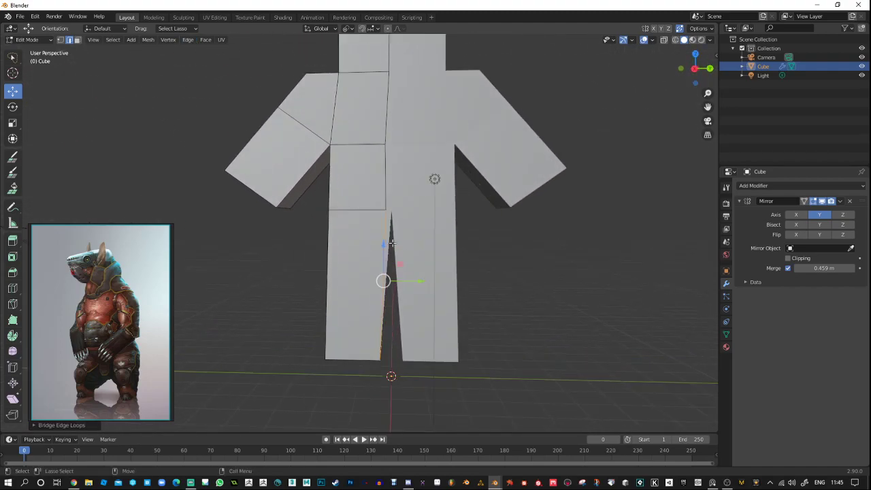
Set the Mirror modifier's merge distance to 0.2 m.
click(822, 201)
click(822, 201)
middle_drag(525, 248, 526, 247)
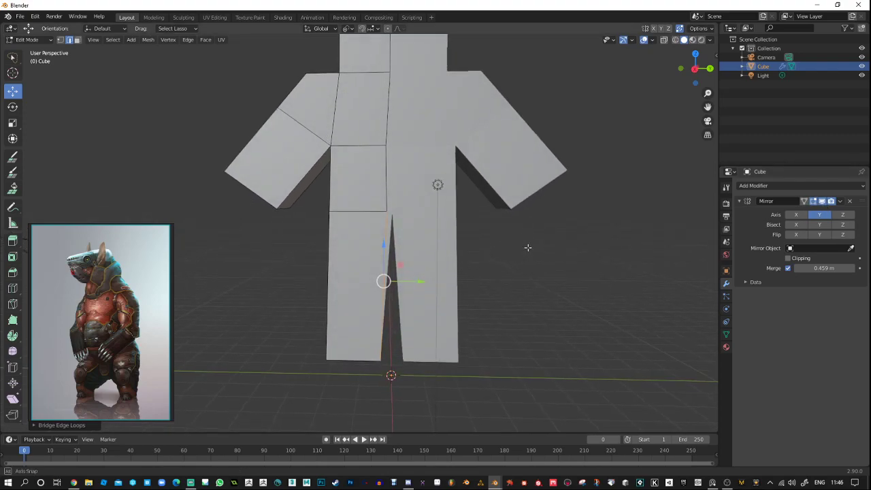
click(828, 268)
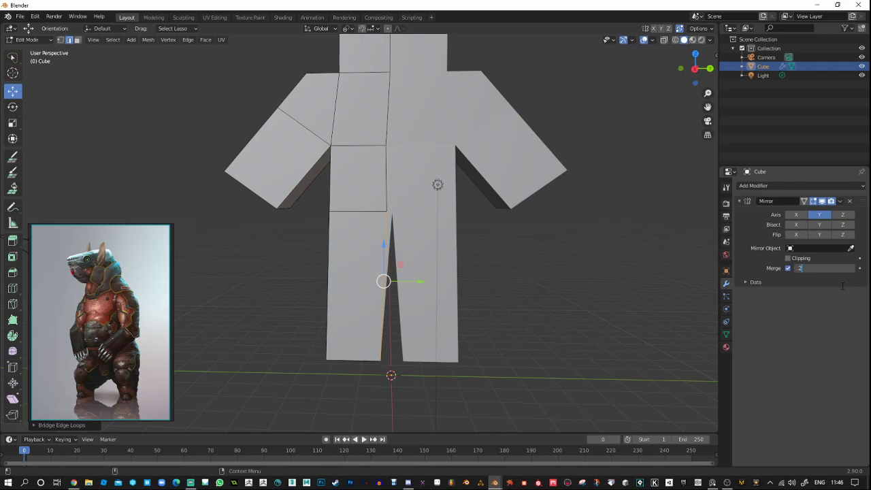
text(.2)
key(Return)
Move the inner hip edge along Y to the mirror centre line so the torso halves join above the legs.
middle_drag(577, 254, 573, 262)
click(381, 175)
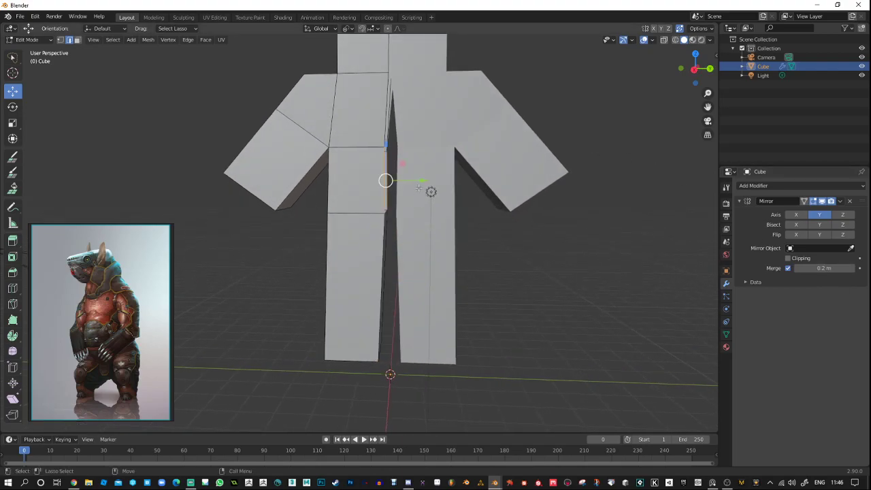
drag(423, 179, 426, 181)
middle_drag(526, 270, 495, 289)
scroll(513, 292, down, 4)
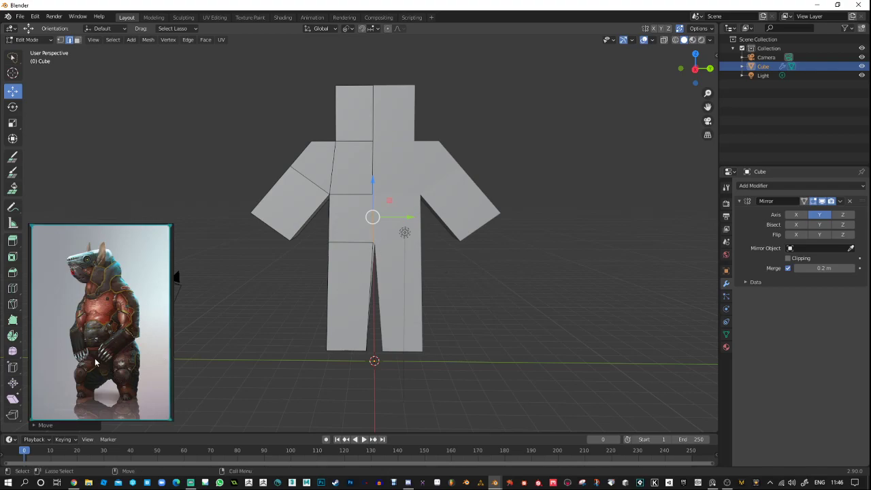
Add a horizontal loop cut around the head and slide it down close to the shoulders.
middle_drag(204, 380, 412, 340)
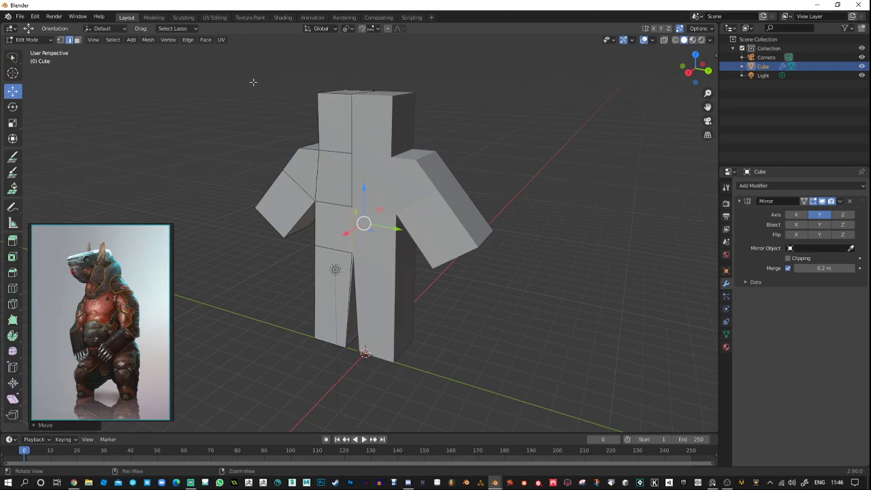
shift+middle_drag(252, 82, 270, 129)
ctrl+middle_drag(299, 126, 340, 150)
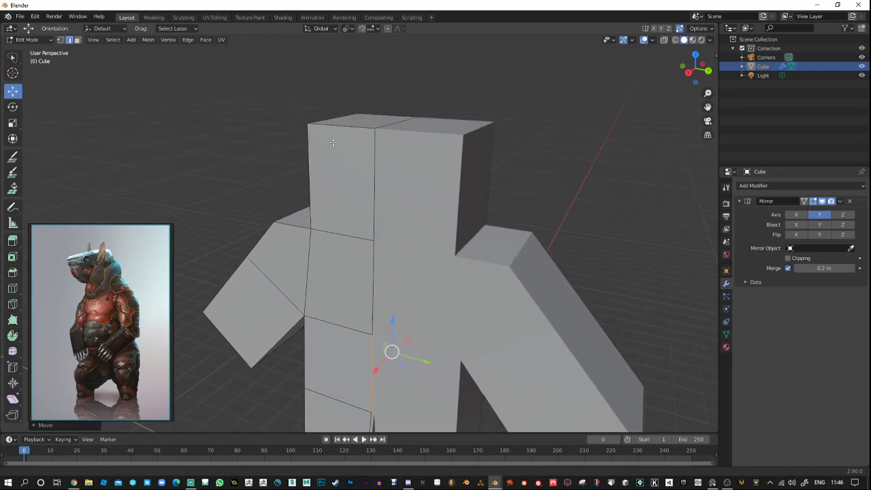
middle_drag(331, 235, 414, 195)
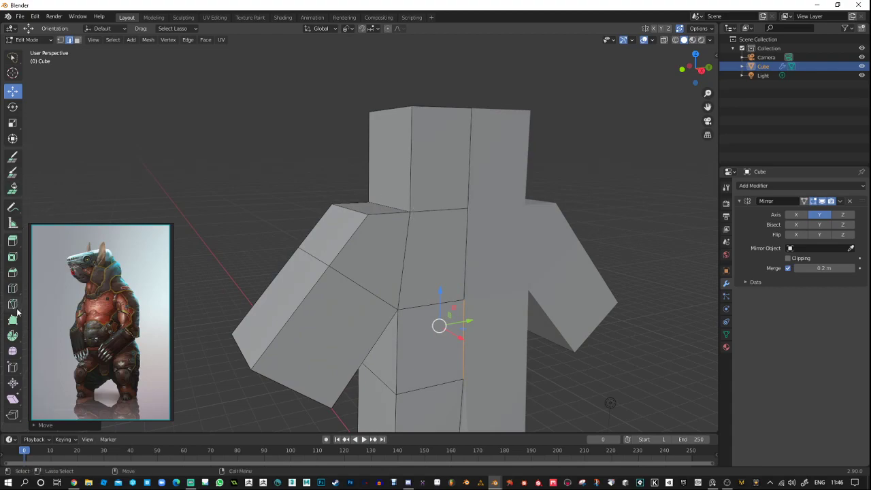
click(12, 288)
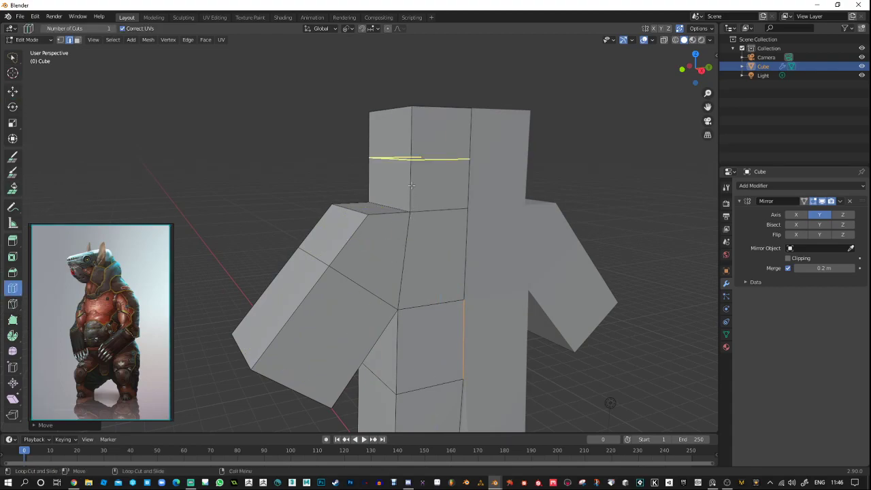
drag(411, 184, 410, 224)
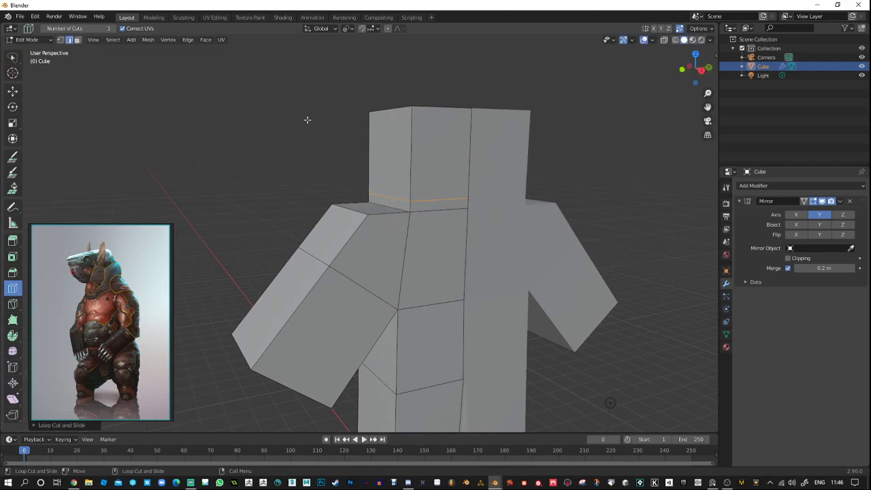
middle_drag(307, 120, 311, 129)
Select the head's front face above the new loop cut and extrude it forward as a snout block.
click(77, 39)
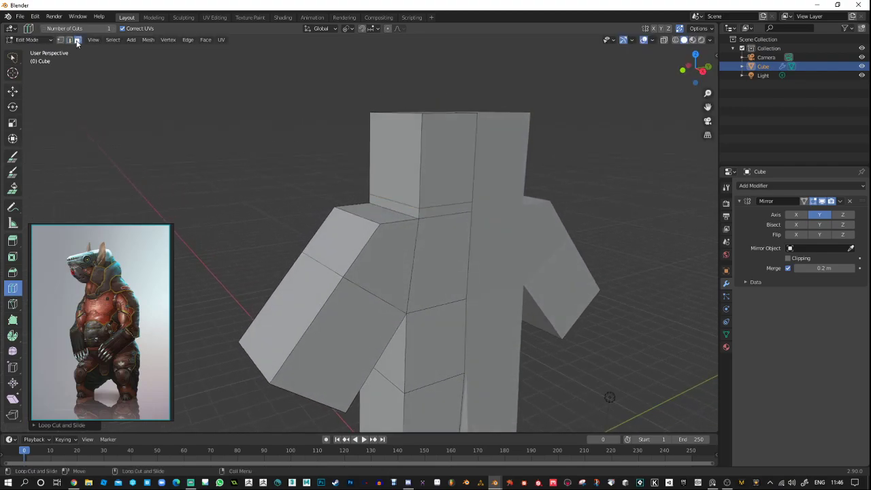
key(w)
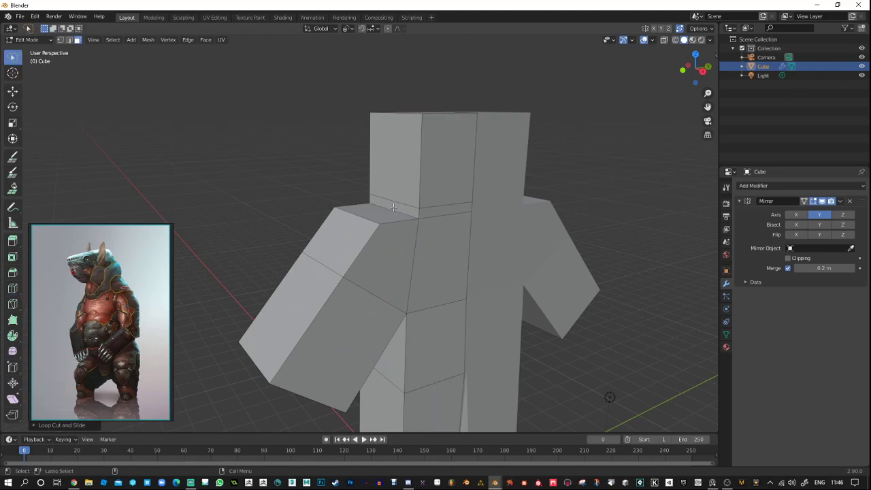
click(455, 171)
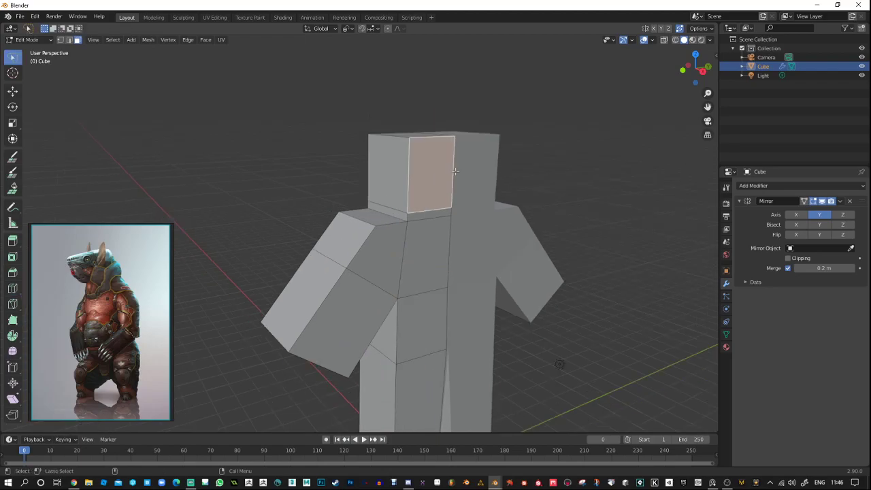
key(r)
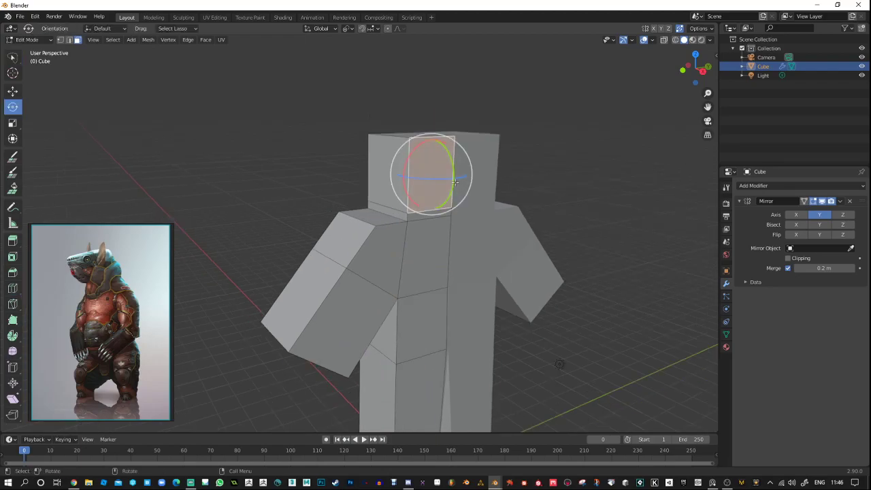
key(shift+space)
key(e)
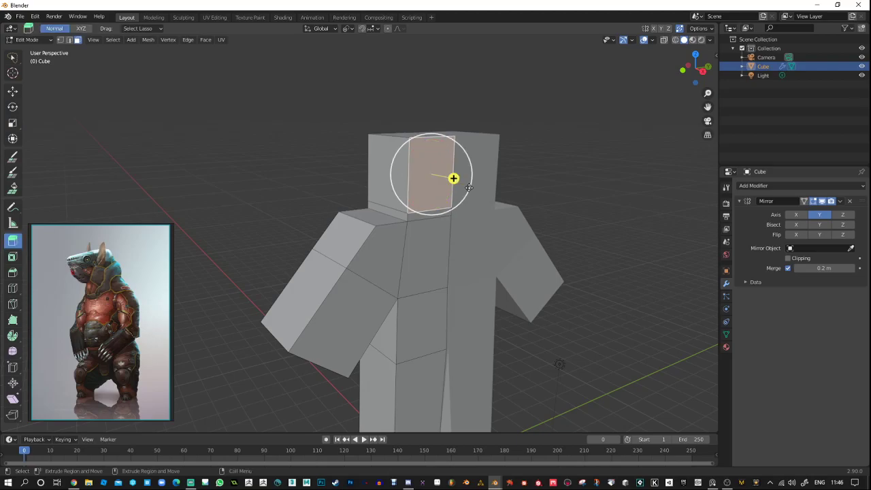
drag(453, 178, 487, 197)
middle_drag(487, 196, 533, 247)
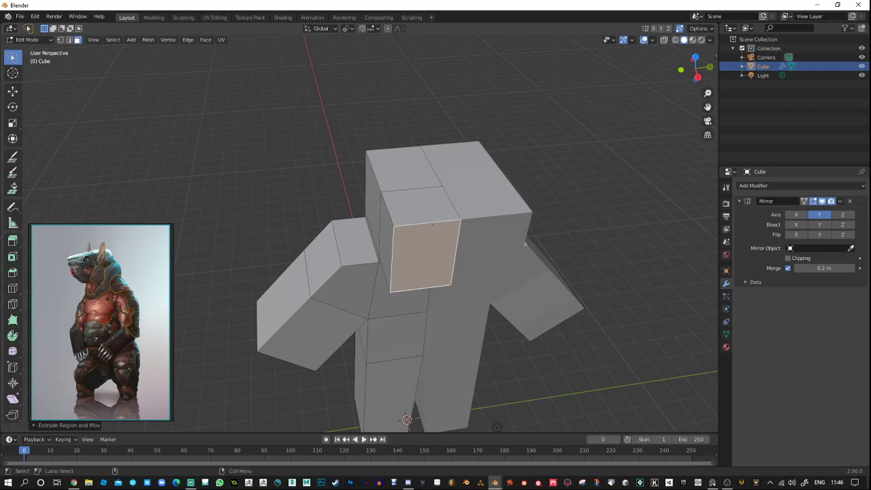
mouse_move(433, 224)
middle_down()
mouse_move(480, 288)
mouse_move(536, 200)
mouse_move(554, 240)
mouse_move(447, 231)
middle_up()
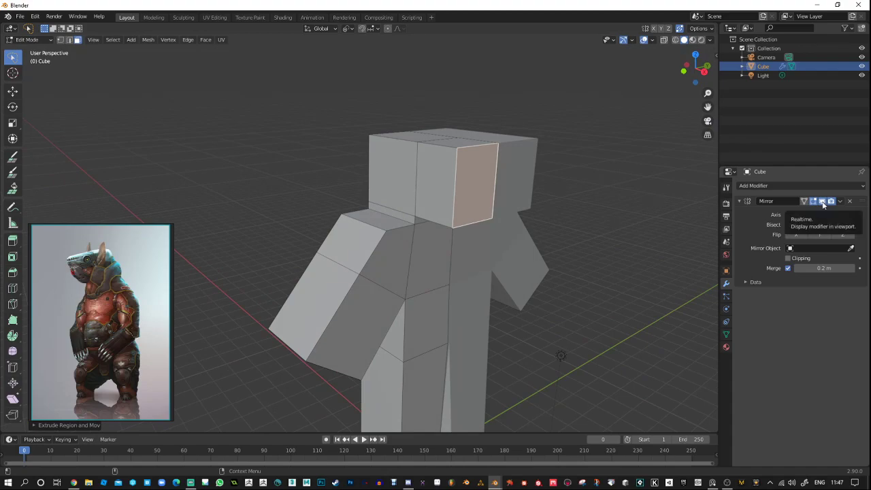
Hide the Mirror modifier in the viewport and delete the extruded block's inner face at the mirror plane.
click(822, 202)
middle_drag(564, 204, 417, 268)
click(239, 160)
middle_drag(266, 180, 306, 245)
key(x)
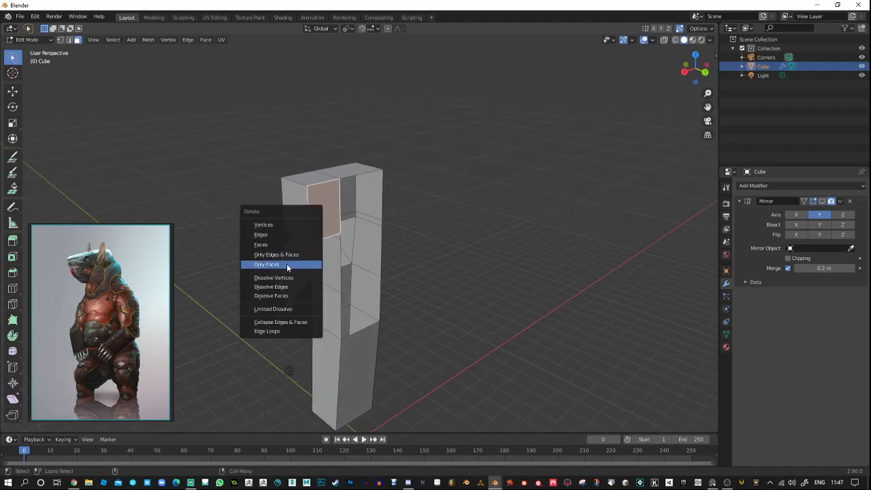
click(273, 244)
middle_drag(426, 222, 476, 176)
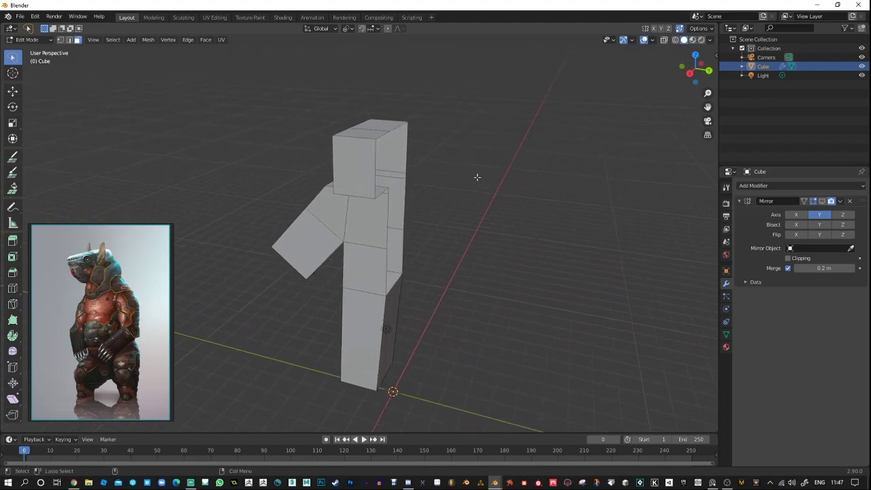
Show the mirrored half again and move the head's outer vertices inward along Y to narrow the head.
click(822, 200)
middle_drag(618, 252, 306, 159)
click(61, 41)
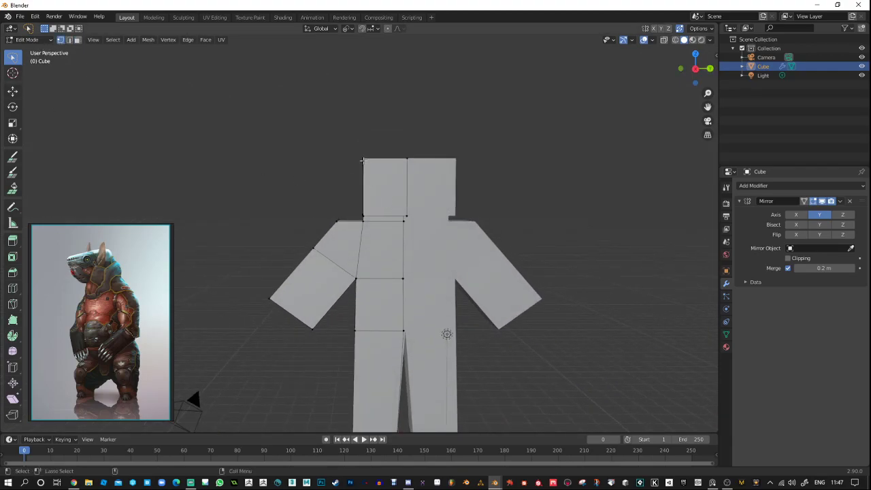
drag(351, 146, 374, 246)
drag(13, 59, 43, 75)
drag(351, 139, 377, 260)
key(w)
drag(398, 195, 413, 193)
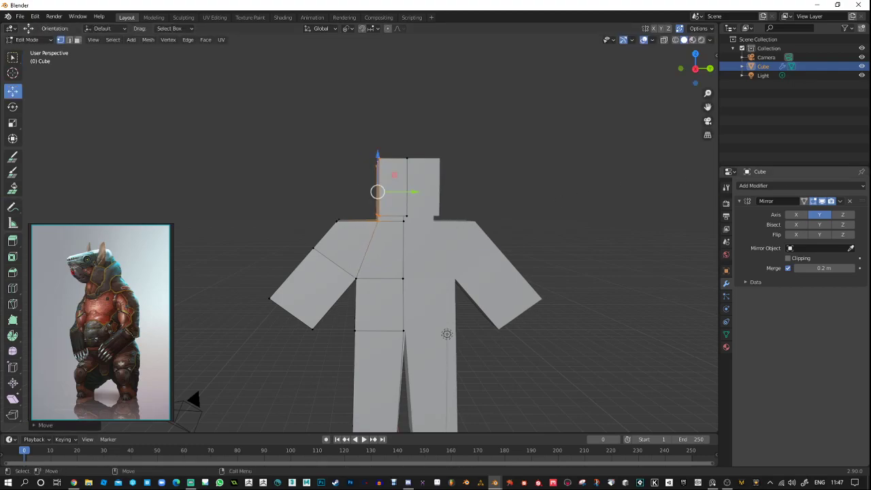
key(alt+Tab)
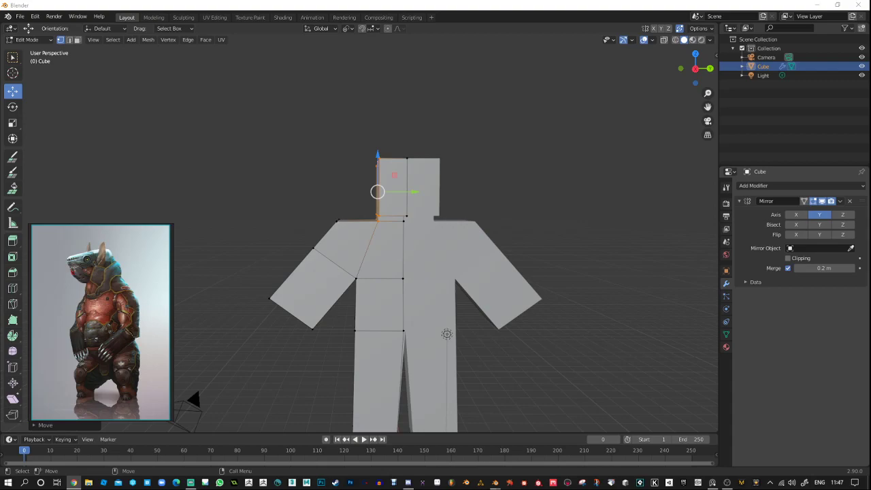
key(alt+Tab)
click(283, 155)
middle_drag(283, 155, 313, 212)
click(77, 39)
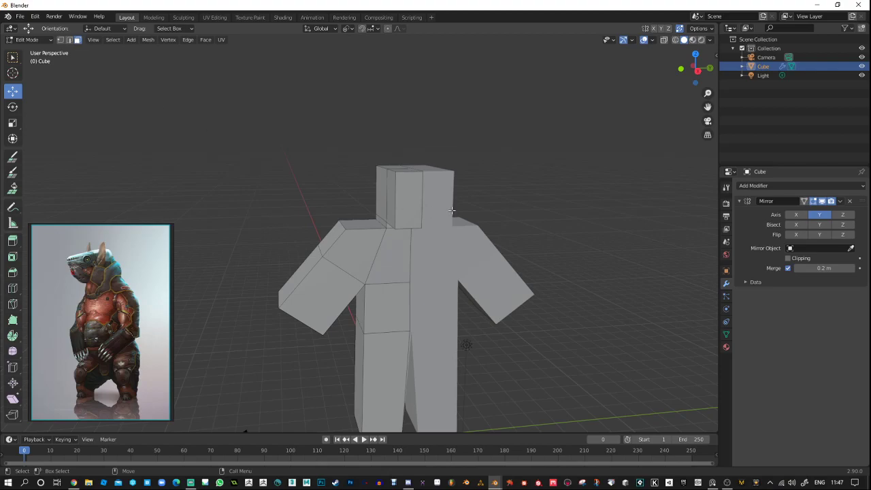
click(412, 204)
middle_drag(510, 198, 537, 210)
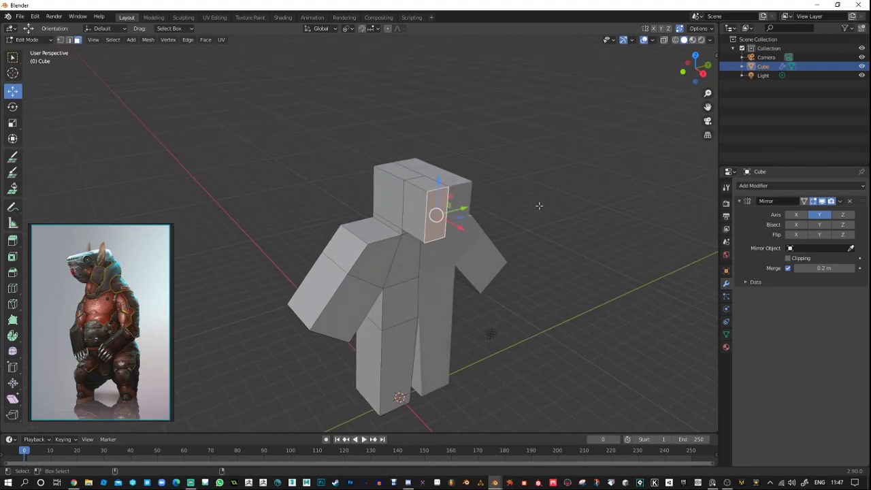
key(shift+space)
key(e)
key(b)
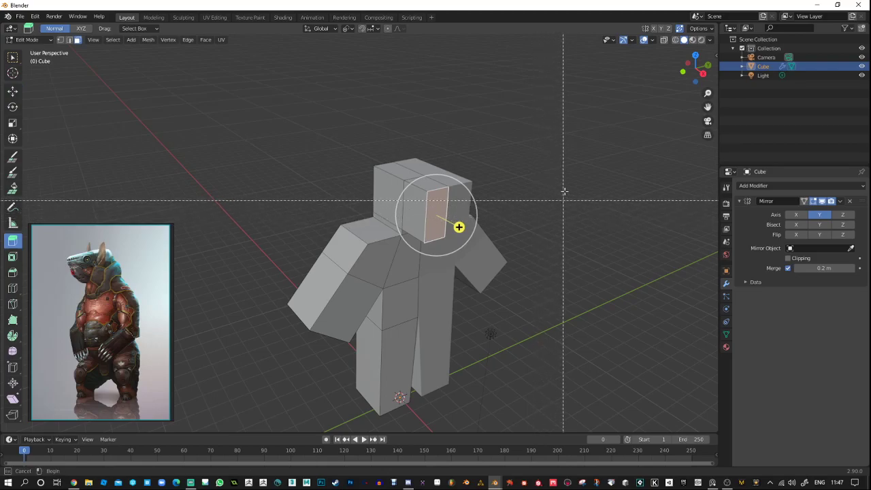
drag(317, 85, 501, 265)
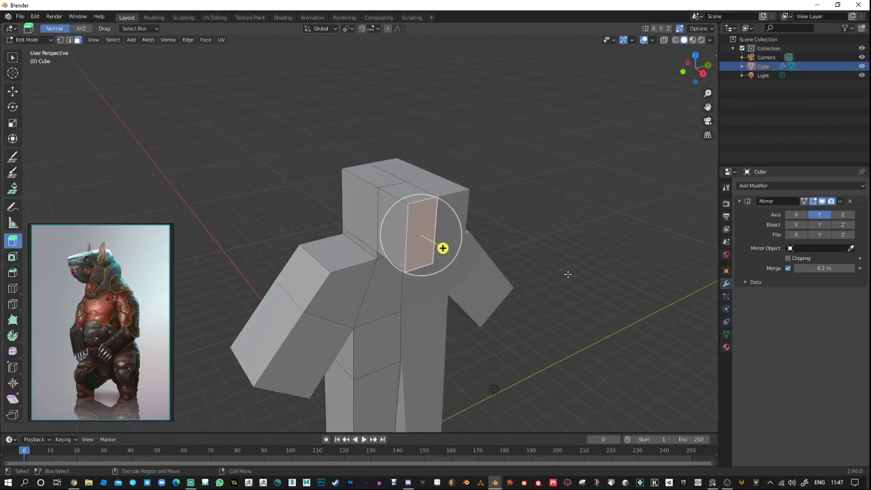
scroll(567, 274, up, 4)
scroll(482, 247, down, 4)
scroll(459, 254, down, 2)
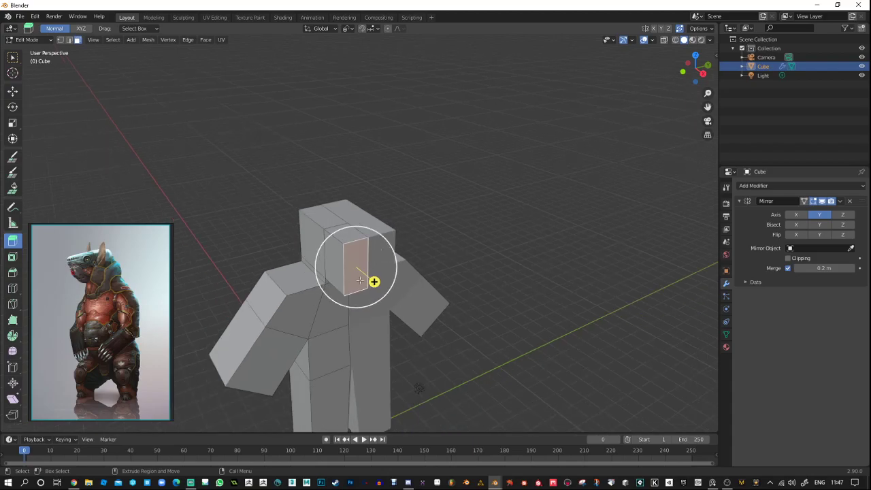
click(436, 243)
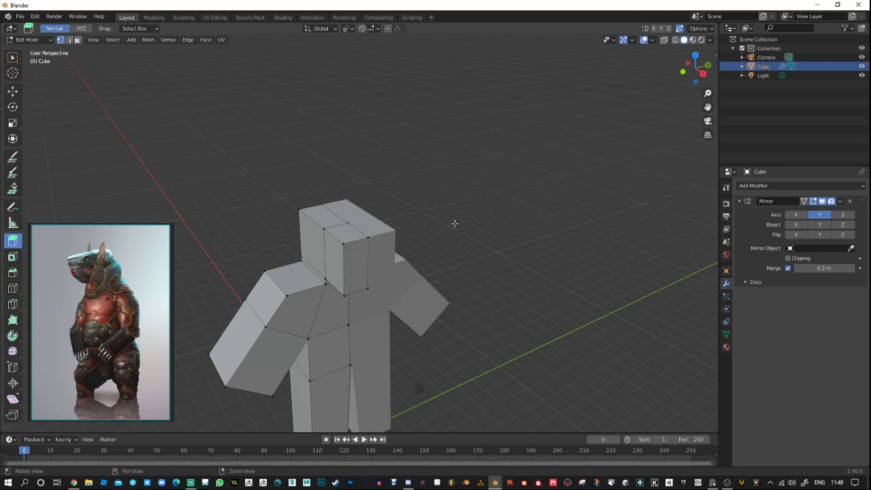
middle_drag(455, 225, 524, 188)
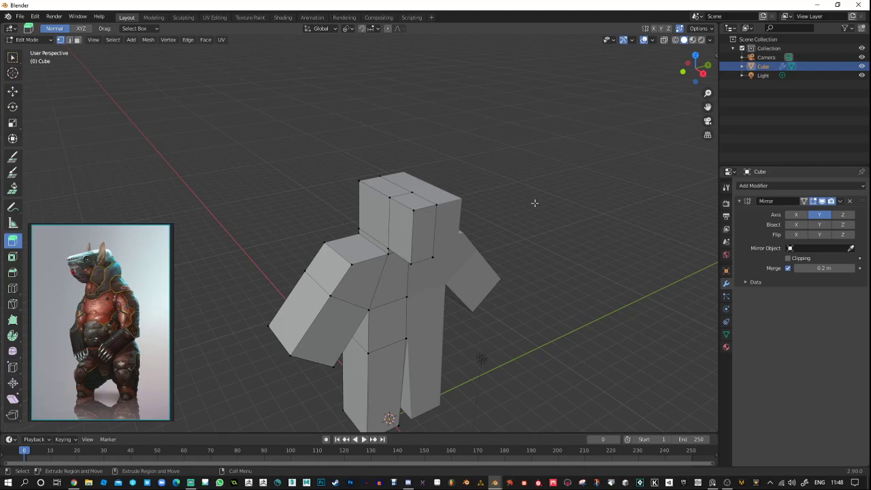
middle_drag(503, 278, 402, 390)
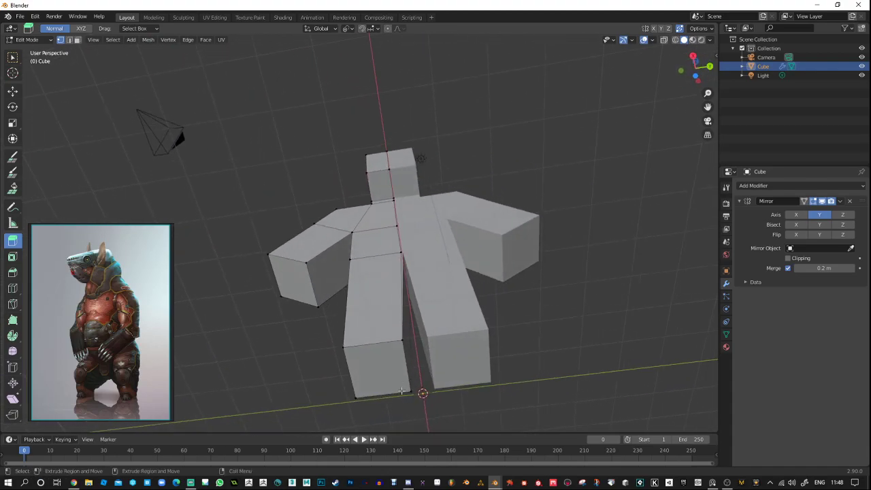
Delete the bottom face of the leg in face selection mode.
click(77, 39)
click(375, 375)
key(x)
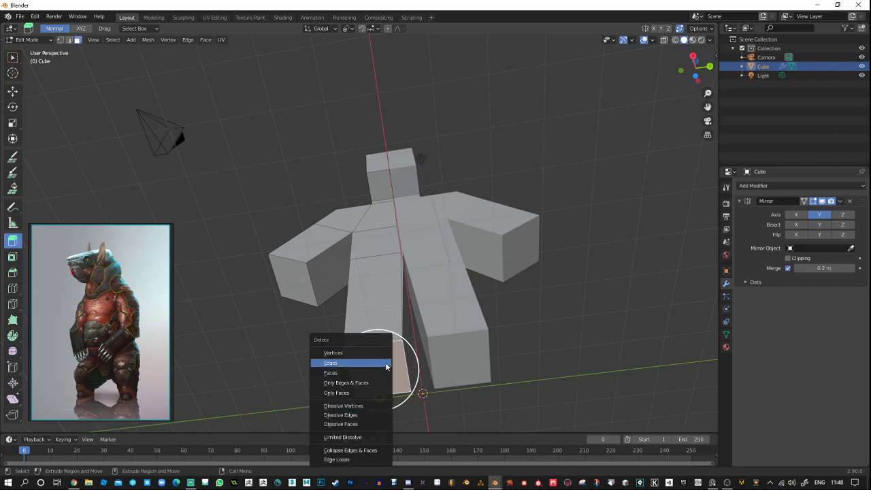
click(355, 372)
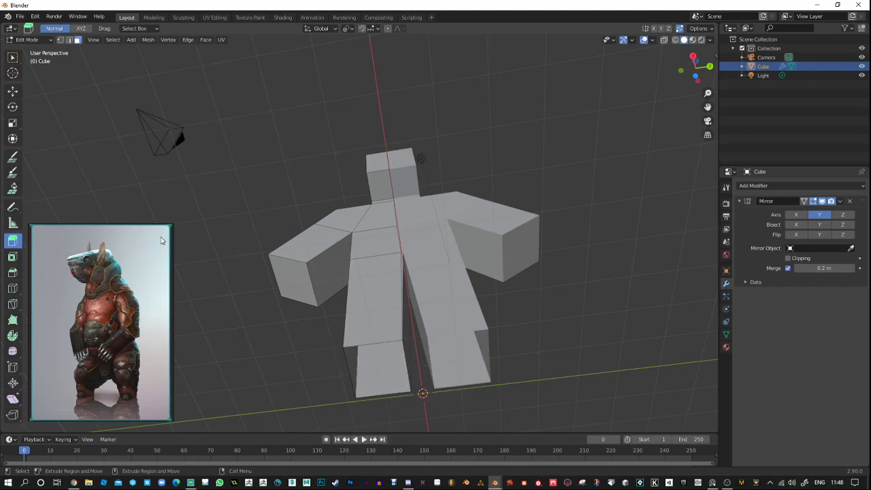
Select the two opposite side edges of the open leg bottom in edge selection mode.
key(2)
click(350, 375)
shift+click(406, 369)
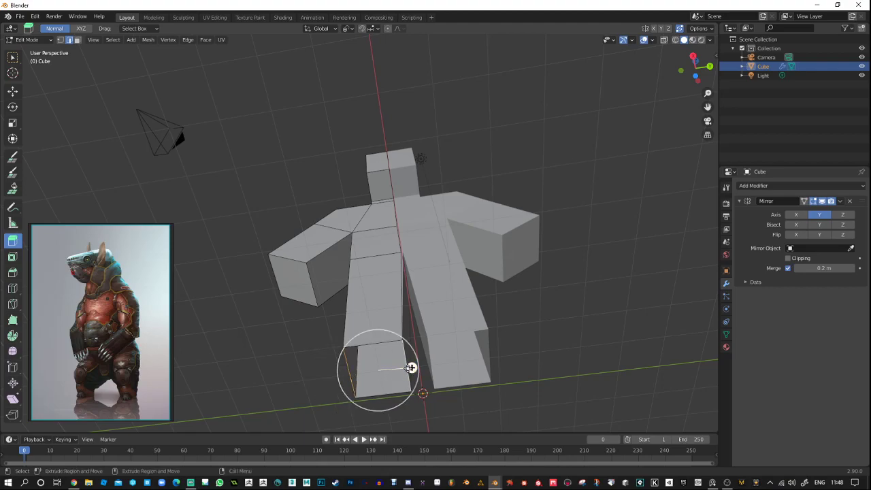
key(w)
key(shift+space)
key(e)
key(w)
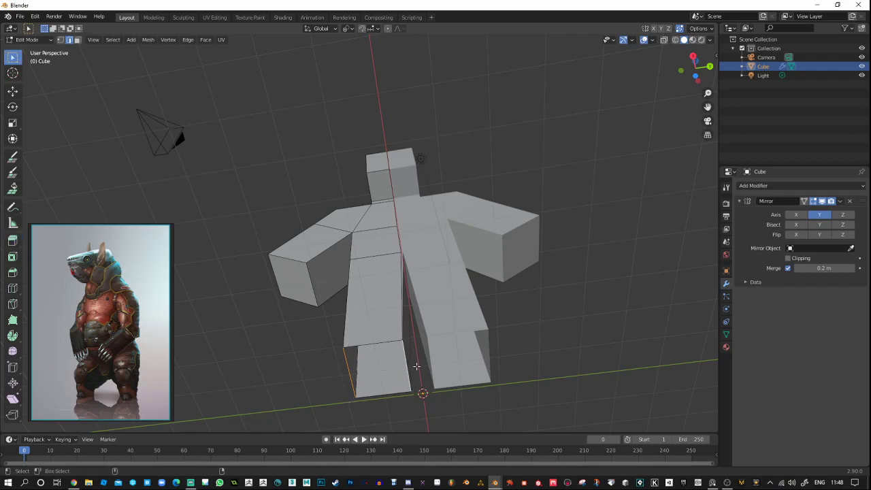
middle_drag(414, 365, 416, 412)
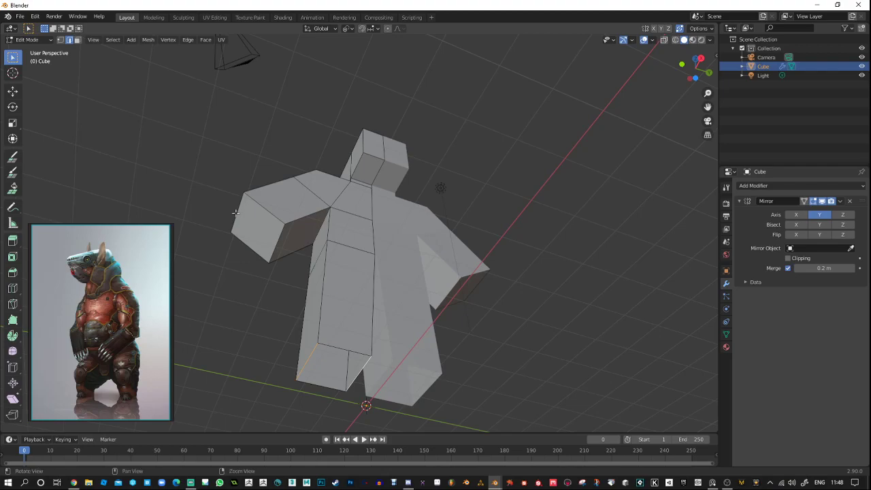
middle_drag(235, 213, 322, 213)
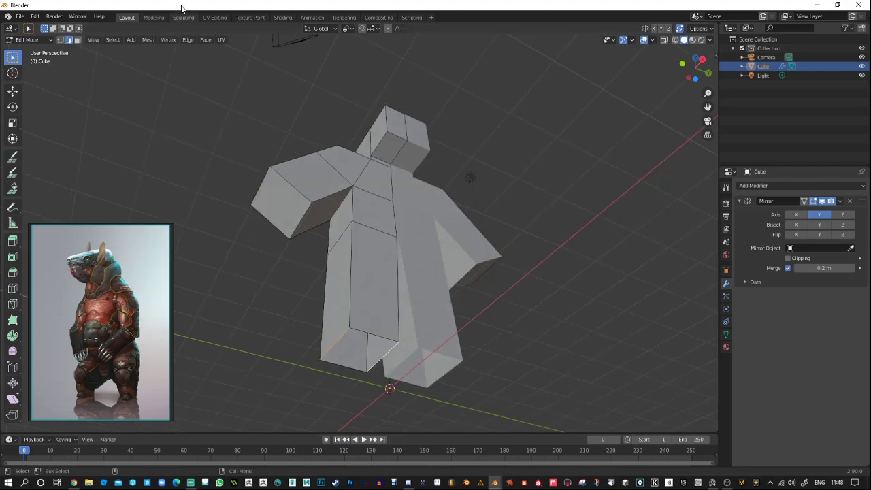
Search the Industry Compatible keymap in Preferences for "bridge edge loop".
click(56, 17)
mouse_move(34, 18)
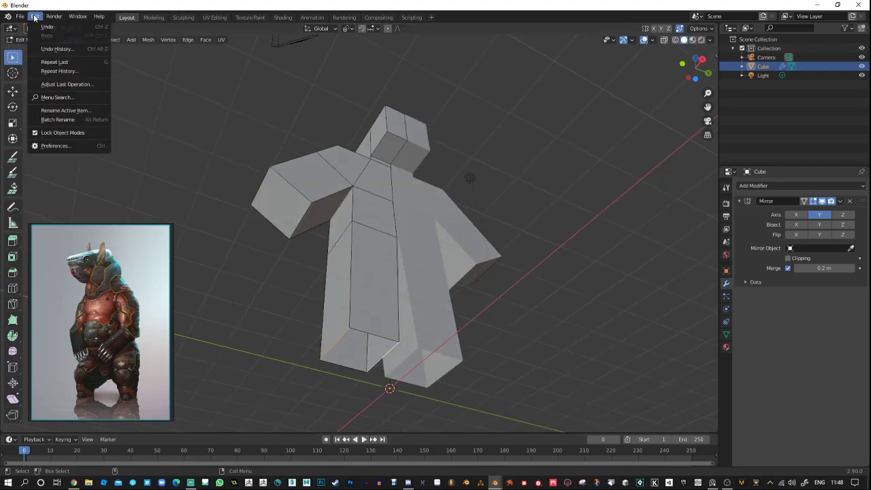
click(57, 145)
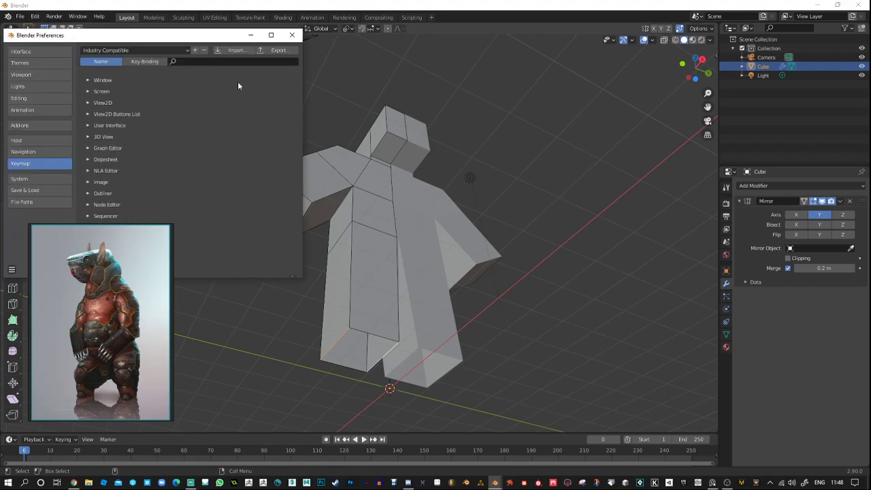
click(207, 63)
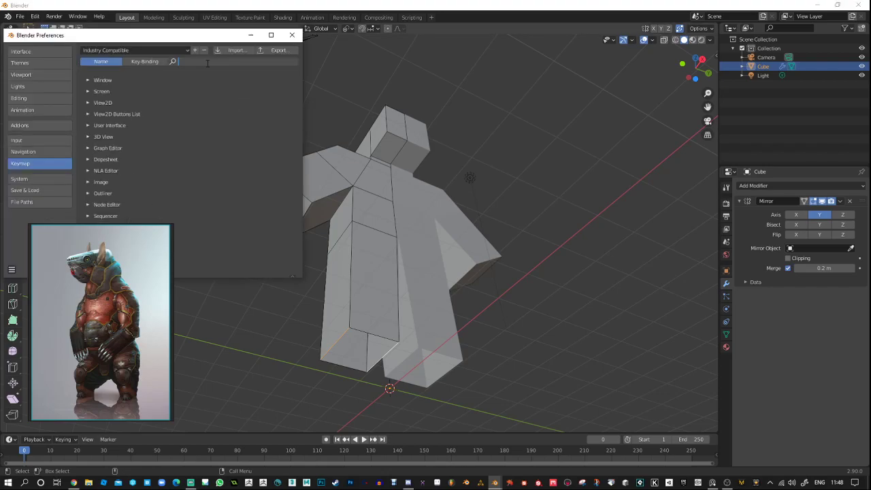
text(bru)
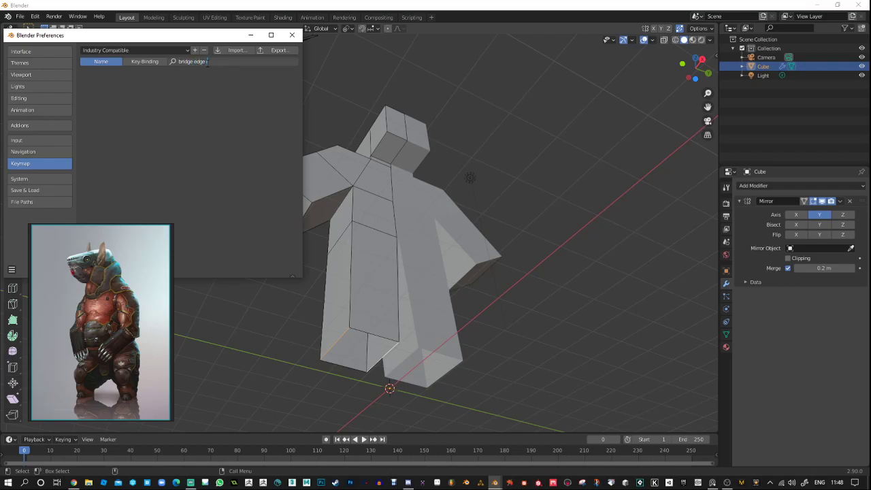
key(Return)
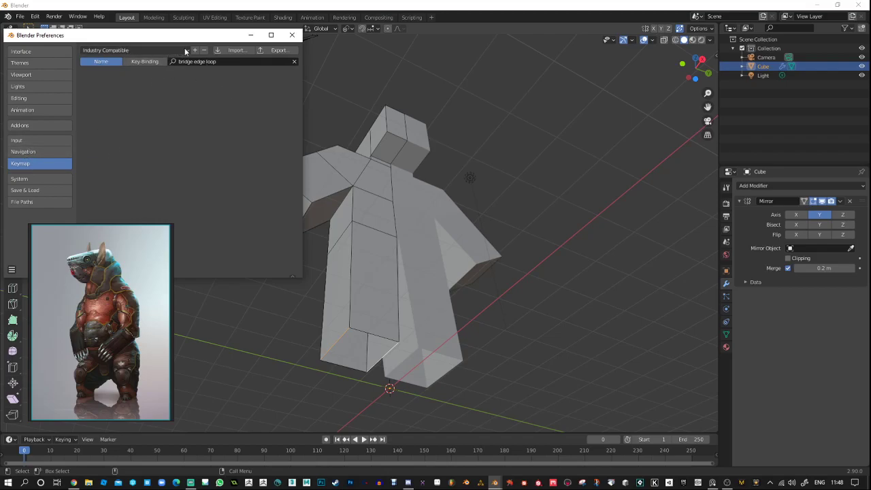
Switch the keymap preset to Blender and shorten the name search to "bridge".
click(145, 51)
click(136, 59)
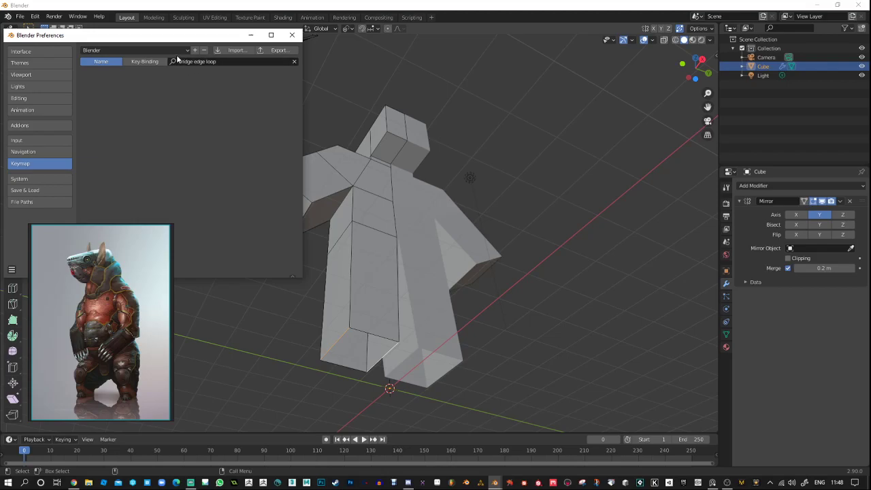
click(144, 61)
click(101, 61)
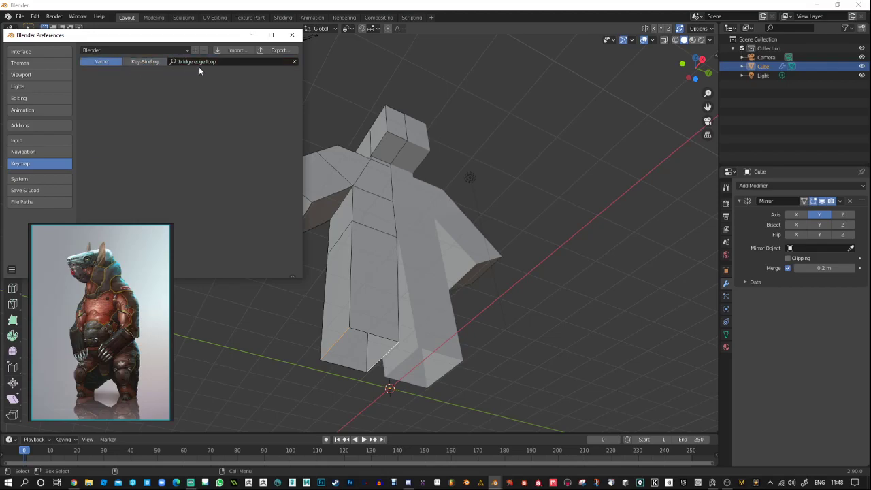
click(246, 62)
drag(195, 64, 236, 64)
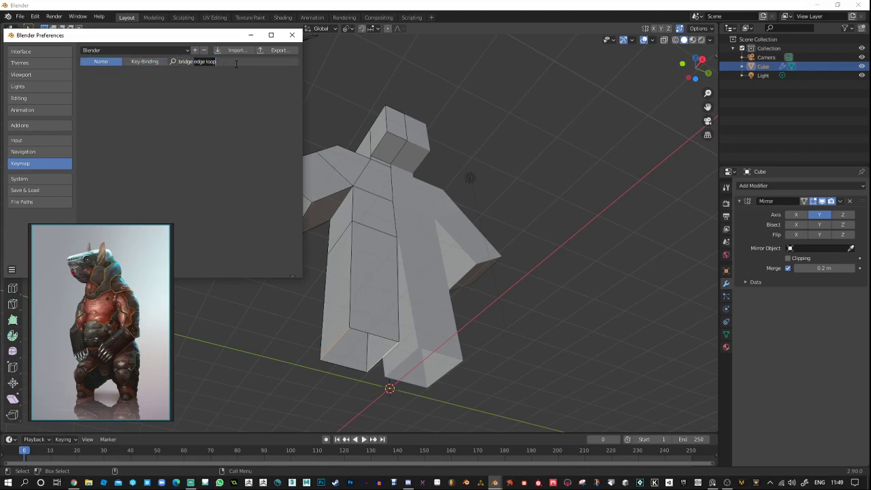
key(BackSpace)
key(BackSpace)
key(Return)
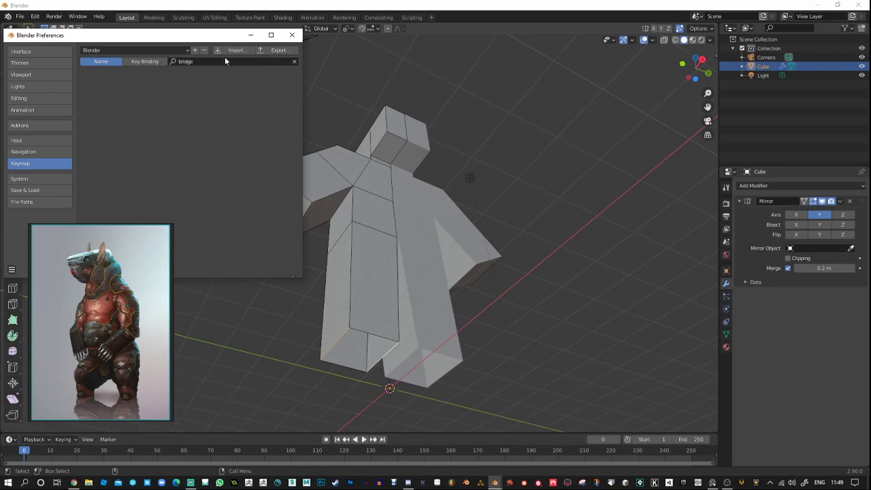
Check the Blender 27X keymap for "bridge", restore the Industry Compatible preset and close the Preferences.
click(135, 53)
click(133, 70)
click(145, 62)
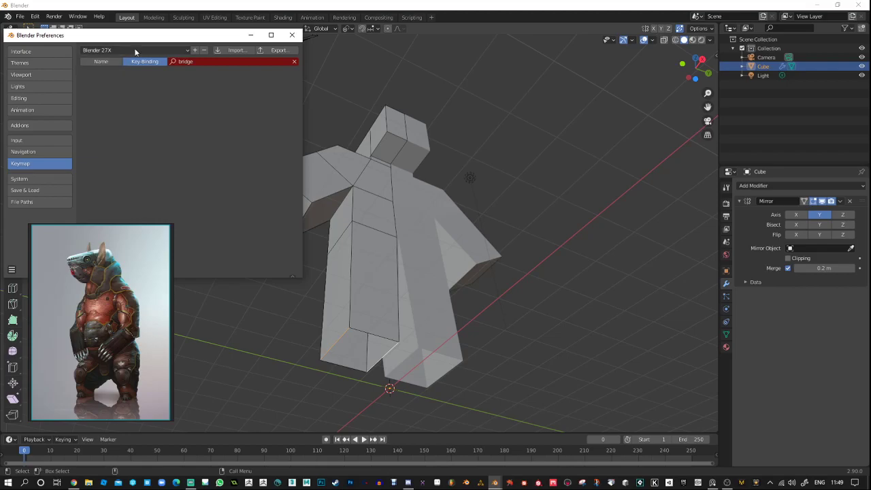
click(101, 62)
click(129, 51)
click(117, 79)
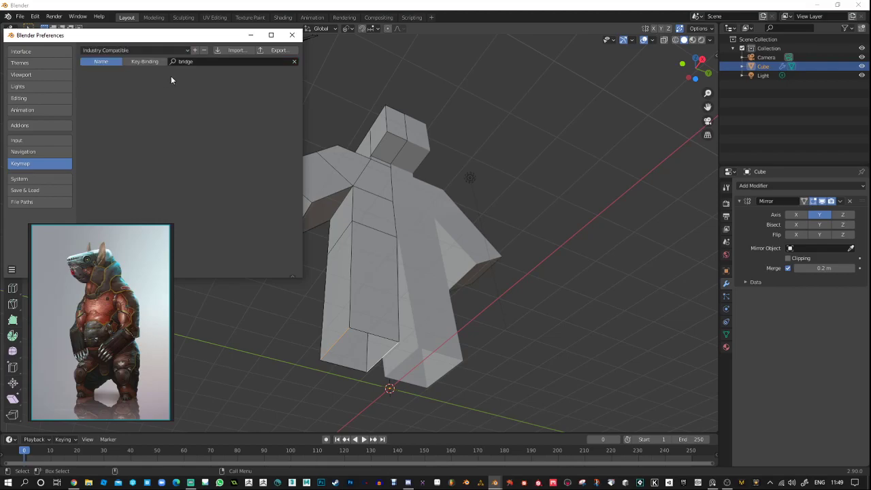
click(293, 36)
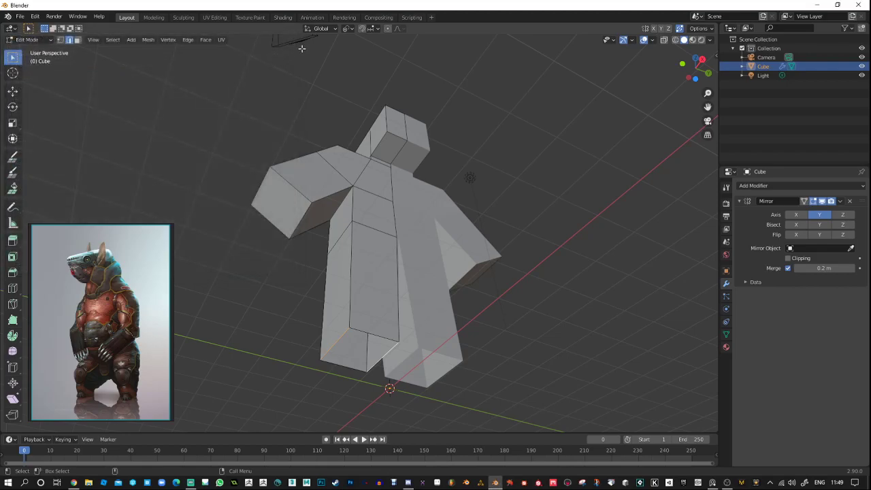
Close the open leg bottom by applying Bridge Edge Loops to the two selected edges.
mouse_move(272, 260)
alt+mouse_down()
mouse_move(263, 276)
mouse_move(281, 286)
mouse_move(286, 254)
alt+mouse_up()
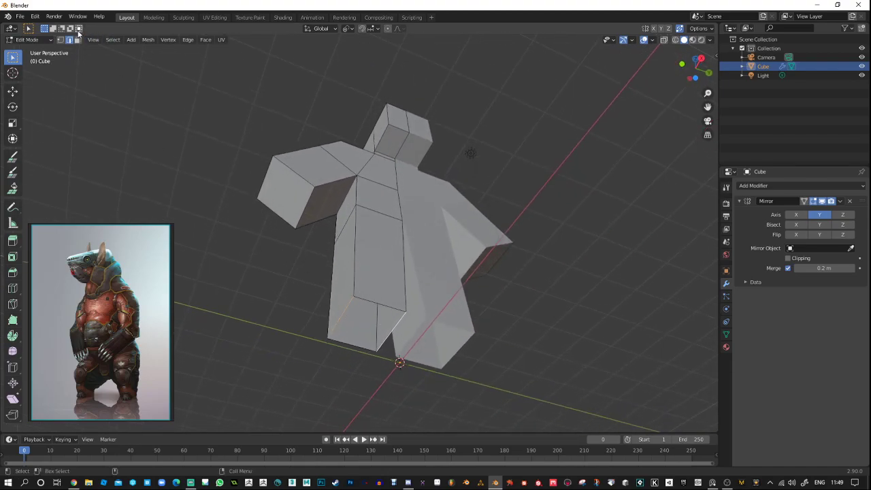
click(54, 17)
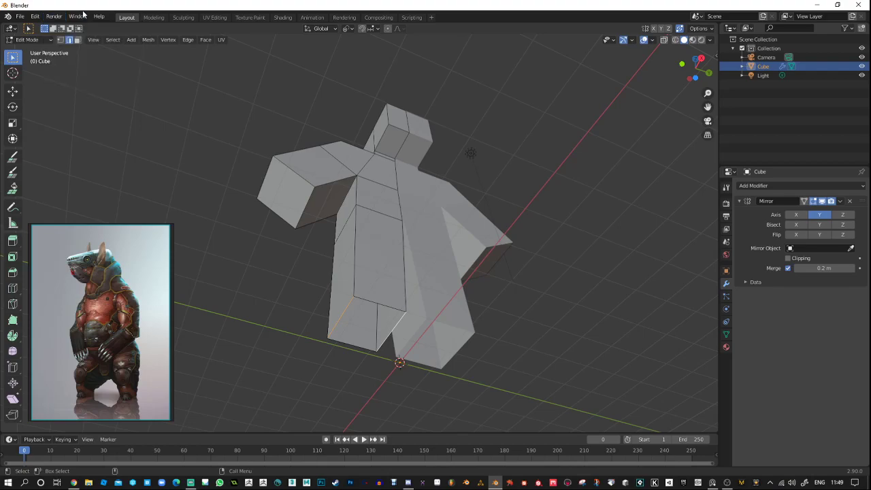
click(187, 40)
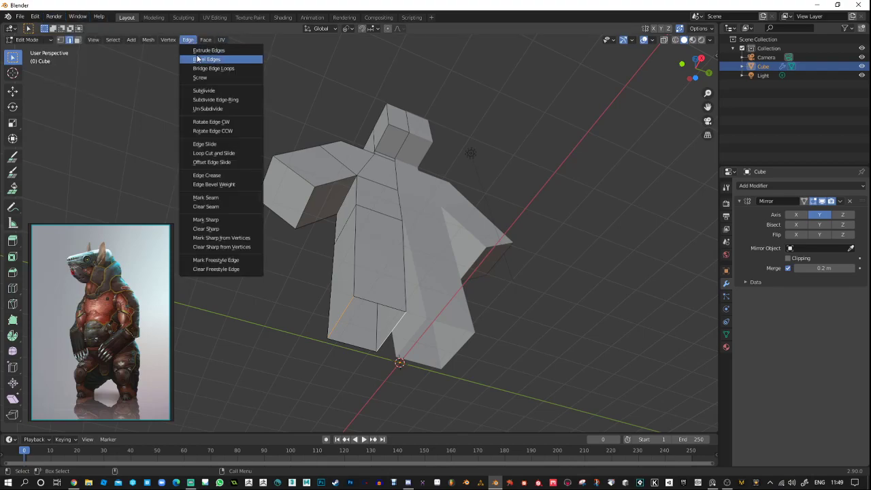
click(219, 68)
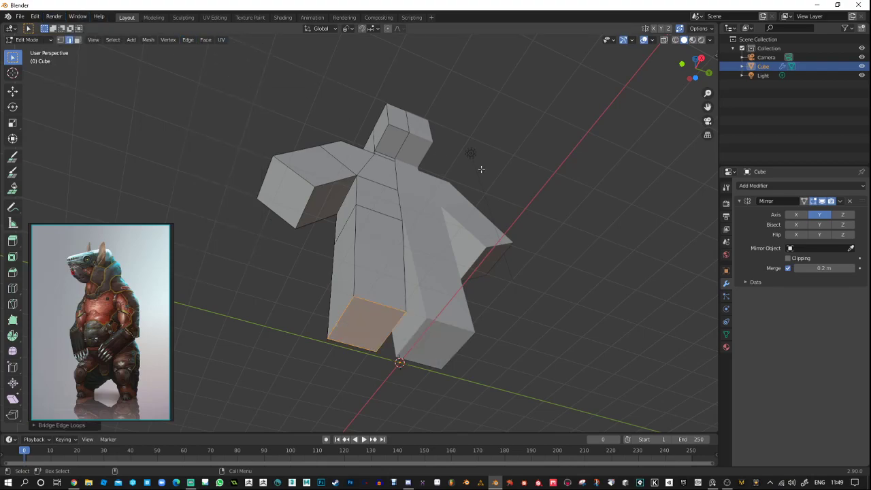
Add a horizontal loop cut midway down the leg and move it forward along X as the knee.
middle_drag(577, 217, 571, 357)
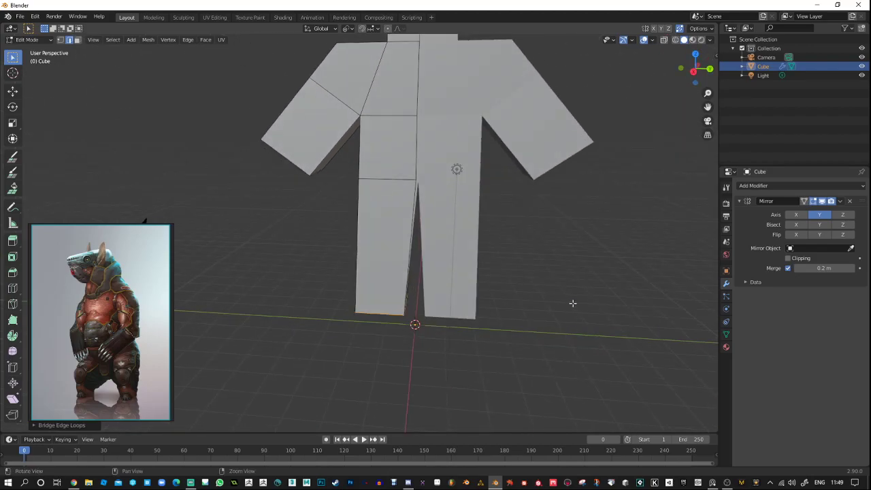
scroll(557, 227, up, 6)
scroll(535, 303, down, 5)
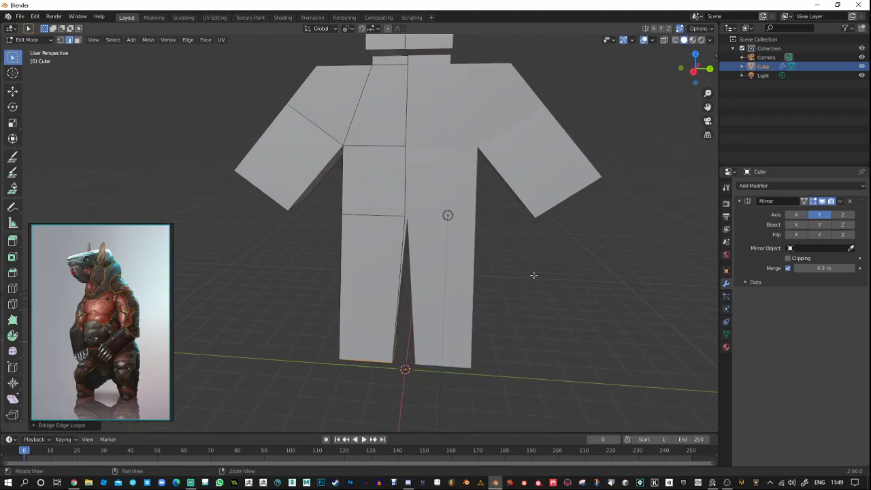
middle_drag(533, 274, 585, 280)
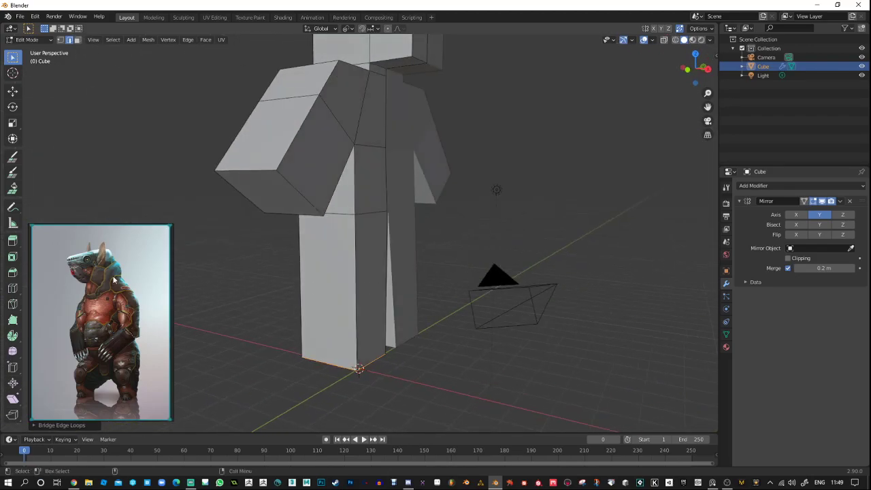
click(12, 289)
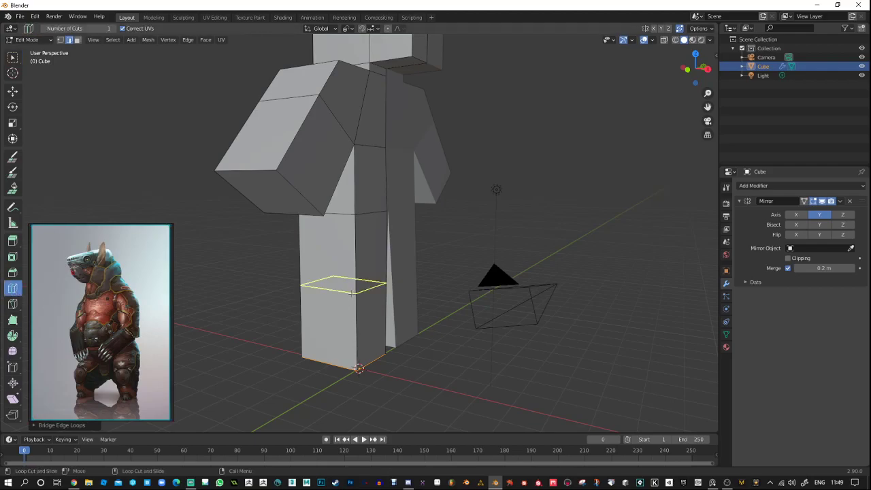
click(352, 294)
key(q)
alt+drag(102, 174, 128, 181)
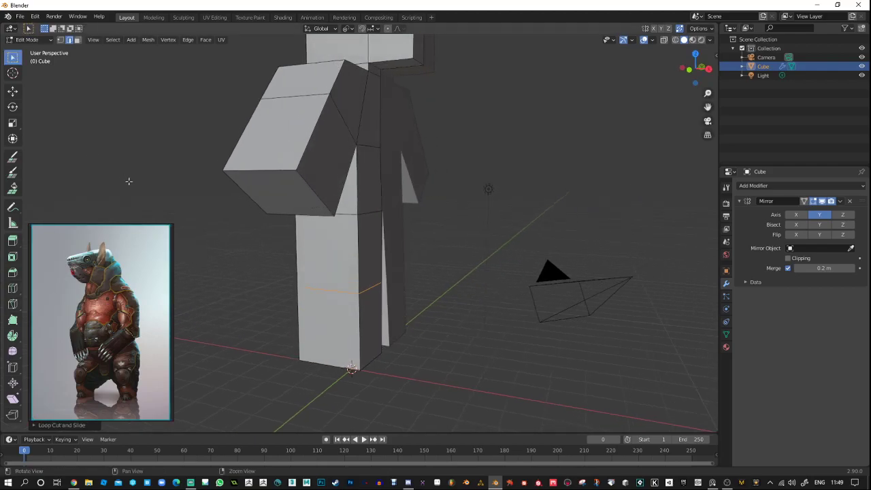
key(w)
drag(372, 286, 382, 286)
Move the front edges at the hip and the lower chest forward along X to push out the belly.
click(372, 213)
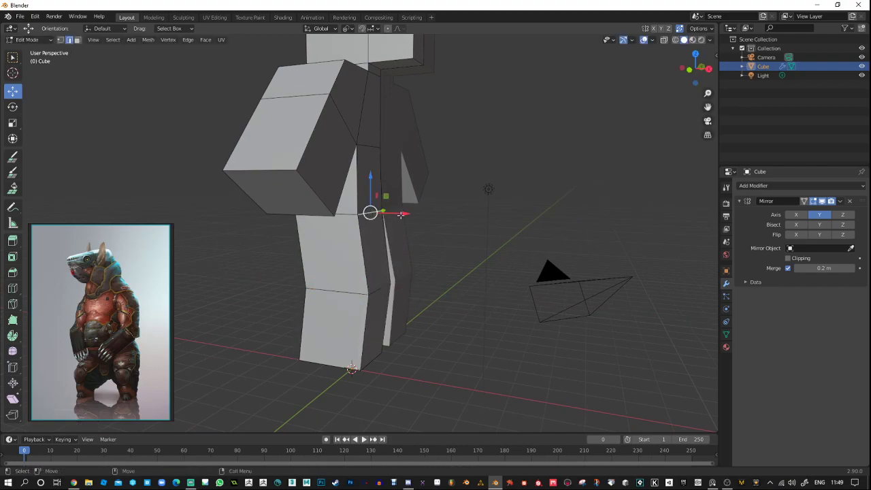
drag(401, 215, 411, 215)
click(370, 145)
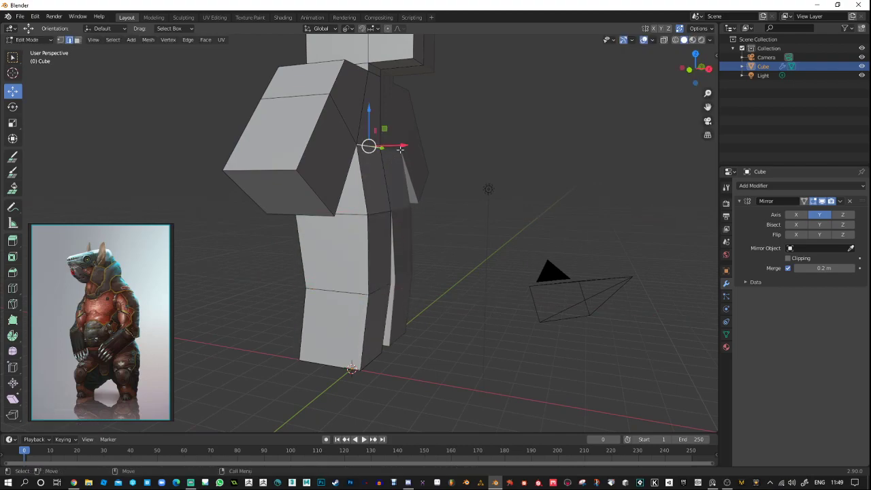
drag(402, 146, 409, 147)
middle_drag(410, 147, 402, 187)
click(375, 190)
drag(401, 188, 410, 186)
click(383, 257)
middle_drag(389, 259, 425, 291)
drag(412, 223, 432, 223)
click(387, 287)
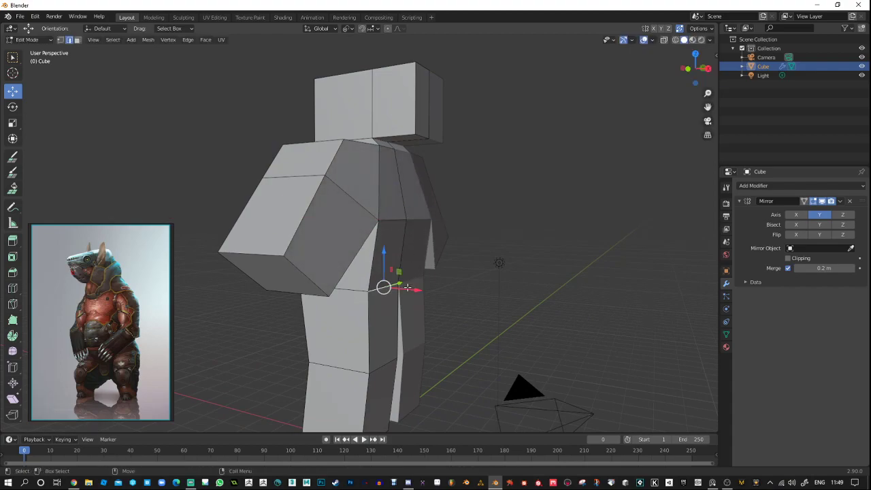
mouse_move(412, 288)
mouse_down()
mouse_move(425, 295)
mouse_move(419, 293)
mouse_up()
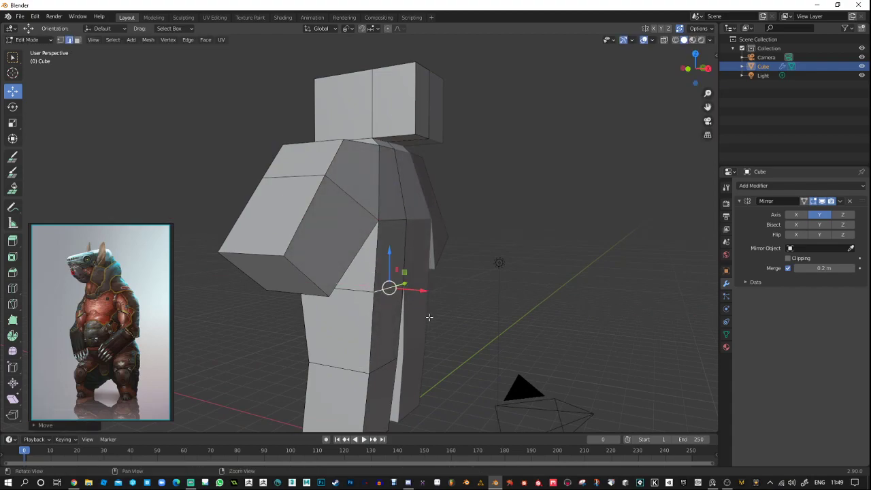
Add a horizontal loop cut across the thigh, closer to the knee loop than the hip, and switch to face selection.
middle_drag(419, 292, 334, 276)
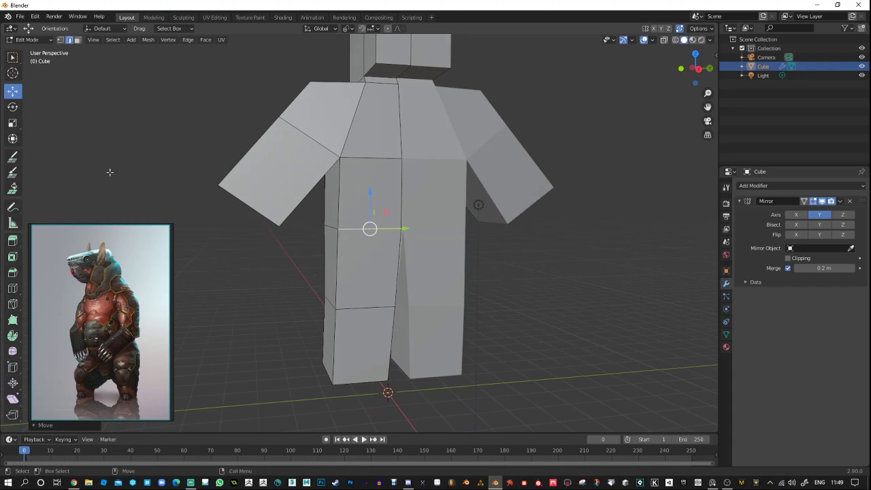
click(12, 288)
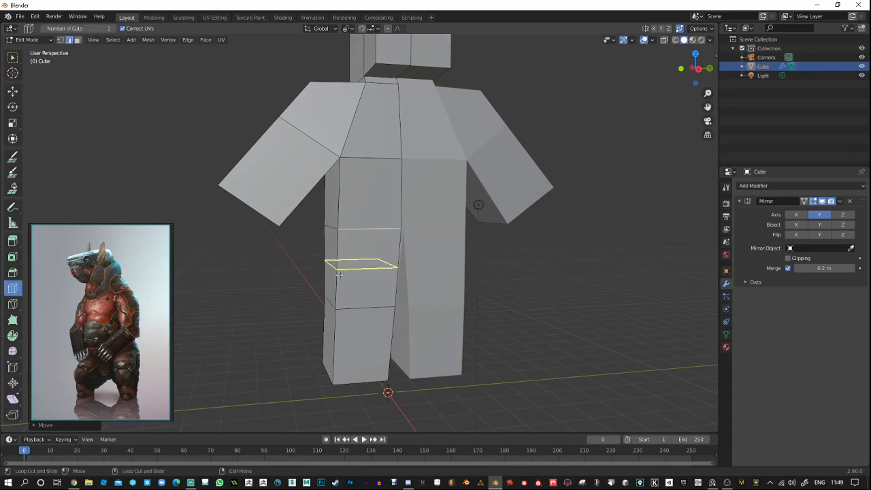
drag(339, 275, 338, 286)
key(q)
alt+drag(558, 330, 469, 313)
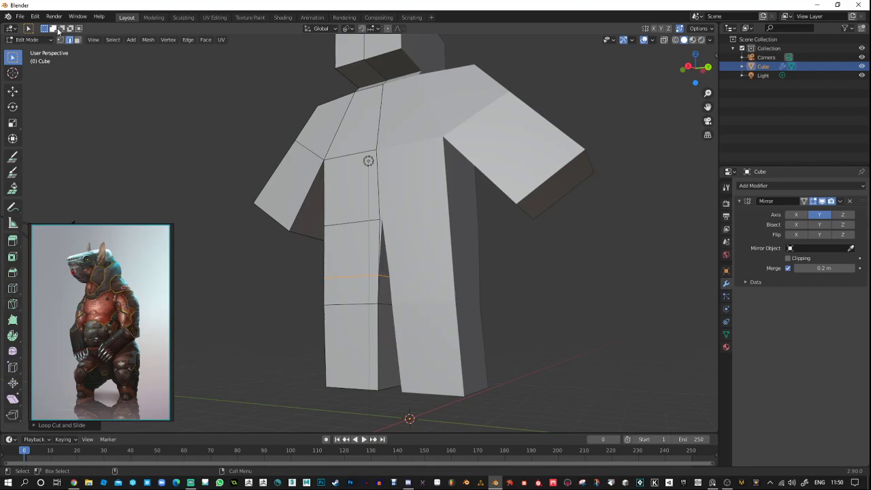
click(78, 40)
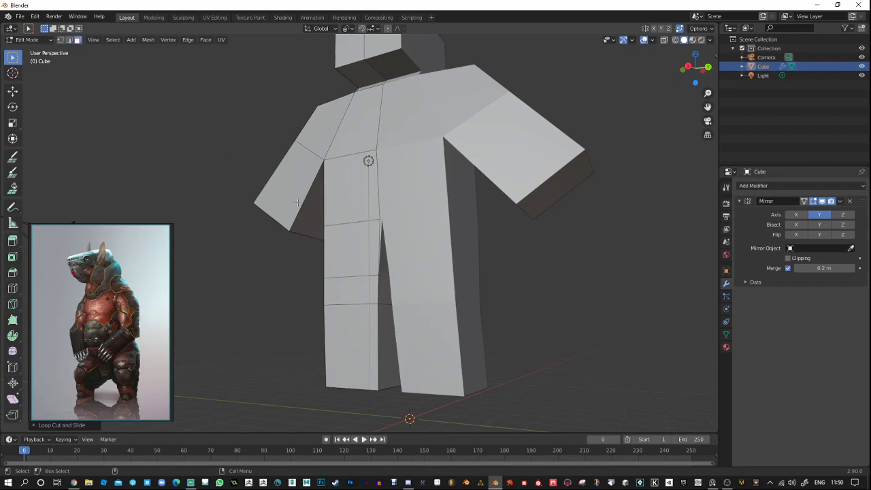
Delete the inner upper-thigh face and move the edge below it along Y to the centre line to close the crotch.
key(x)
click(368, 257)
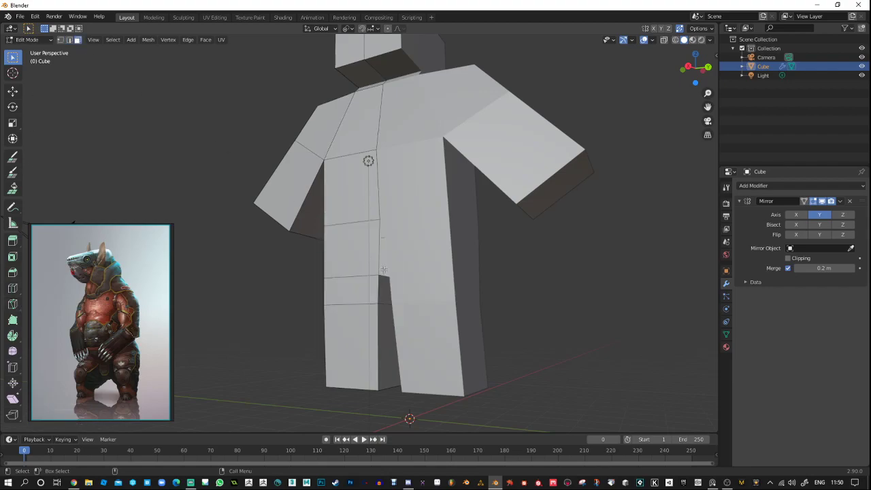
middle_drag(538, 286, 530, 303)
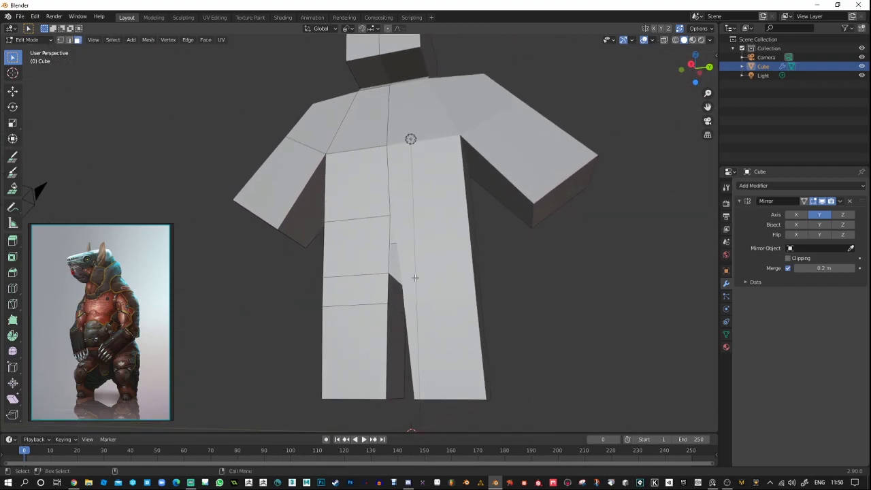
click(394, 278)
key(w)
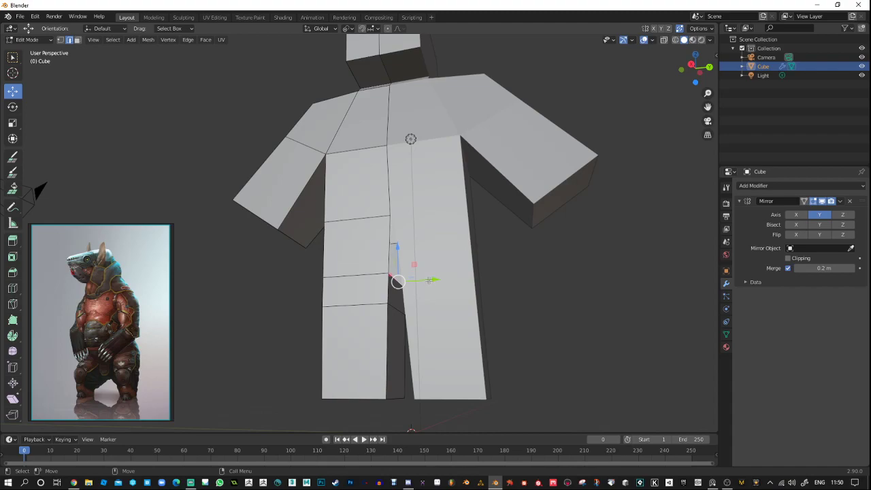
drag(428, 280, 435, 279)
key(w)
Extrude the arm's end face outward along its normal to lengthen the arm with a forearm segment.
middle_drag(496, 272, 291, 230)
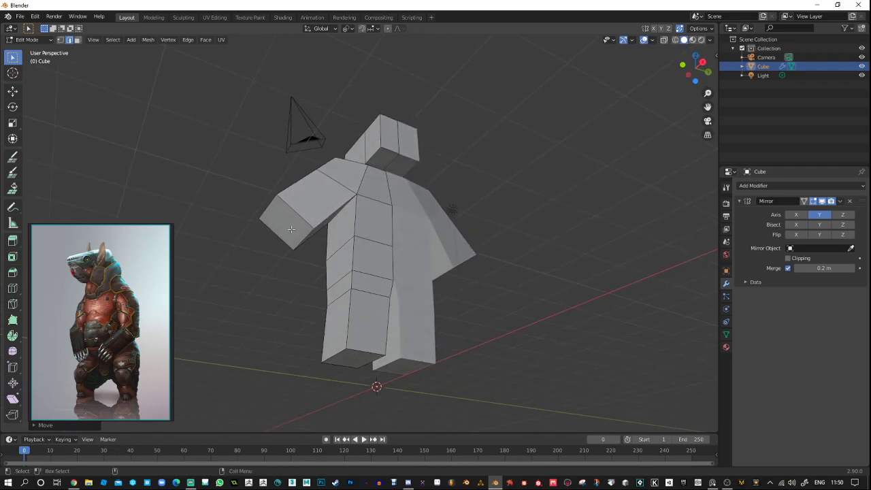
key(3)
click(279, 223)
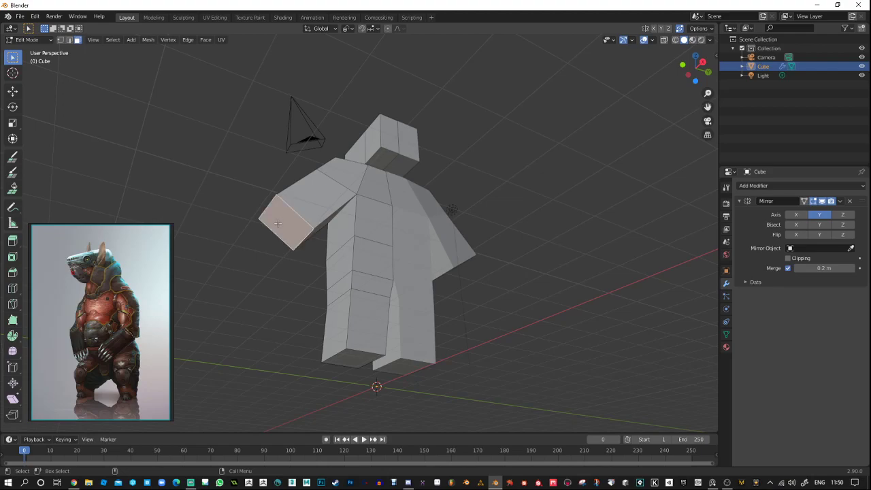
key(shift+space)
key(e)
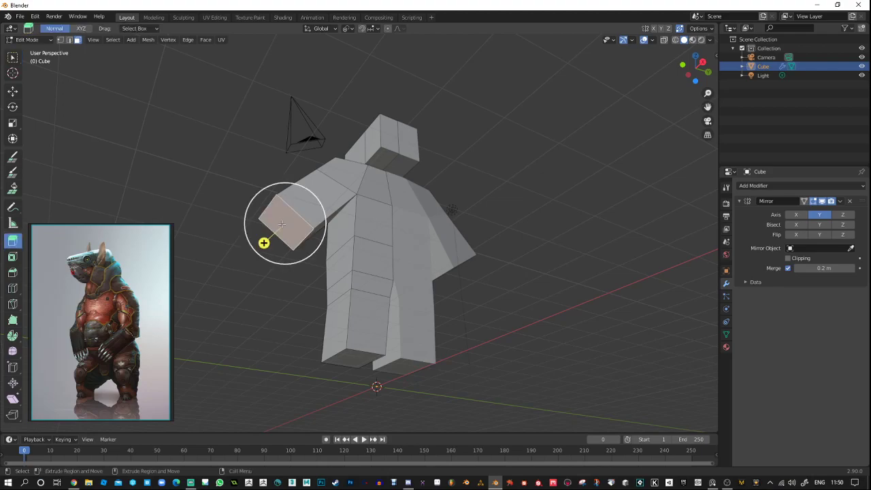
drag(264, 242, 237, 270)
key(w)
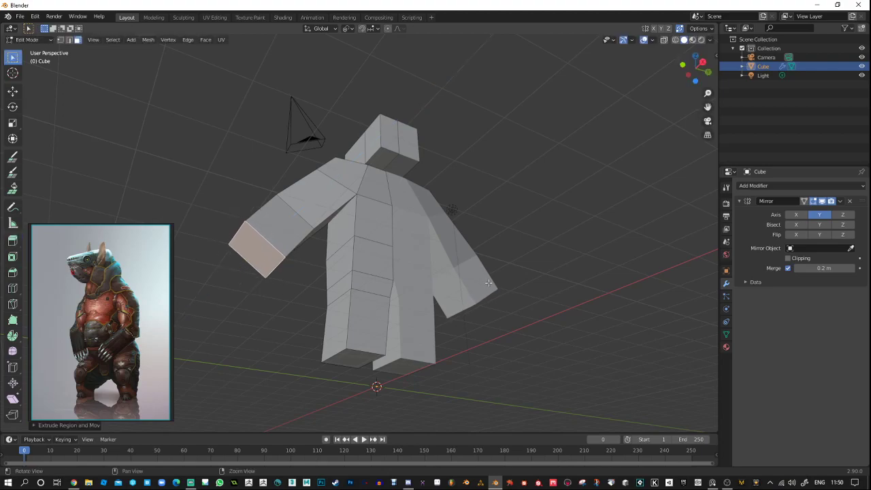
Switch to vertex selection with Select Lasso, lasso the arm's outer vertices and try to move them.
middle_drag(237, 270, 443, 299)
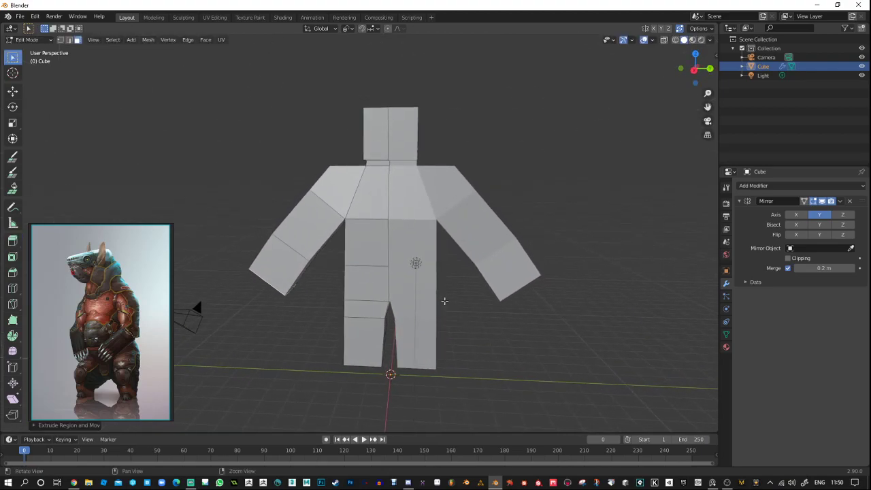
key(1)
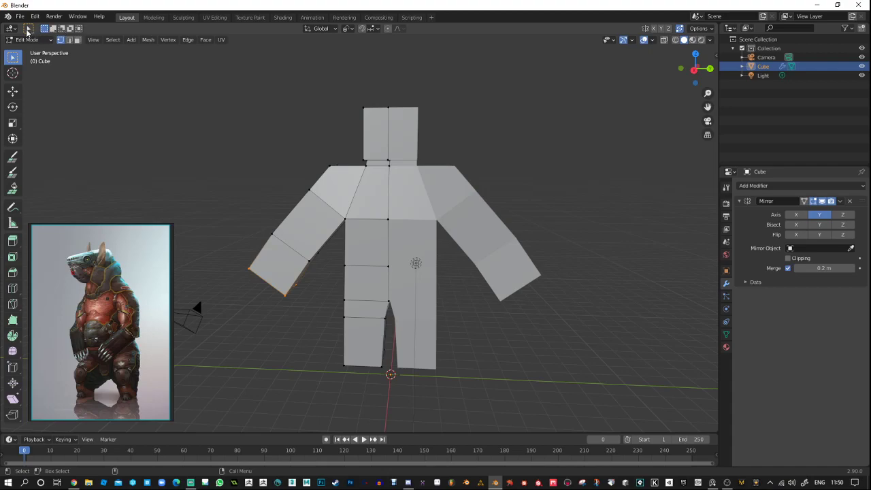
click(14, 59)
click(56, 115)
mouse_move(297, 183)
middle_down()
mouse_move(288, 165)
mouse_move(330, 148)
middle_up()
mouse_move(330, 147)
mouse_down()
mouse_move(204, 296)
mouse_move(258, 286)
mouse_move(342, 157)
mouse_up()
key(shift+space)
key(g)
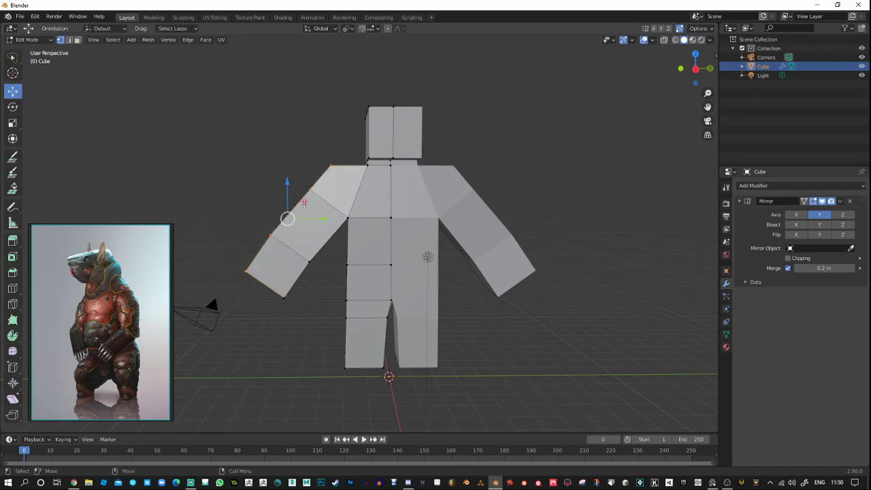
drag(304, 204, 302, 205)
middle_drag(301, 136, 363, 145)
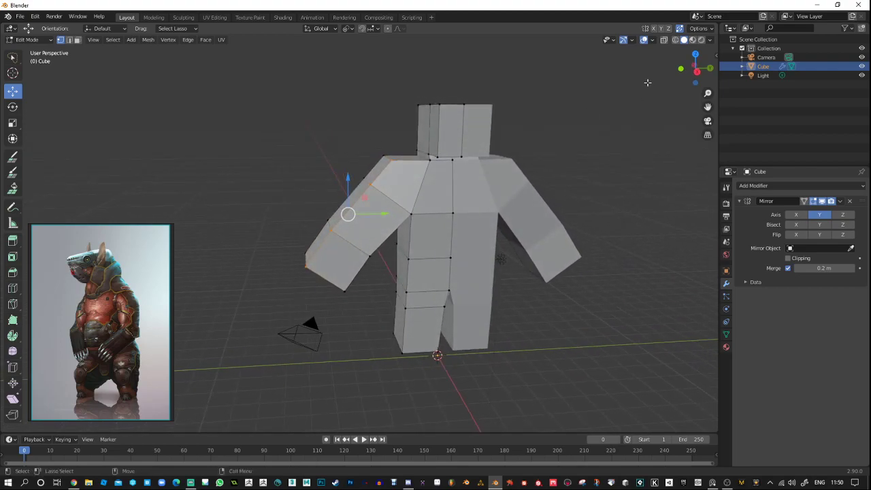
Turn on X-ray so that vertices hidden behind the mesh can be selected too.
click(350, 29)
click(352, 29)
click(333, 29)
click(334, 29)
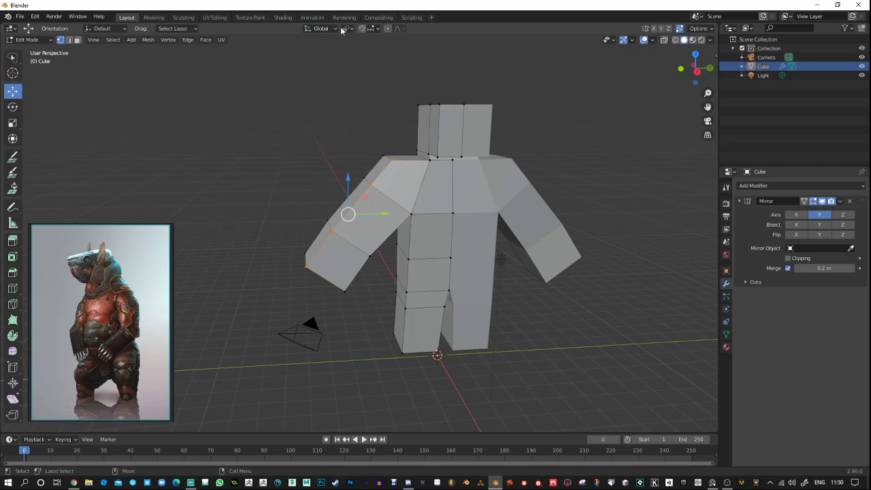
click(377, 29)
click(399, 28)
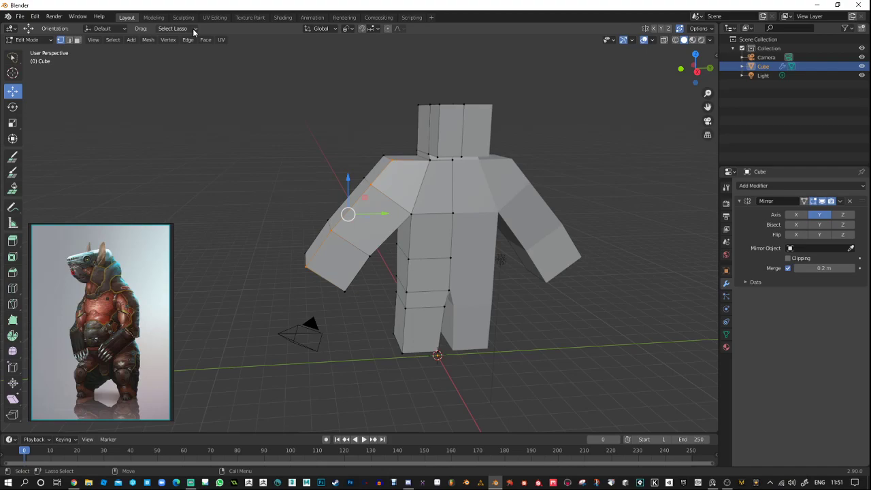
click(663, 42)
Lasso the front and back vertices along the arm's outer side and move them inward and slightly down to thin the arm.
middle_drag(272, 129, 387, 159)
mouse_move(387, 159)
mouse_down()
mouse_move(301, 202)
mouse_move(289, 276)
mouse_move(371, 204)
mouse_move(398, 146)
mouse_up()
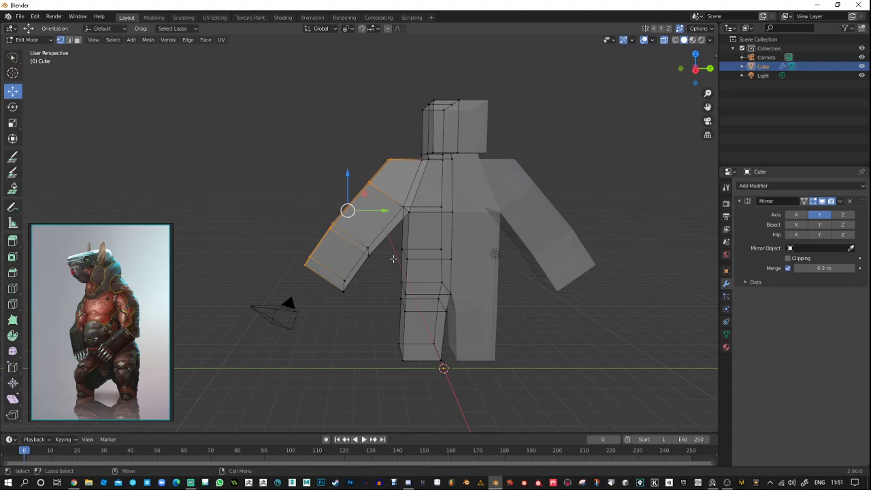
mouse_move(359, 179)
middle_down()
mouse_move(368, 183)
mouse_move(353, 178)
mouse_move(373, 174)
mouse_move(358, 173)
middle_up()
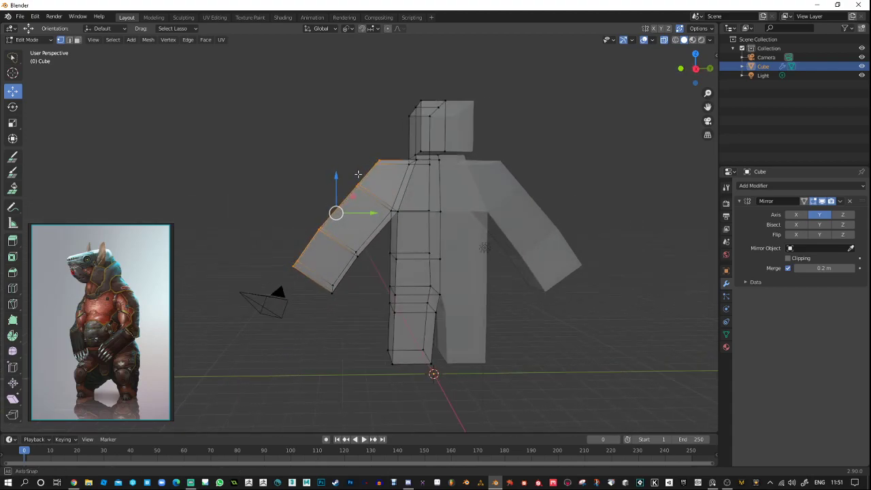
drag(351, 197, 364, 202)
click(346, 213)
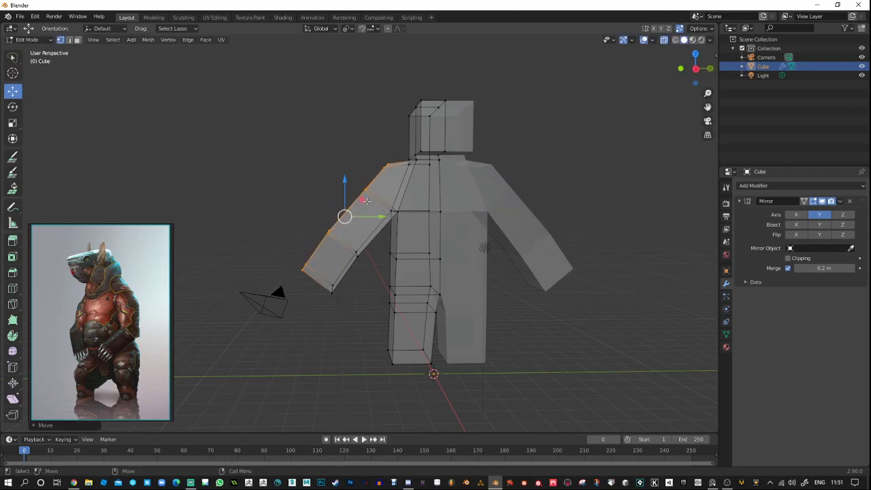
middle_drag(347, 214, 593, 255)
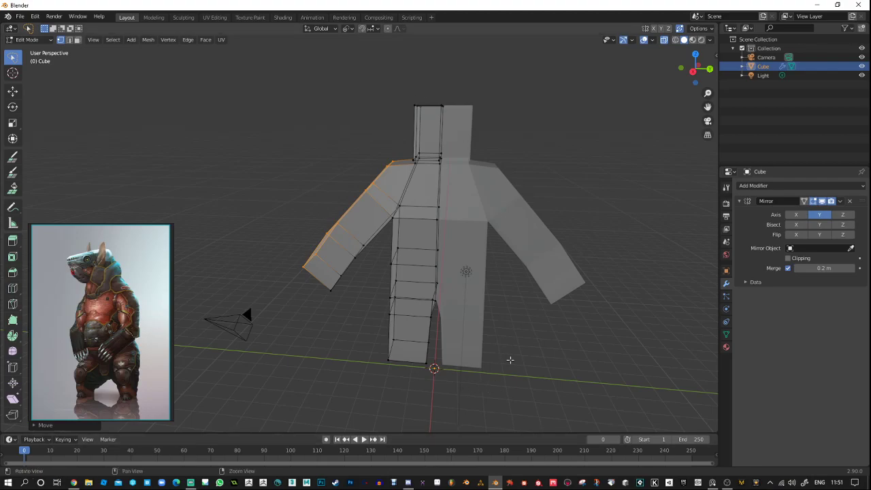
Select the upper back corner vertices of the head and move them forward and down in the XZ plane.
middle_drag(509, 358, 360, 180)
drag(346, 170, 328, 171)
shift+middle_drag(335, 178, 358, 241)
ctrl+middle_drag(349, 197, 351, 227)
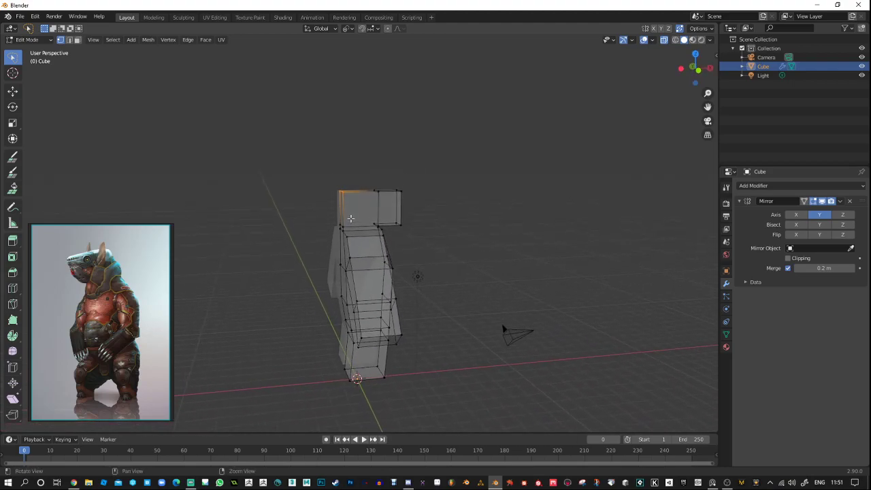
key(shift+space)
key(g)
drag(368, 190, 374, 190)
mouse_move(371, 249)
ctrl+middle_down()
mouse_move(371, 206)
mouse_move(375, 262)
ctrl+middle_up()
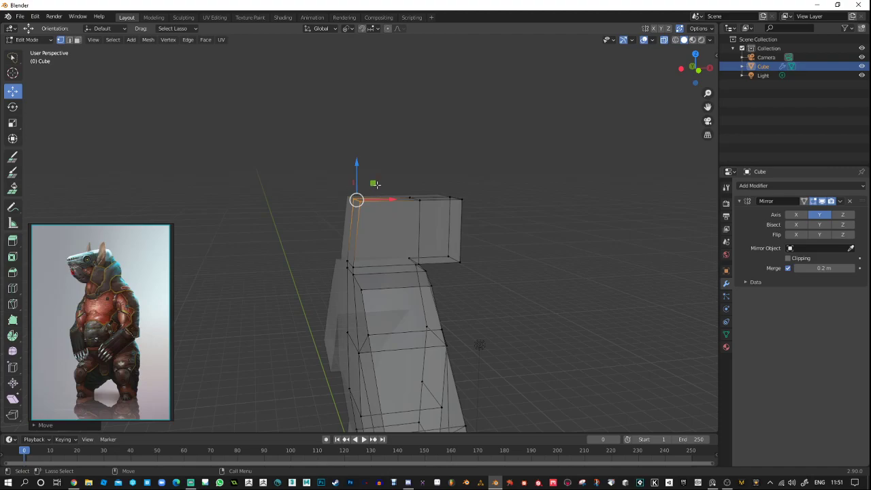
middle_drag(376, 184, 374, 196)
drag(392, 180, 396, 187)
Select the upper front corner vertices of the head and move them slightly back and down in the XZ plane.
middle_drag(539, 261, 521, 259)
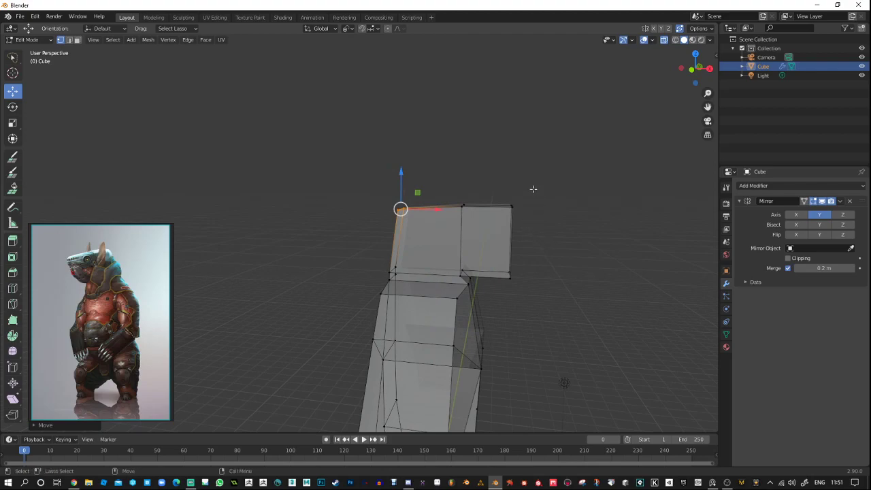
click(512, 204)
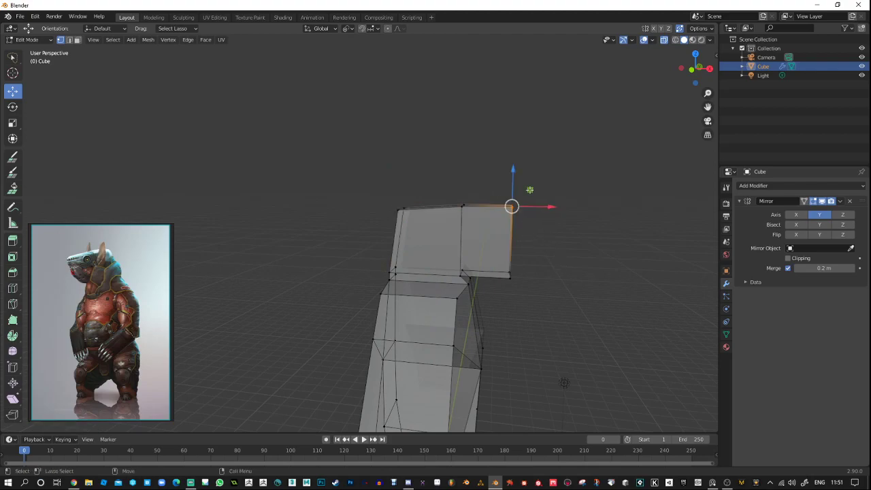
drag(530, 190, 528, 194)
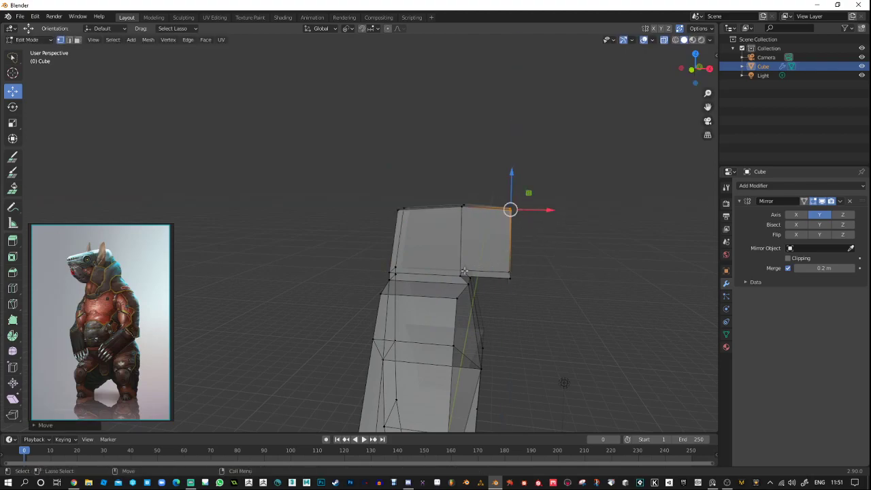
Add a horizontal loop cut around the lower part of the head, just above the jaw.
middle_drag(570, 294, 395, 264)
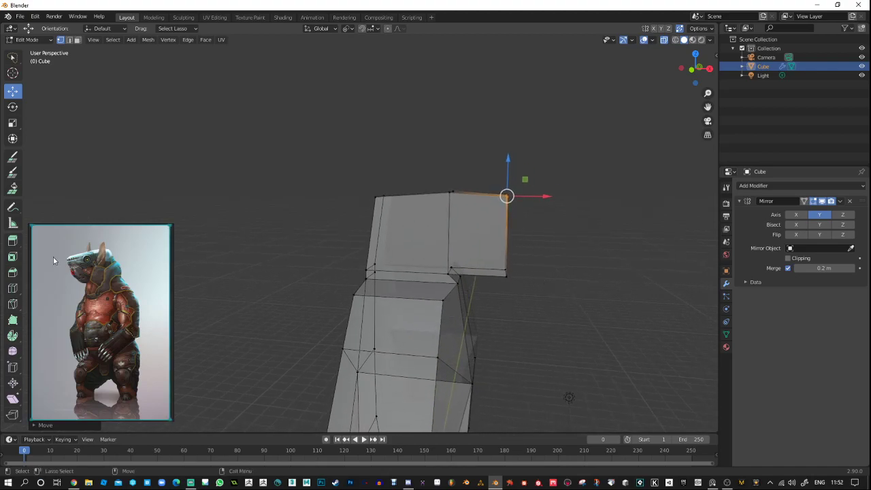
click(13, 287)
mouse_move(452, 255)
mouse_down()
mouse_move(449, 245)
mouse_move(449, 265)
mouse_move(450, 252)
mouse_up()
key(w)
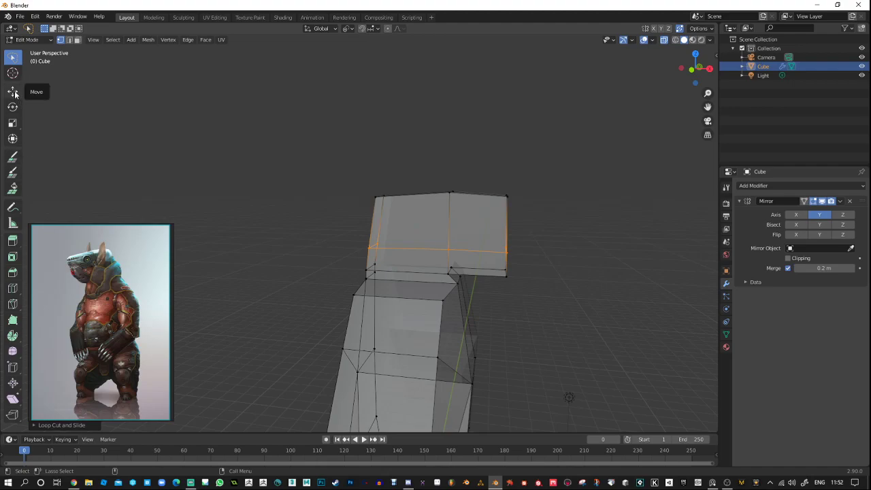
Select the lower front corner vertices of the head and move them back in the XZ plane to slope the chin.
click(515, 294)
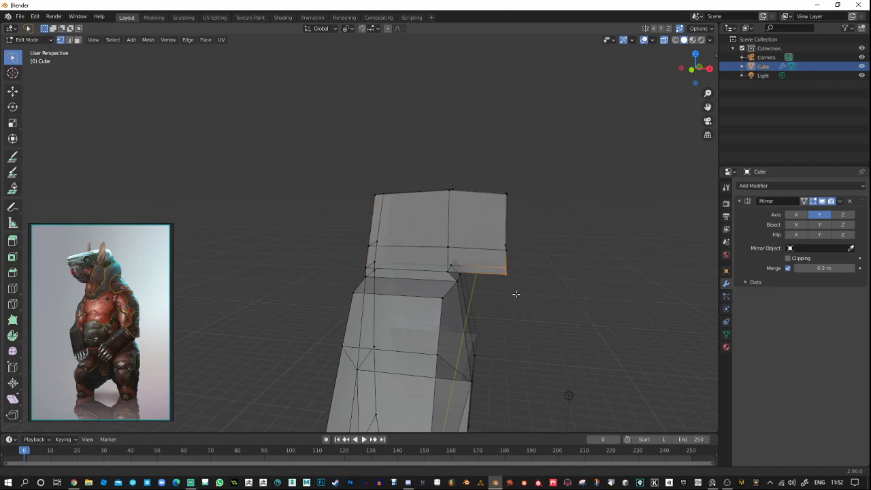
key(shift+space)
key(g)
mouse_move(516, 294)
middle_down()
mouse_move(511, 285)
mouse_move(518, 288)
middle_up()
drag(523, 253, 517, 253)
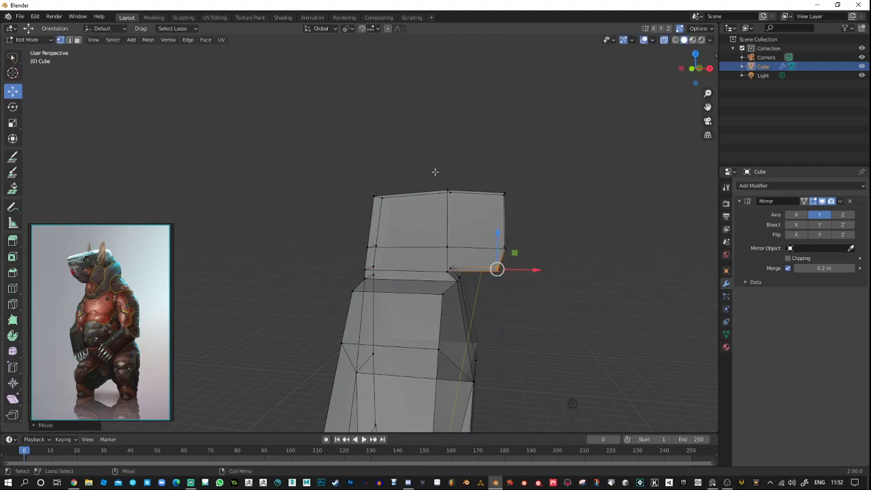
Lasso the middle vertices on top of the head and move them down and slightly back to flatten the crown.
mouse_move(434, 171)
mouse_down()
mouse_move(470, 204)
mouse_move(467, 174)
mouse_up()
middle_drag(468, 174, 449, 159)
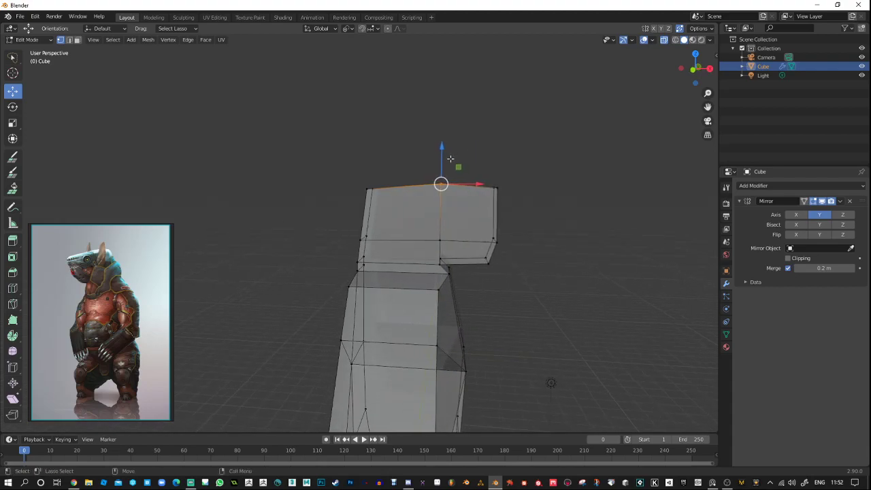
drag(459, 166, 455, 173)
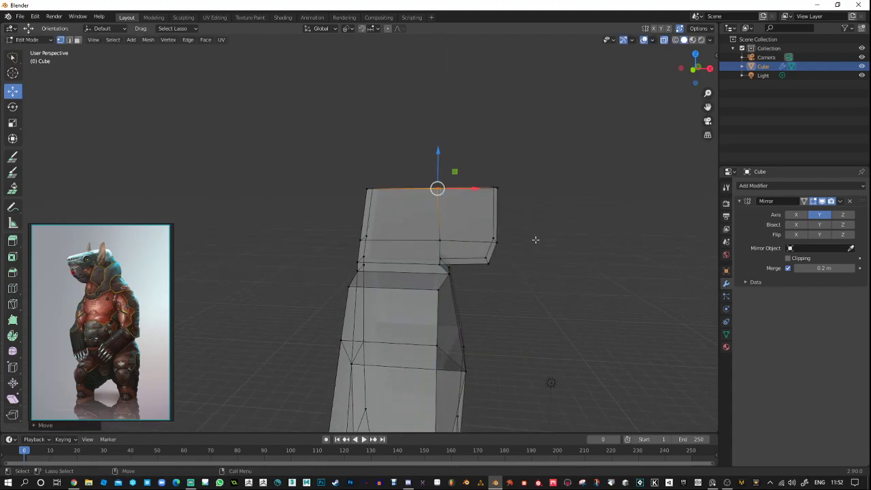
alt+drag(535, 239, 449, 272)
alt+middle_drag(442, 298, 414, 272)
alt+right_drag(415, 272, 406, 367)
alt+middle_drag(406, 367, 415, 217)
alt+drag(450, 317, 406, 304)
middle_drag(405, 304, 402, 286)
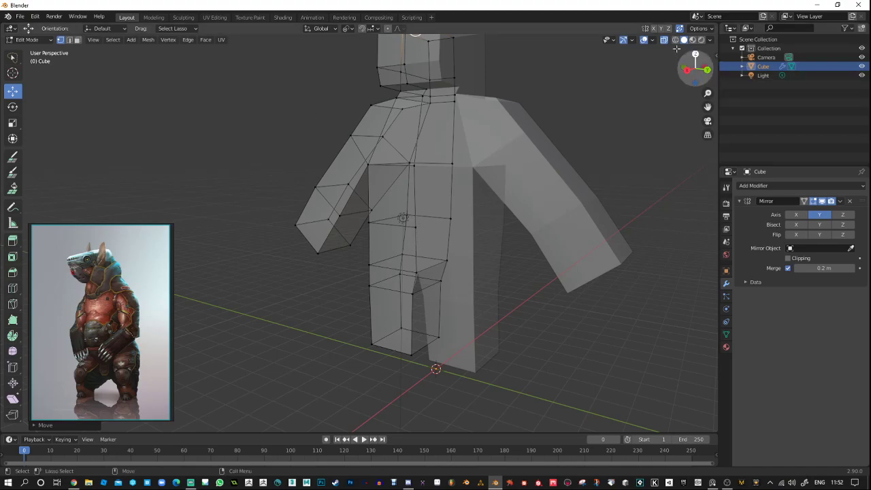
Look up the file defaults options for saving the startup file or loading factory settings.
click(21, 16)
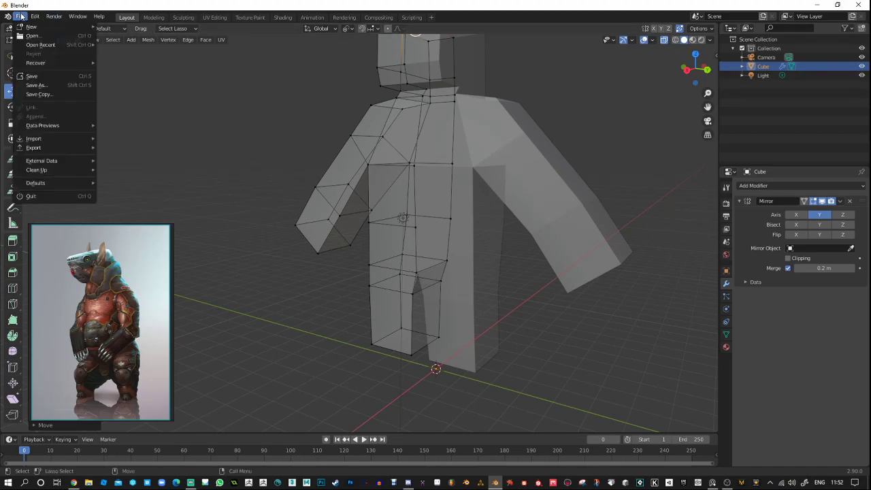
mouse_move(72, 183)
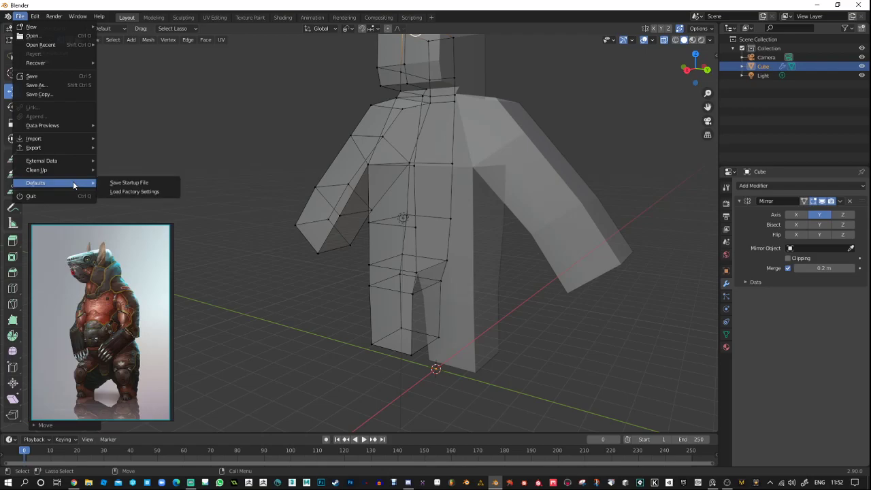
click(243, 108)
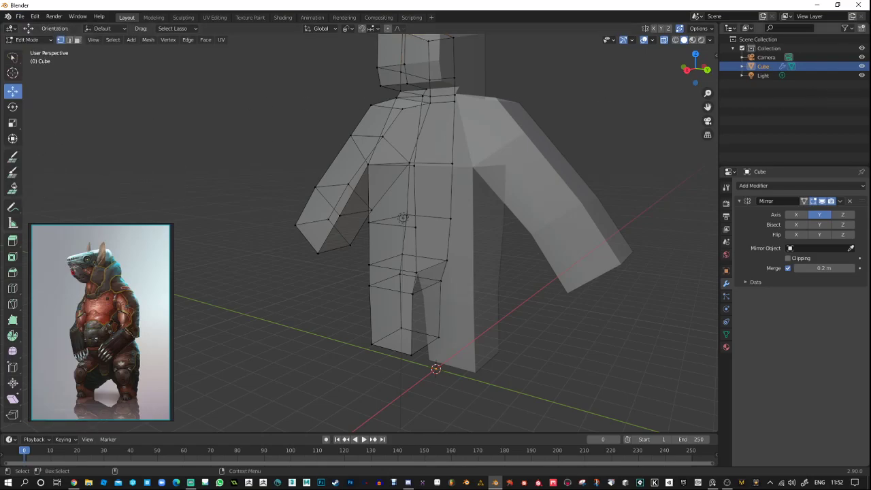
Open the viewport sidebar and display the Active Tool settings for the Move tool.
key(alt+Tab)
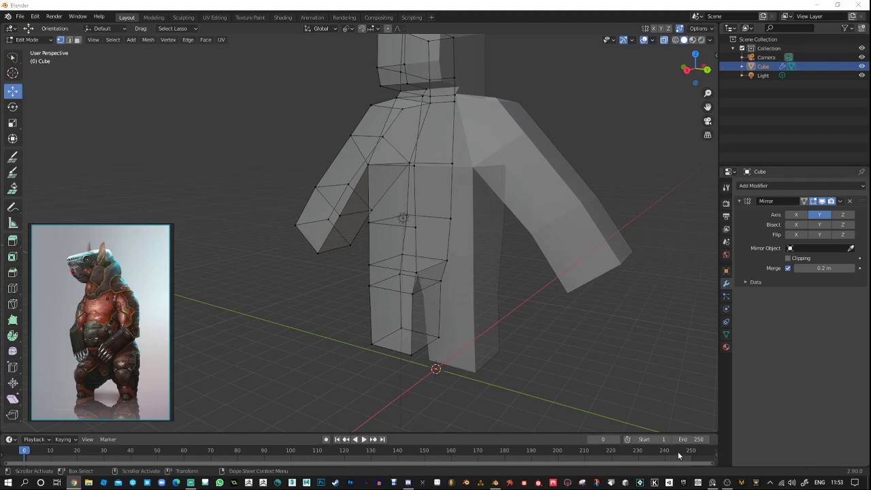
click(713, 55)
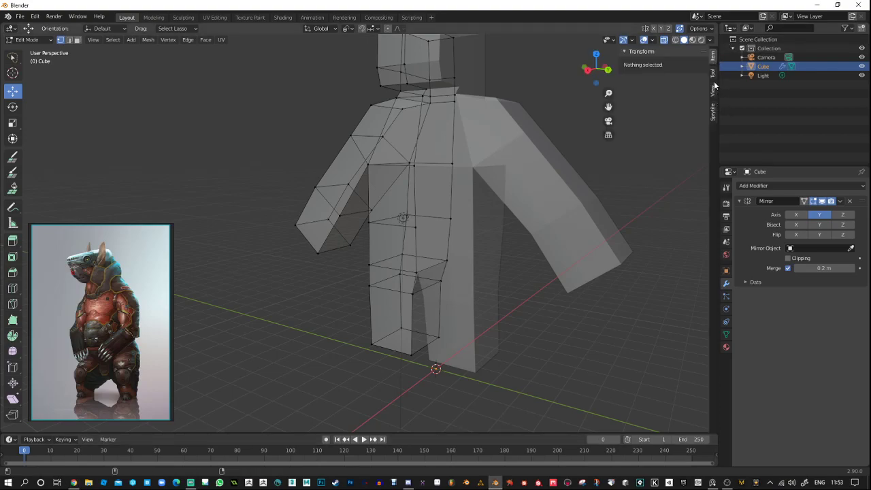
click(714, 74)
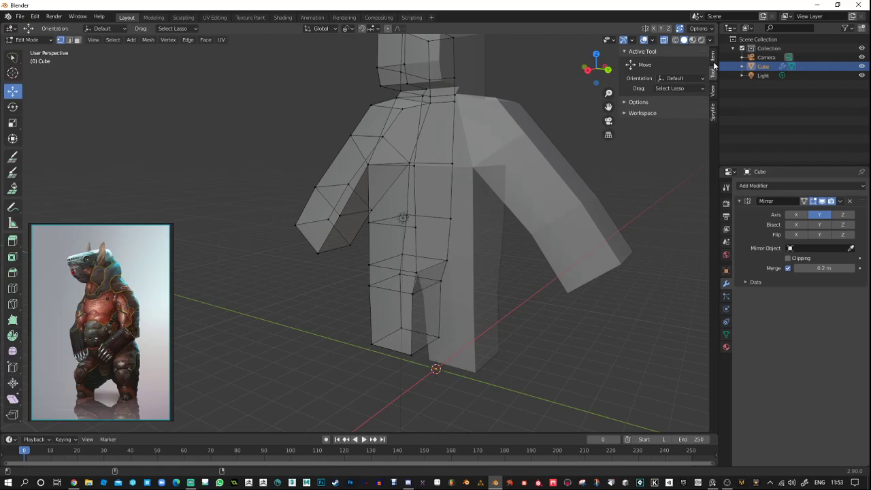
Switch the body to Object Mode with its transform values shown, and display the active Move tool's settings in the properties editor.
click(712, 62)
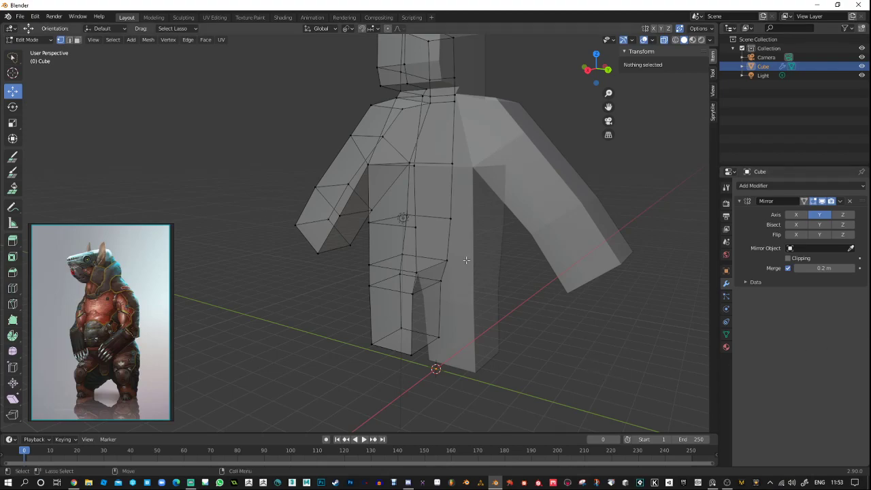
click(37, 39)
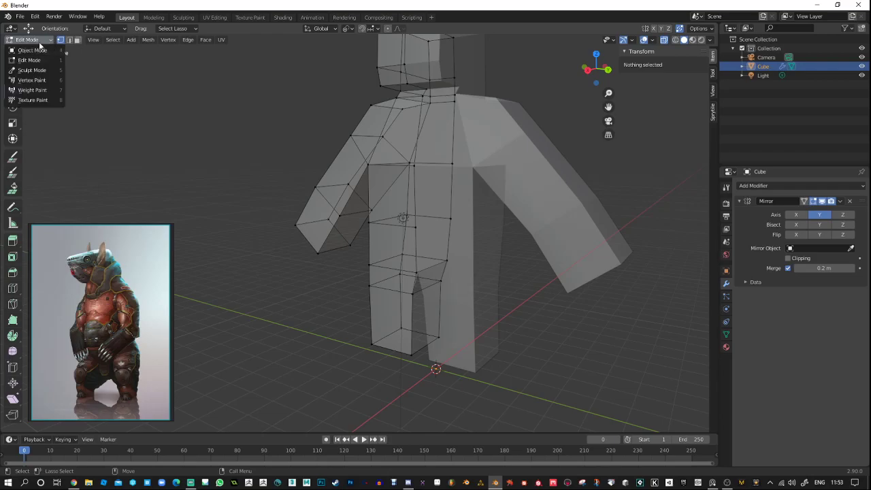
click(21, 49)
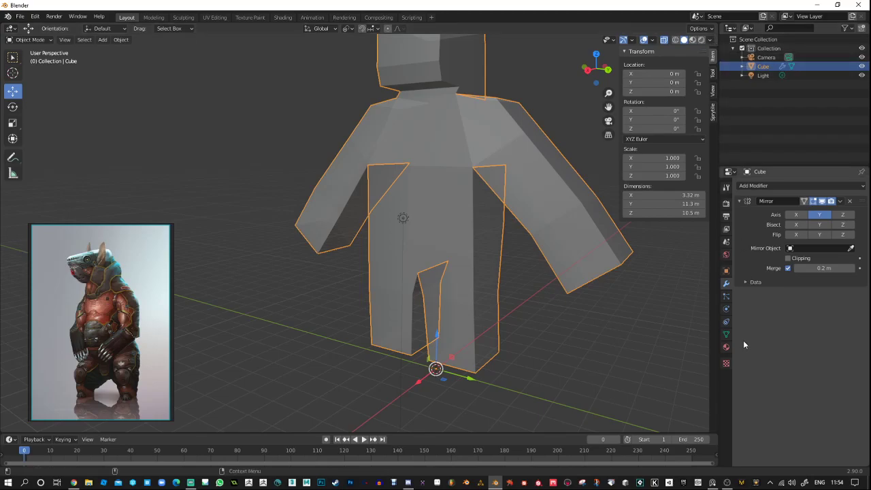
click(726, 188)
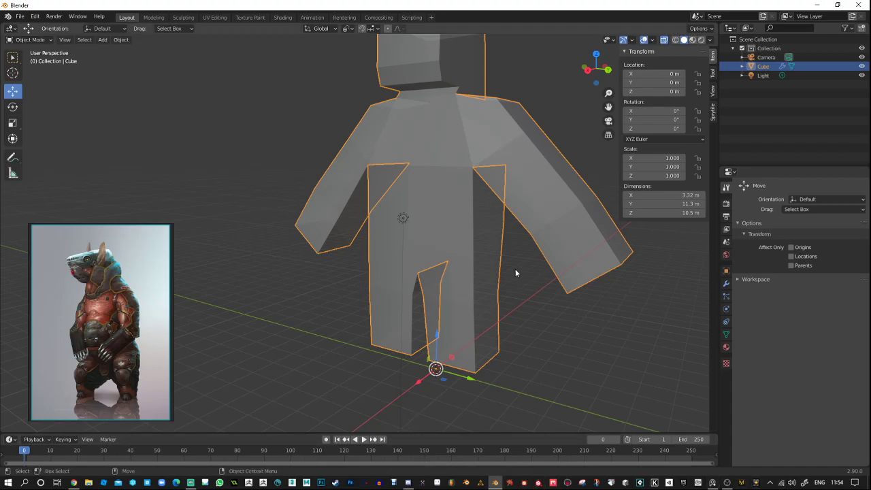
key(alt+Tab)
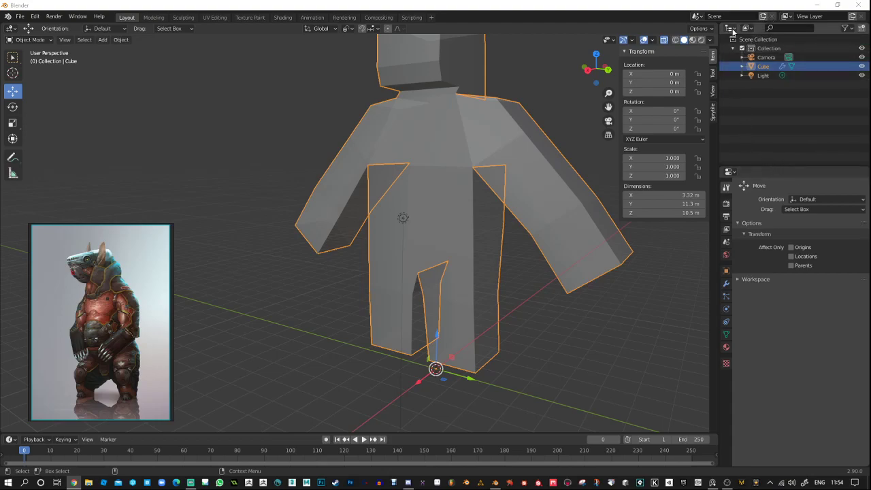
Look through the viewport gizmo options and the object type visibility options.
click(710, 32)
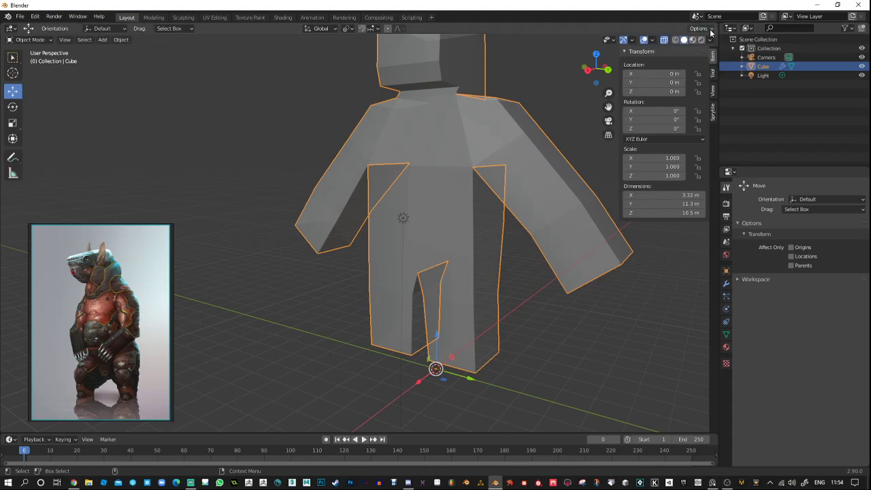
click(710, 32)
click(631, 42)
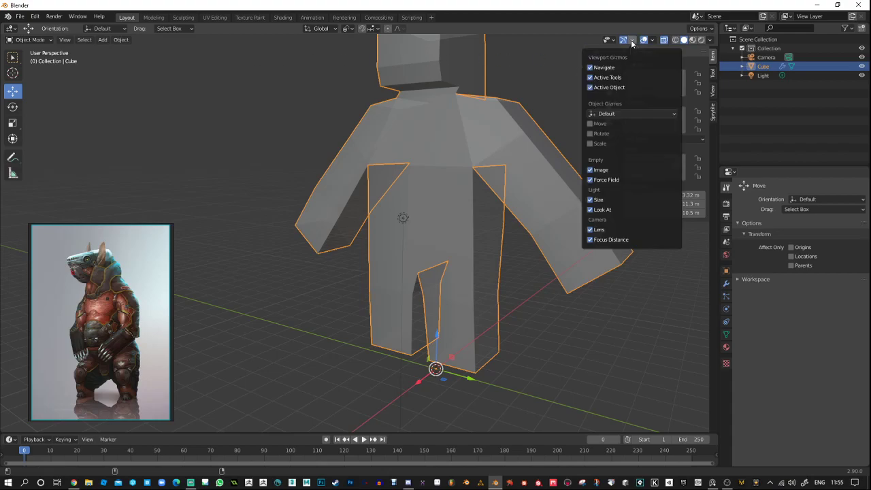
click(610, 41)
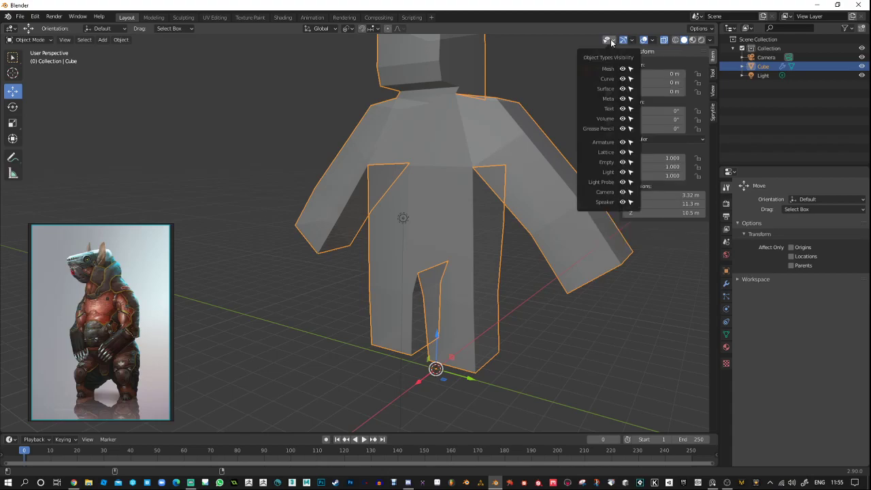
Turn on the Statistics overlay in the viewport and deselect the body.
click(652, 41)
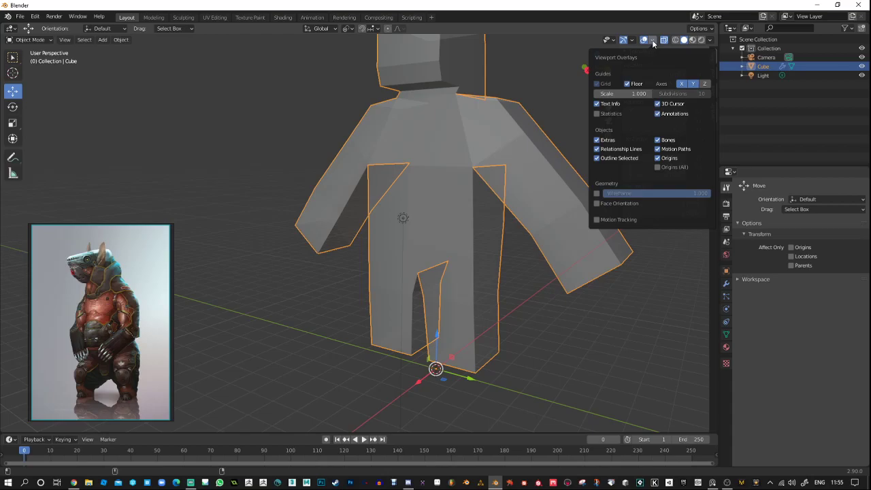
click(596, 114)
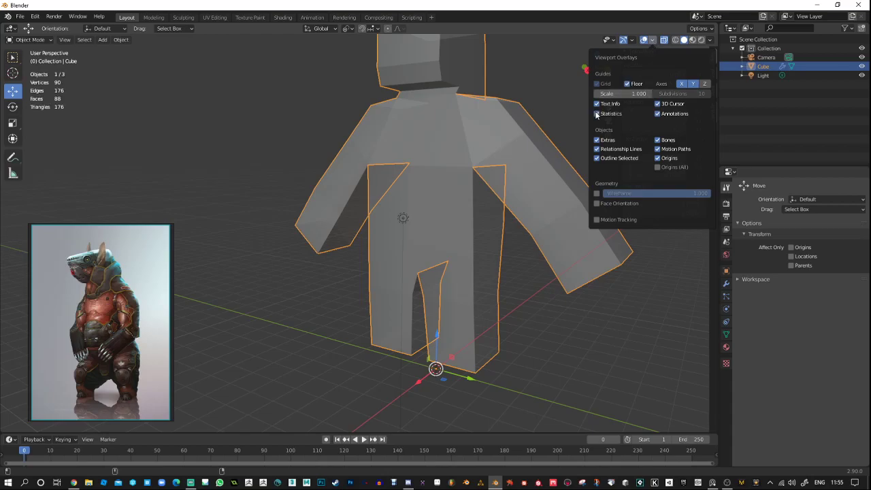
key(n)
click(245, 166)
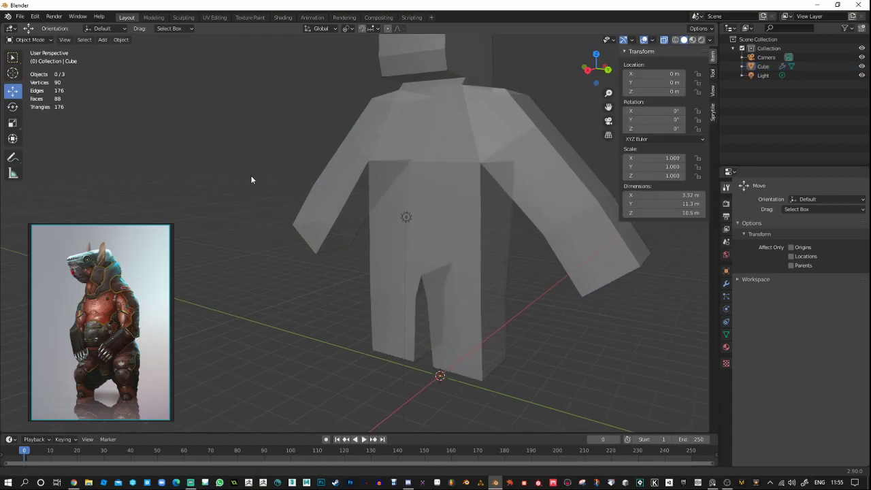
Turn off X-ray shading and select the body mesh, examining its solid shape against the reference image.
middle_drag(251, 180, 247, 219)
click(664, 40)
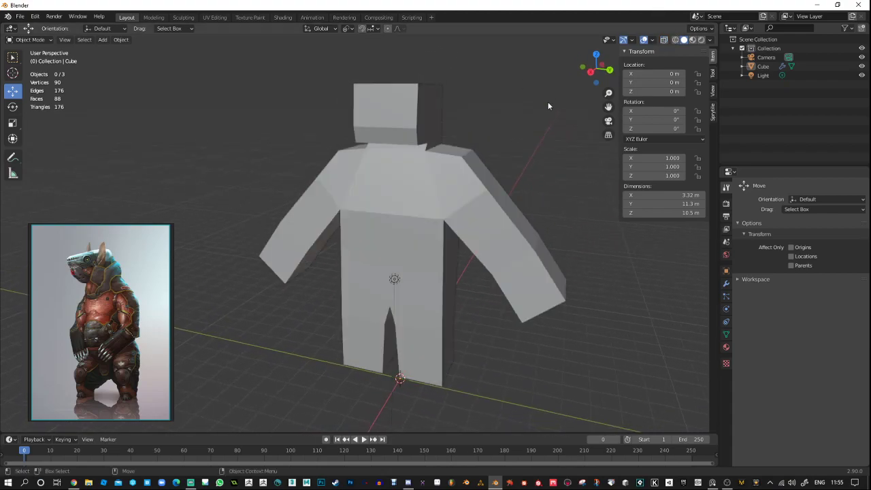
middle_drag(549, 105, 381, 194)
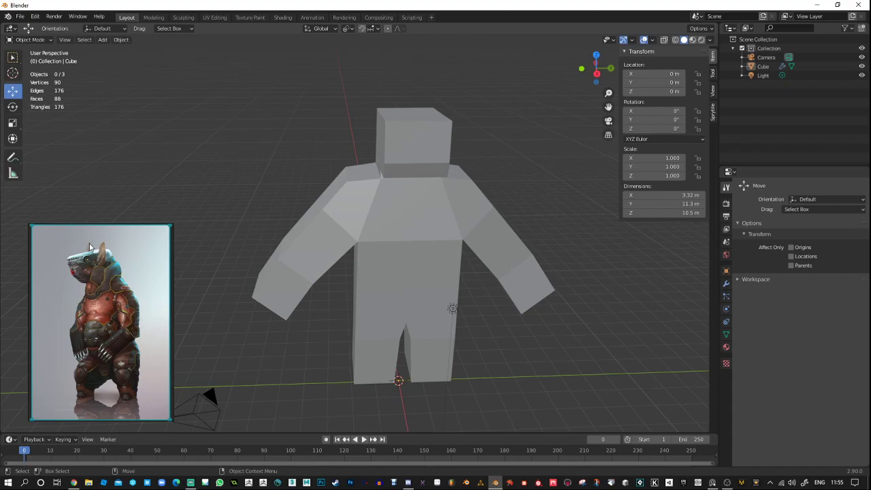
click(431, 136)
middle_drag(435, 206, 423, 174)
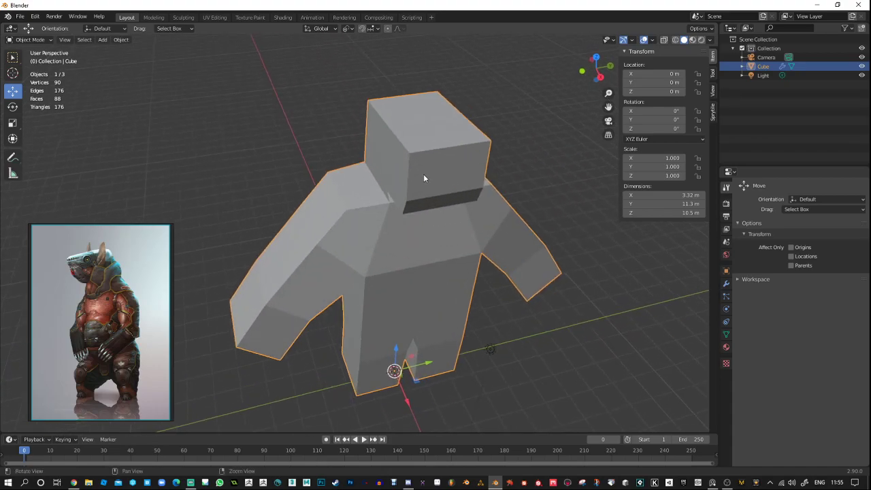
middle_drag(402, 203, 430, 201)
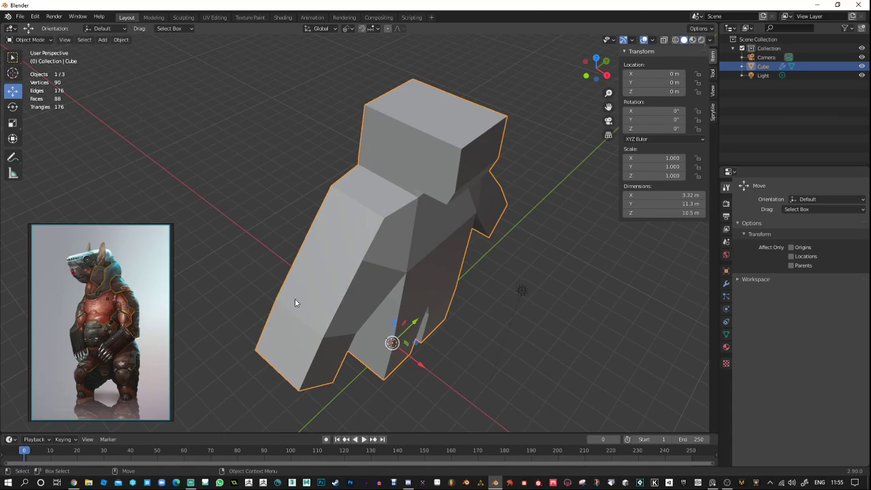
middle_drag(400, 180, 403, 161)
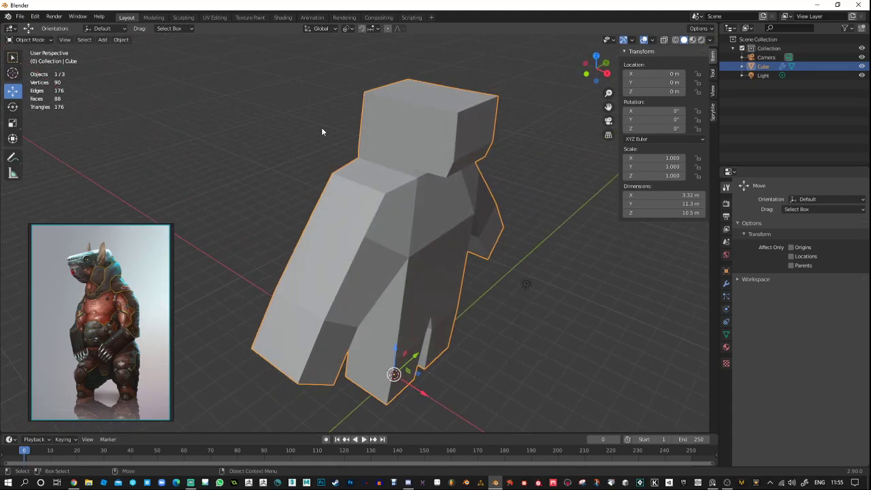
Enter Edit Mode on the body and activate the Loop Cut tool with one cut.
key(Tab)
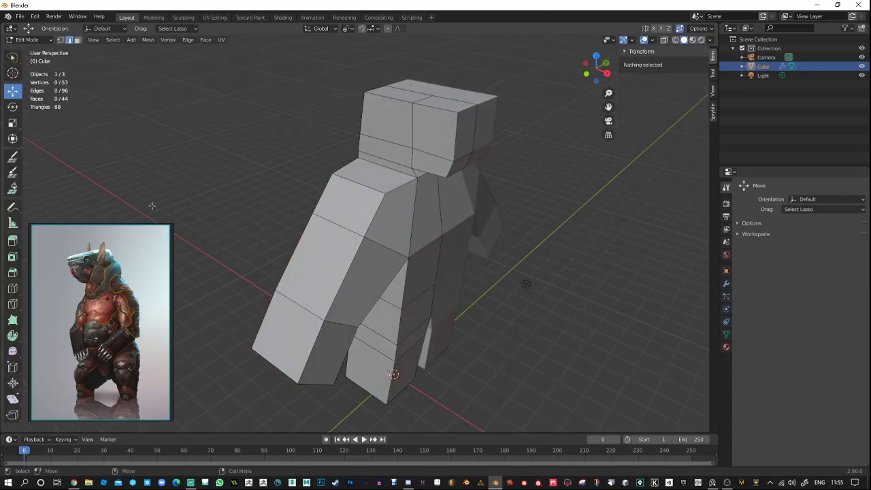
click(15, 306)
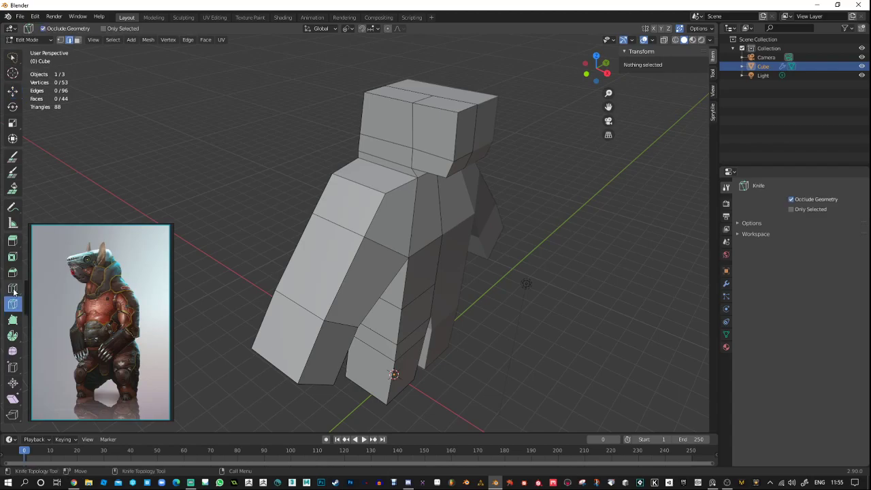
click(12, 288)
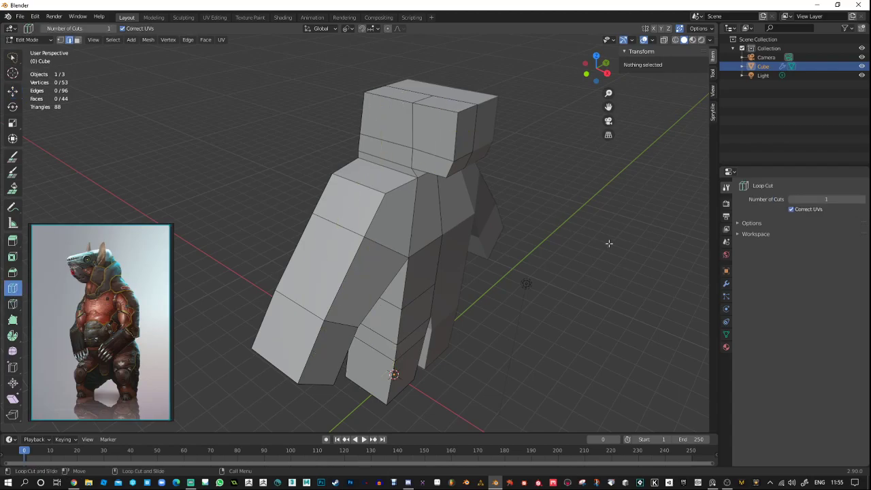
middle_drag(610, 243, 611, 293)
click(393, 118)
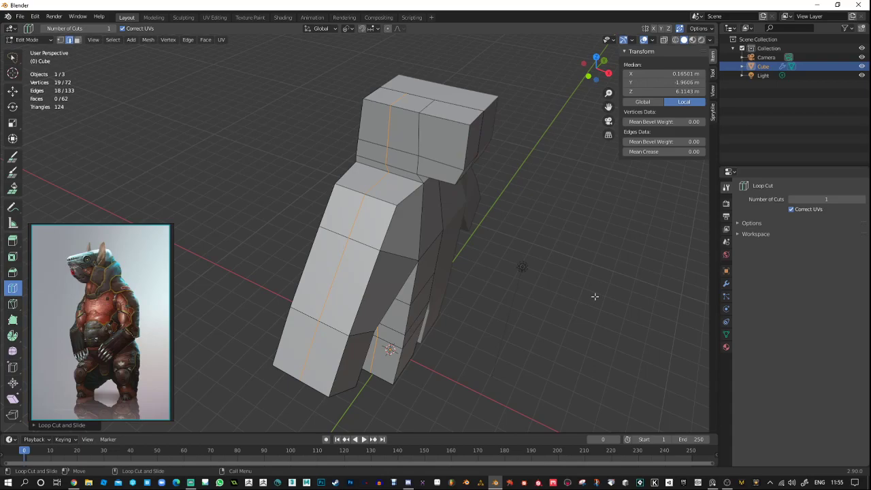
middle_drag(563, 257, 572, 227)
key(ctrl+z)
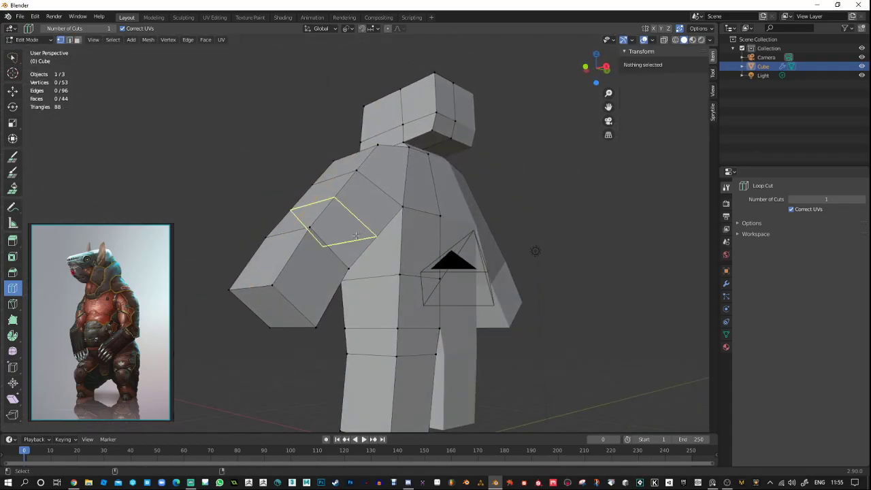
key(ctrl+z)
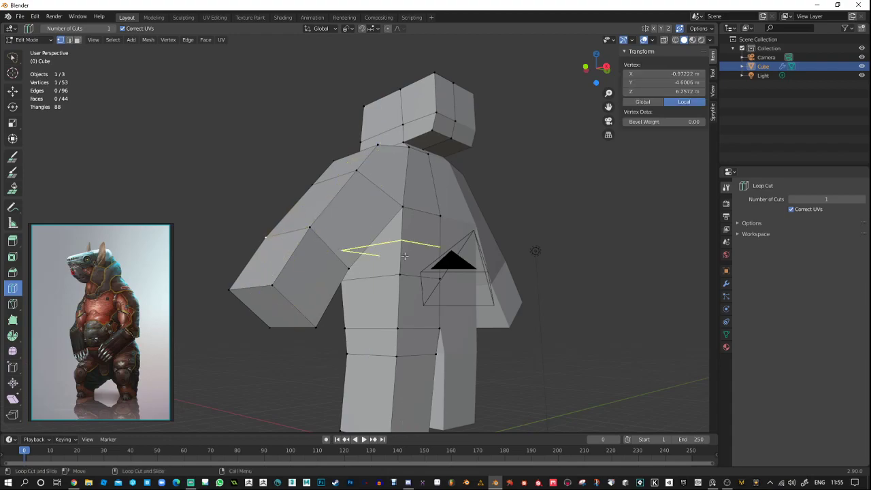
Add one lengthwise loop cut running through the side of the head, the arm, the flank and the leg.
click(277, 234)
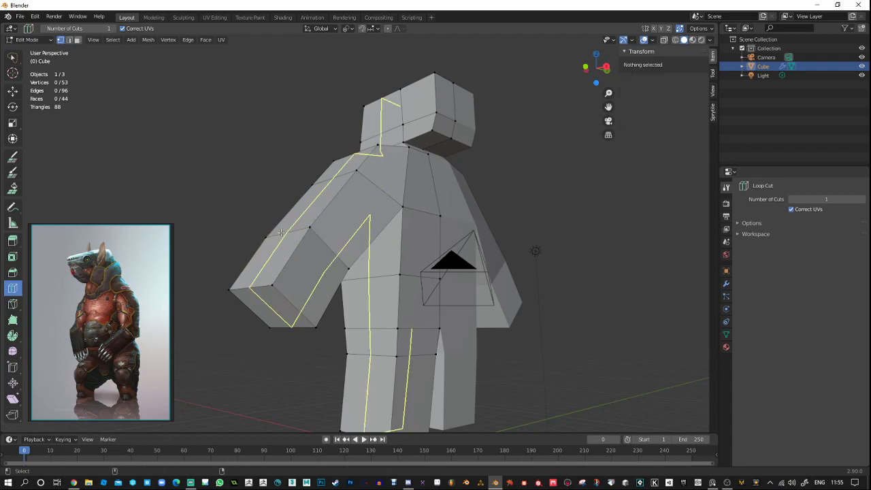
middle_drag(565, 293, 586, 242)
key(e)
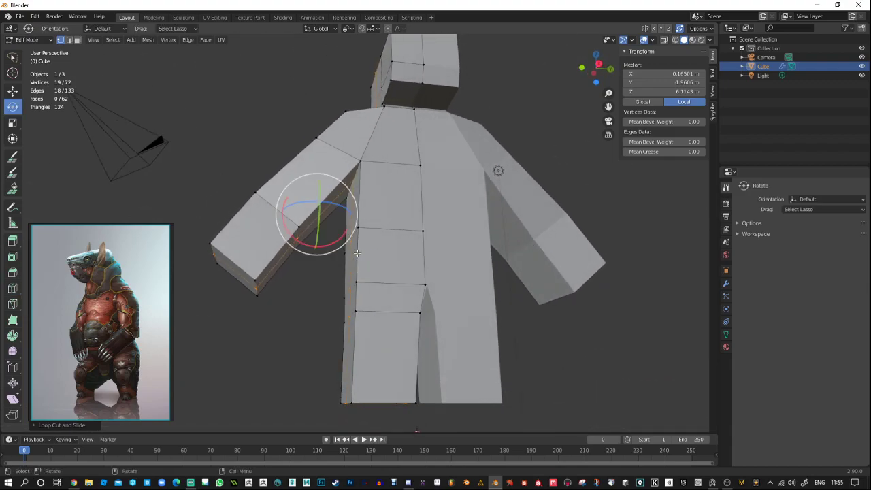
key(r)
drag(334, 228, 351, 216)
key(ctrl+z)
key(ctrl+z)
Select the three middle edges along the outer side of the arm and move them slightly outward and up.
mouse_move(291, 318)
middle_down()
mouse_move(282, 344)
mouse_move(303, 322)
mouse_move(284, 344)
mouse_move(295, 330)
mouse_move(289, 361)
mouse_move(288, 340)
middle_up()
key(w)
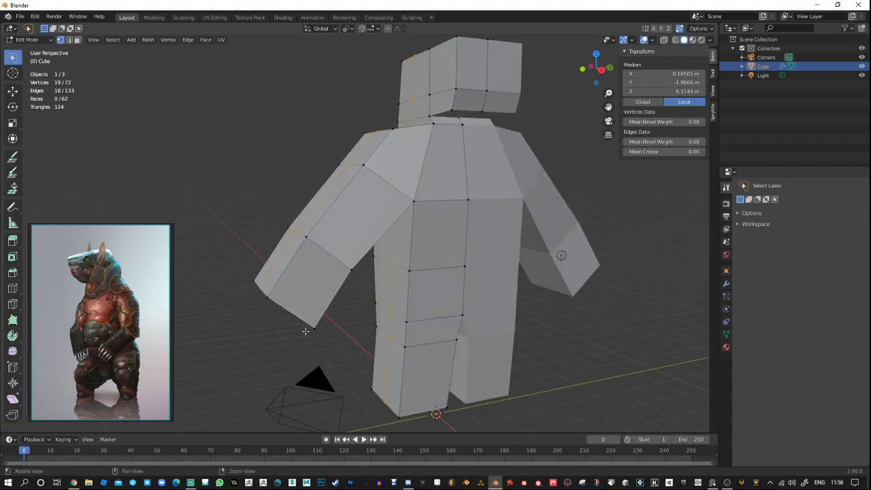
key(2)
click(287, 249)
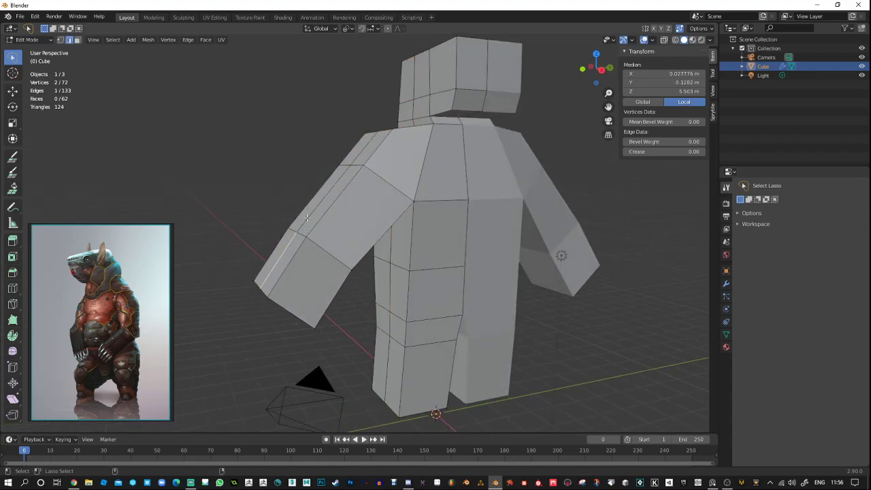
shift+click(355, 155)
shift+click(337, 182)
alt+drag(351, 288, 324, 290)
key(w)
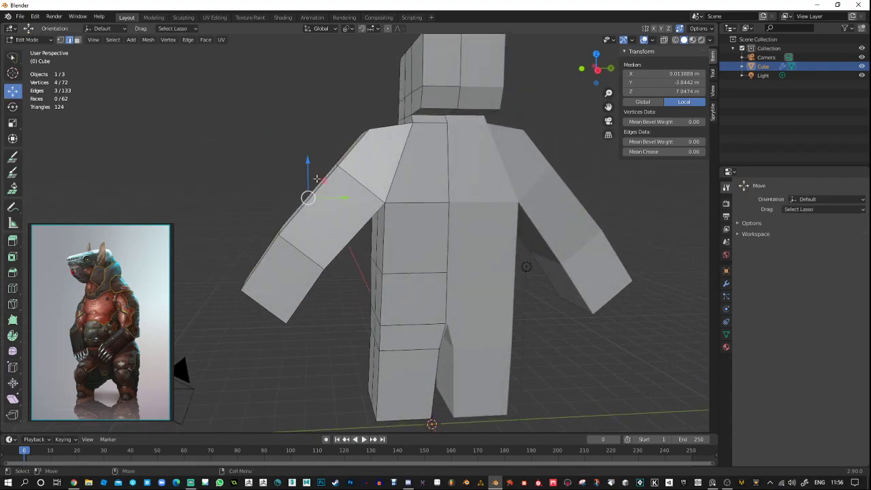
middle_drag(317, 178, 340, 259)
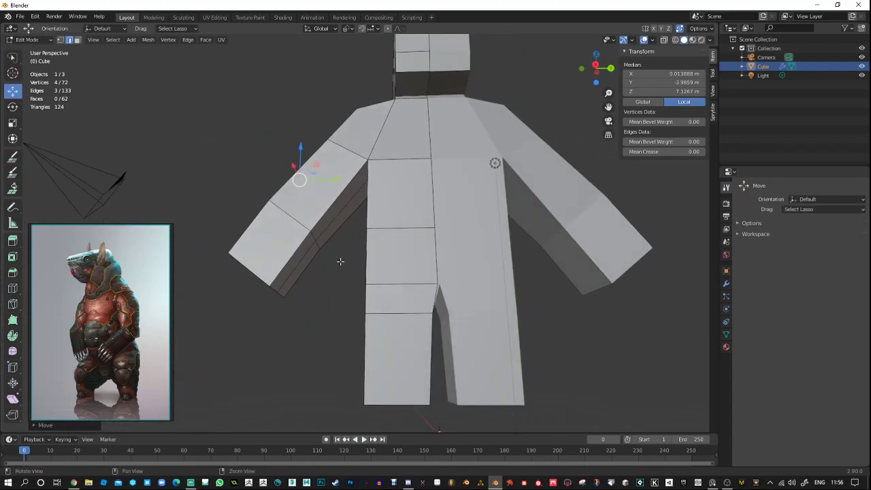
Move the middle edges on the underside of the arm slightly away from it and adjust the middle edge at the hand end.
click(304, 261)
shift+click(304, 261)
middle_drag(323, 297, 332, 324)
drag(321, 257, 324, 264)
mouse_move(272, 327)
middle_down()
mouse_move(278, 270)
mouse_move(272, 337)
middle_up()
click(278, 270)
drag(280, 271, 253, 254)
key(1)
click(237, 265)
Select the four middle edges down the side of the torso and leg and move them outward along Y.
key(2)
click(381, 231)
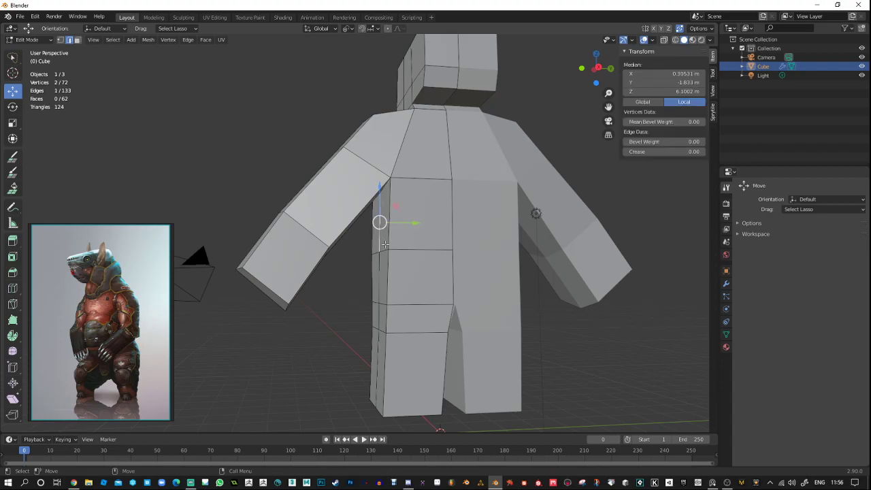
click(73, 482)
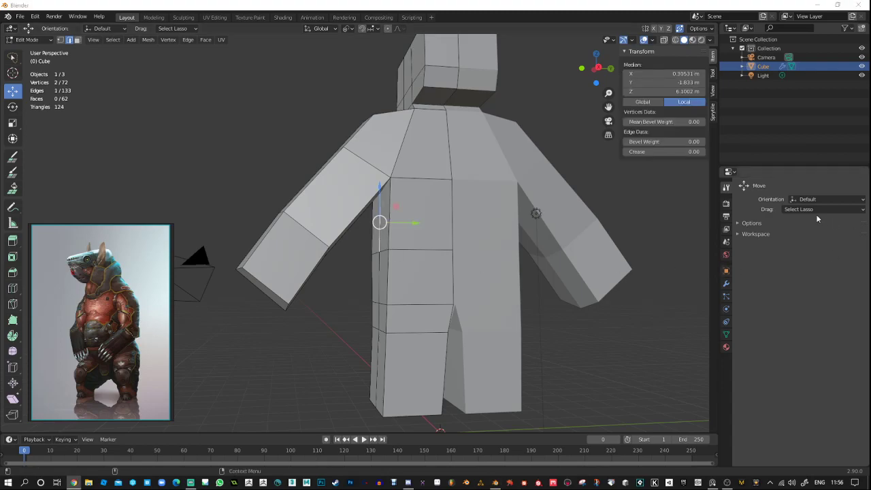
click(377, 284)
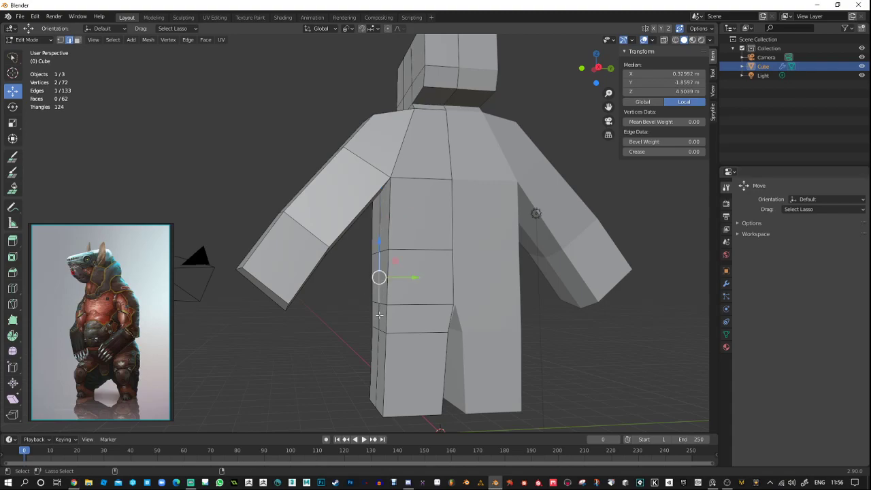
shift+click(379, 314)
shift+click(380, 345)
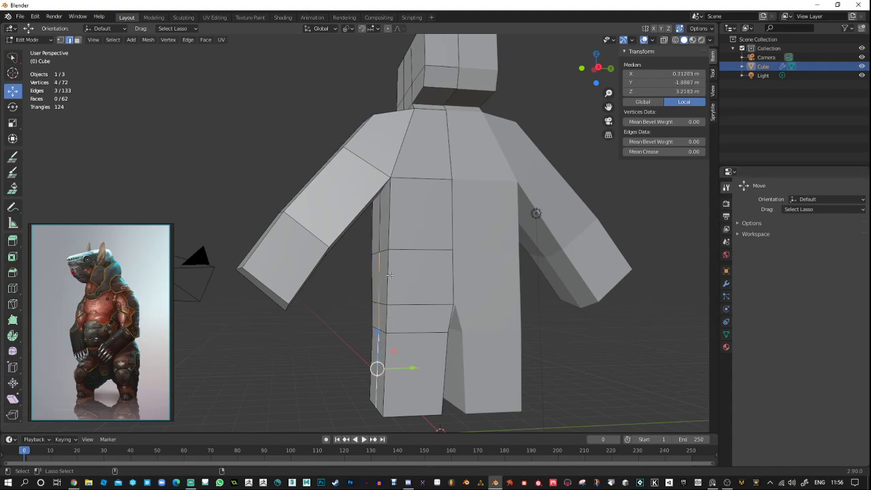
shift+click(379, 240)
middle_drag(405, 271, 423, 268)
key(g)
key(y)
click(401, 222)
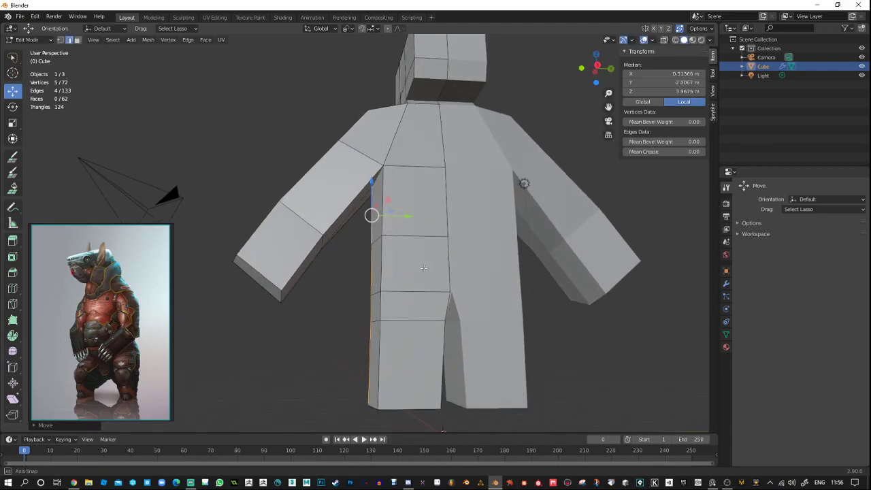
Select the middle vertex in the armpit and lower it to a Z position of about 6.77 m.
key(1)
click(372, 186)
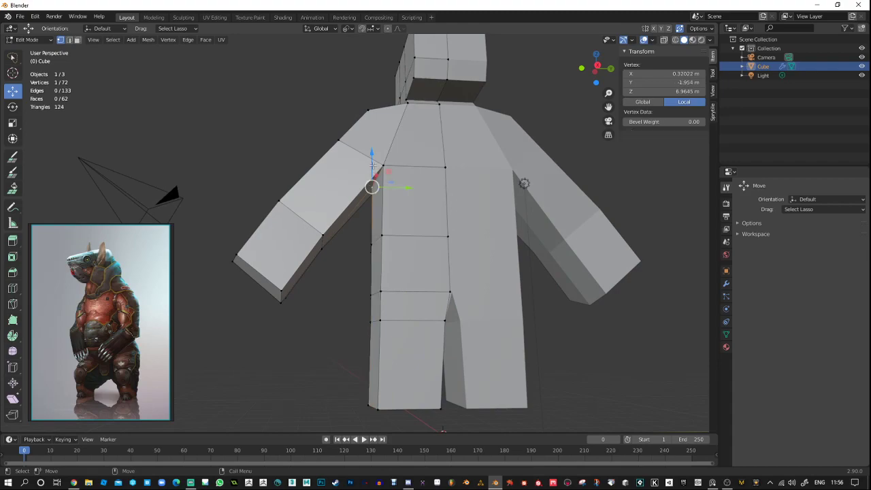
key(g)
click(371, 173)
middle_drag(370, 173, 436, 324)
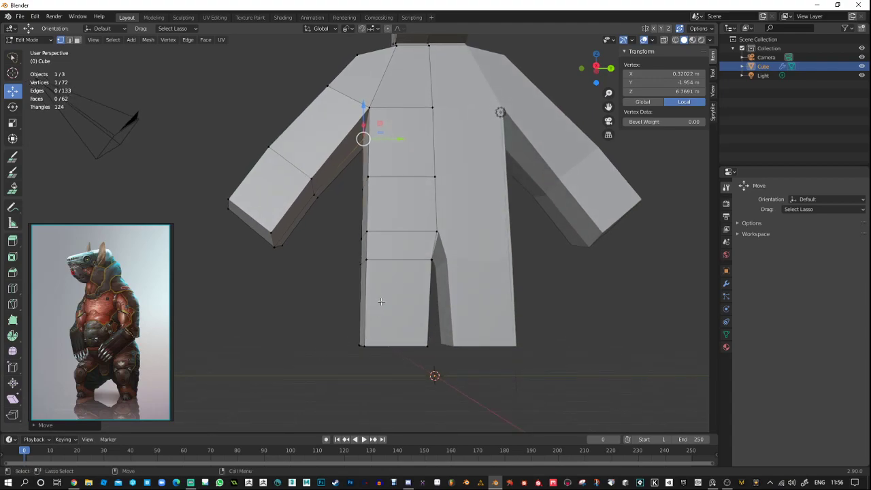
Add a single loop cut around the middle of the lower leg.
click(12, 288)
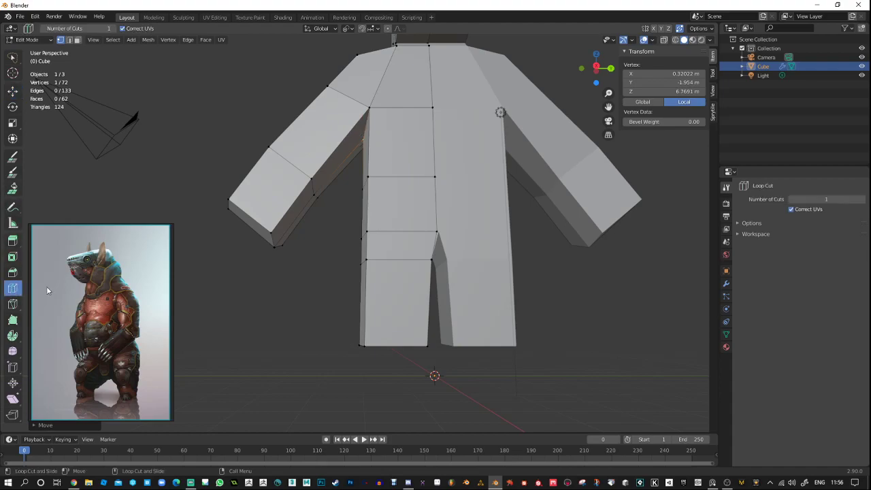
click(402, 311)
key(w)
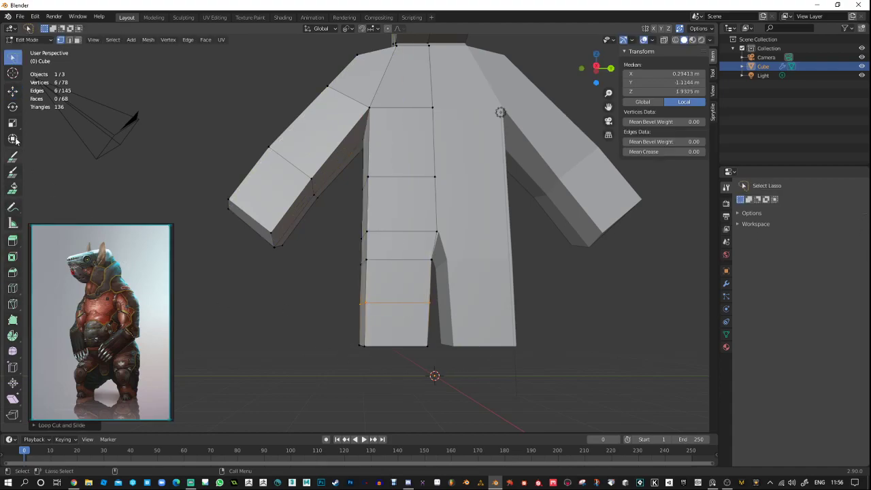
Try to scale three vertices along the front bottom edge of the leg down to about 0.8.
click(14, 95)
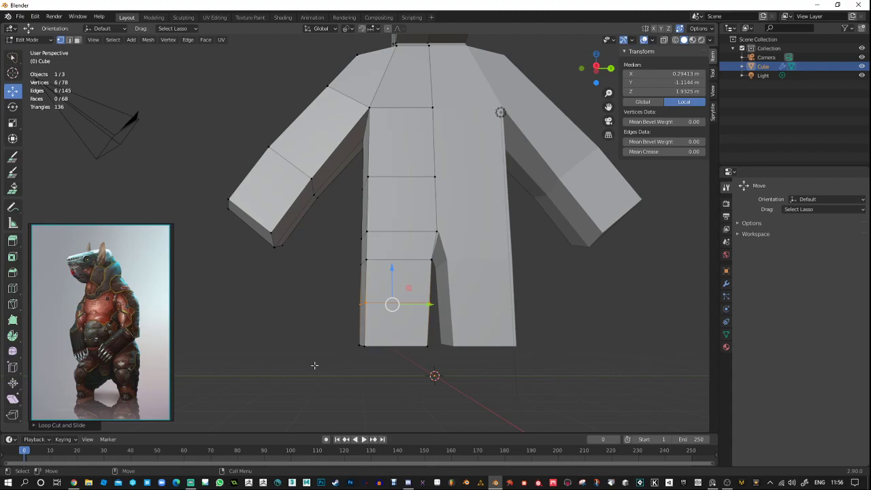
mouse_move(314, 365)
mouse_down()
mouse_move(420, 346)
mouse_move(343, 327)
mouse_move(313, 363)
mouse_up()
key(shift+space)
key(r)
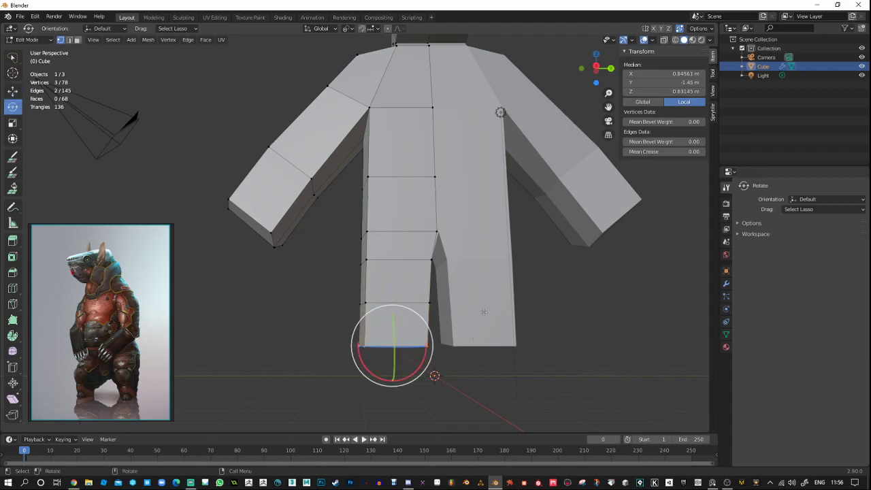
key(shift+space)
key(s)
key(s)
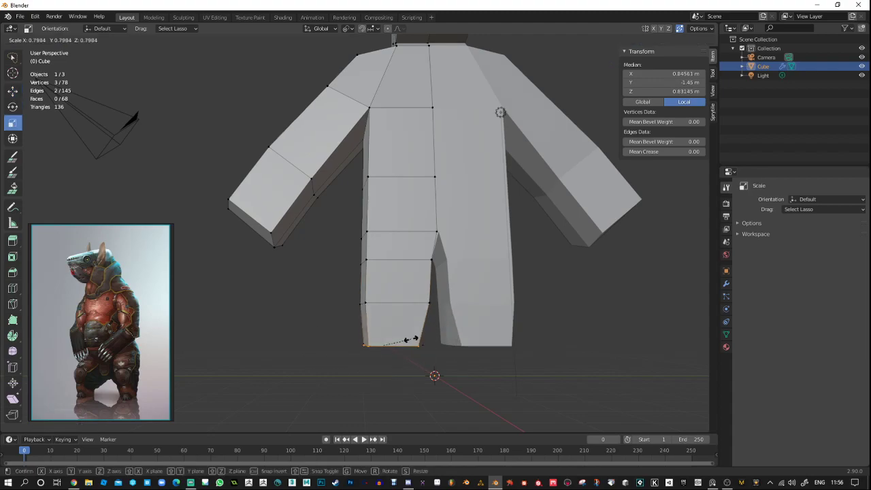
click(404, 343)
middle_drag(404, 343, 446, 373)
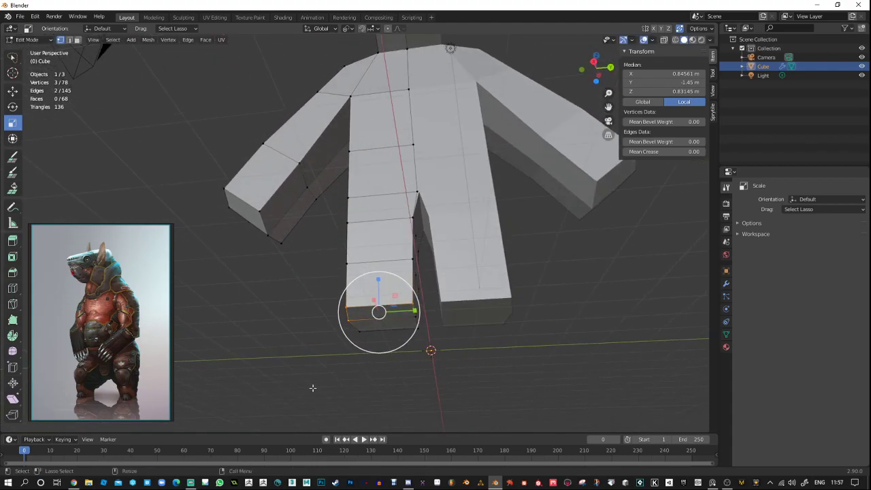
Select all six vertices of the leg's bottom end and scale them uniformly to about 0.62.
mouse_move(316, 387)
mouse_down()
mouse_move(325, 300)
mouse_move(423, 295)
mouse_move(425, 319)
mouse_up()
mouse_move(425, 320)
middle_down()
mouse_move(286, 371)
mouse_move(412, 352)
middle_up()
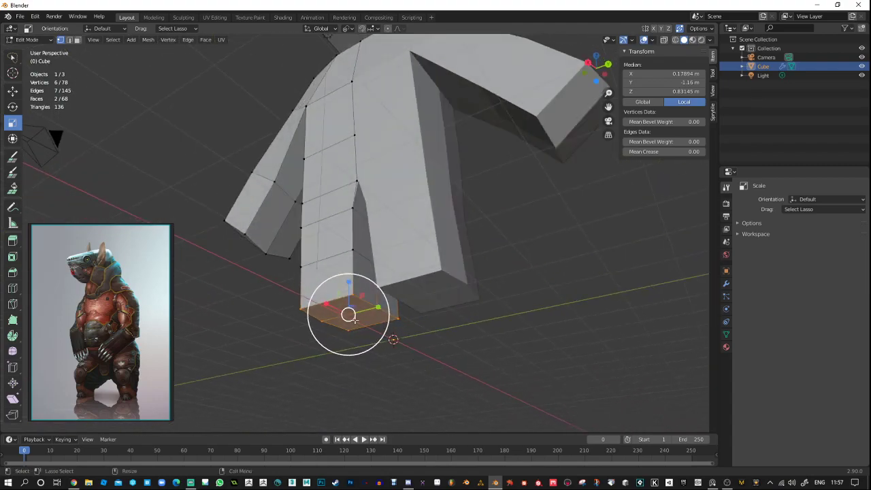
key(s)
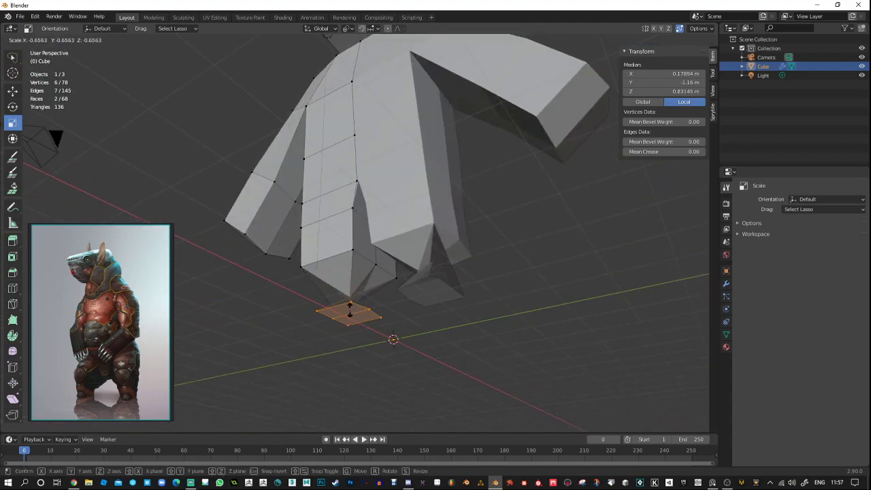
click(371, 310)
key(ctrl+z)
middle_drag(404, 348, 381, 415)
key(s)
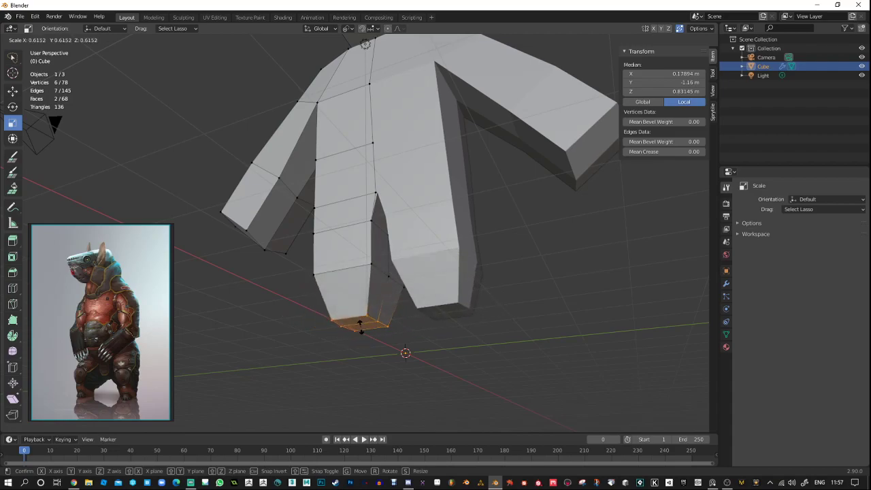
click(361, 327)
Select four vertices around the front and outer side of the lower-leg loop and move them along X to a median of about 0.57 m.
mouse_move(301, 365)
middle_down()
mouse_move(383, 395)
mouse_move(370, 392)
mouse_move(346, 356)
mouse_move(320, 352)
mouse_move(350, 291)
middle_up()
key(w)
key(e)
mouse_move(457, 289)
mouse_down()
mouse_move(412, 292)
mouse_move(416, 312)
mouse_move(407, 321)
mouse_up()
key(r)
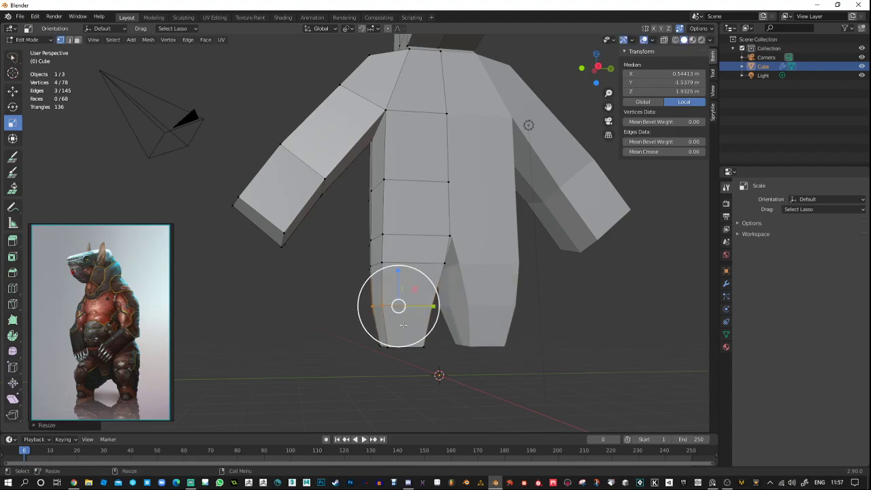
alt+drag(286, 350, 340, 362)
key(w)
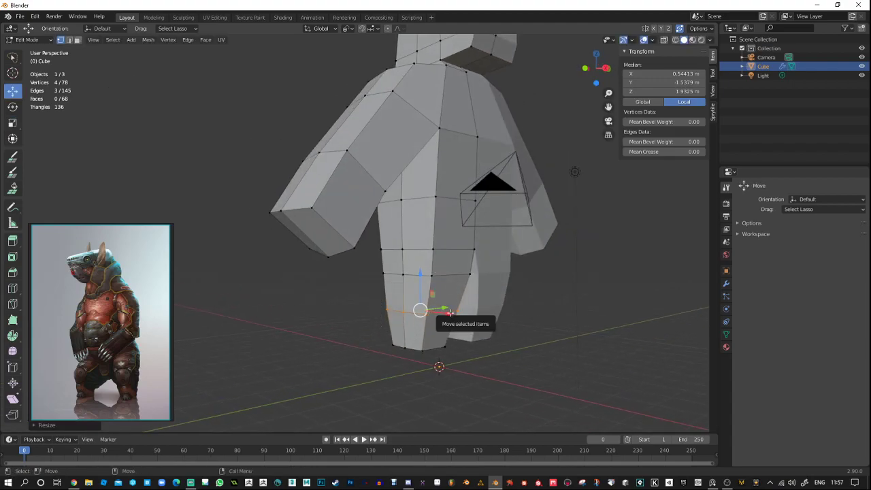
drag(453, 316, 479, 307)
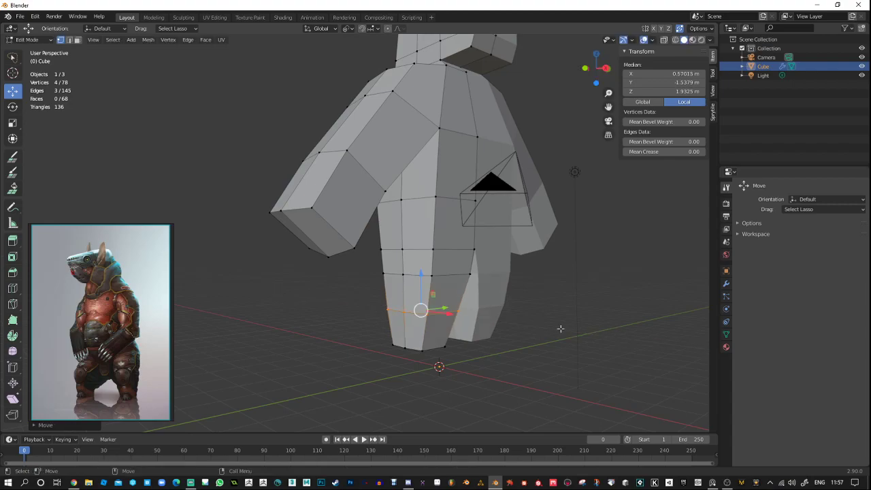
With X-ray on, move the back inner vertex of the lower-leg loop to about X -0.64 m, Y -0.38 m, Z 1.92 m.
middle_drag(562, 327, 650, 331)
middle_drag(351, 291, 414, 335)
click(365, 303)
scroll(337, 297, up, 2)
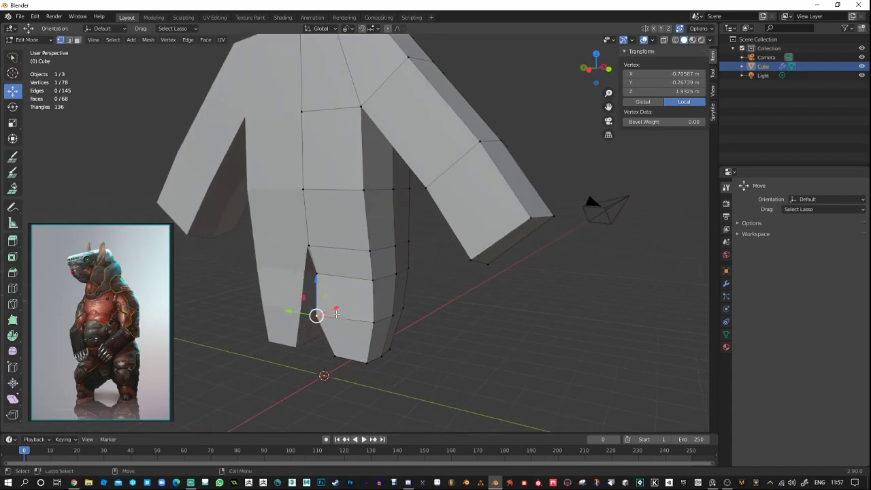
click(664, 39)
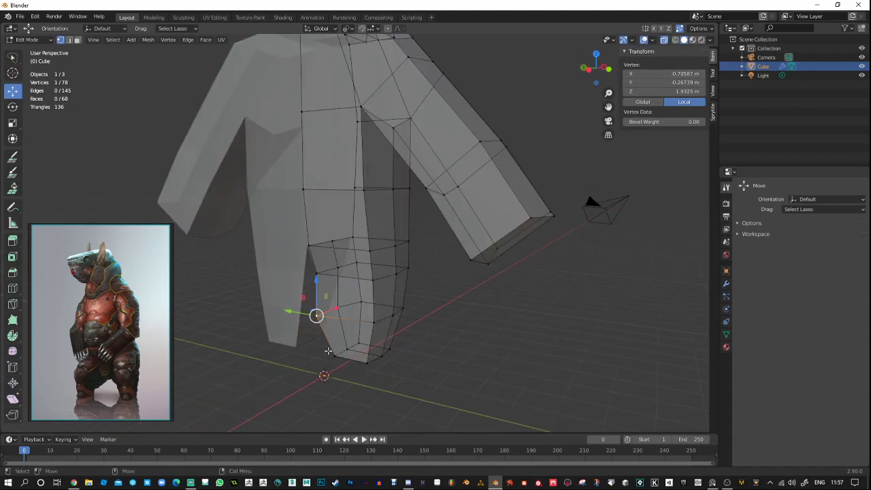
drag(316, 315, 325, 319)
middle_drag(326, 320, 445, 317)
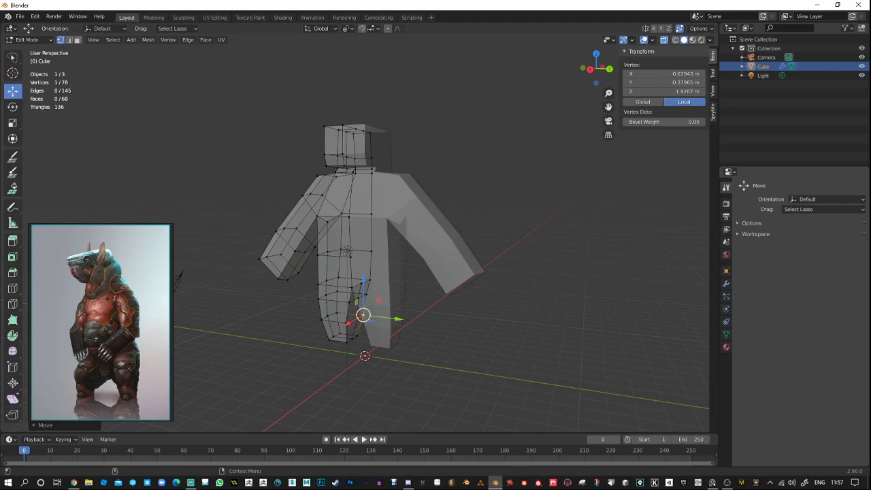
key(alt+Tab)
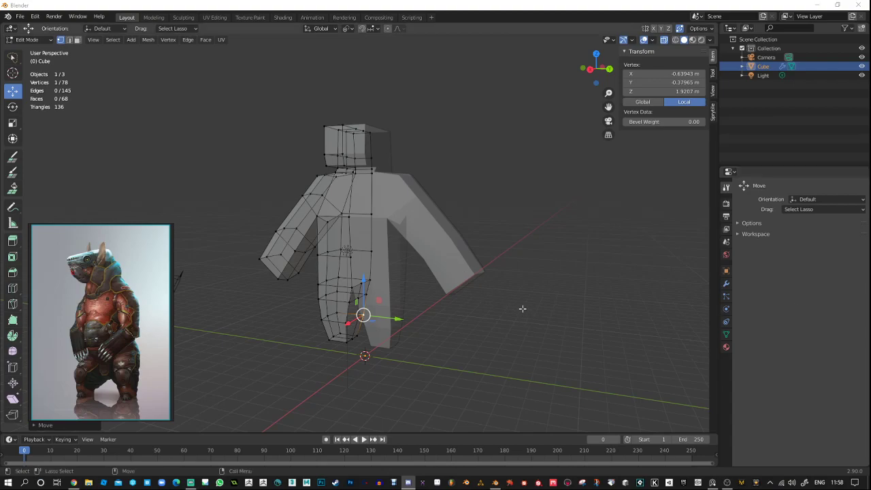
Clear the selection and knife a cut from the inner top of the leg up the front of the torso to the neck base.
mouse_move(494, 307)
mouse_down()
mouse_move(554, 312)
mouse_move(453, 315)
mouse_up()
mouse_move(453, 315)
middle_down()
mouse_move(461, 344)
mouse_move(453, 333)
mouse_move(507, 338)
mouse_move(515, 323)
mouse_move(455, 322)
mouse_move(461, 334)
mouse_move(496, 346)
mouse_move(516, 343)
mouse_move(463, 327)
mouse_move(409, 340)
mouse_move(430, 334)
mouse_move(367, 289)
mouse_move(415, 298)
middle_up()
scroll(311, 198, up, 1)
scroll(351, 249, up, 2)
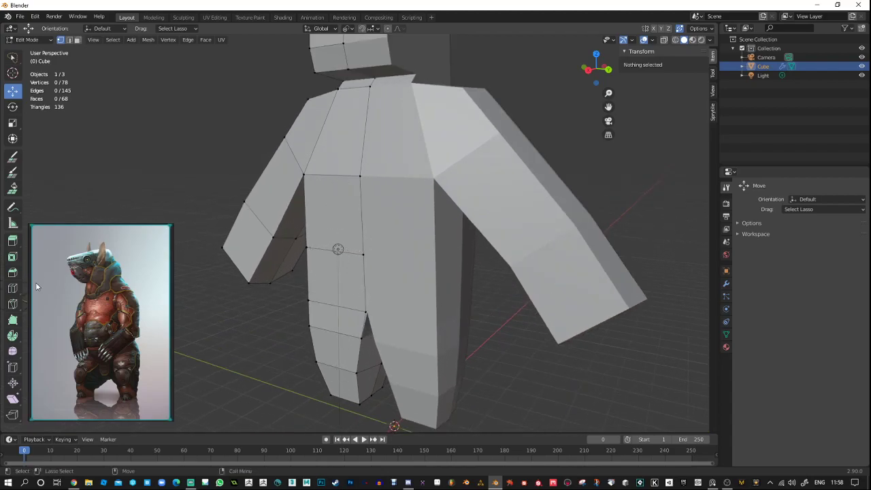
click(12, 304)
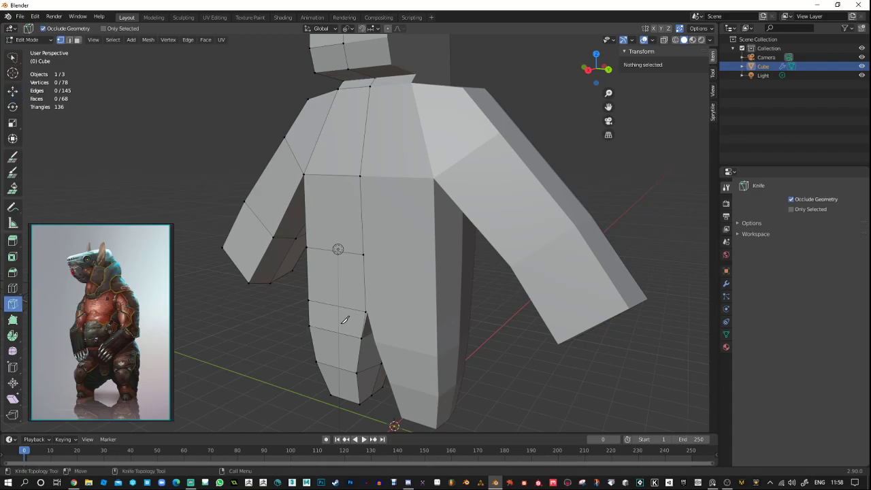
click(361, 338)
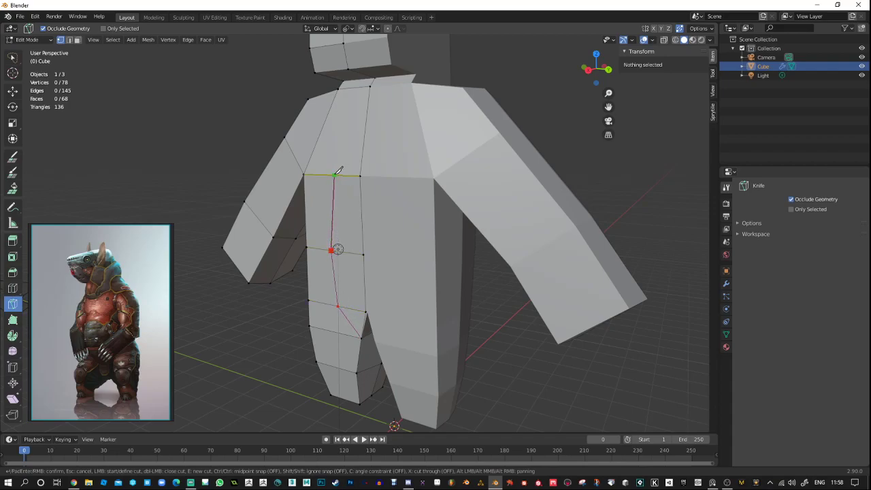
click(370, 83)
key(Return)
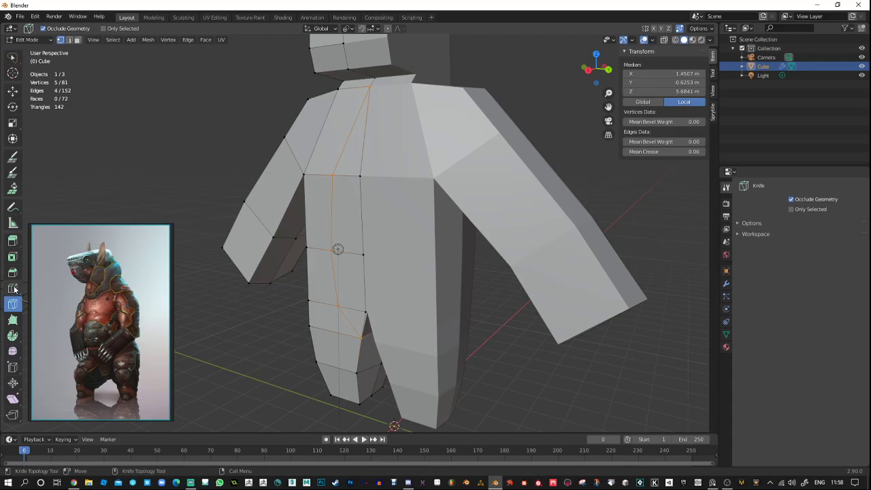
In edge select mode, select the two vertical belly edges and move them forward along X to a median of about 1.79 m.
click(69, 40)
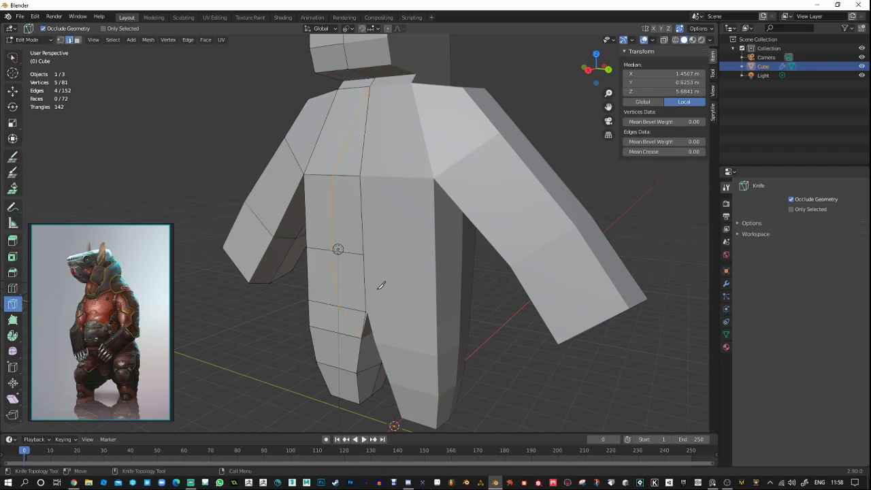
key(w)
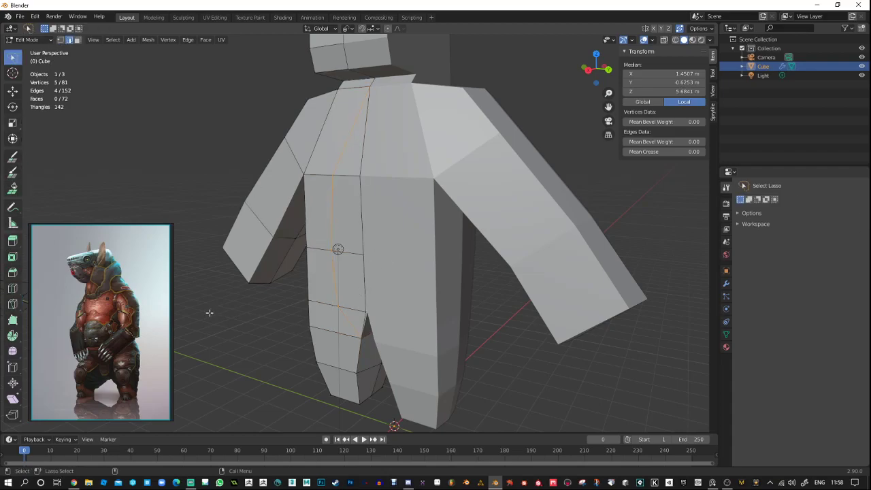
click(350, 289)
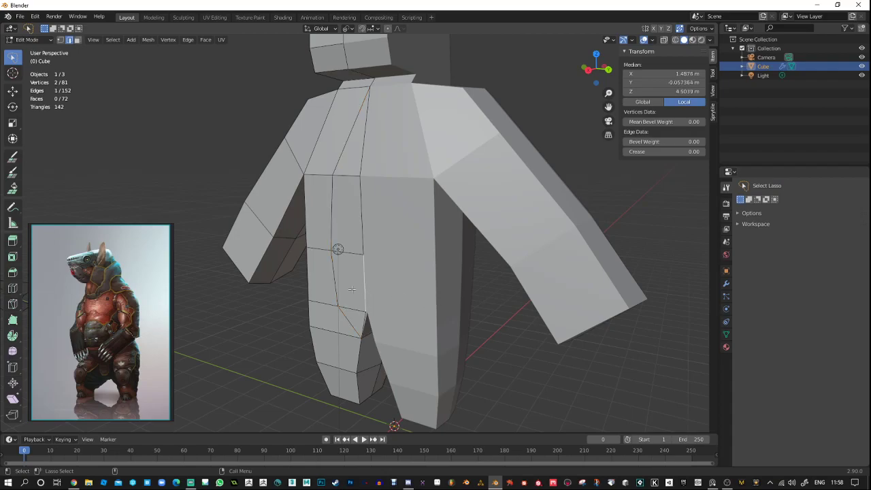
shift+click(333, 275)
middle_drag(332, 275, 330, 320)
key(shift+space)
key(g)
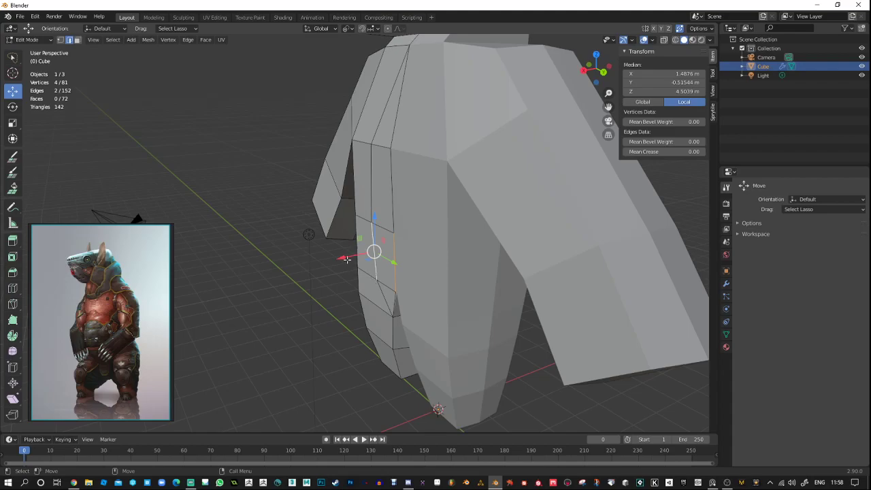
drag(347, 259, 331, 259)
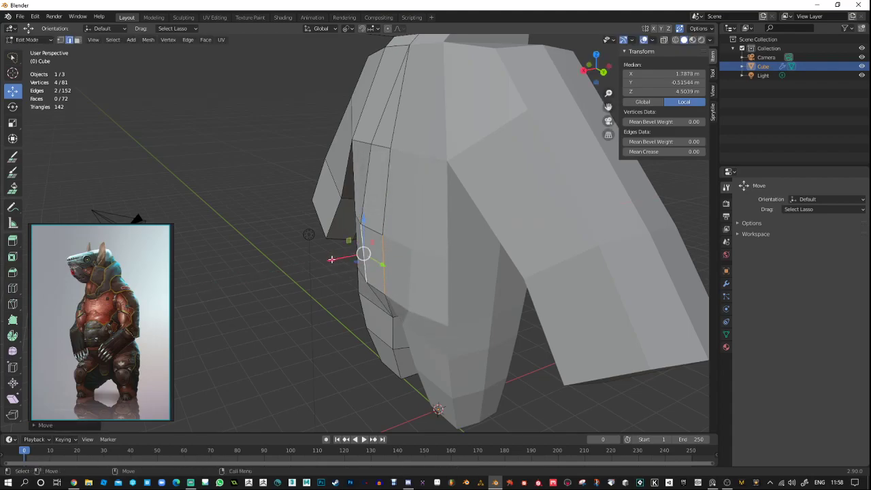
middle_drag(331, 259, 365, 381)
Adjust the back and front edges at the hand end, placing the front edge's median at about X 1.0 m, Z 4.13 m.
click(359, 294)
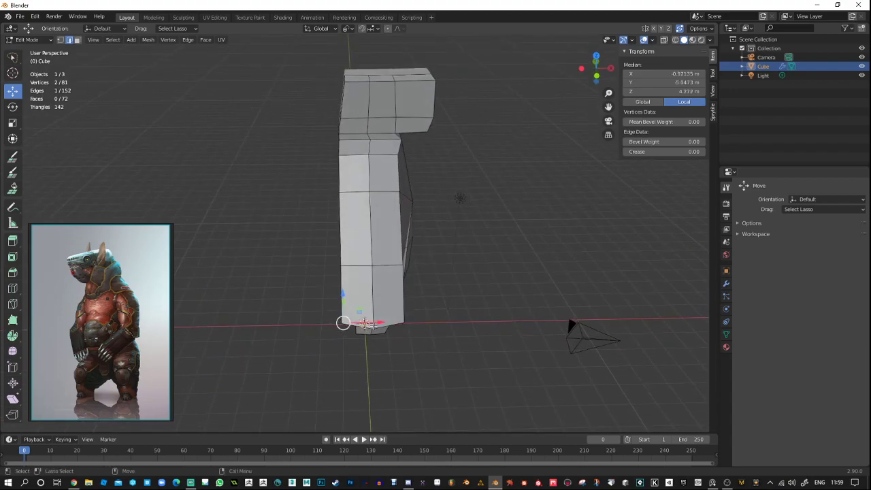
drag(345, 323, 352, 301)
middle_drag(468, 367, 422, 345)
middle_drag(377, 323, 399, 361)
drag(398, 361, 391, 333)
middle_drag(391, 333, 292, 319)
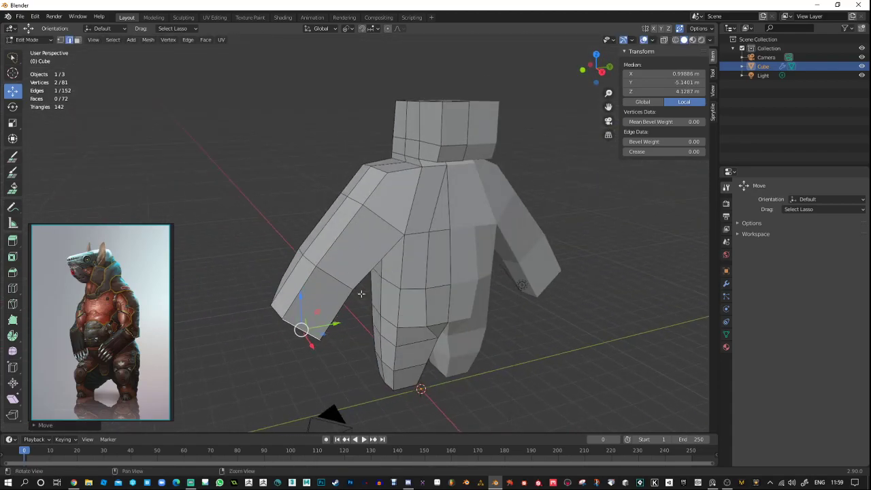
Knife a cut from the top of the shoulder across the front of the chest to the body's centre line.
middle_drag(403, 270, 384, 155)
scroll(367, 232, up, 1)
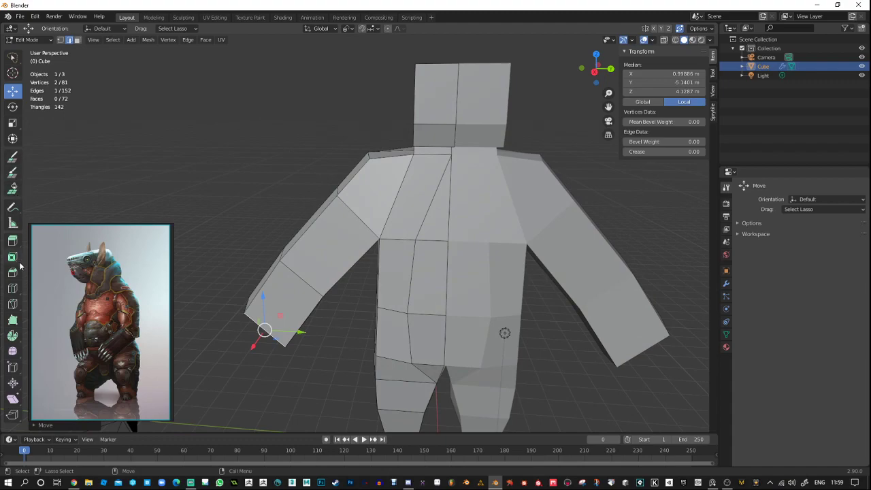
click(14, 305)
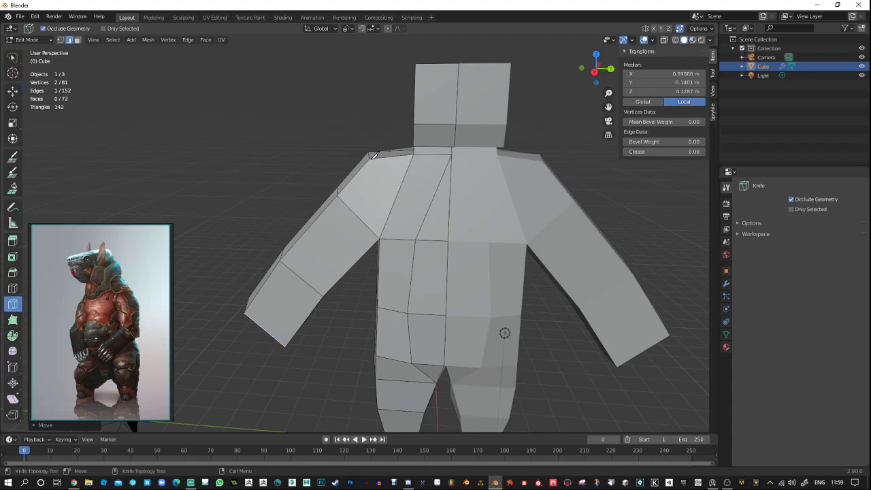
click(371, 156)
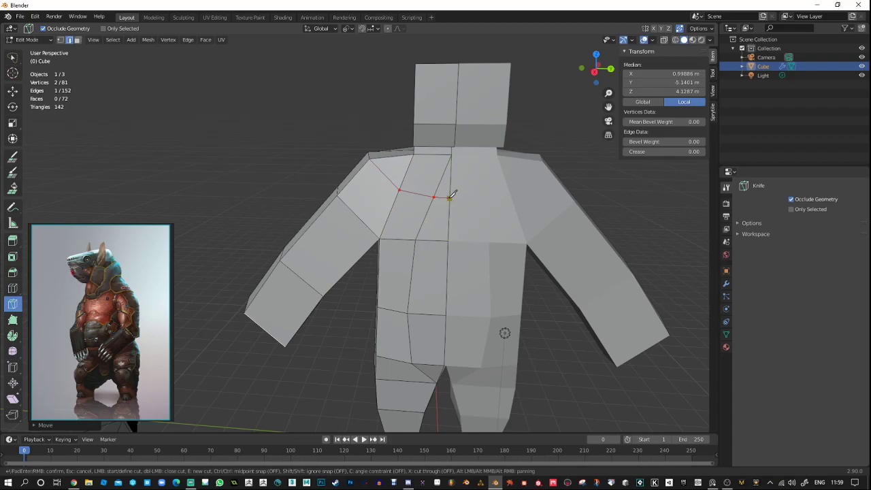
key(Return)
Knife a matching cut from the top of the shoulder across the upper back to the body's centre line.
middle_drag(334, 241, 309, 174)
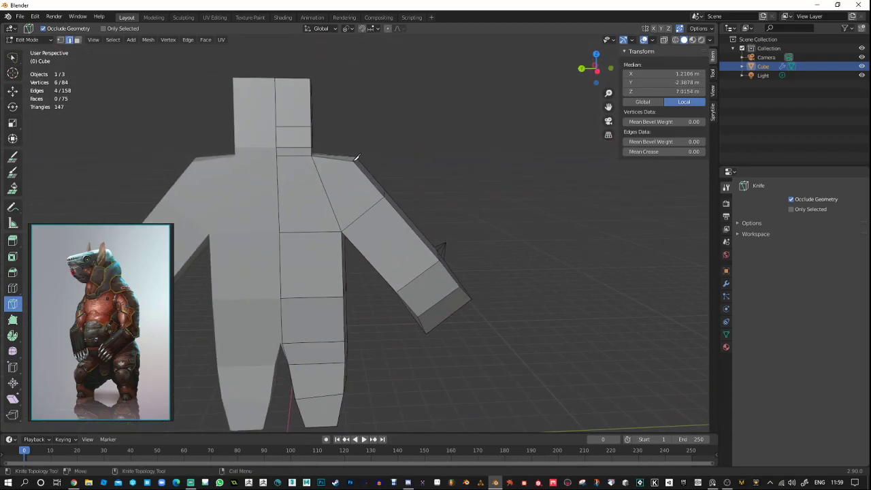
click(353, 161)
click(326, 188)
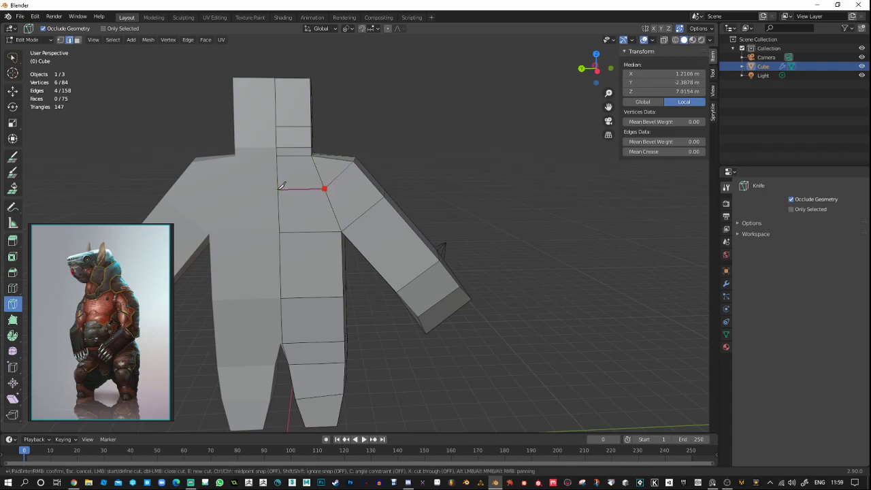
click(279, 189)
key(Return)
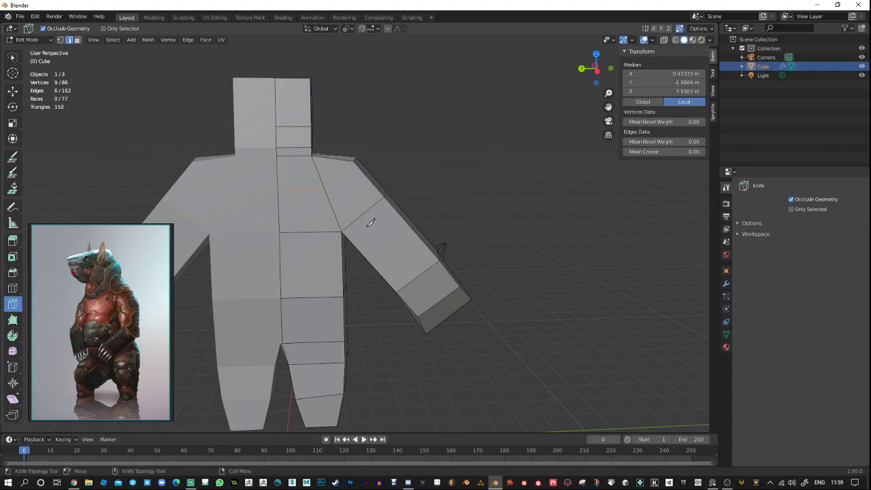
Add a single loop cut around the upper arm between the shoulder and the elbow.
click(12, 287)
click(406, 236)
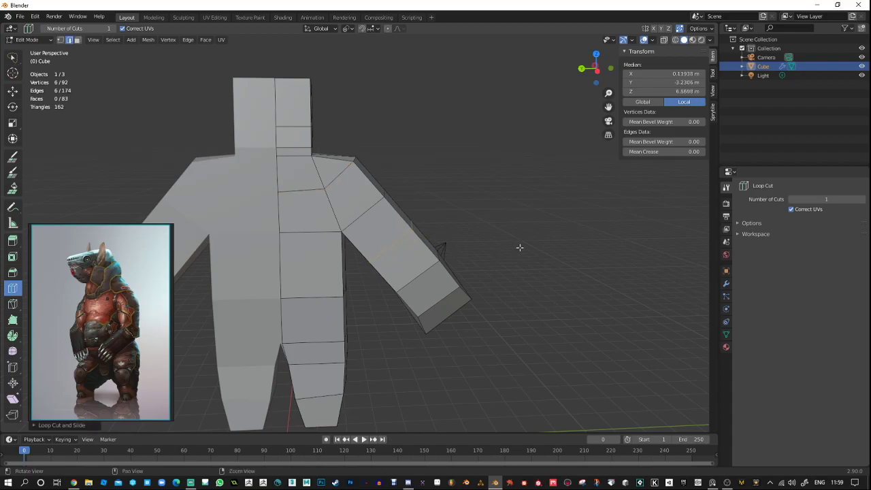
middle_drag(519, 247, 319, 261)
scroll(320, 260, up, 2)
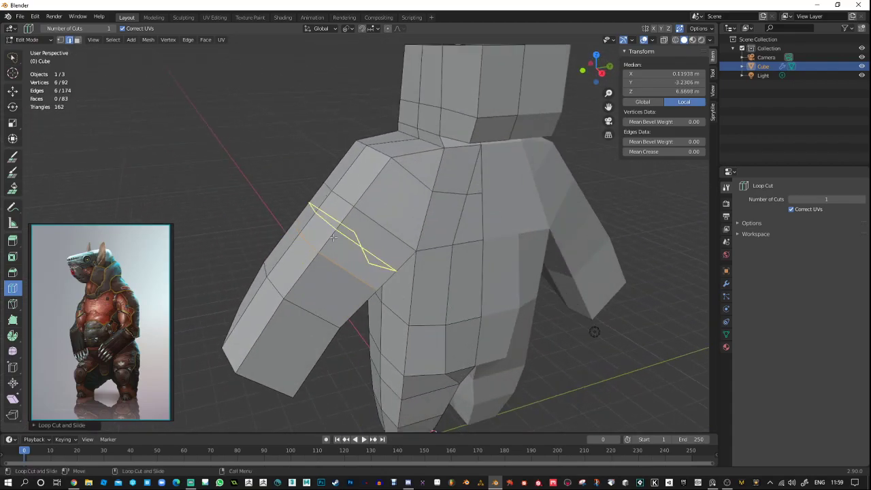
Add two more loop cuts around the upper arm above the elbow and slide the lowest loop up towards its neighbours.
click(323, 245)
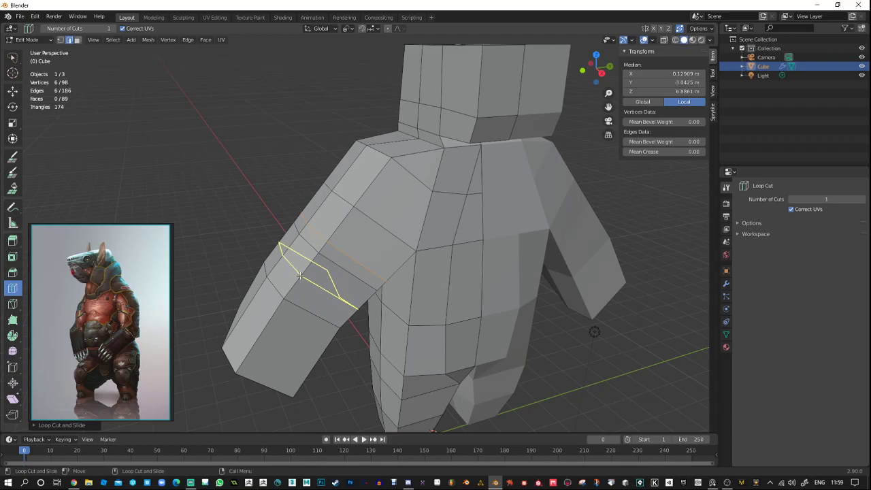
click(299, 275)
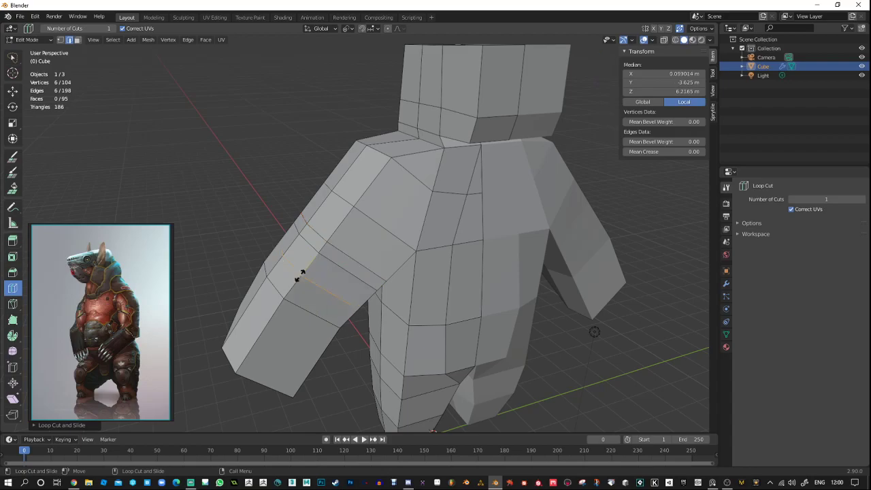
mouse_move(299, 274)
mouse_down()
mouse_move(313, 255)
mouse_move(310, 263)
mouse_up()
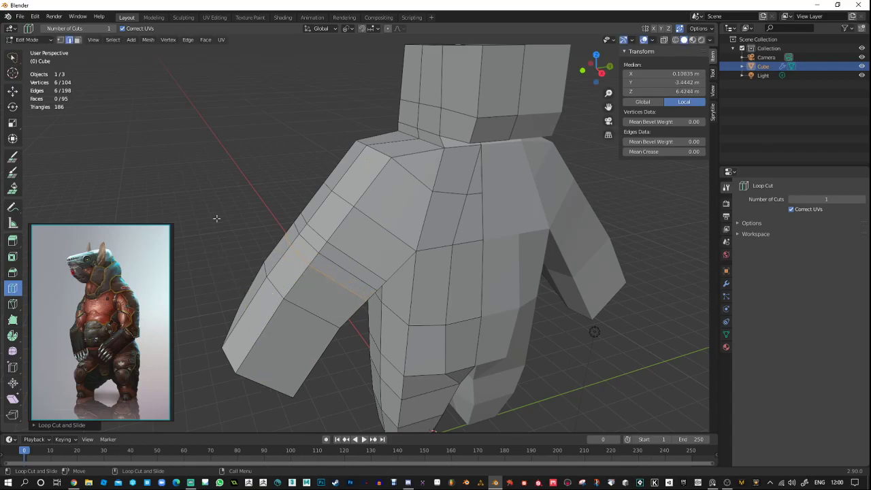
middle_drag(231, 224, 319, 260)
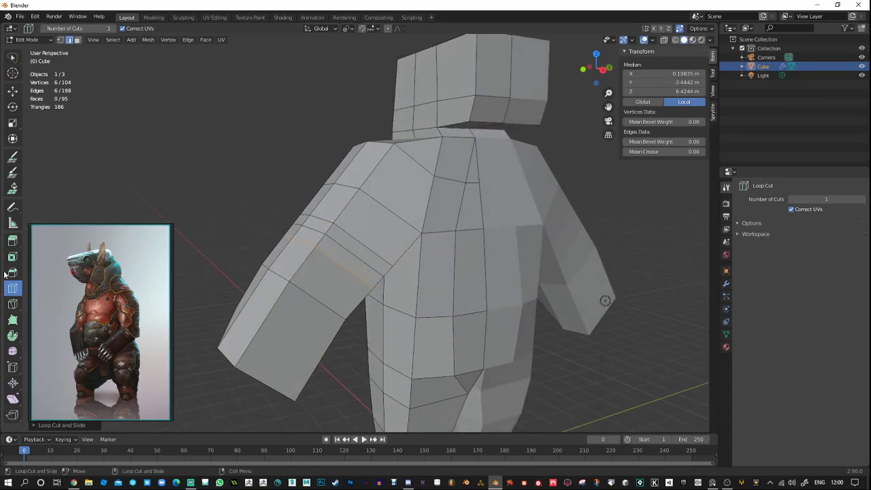
Switch to vertex selection and show the Auto Merge setting with its threshold in the Edit Mode transform options.
click(710, 30)
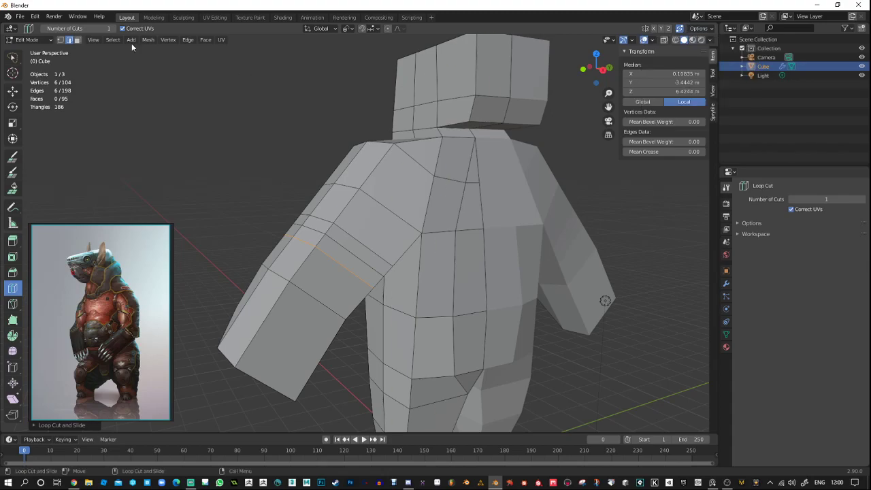
click(61, 39)
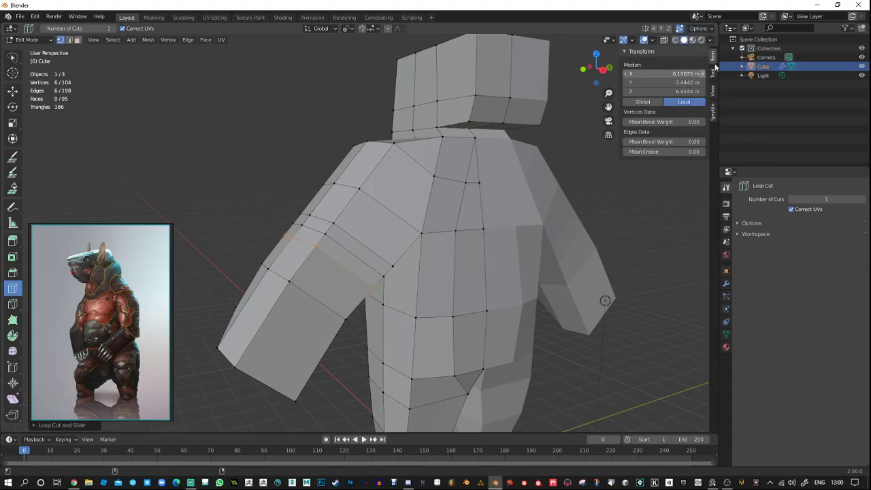
click(704, 31)
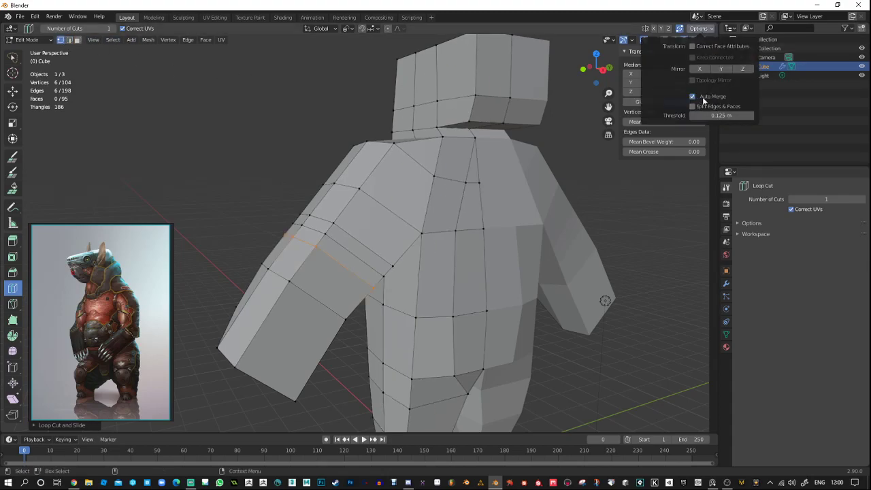
Check the transform options in Object Mode for comparison, return to Edit Mode, and revisit the mesh editing options there.
click(49, 39)
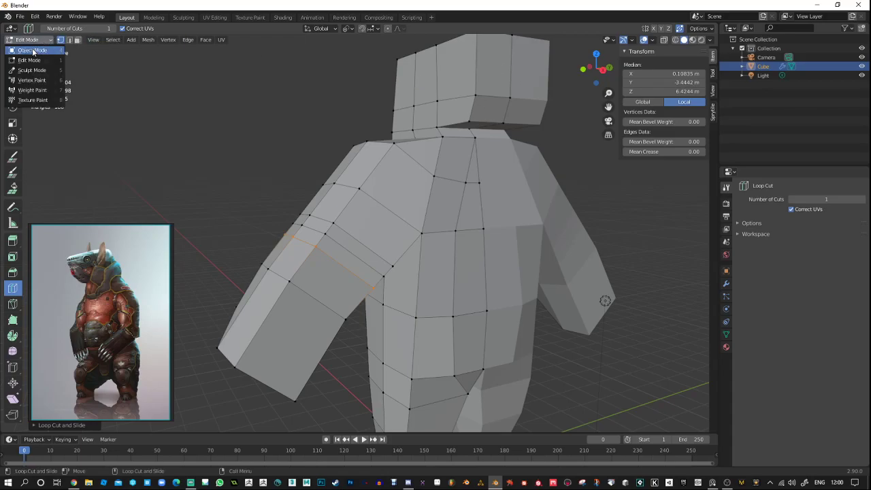
click(30, 55)
click(705, 28)
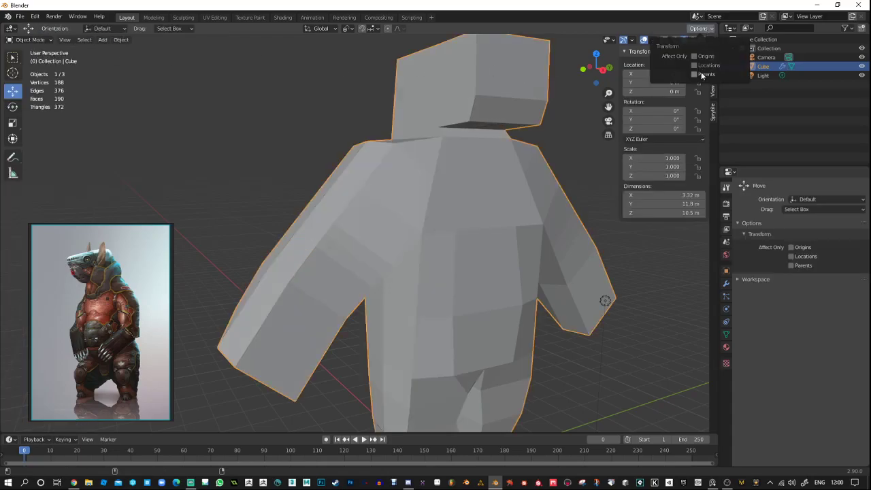
click(43, 39)
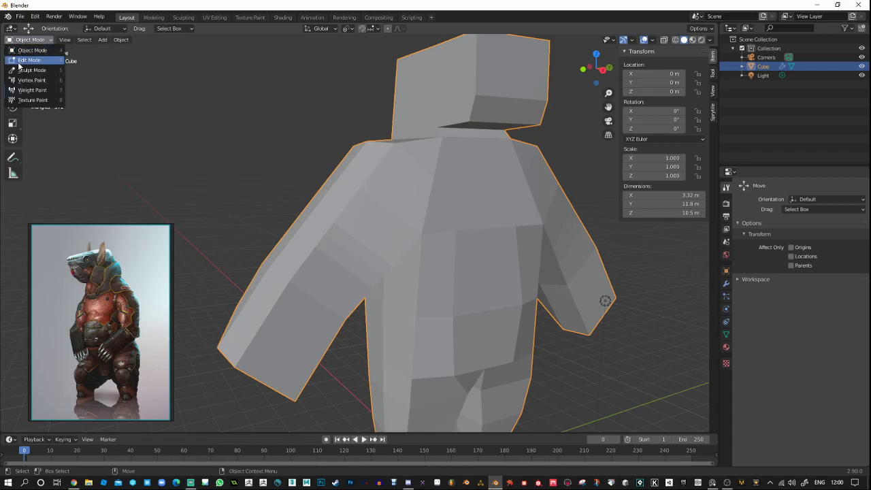
click(23, 62)
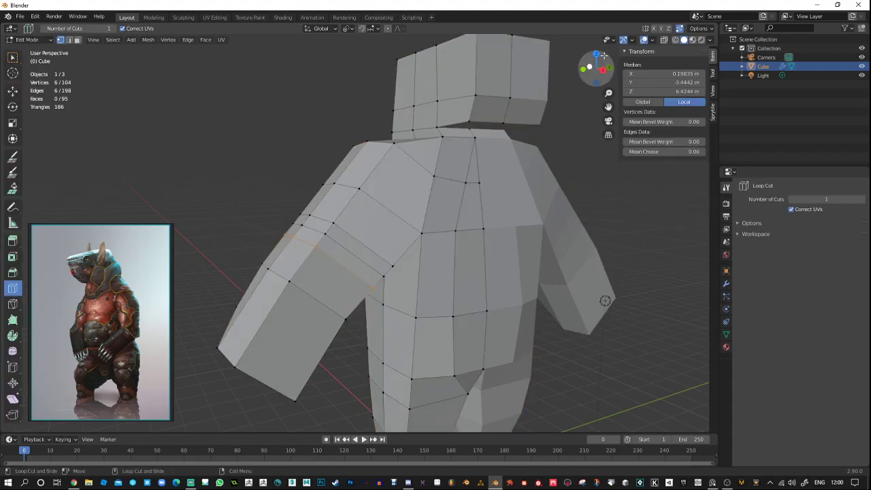
click(700, 29)
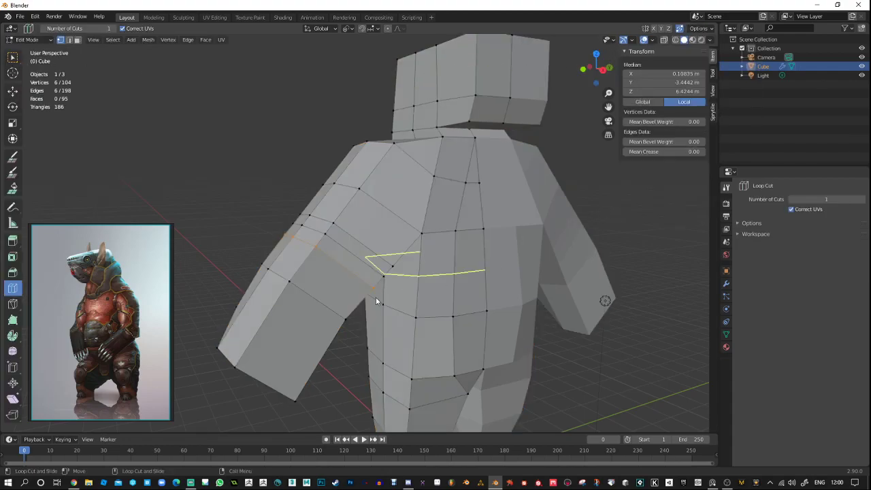
Move the lowest upper-arm loop's vertex along the arm's edge onto the adjacent loop's vertex to auto-merge them.
middle_drag(255, 227, 303, 246)
click(303, 249)
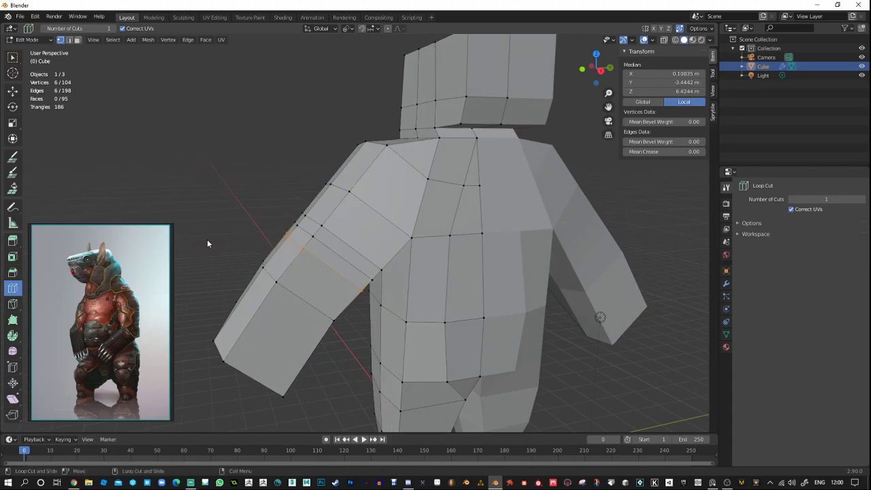
click(13, 92)
mouse_move(304, 245)
mouse_down()
mouse_move(305, 254)
mouse_move(311, 238)
mouse_up()
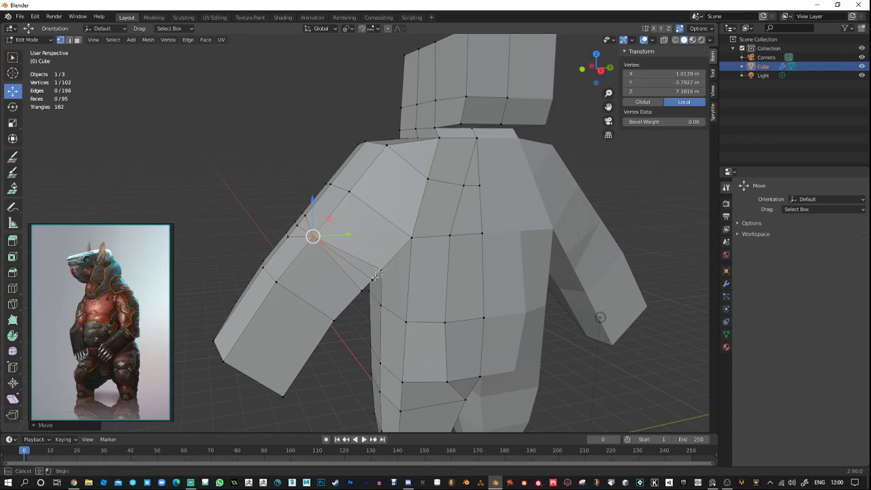
Merge the stray vertices under the upper arm near the armpit into their neighbouring vertices.
shift+click(376, 274)
click(348, 335)
click(382, 271)
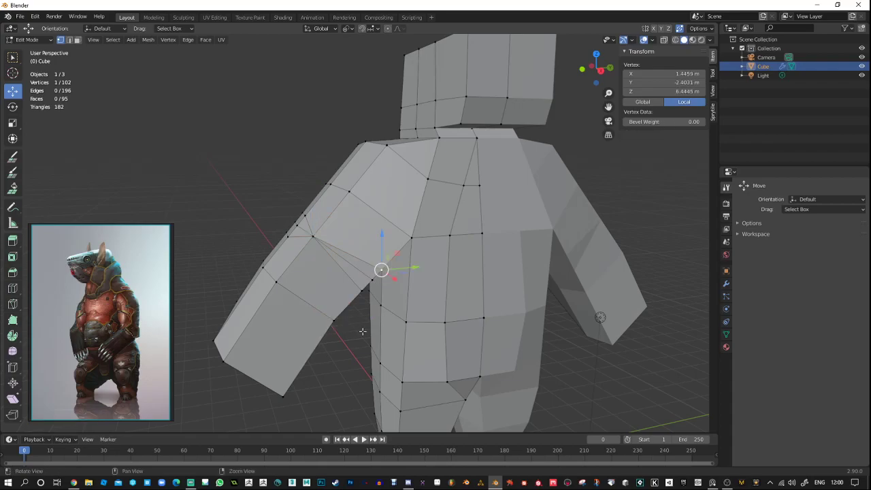
middle_drag(361, 331, 329, 350)
mouse_move(350, 264)
mouse_down()
mouse_move(331, 283)
mouse_move(346, 276)
mouse_up()
click(331, 284)
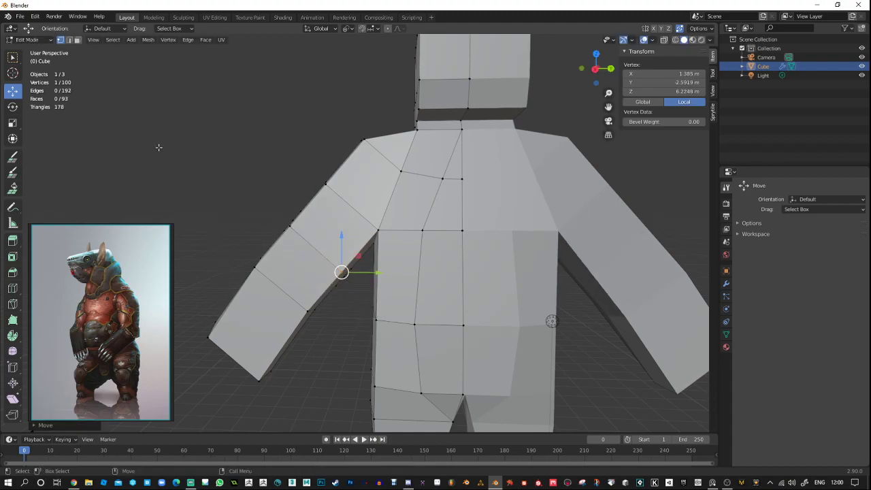
Turn on X-ray display, box-select all vertices of the modelled half of the body, and clear the selection.
scroll(159, 148, down, 2)
scroll(159, 147, down, 1)
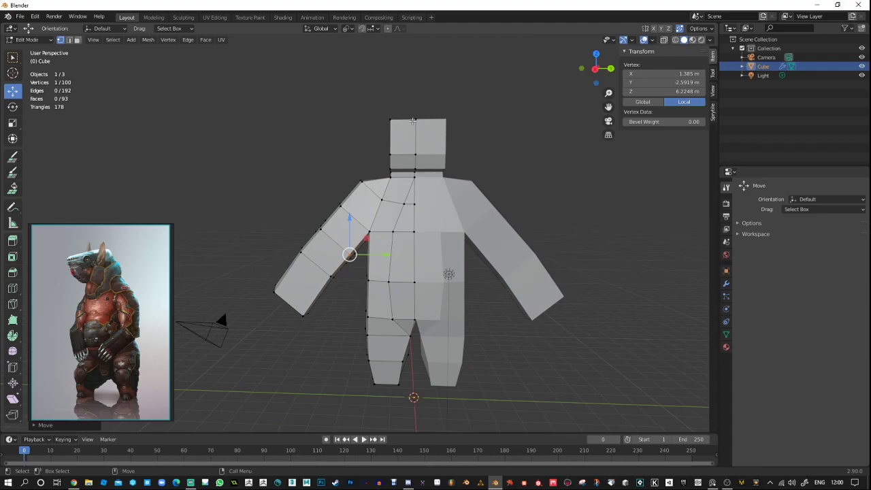
drag(224, 85, 431, 426)
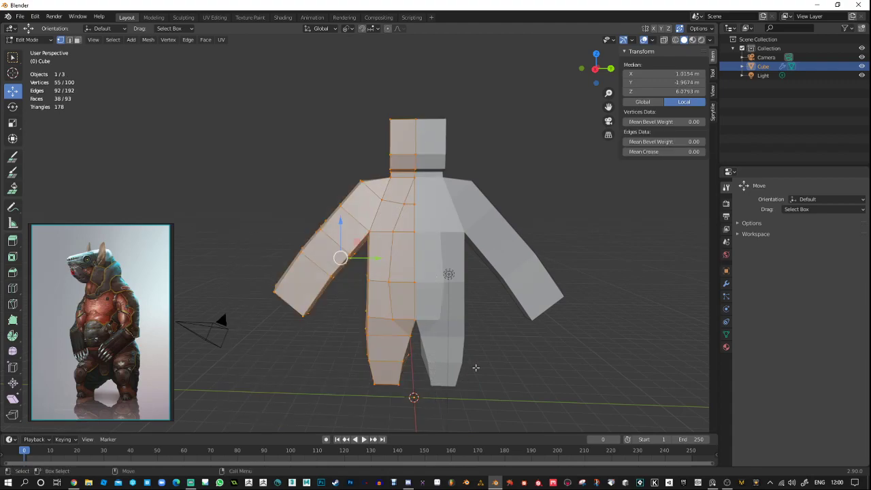
click(520, 352)
drag(261, 98, 445, 437)
click(664, 40)
drag(257, 90, 428, 397)
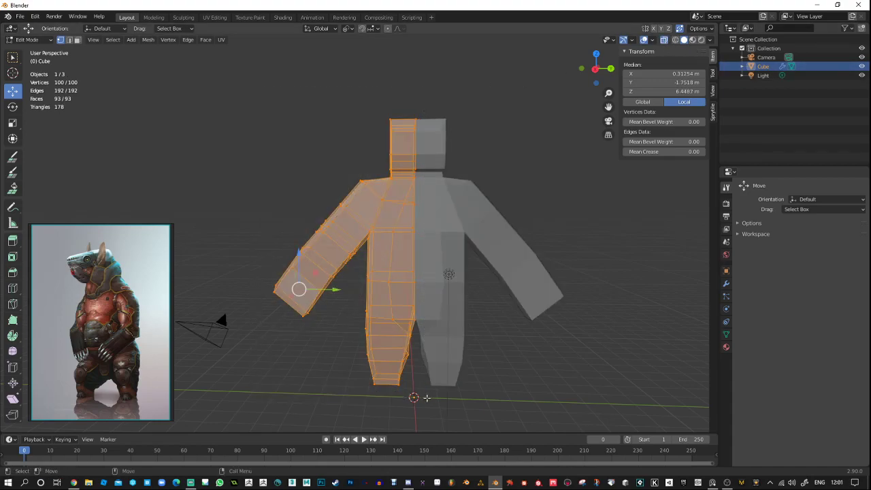
click(543, 369)
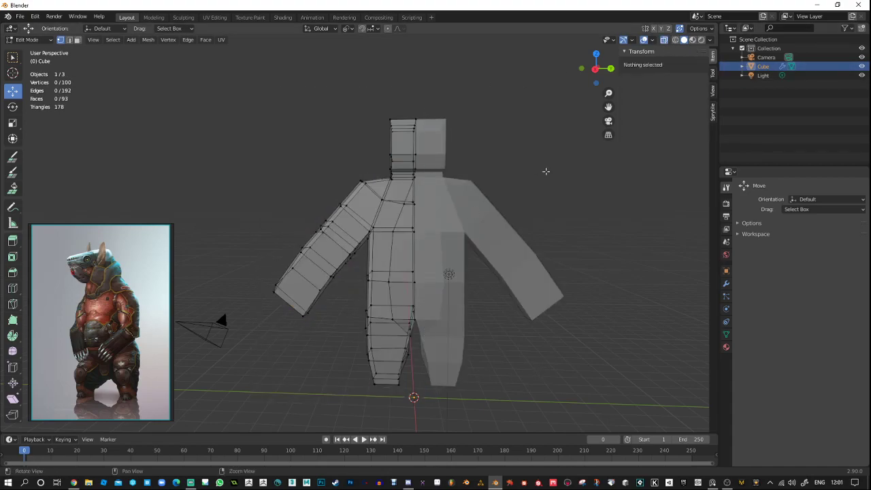
Start saving the file, create a folder named BlenderLearning on the desktop, and open it.
middle_drag(544, 170, 626, 182)
key(ctrl+s)
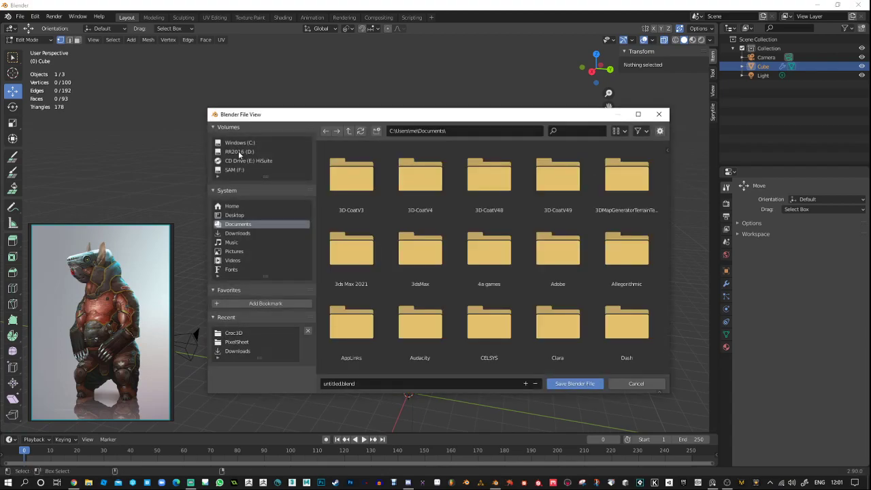
scroll(476, 286, down, 1)
scroll(472, 278, up, 1)
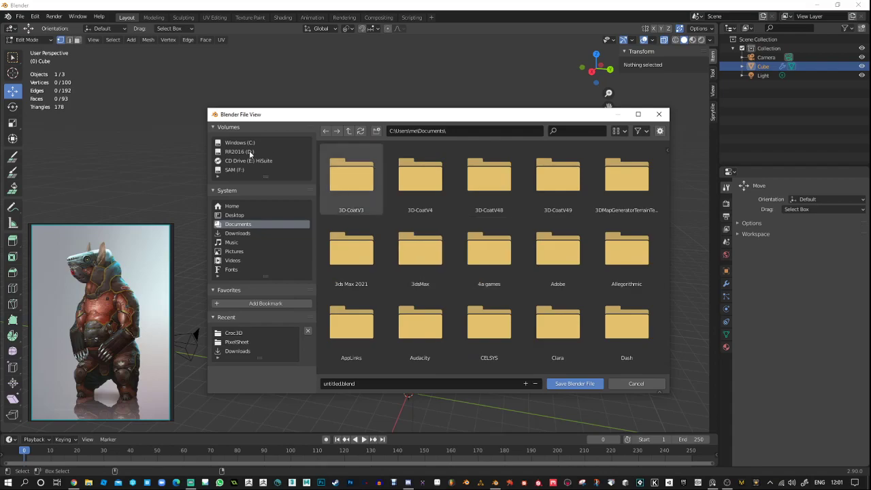
click(245, 215)
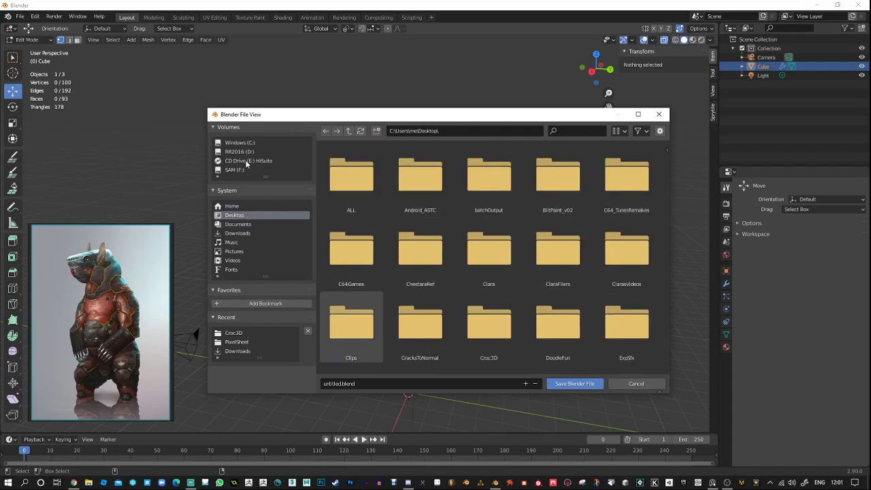
click(376, 131)
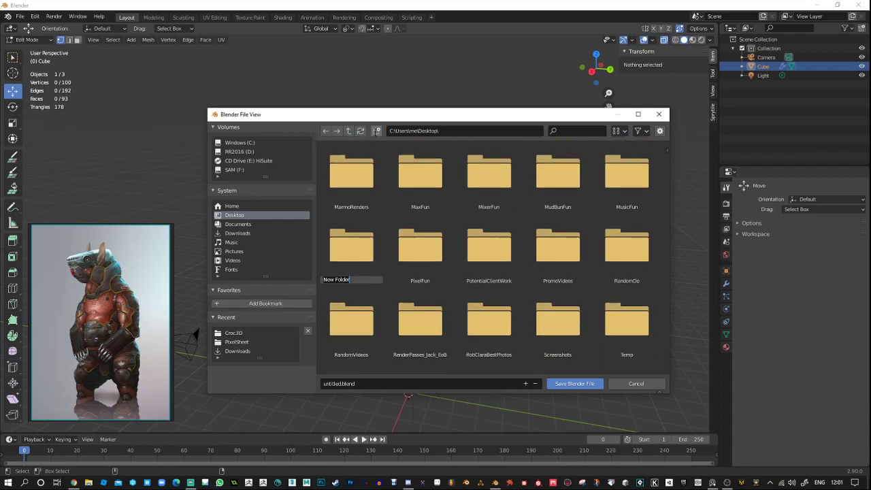
text(Blad)
key(BackSpace)
text(nderLearning)
key(Return)
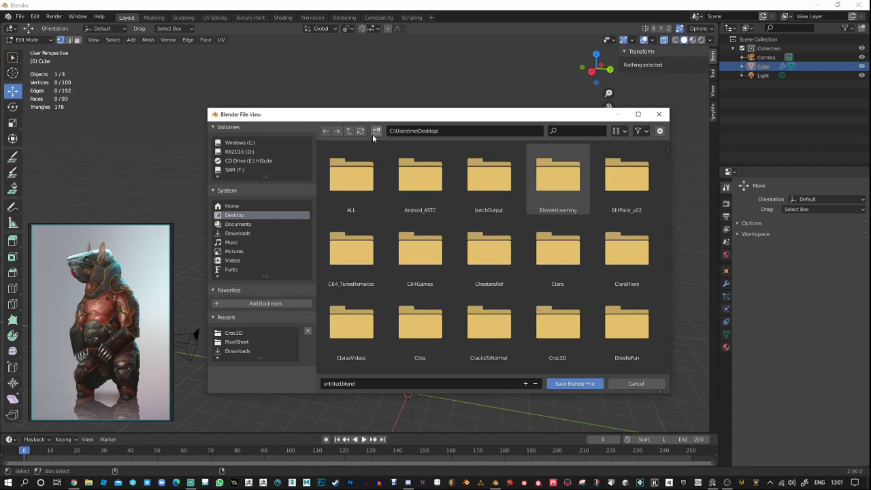
double_click(574, 168)
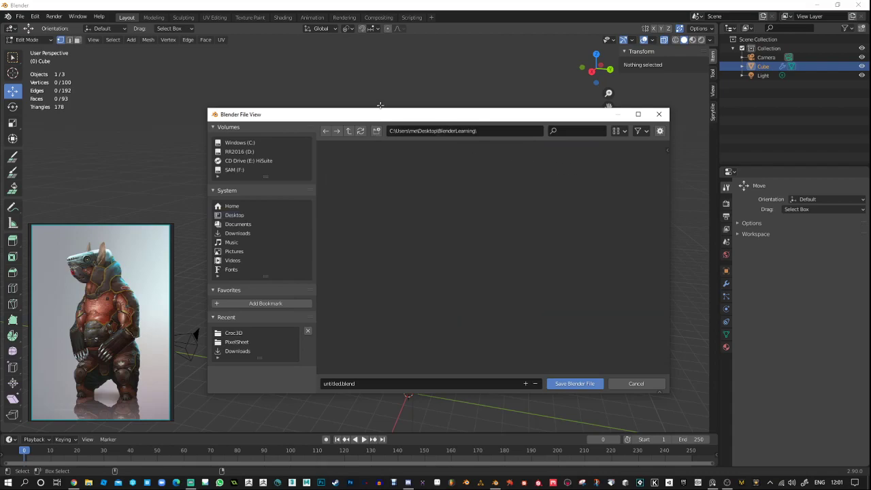
Create a RhinoDude subfolder inside BlenderLearning and save the scene as untitled.blend in BlenderLearning.
click(376, 132)
text(Rhi)
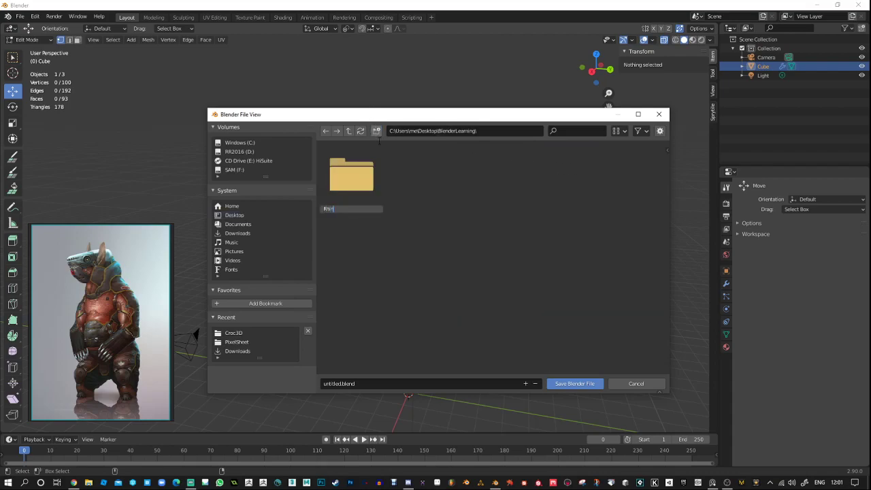
text(noDude)
key(Return)
key(Return)
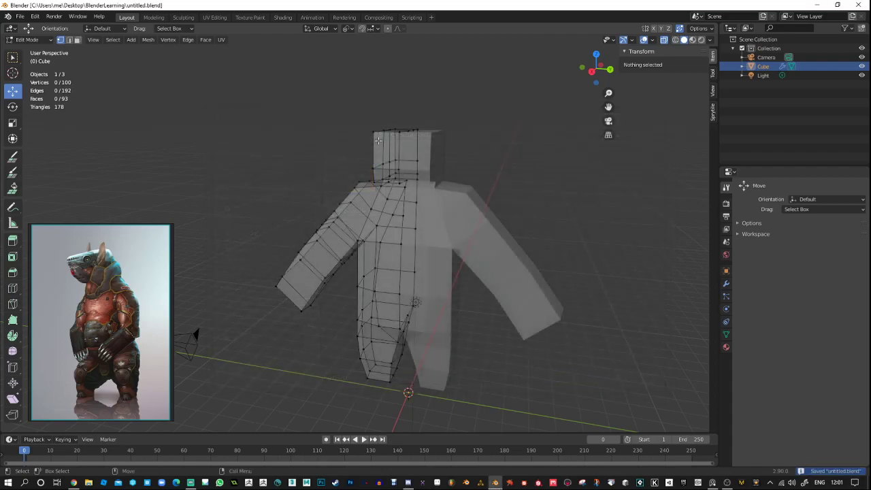
Start a Save As and delete untitled.blend from the BlenderLearning folder.
click(20, 17)
click(35, 85)
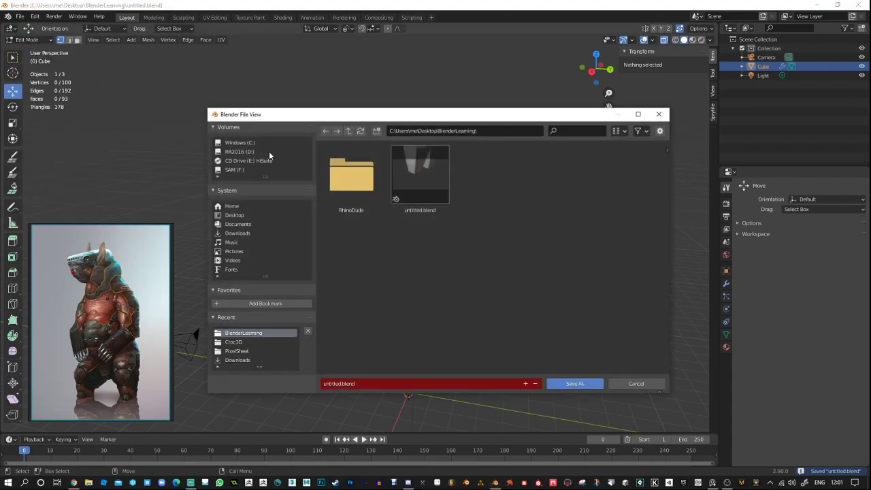
click(423, 182)
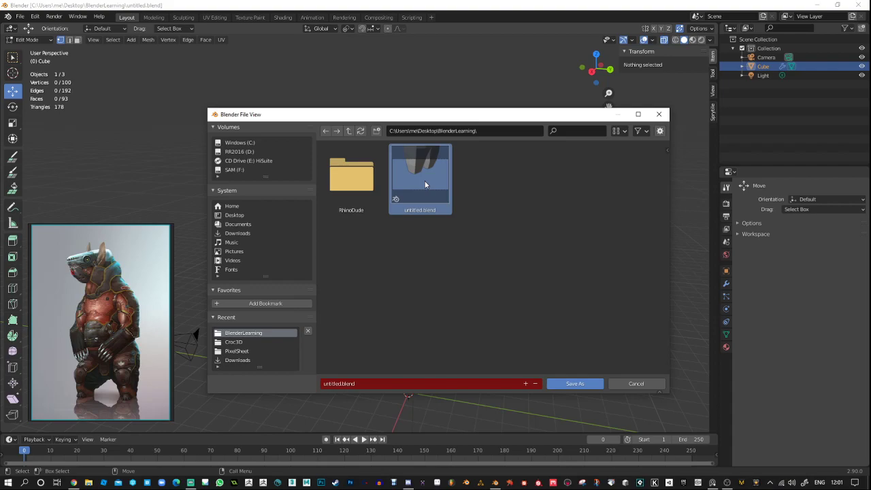
key(Delete)
click(402, 180)
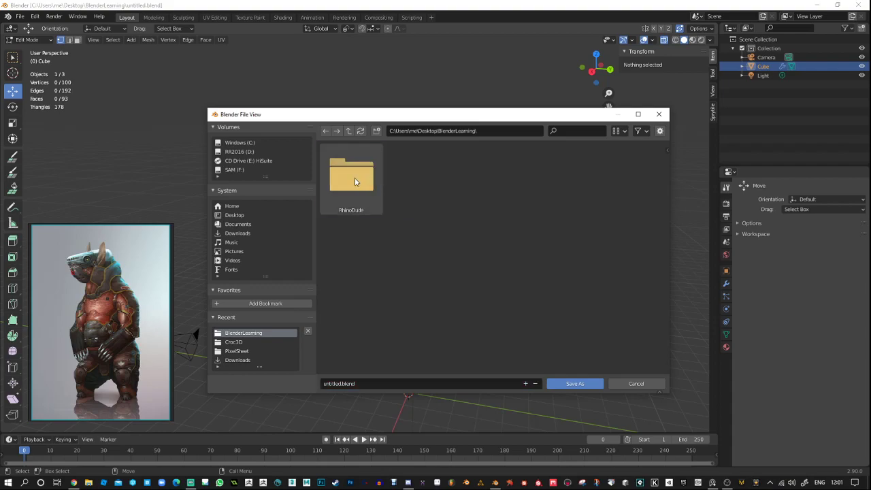
Save the scene as RhinoDude.blend inside the RhinoDude folder.
double_click(357, 178)
click(372, 383)
text(RhinoDude)
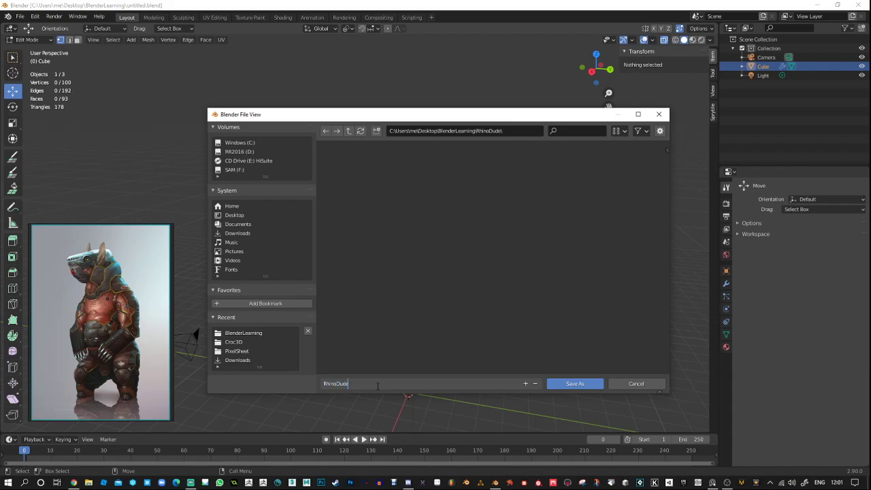
key(Return)
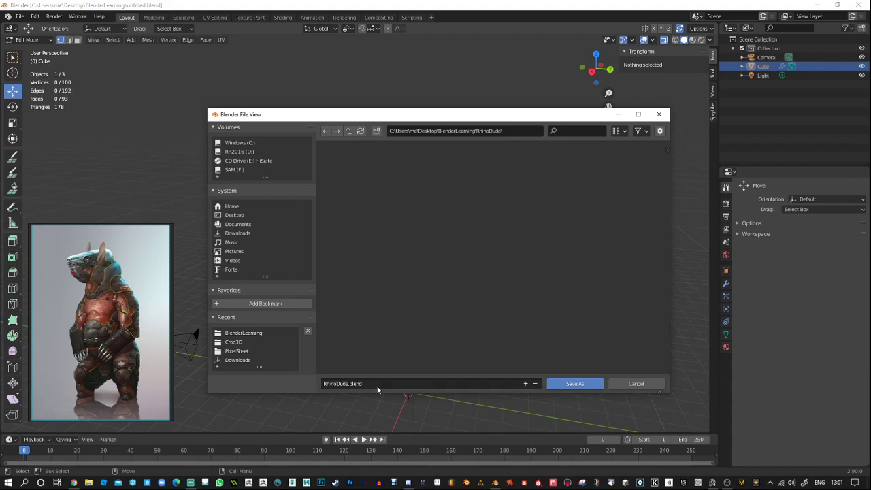
click(556, 384)
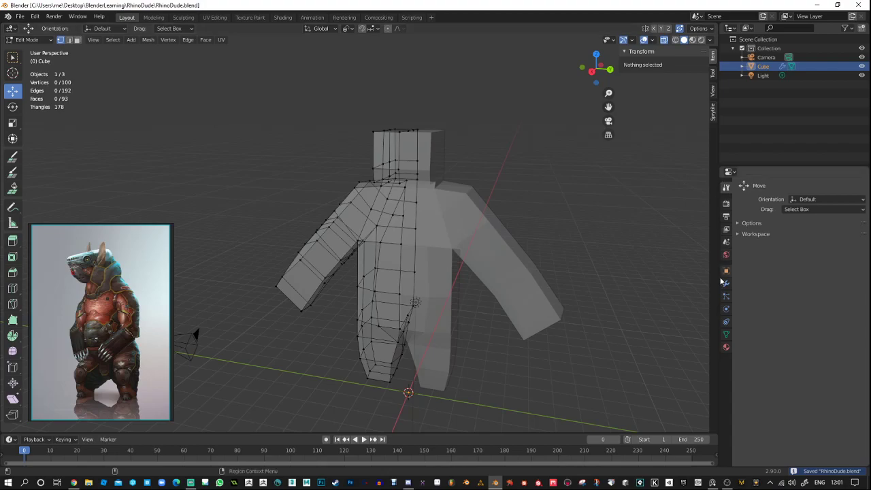
Rename the Cube object in the outliner to RhinoDude.
click(742, 66)
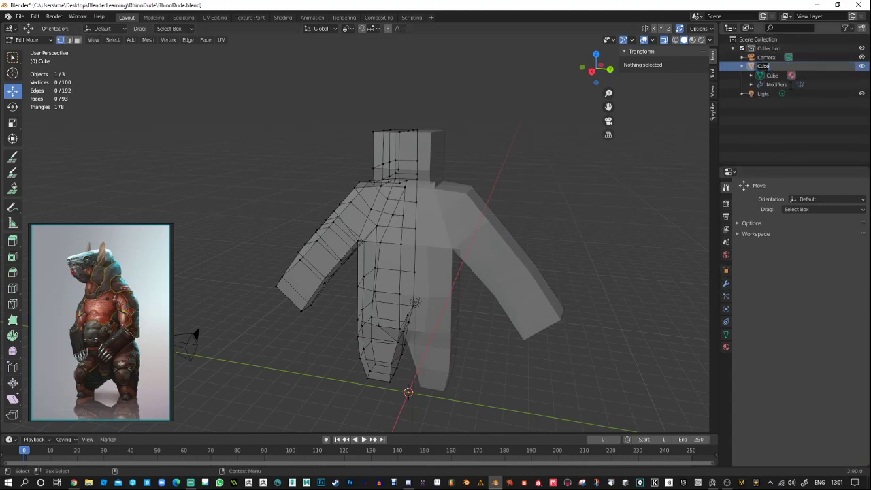
text(RhinoDude)
key(Return)
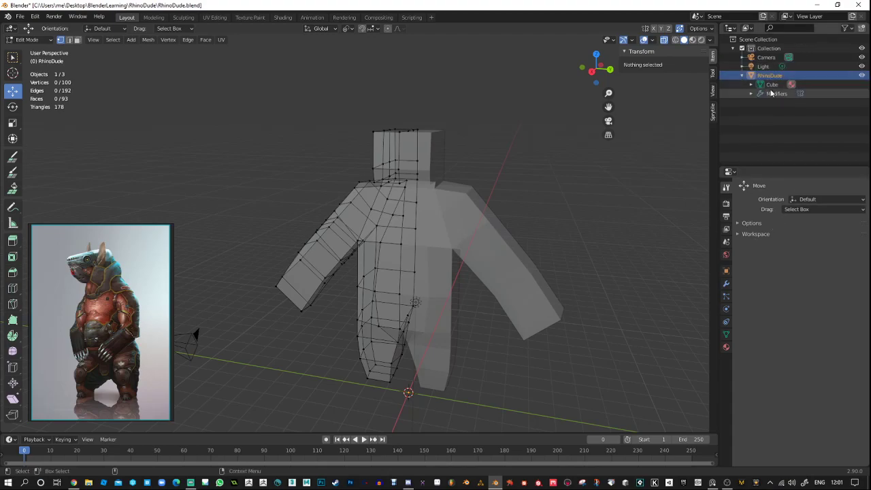
Examine the Mirror modifier's settings and the context options of the RhinoDude object and its modifiers.
click(726, 284)
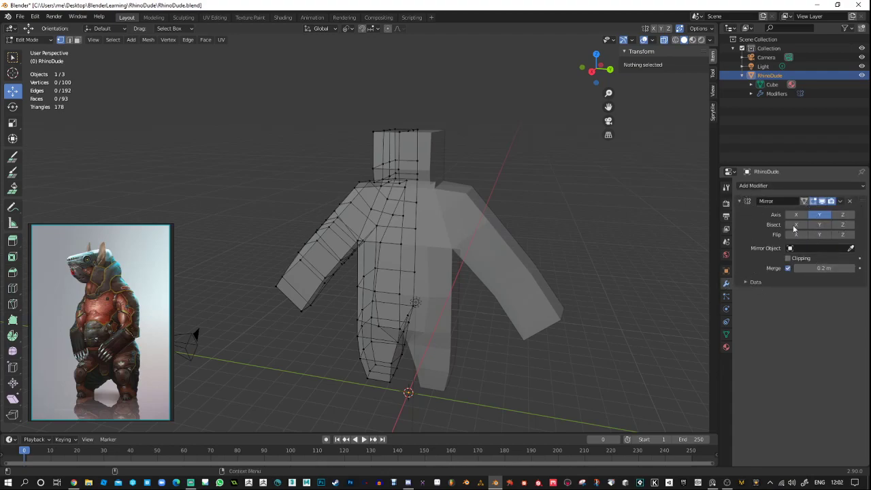
right_click(776, 76)
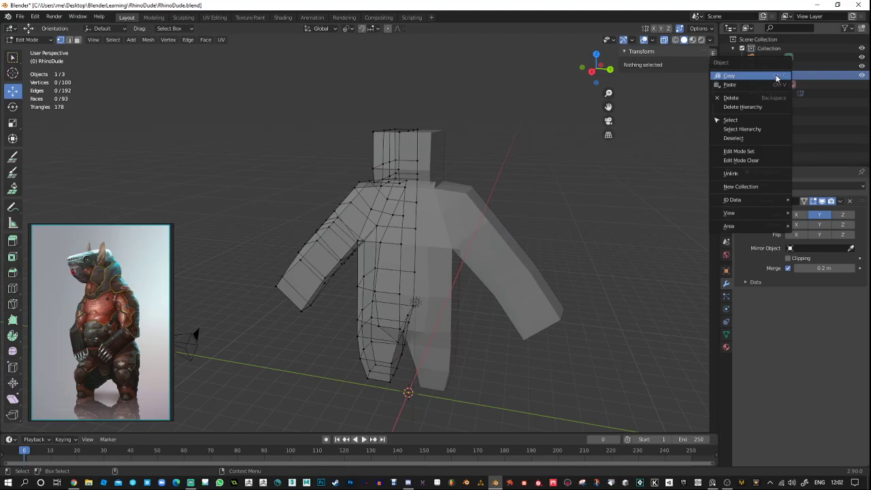
click(780, 76)
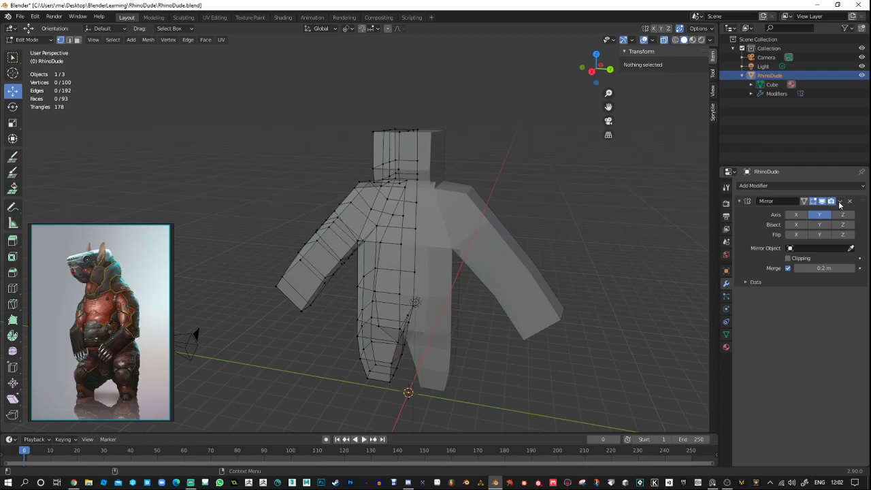
click(745, 282)
click(744, 281)
right_click(774, 97)
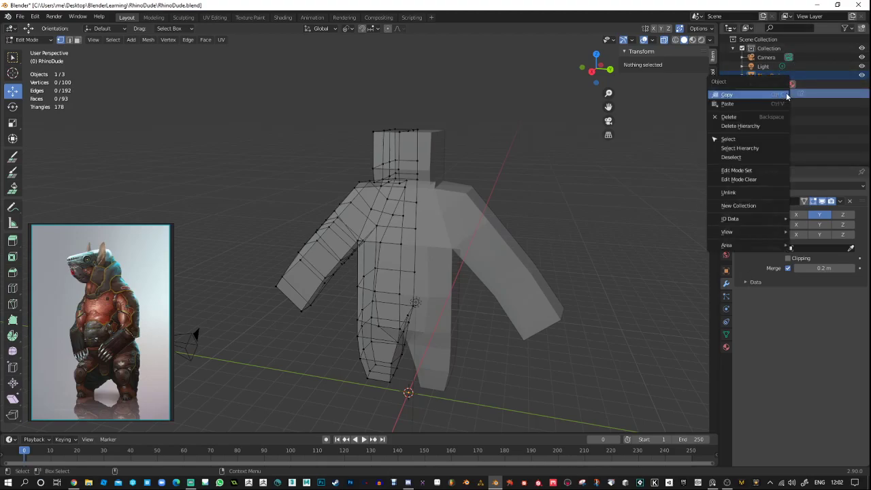
click(787, 95)
click(751, 94)
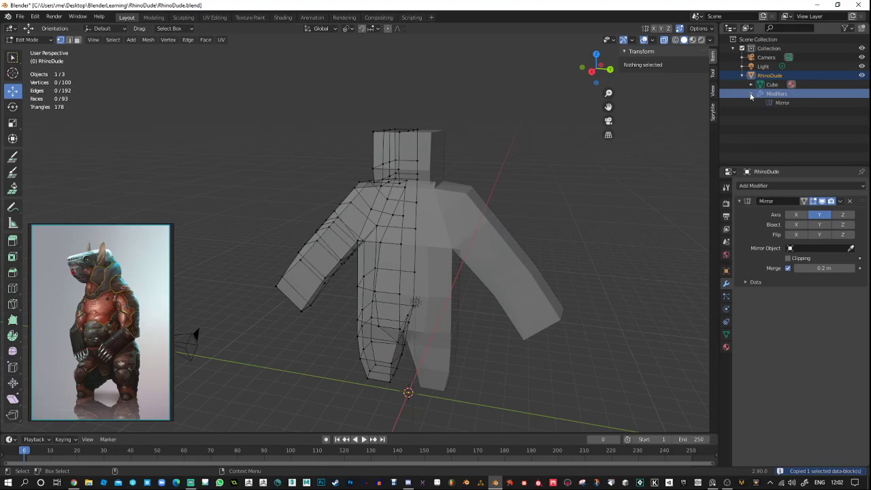
click(751, 94)
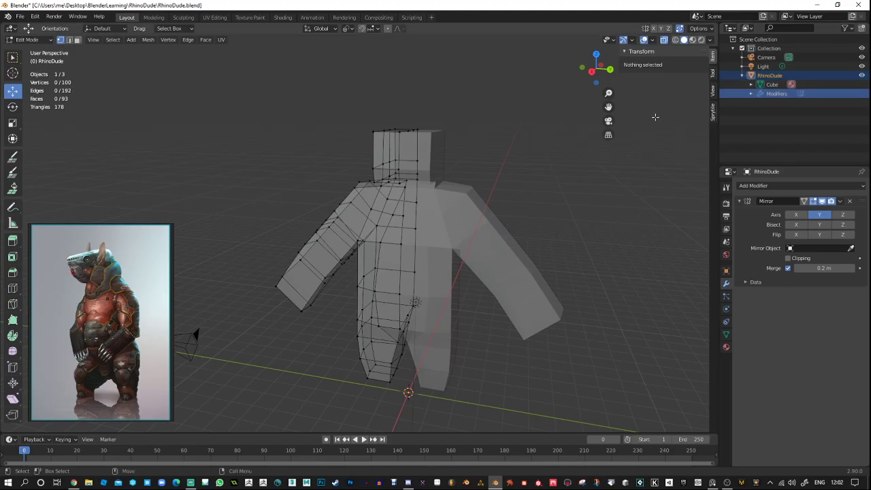
right_click(772, 74)
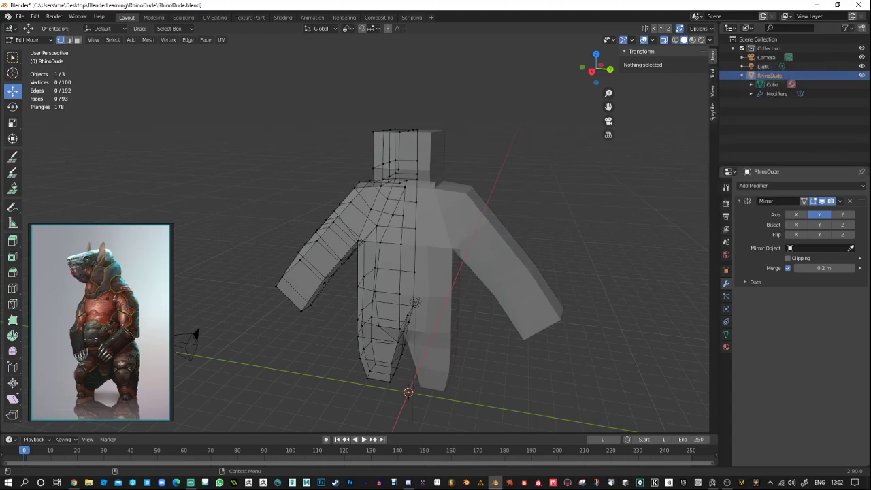
key(alt+Tab)
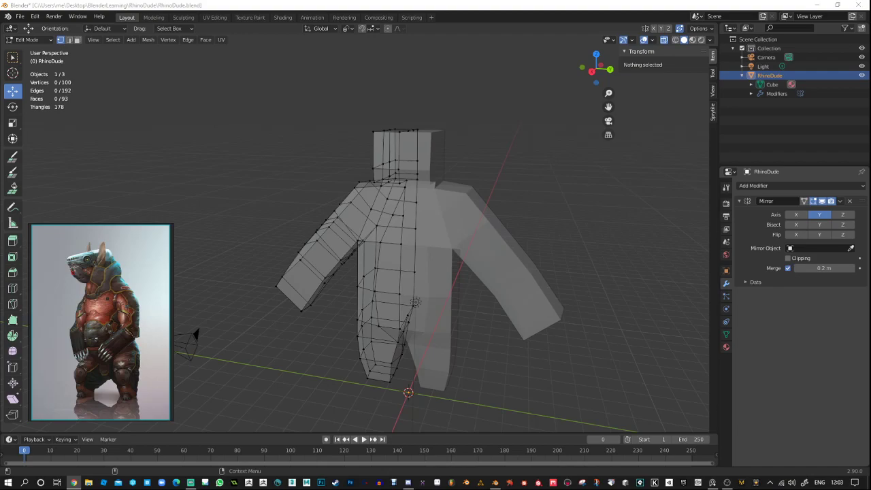
Expand RhinoDude's modifiers in the outliner and examine the context options of the Mirror entry and its Modifiers group.
click(751, 93)
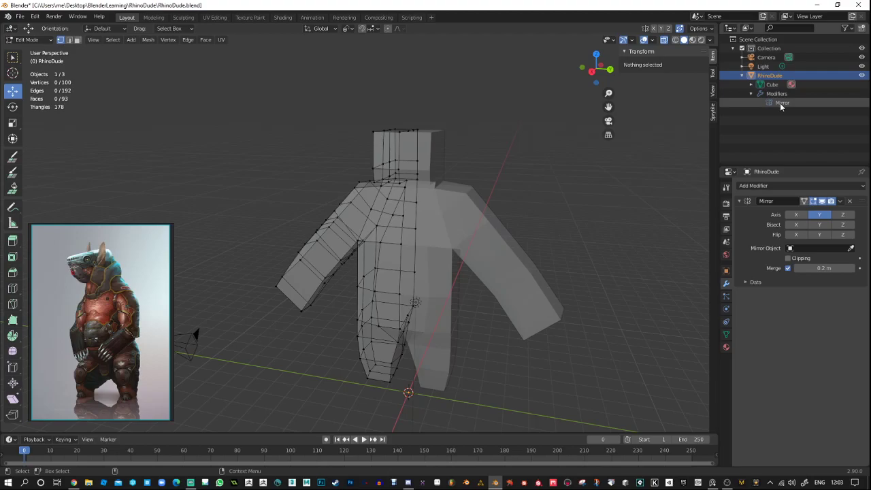
click(782, 104)
right_click(794, 104)
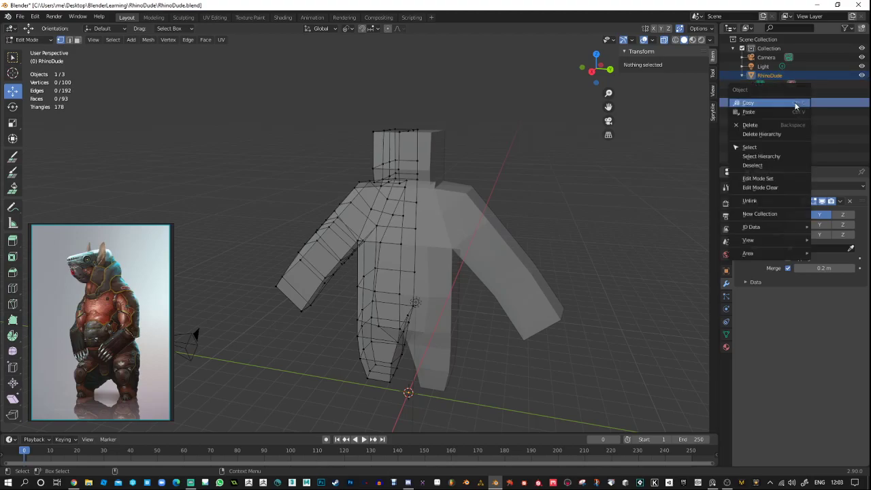
click(821, 103)
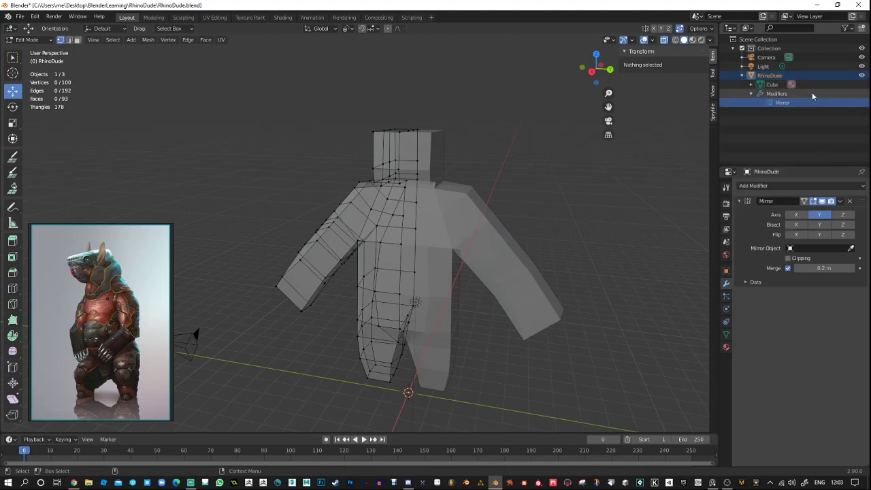
click(812, 94)
right_click(811, 94)
click(835, 96)
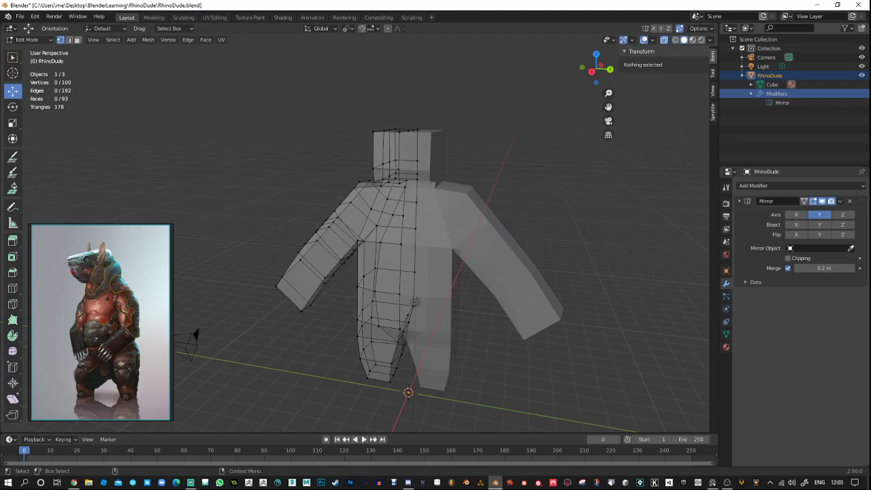
key(alt+Tab)
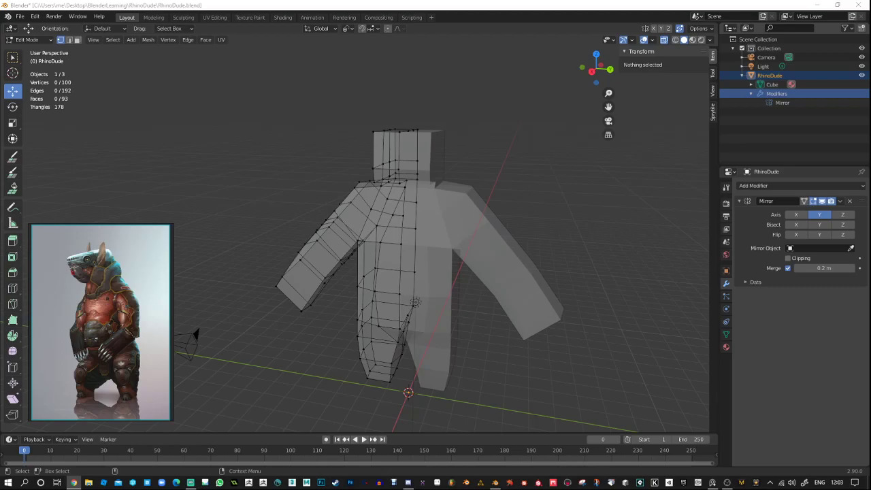
click(31, 40)
click(37, 49)
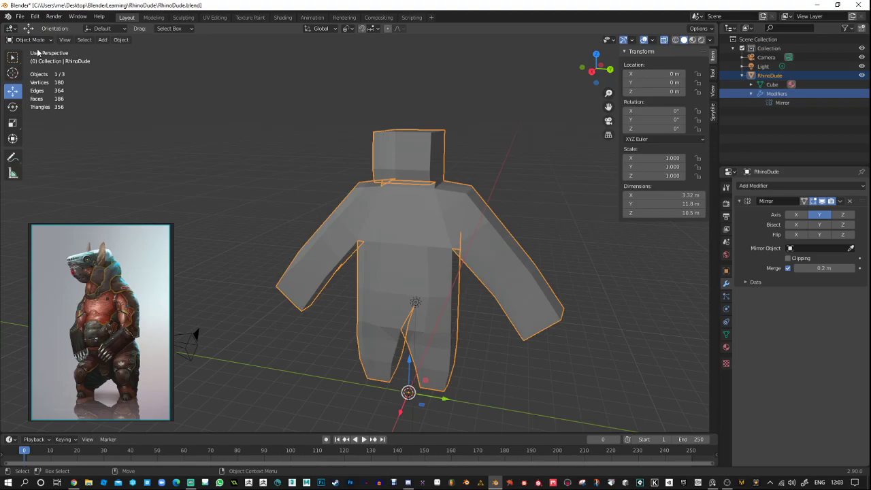
click(779, 84)
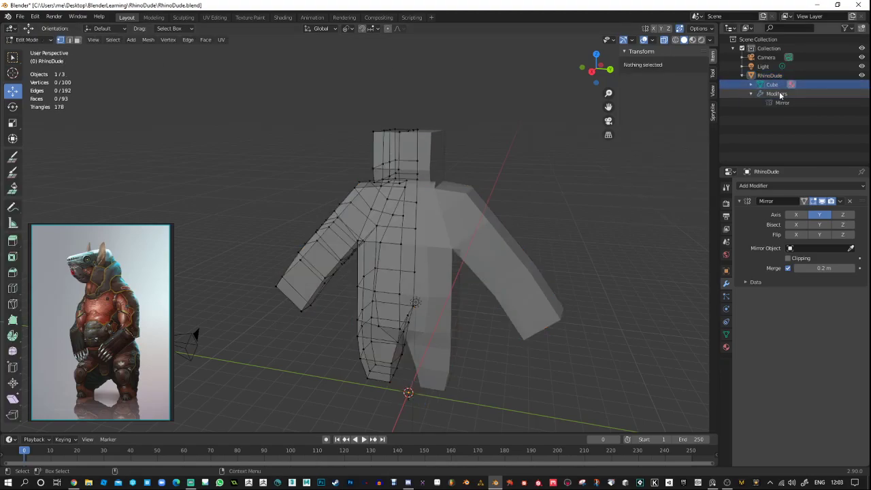
click(780, 94)
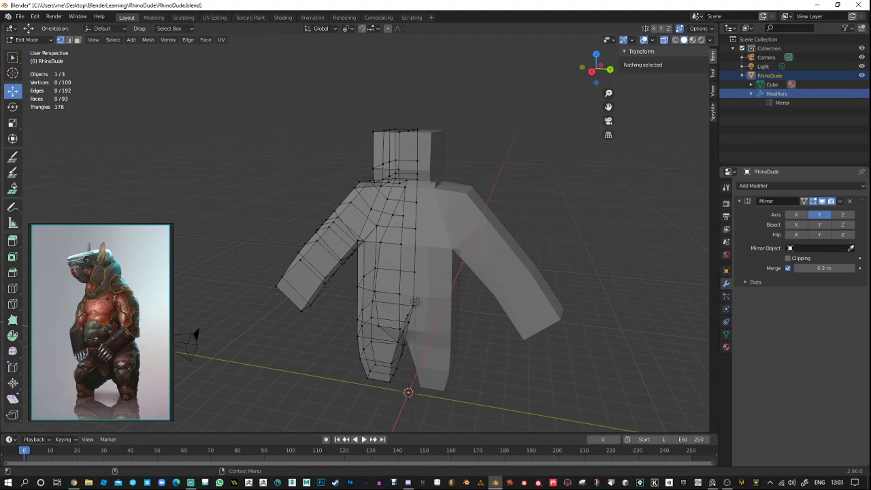
key(alt+Tab)
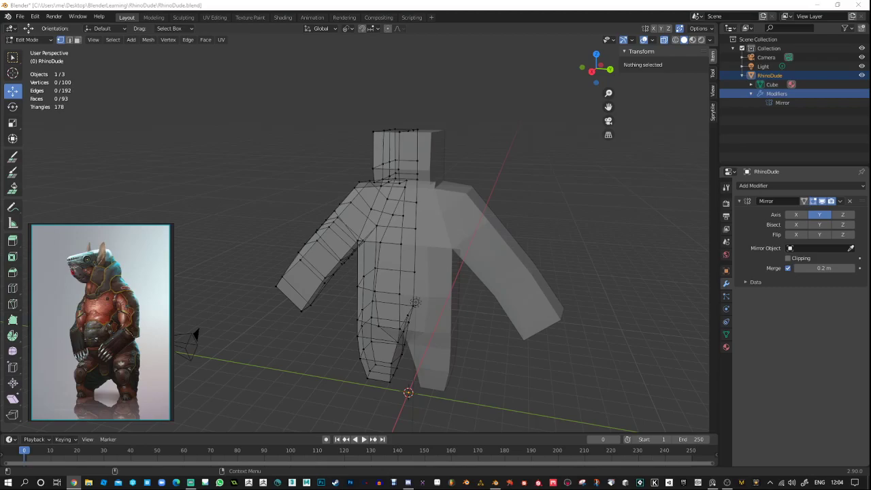
click(840, 200)
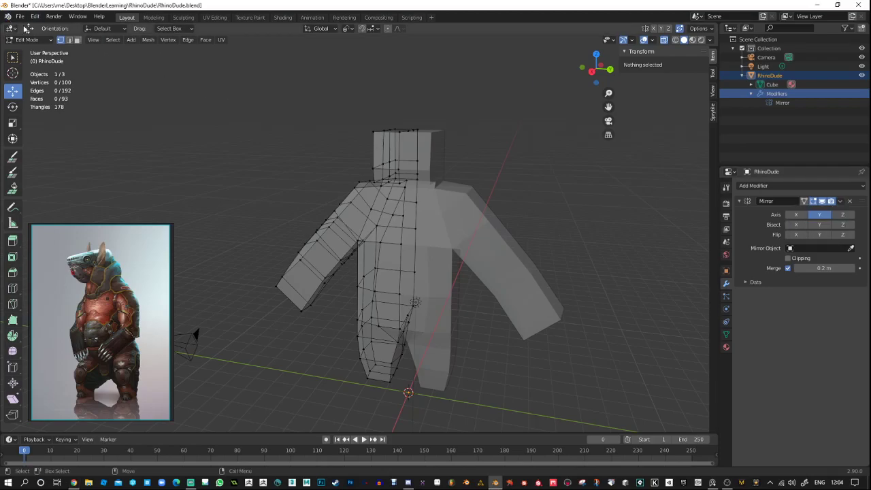
Switch RhinoDude to Object Mode and apply its Mirror modifier.
click(27, 40)
click(27, 50)
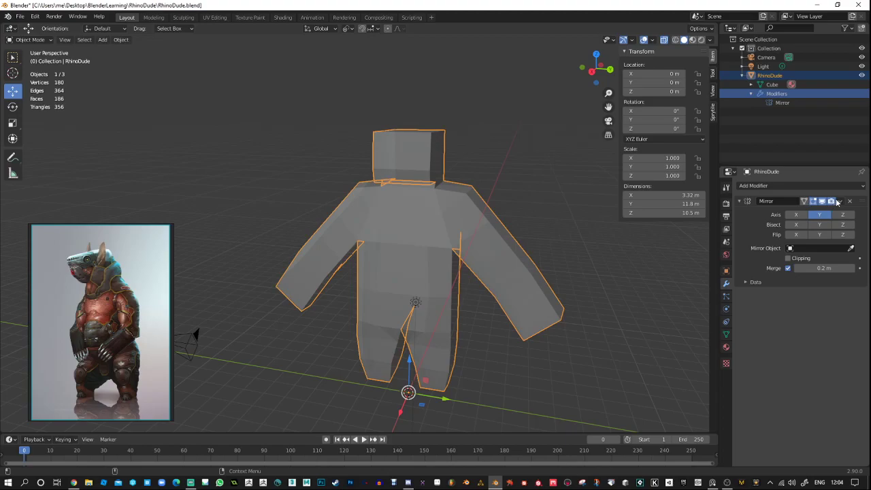
click(838, 202)
click(825, 217)
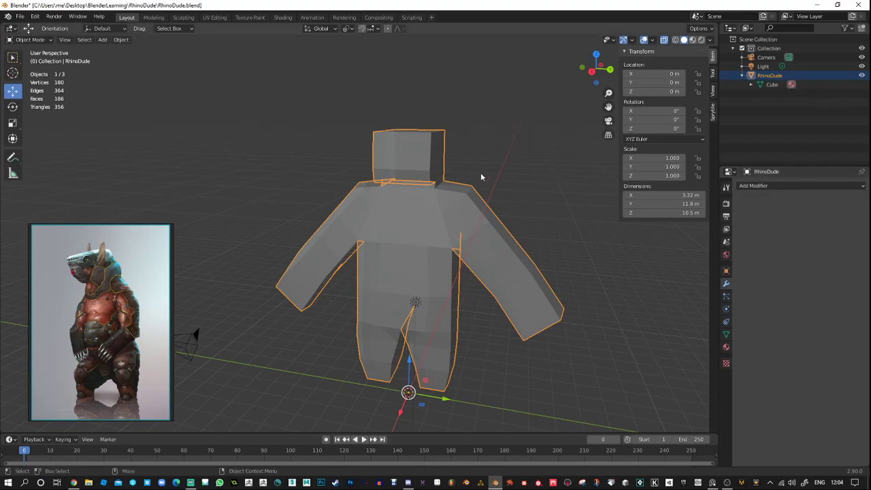
Return RhinoDude to Edit Mode and turn off the X-ray display.
middle_drag(437, 355, 436, 327)
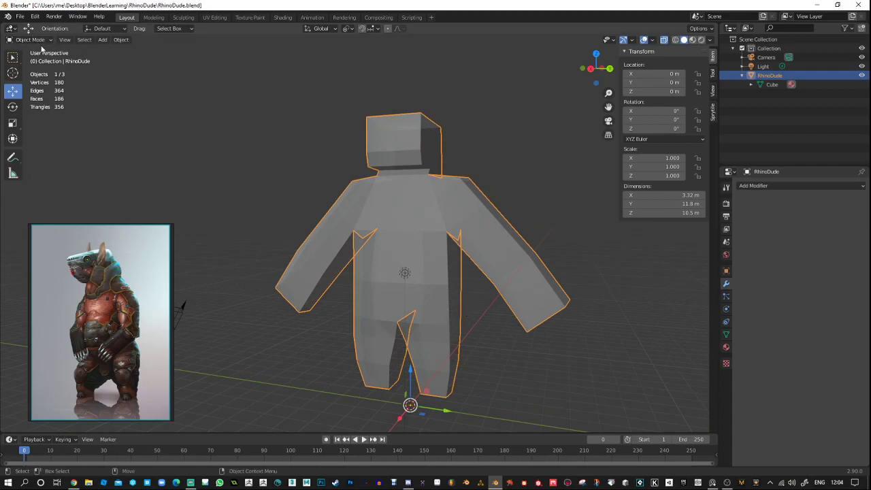
click(37, 41)
click(30, 60)
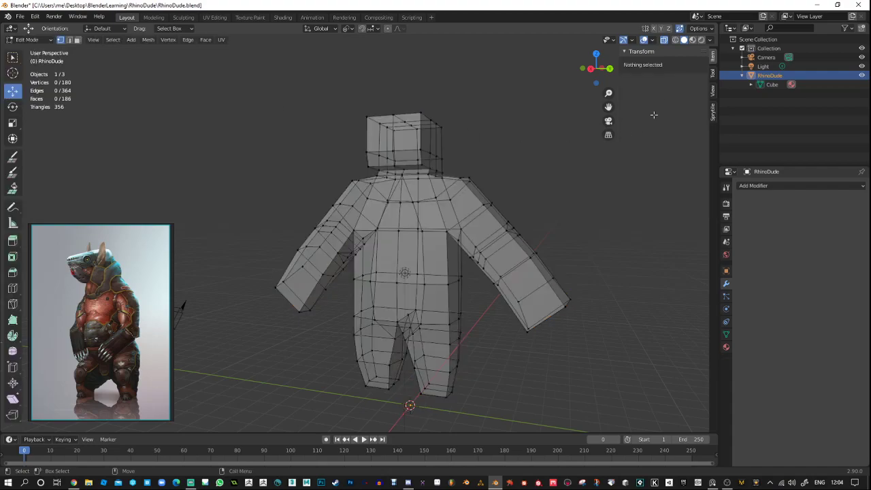
click(663, 40)
Examine the topology of both halves of the RhinoDude mesh from the front and sides.
middle_drag(544, 166, 506, 155)
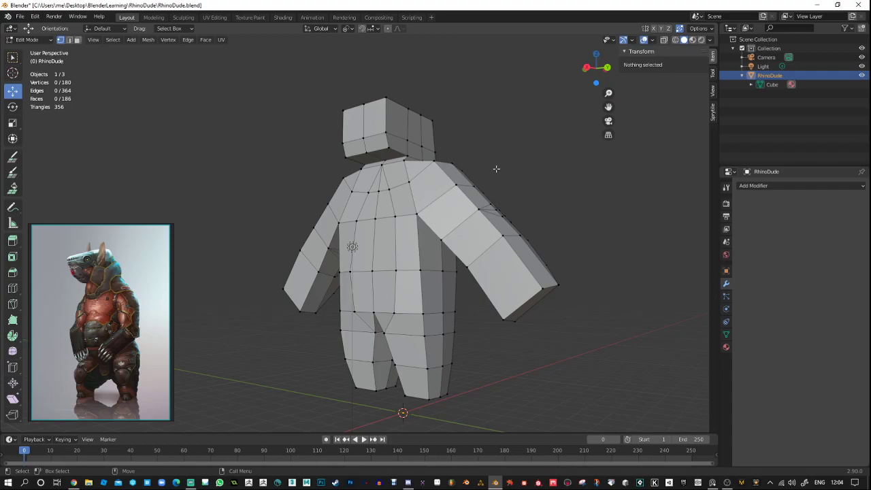
middle_drag(496, 168, 536, 192)
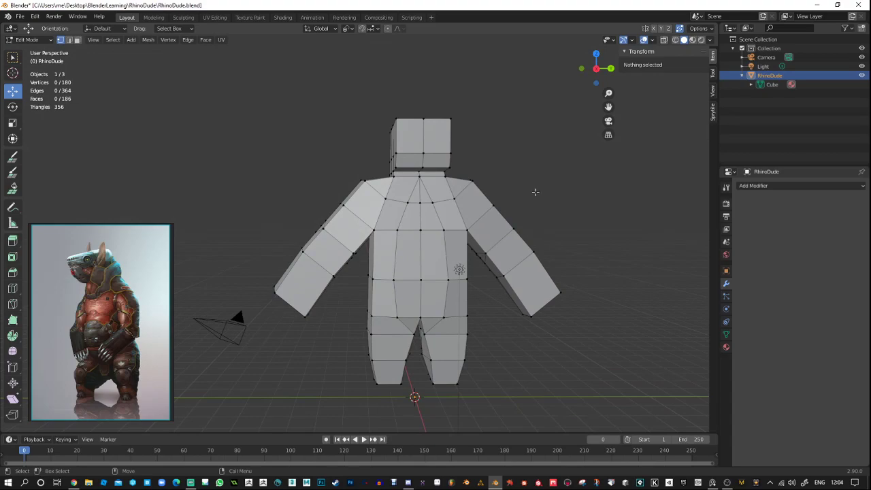
middle_drag(535, 192, 562, 196)
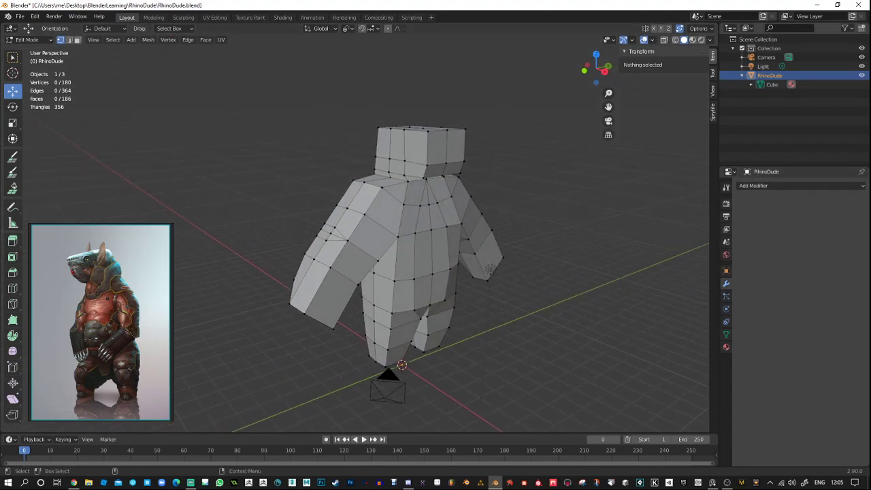
key(alt+Tab)
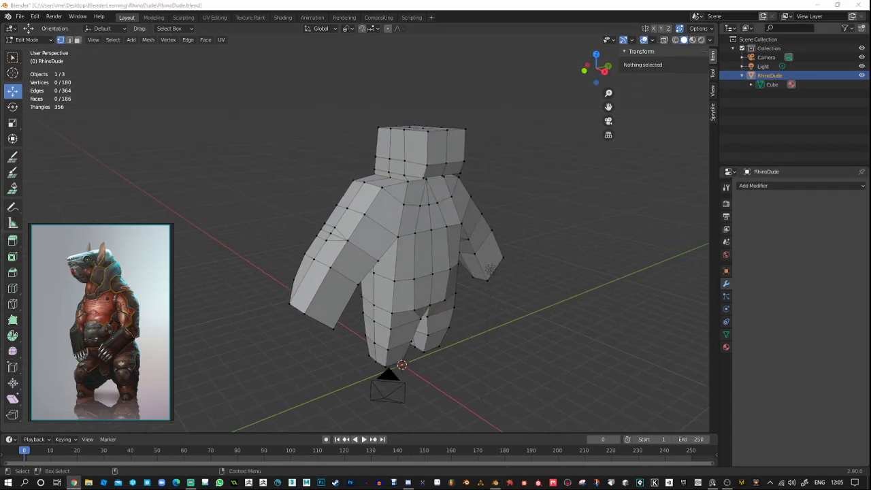
click(659, 130)
shift+middle_drag(526, 204, 387, 208)
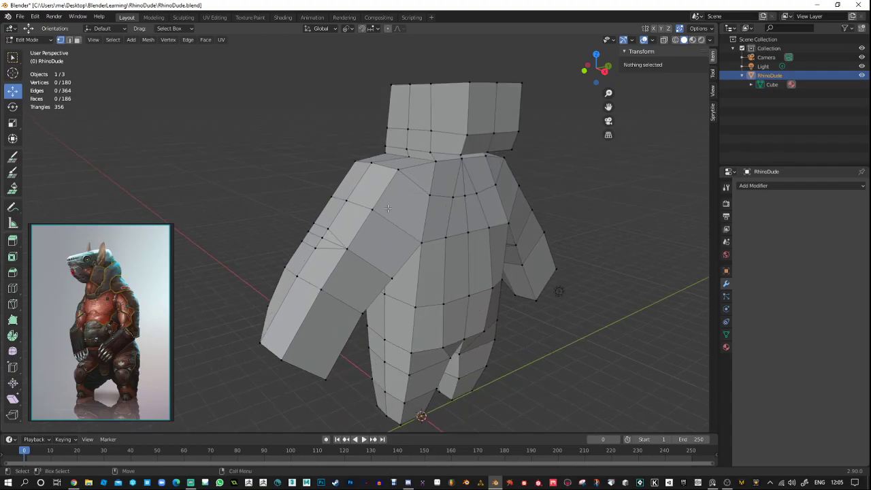
middle_drag(366, 313, 352, 216)
mouse_move(355, 172)
middle_down()
mouse_move(372, 181)
mouse_move(356, 174)
mouse_move(363, 183)
middle_up()
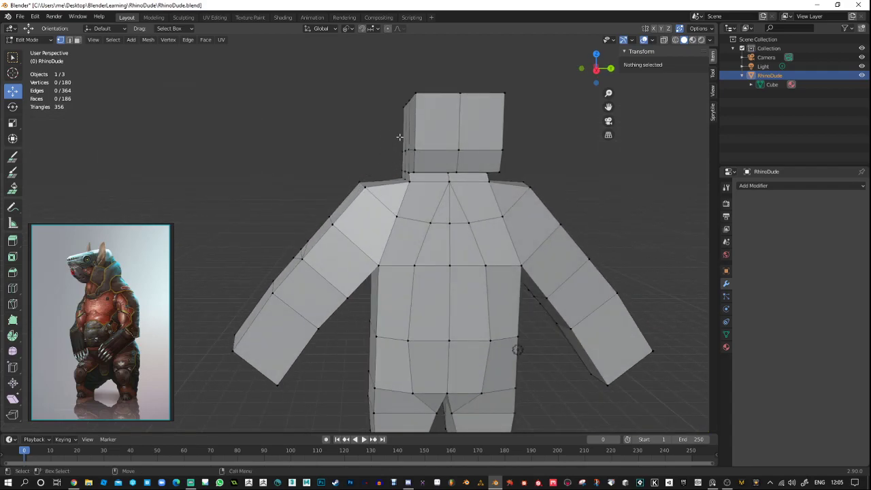
Delete the front-facing vertices of the body half on the positive Y side, including head, arm and leg.
middle_drag(364, 211, 594, 228)
scroll(594, 228, down, 3)
middle_drag(519, 204, 393, 79)
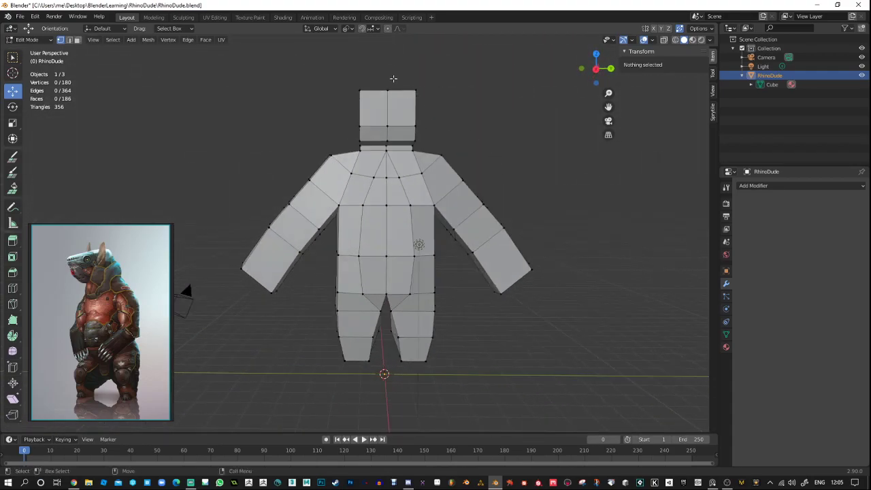
drag(397, 68, 583, 392)
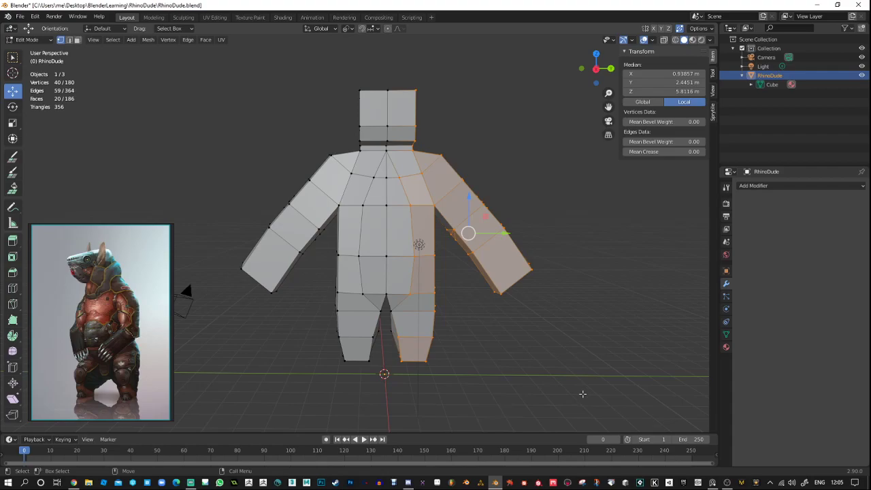
key(x)
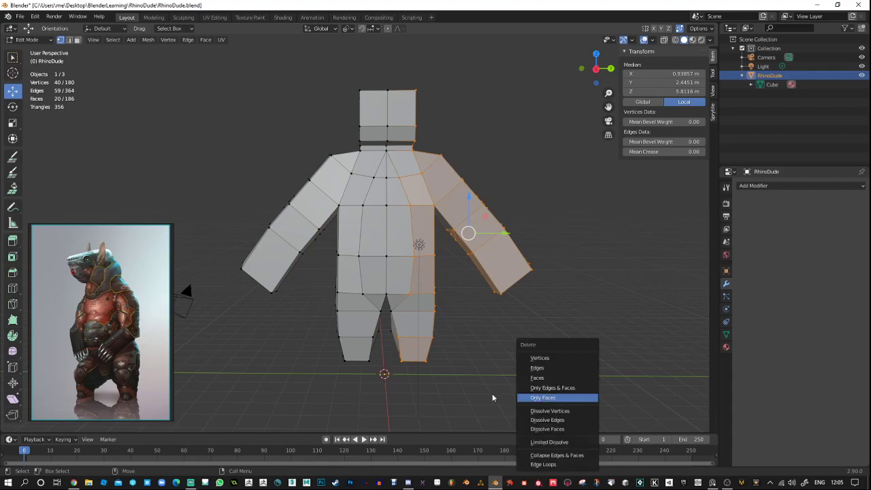
click(564, 359)
With X-ray on in the right orthographic view, delete the leftover positive Y vertices of the body, arm and inner leg.
click(663, 40)
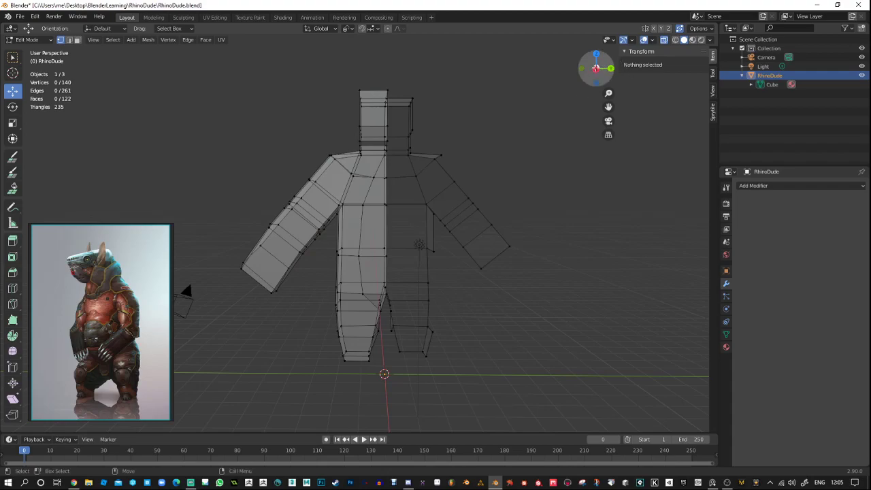
click(595, 68)
drag(524, 83, 399, 374)
key(x)
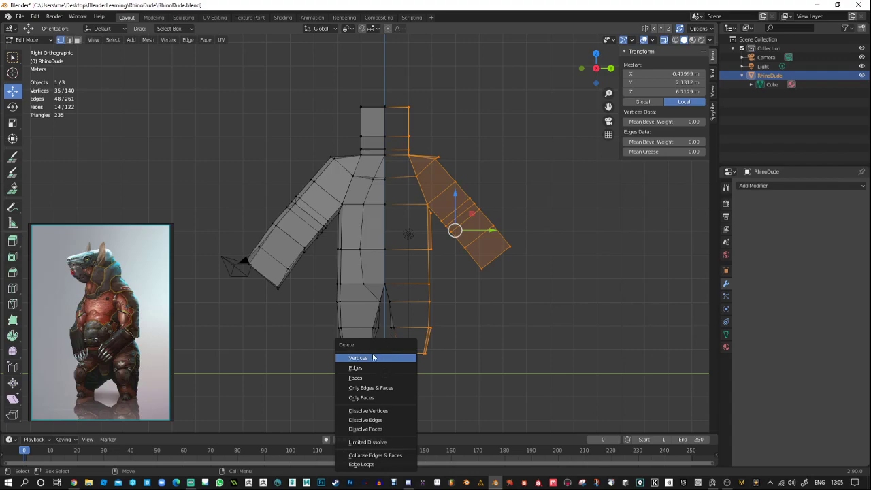
click(372, 357)
scroll(397, 302, up, 2)
drag(430, 321, 400, 389)
key(x)
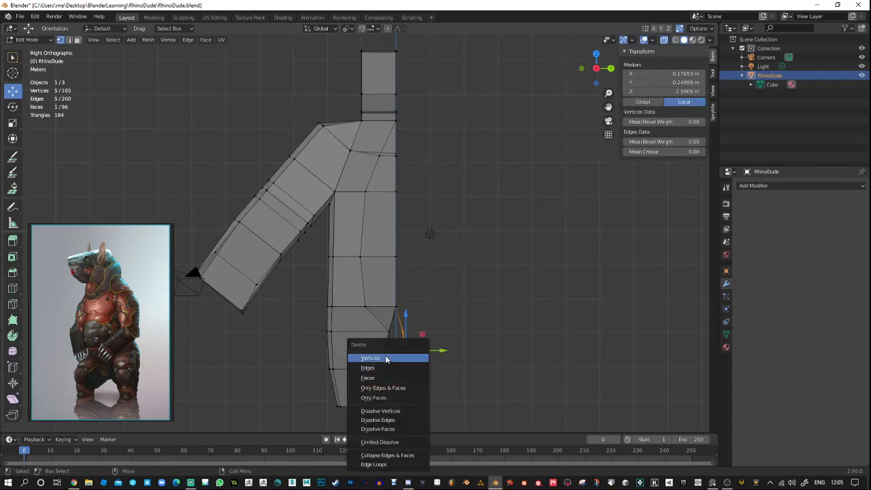
click(385, 358)
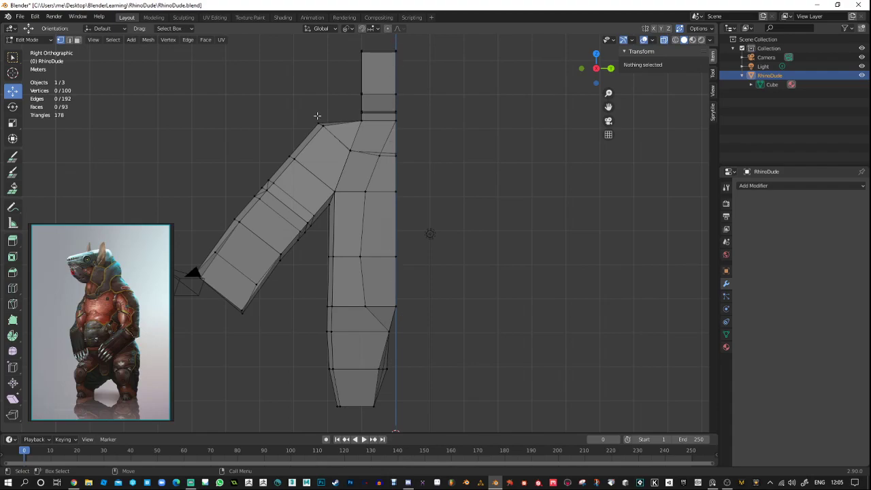
Widen the neck by moving its outer vertices, and those of its base at the shoulder, away from the centre line.
scroll(346, 139, up, 2)
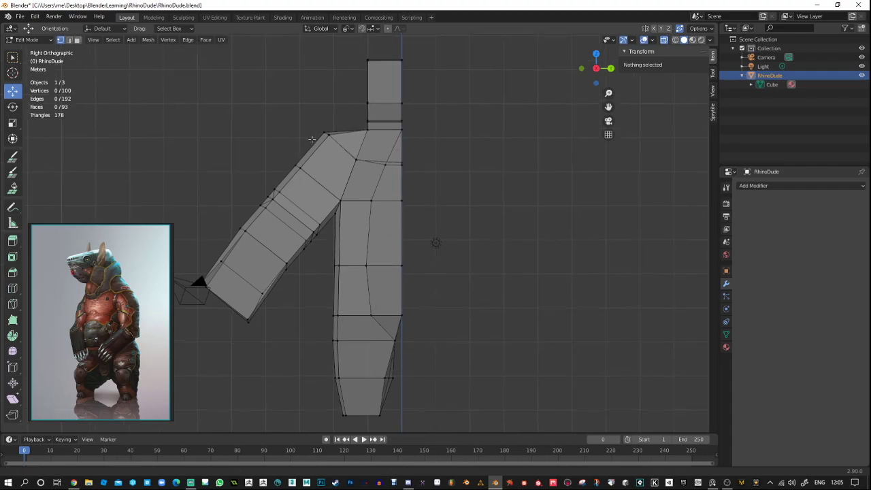
alt+click(380, 132)
shift+middle_drag(383, 136, 381, 174)
drag(386, 146, 374, 144)
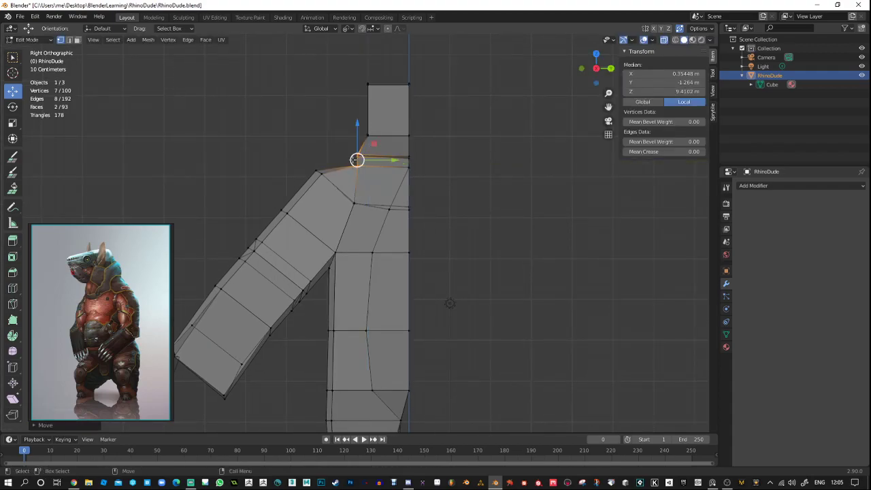
scroll(351, 160, up, 3)
drag(339, 114, 383, 139)
drag(372, 100, 358, 99)
Move the front edge of the neck beneath the head forward along X, to a median X of about 1.24 m.
shift+middle_drag(370, 87, 370, 166)
drag(356, 127, 384, 161)
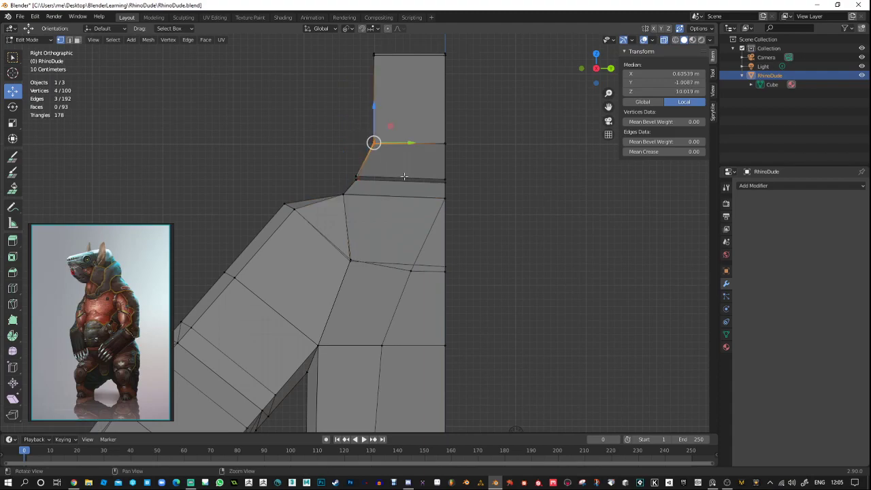
shift+middle_drag(400, 182, 430, 212)
alt+drag(429, 212, 439, 234)
alt+right_drag(440, 240, 435, 305)
alt+middle_drag(435, 305, 433, 261)
click(598, 74)
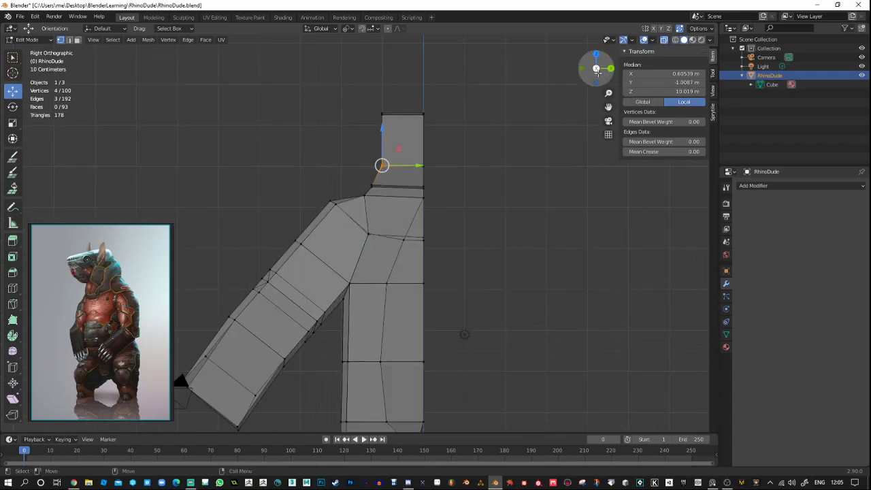
middle_drag(480, 157, 571, 145)
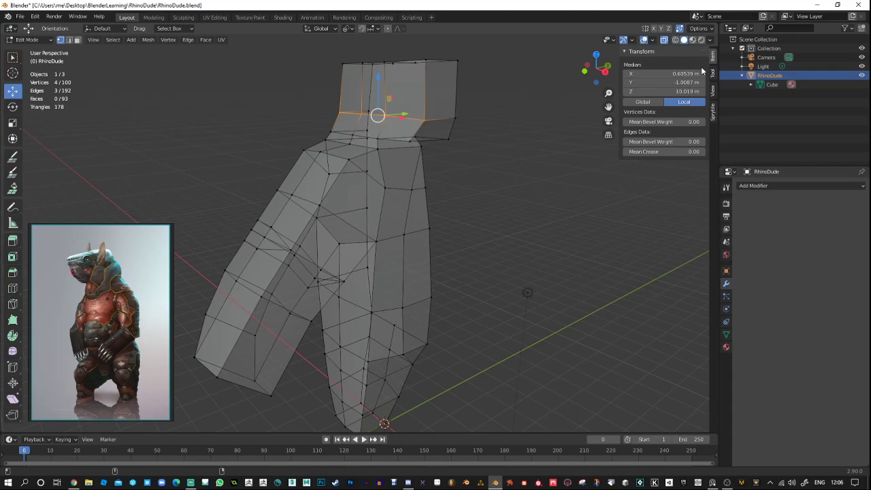
middle_drag(458, 100, 466, 196)
click(437, 167)
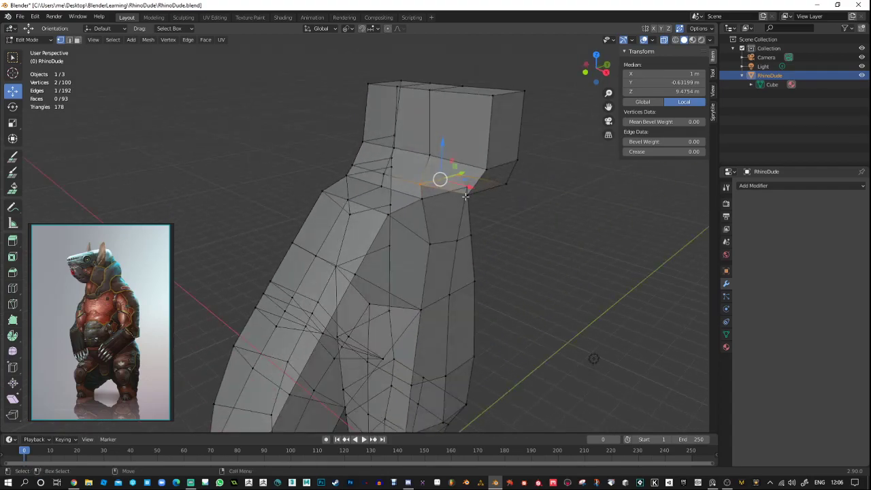
drag(466, 194, 471, 197)
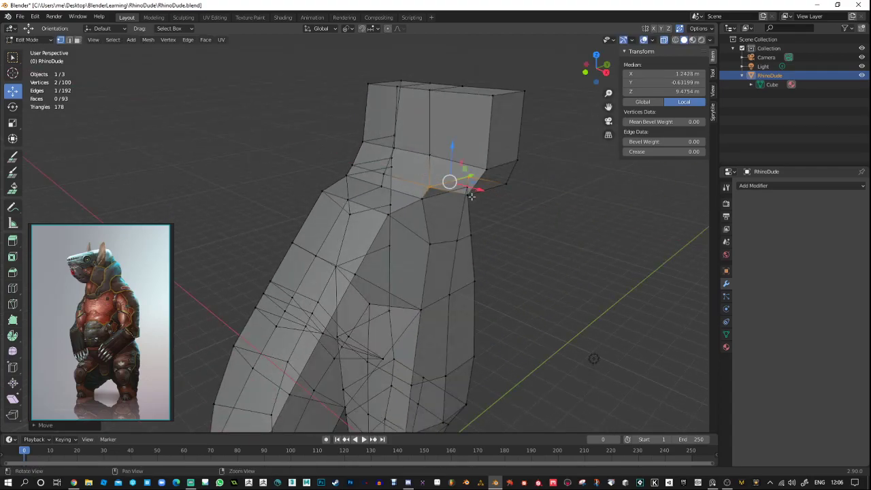
Move the head's outer side vertices outward to a median Y of about -1.13 m, and select the vertices where neck meets shoulder.
middle_drag(470, 196, 333, 130)
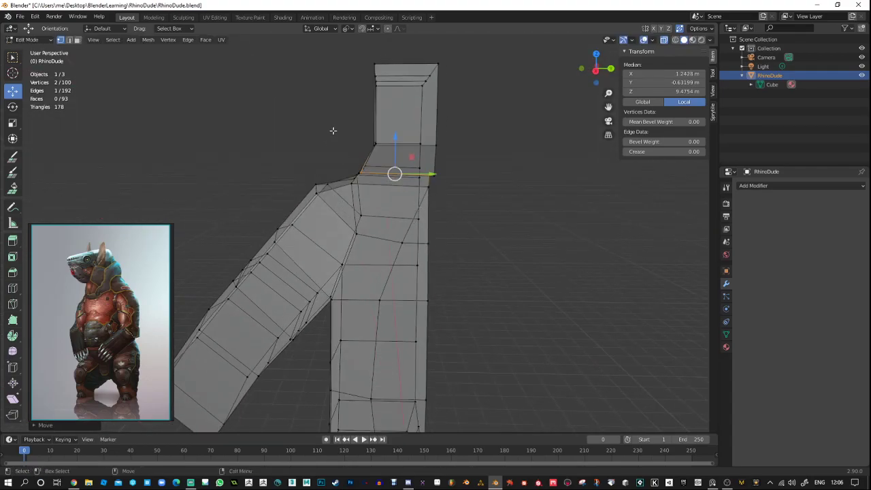
drag(333, 130, 399, 171)
drag(349, 48, 406, 146)
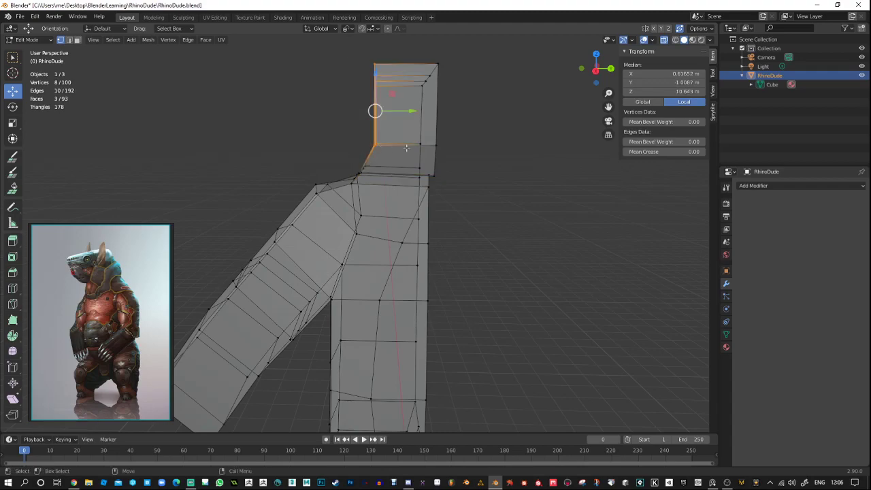
drag(407, 114, 397, 113)
middle_drag(374, 145, 361, 164)
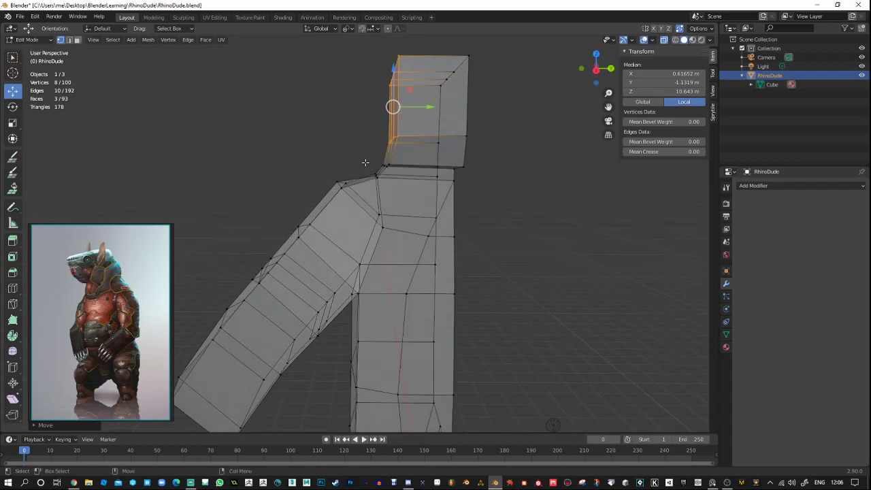
drag(367, 165, 391, 157)
Add a new Mirror modifier to RhinoDude.
middle_drag(505, 208, 492, 220)
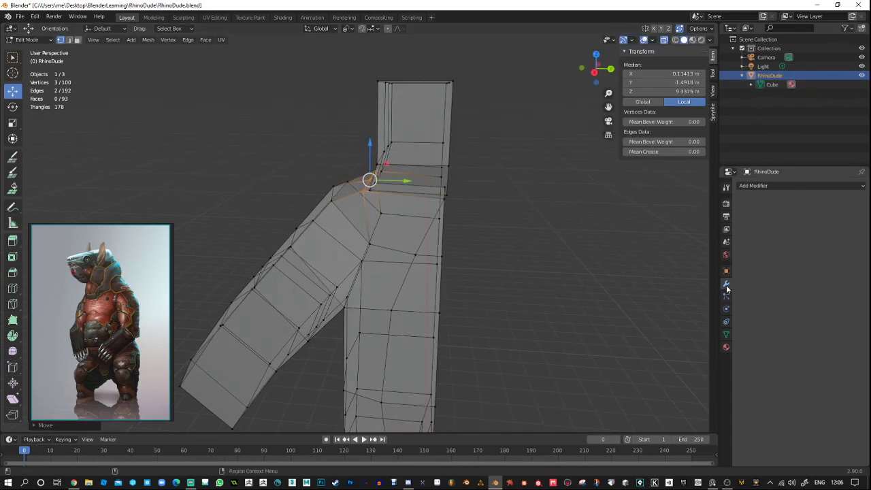
click(772, 185)
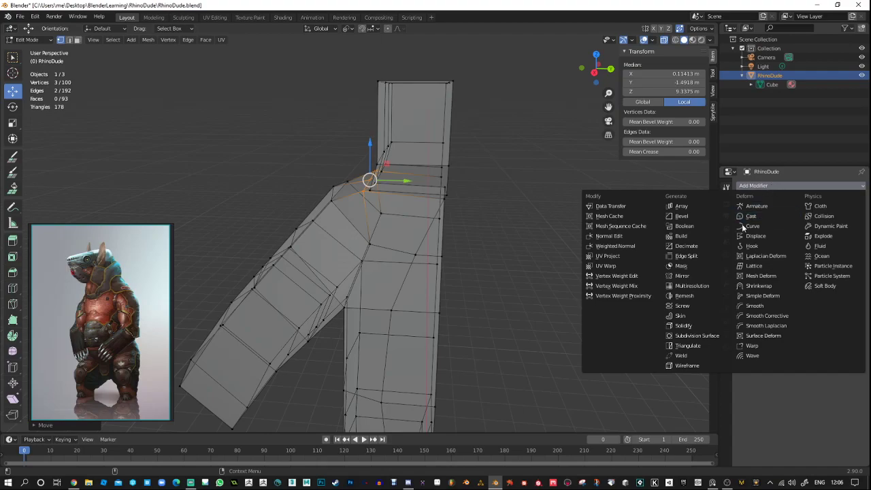
click(687, 275)
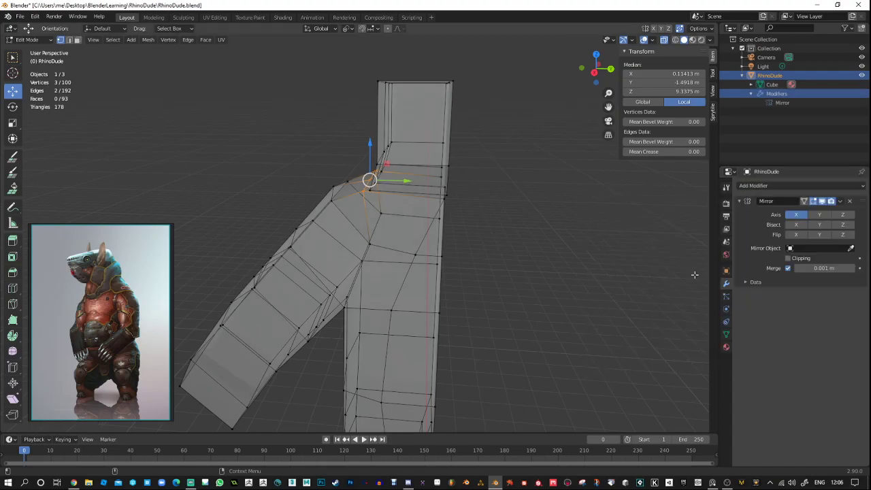
Set the Mirror modifier's axis to Y only, turn off X-ray display and save the file.
click(819, 215)
click(795, 215)
scroll(472, 199, down, 3)
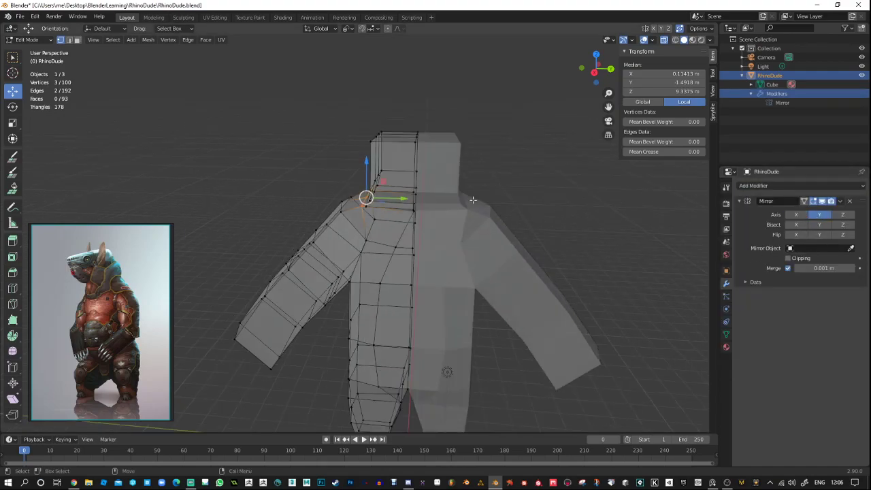
middle_drag(533, 207, 546, 212)
mouse_move(537, 202)
middle_down()
mouse_move(511, 204)
mouse_move(550, 178)
mouse_move(521, 220)
mouse_move(564, 220)
mouse_move(510, 247)
mouse_move(490, 193)
mouse_move(397, 270)
mouse_move(338, 258)
mouse_move(389, 313)
mouse_move(405, 265)
mouse_move(423, 285)
middle_up()
scroll(512, 204, down, 2)
click(664, 41)
key(ctrl+s)
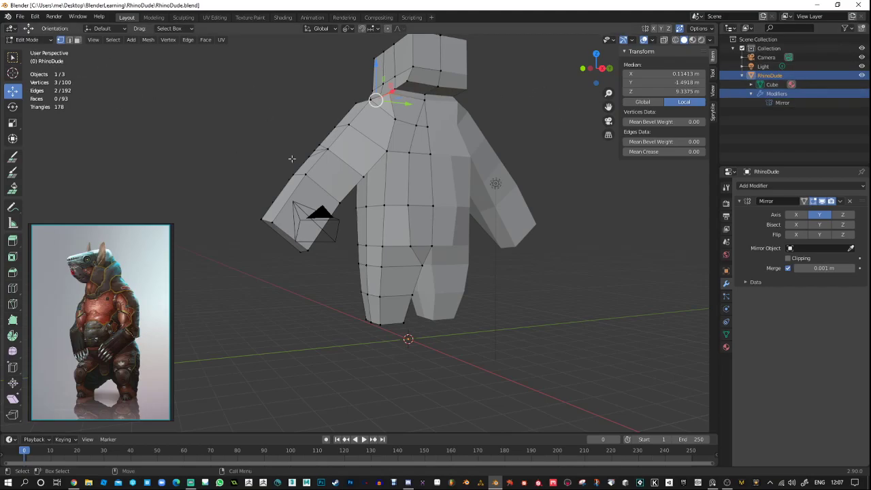
Check the half mesh by selecting all of it with X-ray on, then clear the selection and switch to Object Mode.
middle_drag(286, 95, 272, 129)
ctrl+middle_drag(300, 201, 310, 225)
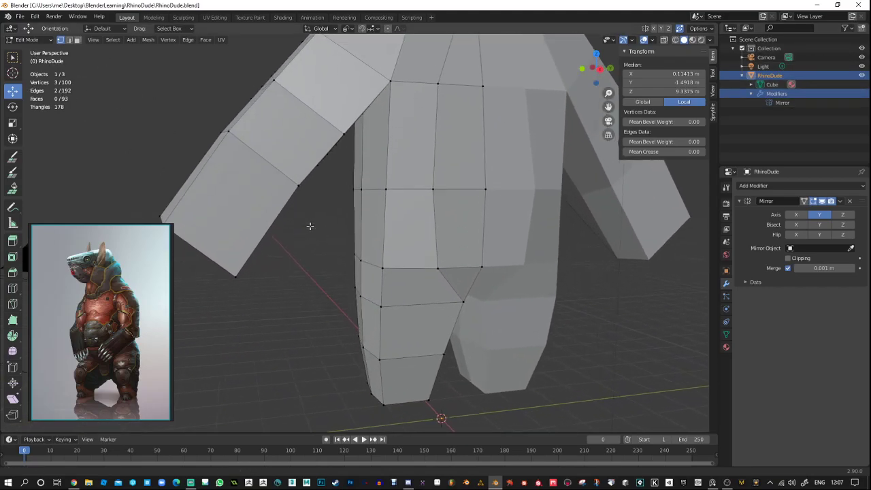
scroll(310, 226, down, 5)
drag(243, 45, 456, 355)
mouse_move(442, 272)
middle_down()
mouse_move(427, 262)
mouse_move(433, 281)
middle_up()
click(664, 39)
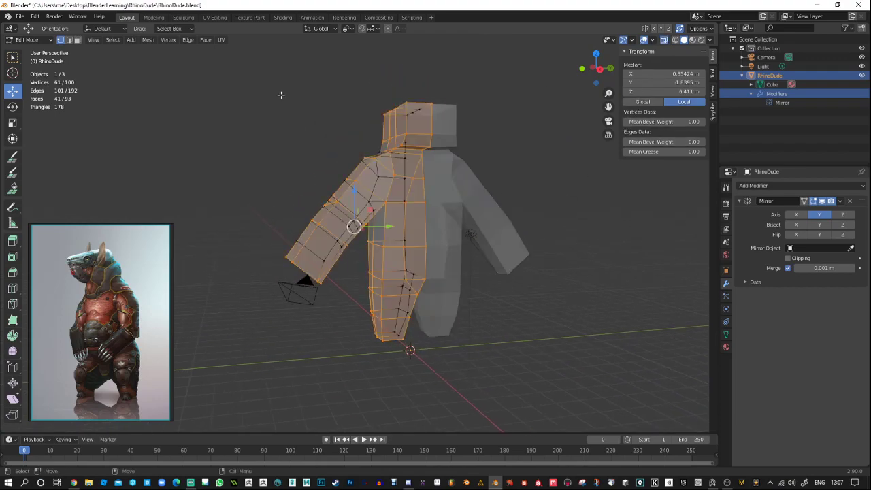
drag(252, 77, 465, 368)
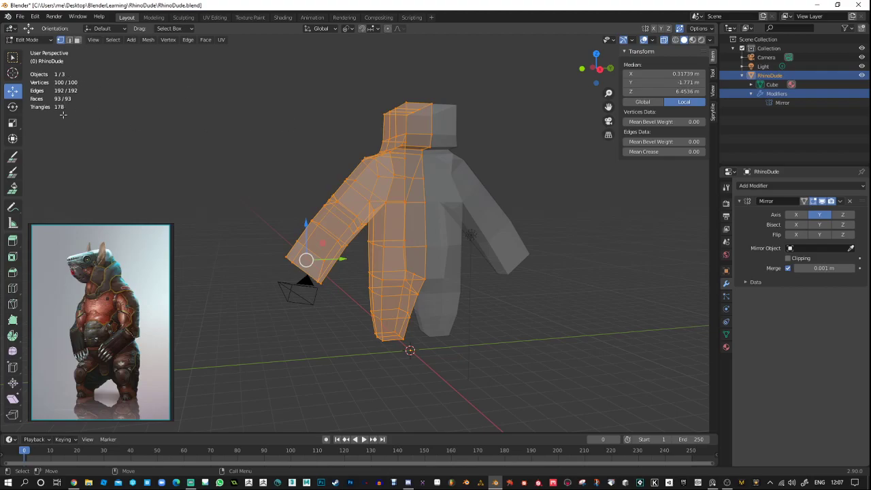
key(alt+a)
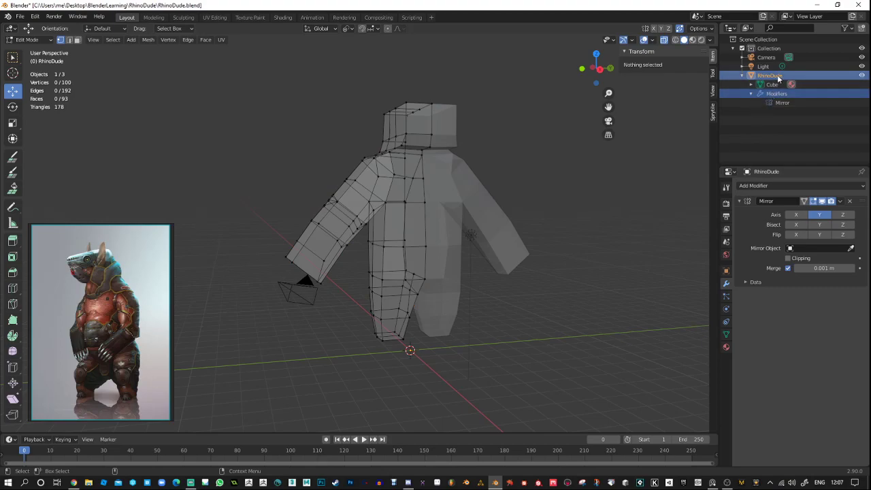
click(48, 41)
click(27, 50)
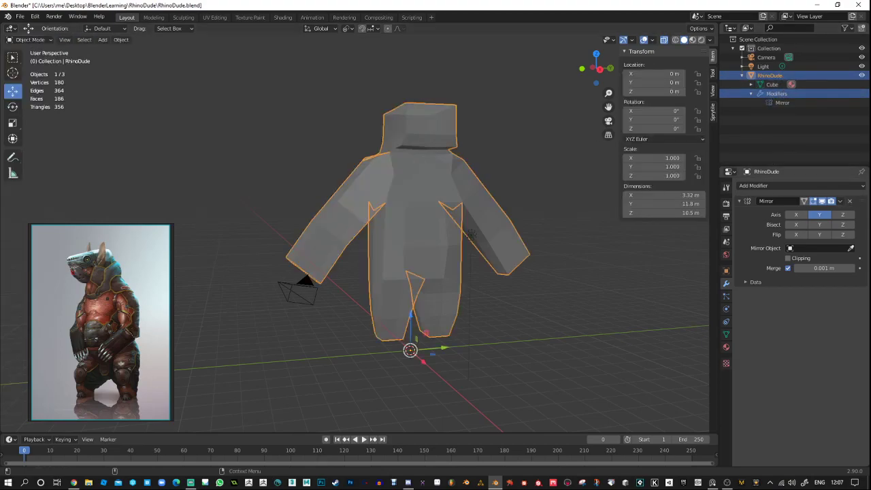
Try applying the Mirror modifier on RhinoDude and undo it.
click(840, 202)
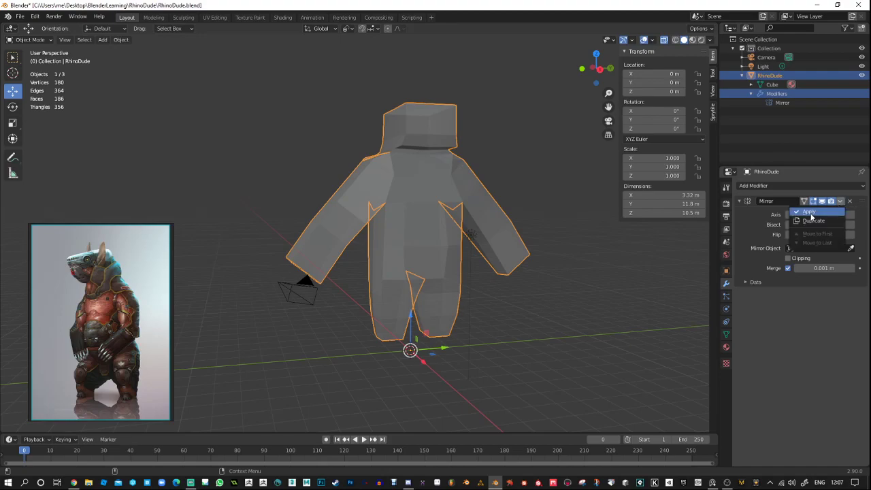
click(810, 213)
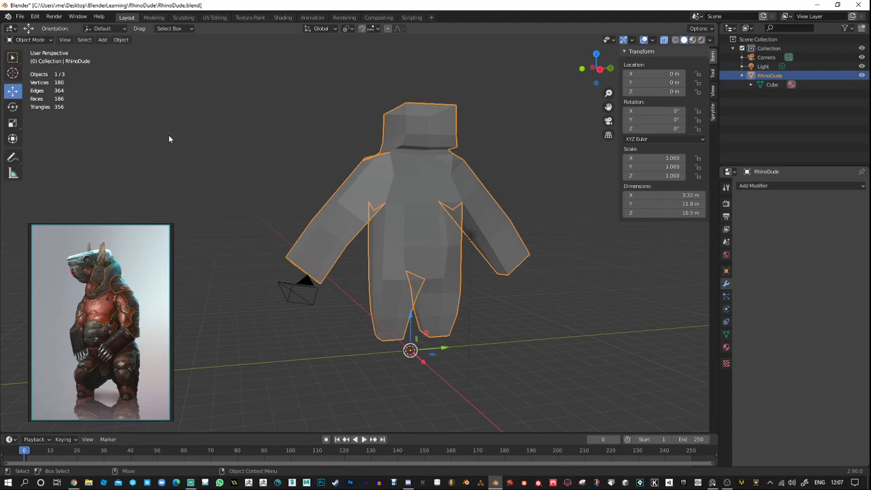
key(ctrl+z)
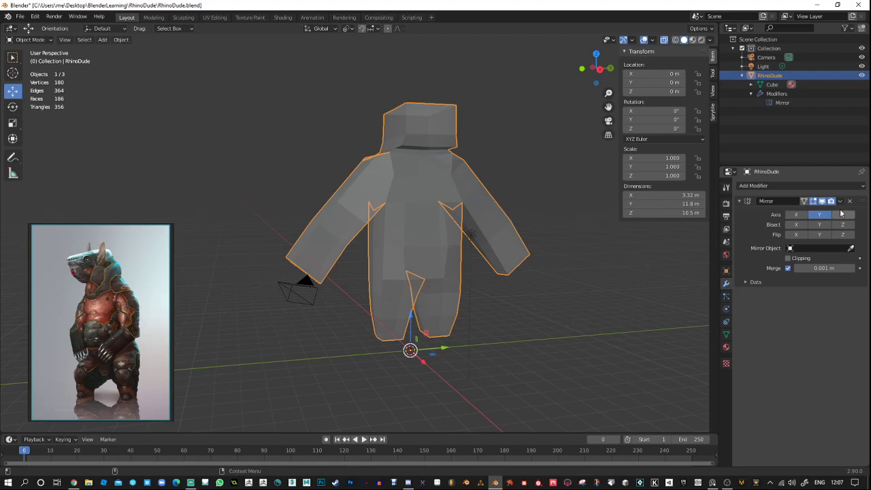
Try adding a Subdivision Surface modifier to RhinoDude, applying it and then applying the Mirror modifier.
click(822, 185)
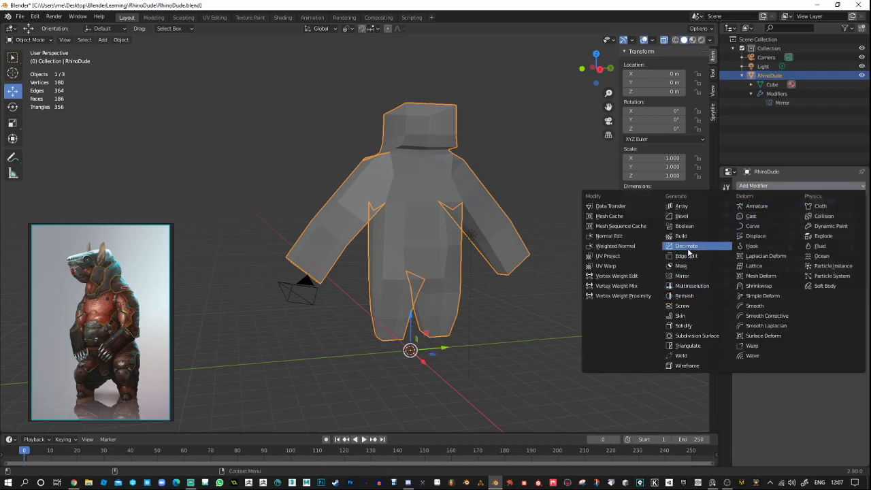
click(707, 336)
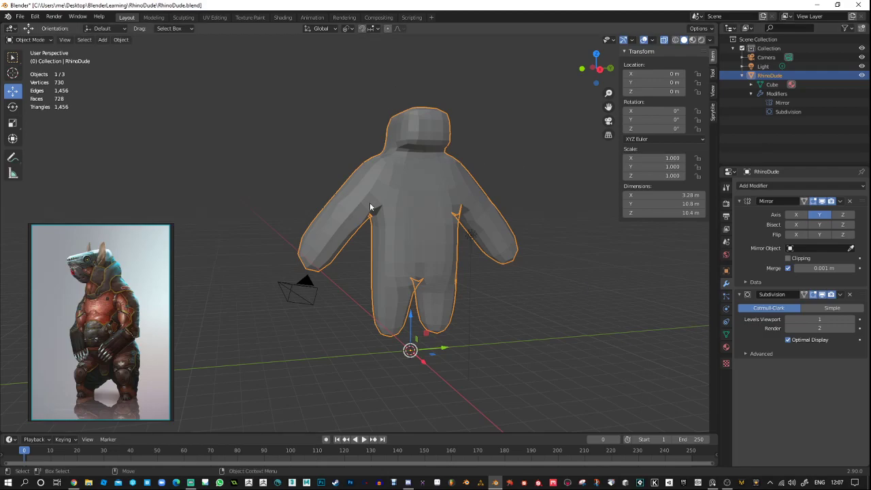
click(791, 95)
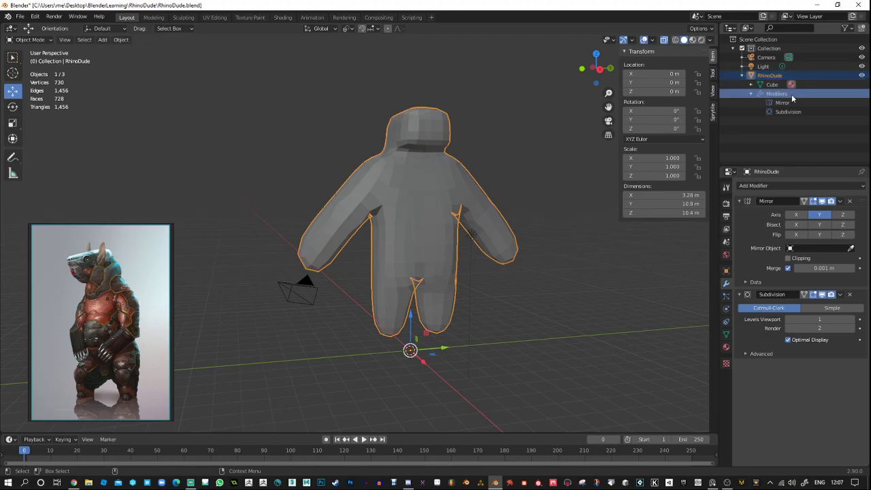
click(839, 295)
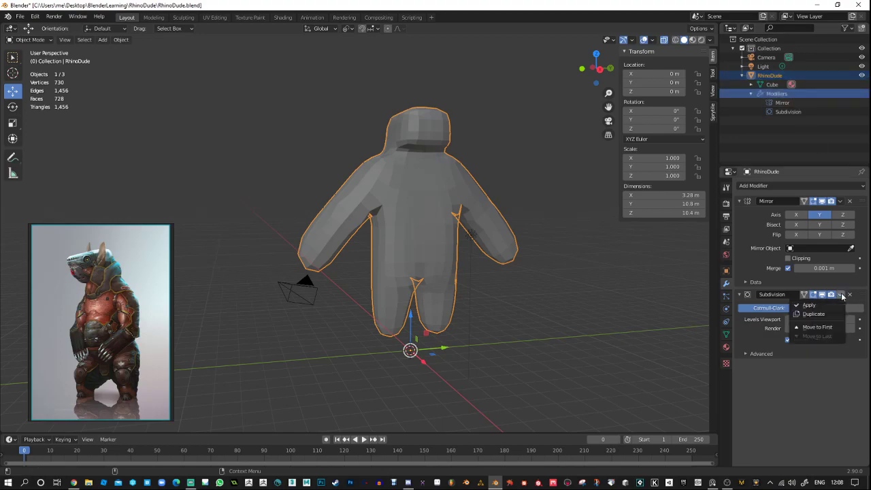
click(828, 310)
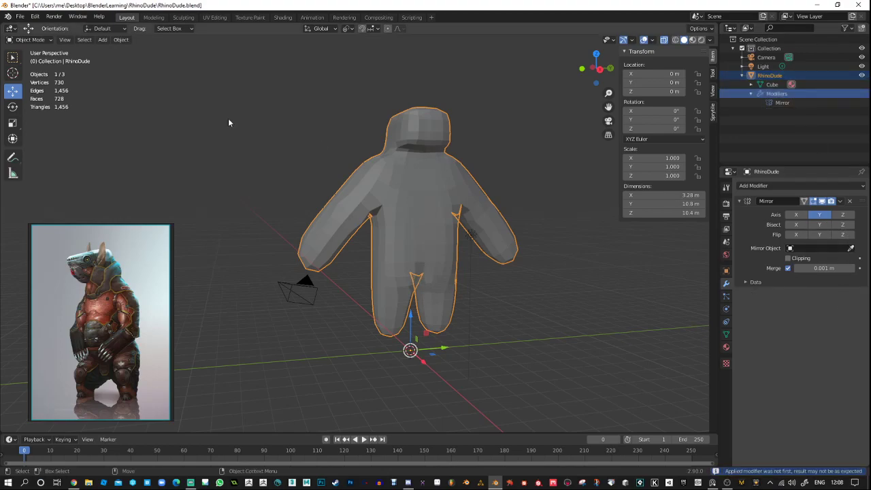
click(840, 202)
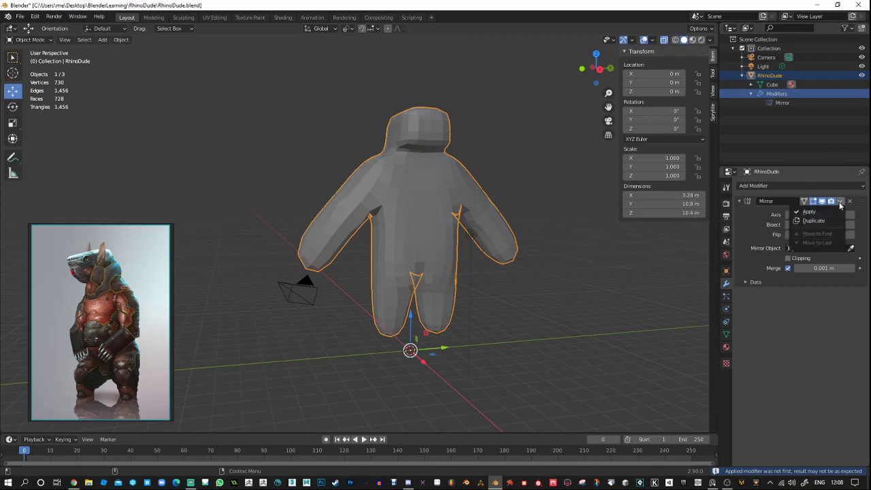
click(831, 212)
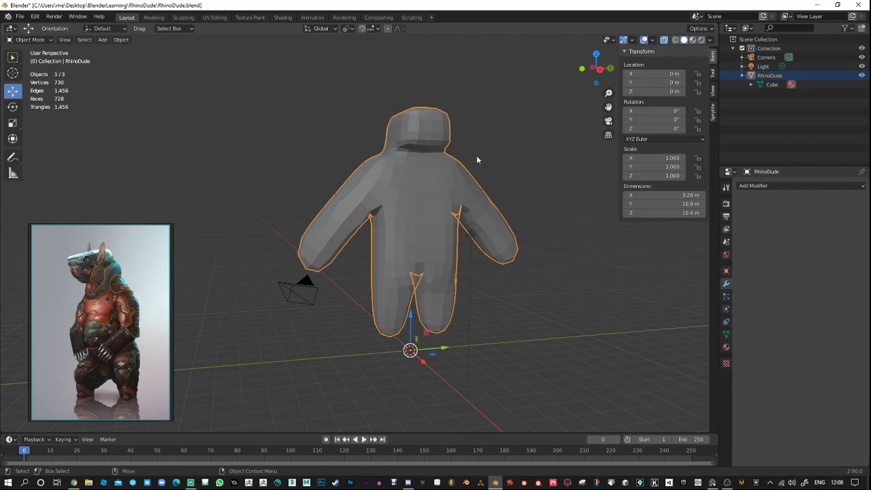
Undo the applied modifiers and the added Subdivision Surface modifier.
middle_drag(477, 159, 518, 161)
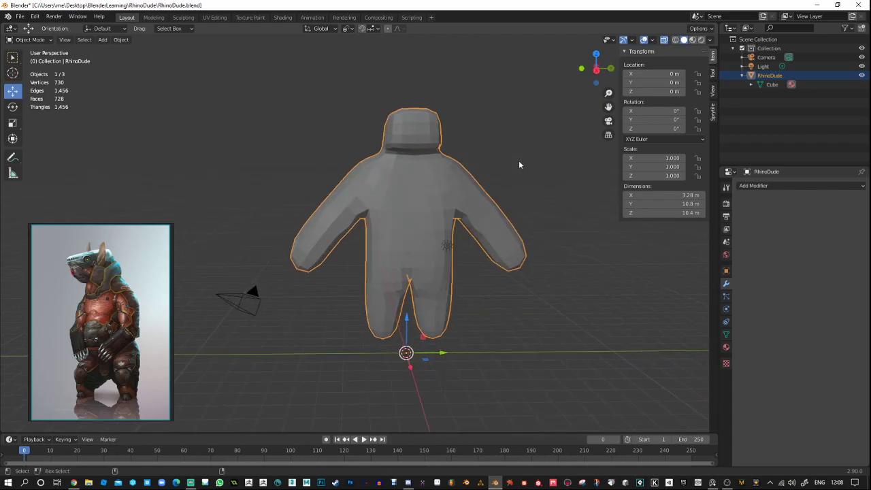
key(ctrl+z)
key(ctrl+z)
key(ctrl+z)
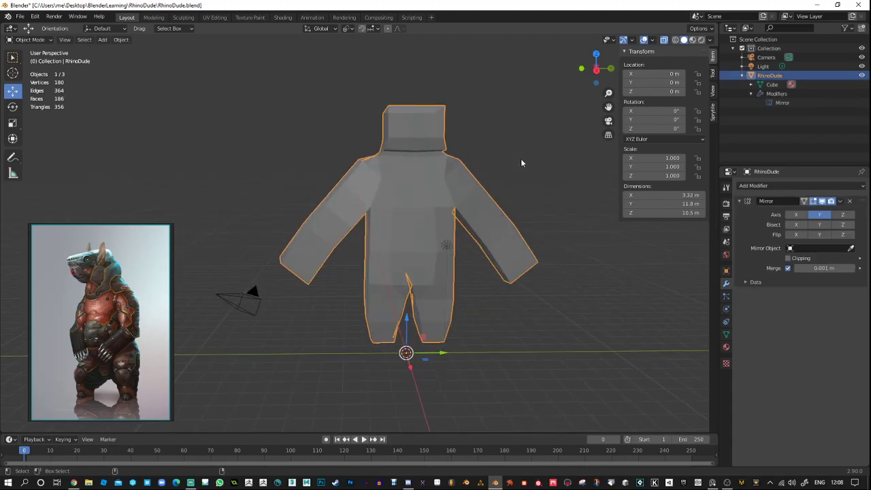
Apply the Y-axis Mirror modifier on RhinoDude so both body halves become real geometry.
mouse_move(521, 163)
middle_down()
mouse_move(519, 155)
mouse_move(521, 196)
mouse_move(514, 177)
middle_up()
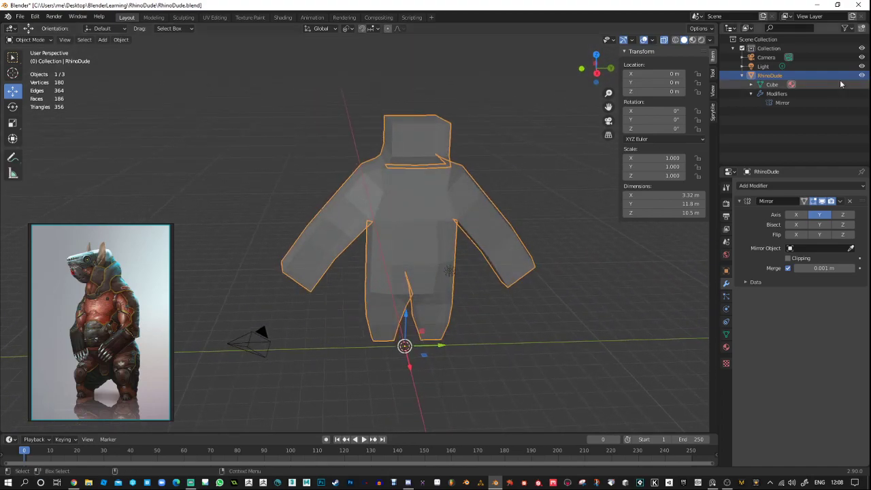
click(838, 93)
click(840, 201)
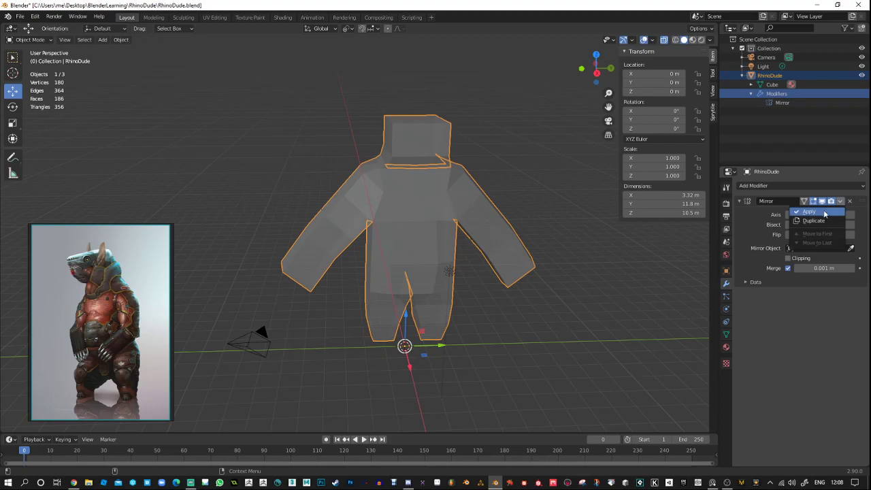
click(823, 212)
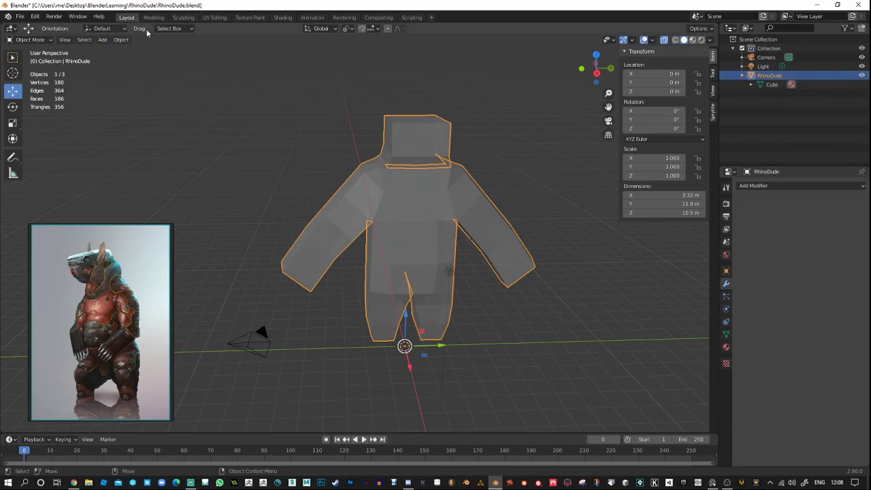
Switch to the Sculpting workspace and examine the whole rhino body, framing it from the front.
click(183, 18)
scroll(444, 252, down, 5)
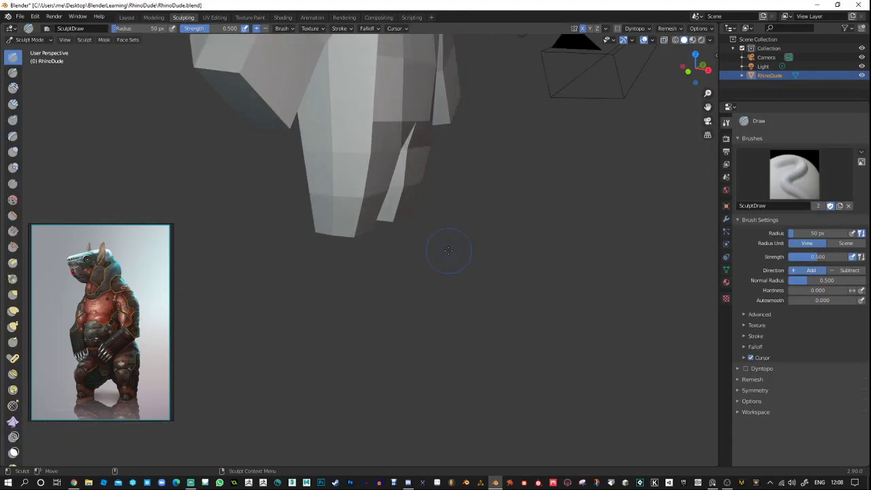
middle_drag(442, 316, 421, 317)
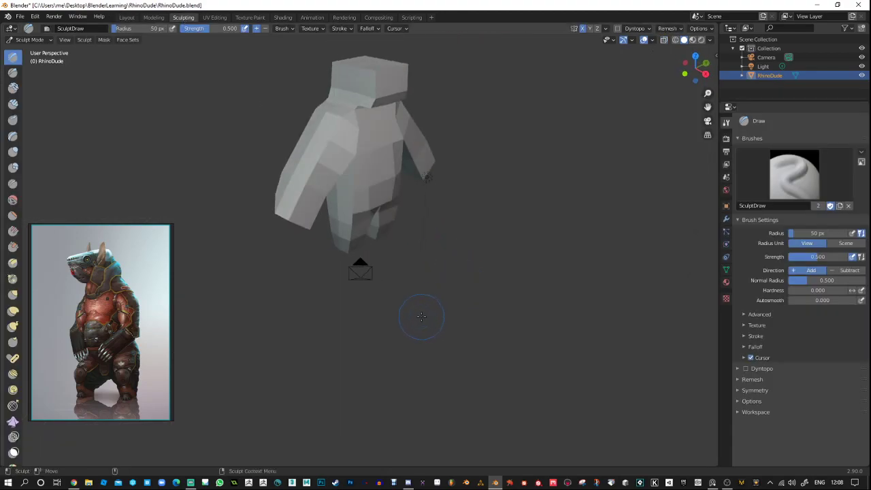
mouse_move(517, 225)
alt+right_down()
mouse_move(516, 295)
mouse_move(516, 274)
alt+right_up()
scroll(511, 221, up, 3)
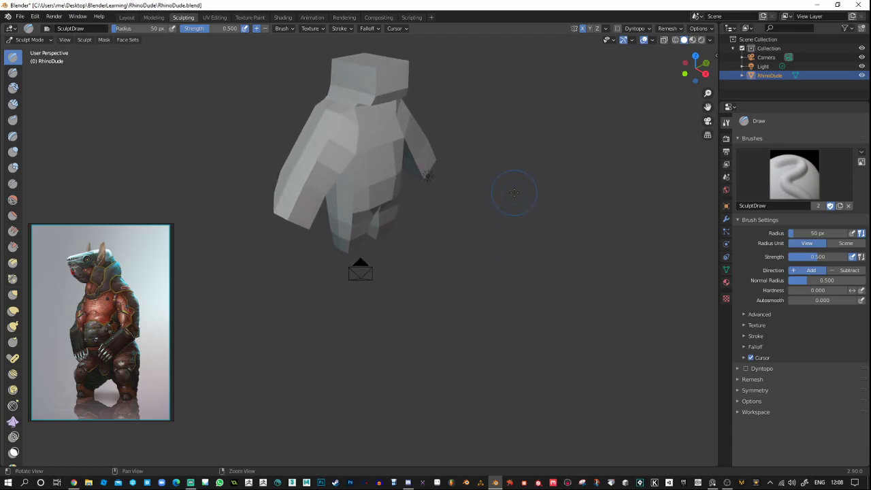
alt+right_drag(514, 193, 542, 217)
alt+middle_drag(542, 218, 535, 249)
alt+right_drag(535, 249, 535, 218)
alt+middle_drag(535, 217, 552, 284)
alt+drag(554, 245, 521, 243)
alt+right_drag(524, 204, 526, 222)
alt+middle_drag(527, 222, 570, 233)
alt+right_drag(536, 198, 542, 178)
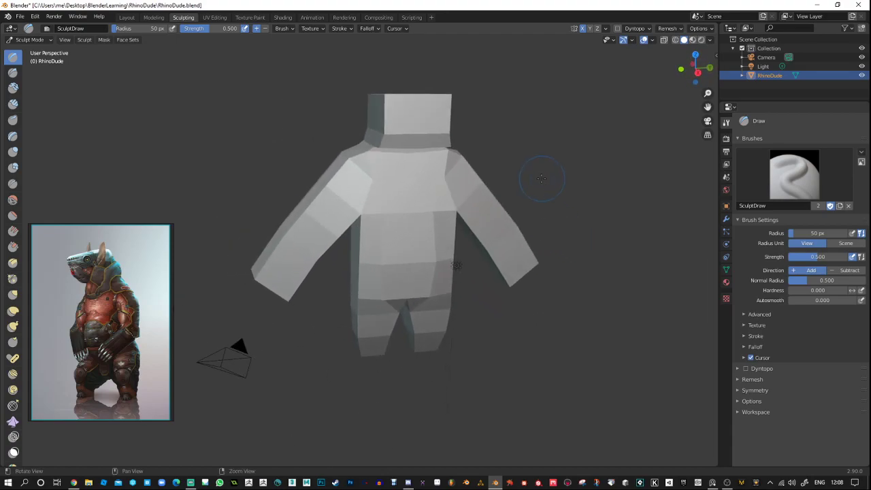
alt+middle_drag(541, 178, 531, 208)
alt+drag(530, 208, 498, 202)
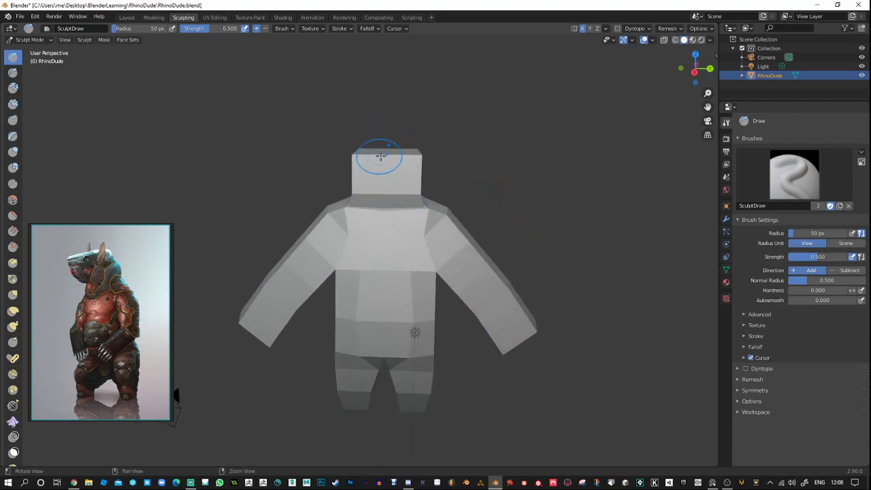
mouse_move(381, 155)
alt+mouse_down()
mouse_move(382, 184)
mouse_move(368, 160)
mouse_move(390, 145)
alt+mouse_up()
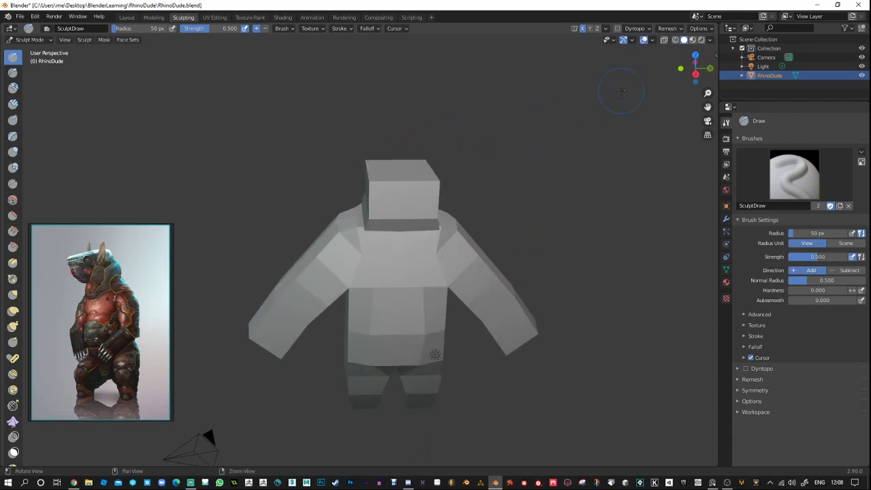
Switch sculpt symmetry from X to Y and reshape the head's front upper corners and lower edge with the Elastic Deform brush.
click(589, 27)
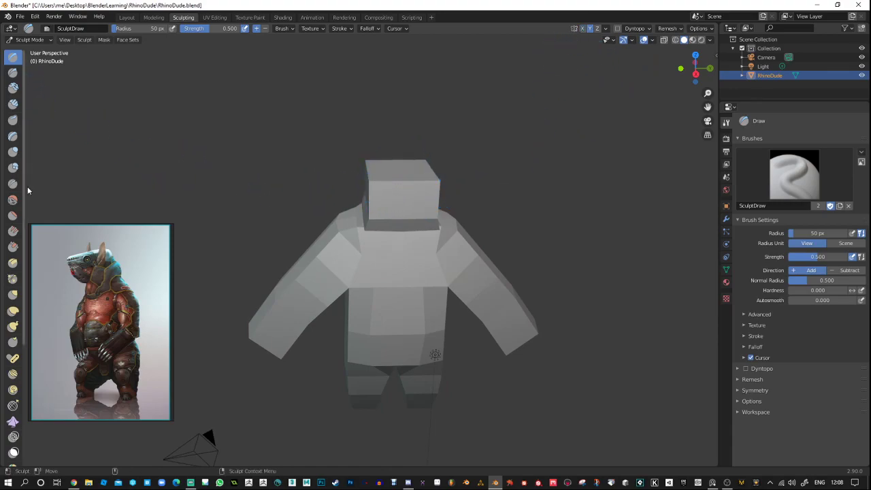
click(13, 310)
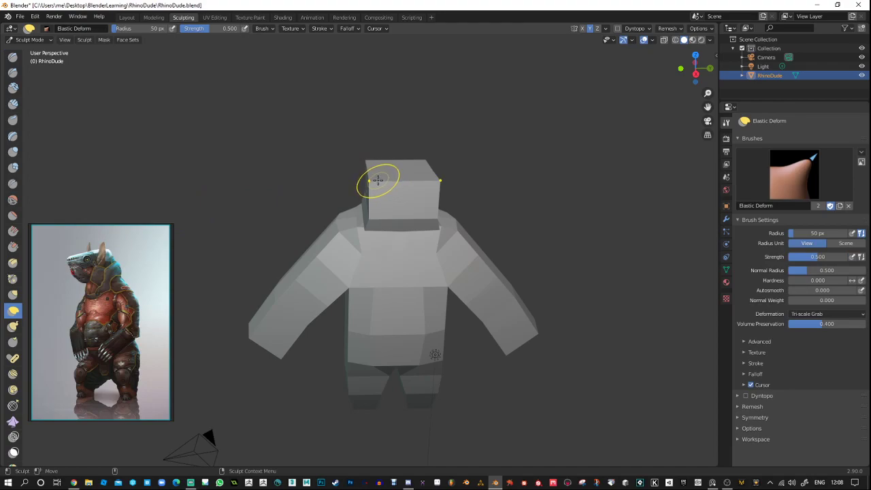
mouse_move(377, 180)
mouse_down()
mouse_move(389, 186)
mouse_move(379, 180)
mouse_up()
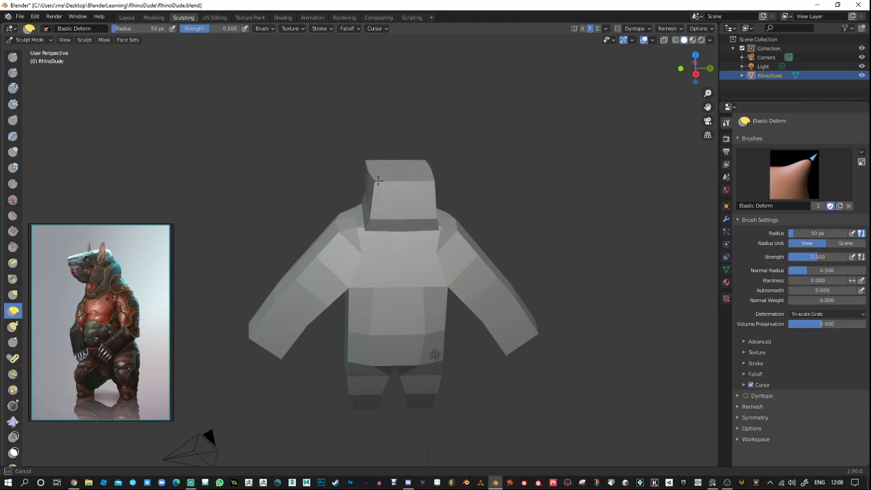
drag(374, 211, 376, 224)
middle_drag(498, 157, 456, 136)
mouse_move(350, 152)
middle_down()
mouse_move(445, 134)
mouse_move(435, 139)
middle_up()
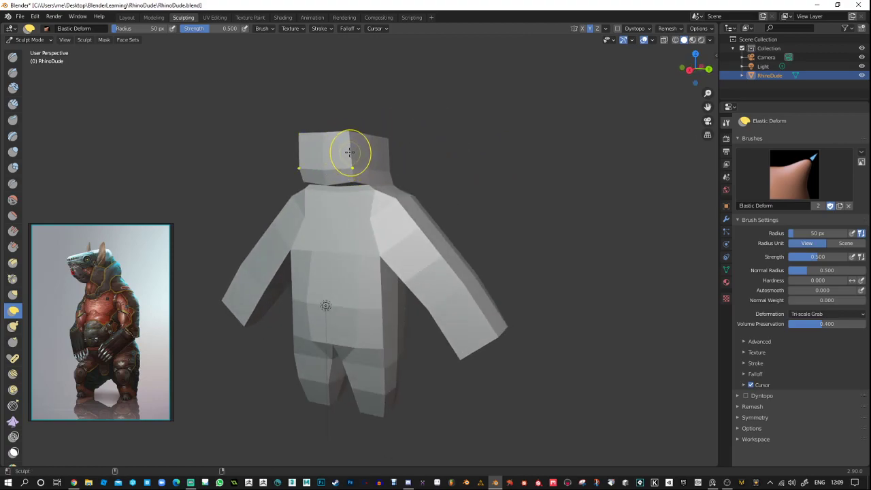
mouse_move(443, 93)
middle_down()
mouse_move(489, 107)
mouse_move(476, 104)
middle_up()
Lower the Elastic Deform brush strength to 0.107 and pull the top of the head slightly upward.
drag(205, 31, 177, 52)
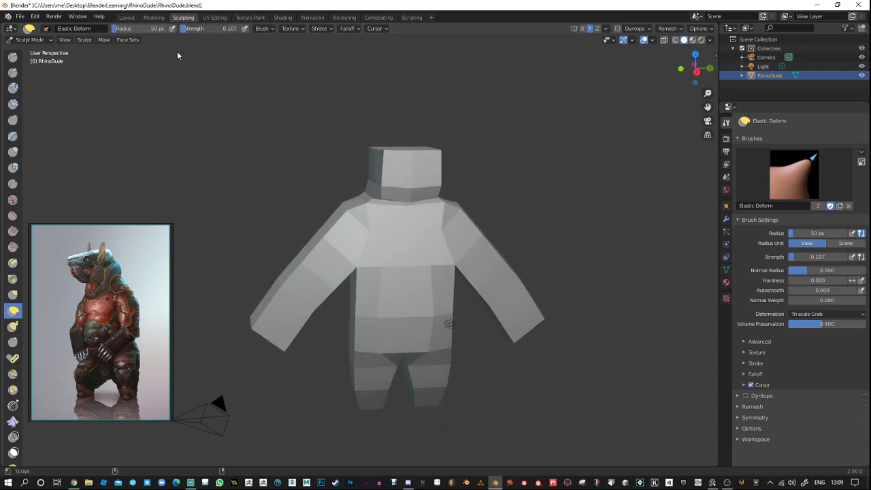
mouse_move(457, 106)
middle_down()
mouse_move(470, 108)
mouse_move(453, 127)
middle_up()
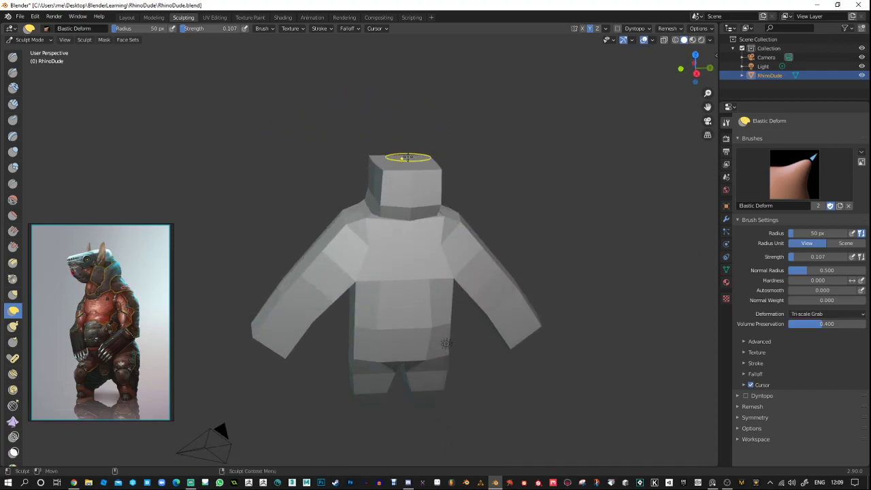
drag(408, 163, 408, 157)
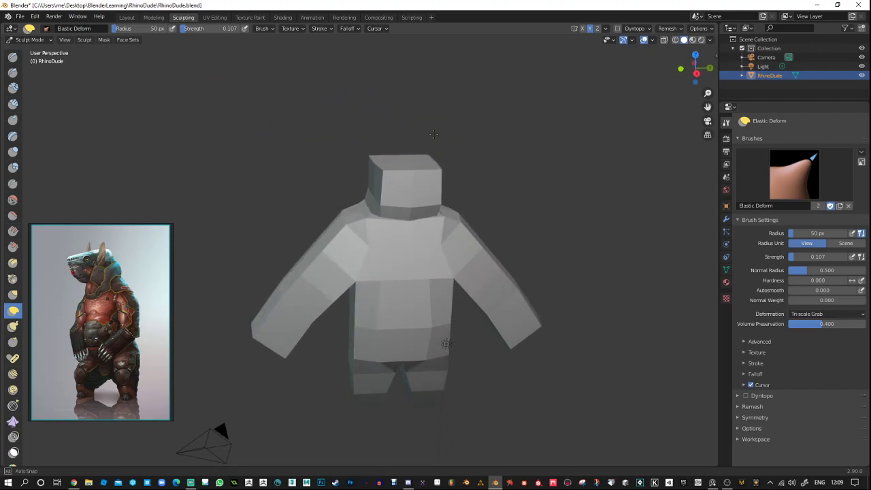
Lower the Elastic Deform brush strength to 0.02 and further to 0.01.
mouse_move(409, 149)
middle_down()
mouse_move(496, 111)
mouse_move(490, 123)
mouse_move(488, 109)
mouse_move(469, 114)
mouse_move(417, 171)
mouse_move(351, 163)
mouse_move(372, 169)
mouse_move(360, 197)
mouse_move(369, 194)
middle_up()
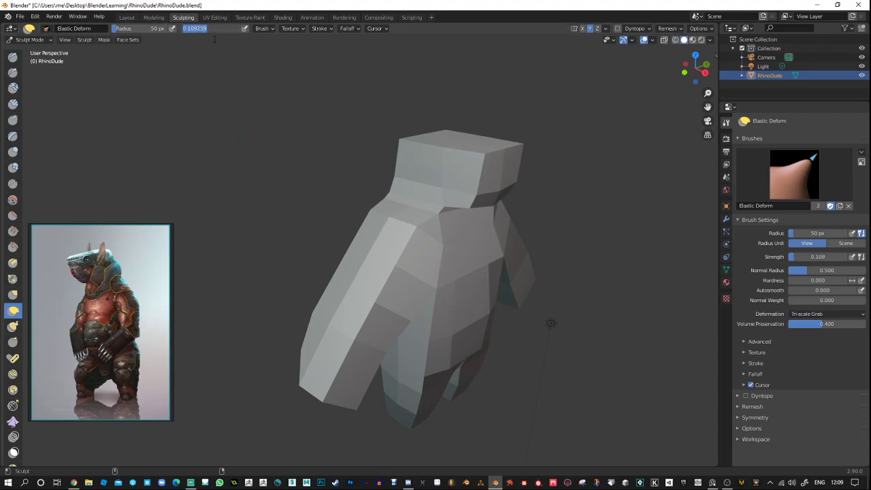
text(.02)
key(Return)
middle_drag(463, 125, 493, 122)
click(222, 28)
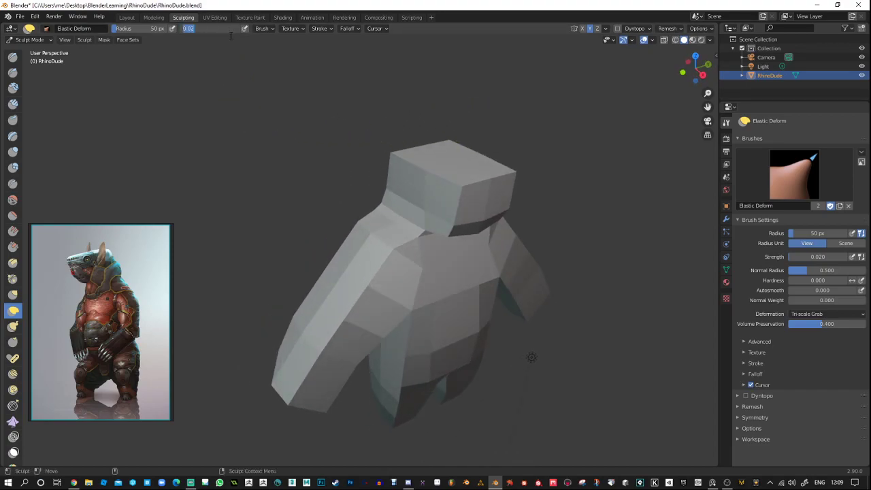
text(.01)
key(Return)
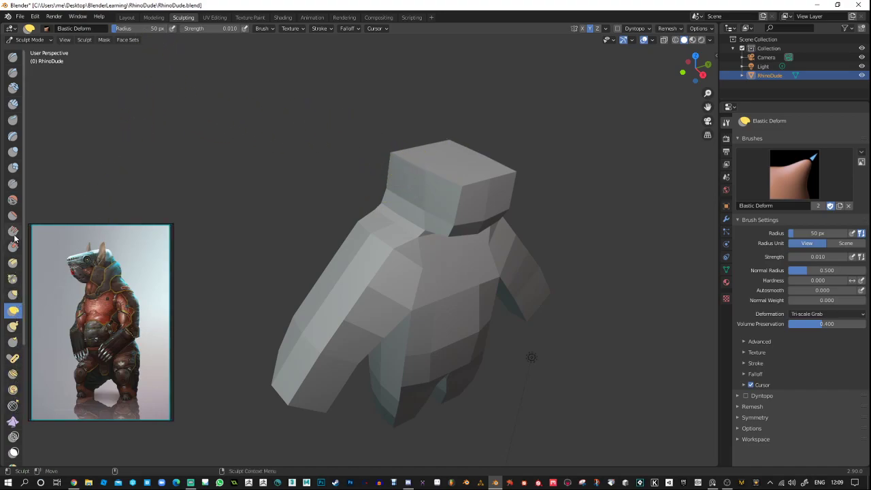
Switch to the Smooth brush and set its strength to 0.01.
click(13, 200)
click(215, 29)
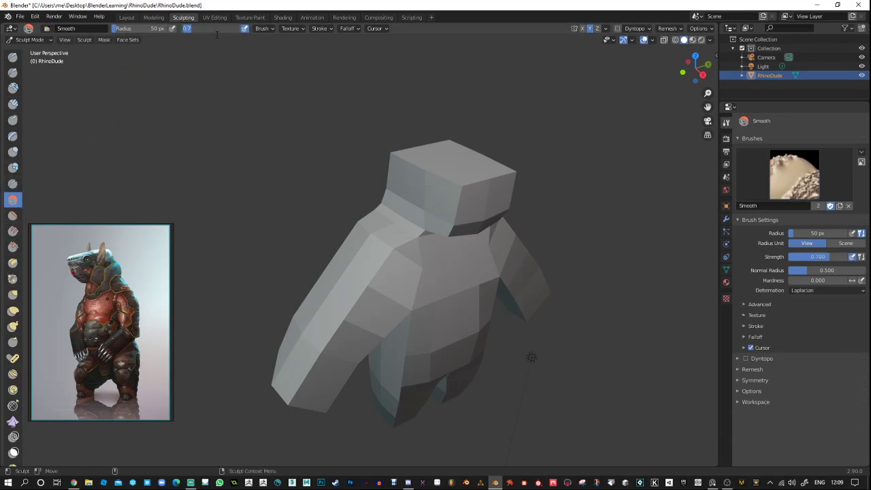
text(0.01)
key(Return)
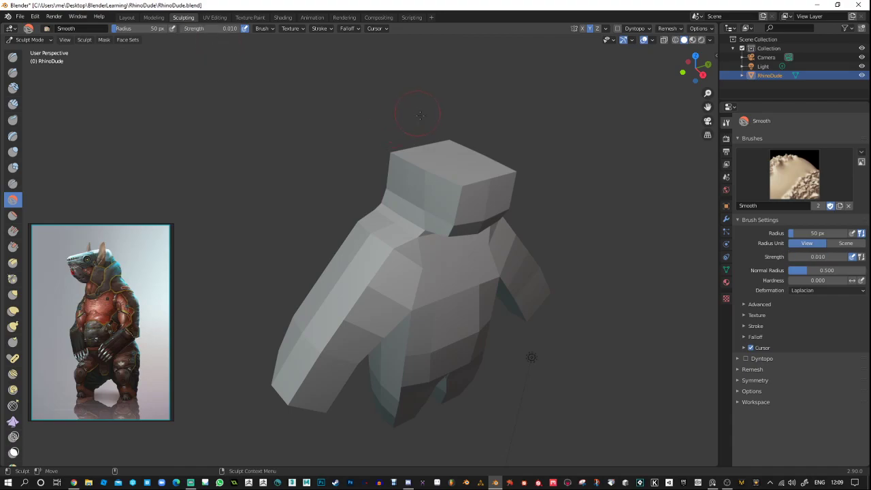
Return to the Elastic Deform brush and stroke lightly over the head's upper corner and side edge.
click(13, 310)
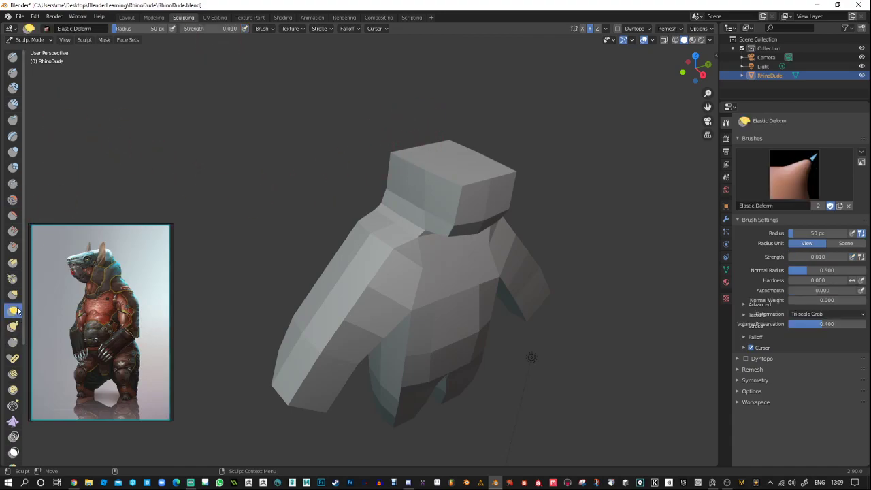
drag(396, 155, 401, 158)
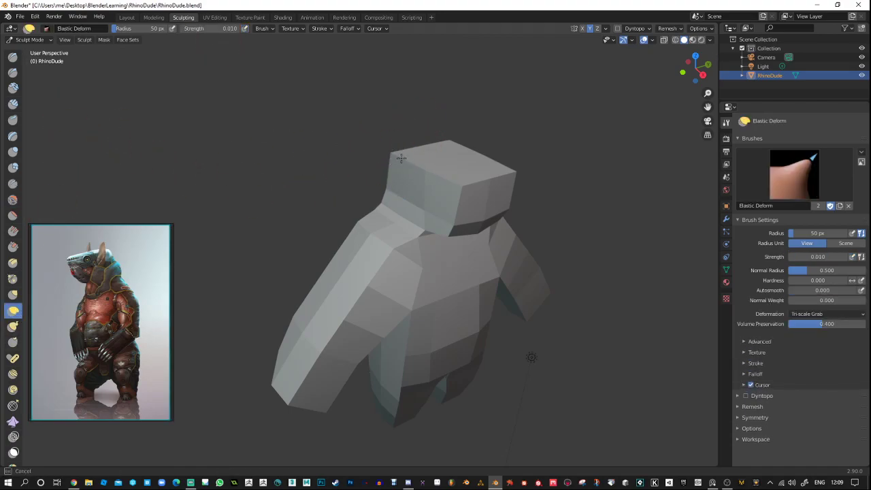
drag(447, 185, 444, 176)
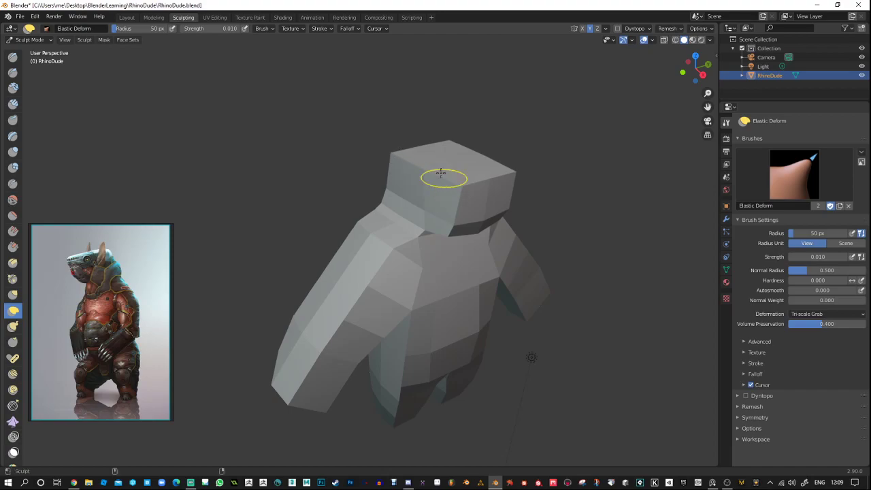
Set the Smooth brush strength to 0.1.
click(13, 199)
click(228, 28)
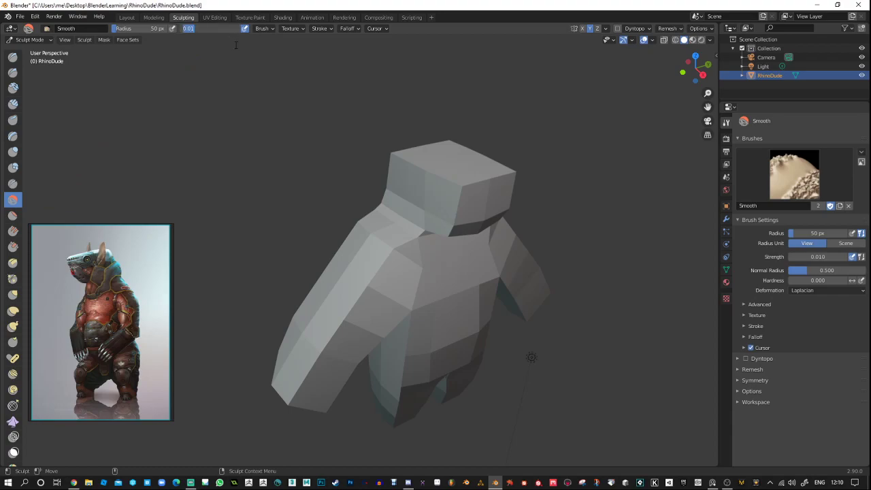
text(0.1)
key(Return)
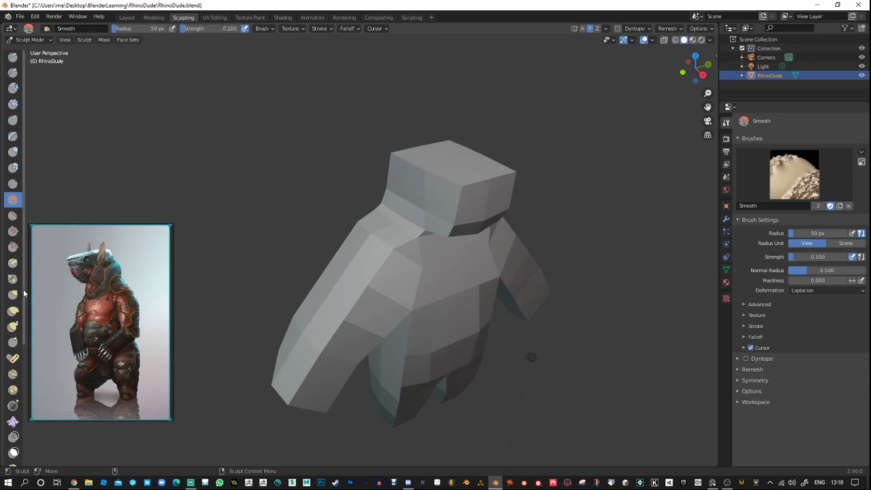
Return to the Elastic Deform brush and soften the top edges of the head, checking the shape from the front and side.
click(13, 310)
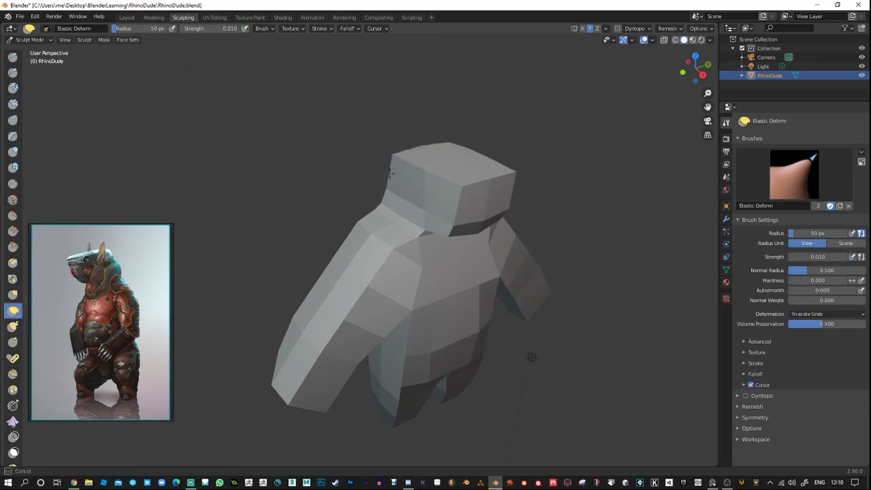
middle_drag(554, 135, 389, 141)
middle_drag(429, 125, 439, 145)
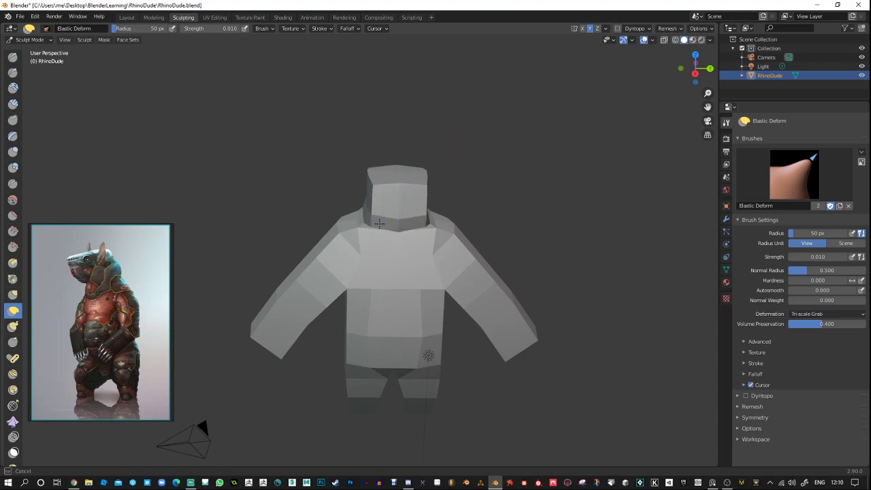
middle_drag(379, 222, 433, 197)
scroll(471, 154, up, 3)
scroll(472, 153, down, 3)
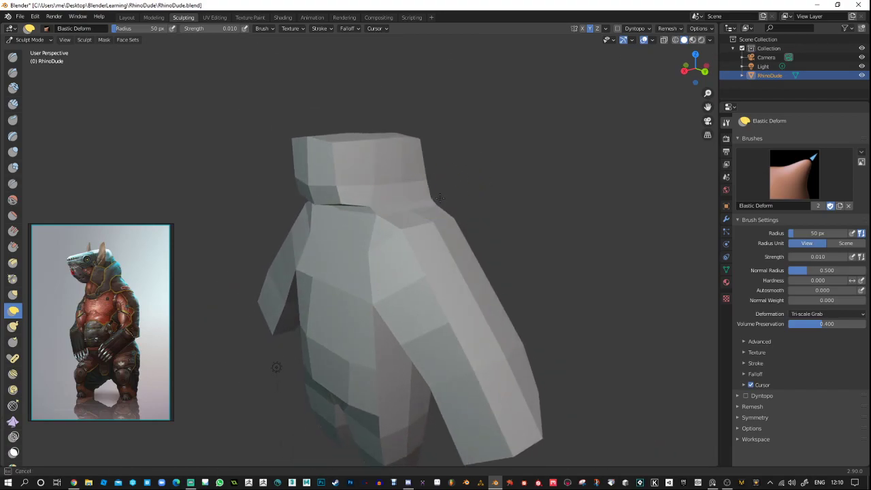
Raise the Elastic Deform strength to 1 and reshape the back of the neck and shoulder.
text(1)
click(218, 39)
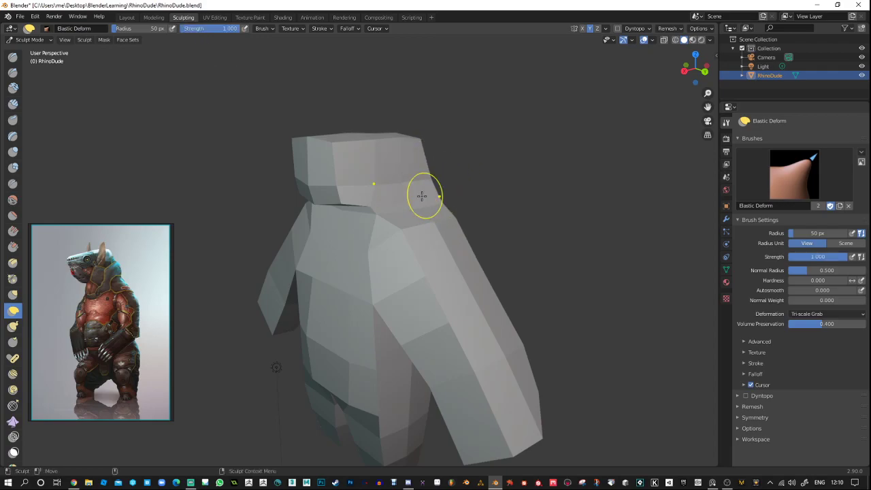
middle_drag(414, 202, 437, 197)
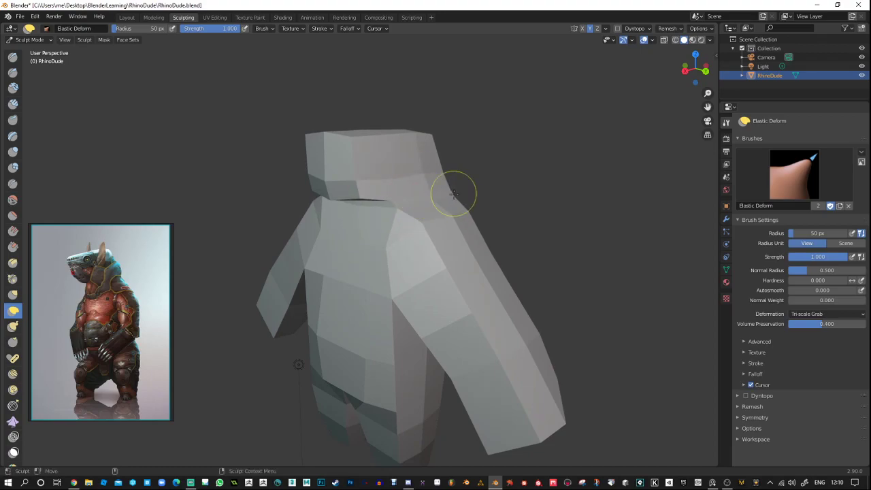
drag(468, 209, 492, 247)
mouse_move(492, 247)
ctrl+middle_down()
mouse_move(494, 227)
mouse_move(491, 246)
mouse_move(466, 190)
ctrl+middle_up()
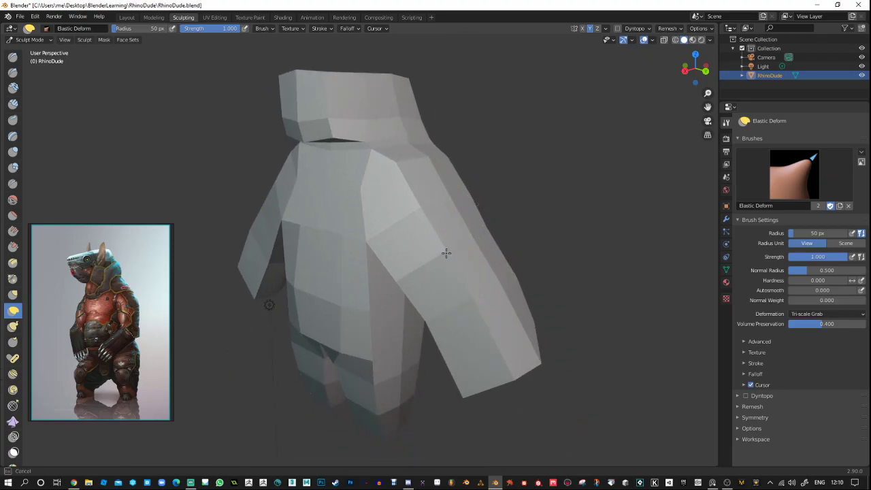
Nudge the inner edge of the arm beside the torso with the Elastic Deform brush.
mouse_move(538, 187)
middle_down()
mouse_move(361, 292)
mouse_move(380, 276)
middle_up()
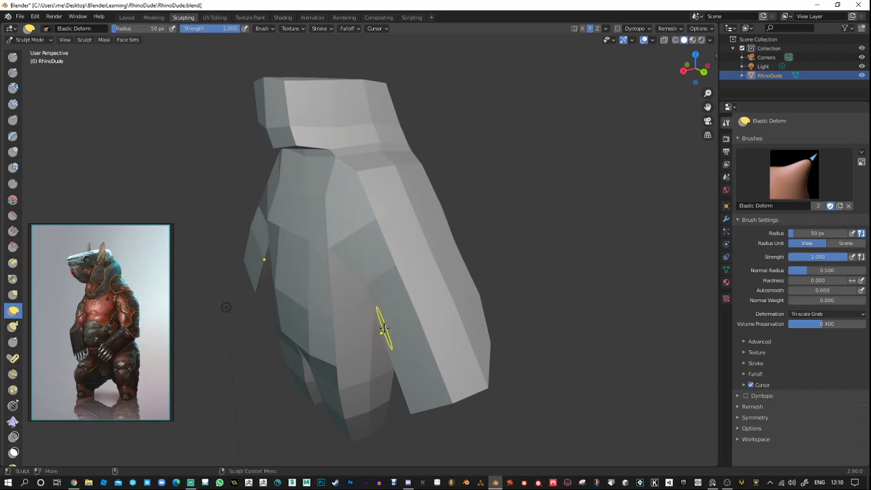
drag(383, 327, 390, 322)
ctrl+middle_drag(424, 290, 425, 297)
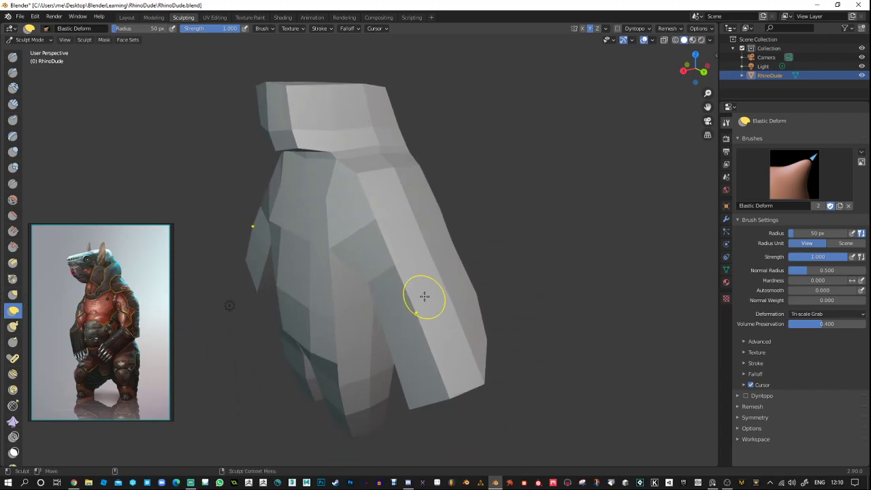
Enlarge the Elastic Deform brush, pull the lower forearm slightly, and reduce the radius to 163 px.
key(bracketright)
key(bracketright)
key(bracketright)
key(bracketright)
key(bracketright)
key(bracketright)
key(bracketright)
key(bracketright)
key(bracketright)
key(bracketright)
key(bracketright)
key(bracketright)
key(bracketright)
key(bracketright)
key(bracketright)
key(bracketright)
key(bracketright)
mouse_move(411, 353)
mouse_down()
mouse_move(426, 350)
mouse_move(408, 352)
mouse_up()
key(bracketleft)
key(bracketleft)
key(bracketleft)
key(bracketleft)
key(bracketleft)
key(bracketleft)
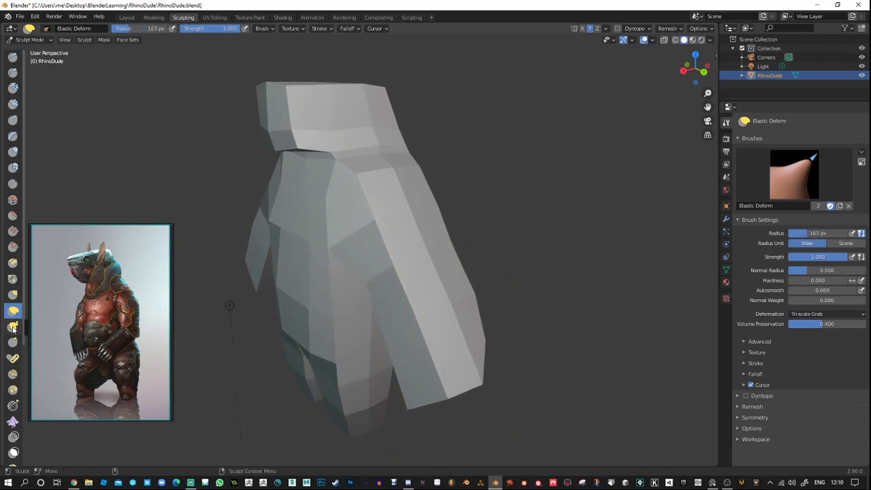
Move the rhino reference picture higher and reshape the forearm's inner edge and end with the Grab brush.
drag(98, 260, 106, 118)
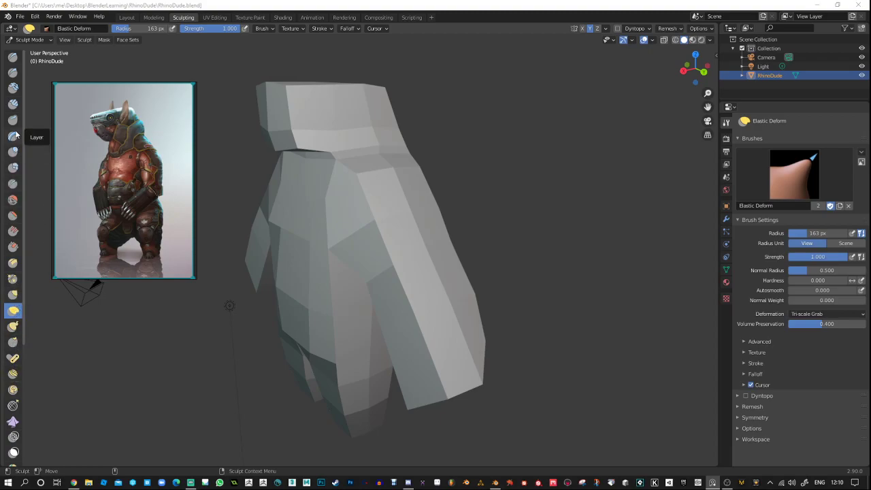
click(13, 294)
mouse_move(360, 284)
mouse_down()
mouse_move(399, 307)
mouse_move(387, 297)
mouse_up()
mouse_move(419, 385)
mouse_down()
mouse_move(434, 371)
mouse_move(404, 317)
mouse_move(412, 325)
mouse_up()
Adjust the Grab brush radius to 153 px and expand its Falloff settings.
key(bracketright)
key(bracketright)
key(bracketright)
key(bracketright)
key(bracketright)
key(bracketright)
key(bracketright)
key(bracketright)
key(bracketright)
key(bracketright)
key(bracketright)
key(bracketleft)
key(bracketleft)
key(bracketleft)
key(bracketleft)
key(bracketleft)
key(bracketleft)
key(bracketleft)
key(bracketleft)
key(bracketleft)
key(bracketleft)
key(bracketleft)
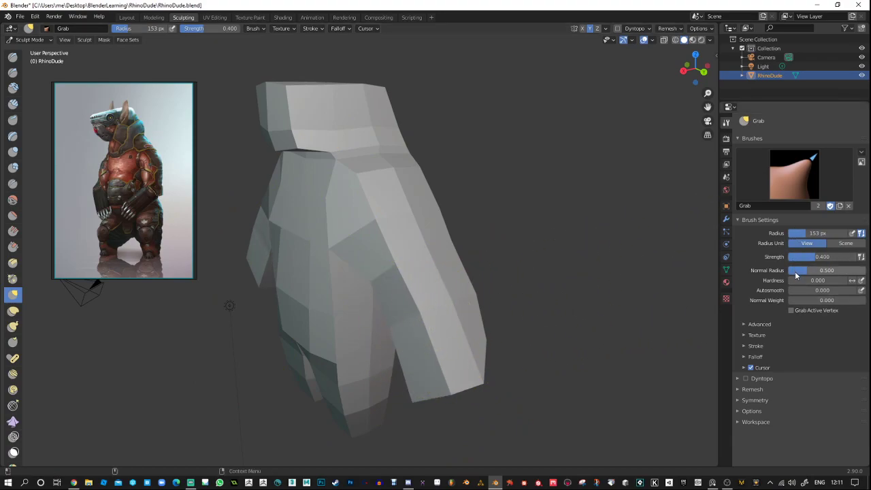
click(756, 357)
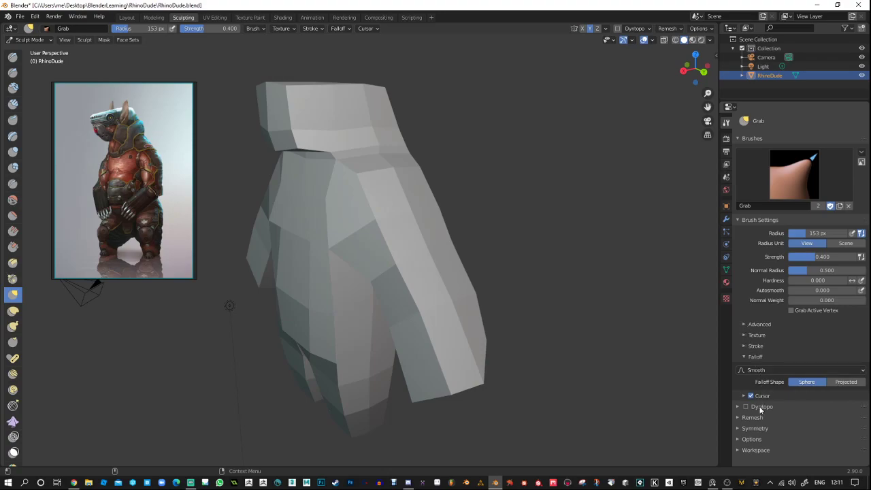
From the front, pull the torso's side slightly outward at the armpit and waist with the Grab brush.
middle_drag(504, 255, 431, 248)
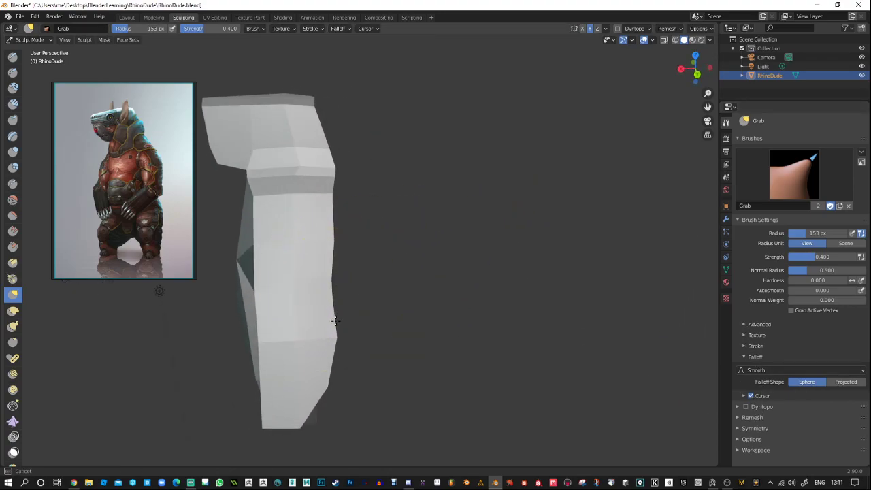
mouse_move(335, 319)
middle_down()
mouse_move(405, 300)
mouse_move(409, 249)
mouse_move(456, 268)
middle_up()
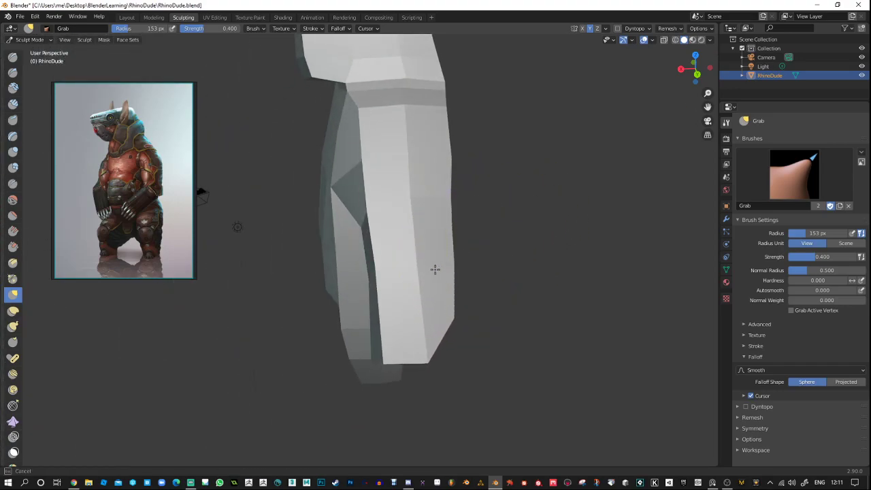
middle_drag(437, 302, 499, 238)
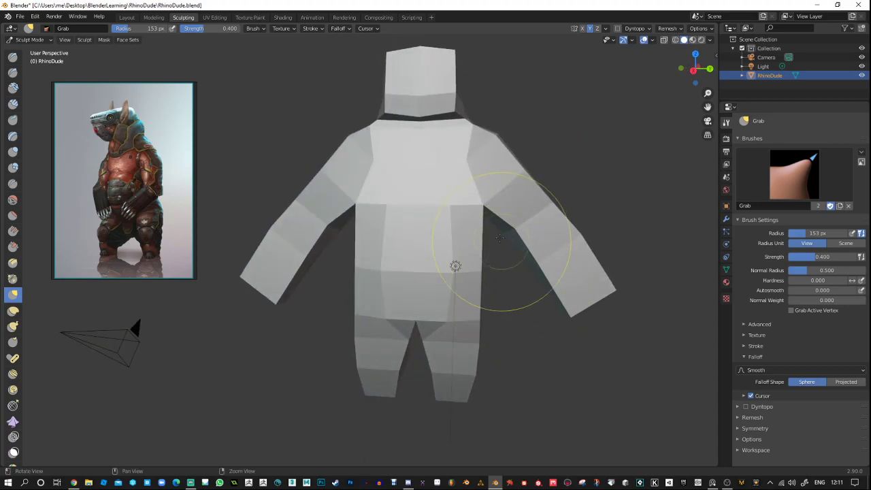
alt+right_drag(499, 238, 498, 201)
drag(484, 198, 498, 201)
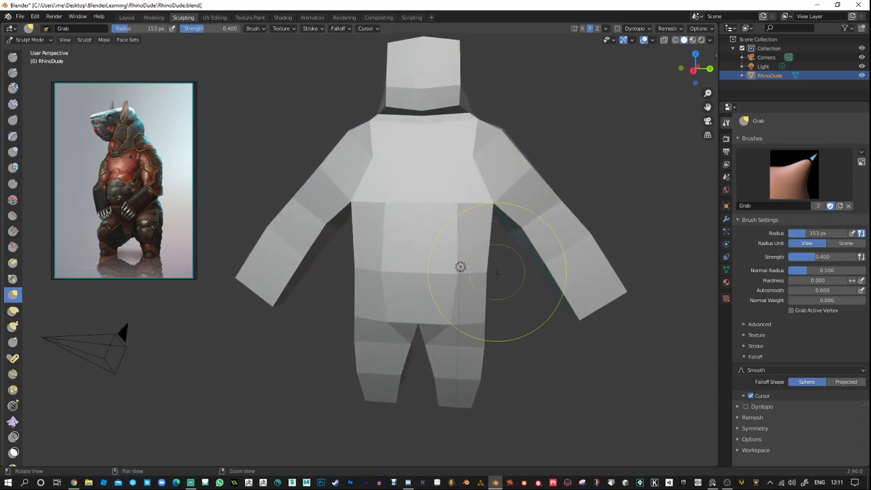
drag(497, 273, 498, 284)
Nudge the front of the thigh slightly downward with the Grab brush.
mouse_move(502, 289)
middle_down()
mouse_move(415, 359)
mouse_move(394, 342)
mouse_move(418, 325)
mouse_move(419, 247)
mouse_move(397, 336)
mouse_move(393, 311)
middle_up()
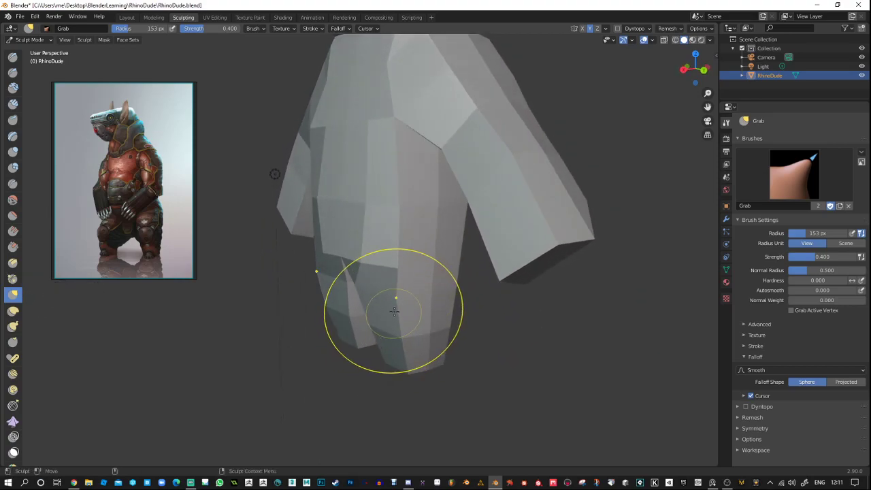
drag(388, 311, 387, 319)
mouse_move(387, 318)
middle_down()
mouse_move(374, 319)
mouse_move(377, 329)
mouse_move(378, 278)
middle_up()
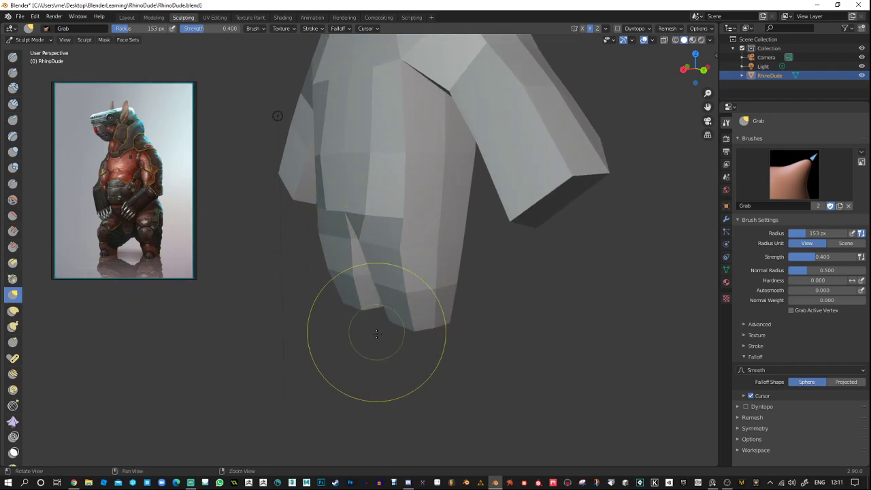
Examine the whole body from the back and side, and inspect the head and shoulder up close.
mouse_move(352, 330)
middle_down()
mouse_move(346, 349)
mouse_move(239, 197)
mouse_move(361, 340)
mouse_move(381, 294)
mouse_move(374, 309)
mouse_move(410, 333)
middle_up()
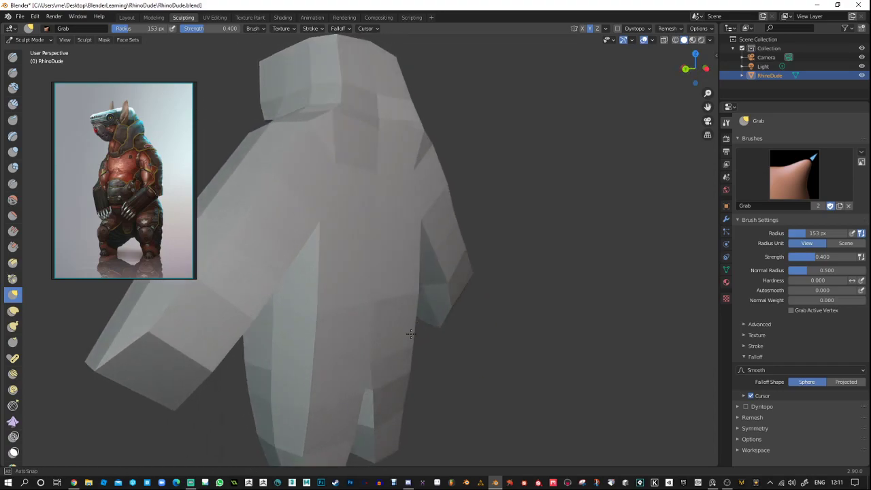
middle_drag(422, 269, 298, 247)
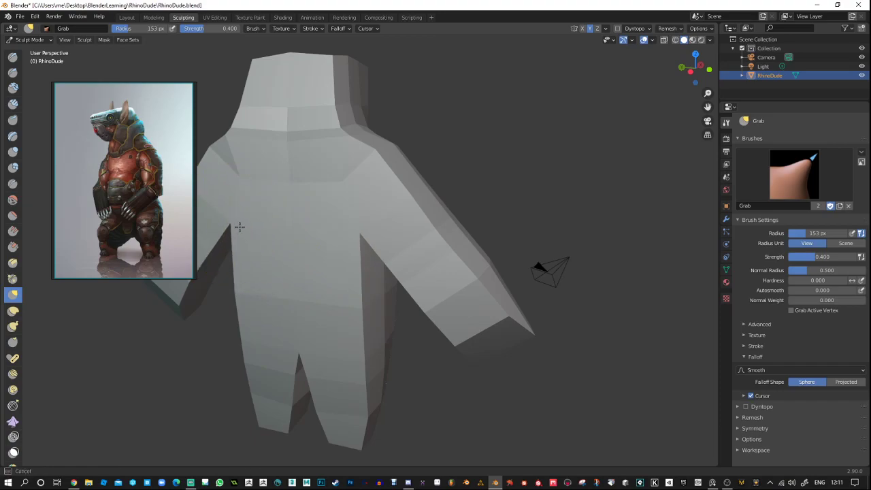
mouse_move(237, 287)
middle_down()
mouse_move(283, 257)
mouse_move(295, 264)
mouse_move(324, 240)
mouse_move(325, 278)
mouse_move(340, 215)
middle_up()
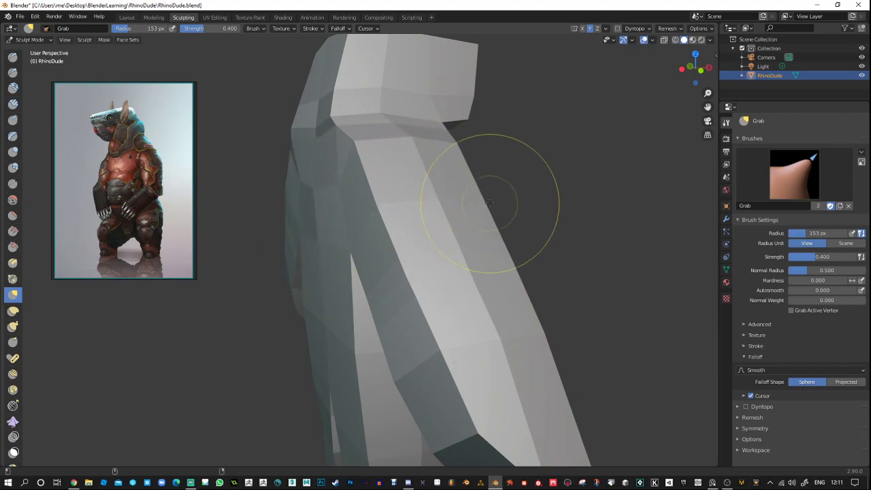
mouse_move(510, 159)
ctrl+middle_down()
mouse_move(534, 217)
mouse_move(447, 213)
ctrl+middle_up()
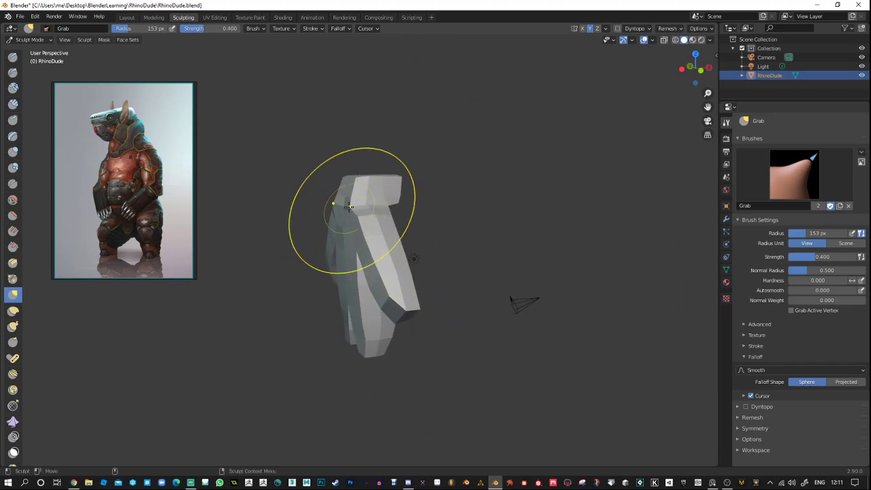
middle_drag(322, 238, 469, 252)
mouse_move(470, 252)
alt+right_down()
mouse_move(408, 257)
mouse_move(396, 249)
alt+right_up()
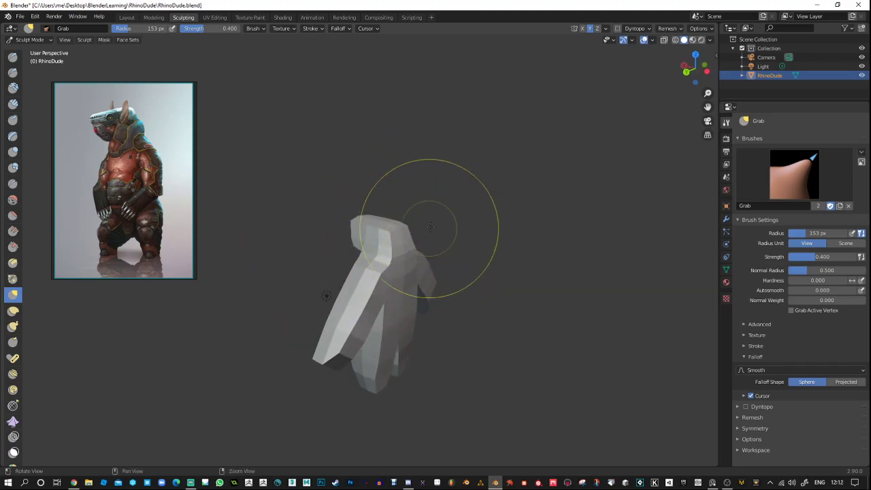
mouse_move(430, 226)
middle_down()
mouse_move(442, 175)
mouse_move(387, 219)
middle_up()
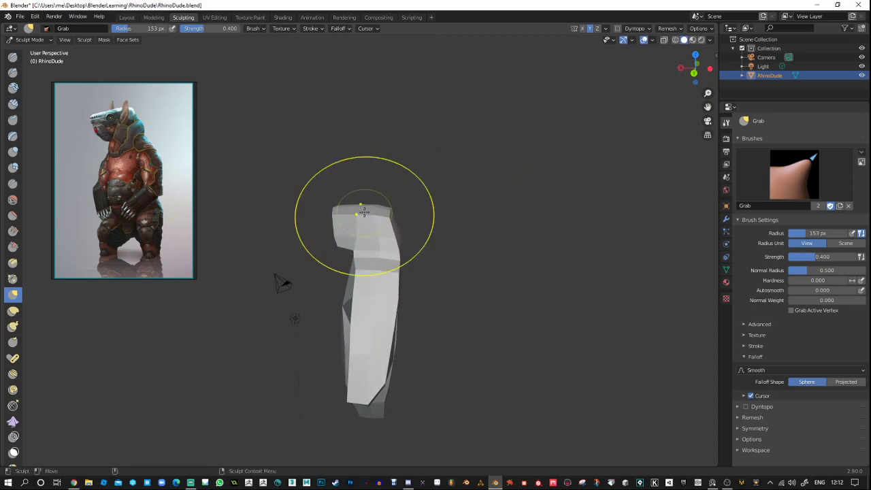
alt+right_drag(364, 213, 492, 147)
alt+drag(492, 147, 552, 163)
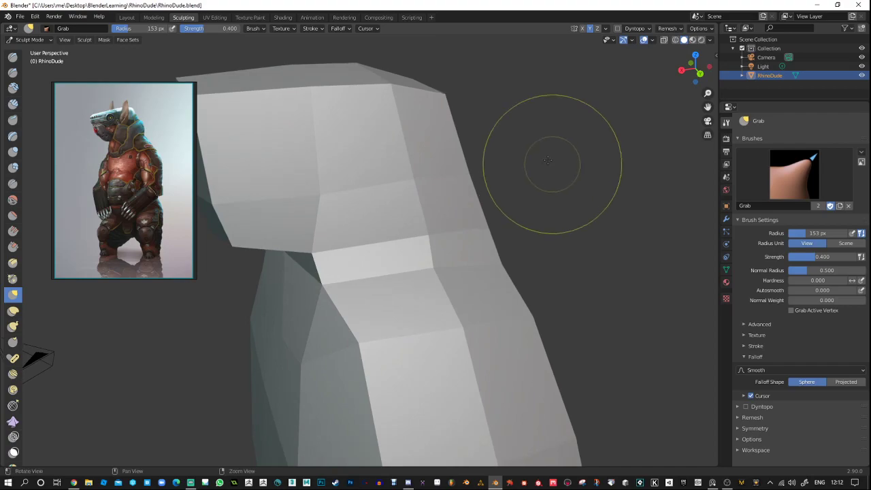
Examine the head, the gap beneath it, the shoulders and the torso from the side, front and above.
mouse_move(527, 142)
alt+right_down()
mouse_move(519, 140)
mouse_move(503, 191)
alt+right_up()
mouse_move(503, 191)
alt+mouse_down()
mouse_move(515, 175)
mouse_move(537, 170)
alt+mouse_up()
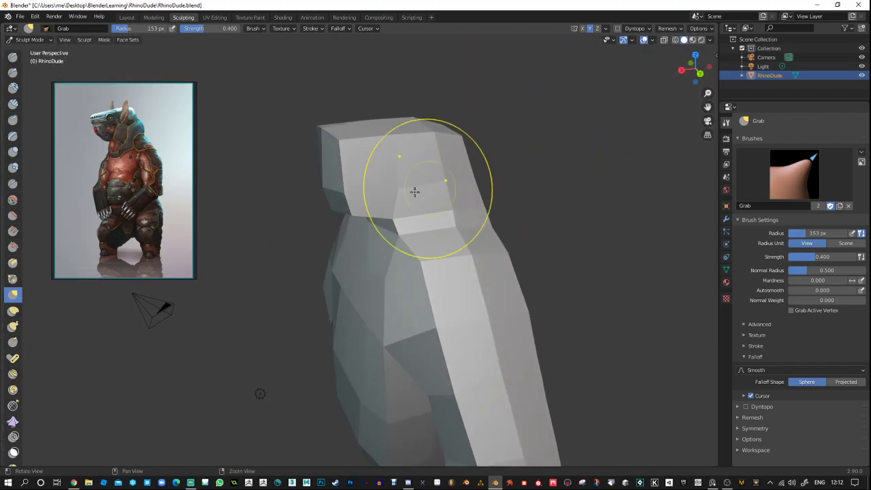
mouse_move(322, 203)
middle_down()
mouse_move(330, 239)
mouse_move(294, 257)
middle_up()
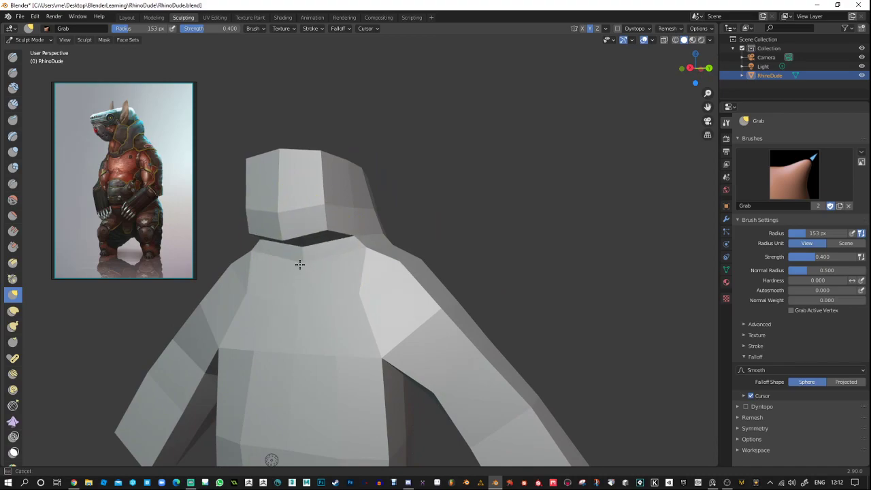
middle_drag(408, 205, 409, 205)
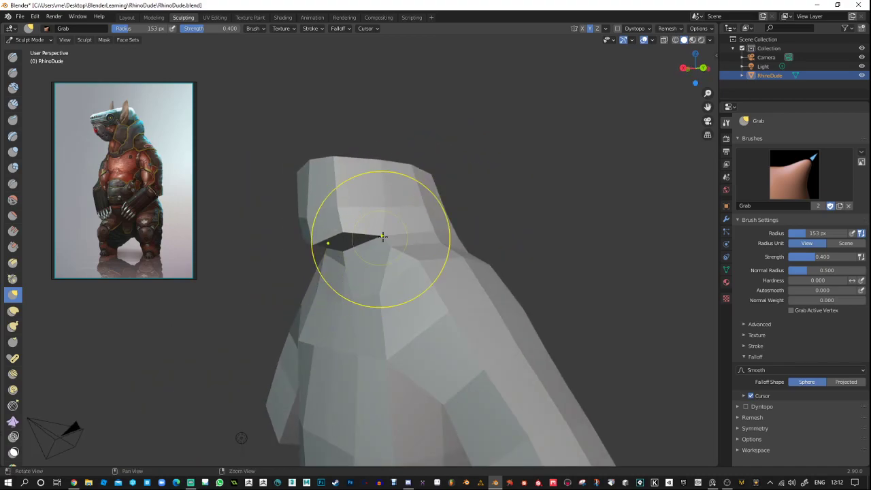
mouse_move(383, 236)
middle_down()
mouse_move(402, 216)
mouse_move(402, 232)
mouse_move(414, 239)
mouse_move(390, 268)
middle_up()
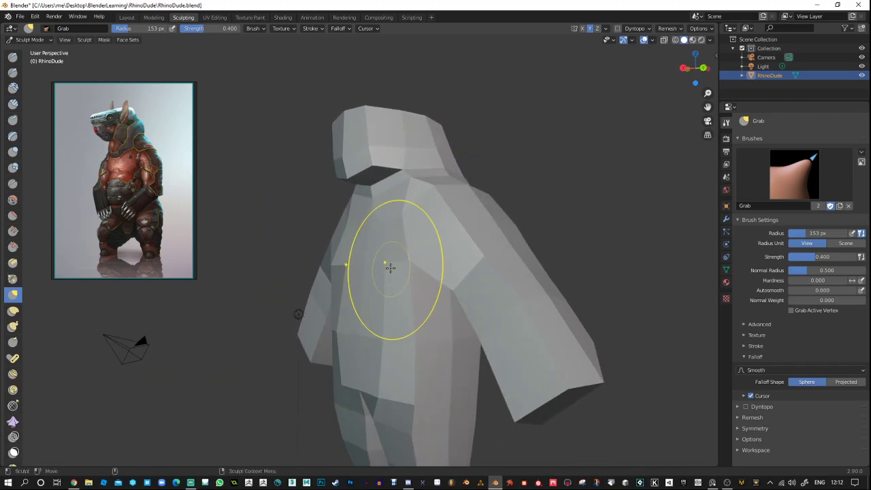
middle_drag(345, 285, 376, 252)
middle_drag(410, 287, 379, 256)
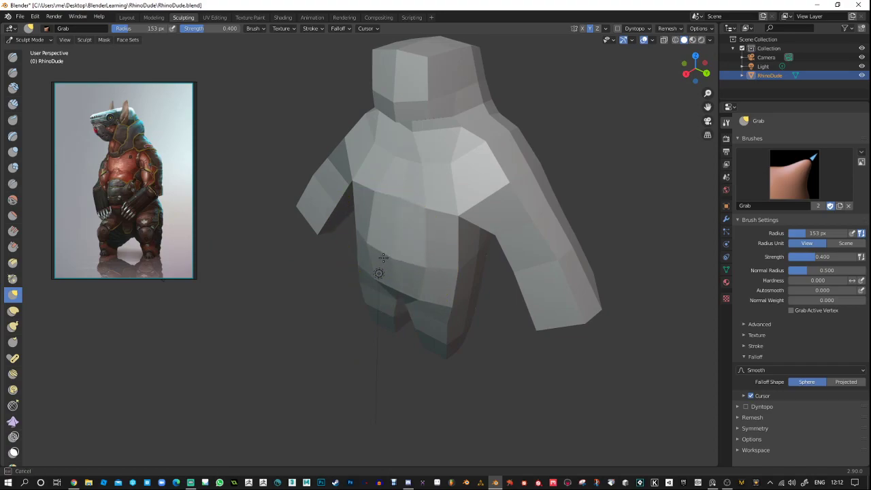
mouse_move(375, 283)
middle_down()
mouse_move(394, 301)
mouse_move(421, 289)
middle_up()
middle_drag(380, 338, 517, 257)
Nudge the hand end and underside of the forearm with the Grab brush to slim the lower arm.
drag(490, 280, 488, 268)
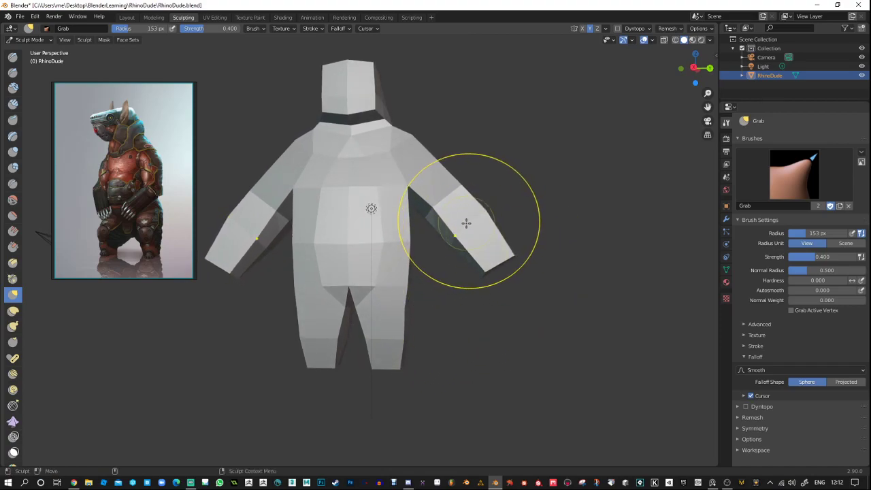
drag(466, 223, 461, 229)
mouse_move(524, 191)
middle_down()
mouse_move(472, 208)
mouse_move(449, 202)
mouse_move(458, 202)
mouse_move(469, 258)
mouse_move(429, 253)
middle_up()
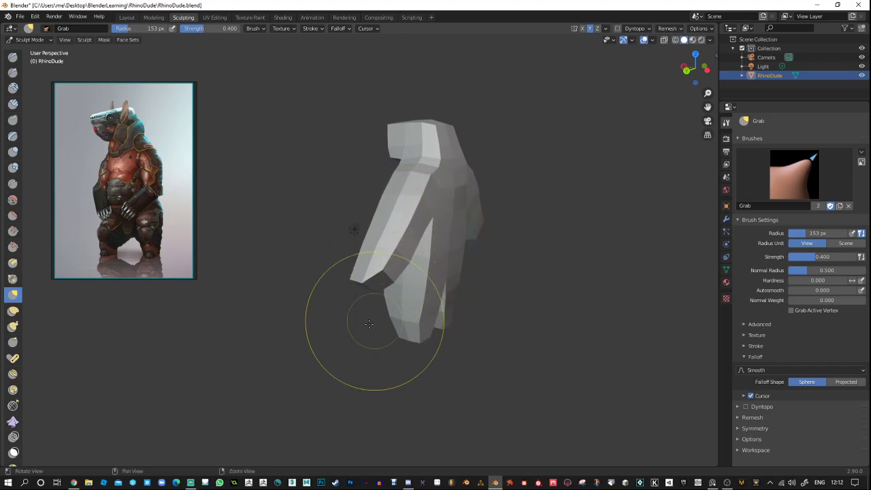
middle_drag(360, 317, 497, 307)
mouse_move(472, 226)
ctrl+middle_down()
mouse_move(477, 254)
mouse_move(472, 214)
ctrl+middle_up()
shift+middle_drag(482, 261, 479, 204)
middle_drag(494, 245, 488, 241)
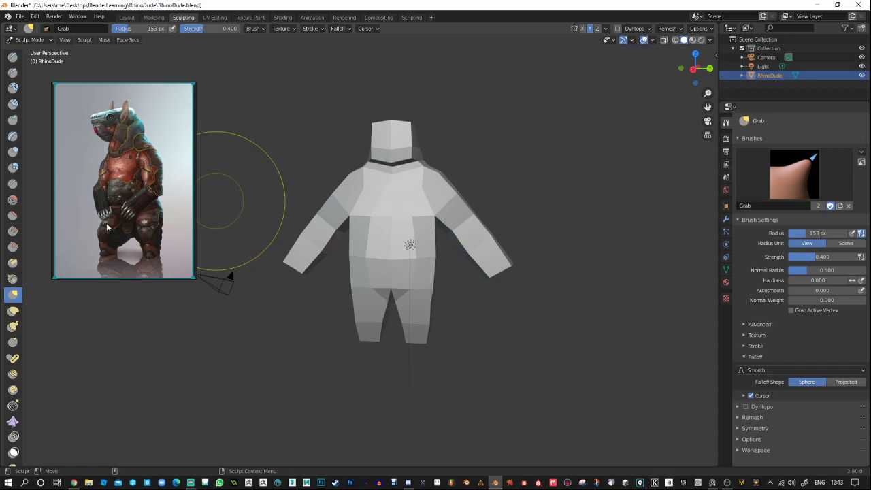
Adjust the shoulder area with the Grab brush and pull the side of the neck slightly outward from the back.
mouse_move(476, 243)
middle_down()
mouse_move(492, 239)
mouse_move(476, 272)
mouse_move(512, 285)
mouse_move(476, 272)
middle_up()
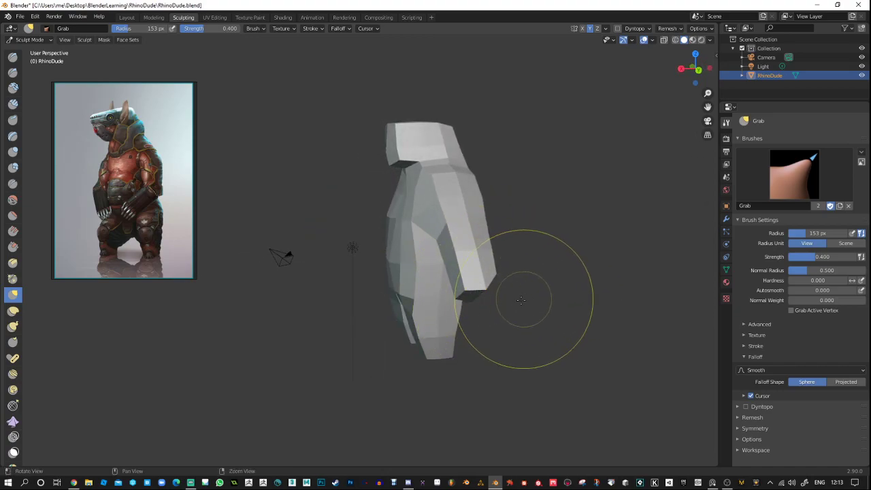
mouse_move(521, 300)
middle_down()
mouse_move(429, 293)
mouse_move(453, 274)
middle_up()
mouse_move(453, 208)
mouse_down()
mouse_move(429, 204)
mouse_move(490, 200)
mouse_up()
middle_drag(451, 210, 324, 163)
mouse_move(325, 163)
mouse_down()
mouse_move(315, 188)
mouse_move(316, 164)
mouse_up()
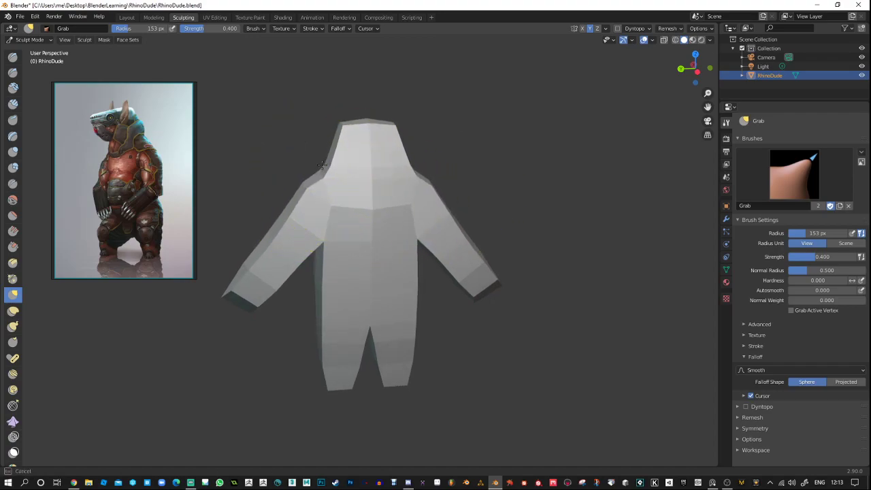
Examine the head, neck and shoulders from the front and from above.
middle_drag(322, 164, 487, 160)
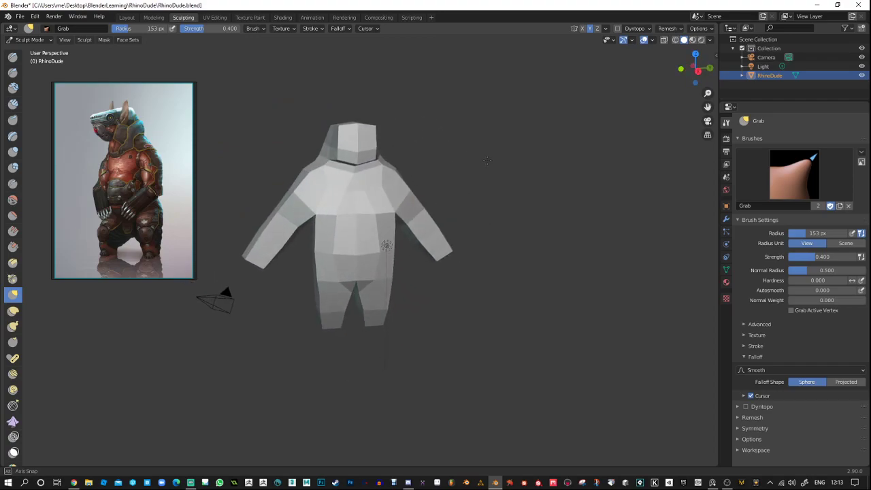
alt+drag(487, 160, 479, 159)
alt+right_drag(442, 149, 419, 161)
alt+middle_drag(419, 161, 426, 179)
mouse_move(426, 179)
alt+right_down()
mouse_move(421, 195)
mouse_move(415, 181)
alt+right_up()
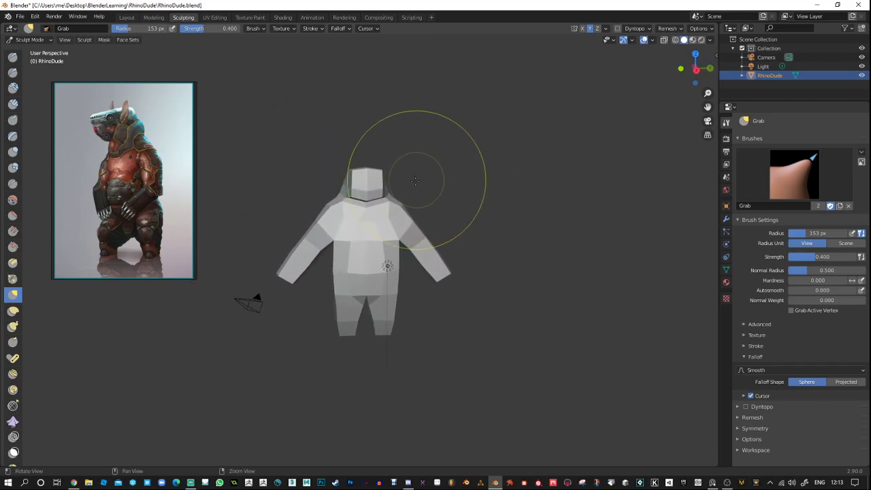
scroll(414, 180, up, 3)
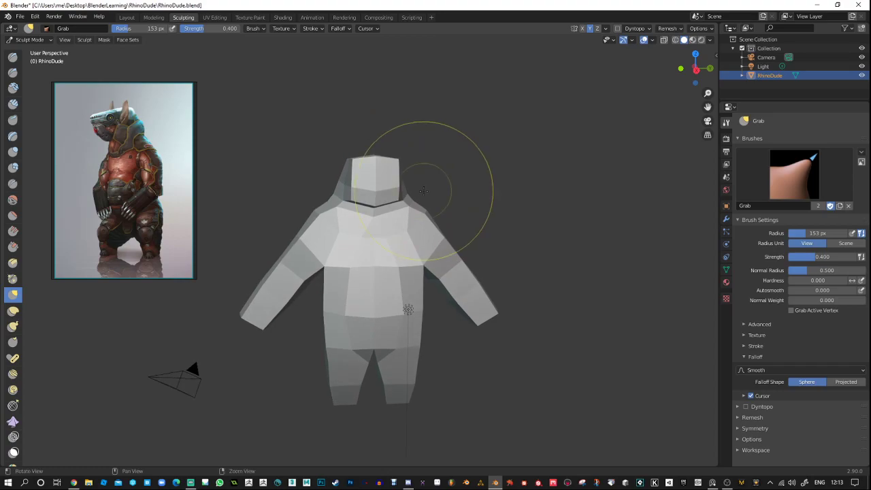
mouse_move(423, 191)
middle_down()
mouse_move(423, 224)
mouse_move(422, 179)
middle_up()
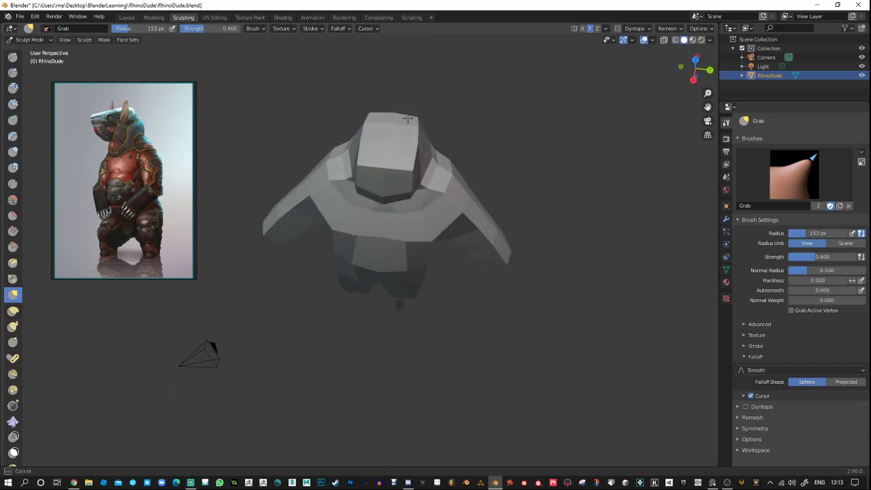
middle_drag(466, 107, 435, 111)
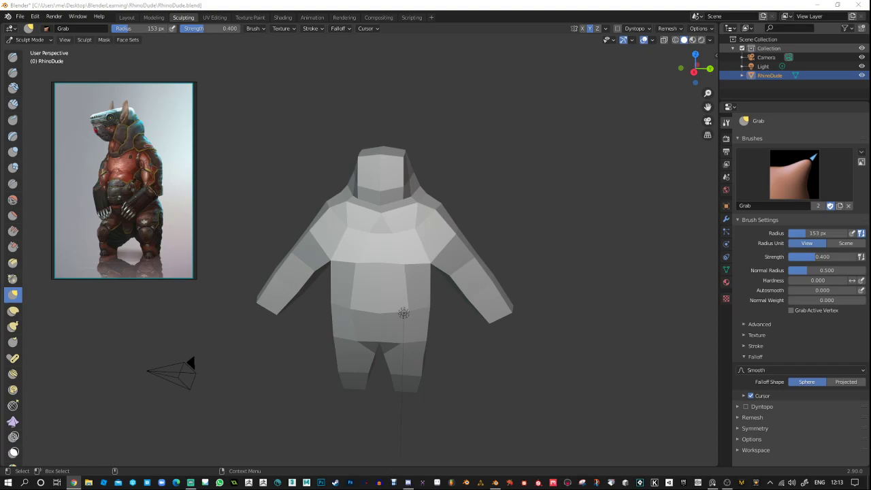
Browse the Google Images results for rhino in the browser as anatomy reference, and close the browser window.
drag(870, 119, 753, 110)
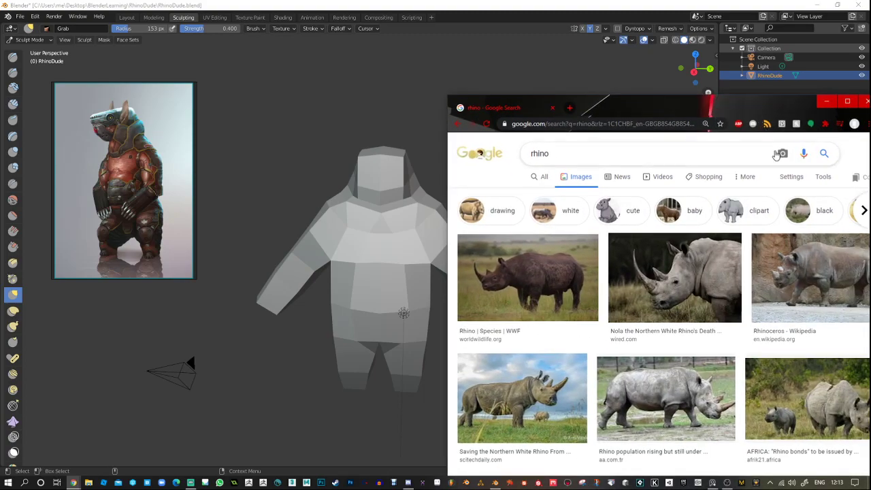
scroll(641, 324, down, 4)
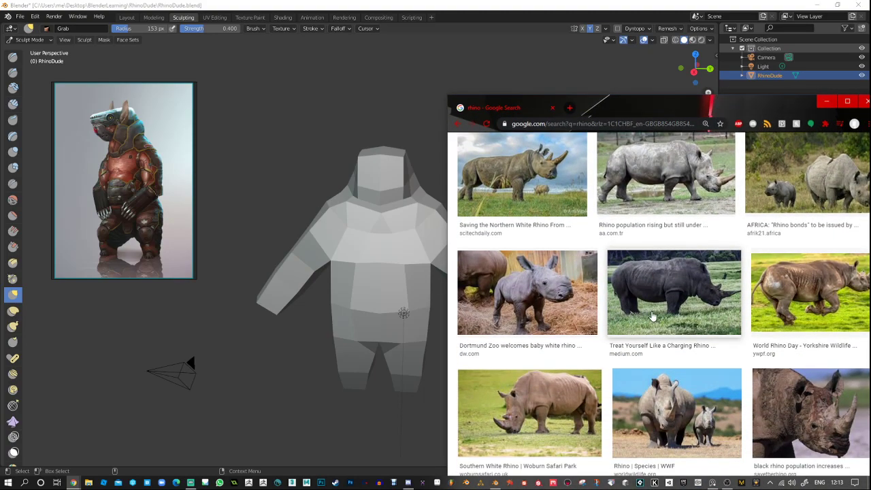
scroll(653, 314, down, 2)
scroll(653, 314, down, 8)
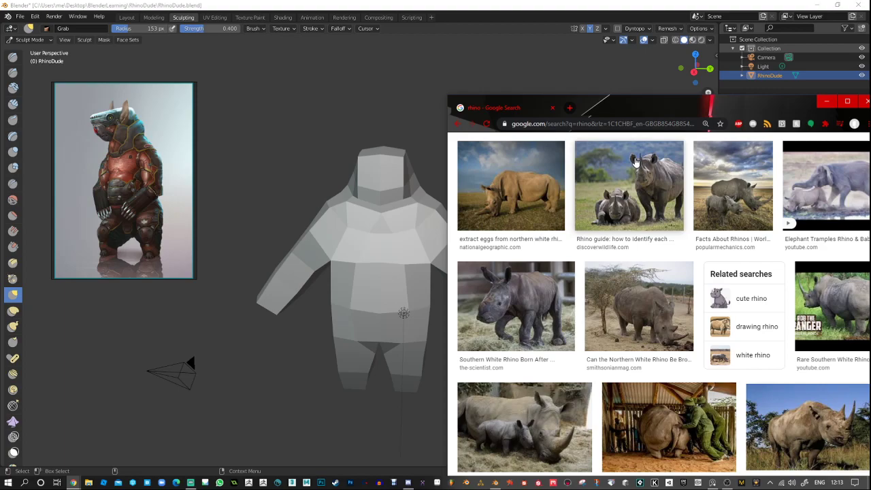
scroll(633, 327, down, 3)
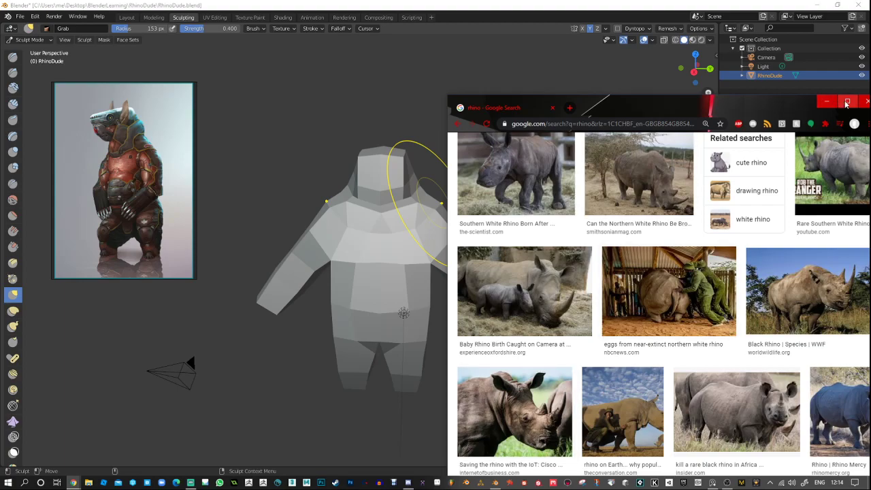
click(866, 102)
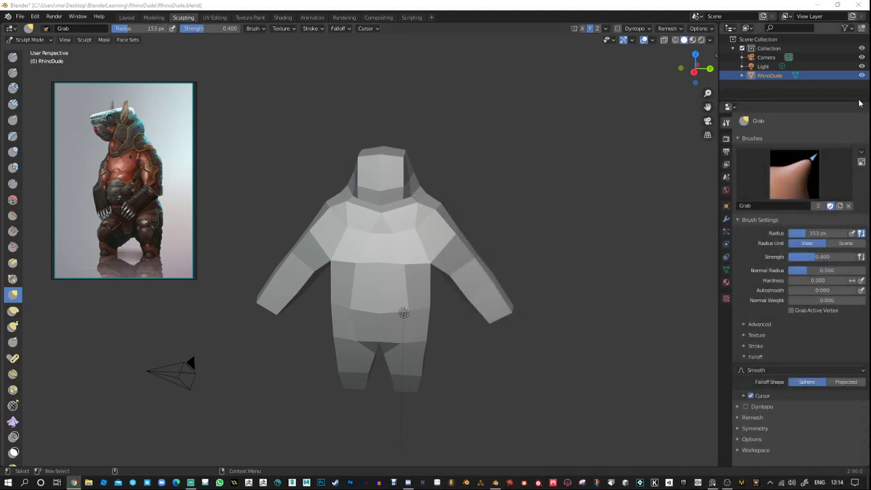
Reduce the Grab brush radius to 89 px and pull the side of the neck behind the head slightly downward.
click(407, 182)
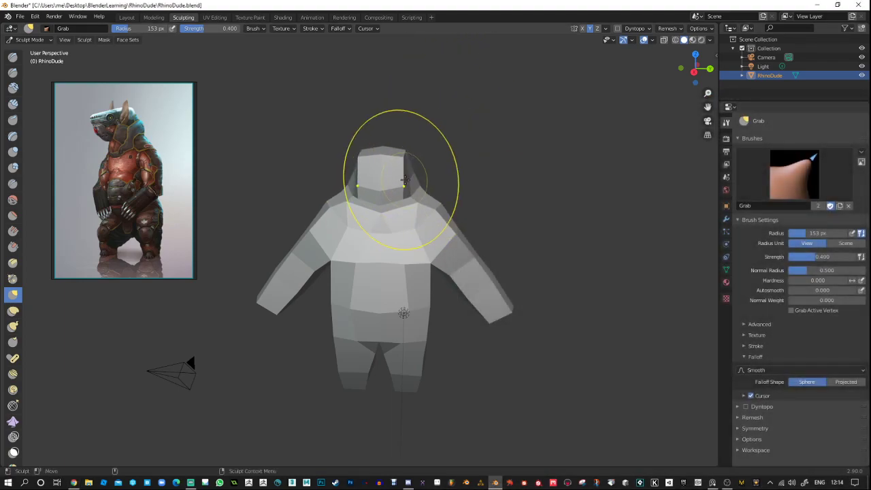
ctrl+middle_drag(434, 175, 470, 159)
scroll(436, 180, up, 4)
key(bracketleft)
key(bracketleft)
key(bracketleft)
key(bracketleft)
key(bracketleft)
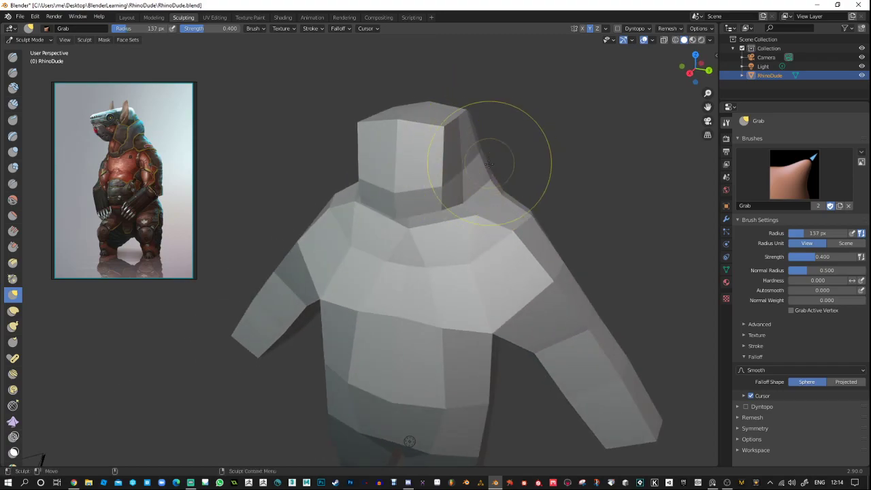
mouse_move(478, 155)
mouse_down()
mouse_move(488, 177)
mouse_move(475, 178)
mouse_up()
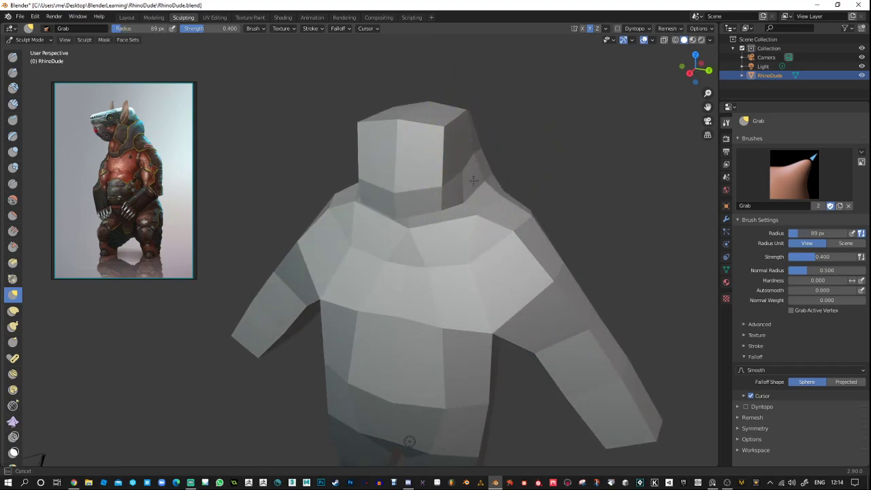
Examine the whole body's proportions from the back, front and below.
mouse_move(531, 165)
middle_down()
mouse_move(480, 180)
mouse_move(401, 161)
mouse_move(415, 181)
mouse_move(409, 278)
mouse_move(406, 234)
mouse_move(348, 279)
mouse_move(306, 281)
middle_up()
scroll(406, 234, down, 5)
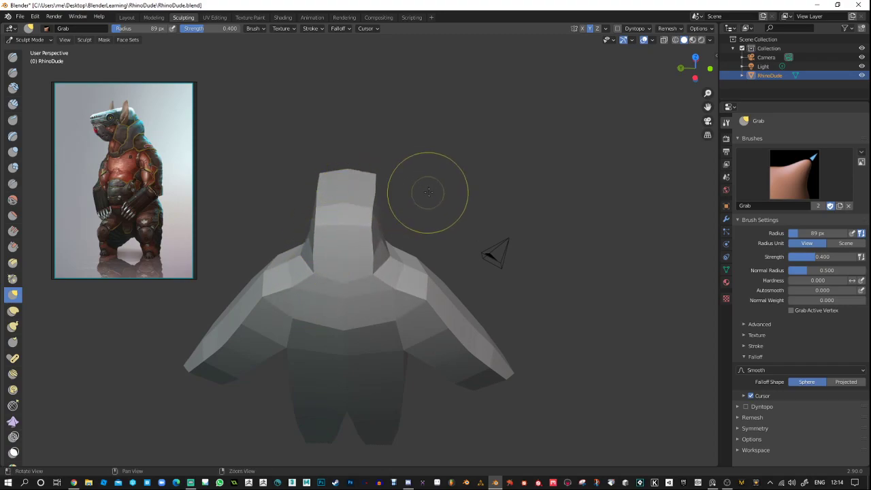
middle_drag(428, 195, 458, 234)
scroll(505, 107, down, 4)
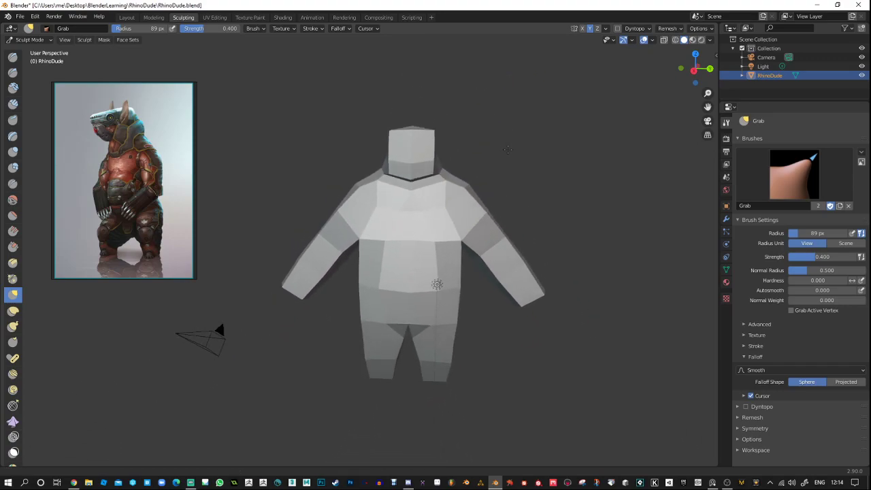
middle_drag(507, 149, 451, 169)
shift+middle_drag(515, 267, 433, 160)
mouse_move(508, 175)
middle_down()
mouse_move(408, 189)
mouse_move(534, 171)
mouse_move(527, 187)
mouse_move(488, 195)
mouse_move(510, 189)
middle_up()
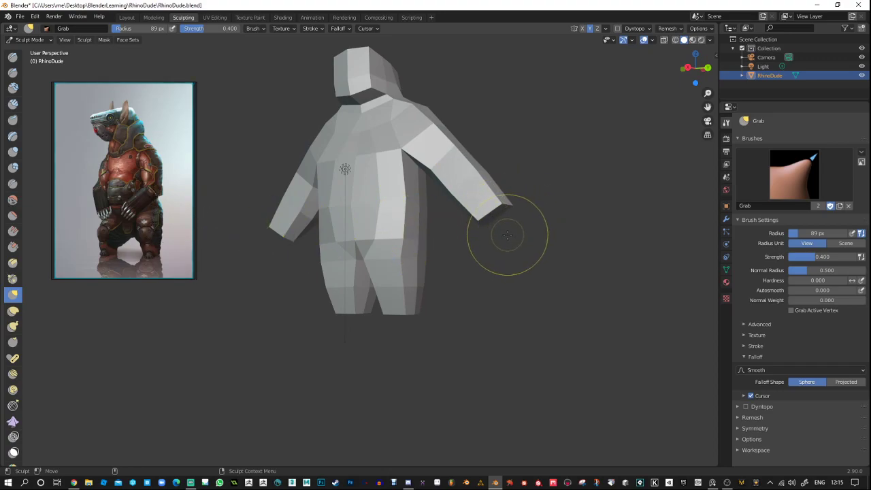
middle_drag(515, 232, 529, 253)
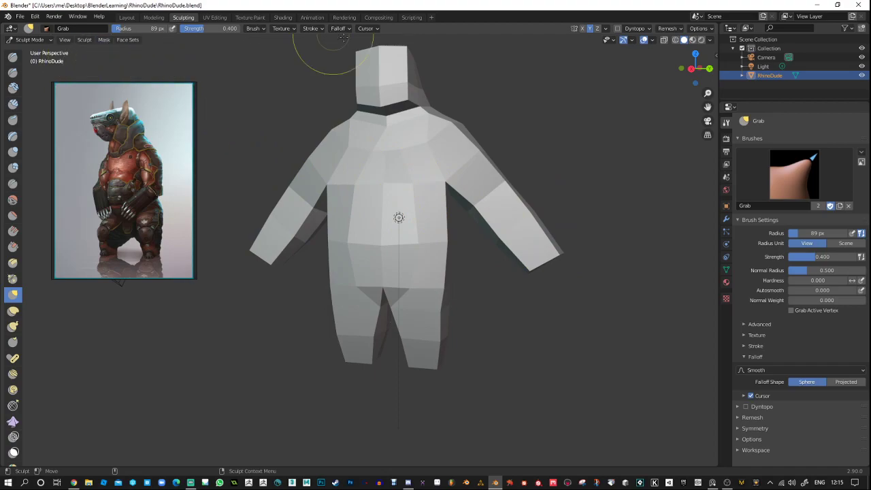
Switch to the Modeling workspace, enable face selection, and align the view to Right Orthographic.
click(154, 17)
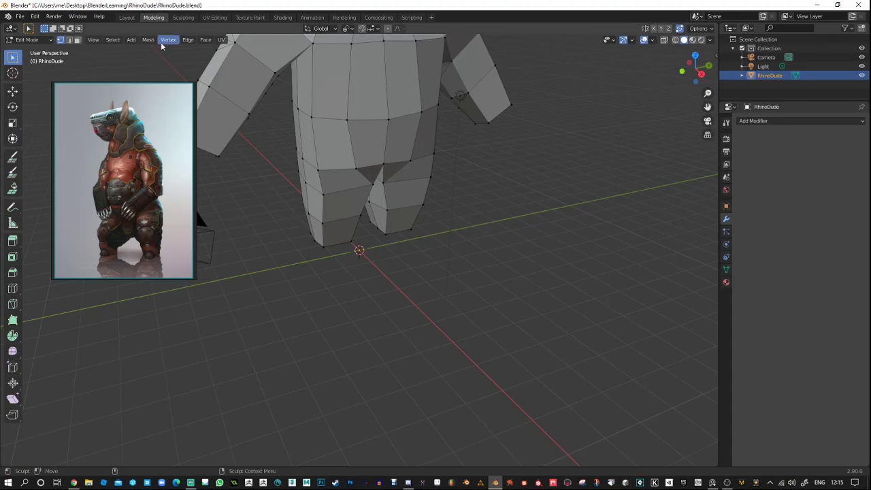
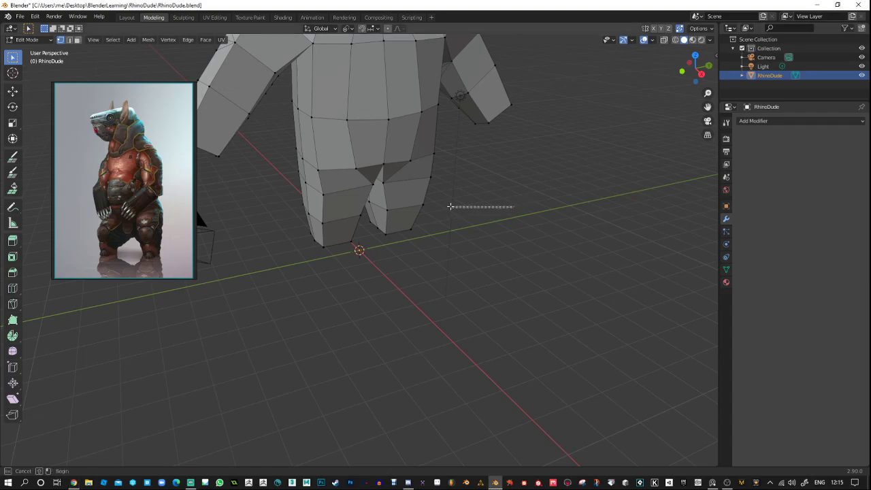
middle_drag(490, 206, 455, 274)
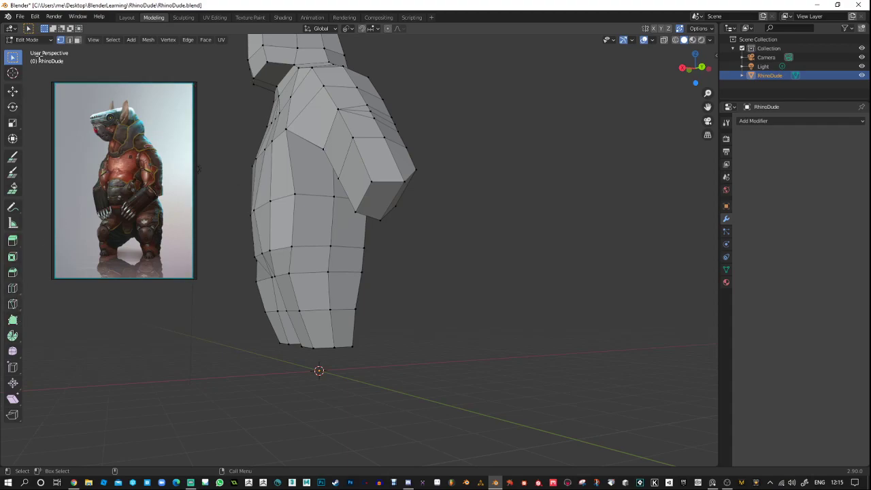
click(77, 40)
middle_drag(496, 330, 502, 369)
alt+right_drag(502, 365, 497, 397)
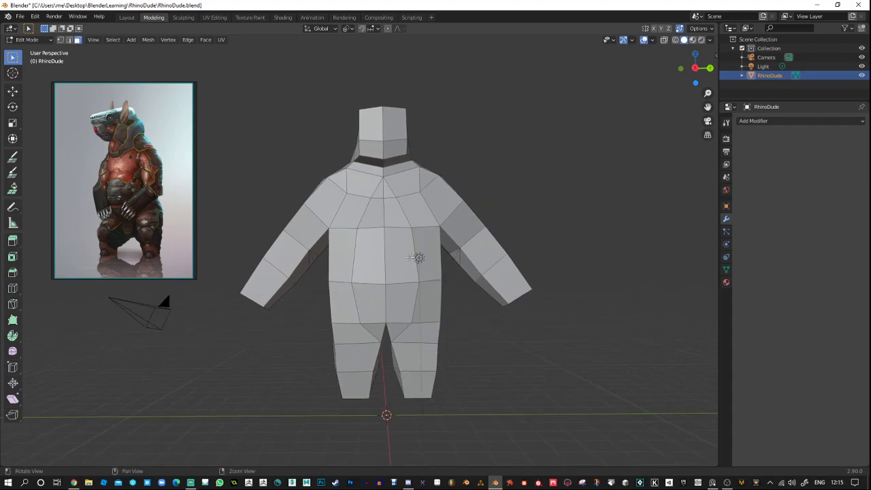
click(695, 68)
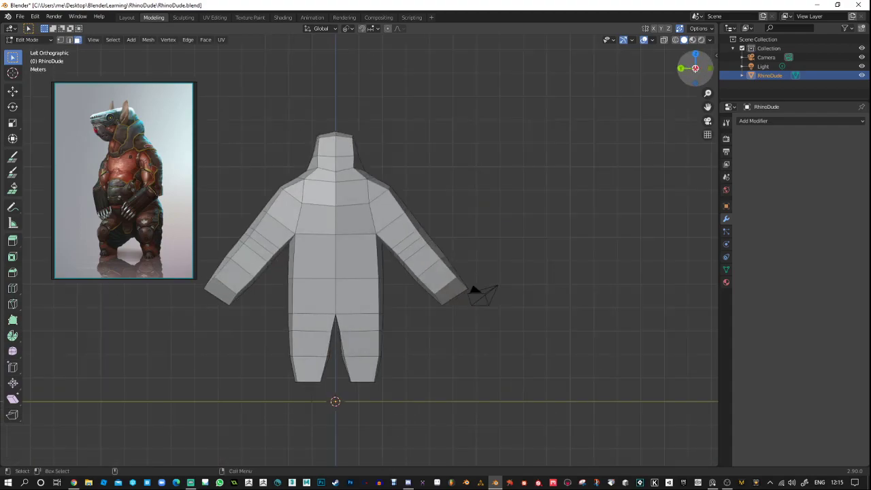
click(695, 68)
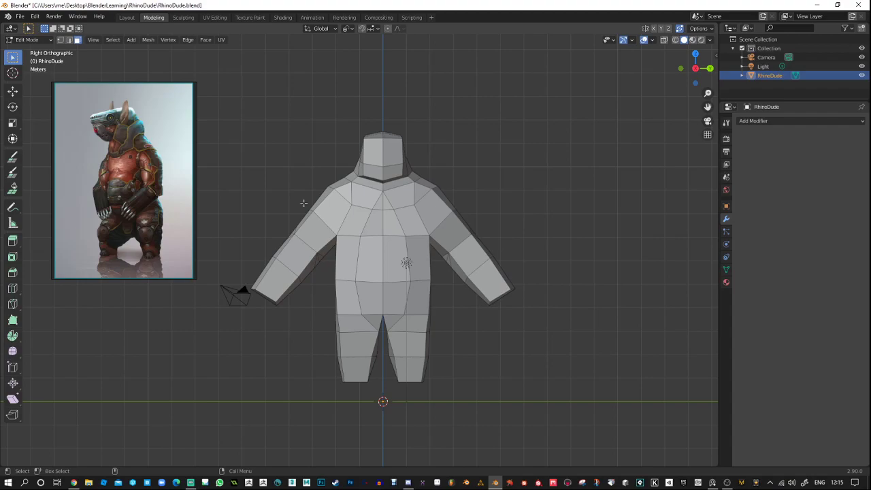
With X-Ray on, select all vertices on the +Y half of the body and delete them.
click(60, 39)
drag(564, 88, 385, 421)
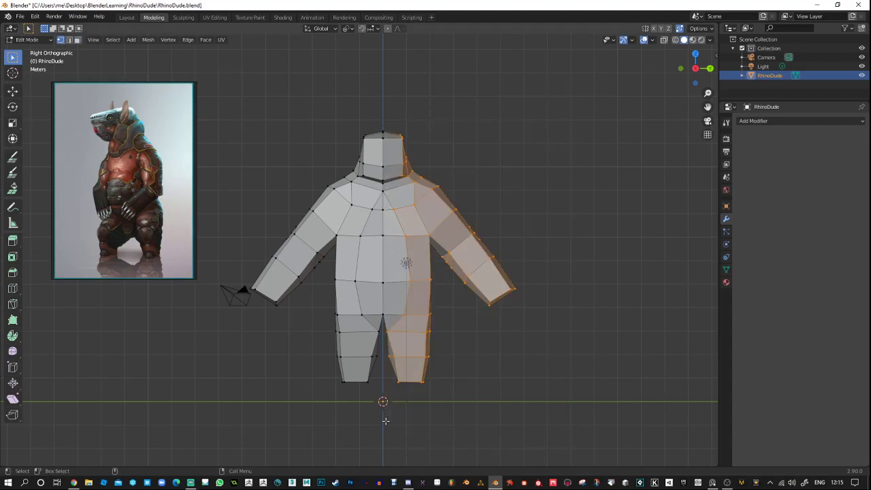
click(663, 40)
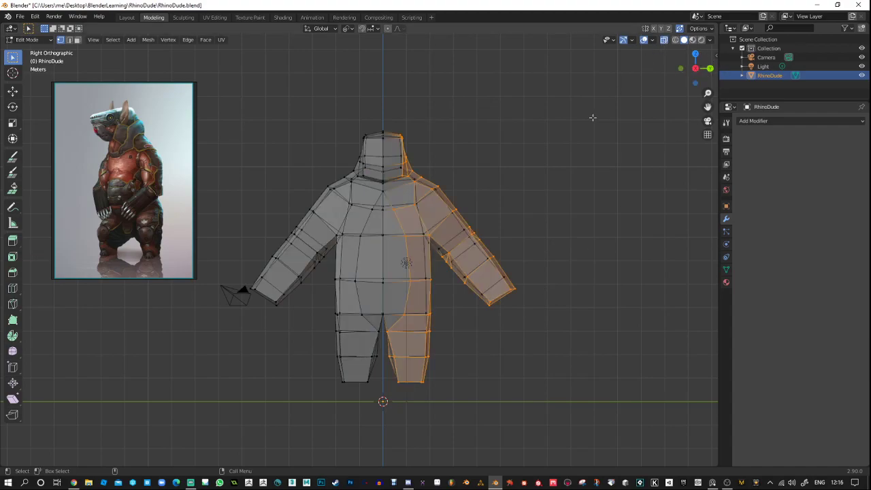
drag(572, 90, 383, 404)
key(x)
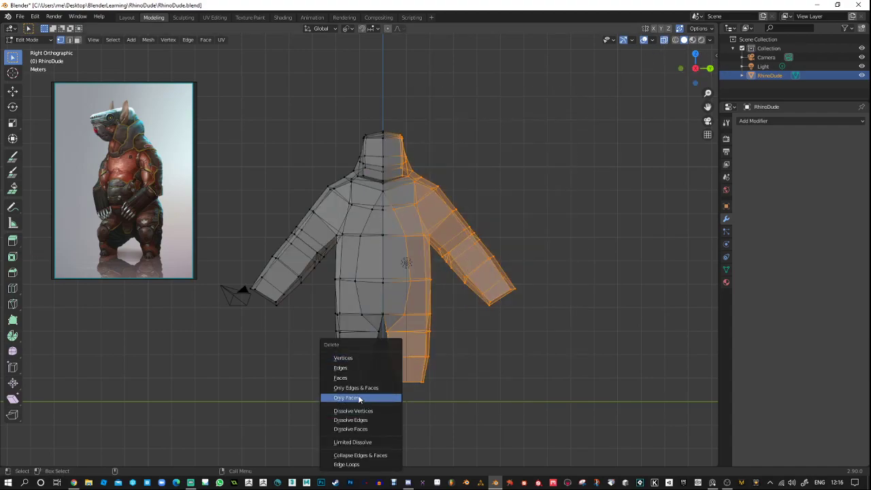
click(344, 358)
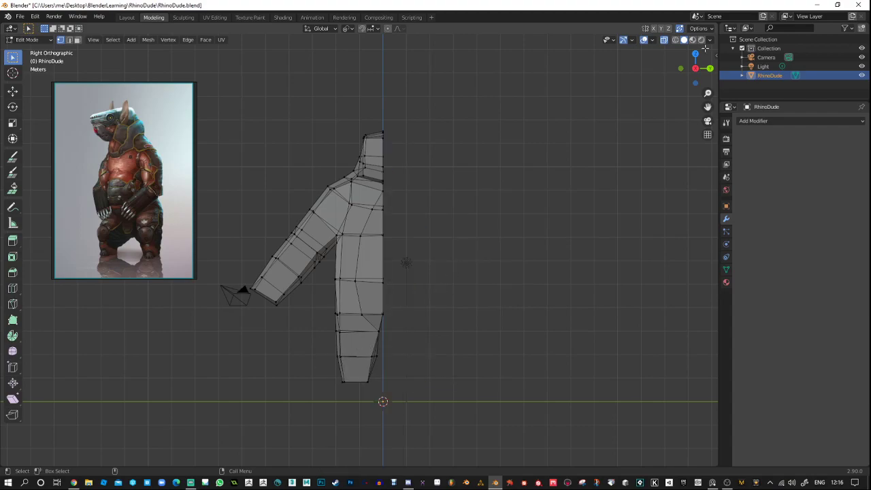
Add a Mirror modifier to RhinoDude on the Y axis only, and turn X-Ray off.
click(741, 76)
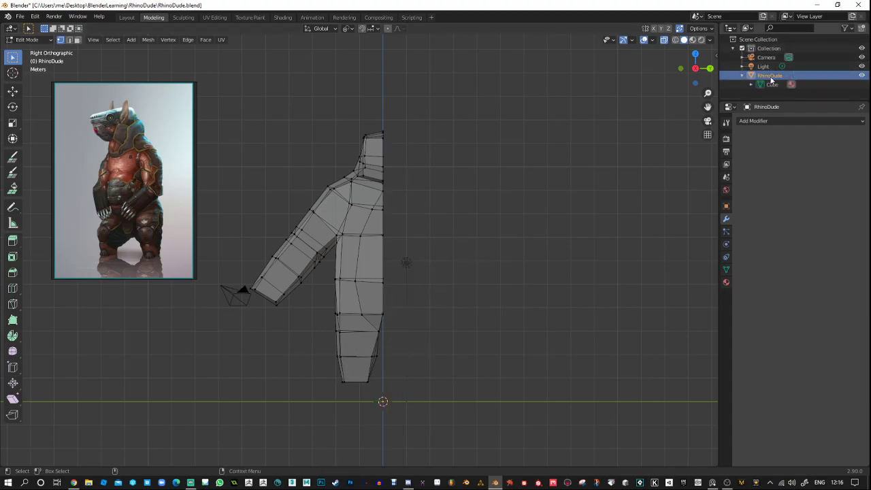
click(776, 120)
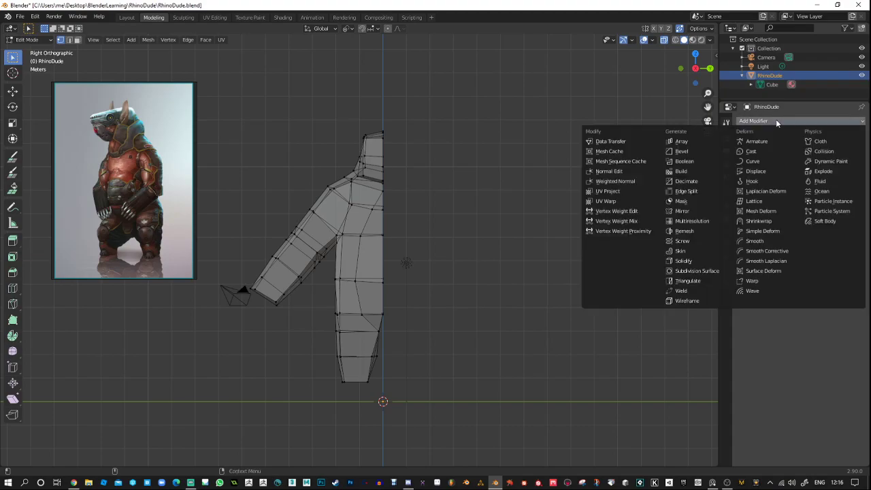
click(687, 211)
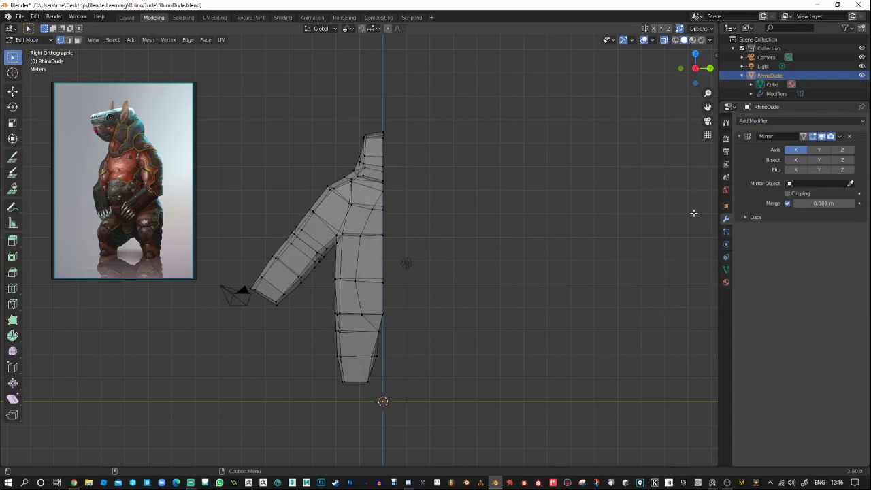
click(818, 149)
click(795, 150)
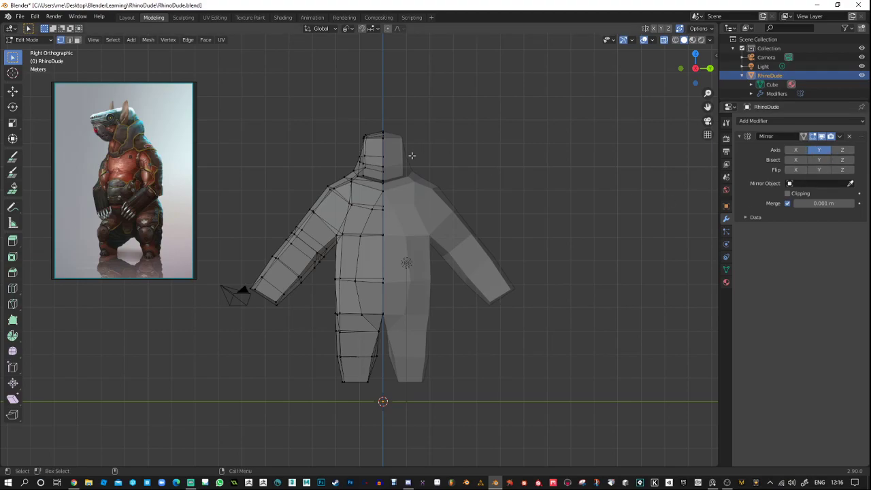
scroll(405, 153, up, 2)
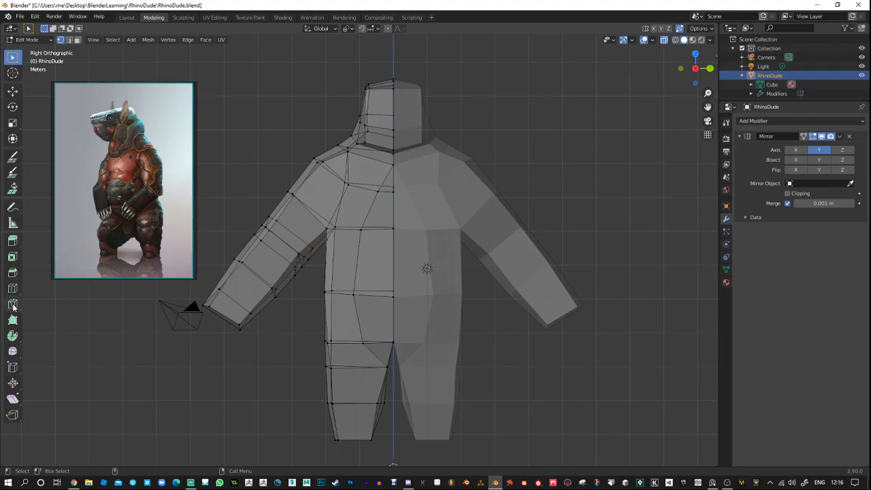
click(665, 41)
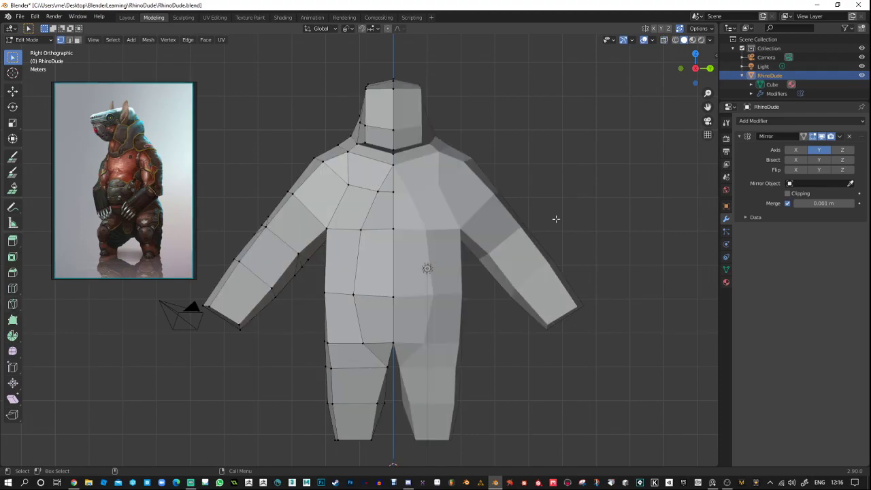
Extrude the end face of the arm downward to add another forearm segment, and return to edge selection.
middle_drag(555, 219, 376, 299)
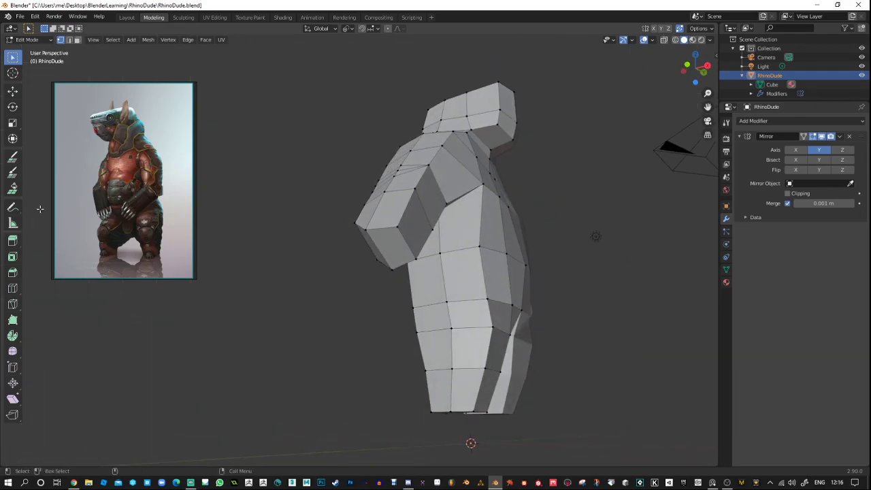
click(77, 41)
click(395, 246)
key(shift+space)
key(e)
drag(389, 267, 386, 304)
middle_drag(330, 317, 323, 343)
key(w)
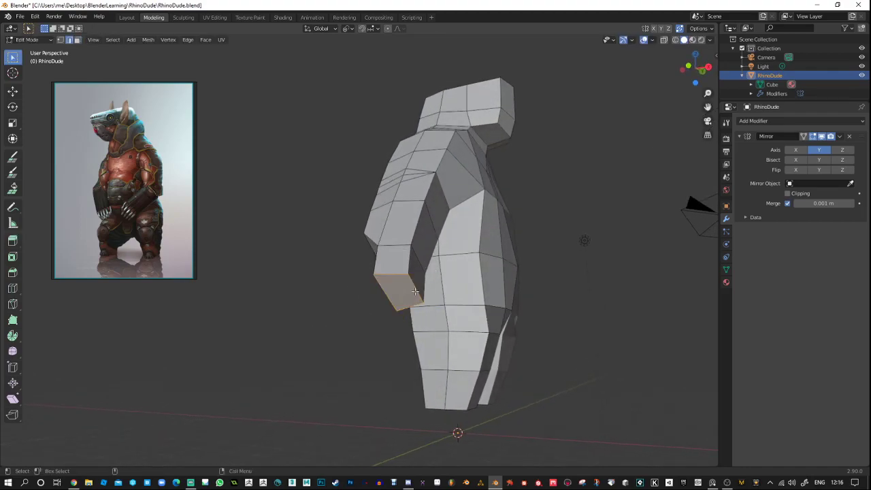
Select the back edge of the arm's end face and scale it shorter along its length using Normal orientation.
click(416, 286)
key(w)
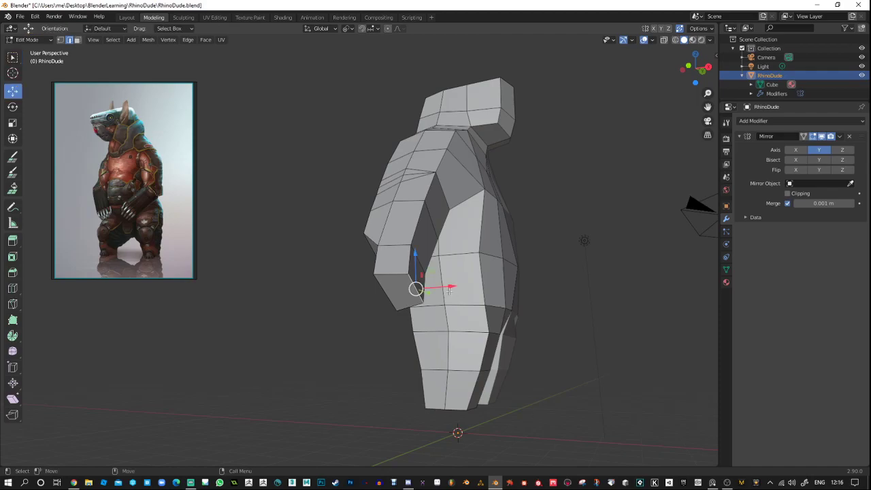
alt+drag(525, 313, 473, 314)
middle_drag(473, 314, 470, 292)
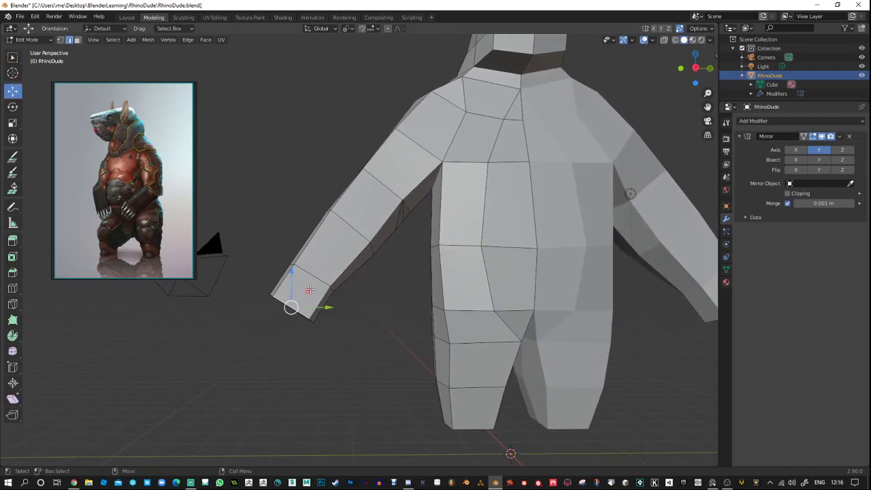
middle_drag(306, 286, 336, 233)
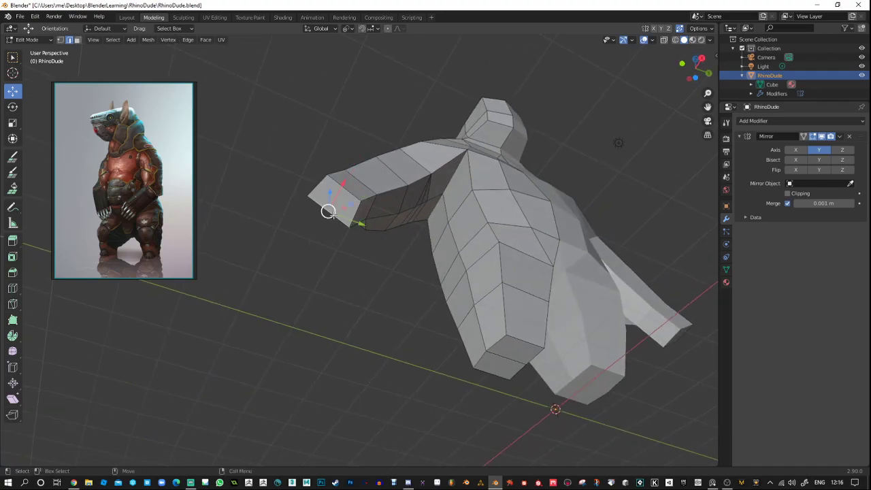
key(e)
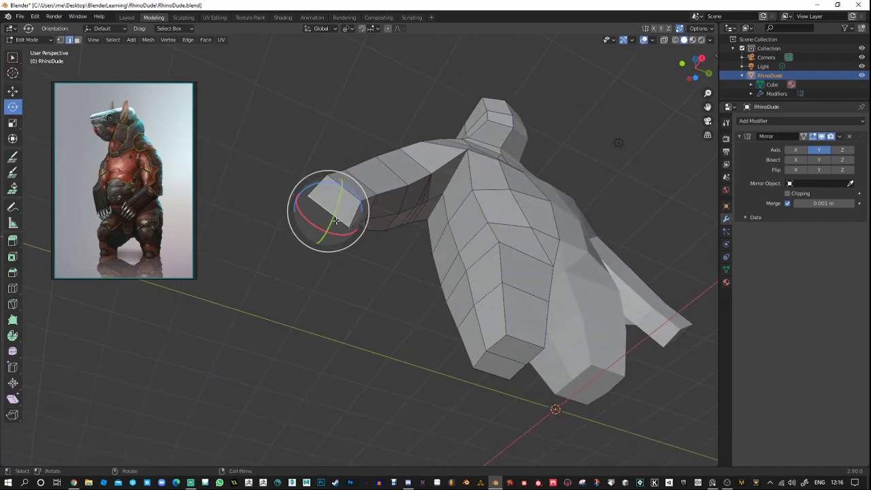
key(r)
alt+drag(358, 274, 361, 277)
middle_drag(361, 277, 360, 276)
click(332, 28)
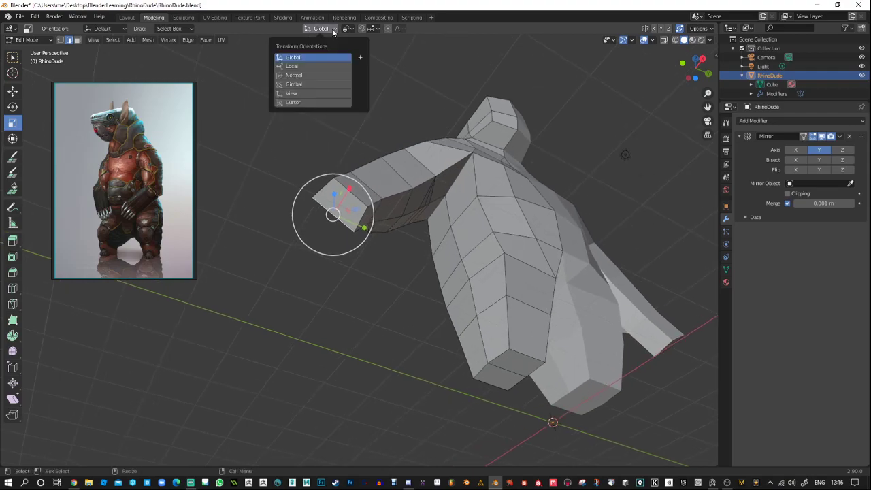
click(321, 65)
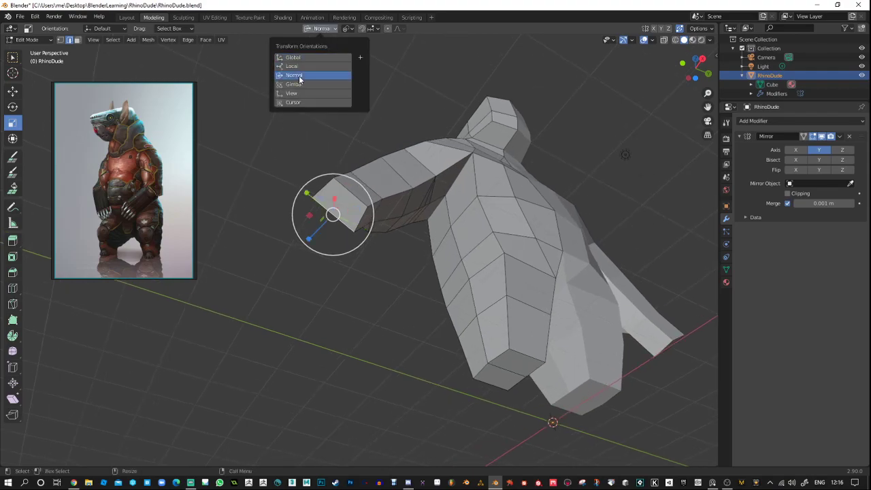
click(315, 75)
drag(308, 192, 312, 195)
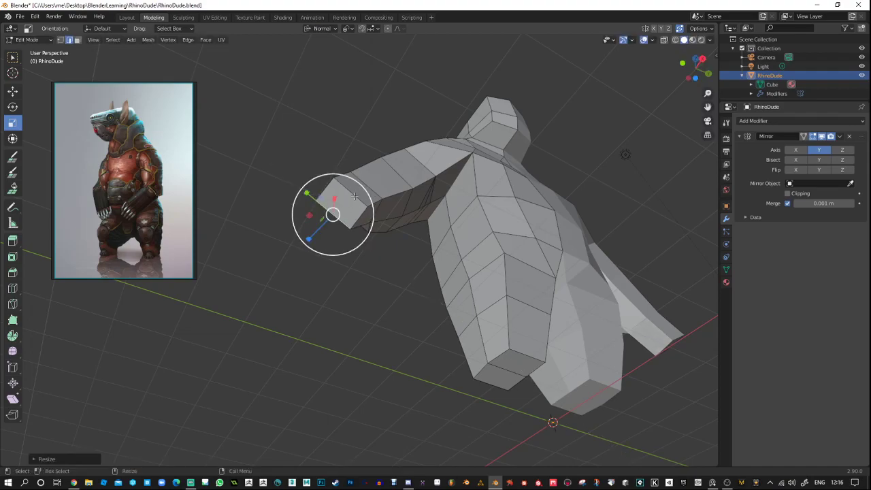
Select the opposite edge of the arm's end face, set the transform orientation to Gimbal, and shift the edge slightly.
click(355, 197)
key(w)
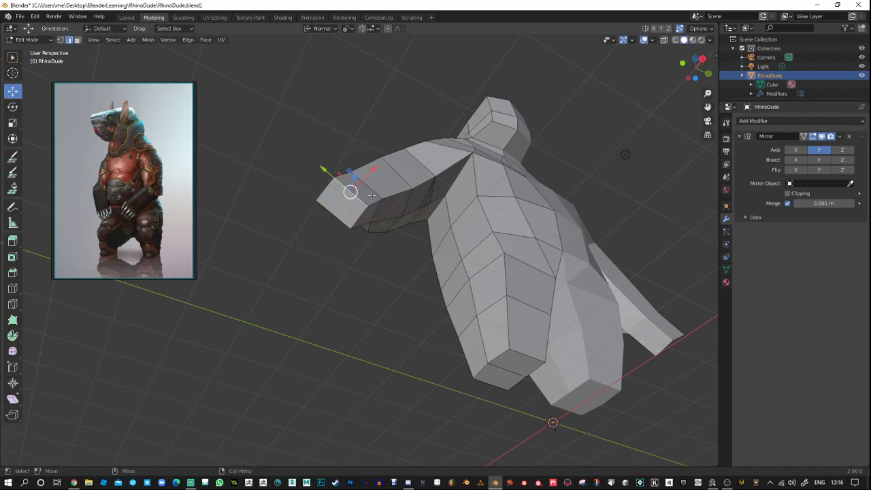
click(326, 29)
click(302, 67)
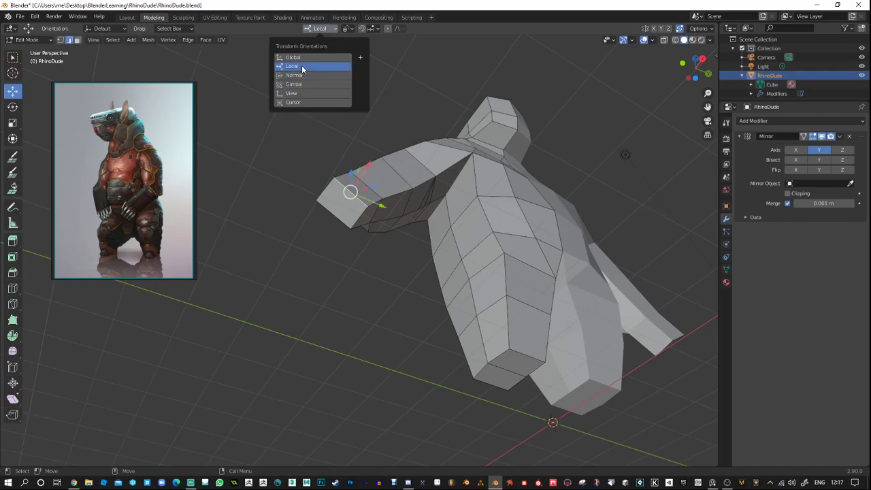
click(303, 75)
middle_drag(338, 320, 561, 179)
click(319, 27)
click(321, 83)
drag(478, 188, 466, 190)
Add one horizontal loop cut around the head, just above the lower row of head faces.
middle_drag(501, 185, 470, 254)
shift+middle_drag(393, 300, 462, 254)
scroll(468, 192, up, 5)
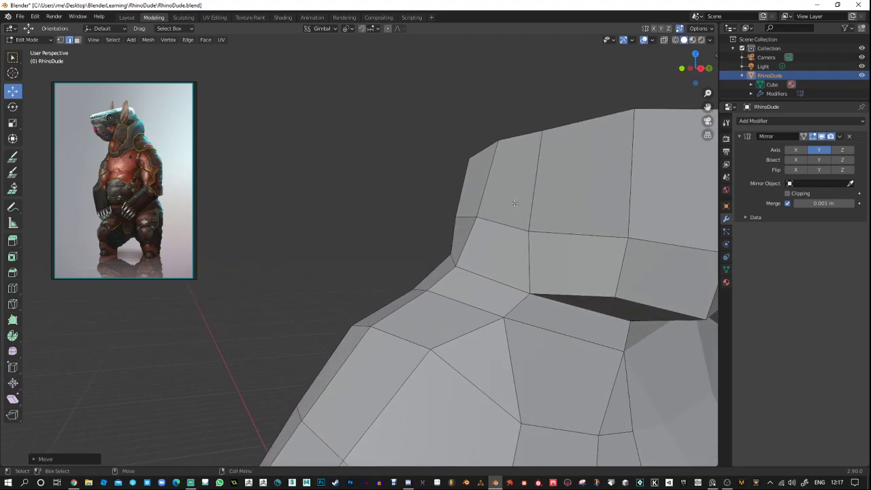
alt+right_drag(521, 216, 500, 224)
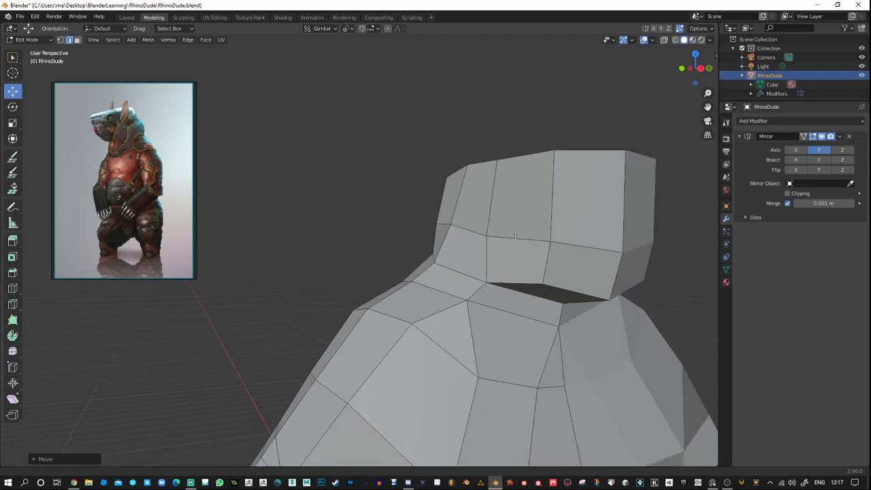
alt+drag(521, 222, 496, 205)
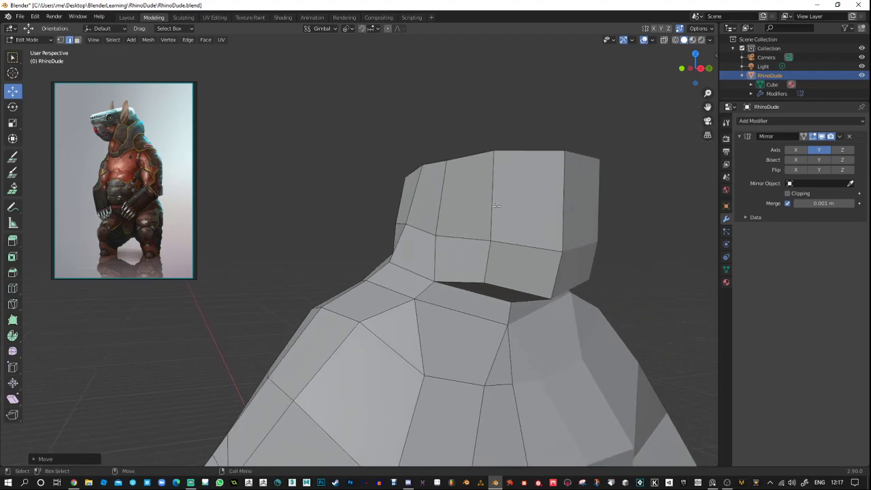
click(14, 288)
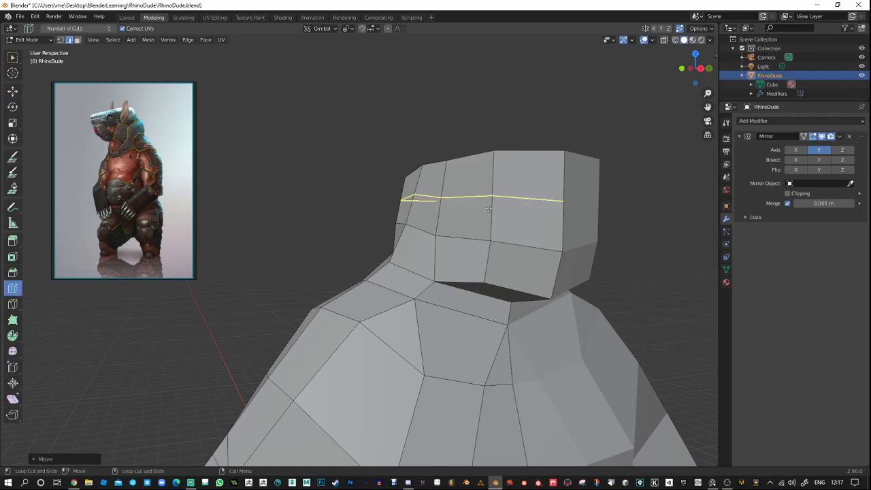
mouse_move(489, 210)
mouse_down()
mouse_move(489, 229)
mouse_move(494, 219)
mouse_up()
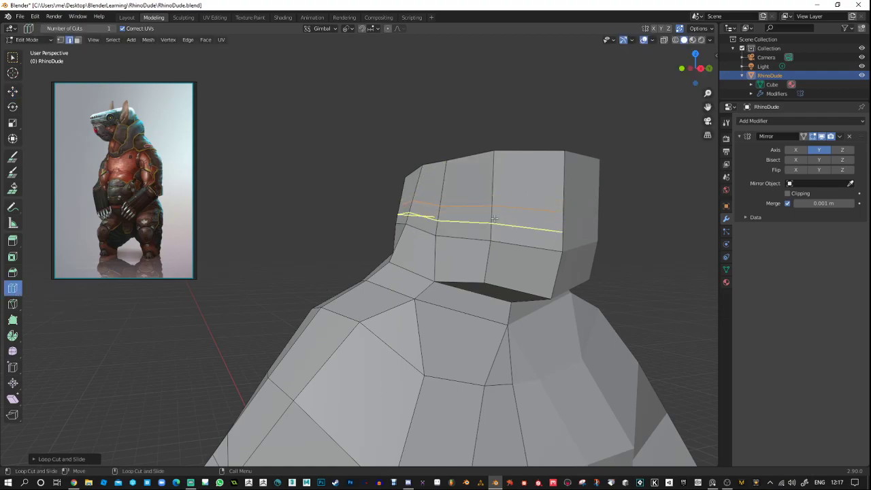
middle_drag(420, 262, 557, 219)
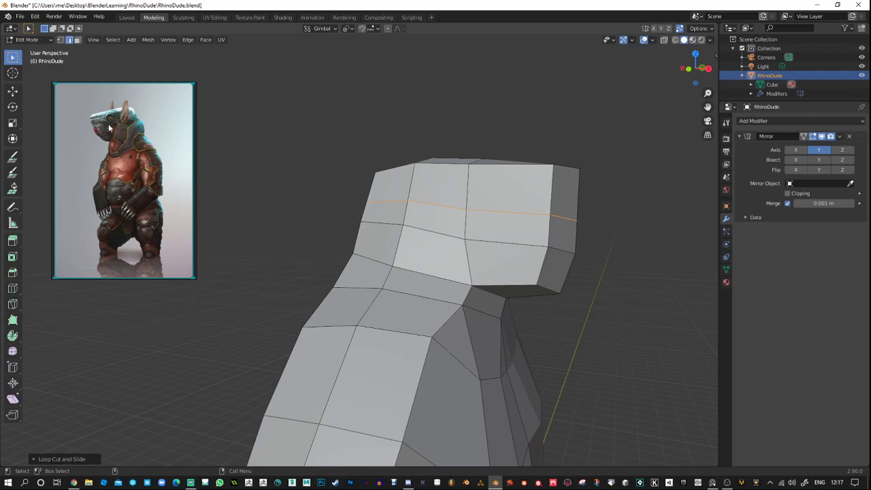
Extrude the small face on the rear side of the head outward to start the ear.
middle_drag(380, 189, 334, 225)
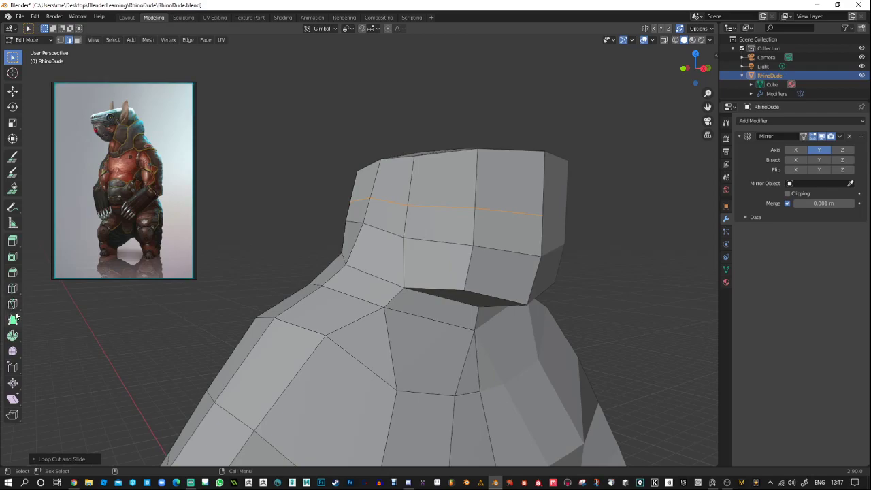
click(78, 39)
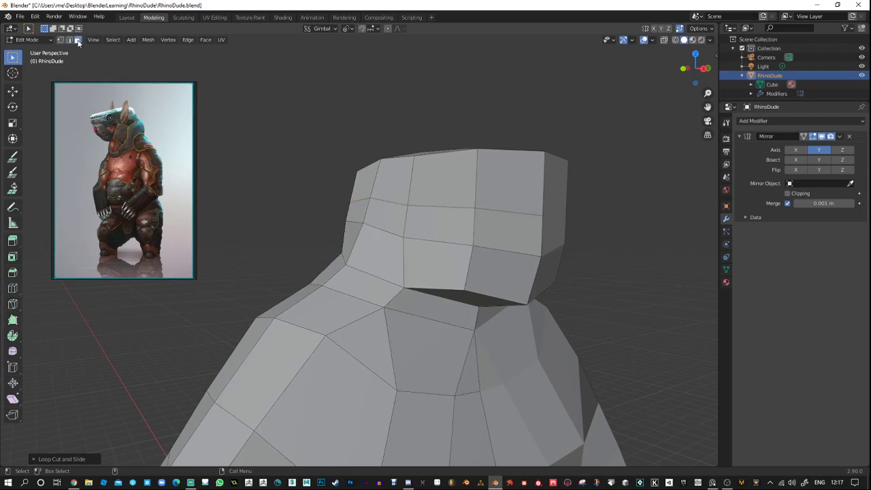
click(381, 213)
key(e)
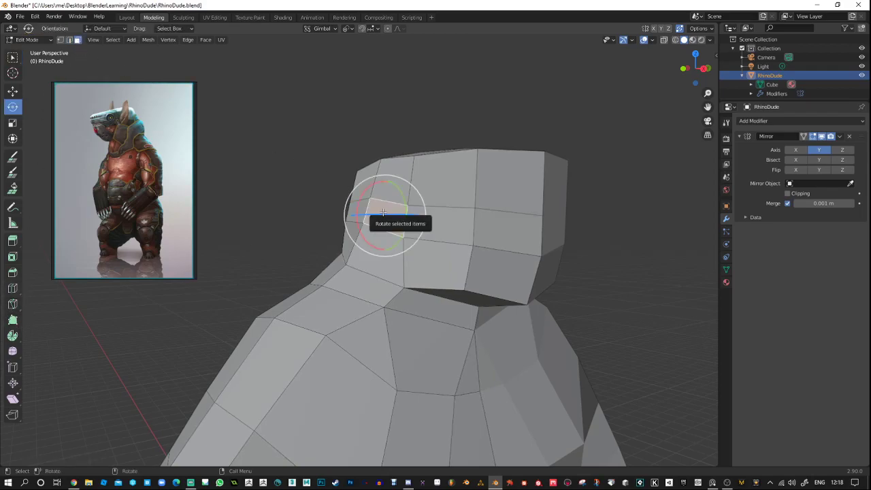
key(ctrl+e)
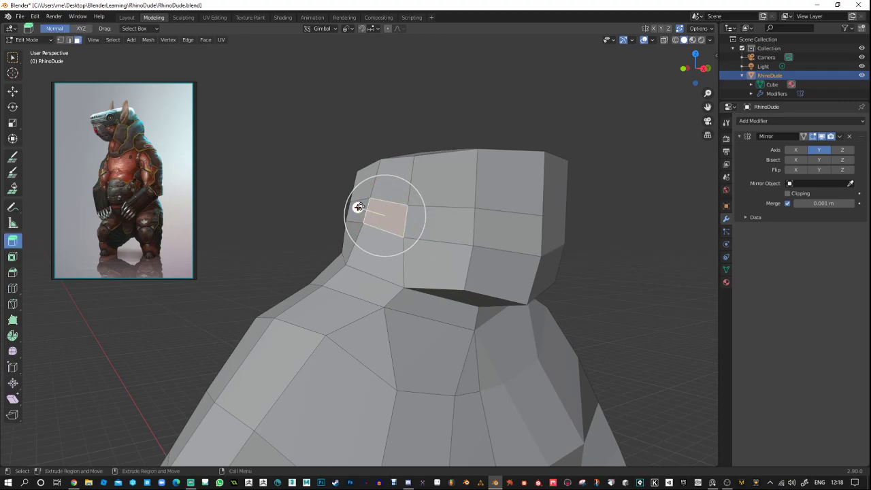
mouse_move(357, 207)
mouse_down()
mouse_move(329, 197)
mouse_move(349, 204)
mouse_up()
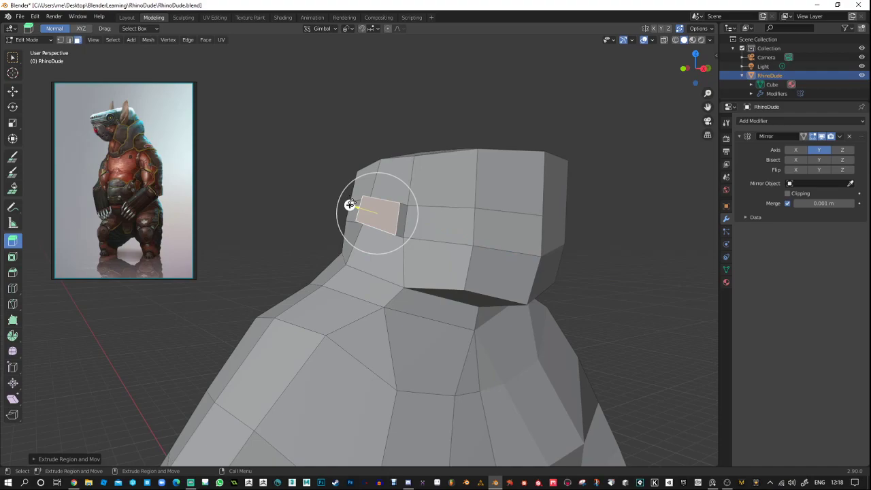
middle_drag(340, 200, 270, 265)
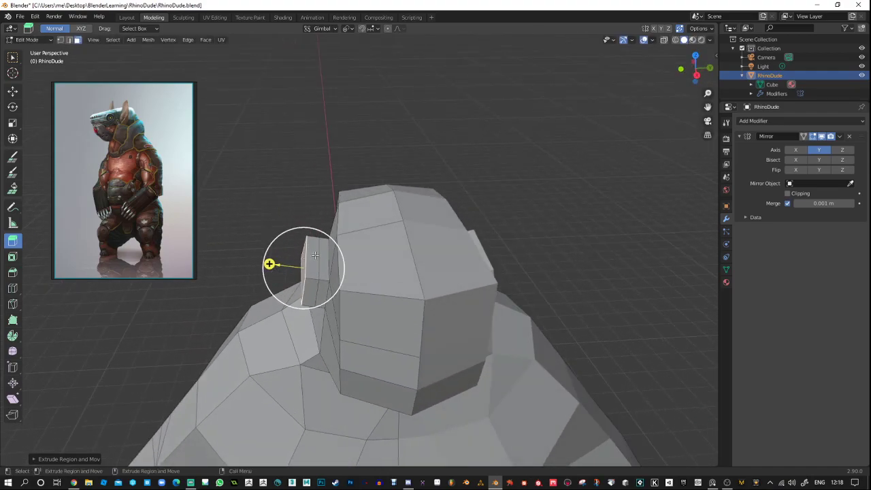
Undo the last ear change and extrude the top of the ear stub upward into a tall flap.
key(ctrl+z)
drag(317, 229, 328, 181)
middle_drag(328, 181, 531, 211)
Shift the vertical edge along the ear flap's rear side toward the head along the Y axis.
key(w)
key(2)
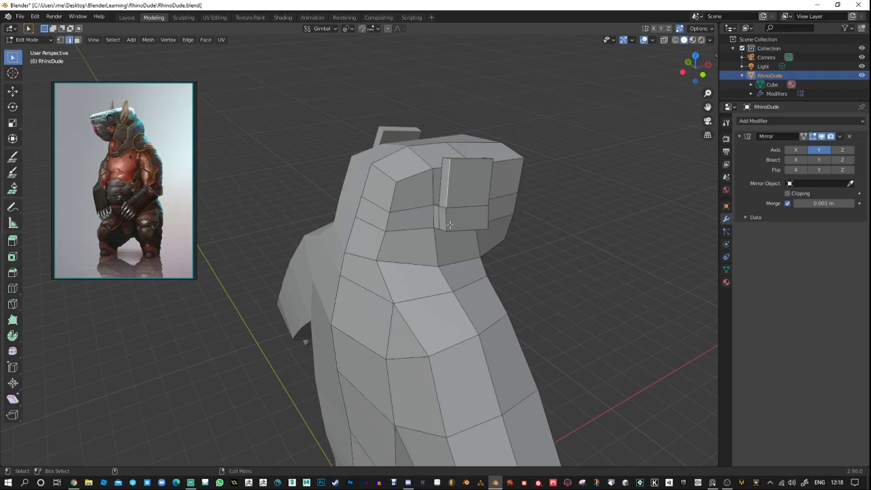
middle_drag(450, 242, 510, 254)
key(shift+space)
key(g)
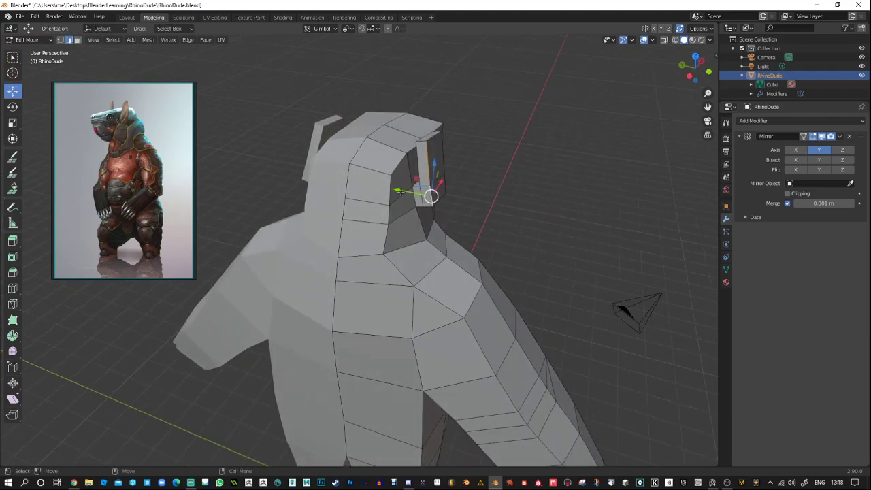
drag(400, 191, 428, 189)
middle_drag(706, 191, 584, 167)
middle_drag(525, 230, 532, 230)
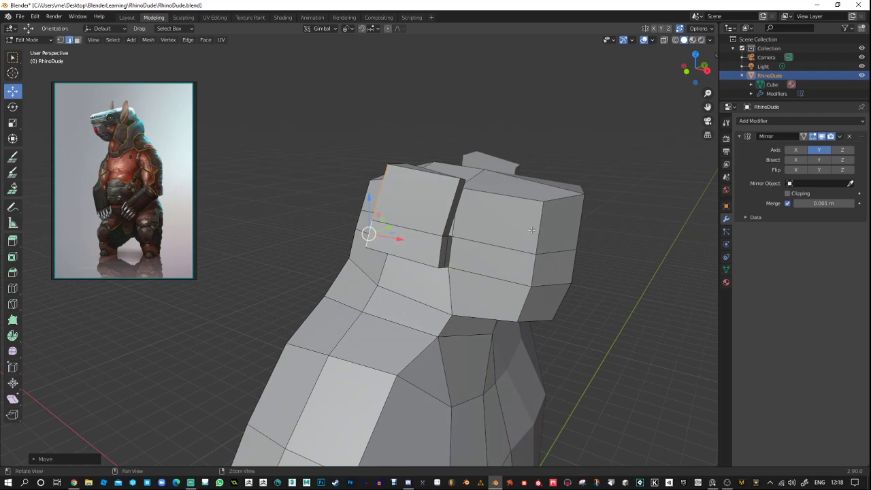
Select the narrow faces along the ear flap's front side and move them backward to narrow the ear.
key(Tab)
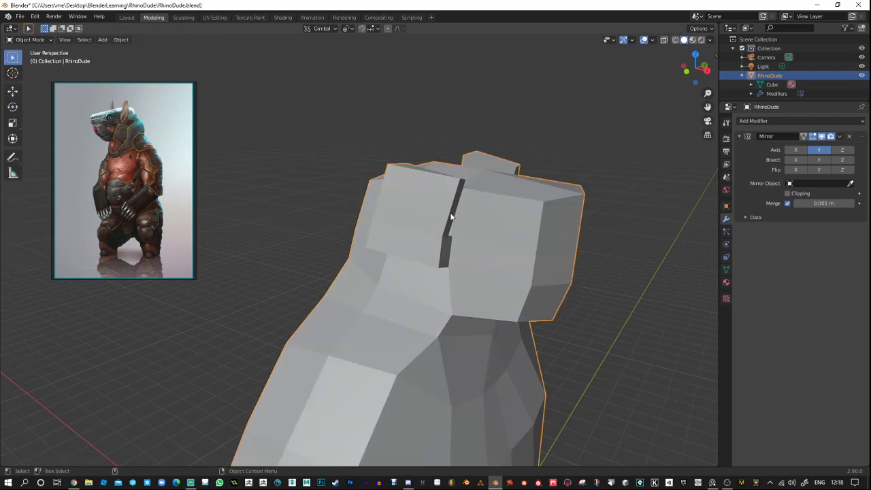
key(Tab)
click(452, 215)
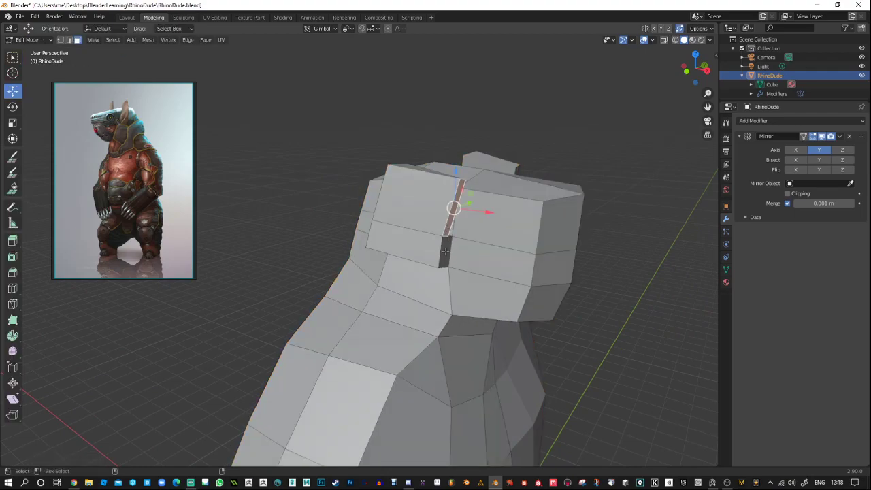
alt+click(445, 252)
drag(474, 257, 434, 241)
middle_drag(457, 249, 441, 273)
Select the outer edge of the ear's front side and shift it backward to slant the narrow faces.
key(2)
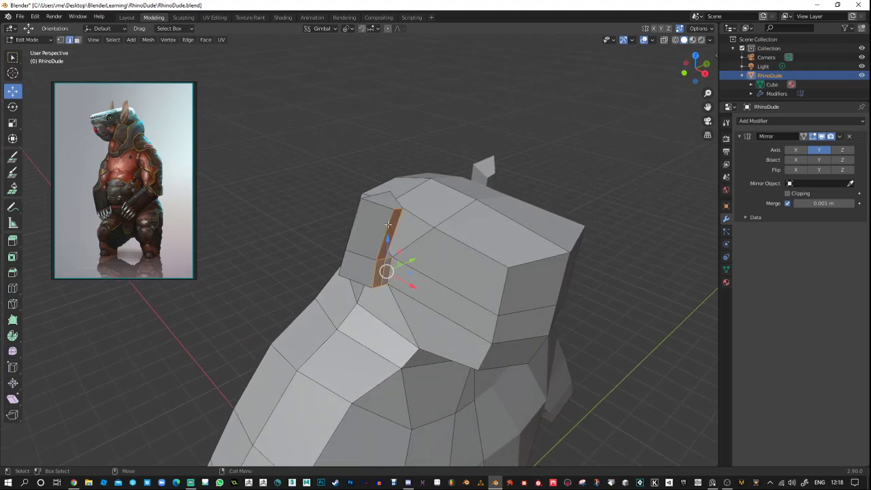
click(388, 225)
drag(402, 265, 385, 226)
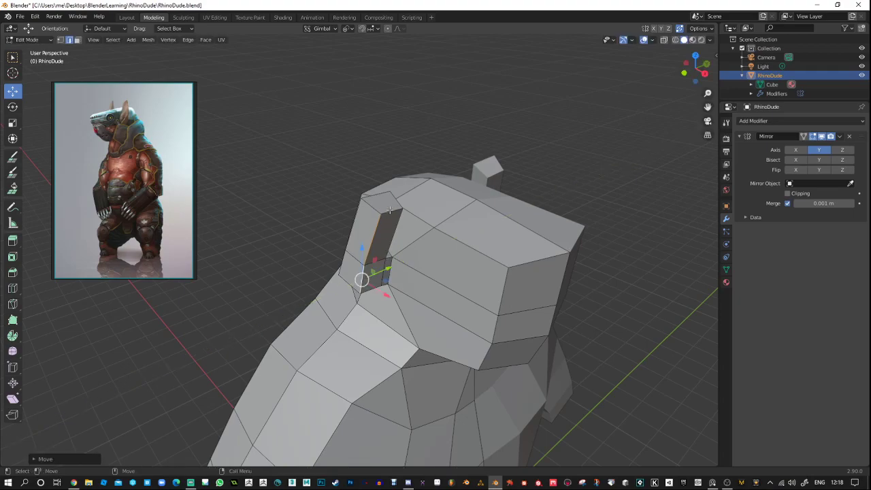
Select the ear's top and scale it down to taper the flap toward a thin tip.
click(377, 192)
key(e)
key(r)
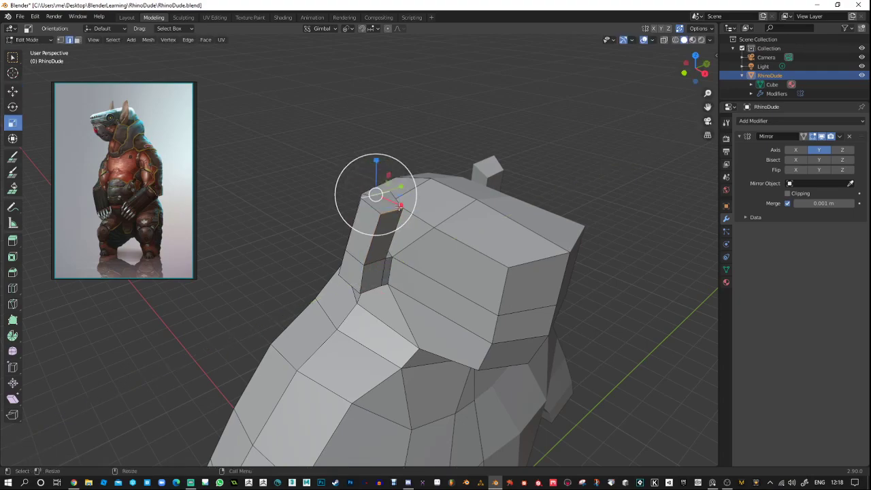
mouse_move(375, 194)
mouse_down()
mouse_move(379, 202)
mouse_move(376, 195)
mouse_up()
key(s)
key(z)
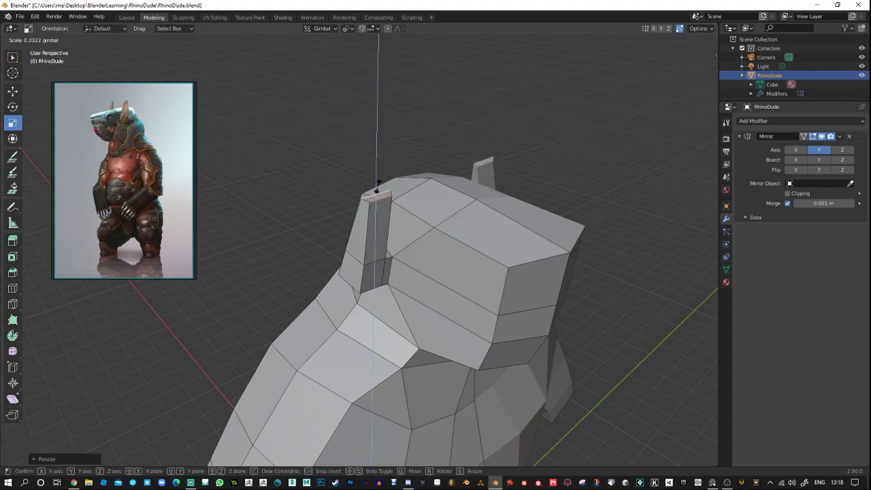
click(376, 195)
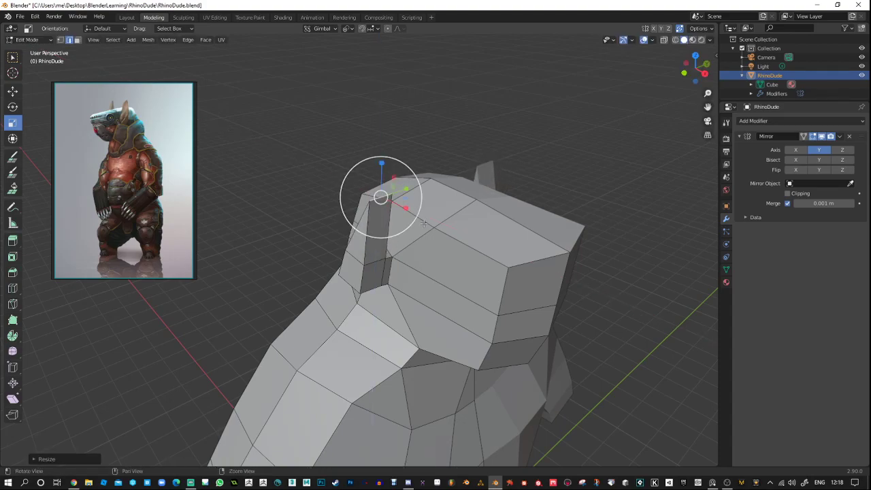
Add a lengthwise loop cut down the middle of the ear and select the new vertex at its top.
middle_drag(375, 195, 393, 213)
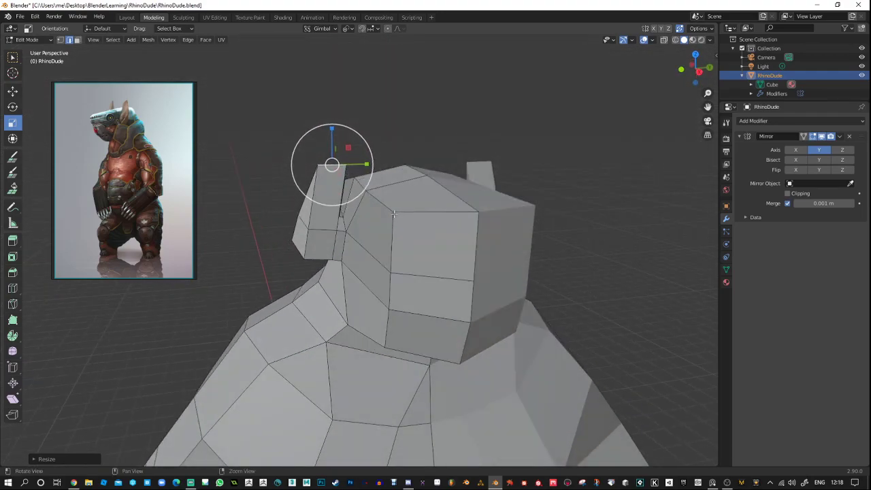
click(11, 289)
click(315, 234)
key(w)
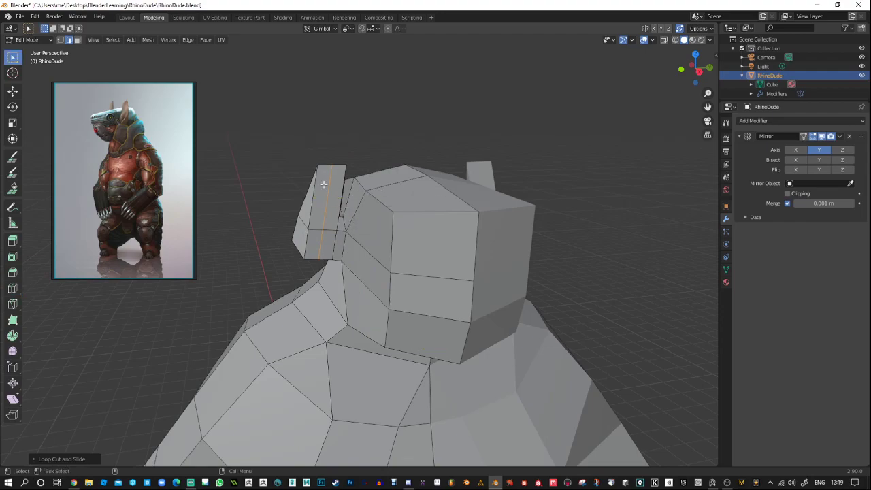
key(1)
key(shift+space)
key(g)
click(331, 165)
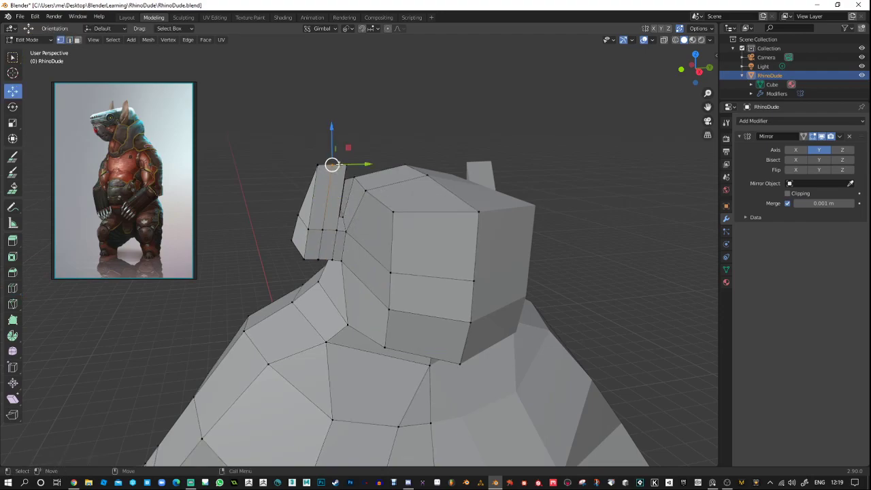
Try to raise the middle of the ear's top edge, and undo the moves.
drag(331, 138, 331, 126)
middle_drag(389, 188, 435, 172)
key(2)
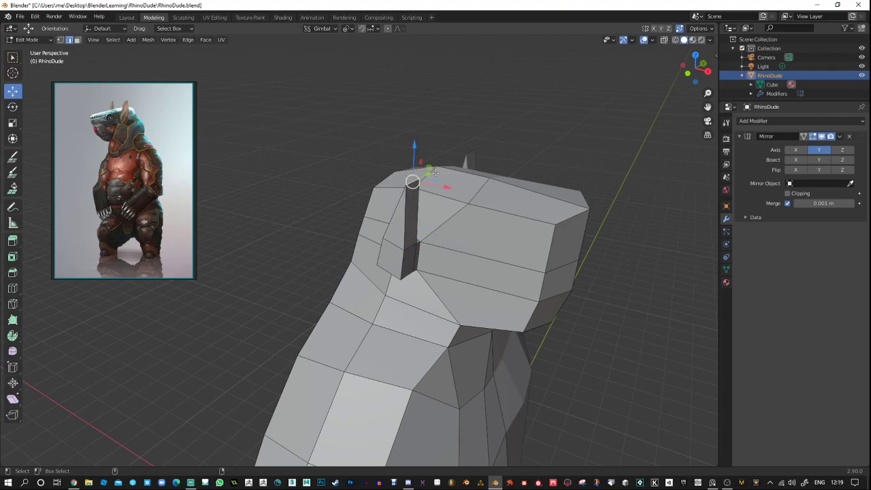
key(ctrl+z)
alt+drag(412, 193, 472, 157)
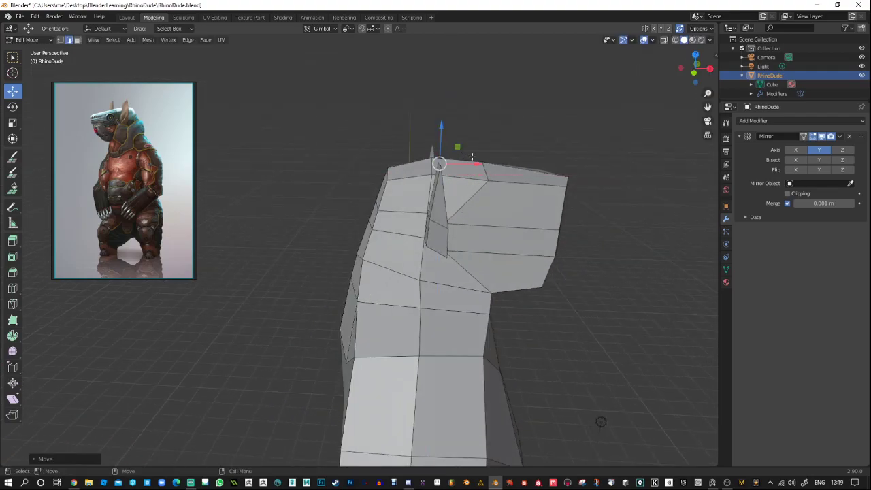
key(ctrl+z)
middle_drag(532, 159, 495, 171)
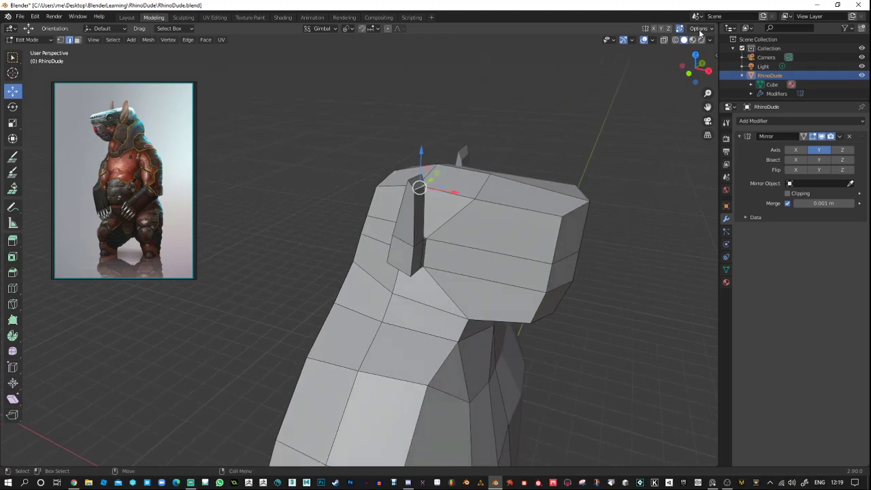
Open the Auto Merge threshold for editing, and move the selected middle part of the ear's tip upward and slightly forward.
click(701, 28)
click(720, 115)
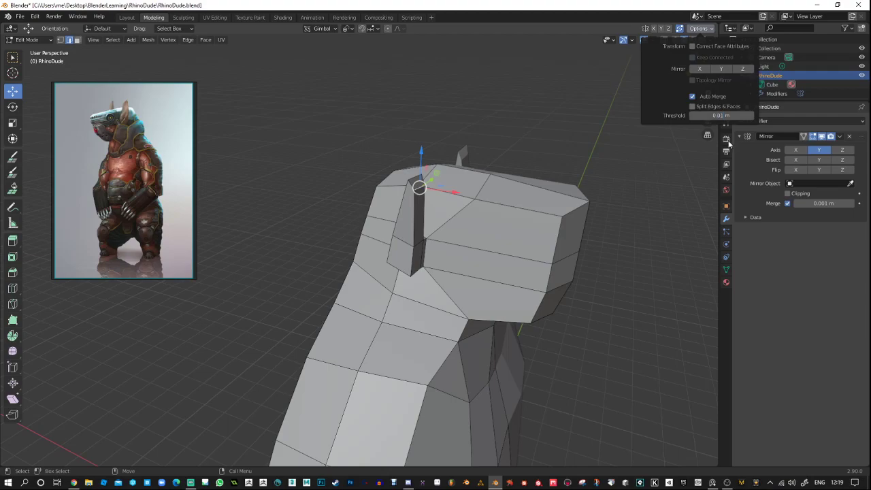
drag(439, 169, 439, 163)
middle_drag(484, 205, 449, 150)
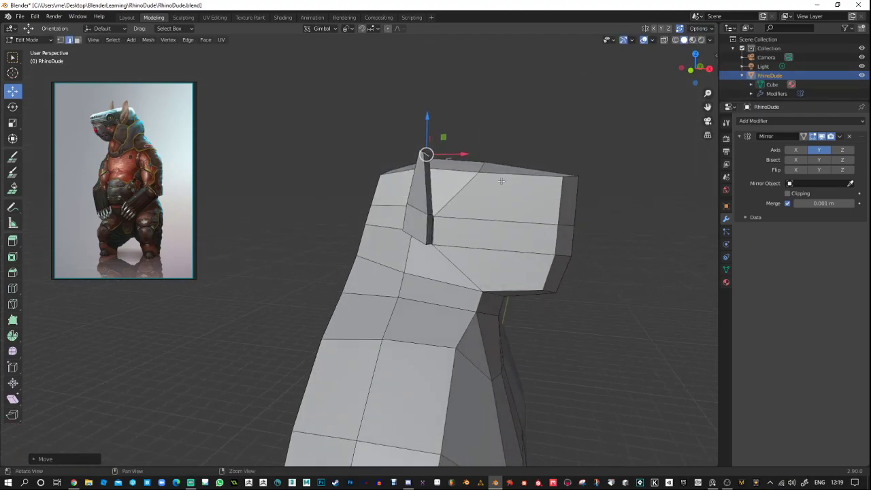
scroll(443, 145, up, 2)
drag(483, 81, 491, 80)
Select the underside of the ear and adjust its height along the Z axis.
middle_drag(397, 216, 479, 197)
click(460, 187)
drag(483, 174, 482, 185)
middle_drag(482, 185, 549, 228)
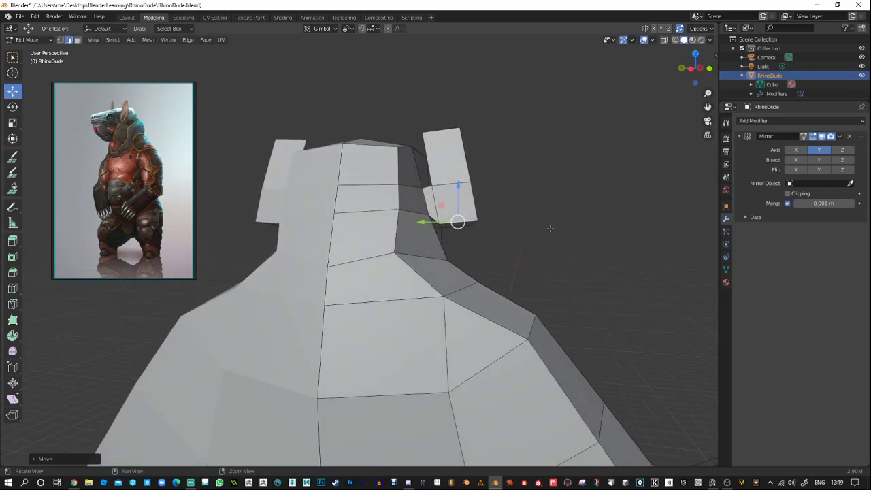
middle_drag(471, 223, 476, 230)
drag(468, 192, 469, 179)
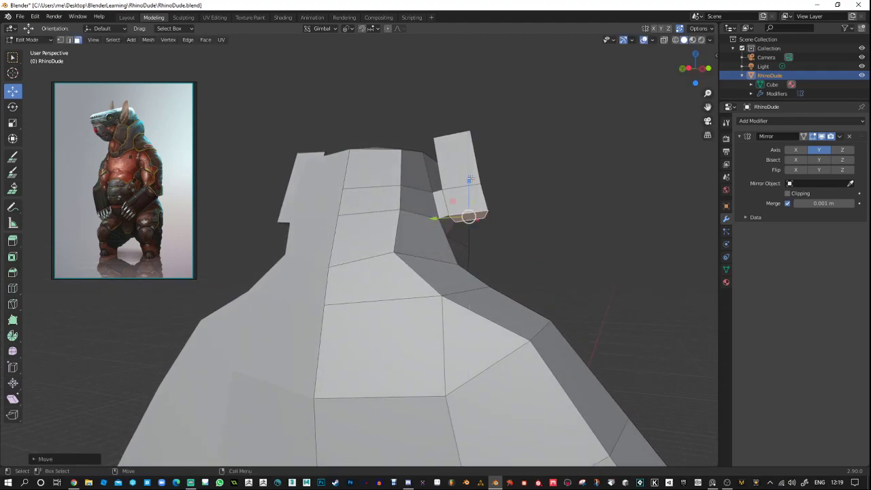
Move the ear's outer lower edge up and inward, and shift the outer edge above it toward the head.
key(2)
click(494, 223)
drag(487, 213, 477, 204)
middle_drag(478, 204, 496, 178)
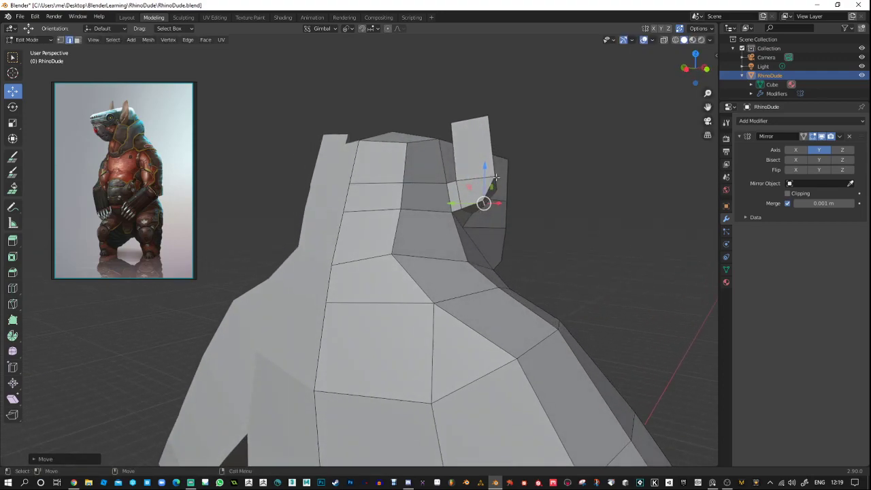
click(496, 179)
drag(474, 186, 469, 186)
Reposition the corner vertices at the top of the ear to narrow its tip.
middle_drag(469, 186, 509, 129)
key(1)
drag(487, 93, 405, 116)
middle_drag(476, 184, 319, 229)
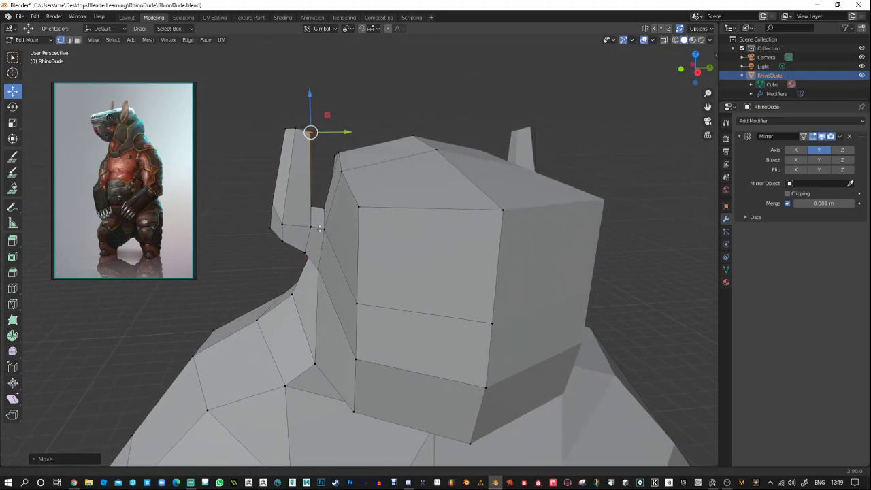
Select the top and middle vertices of the ear's inner front edge and shift them slightly toward the head.
scroll(319, 228, down, 7)
scroll(345, 220, up, 1)
scroll(345, 220, down, 1)
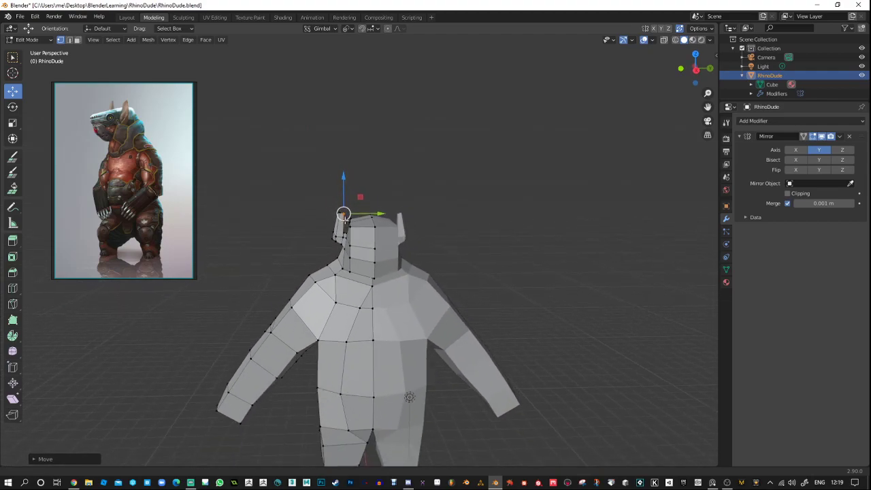
scroll(343, 216, up, 7)
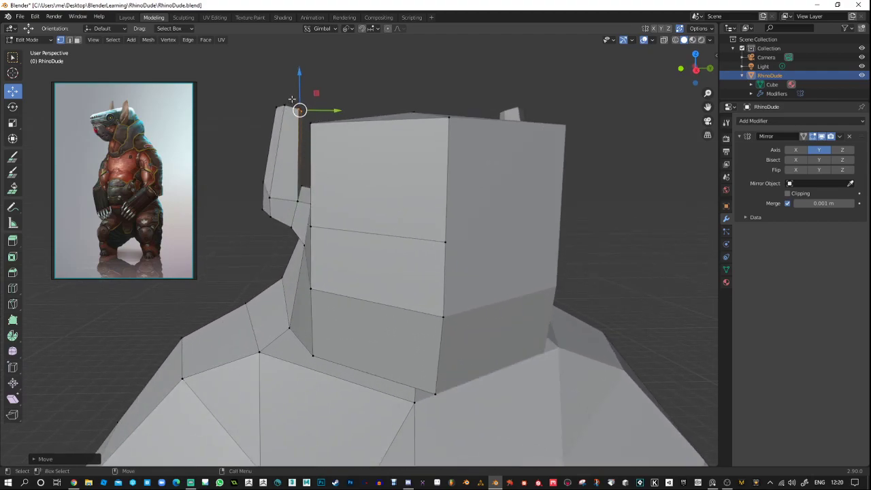
shift+click(298, 201)
drag(331, 160, 333, 160)
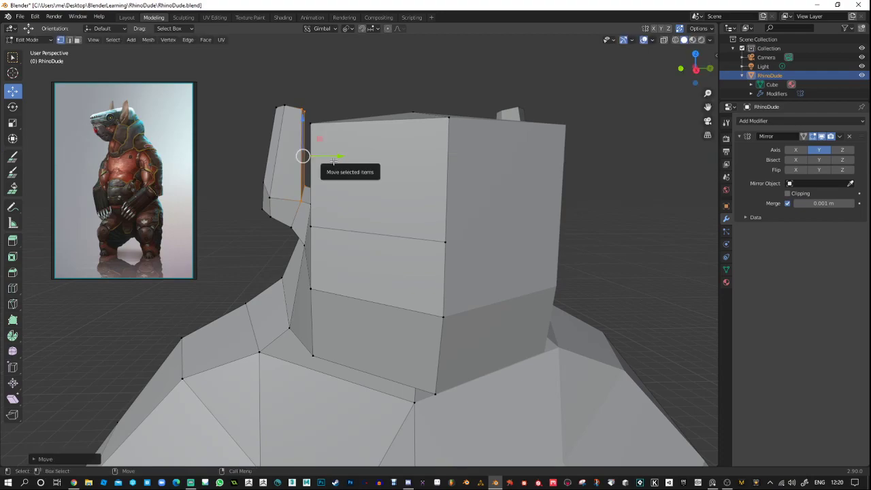
Adjust the vertices on the ear's underside where its base joins the head.
middle_drag(284, 154, 300, 152)
middle_drag(305, 233, 349, 188)
drag(349, 189, 338, 213)
middle_drag(338, 213, 309, 201)
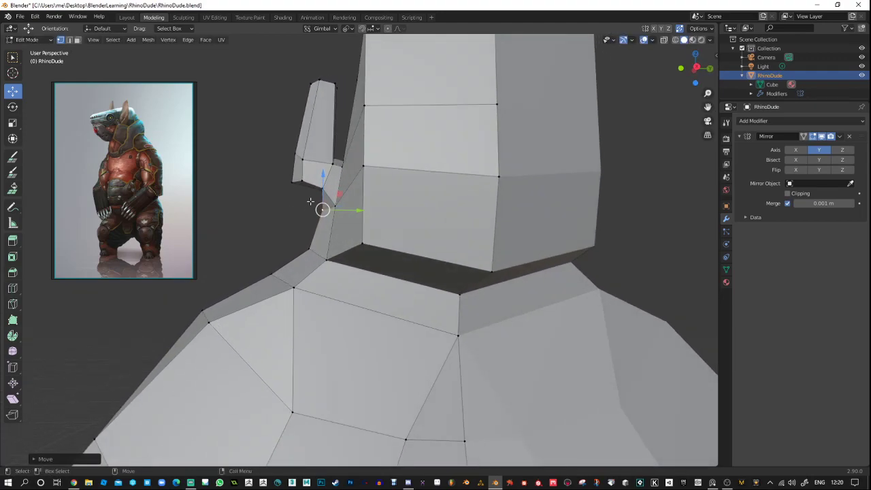
drag(339, 194, 337, 177)
Move the ear's lower rear vertex forward along the X axis and select the neighbouring lower vertex.
click(287, 221)
middle_drag(338, 177, 445, 201)
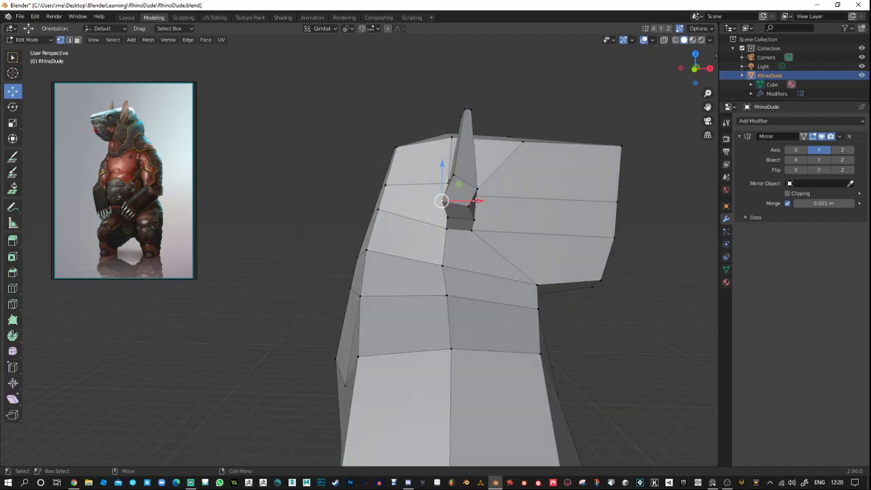
drag(476, 200, 492, 202)
click(469, 206)
middle_drag(491, 202, 414, 252)
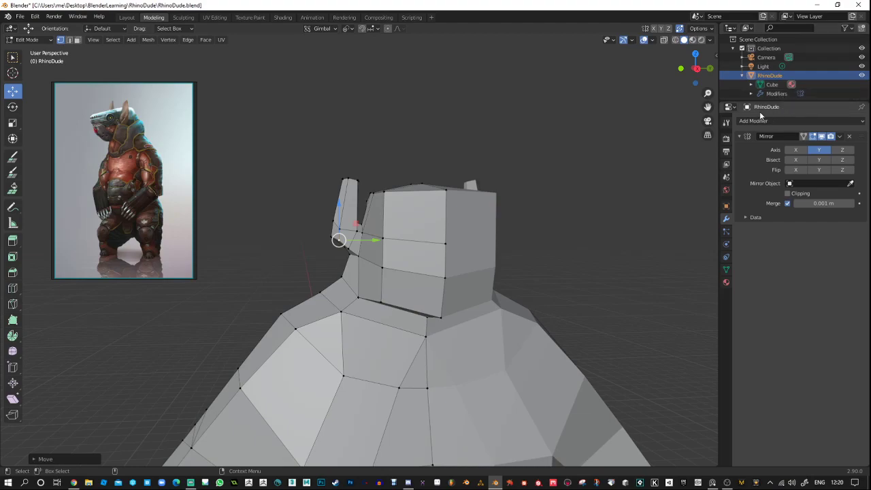
Switch to the Sculpting workspace for the rhino mesh.
click(180, 18)
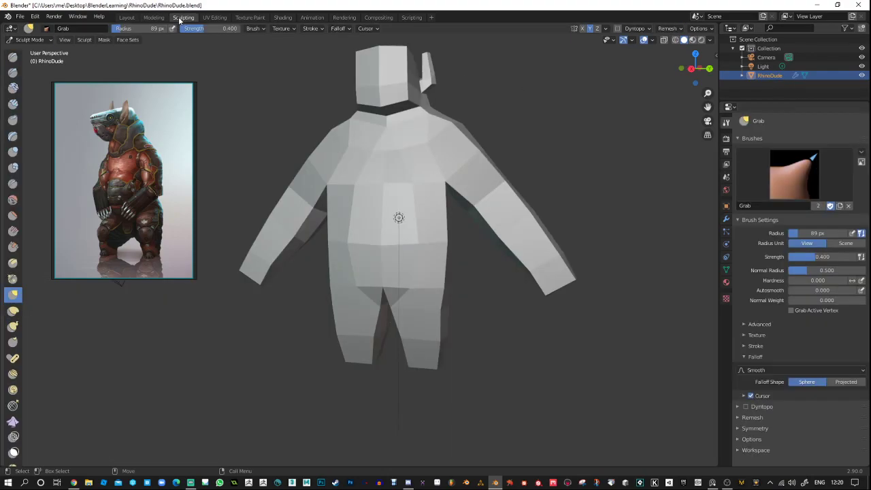
click(152, 18)
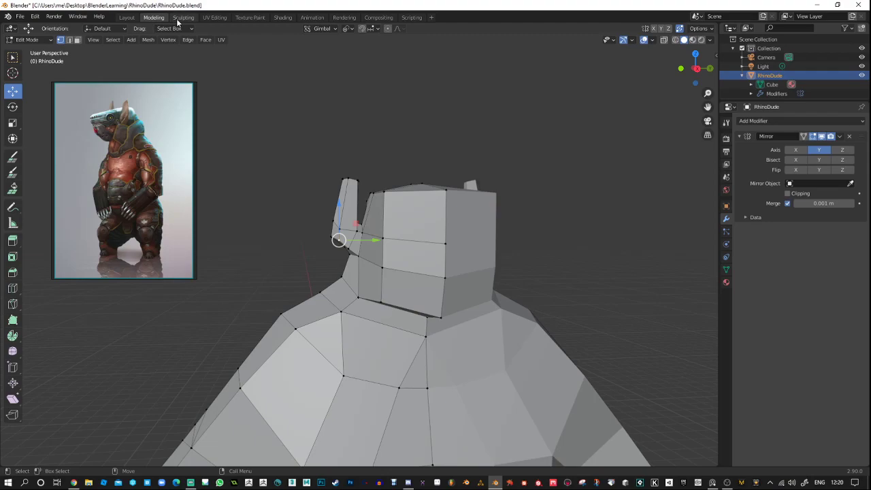
click(179, 17)
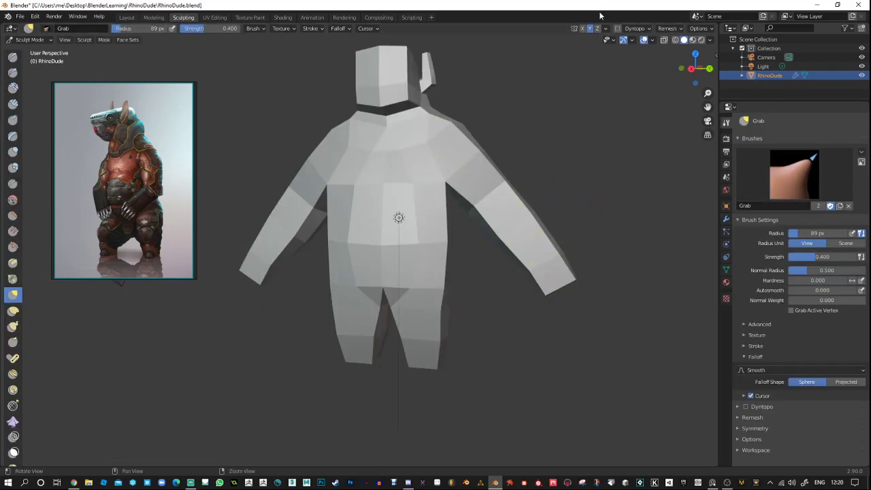
Try Grab brush strokes around the head and neck, undoing each one.
mouse_move(348, 87)
mouse_down()
mouse_move(358, 86)
mouse_move(242, 84)
mouse_move(250, 82)
mouse_up()
key(ctrl+z)
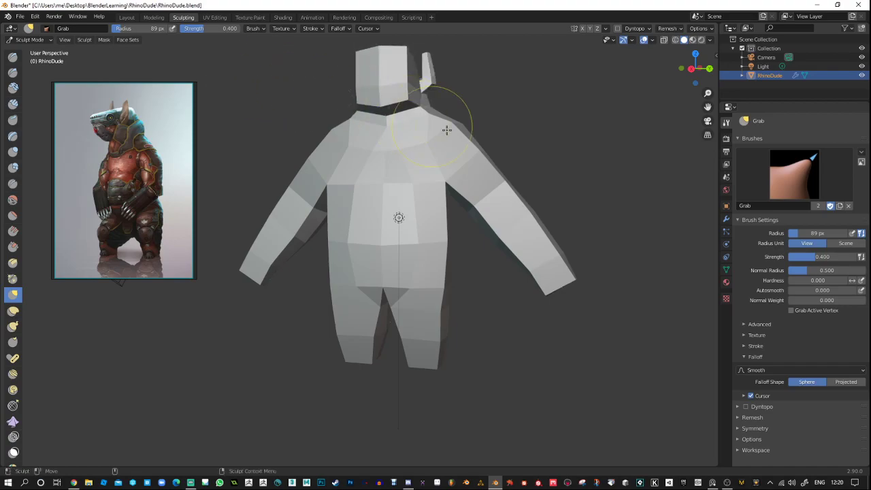
mouse_move(507, 122)
middle_down()
mouse_move(517, 196)
mouse_move(538, 203)
mouse_move(451, 145)
mouse_move(460, 170)
middle_up()
scroll(459, 170, up, 7)
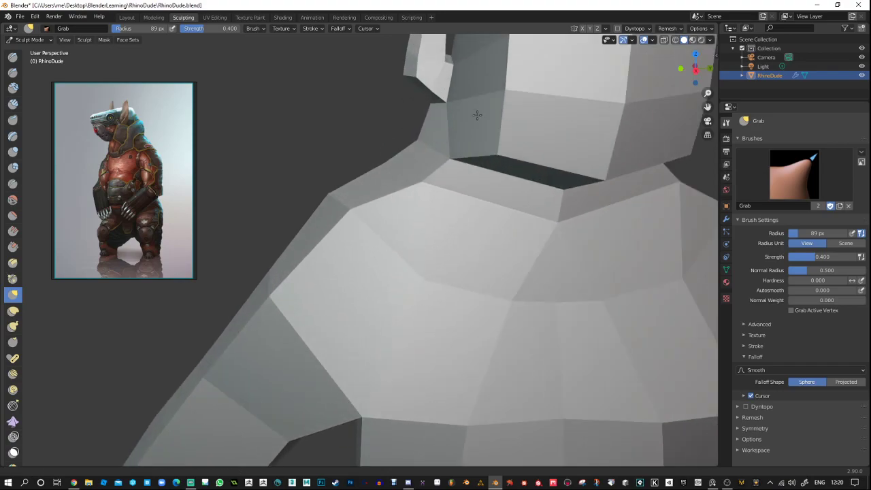
scroll(476, 122, down, 4)
drag(464, 194, 392, 164)
key(ctrl+z)
Pull the rhino's ear upward with a Grab brush stroke and check its shape from several angles.
middle_drag(392, 165, 395, 184)
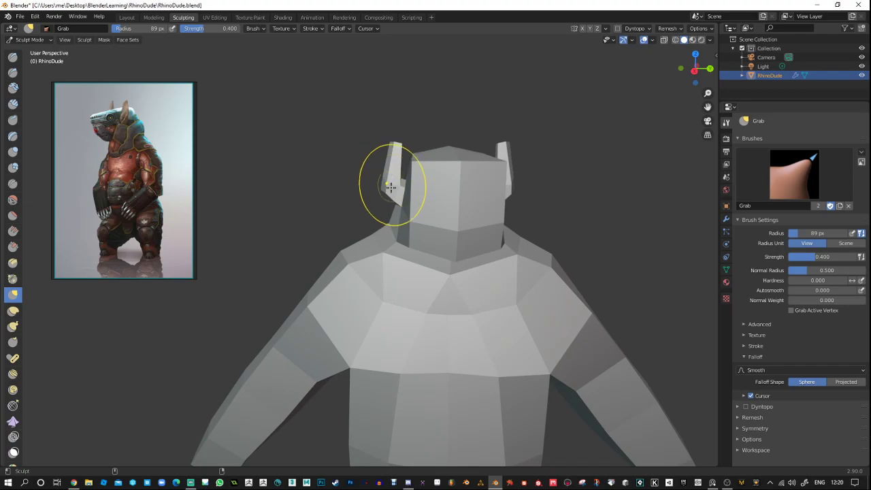
mouse_move(390, 186)
mouse_down()
mouse_move(379, 156)
mouse_move(393, 130)
mouse_up()
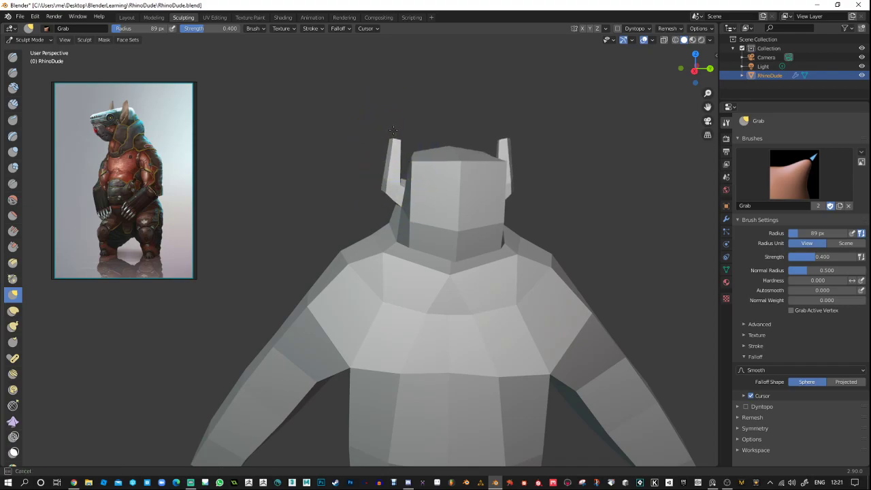
middle_drag(420, 122, 349, 194)
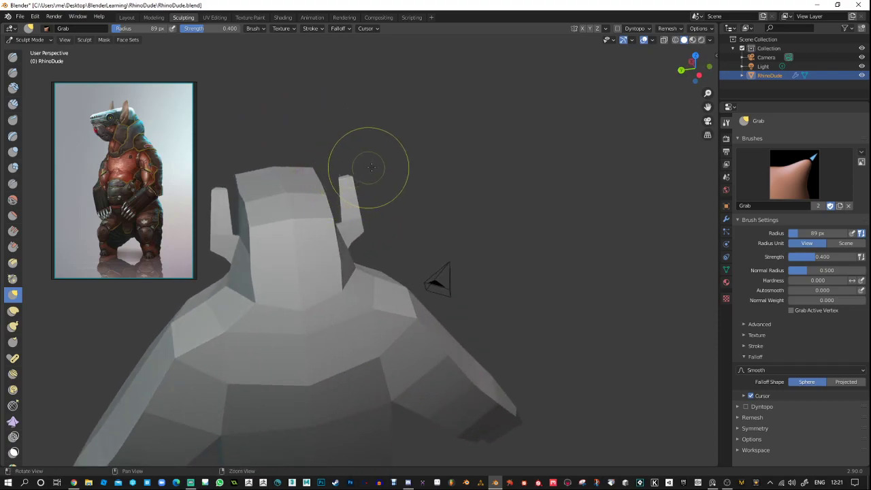
mouse_move(356, 159)
middle_down()
mouse_move(555, 142)
mouse_move(546, 137)
mouse_move(537, 180)
mouse_move(507, 216)
mouse_move(408, 253)
middle_up()
shift+middle_drag(359, 239, 399, 238)
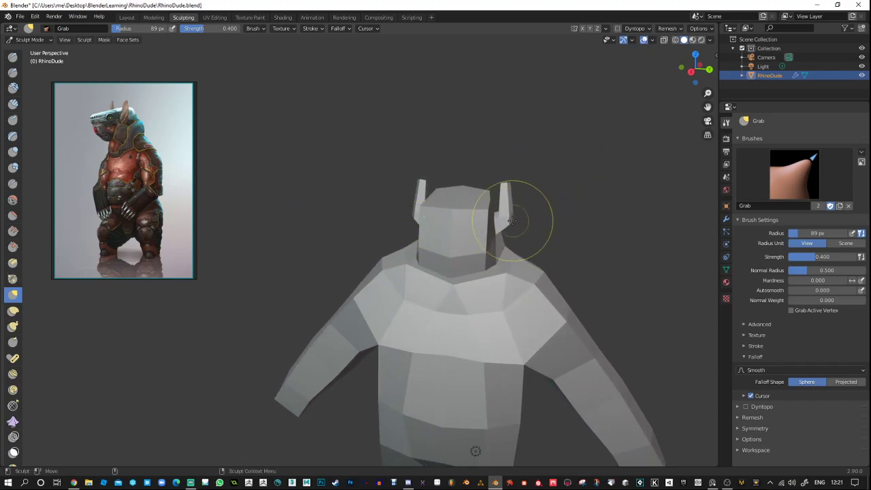
Flare the bases and tips of both ears slightly outward with short Grab brush strokes.
middle_drag(527, 222, 404, 225)
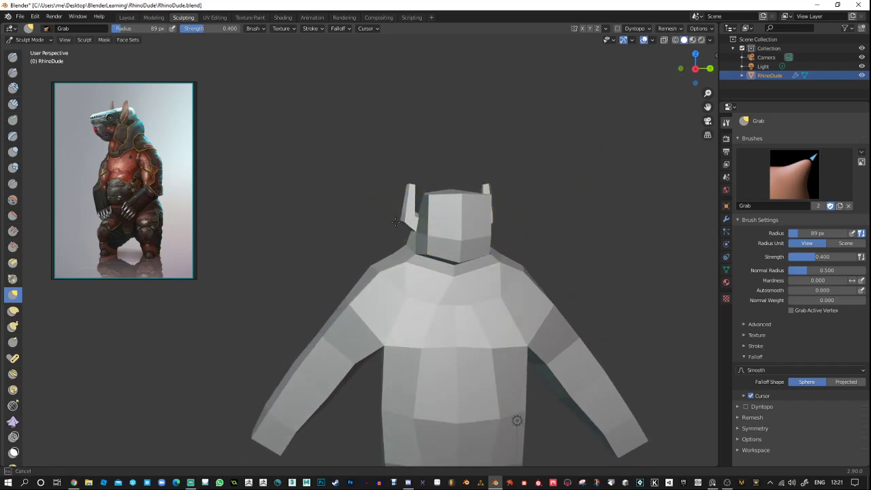
drag(394, 221, 393, 219)
click(498, 223)
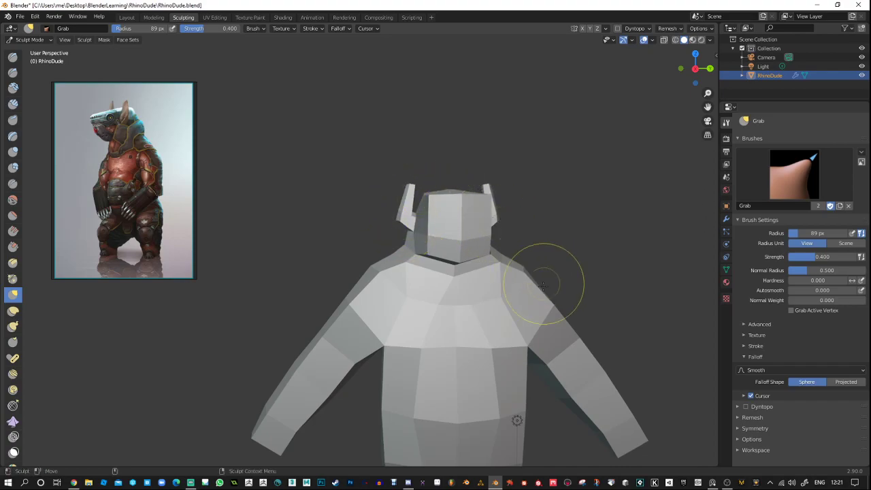
drag(546, 283, 535, 302)
drag(406, 187, 397, 187)
drag(401, 191, 399, 184)
mouse_move(403, 181)
ctrl+middle_down()
mouse_move(405, 204)
mouse_move(415, 165)
mouse_move(381, 228)
mouse_move(467, 165)
ctrl+middle_up()
middle_drag(392, 182, 412, 107)
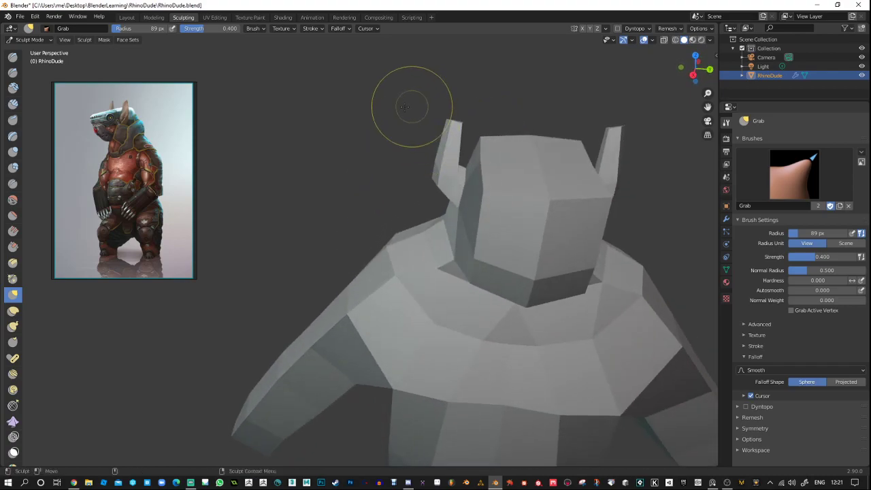
Return to the Modeling workspace and add a single lengthwise loop cut along the front face of the ear.
click(155, 18)
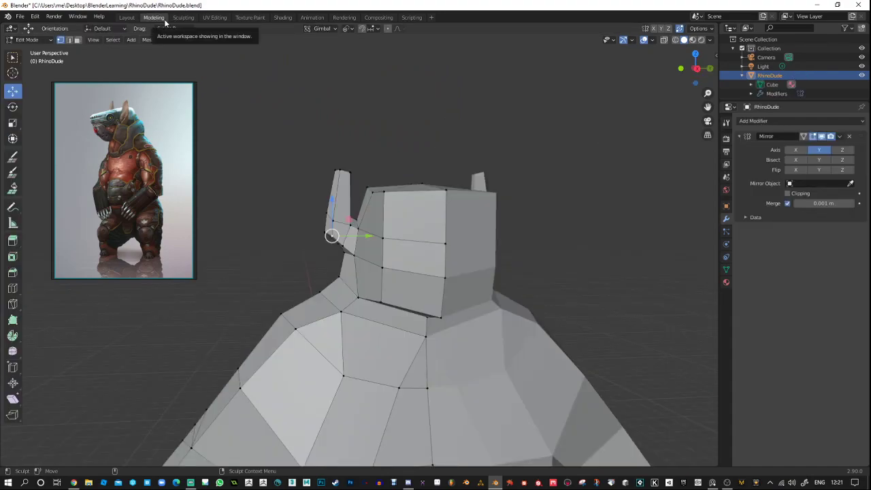
mouse_move(311, 191)
middle_down()
mouse_move(295, 198)
mouse_move(327, 191)
middle_up()
scroll(297, 198, up, 2)
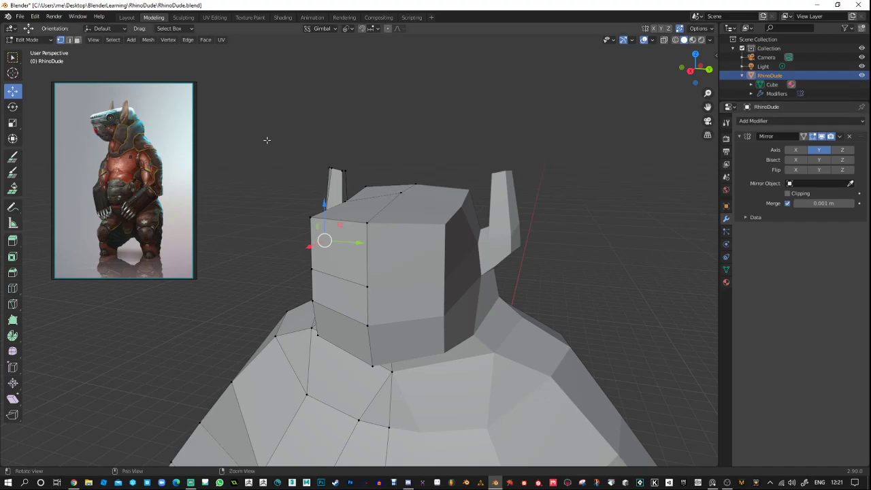
middle_drag(267, 140, 340, 153)
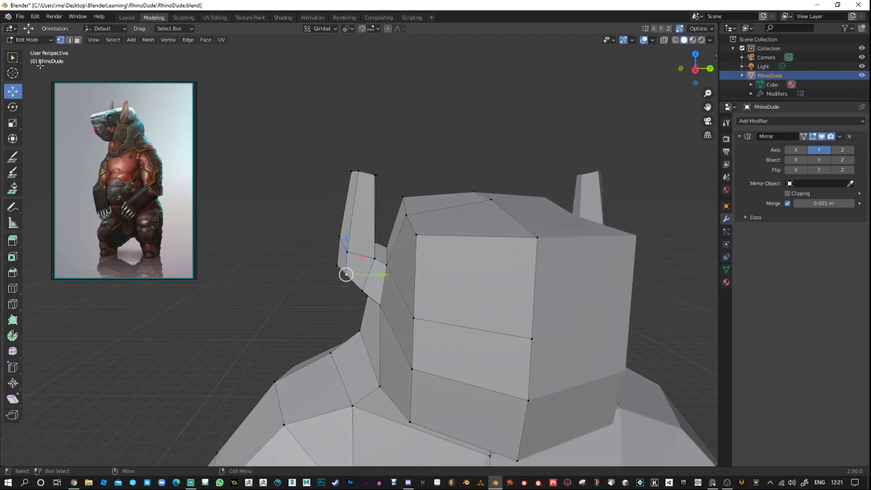
click(12, 288)
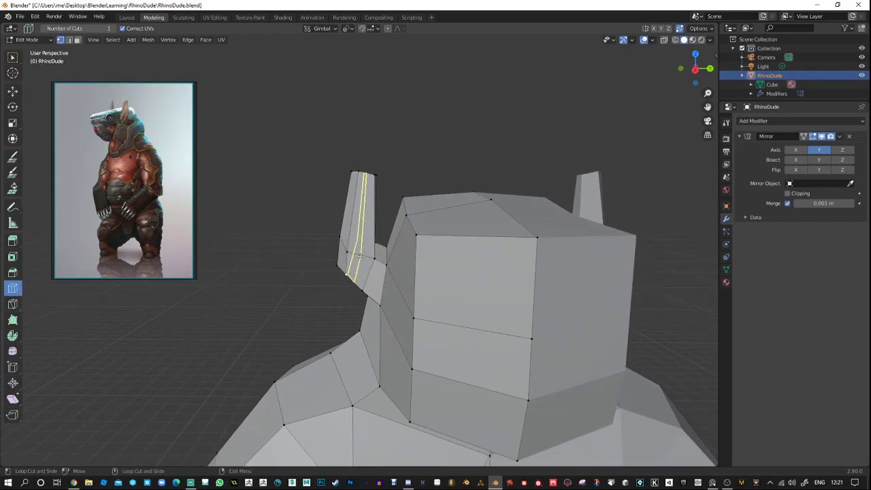
click(359, 255)
key(w)
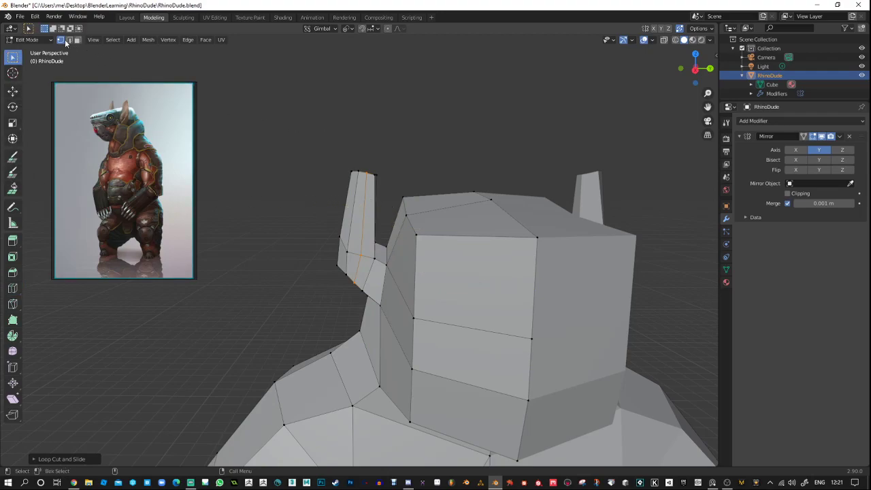
Raise the middle vertex of the ear's top edge within the YZ plane to form a pointed tip.
middle_drag(344, 117, 356, 153)
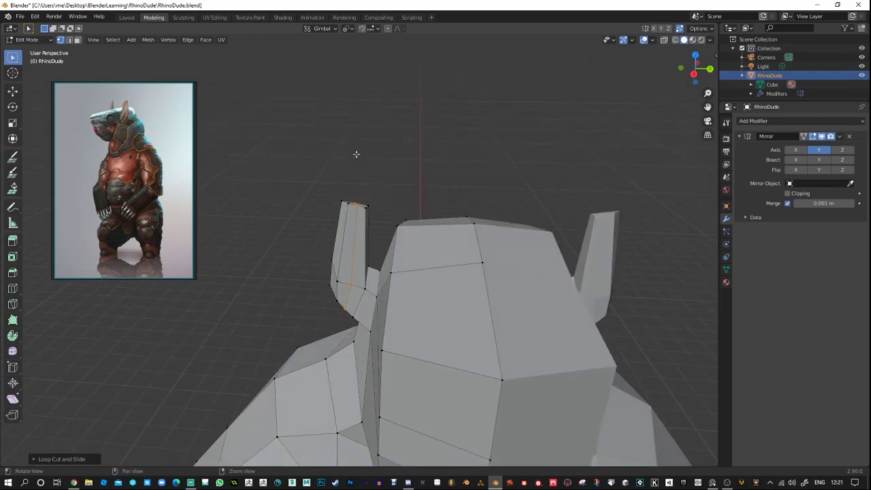
click(356, 203)
key(w)
alt+drag(360, 202, 375, 170)
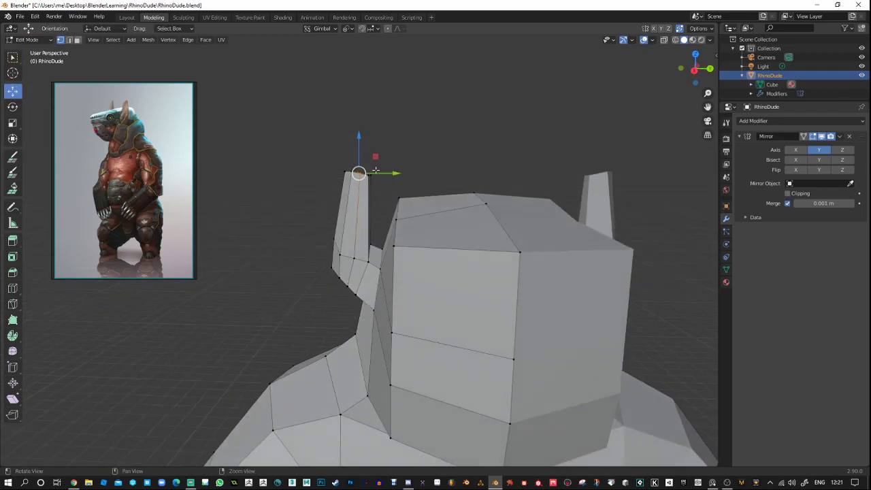
key(g)
key(shift+x)
click(376, 145)
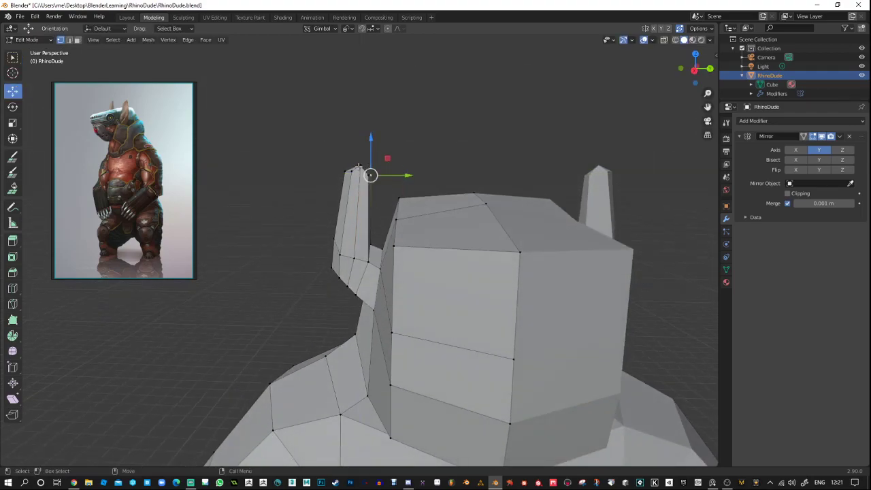
Reposition the ear's peak vertex slightly with a free move as seen from above.
click(360, 165)
alt+drag(408, 158, 382, 199)
key(g)
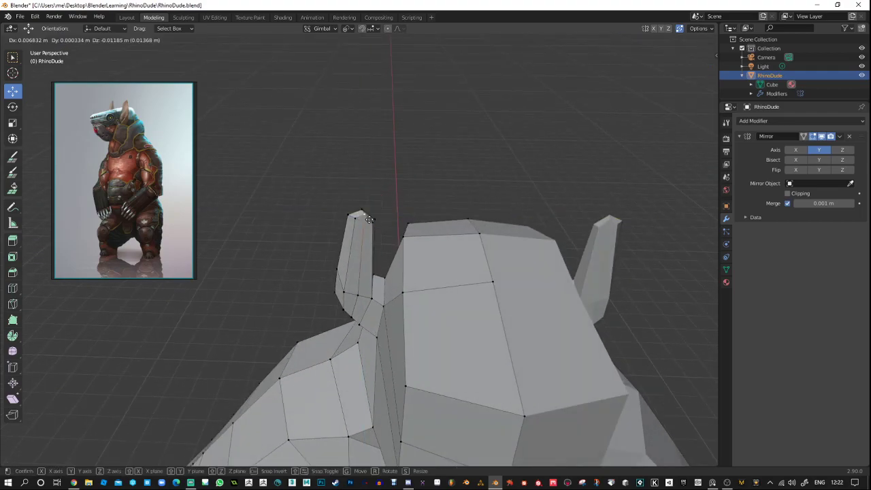
click(370, 219)
Try to move the new loop's bottom vertex toward the ear's outer edge.
middle_drag(369, 219, 394, 212)
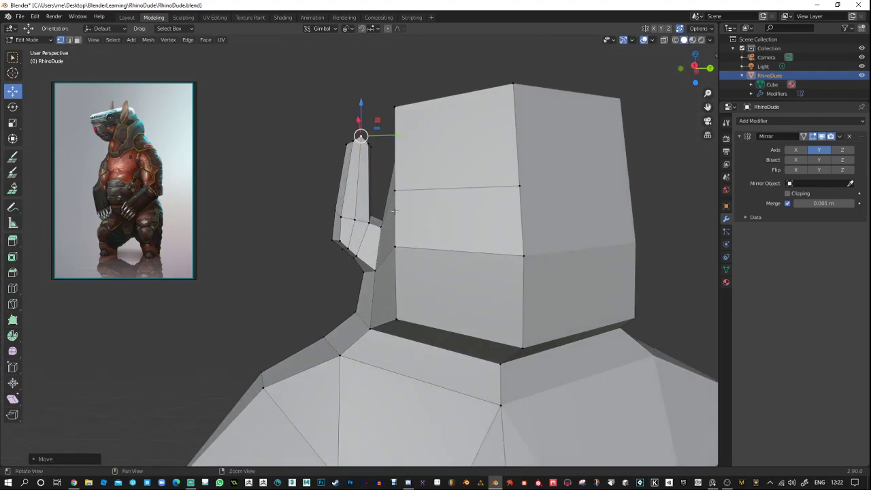
scroll(337, 261, up, 2)
click(341, 246)
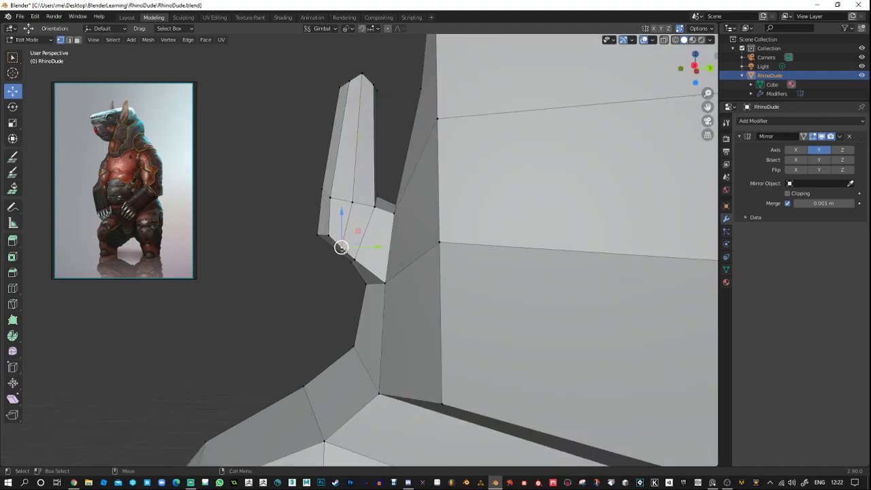
key(g)
click(331, 237)
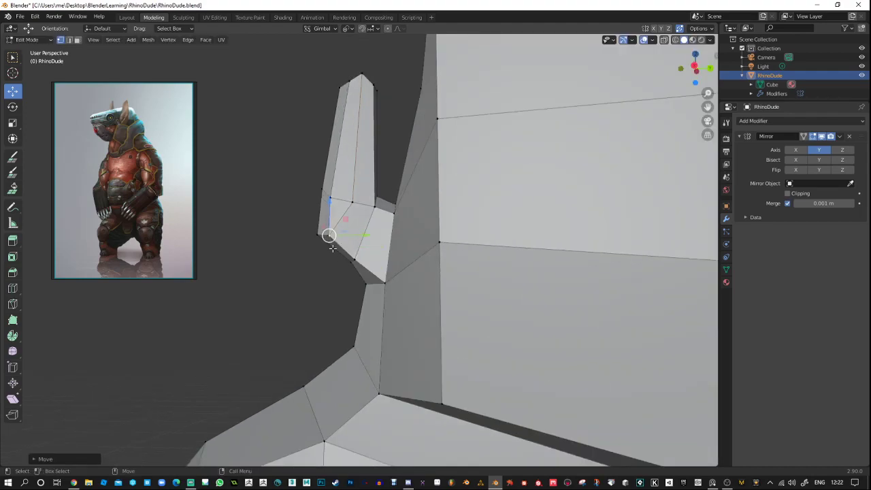
key(ctrl+z)
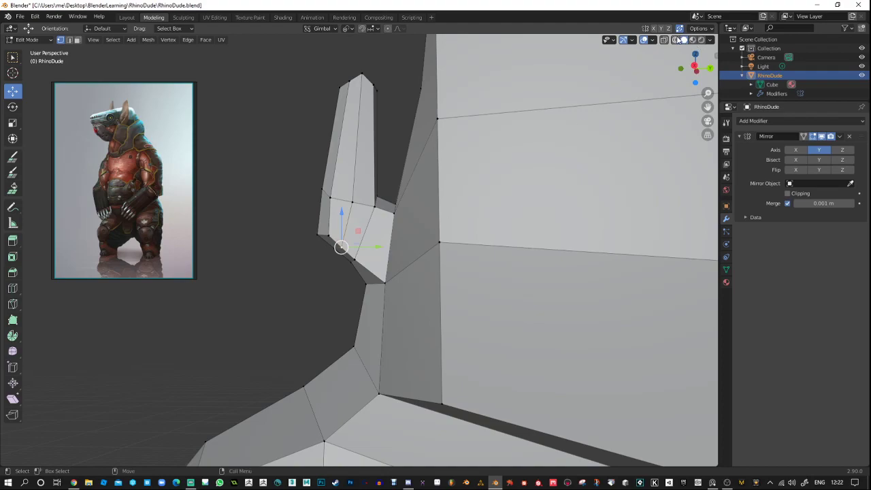
Edit the Auto Merge threshold and move the new loop's bottom vertex toward the ear's outer edge.
click(707, 30)
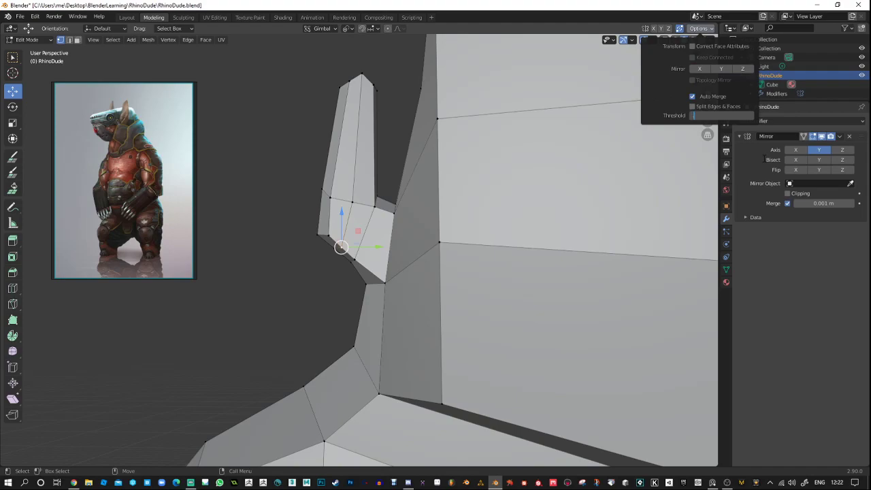
middle_drag(197, 177, 304, 217)
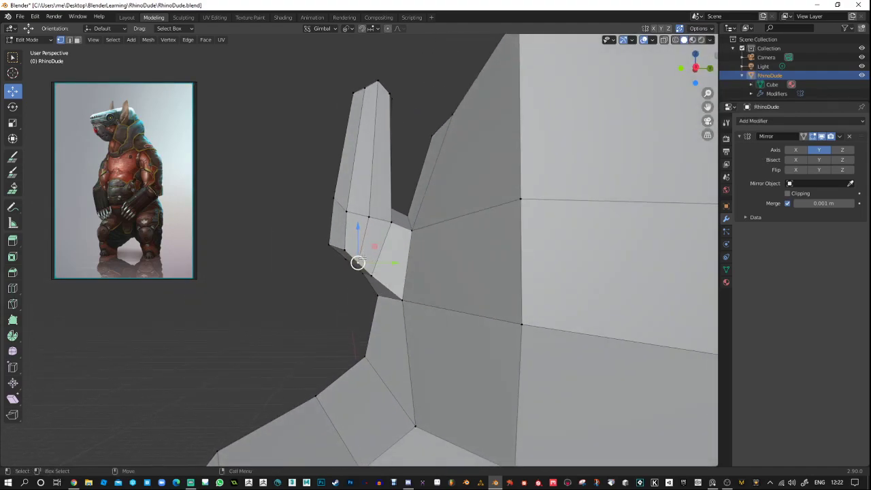
drag(358, 261, 332, 242)
click(347, 263)
middle_drag(332, 242, 370, 314)
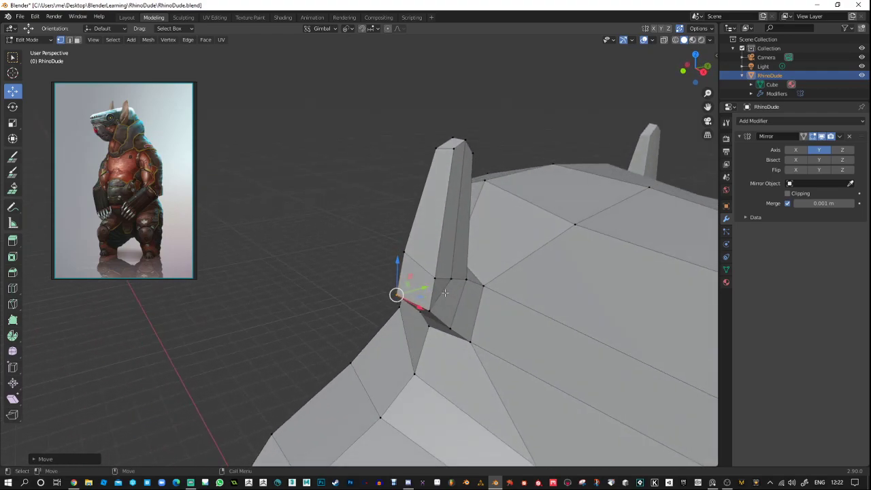
Push the ear's front vertex just above its base backward within the XY plane to hollow the ear.
middle_drag(444, 293, 423, 323)
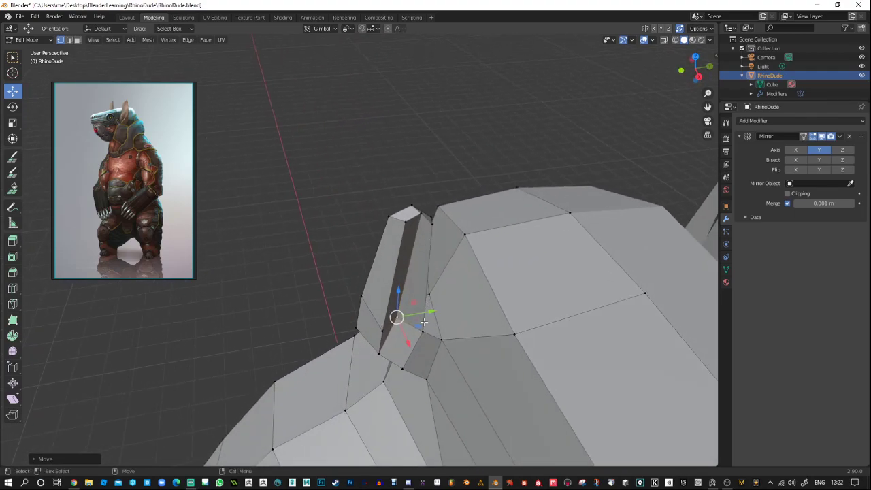
drag(424, 322, 397, 331)
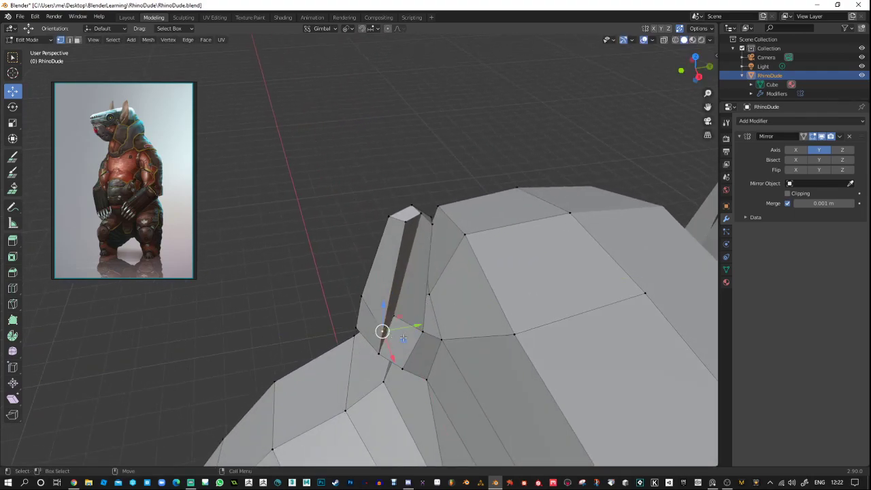
key(g)
key(shift+z)
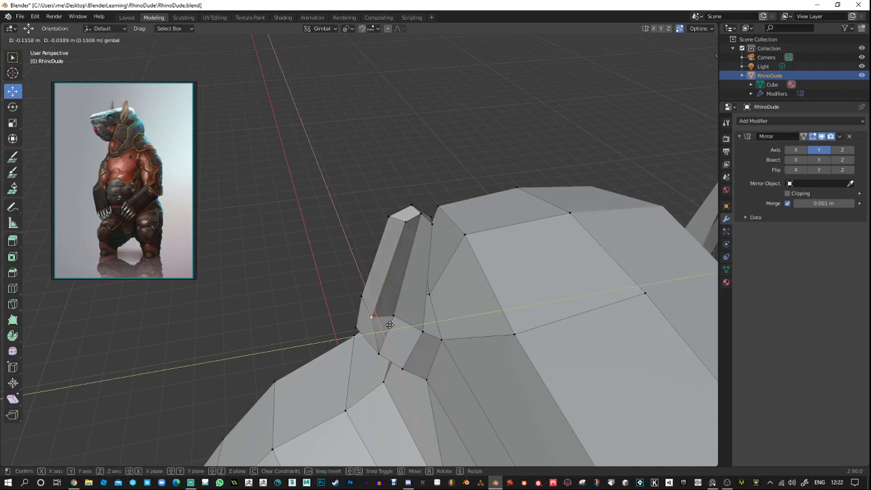
click(389, 324)
Shift the vertex at the bottom of the ear's hollow along the X axis.
middle_drag(378, 352, 510, 301)
key(g)
key(x)
click(486, 263)
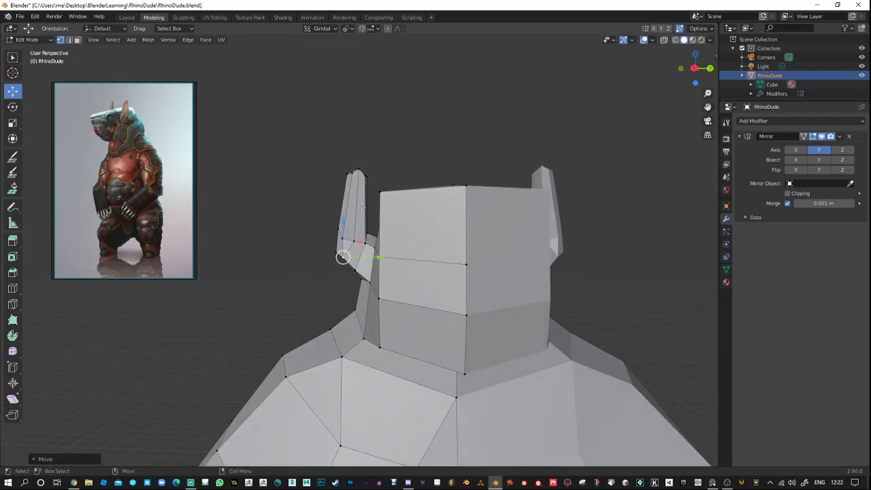
Turn on X-ray, move the inner-edge vertices near the ear's base toward the head, and select the tip's inner vertices.
drag(373, 253, 374, 255)
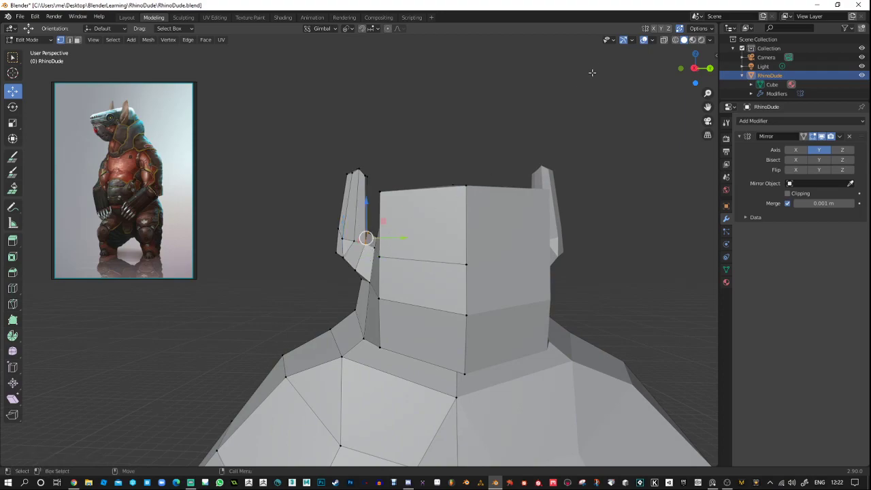
click(665, 40)
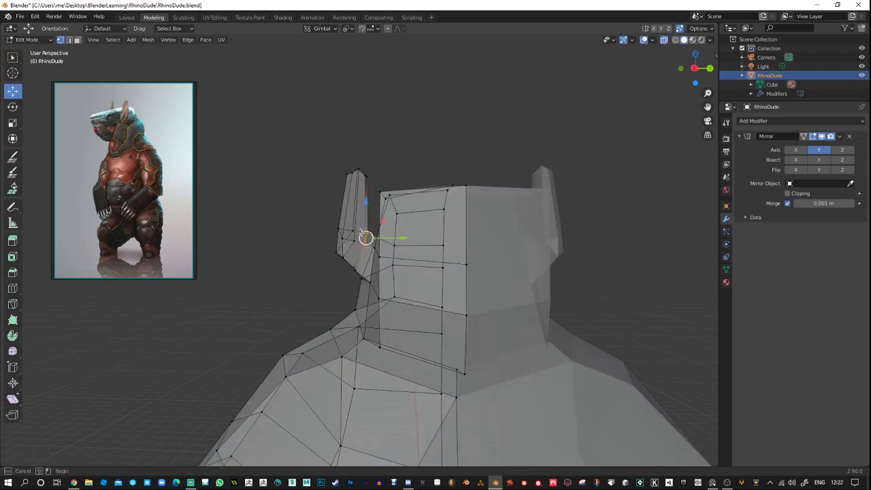
drag(391, 223, 389, 204)
scroll(381, 194, up, 3)
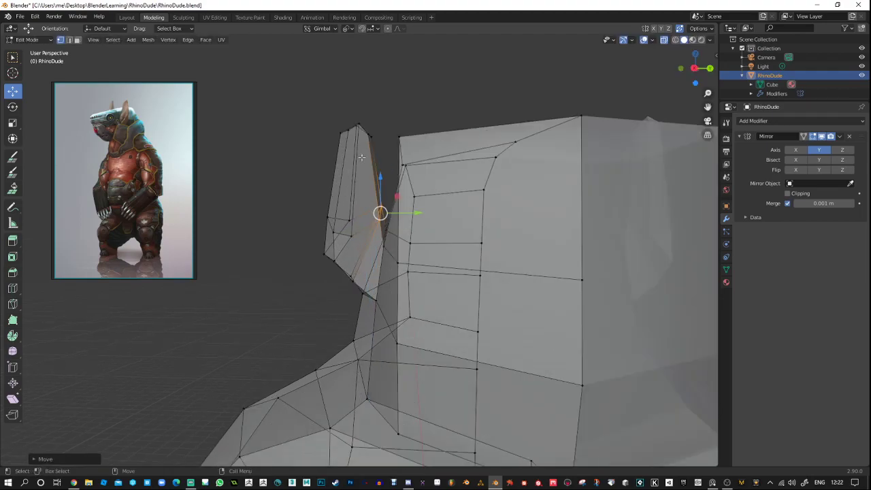
shift+middle_drag(380, 130, 375, 134)
drag(378, 132, 360, 147)
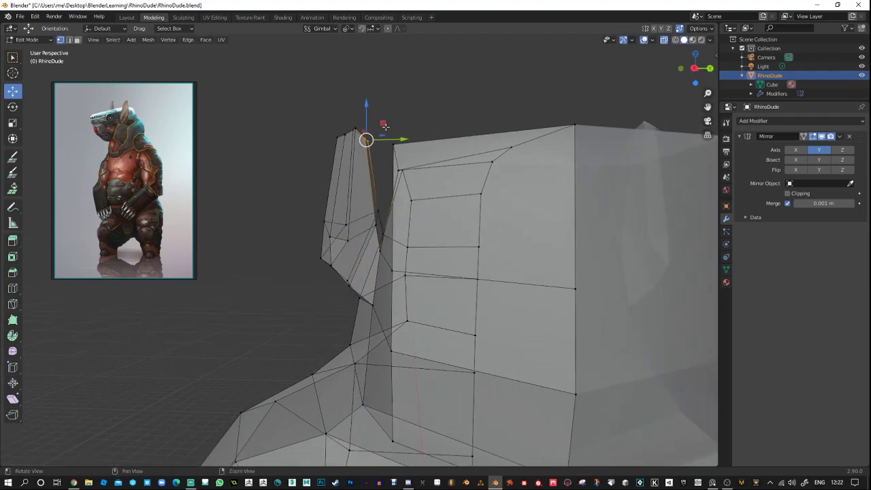
Select all the ear's tip vertices, scale them, and raise them about 0.23 m along the Z axis.
alt+right_drag(384, 127, 383, 159)
drag(311, 170, 404, 192)
key(e)
key(r)
key(w)
drag(355, 165, 355, 136)
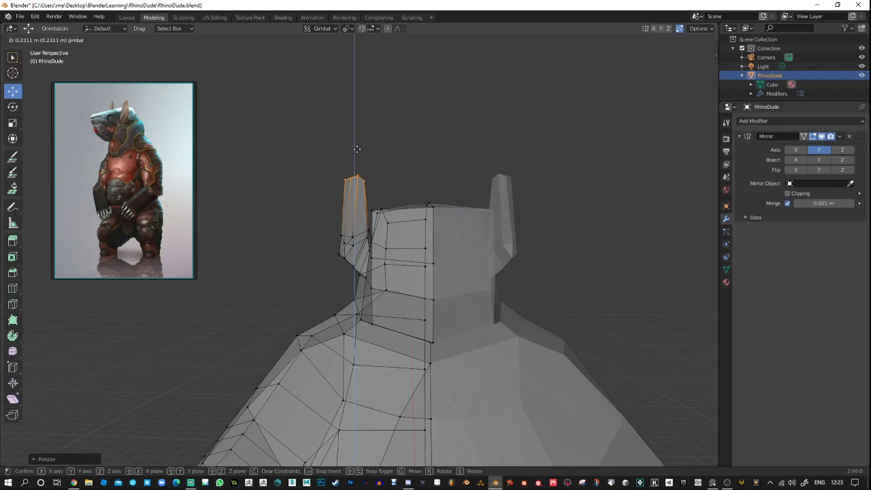
drag(356, 149, 356, 150)
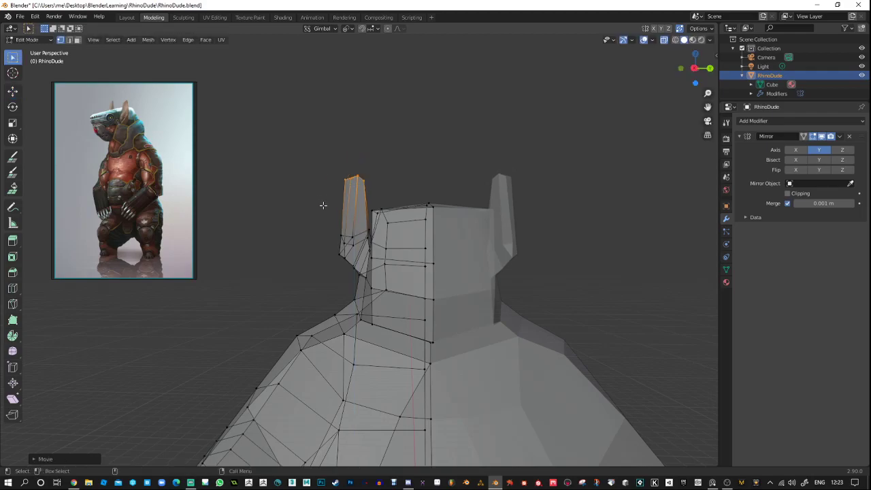
scroll(339, 228, up, 1)
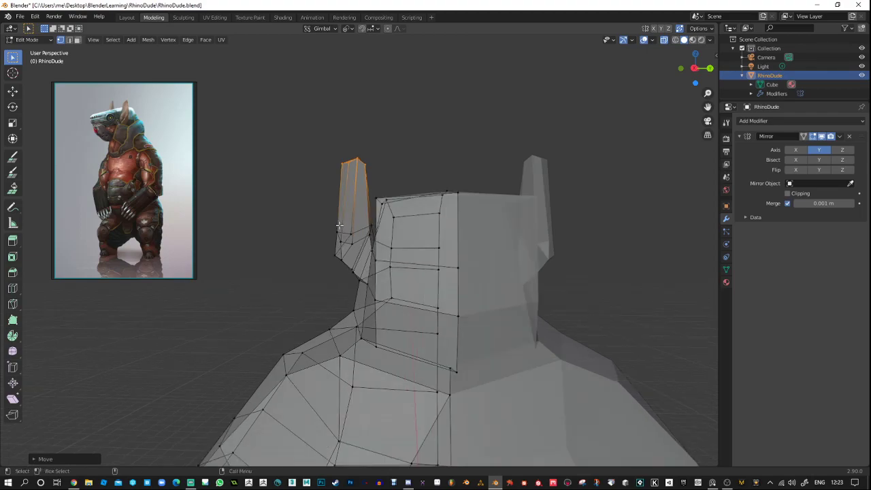
mouse_move(329, 235)
middle_down()
mouse_move(305, 239)
mouse_move(322, 226)
mouse_move(325, 236)
middle_up()
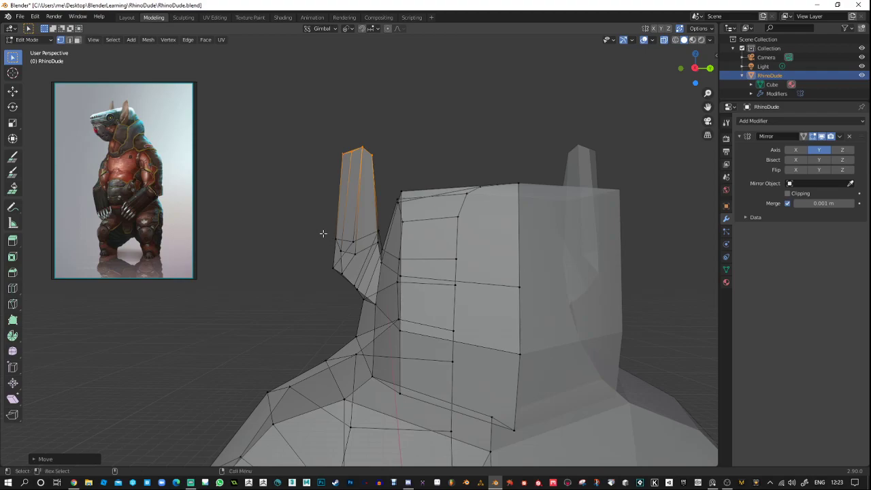
Try to level the outer vertices just above the ear's base by scaling them along the Z axis.
drag(322, 230, 357, 259)
key(e)
key(r)
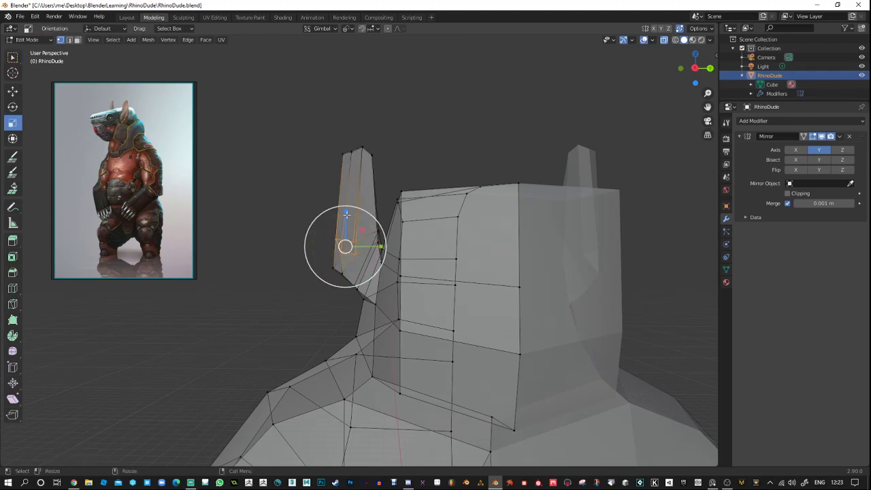
mouse_move(347, 212)
mouse_down()
mouse_move(343, 243)
mouse_move(360, 220)
mouse_up()
key(shift+space)
key(g)
Try to move the vertices along the ear's lower outer edge within the YZ plane.
click(327, 263)
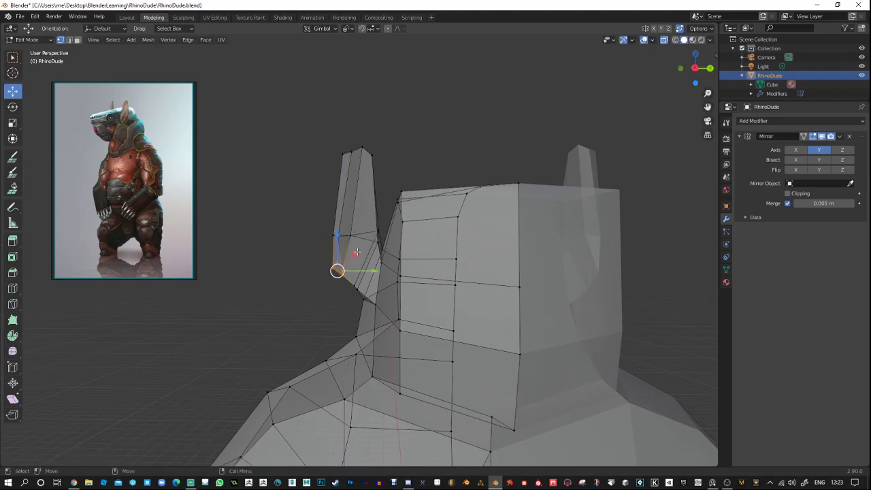
drag(356, 252, 355, 248)
middle_drag(354, 247, 364, 273)
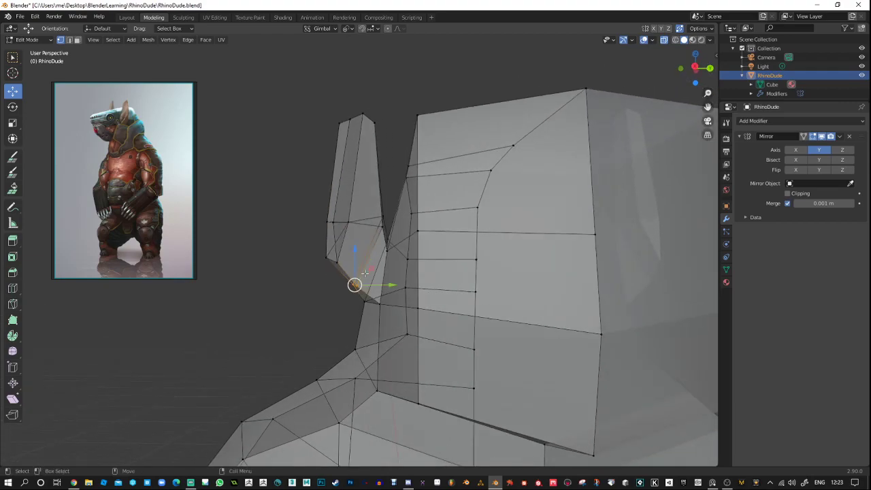
drag(372, 269, 366, 269)
middle_drag(366, 270, 353, 314)
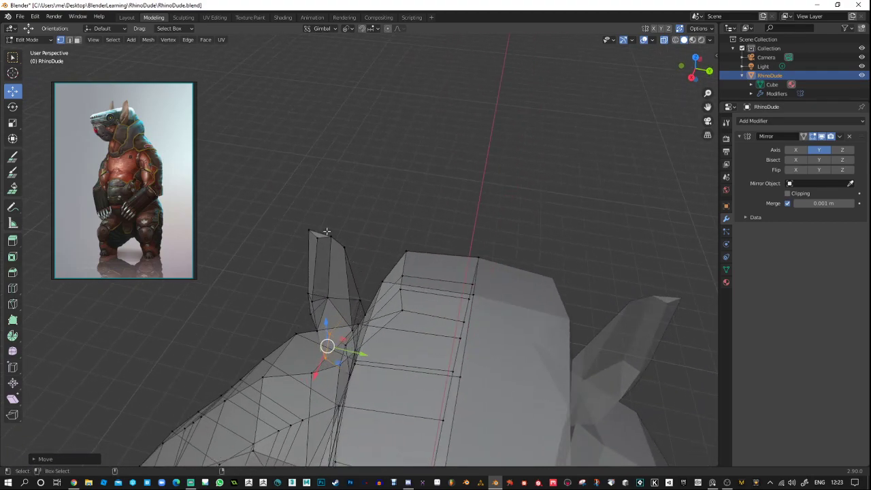
Undo the recent ear edits back to before the tip vertices were raised along the Z axis.
key(ctrl+z)
key(ctrl+z)
key(ctrl+z)
key(ctrl+z)
key(ctrl+z)
key(ctrl+z)
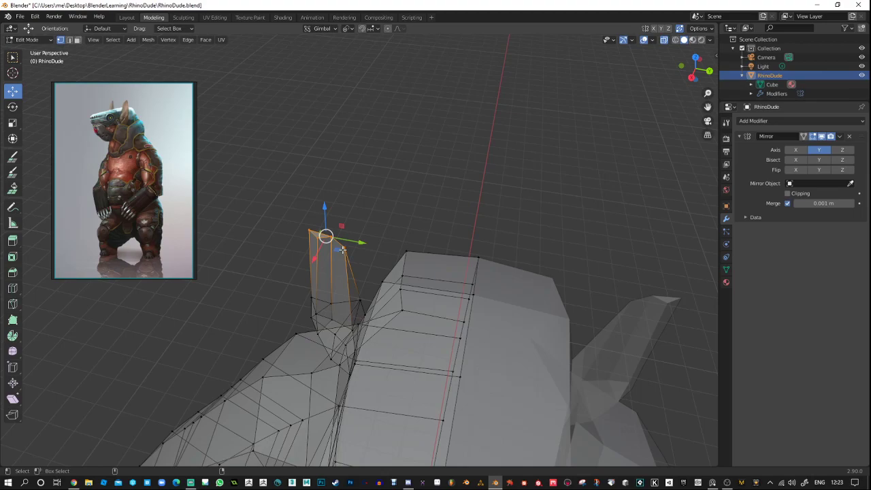
key(ctrl+z)
key(ctrl+z)
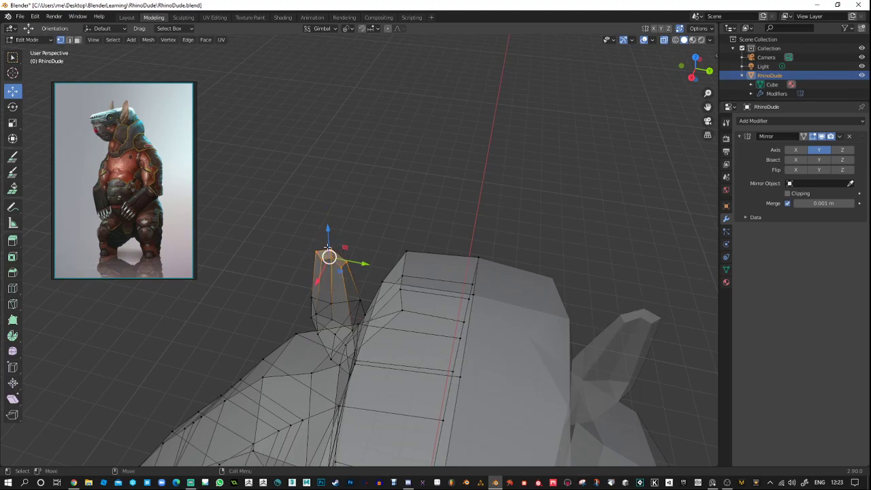
drag(329, 247, 329, 223)
key(ctrl+z)
Set the Auto Merge threshold to 0.03 m and raise the ear's tip vertices along the Z axis.
click(701, 29)
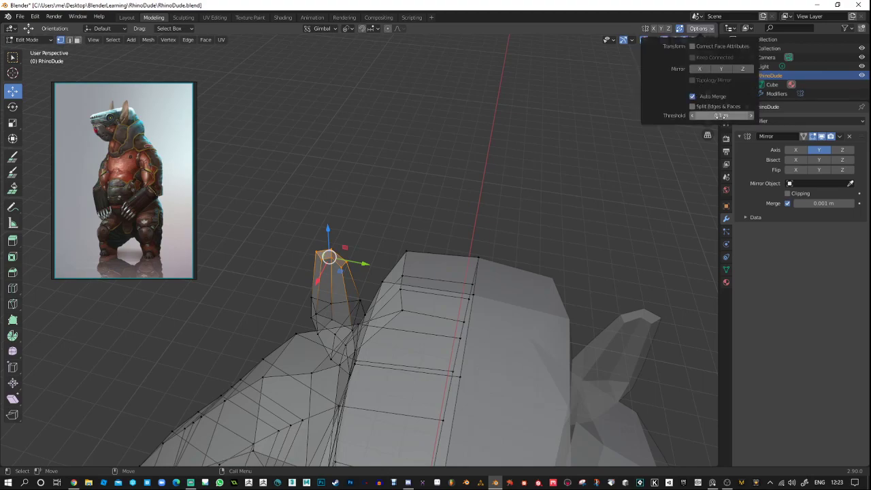
click(720, 115)
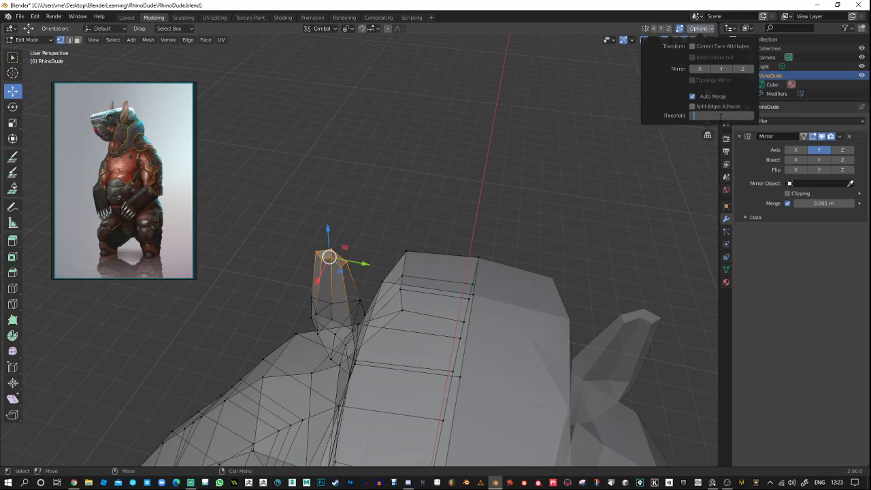
text(0.03)
key(Return)
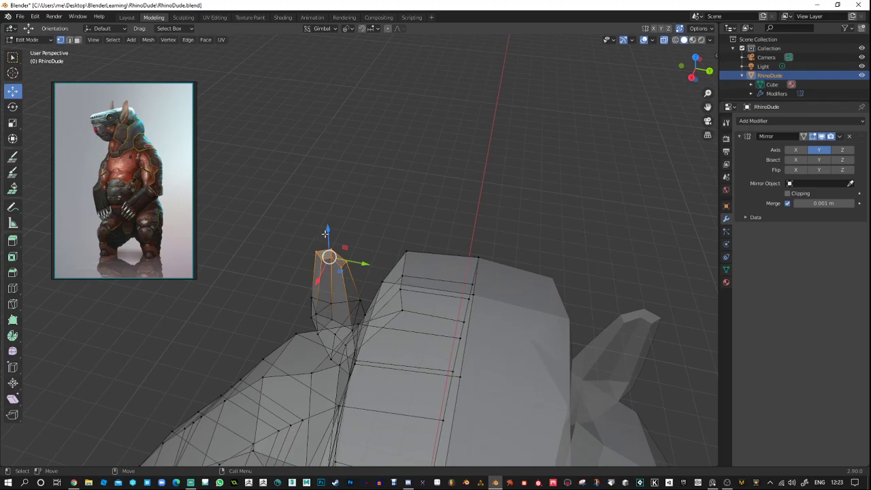
drag(325, 233, 338, 216)
Reposition the two inner vertices of the ear's hollow just above its base within the YZ plane.
middle_drag(382, 199, 373, 255)
click(360, 262)
mouse_move(363, 241)
mouse_down()
mouse_move(361, 227)
mouse_move(362, 235)
mouse_up()
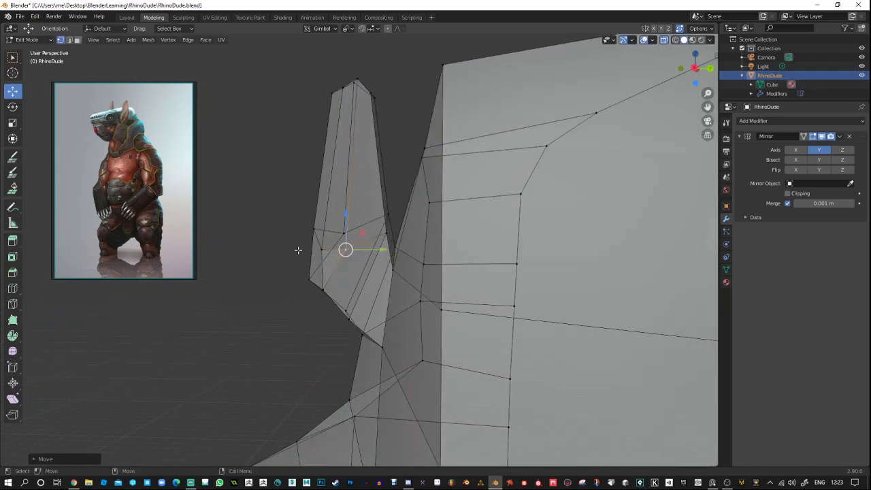
click(326, 250)
key(g)
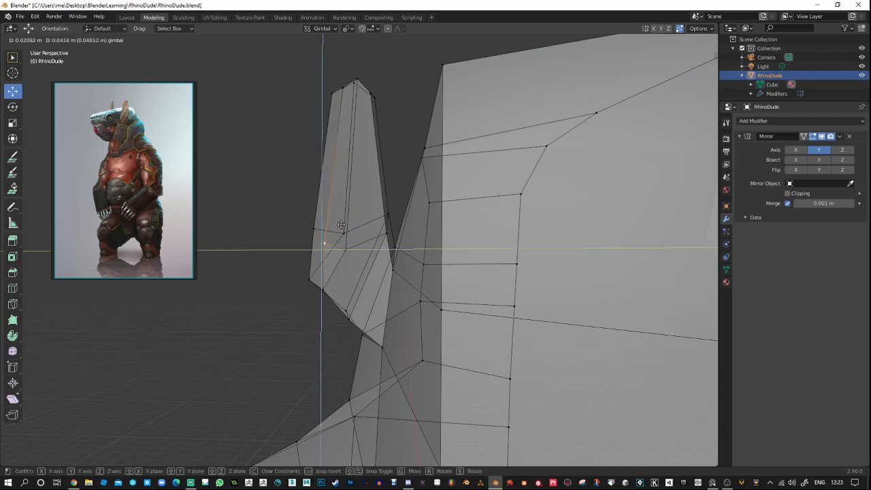
click(341, 225)
middle_drag(341, 224, 380, 227)
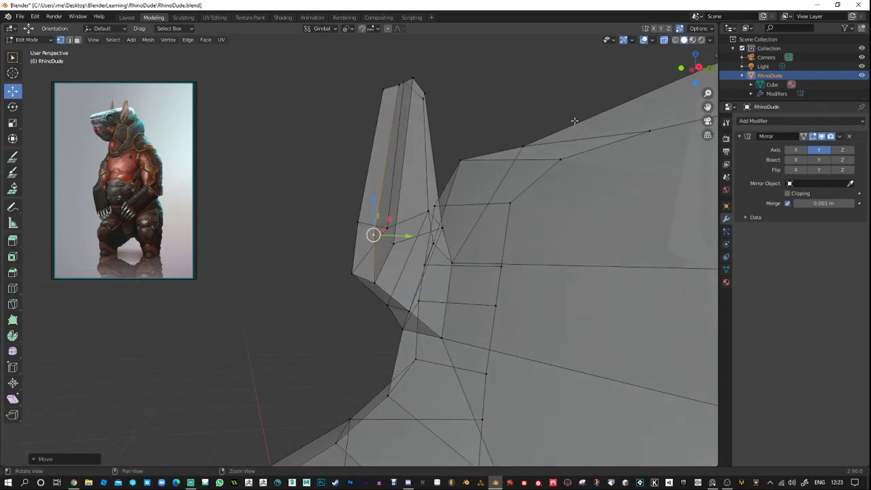
Turn off X-ray and move the two head vertices in front of the ear's base forward about 0.27 m along X.
click(664, 39)
mouse_move(548, 129)
middle_down()
mouse_move(533, 142)
mouse_move(515, 212)
mouse_move(501, 148)
mouse_move(486, 184)
middle_up()
scroll(486, 184, up, 2)
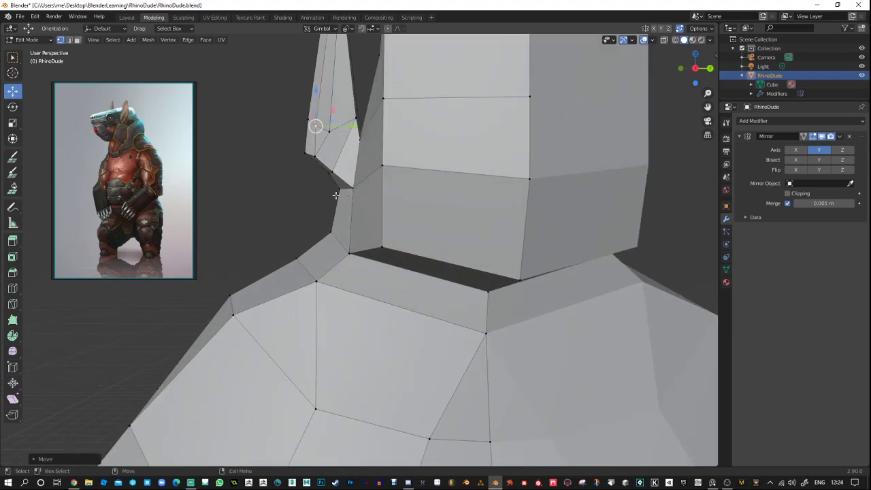
drag(320, 186, 337, 164)
drag(330, 200, 347, 188)
middle_drag(367, 146, 498, 197)
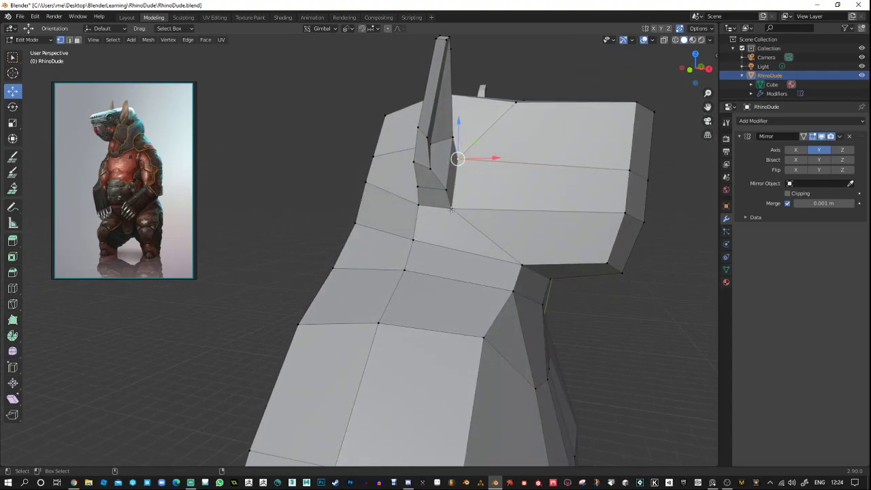
key(g)
key(x)
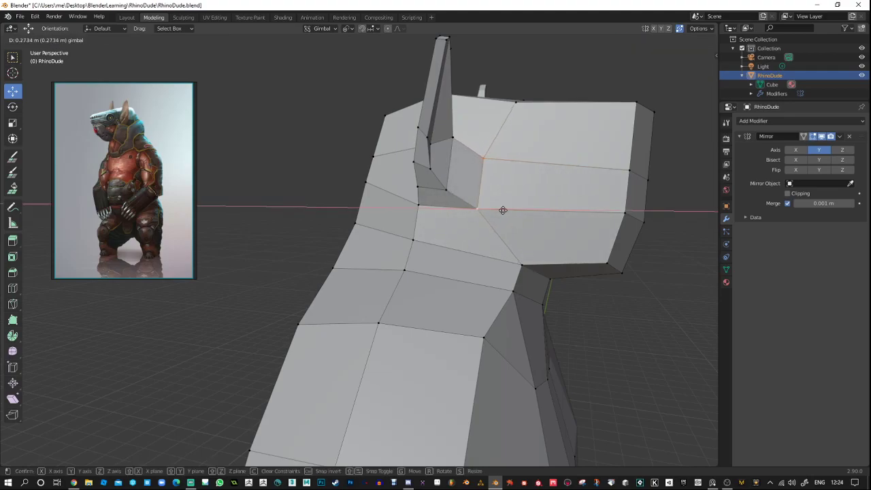
click(503, 210)
Shift the two vertices on the front edge of the ear's base forward toward the snout.
click(446, 191)
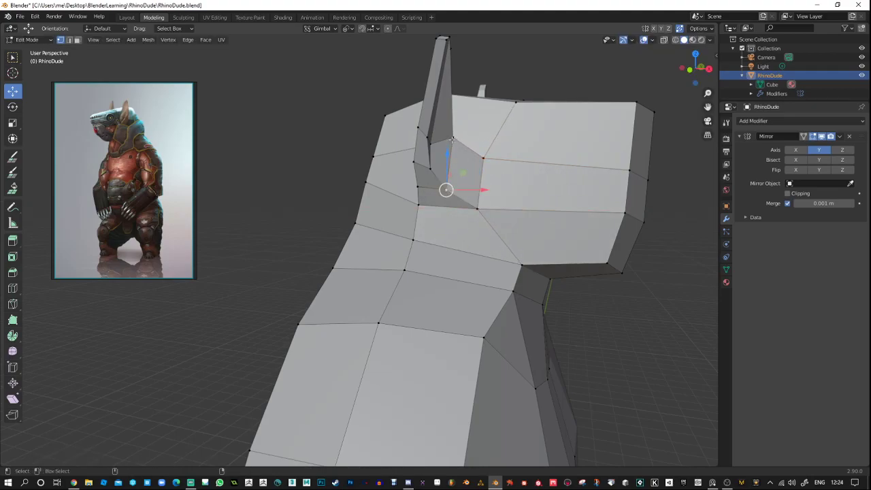
shift+click(452, 138)
drag(484, 141, 499, 145)
Select the outer vertices of the ear's tip, turn on X-ray, and move them about 0.09 m outward and down.
middle_drag(499, 144, 364, 322)
middle_drag(415, 296, 330, 307)
alt+drag(330, 308, 391, 307)
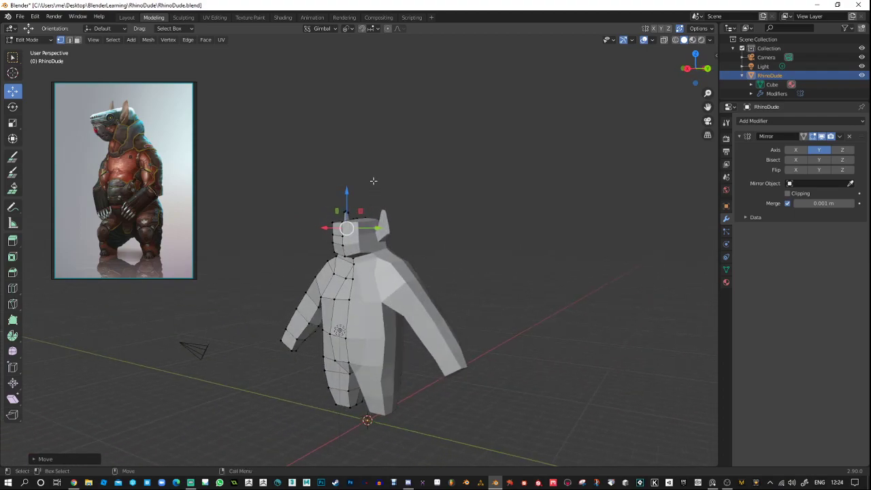
alt+drag(373, 181, 417, 187)
scroll(314, 169, down, 5)
scroll(350, 170, up, 15)
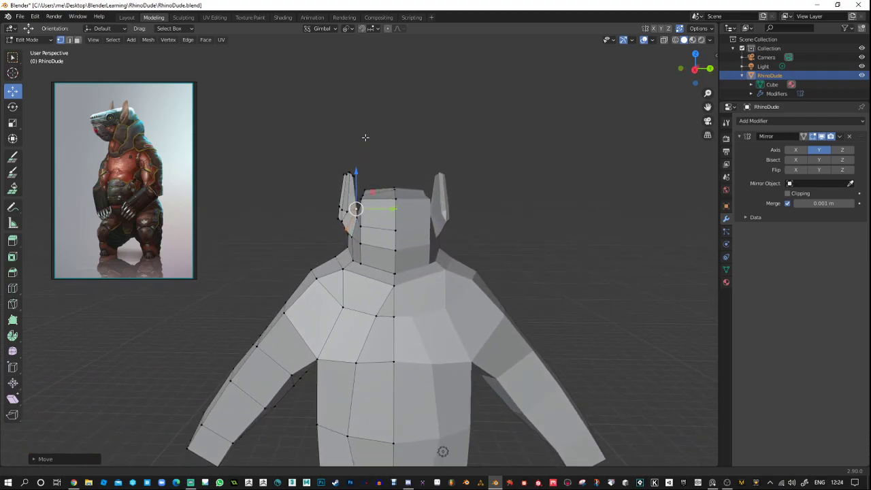
key(b)
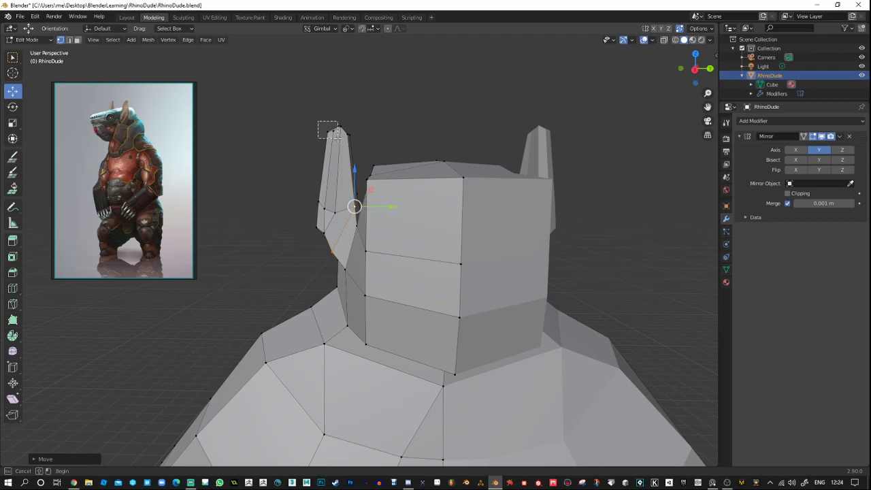
drag(336, 136, 337, 137)
click(663, 40)
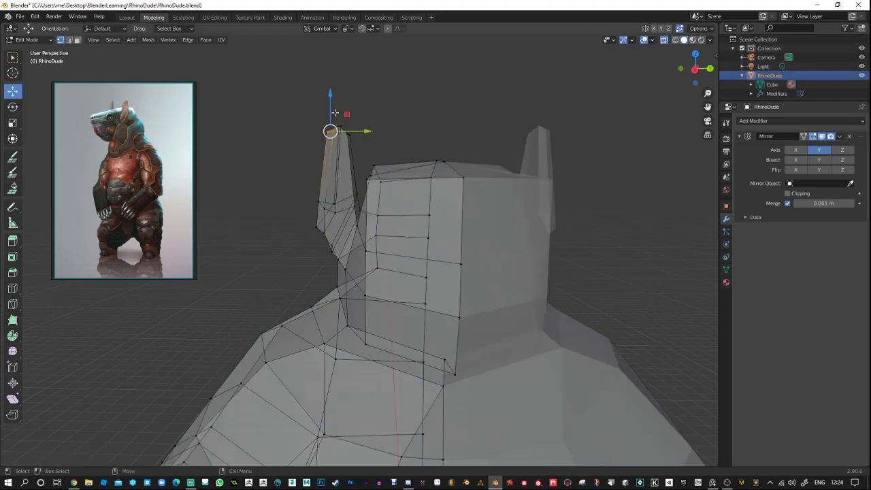
key(g)
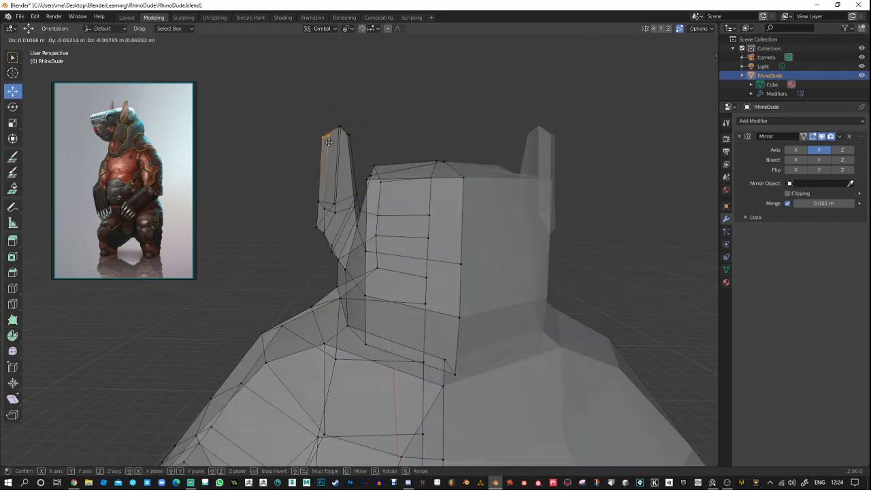
click(328, 143)
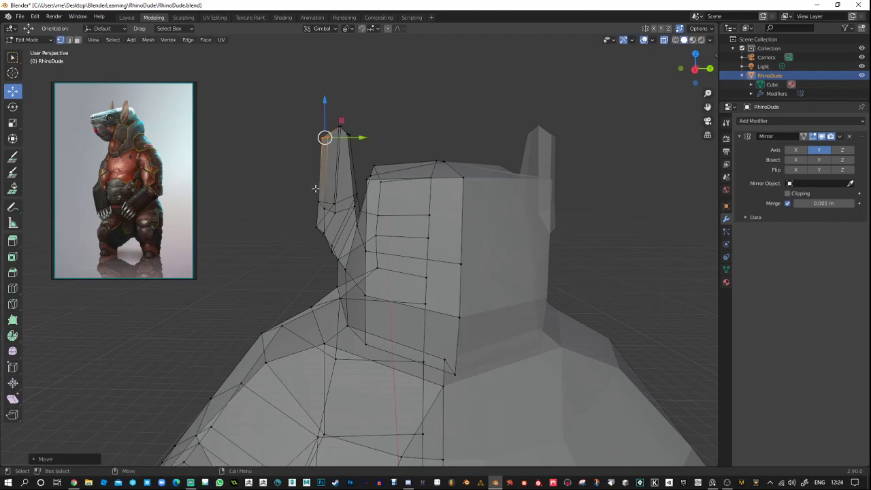
Adjust the ear's outer-edge and topmost tip vertices to refine its outline.
drag(315, 190, 339, 188)
drag(361, 130, 353, 107)
click(339, 128)
middle_drag(353, 109, 564, 150)
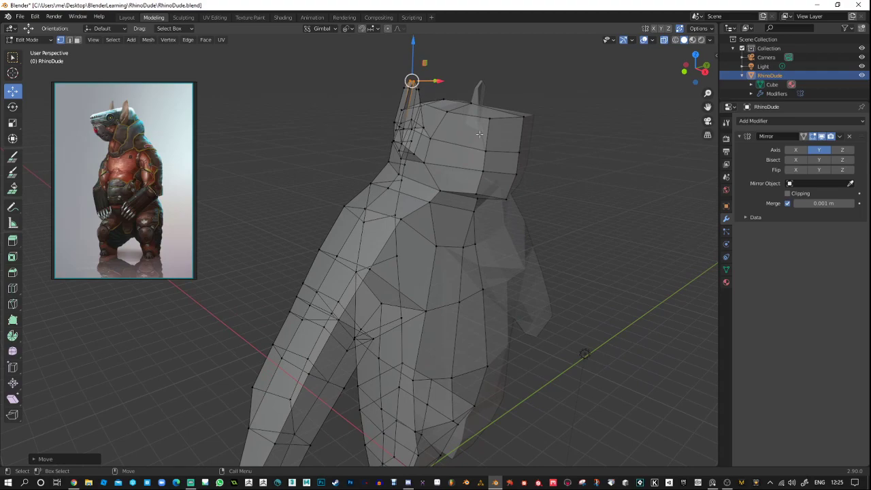
Switch to Object Mode and turn on the Statistics overlay in the viewport.
click(43, 40)
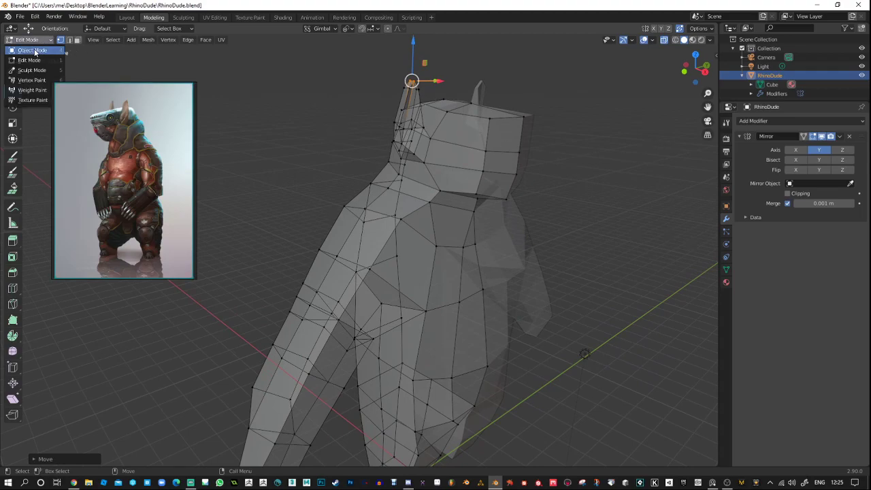
click(37, 50)
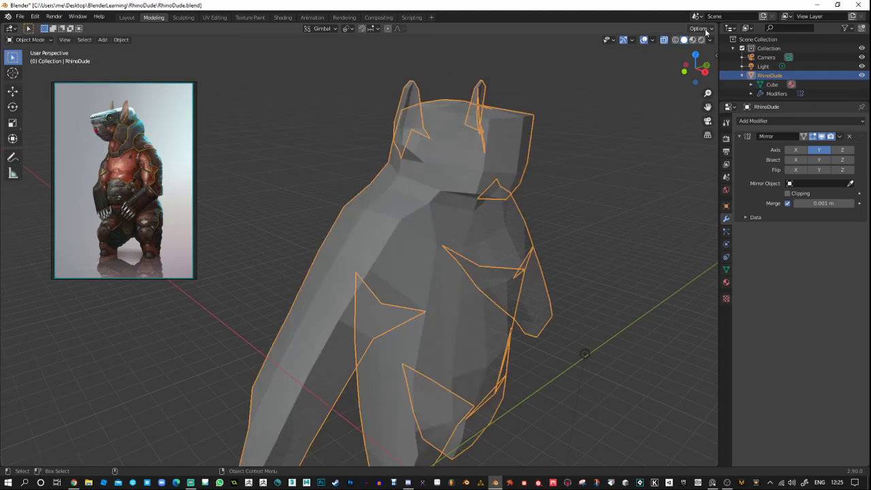
click(613, 40)
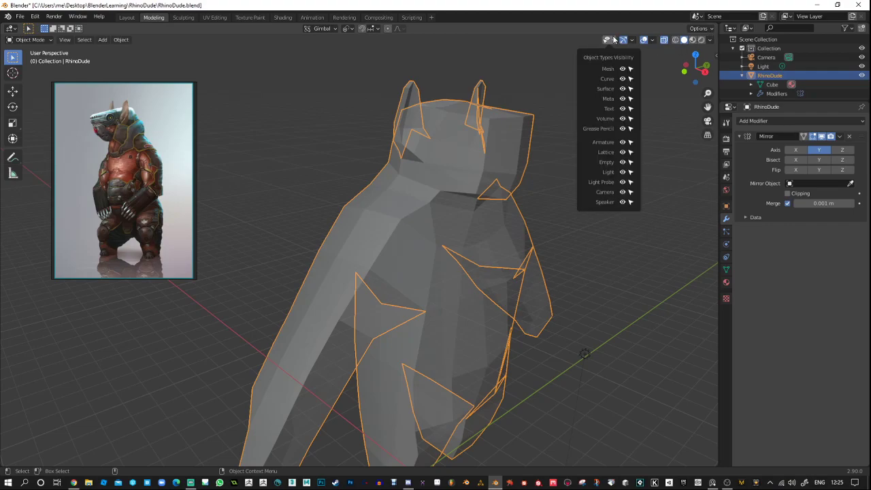
click(632, 39)
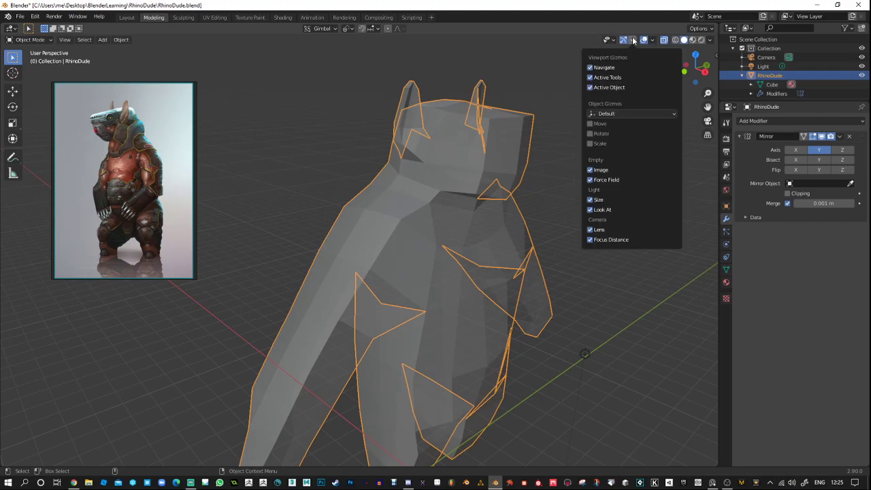
click(651, 39)
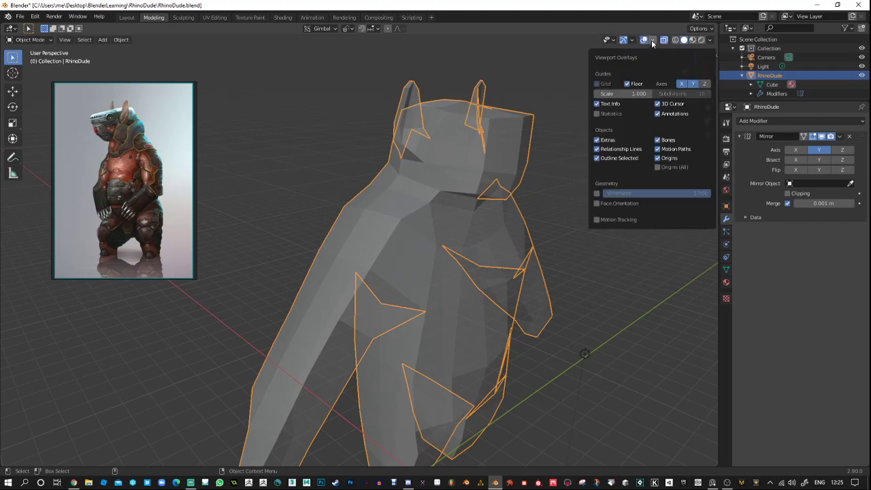
click(597, 114)
Move the reference image below the statistics readout and enlarge the Outliner area.
drag(177, 132, 157, 182)
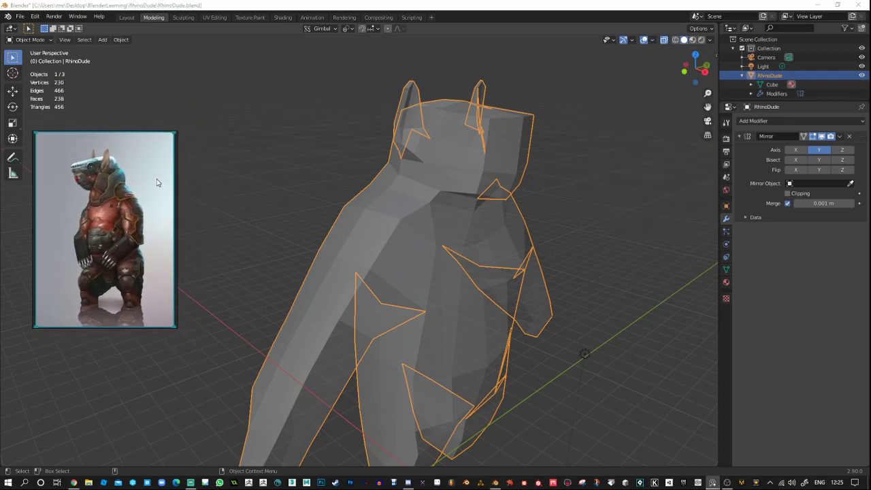
right_click(257, 146)
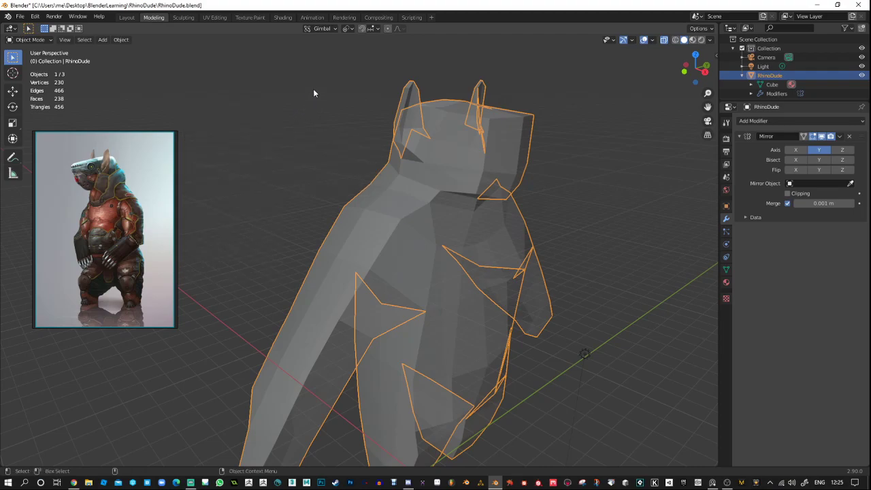
middle_drag(313, 89, 307, 130)
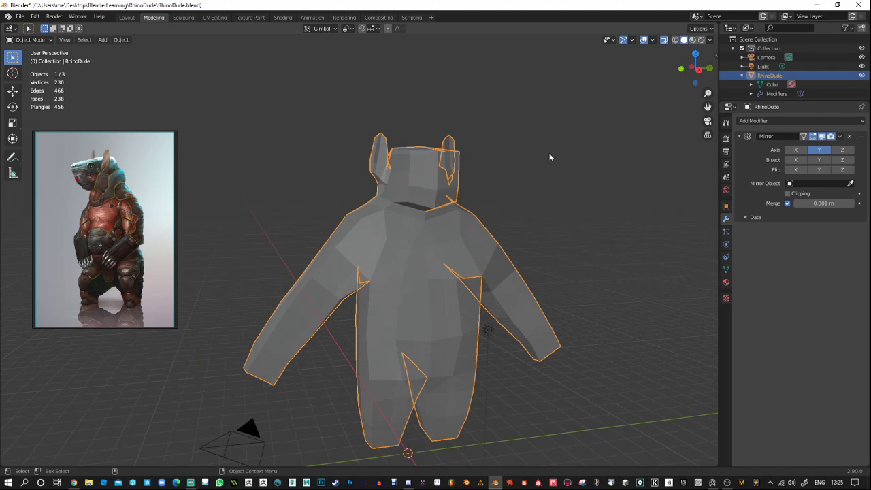
drag(772, 101, 772, 145)
Try applying the Mirror modifier to the rhino mesh, and undo the application.
click(776, 93)
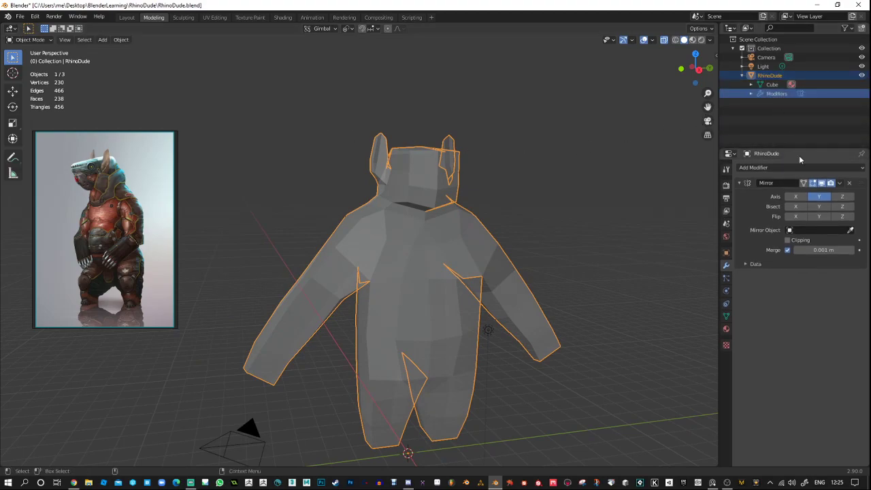
click(838, 182)
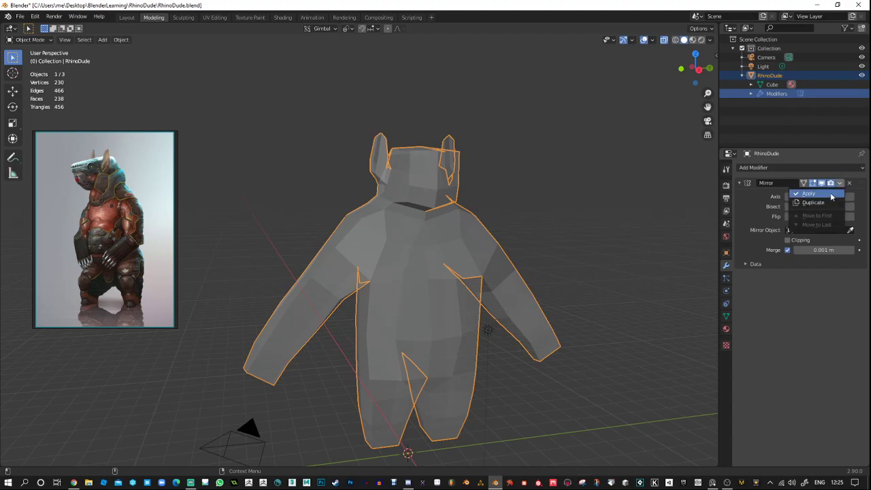
click(830, 197)
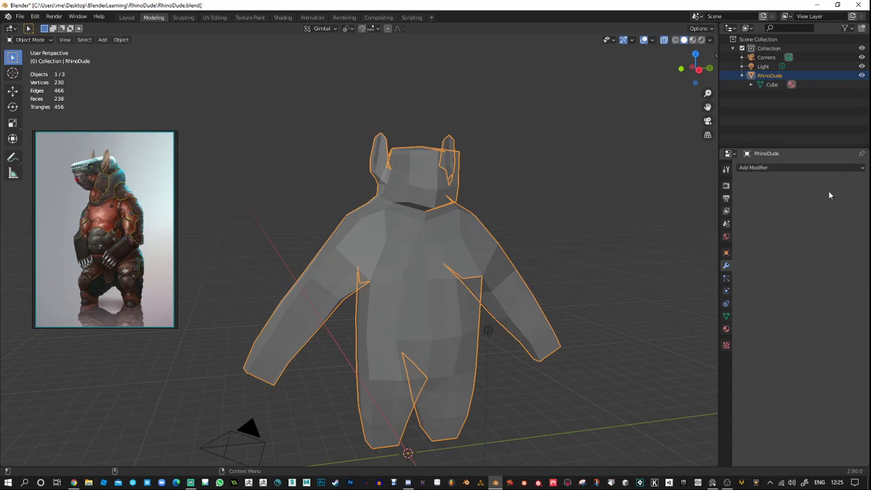
key(ctrl+z)
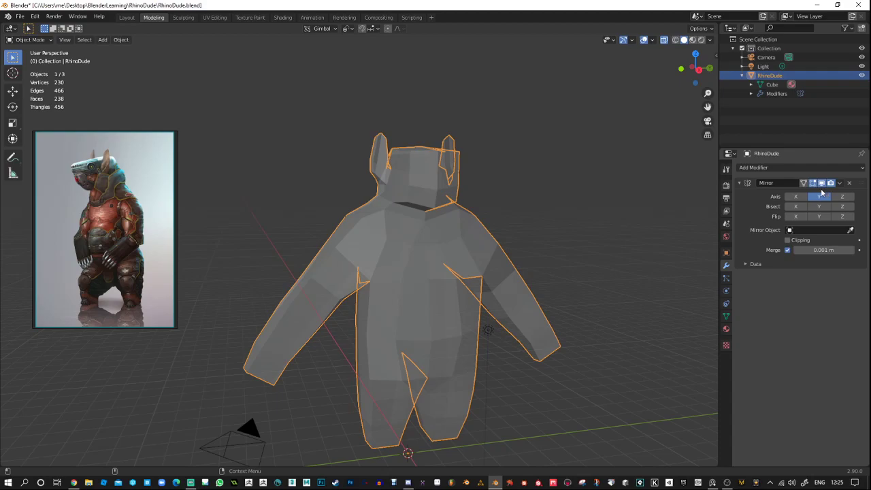
Compare the rhino's mesh statistics between Edit Mode and Object Mode, and examine the full mirrored body.
click(773, 86)
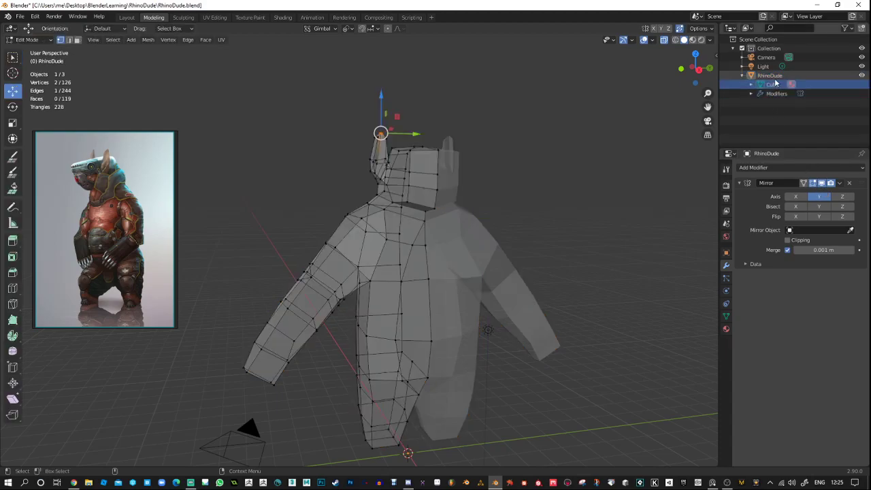
click(775, 75)
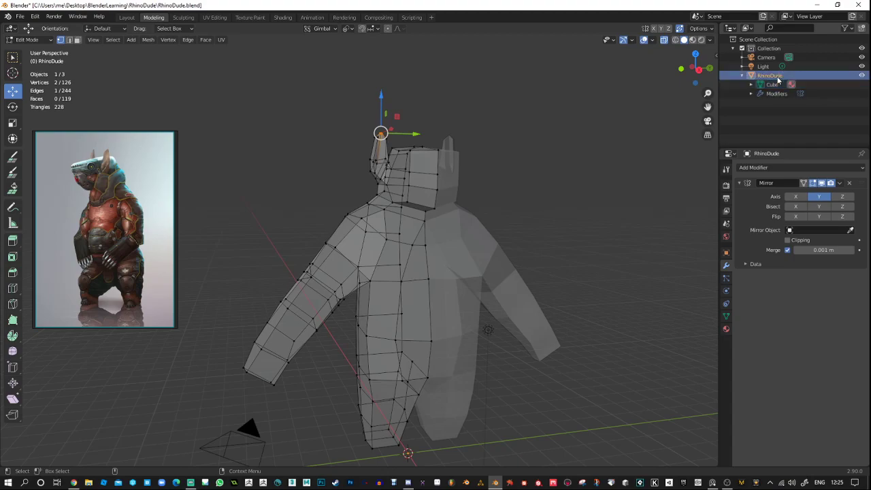
click(778, 94)
click(773, 77)
click(654, 99)
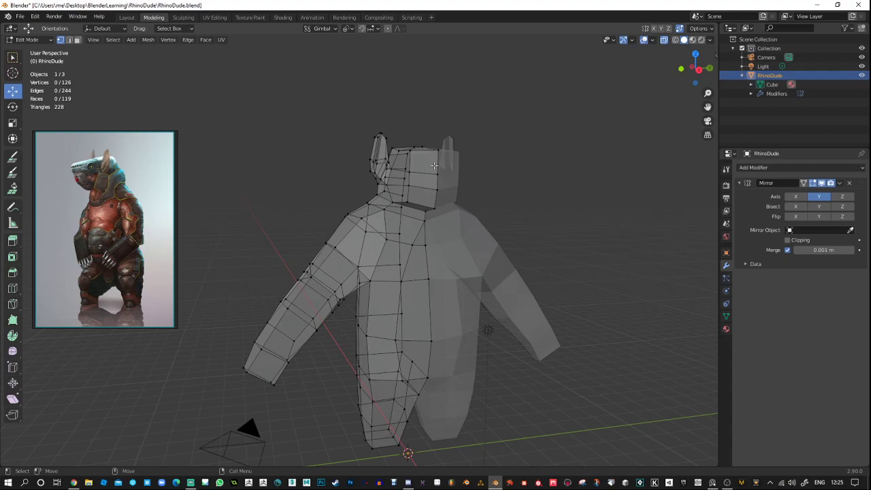
click(55, 41)
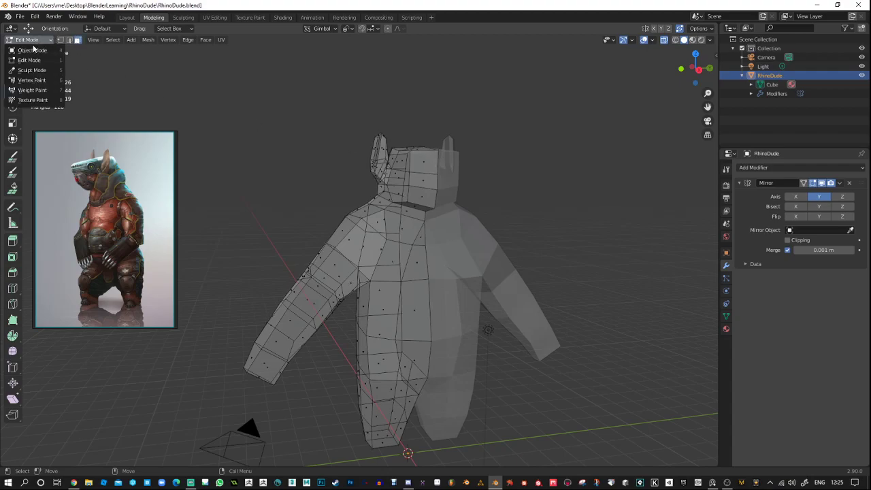
click(30, 47)
click(484, 130)
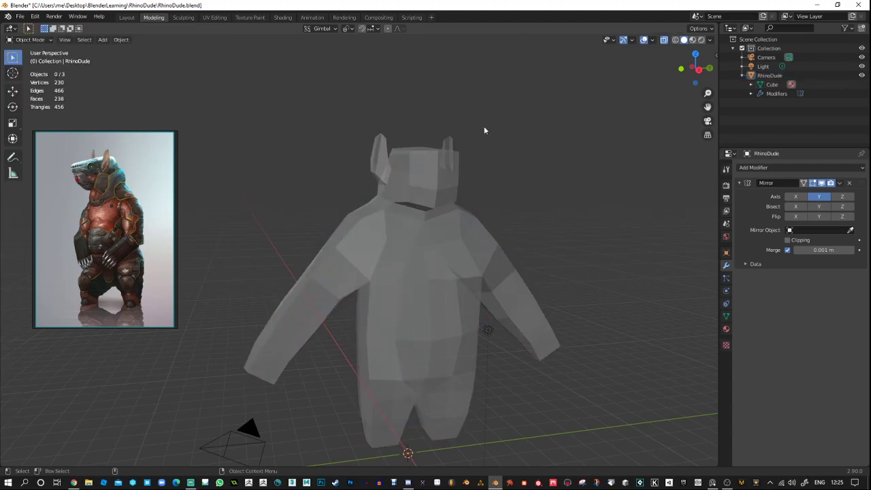
click(430, 161)
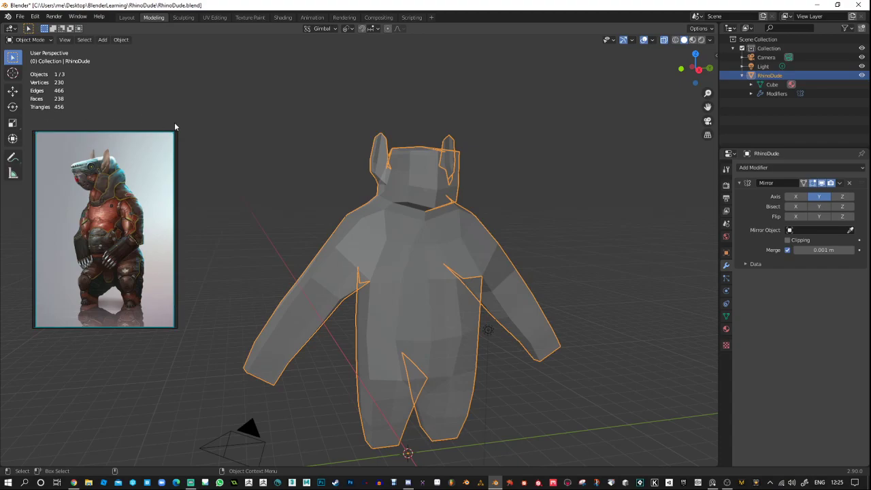
middle_drag(485, 136, 524, 117)
middle_drag(422, 193, 564, 315)
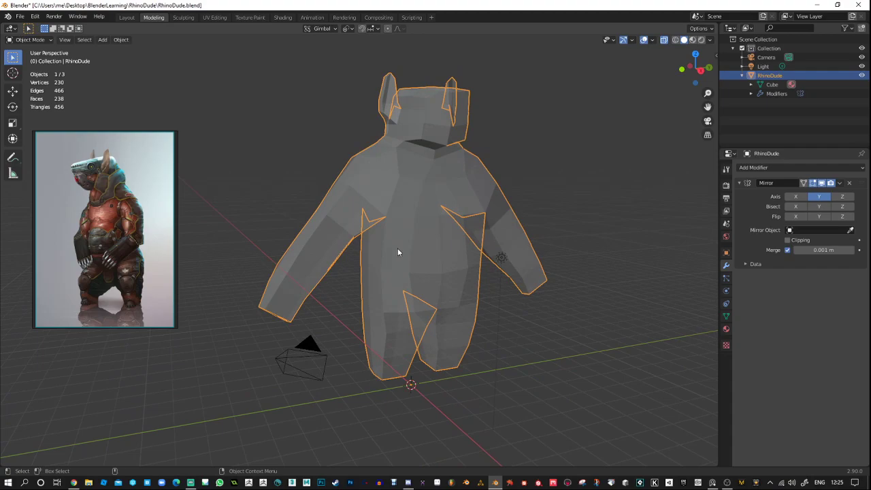
Enter Edit Mode on the rhino mesh, select the leg's lowest front face, and move the reference image clear of the statistics readout.
click(772, 85)
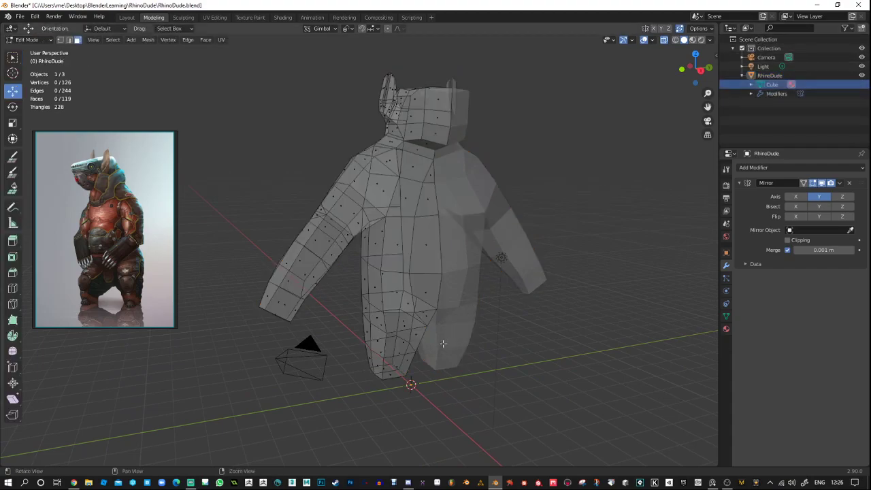
middle_drag(473, 300, 434, 296)
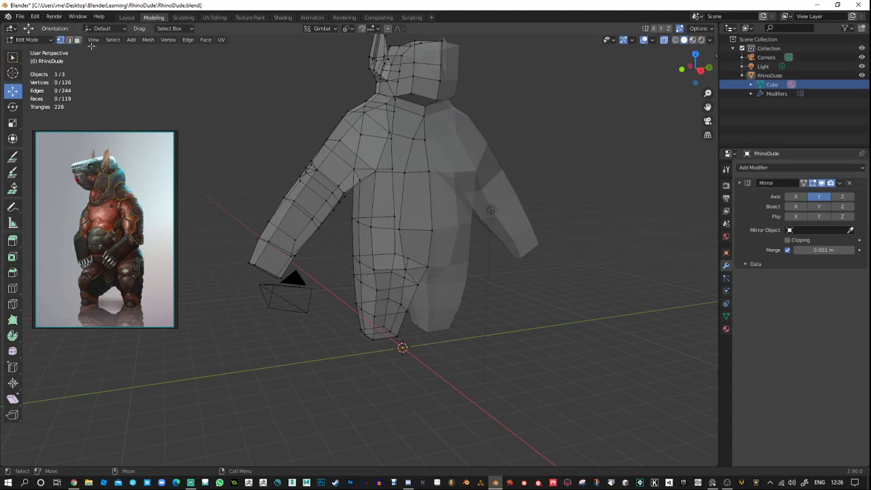
scroll(429, 243, up, 3)
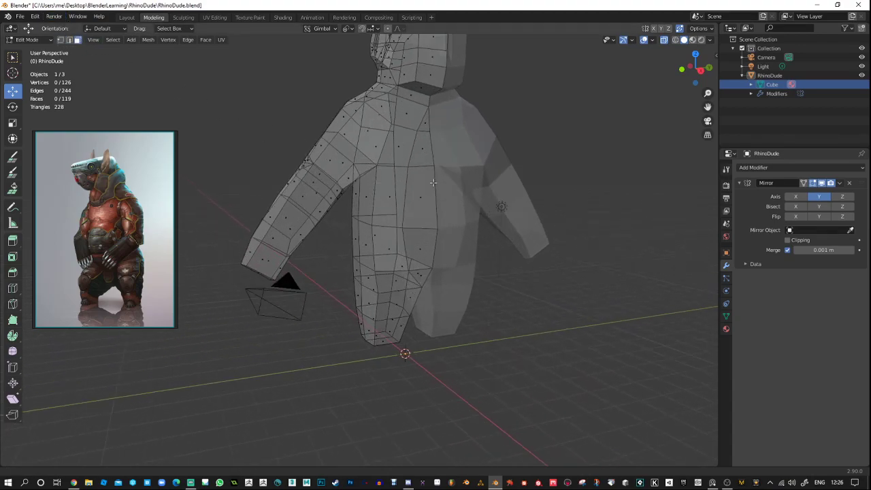
middle_drag(428, 243, 427, 248)
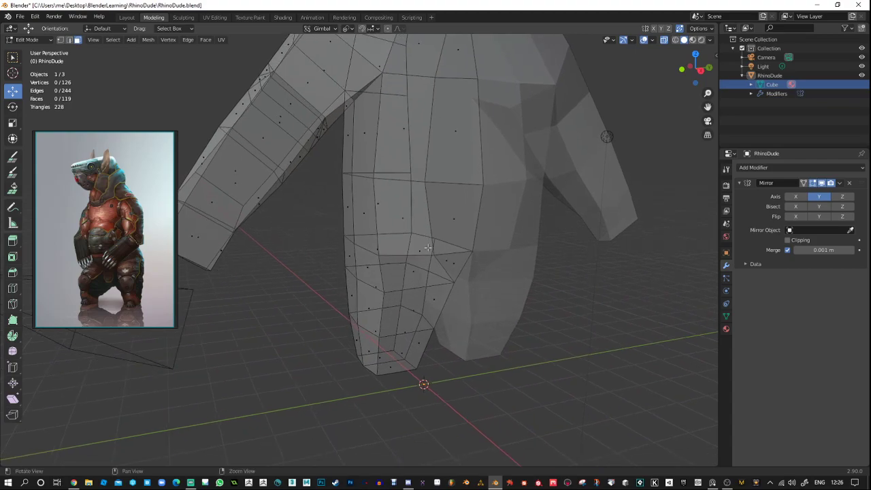
mouse_move(406, 308)
middle_down()
mouse_move(387, 304)
mouse_move(402, 299)
mouse_move(408, 318)
middle_up()
click(402, 292)
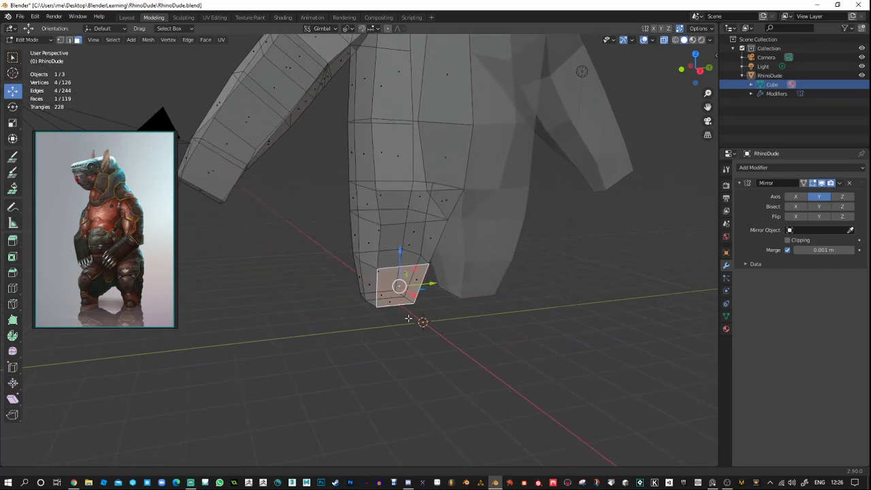
scroll(408, 319, up, 4)
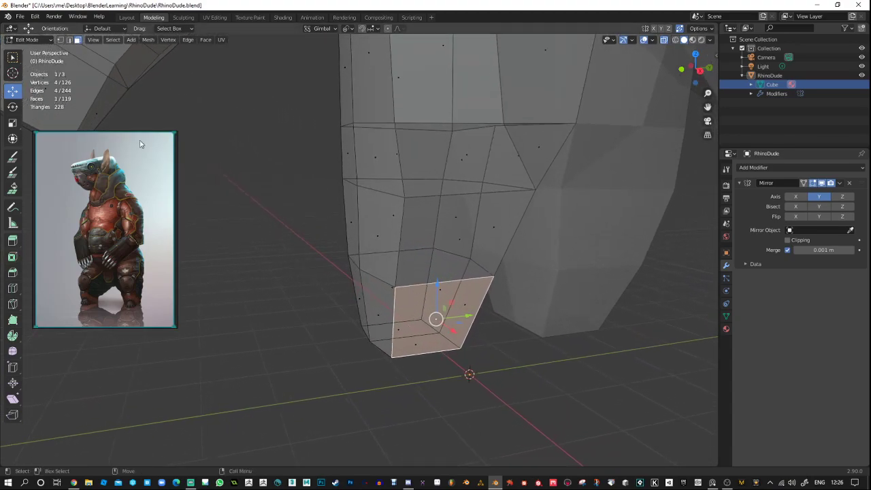
drag(140, 143, 191, 136)
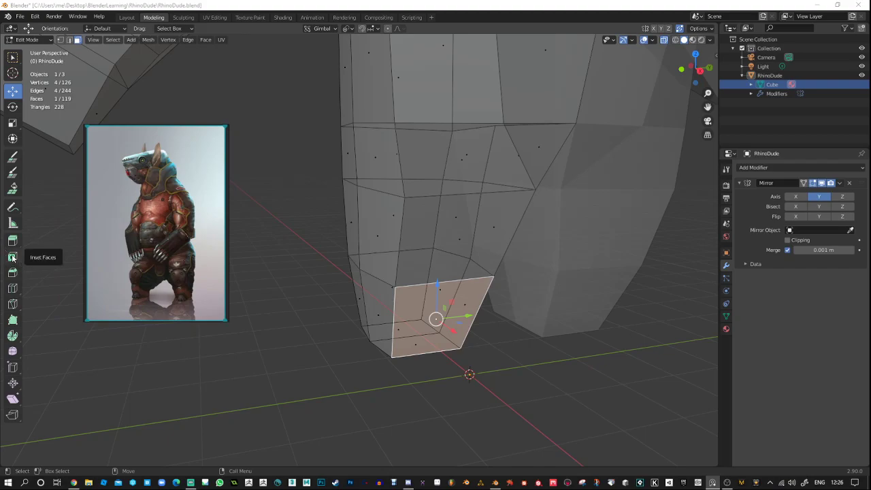
Inset the leg's lowest front face and lower the inset face toward the foot's base.
click(12, 257)
drag(458, 352, 457, 317)
key(w)
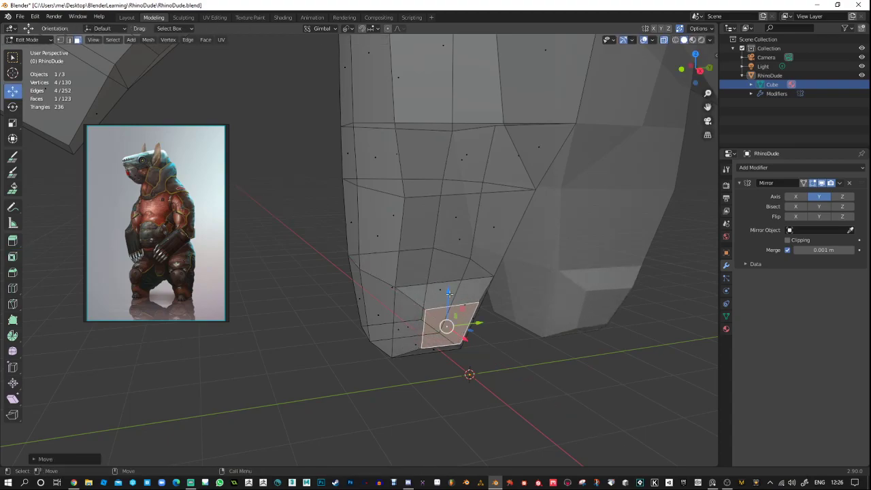
middle_drag(612, 320, 564, 315)
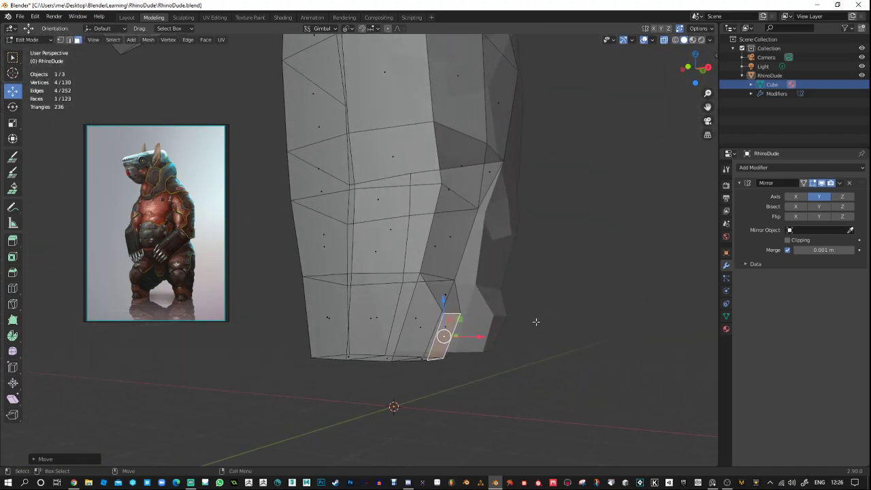
Try moving the foot's inset face forward along X, and undo the move.
key(e)
drag(476, 329, 470, 305)
key(shift+space)
key(g)
drag(475, 336, 495, 336)
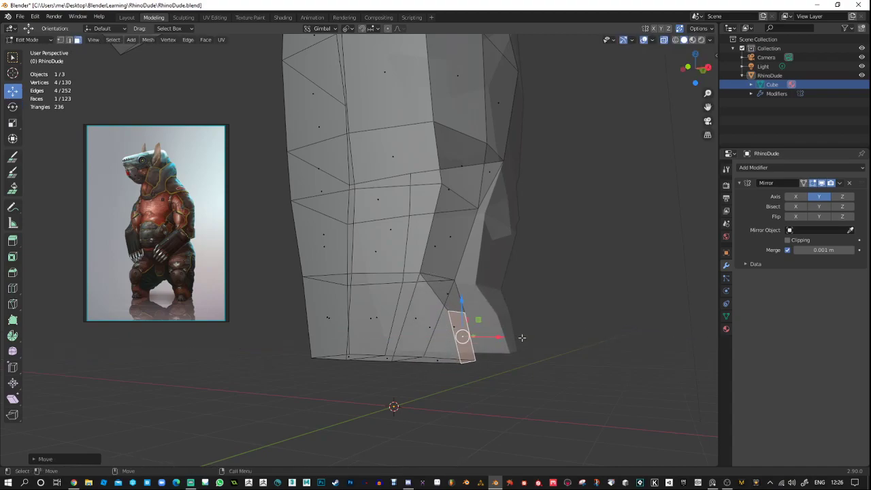
mouse_move(522, 337)
middle_down()
mouse_move(384, 346)
mouse_move(512, 337)
middle_up()
key(ctrl+z)
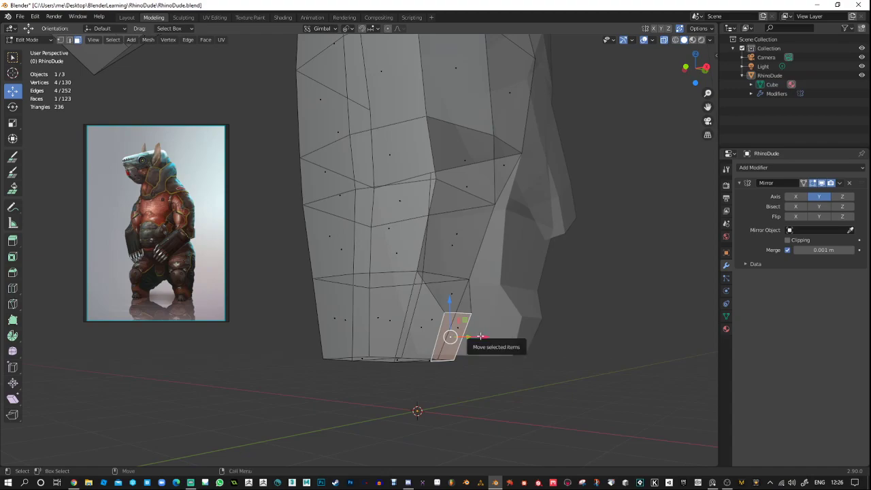
Move the inset face about 0.2 m back into the leg and extrude it forward to start the foot.
drag(480, 336, 470, 333)
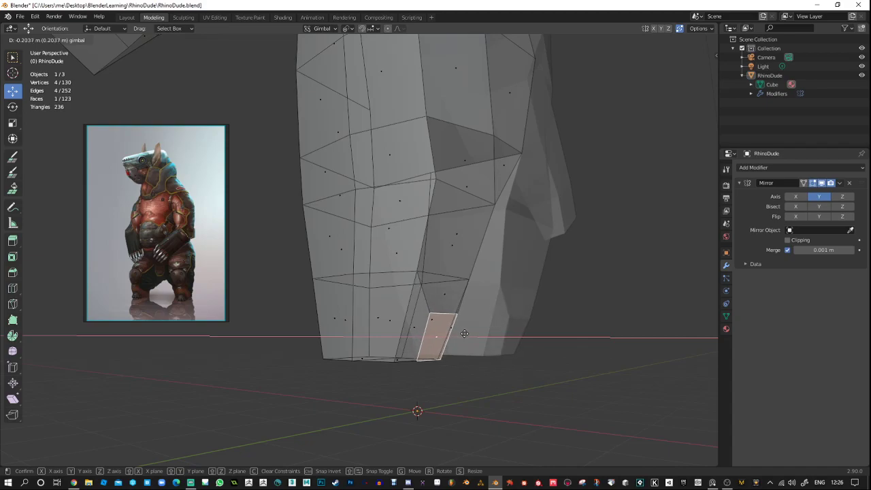
click(464, 333)
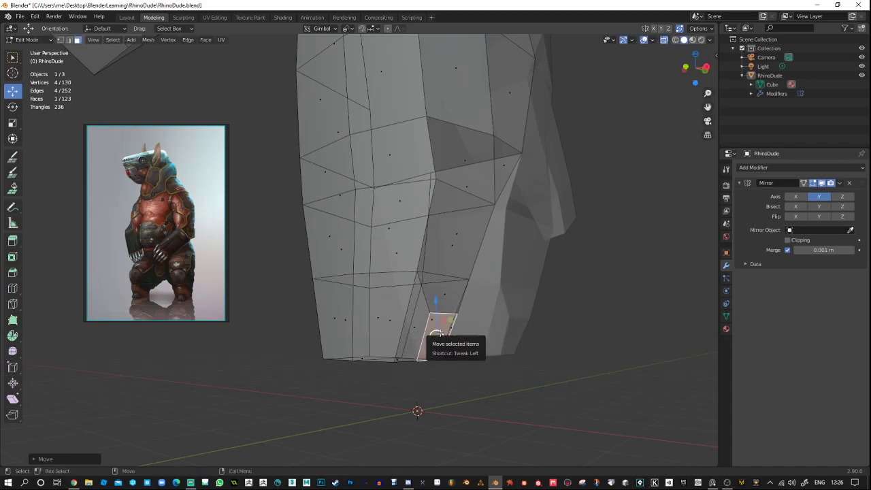
key(e)
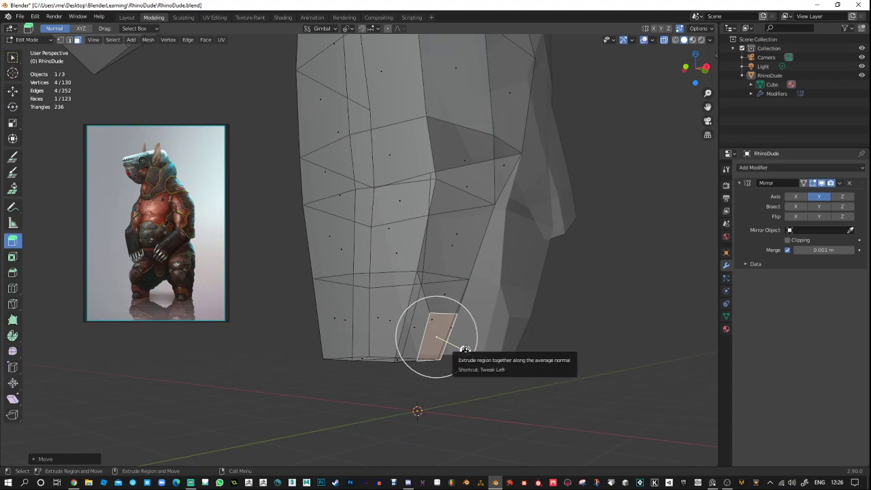
drag(465, 349, 468, 352)
key(g)
mouse_move(470, 351)
middle_down()
mouse_move(478, 365)
mouse_move(480, 347)
middle_up()
Rotate and reposition the extruded face to shape the front of the foot.
key(shift+space)
key(r)
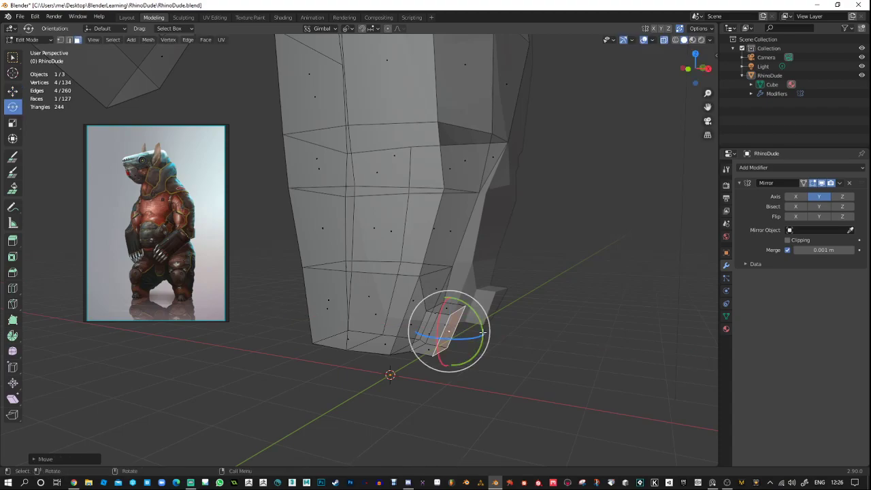
drag(481, 329, 448, 303)
key(shift+space)
key(s)
key(shift+space)
key(g)
drag(480, 334, 484, 331)
key(shift+space)
key(r)
Scale the upper edge of the foot extrusion to make it narrower.
middle_drag(484, 331, 503, 361)
key(2)
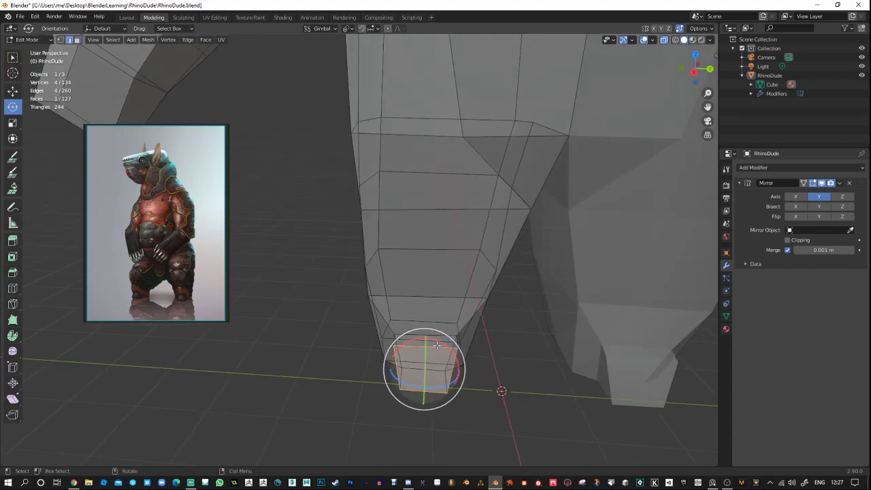
click(437, 346)
key(shift+space)
key(s)
drag(427, 345, 446, 337)
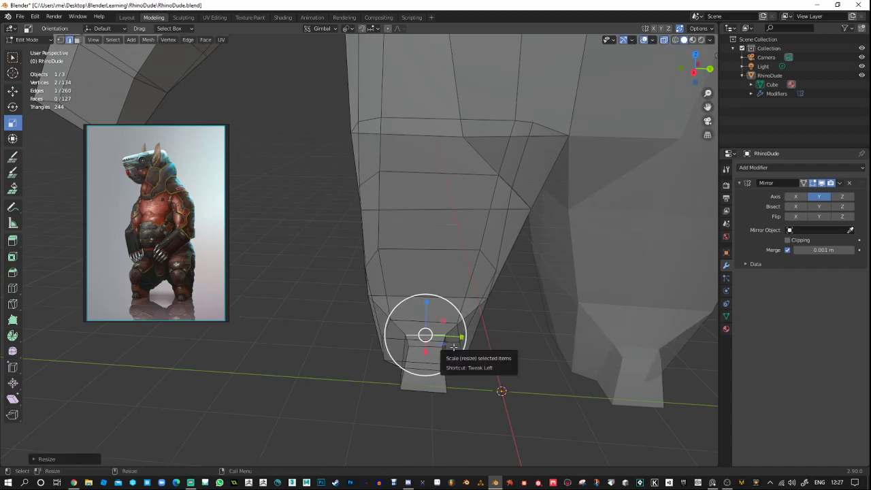
Scale the foot extrusion's two side faces slightly apart along Y, using Global orientation and the Median Point pivot.
key(Tab)
key(Tab)
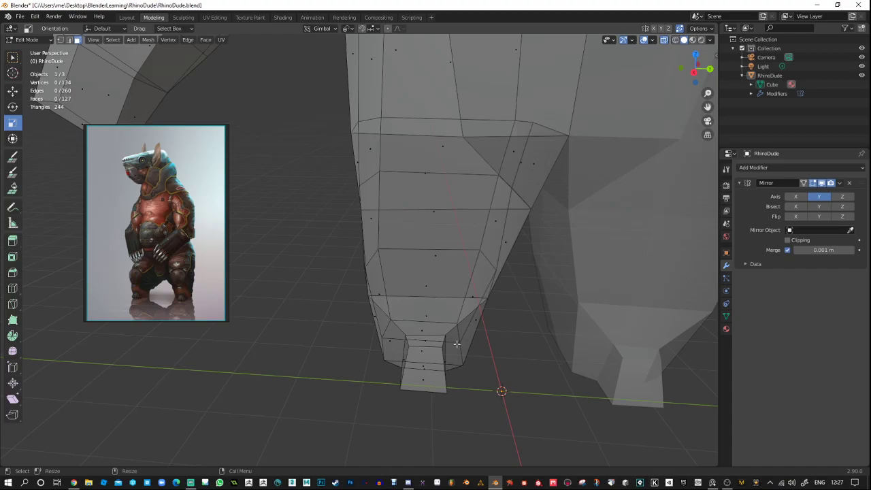
middle_drag(456, 355, 440, 307)
click(436, 370)
shift+click(420, 351)
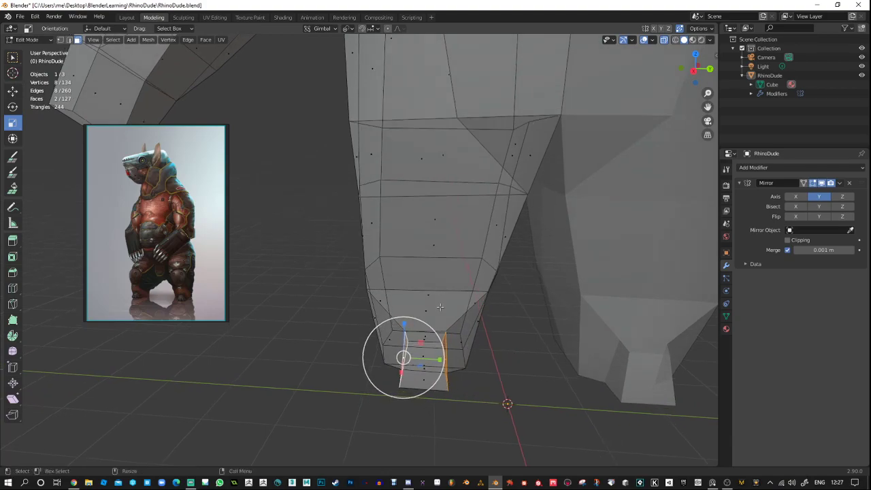
click(332, 29)
click(309, 64)
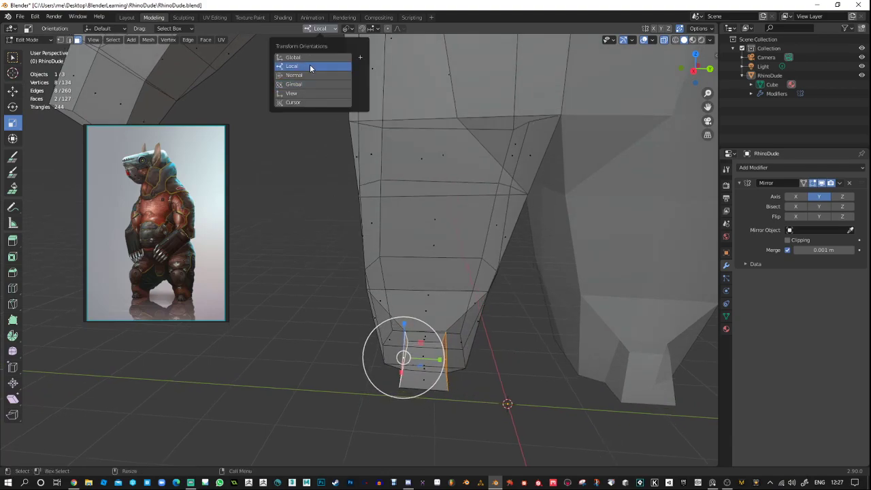
click(306, 58)
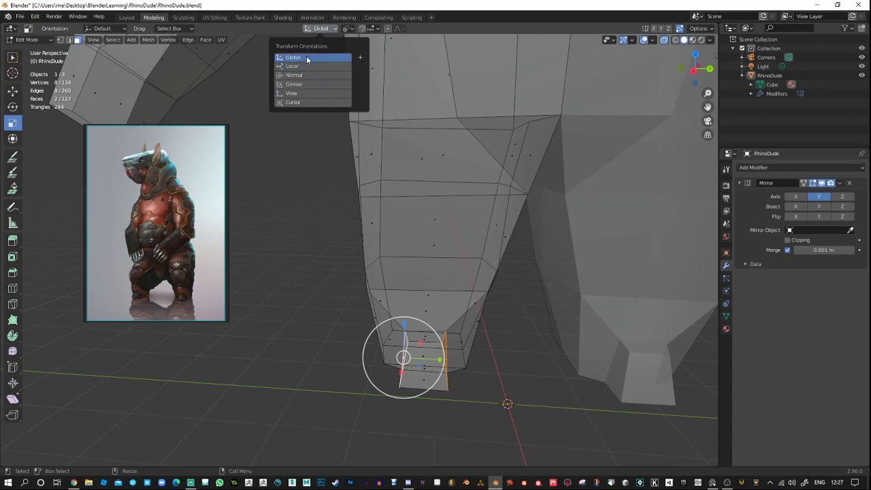
click(351, 29)
click(374, 60)
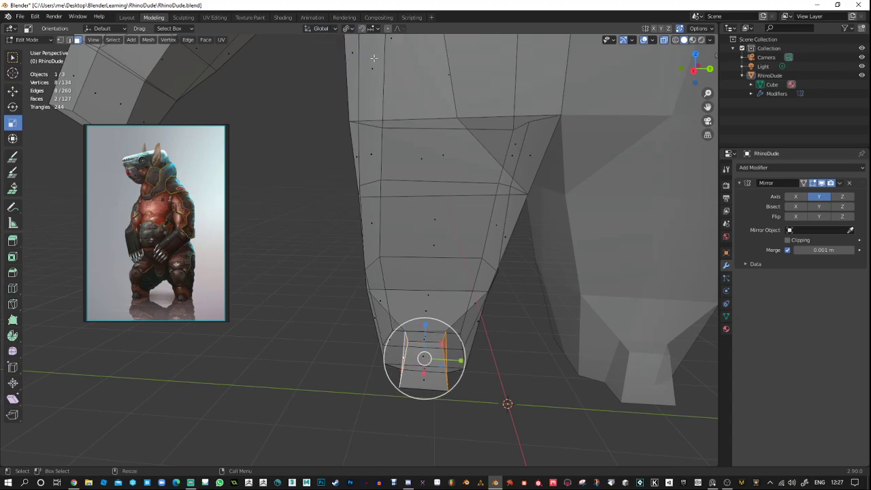
click(349, 28)
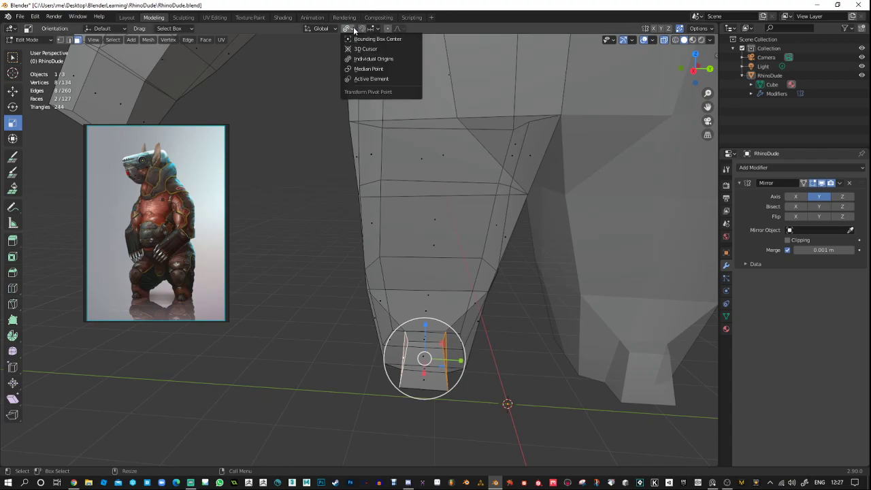
click(363, 69)
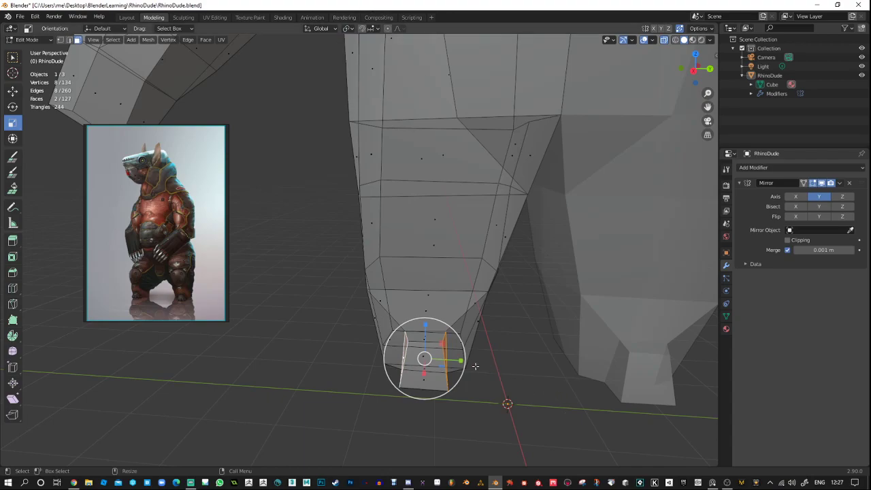
drag(461, 360, 469, 359)
Slightly reposition the edge at the end of the arm.
middle_drag(469, 359, 517, 354)
scroll(518, 346, down, 5)
middle_drag(501, 287, 408, 307)
key(2)
click(432, 239)
key(shift+space)
key(g)
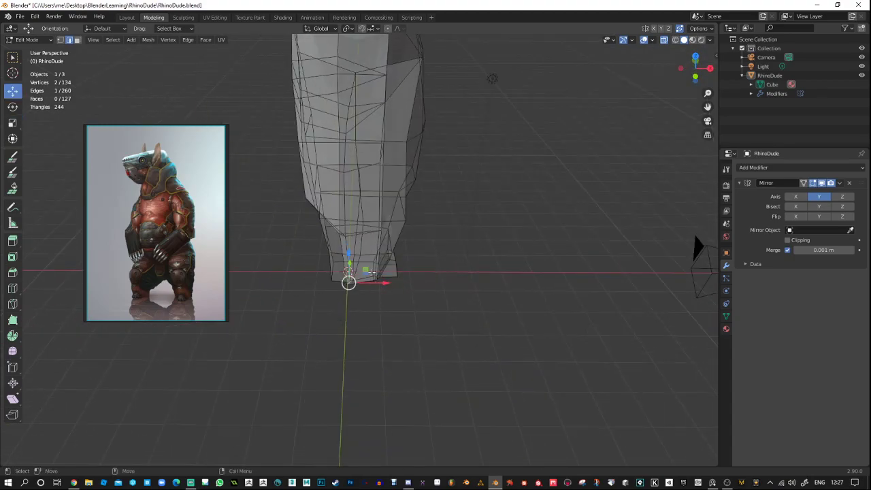
drag(349, 282, 354, 274)
Extrude the face at the end of the arm a short distance outward along its normal.
middle_drag(494, 324, 358, 245)
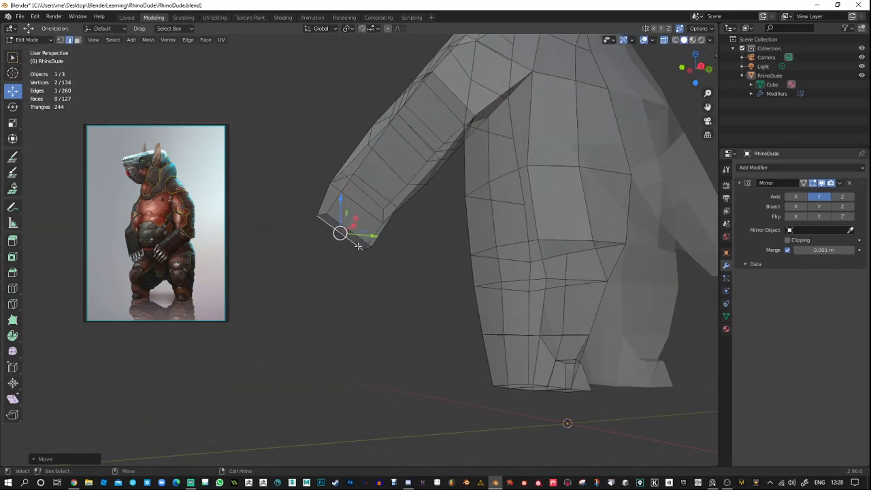
key(alt+a)
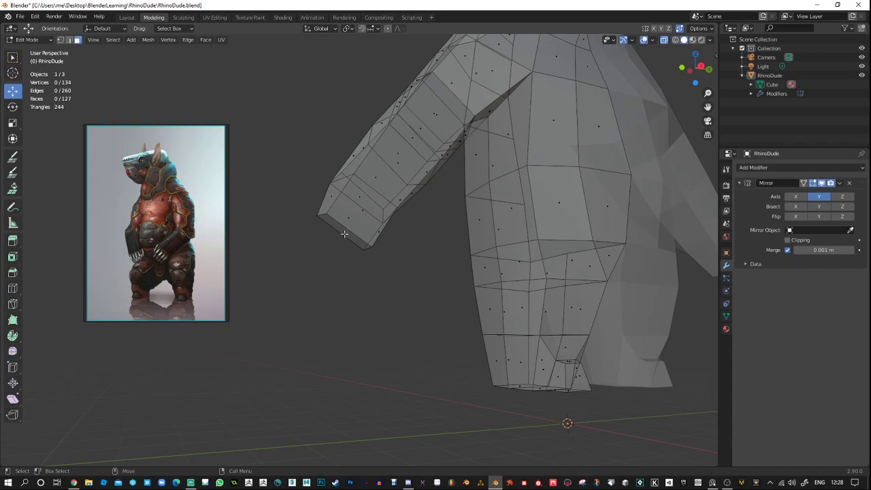
click(345, 234)
key(ctrl+e)
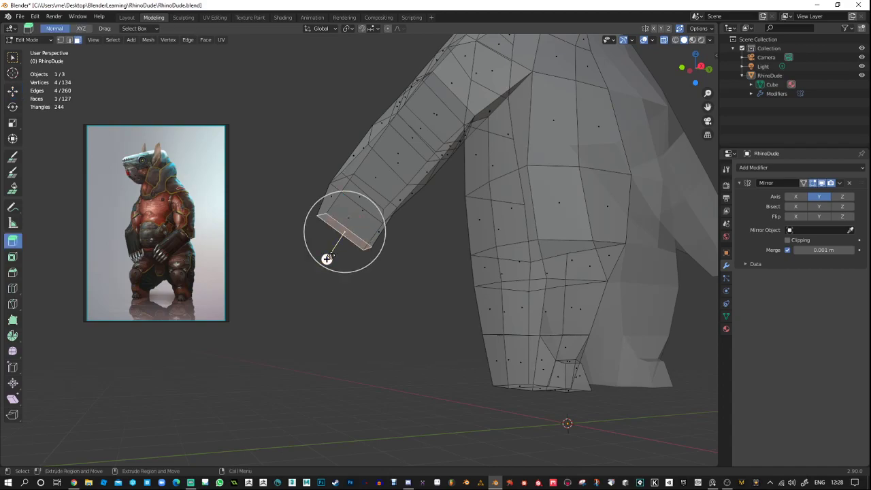
drag(327, 257, 314, 278)
Rotate the extruded arm-end face using Normal transform orientation and shift it slightly sideways to line up with the forearm.
key(shift+space)
key(r)
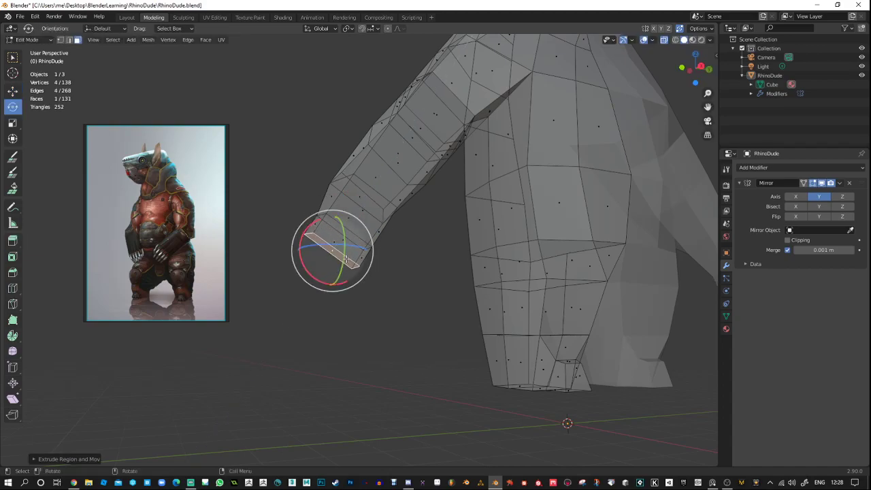
click(320, 29)
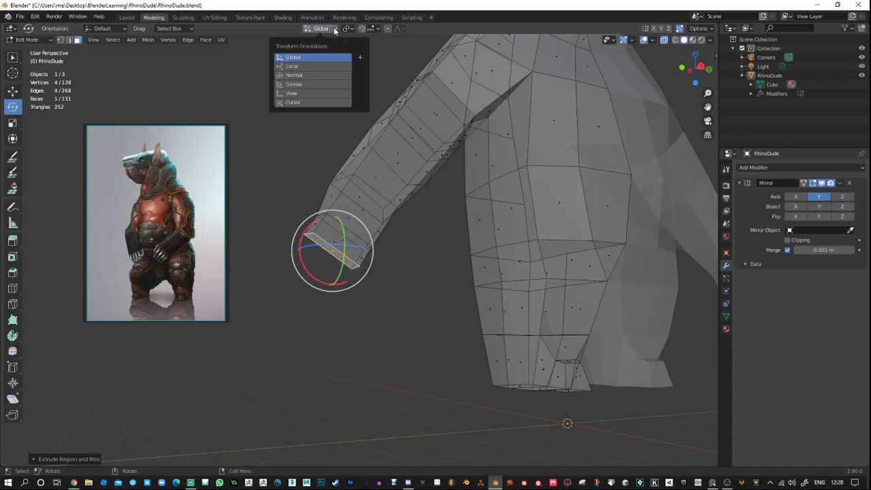
click(306, 75)
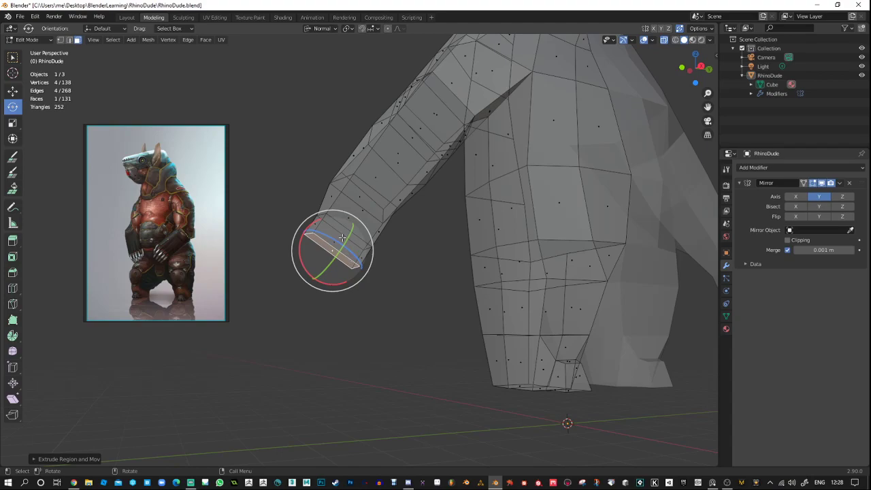
drag(347, 238, 338, 249)
key(shift+space)
key(g)
middle_drag(343, 343, 393, 274)
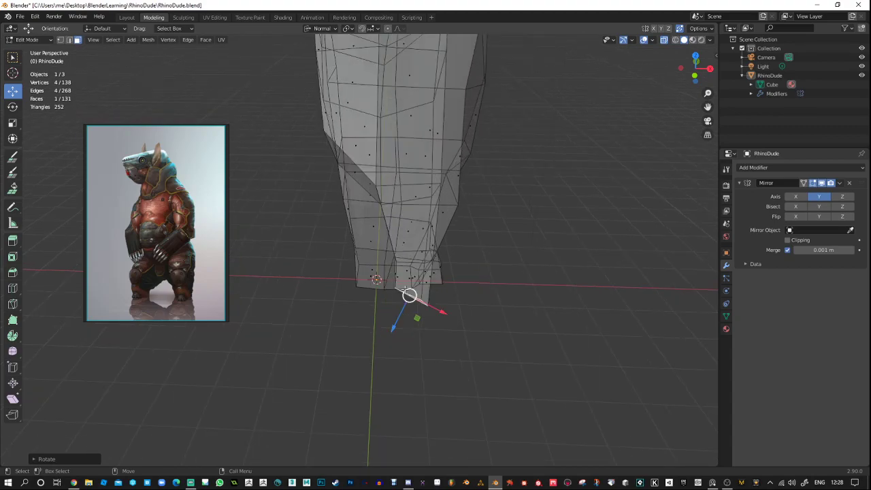
drag(408, 295, 394, 298)
Extrude the face on the inner side of the forearm slightly outward along its normal.
middle_drag(454, 341, 338, 170)
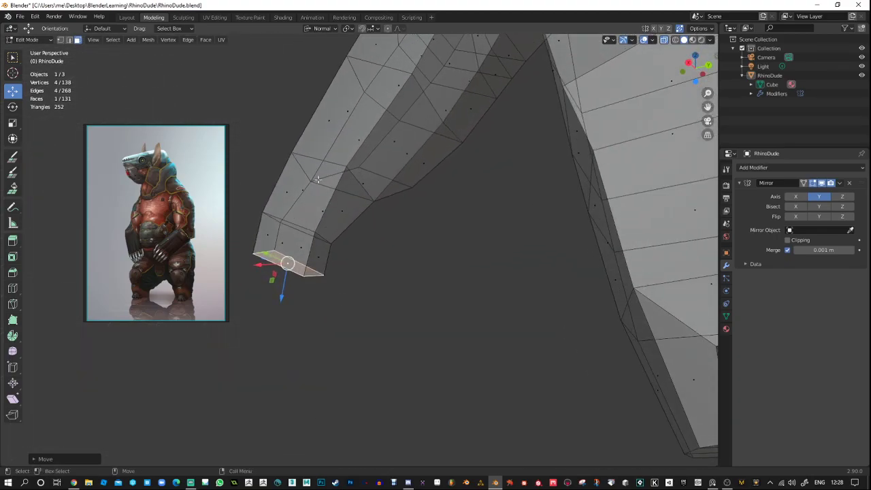
middle_drag(395, 287, 398, 233)
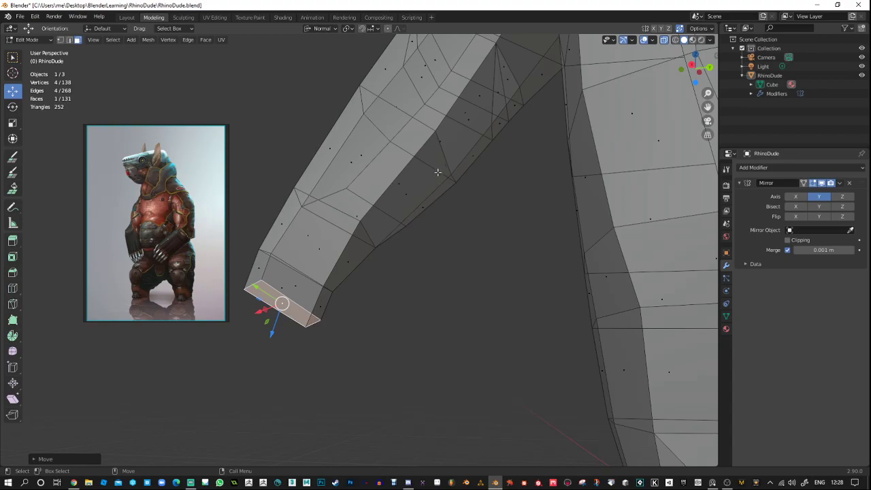
middle_drag(437, 172, 468, 269)
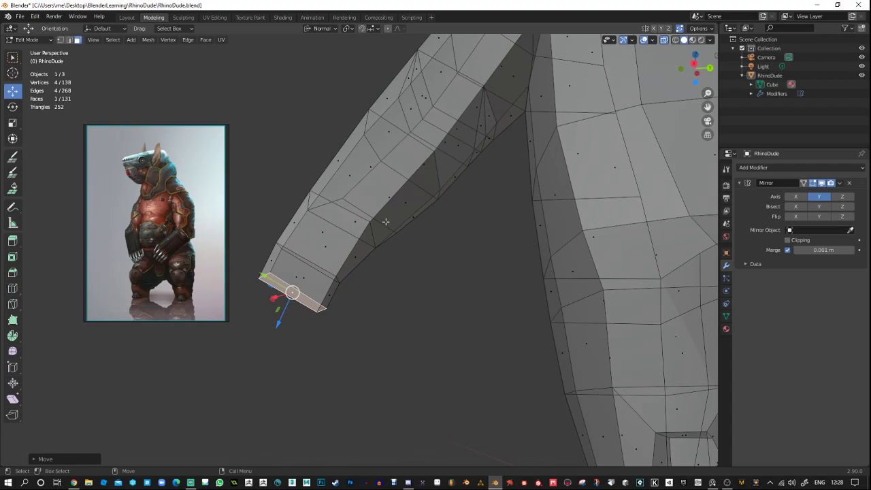
click(404, 204)
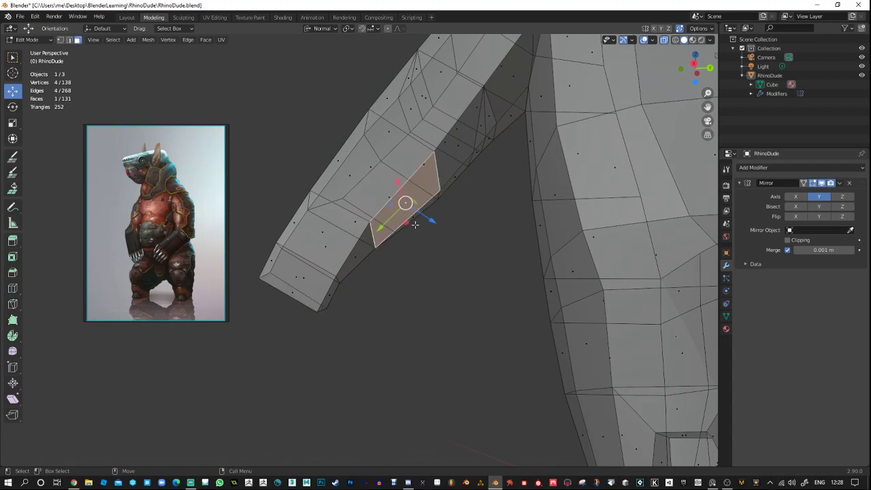
key(shift+space)
key(e)
drag(431, 220, 443, 228)
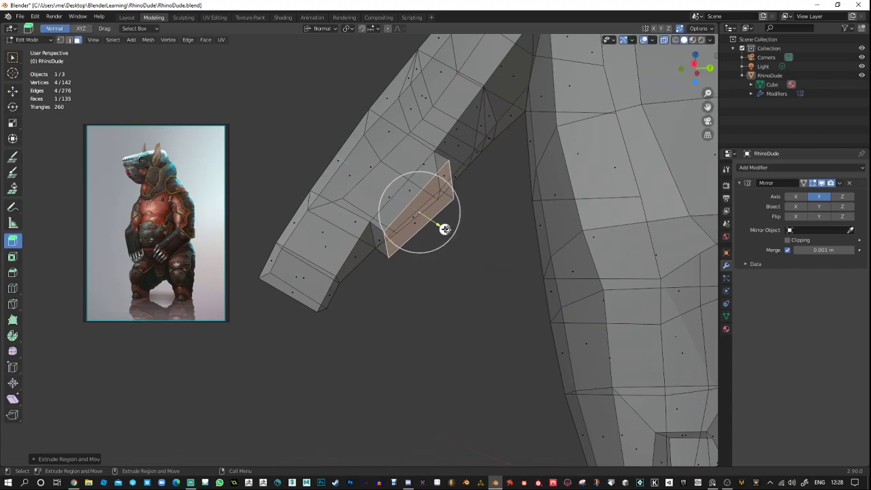
Move the upper edge of the inner forearm extrusion back toward the arm surface.
click(448, 159)
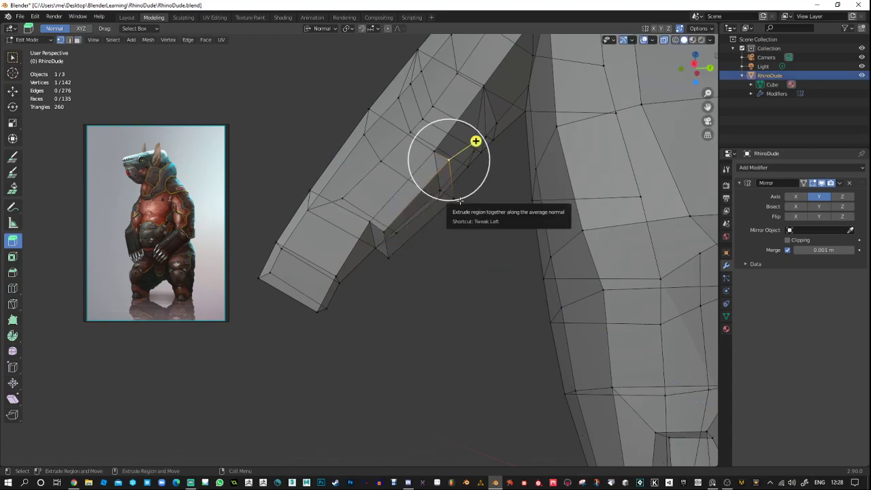
key(w)
key(shift+space)
key(g)
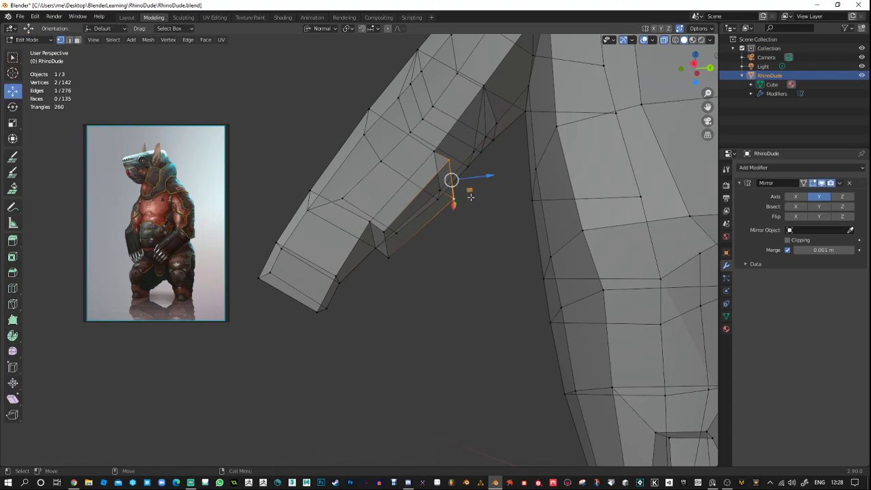
middle_drag(470, 197, 470, 250)
drag(462, 213, 449, 194)
Turn on automatic vertex merging and nudge the extrusion's upper edge so it merges into the arm.
middle_drag(449, 195, 420, 247)
scroll(420, 246, up, 3)
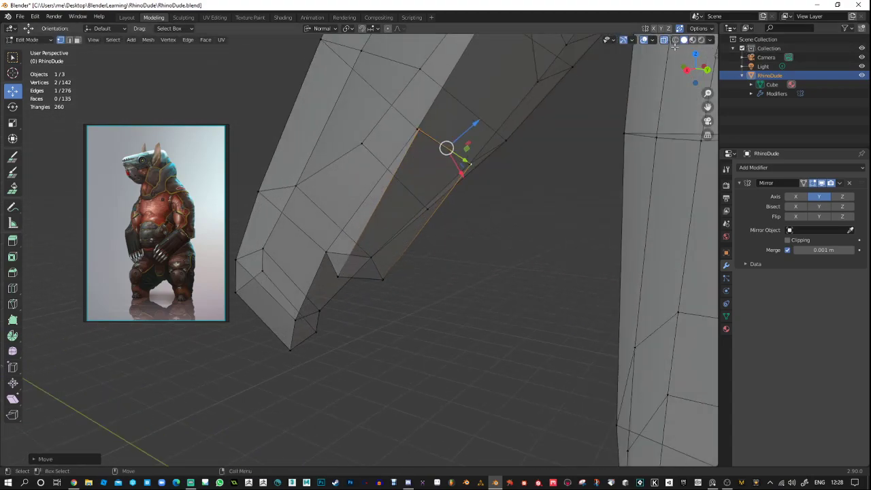
click(710, 29)
click(715, 115)
drag(461, 172, 460, 174)
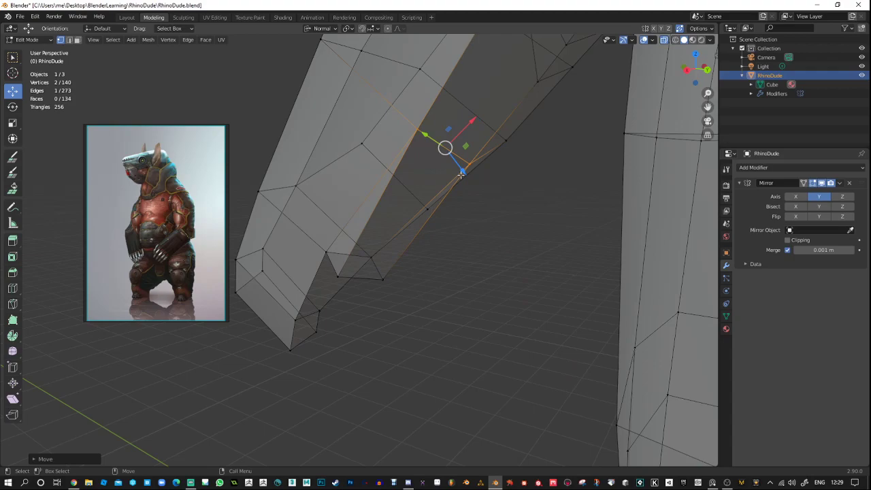
click(704, 29)
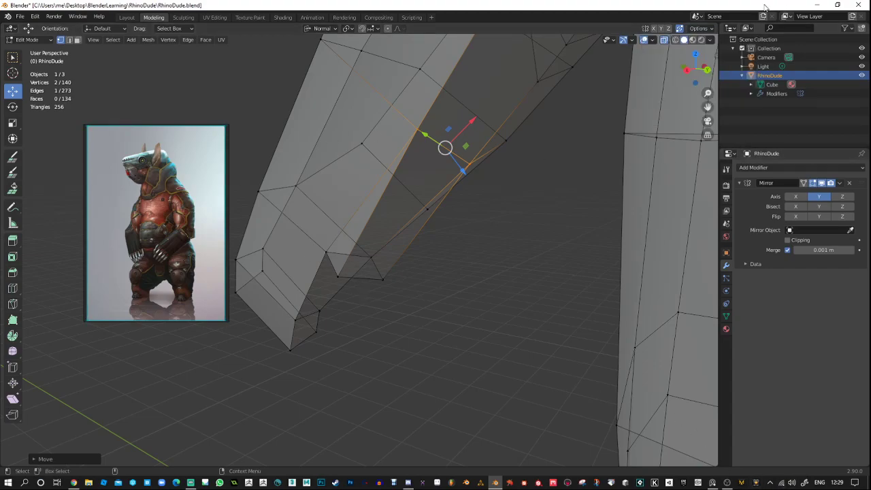
Reposition the lower outer edge of the inner forearm extrusion slightly up and away from the arm.
mouse_move(494, 306)
middle_down()
mouse_move(517, 319)
mouse_move(530, 303)
mouse_move(516, 243)
mouse_move(534, 291)
mouse_move(538, 254)
mouse_move(494, 293)
middle_up()
click(425, 270)
middle_drag(437, 265, 430, 286)
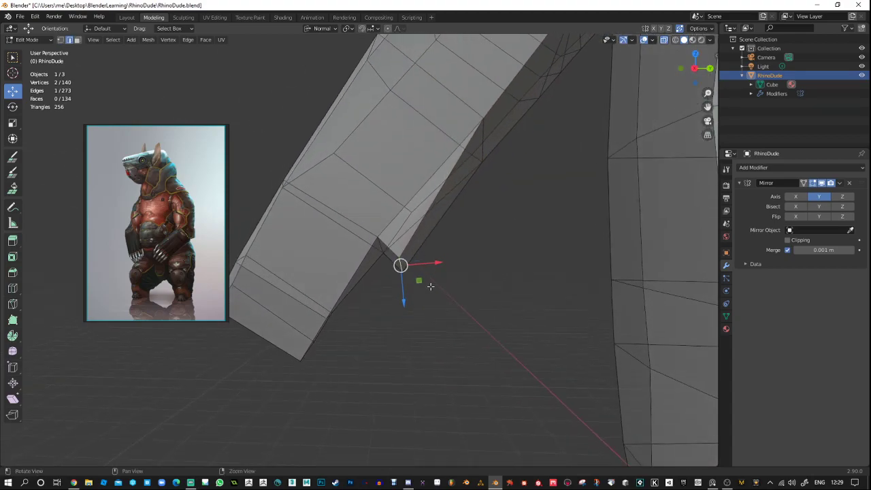
drag(418, 279, 431, 267)
click(431, 267)
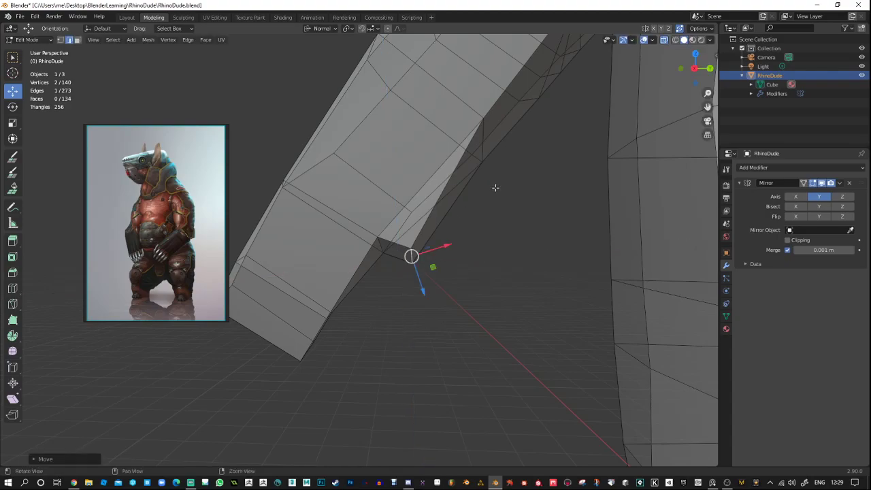
Scale the lower outer edge of the inner forearm extrusion along its length to make it narrower, and clear the selection.
middle_drag(495, 186, 414, 211)
drag(420, 170, 422, 189)
key(e)
key(r)
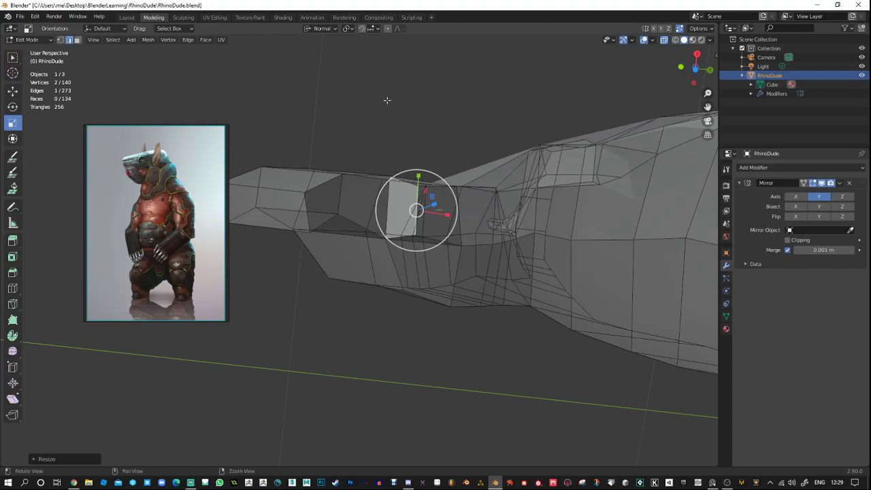
middle_drag(389, 97, 451, 361)
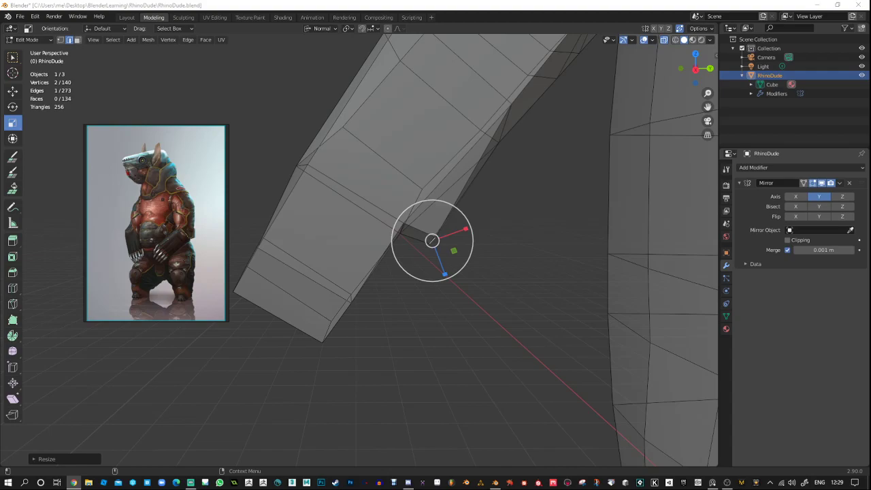
click(491, 327)
middle_drag(492, 327, 451, 326)
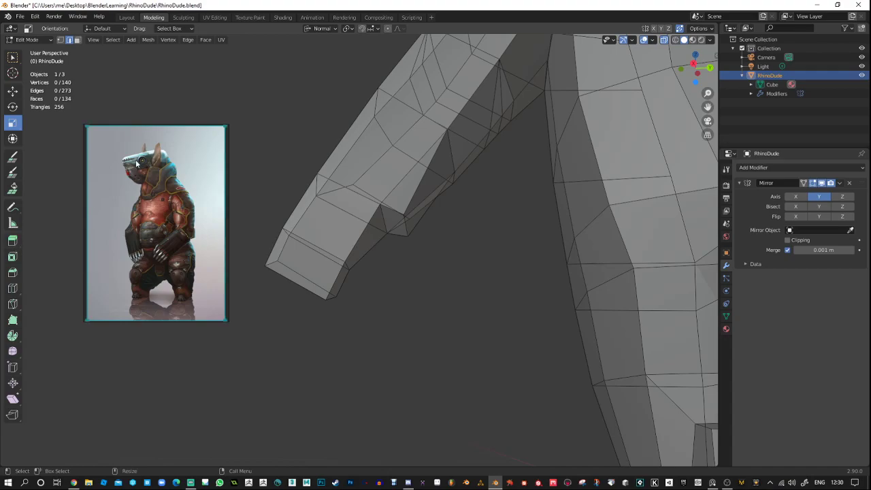
Save the file and extrude the lower end face of the inner forearm extrusion along its normal.
middle_drag(354, 233, 358, 238)
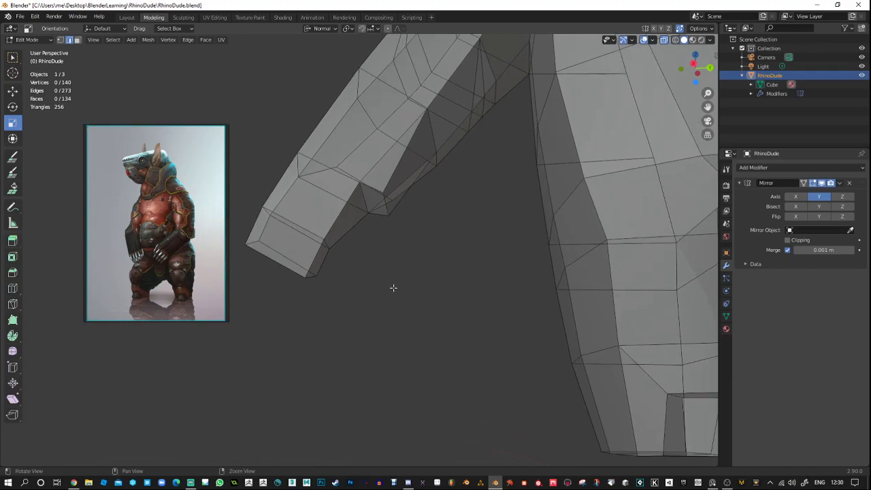
mouse_move(392, 287)
middle_down()
mouse_move(347, 320)
mouse_move(416, 268)
mouse_move(412, 288)
mouse_move(420, 210)
mouse_move(408, 218)
middle_up()
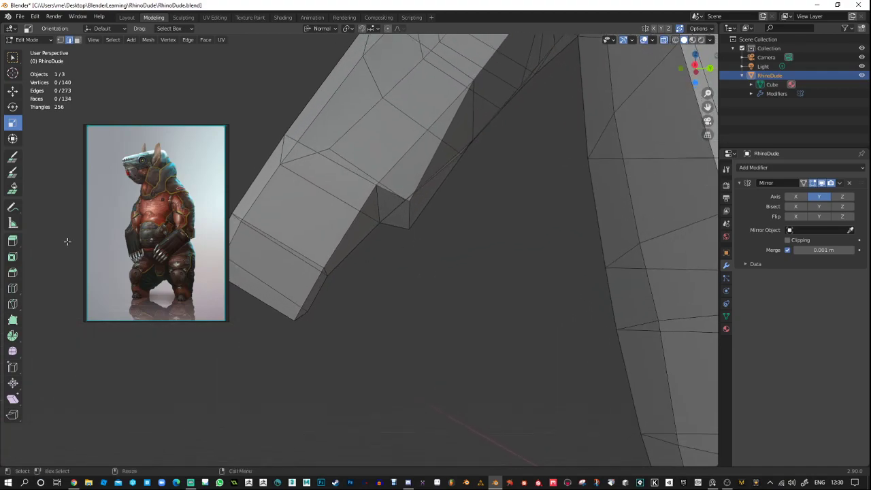
click(13, 240)
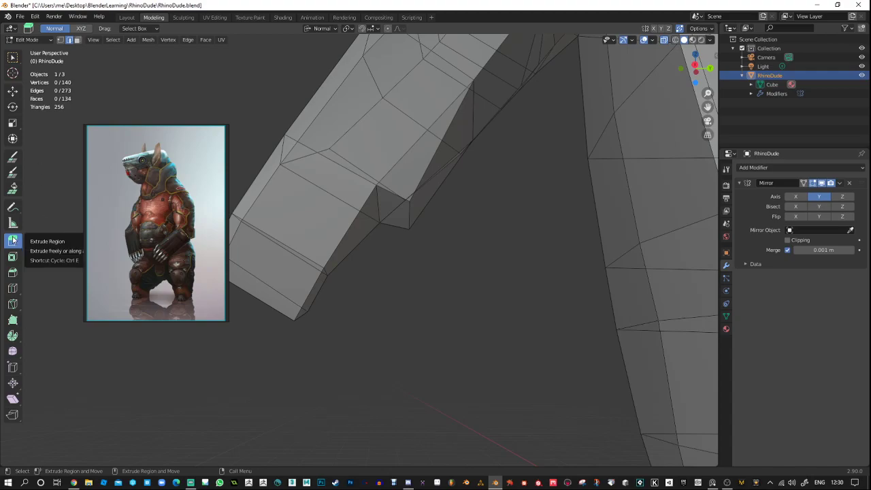
click(393, 211)
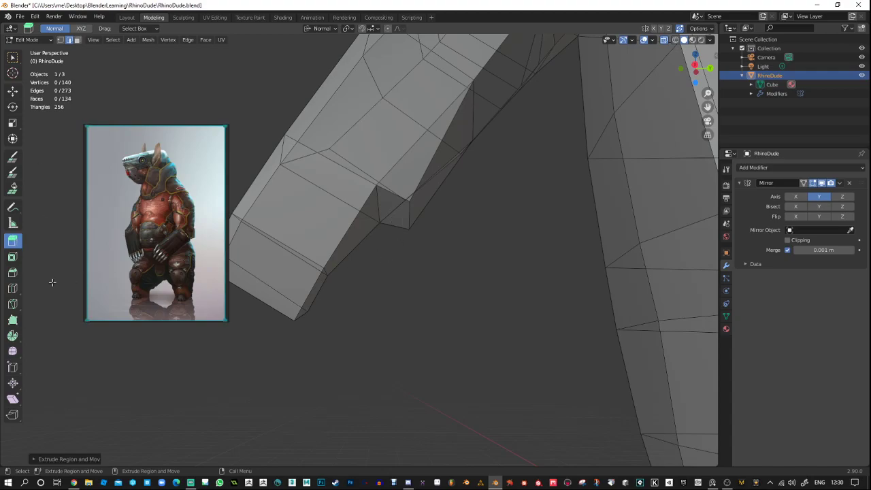
middle_drag(419, 293, 402, 297)
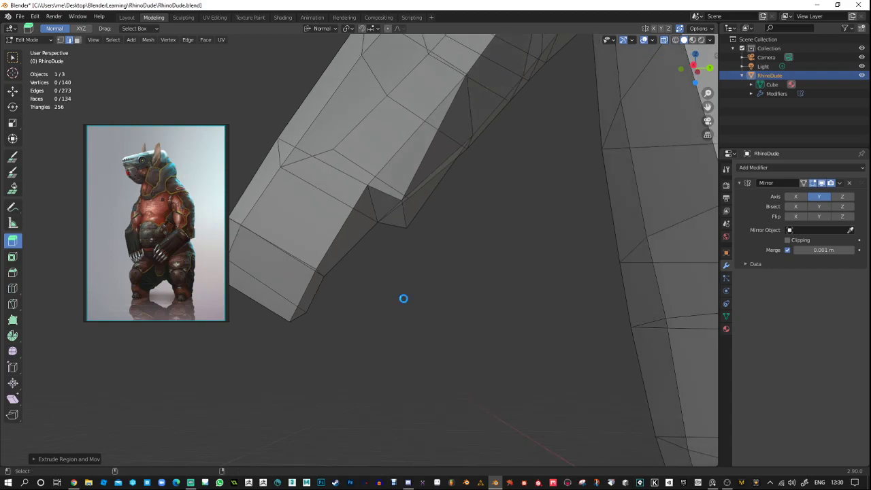
key(ctrl+s)
click(77, 39)
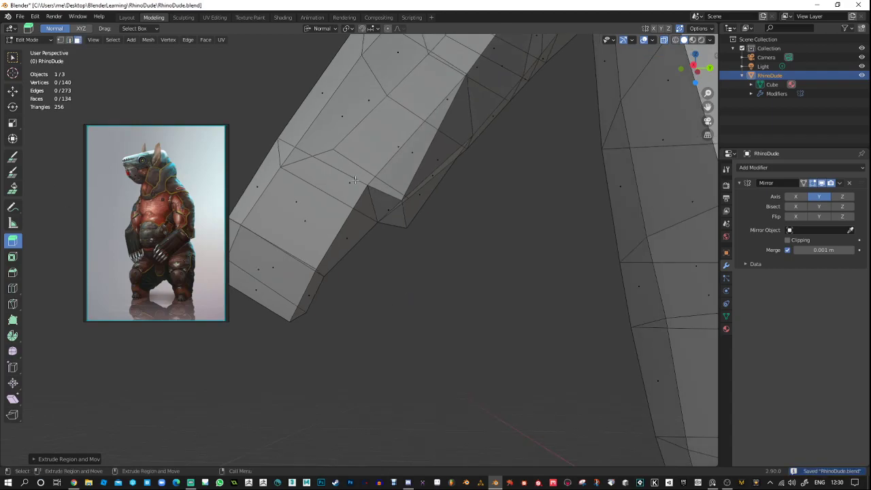
click(385, 207)
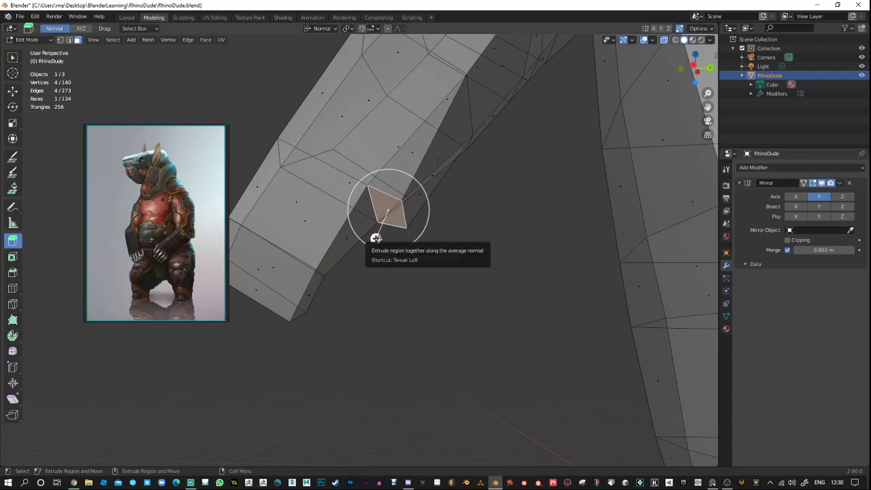
drag(375, 238, 363, 286)
Scale the outer edge of the newly extruded end face to make it slightly narrower.
middle_drag(363, 286, 335, 248)
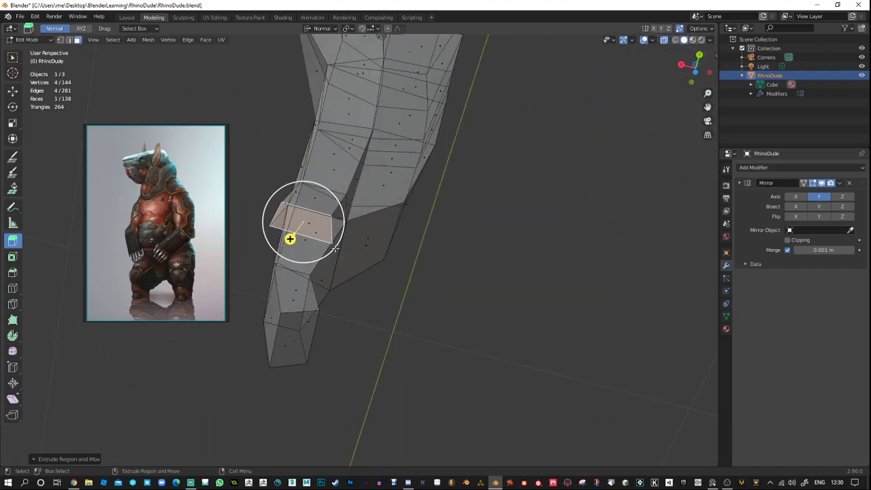
key(2)
click(316, 240)
key(q)
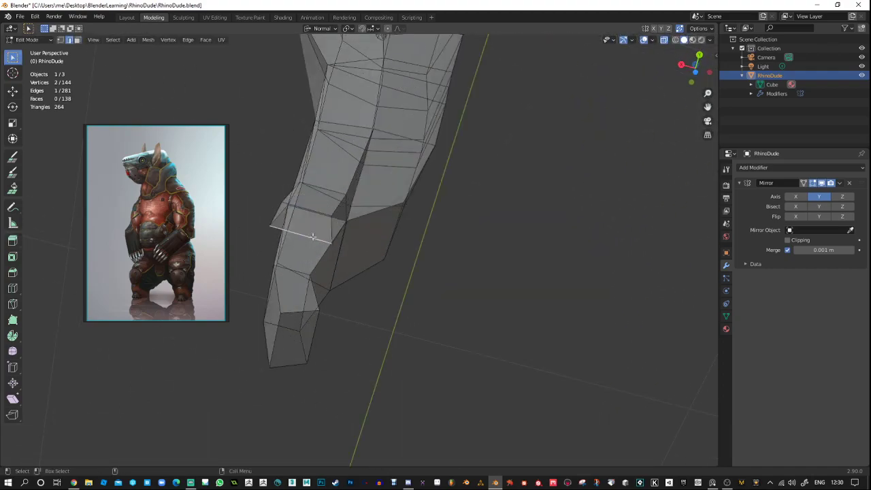
key(e)
key(r)
drag(269, 225, 277, 228)
Inspect the forearm extrusion's end face, turn off X-ray display and clear the selection.
key(Tab)
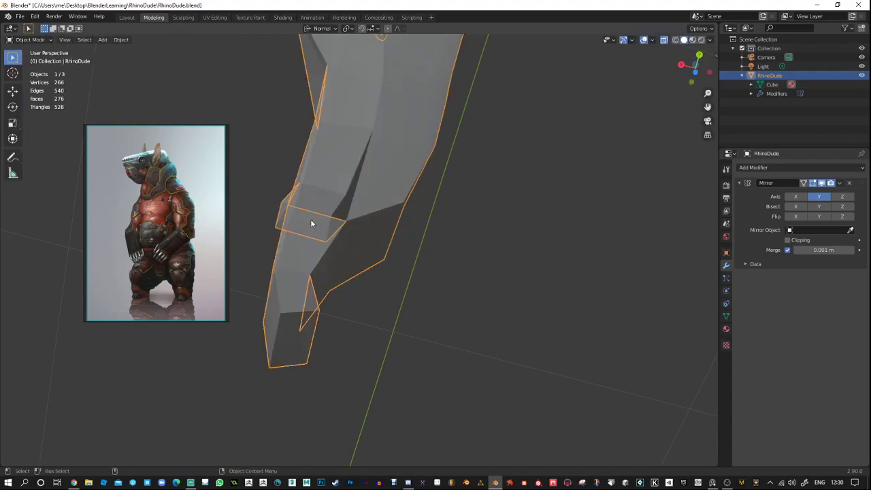
key(Tab)
key(3)
click(309, 220)
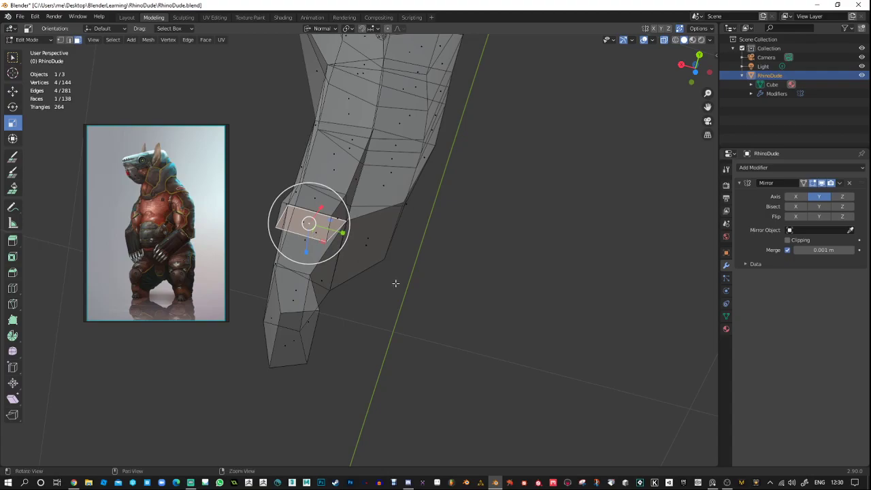
middle_drag(395, 283, 360, 251)
click(359, 251)
click(314, 214)
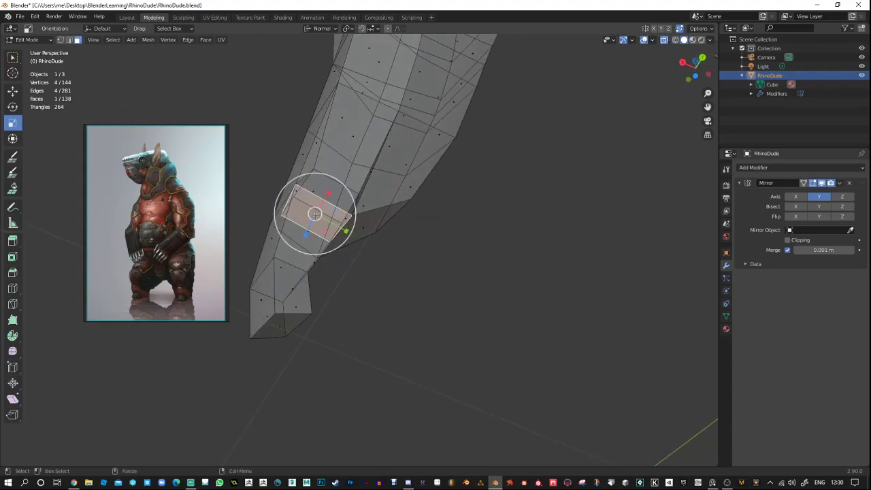
mouse_move(313, 213)
middle_down()
mouse_move(474, 292)
mouse_move(421, 298)
mouse_move(408, 281)
middle_up()
click(661, 39)
key(alt+a)
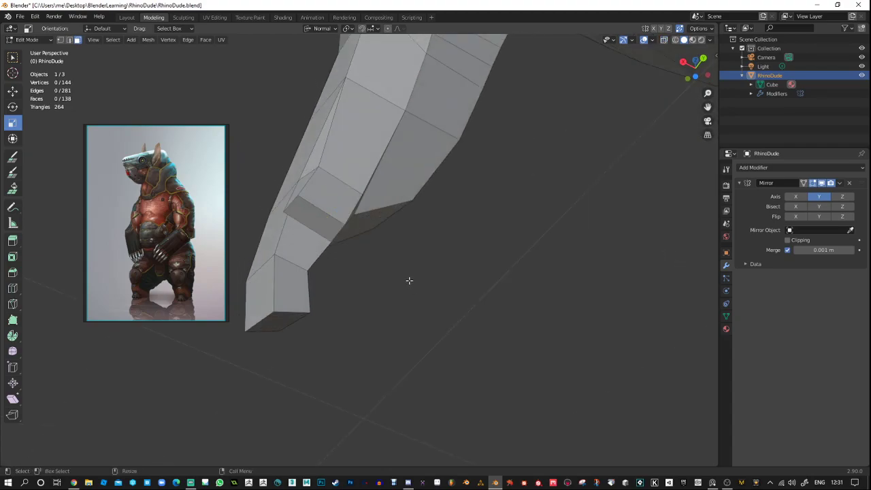
Scale the lower end face of the inner forearm extrusion along one of its own axes to make it narrower.
click(318, 222)
middle_drag(319, 221, 322, 253)
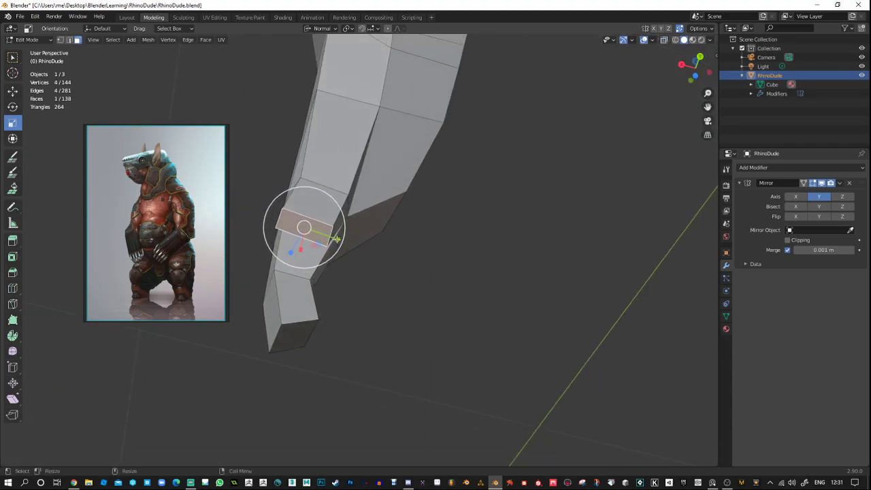
drag(336, 239, 329, 237)
click(319, 233)
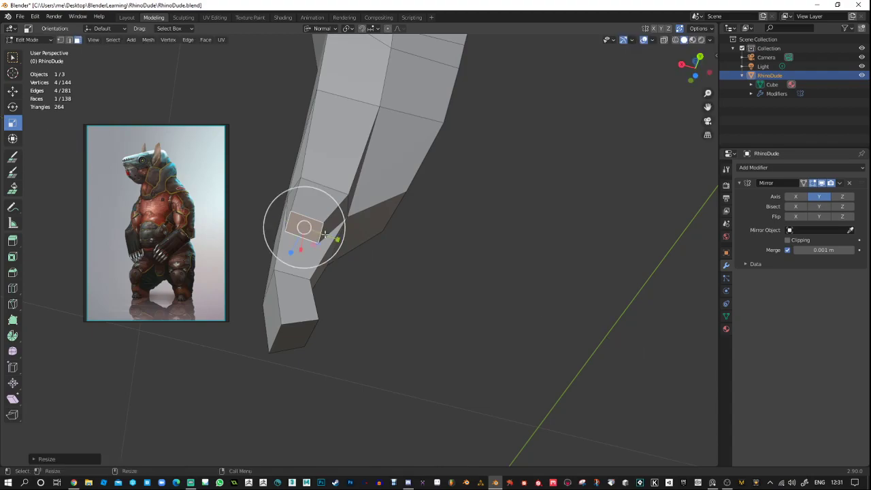
Extrude the narrowed end face of the inner forearm extrusion along its normal to form the next thumb segment.
middle_drag(367, 319, 447, 346)
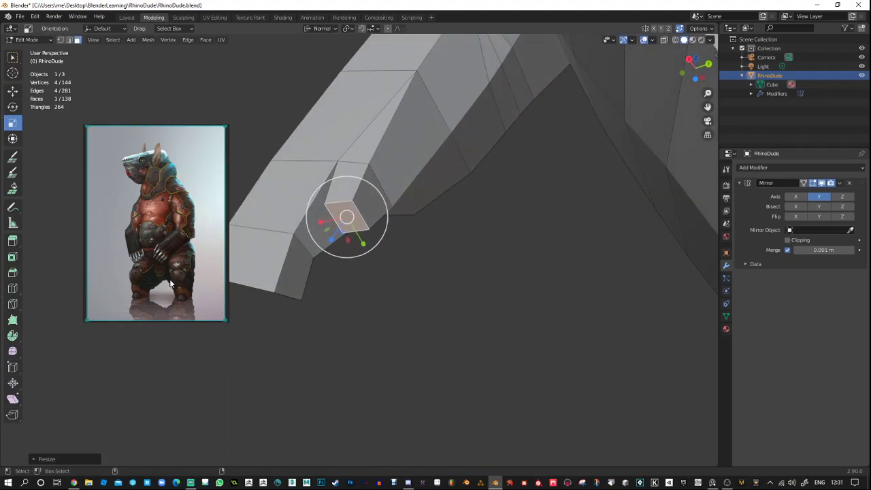
click(12, 240)
drag(332, 238, 317, 263)
Rotate the new thumb end face to change its tilt and move it into position beside the hand.
middle_drag(426, 303, 384, 312)
key(shift+space)
key(r)
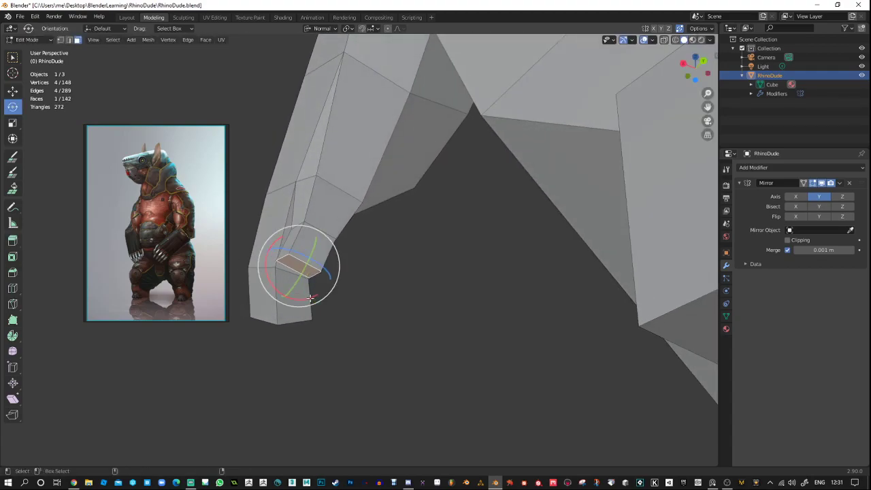
drag(304, 299, 343, 274)
key(shift+space)
key(g)
Rotate the thumb's end face from the side view to line it up with the segment's direction and adjust its position.
middle_drag(344, 274, 431, 406)
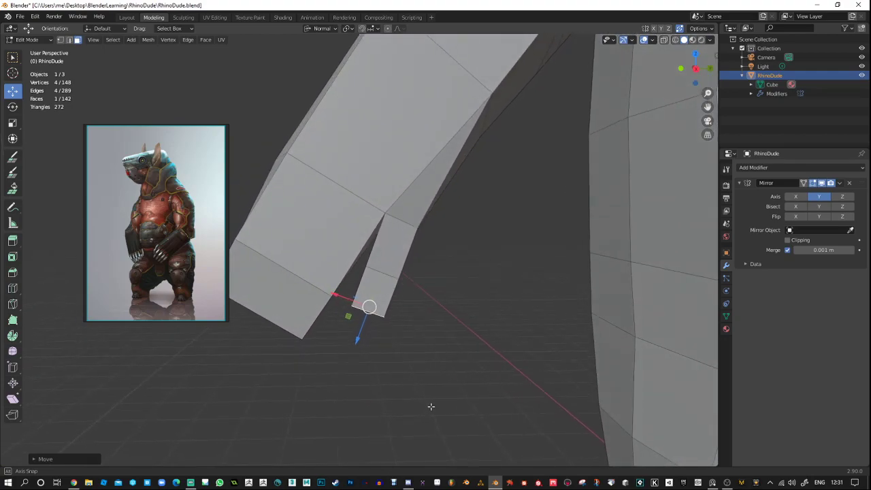
key(shift+space)
key(r)
drag(403, 315, 351, 317)
key(shift+space)
key(g)
Try a Knife cut from the outer corner of the hand's bend across its front and around the hand.
middle_drag(352, 317, 434, 374)
ctrl+middle_drag(333, 241, 366, 154)
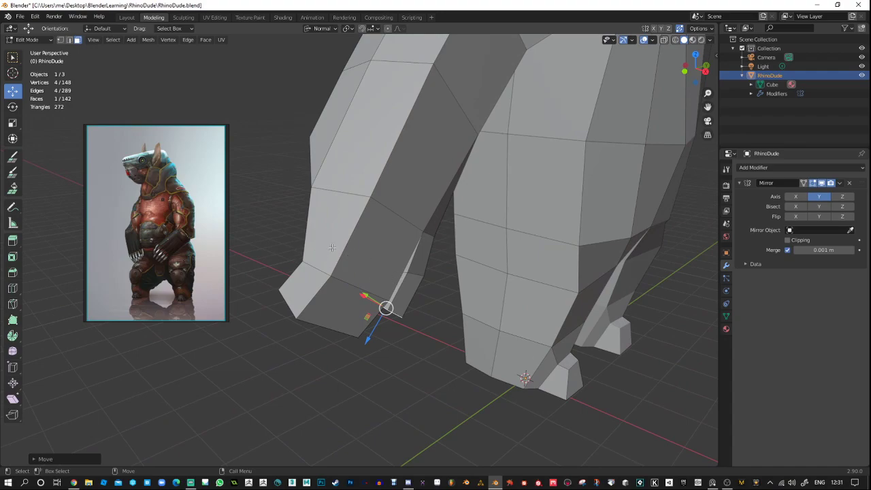
click(13, 304)
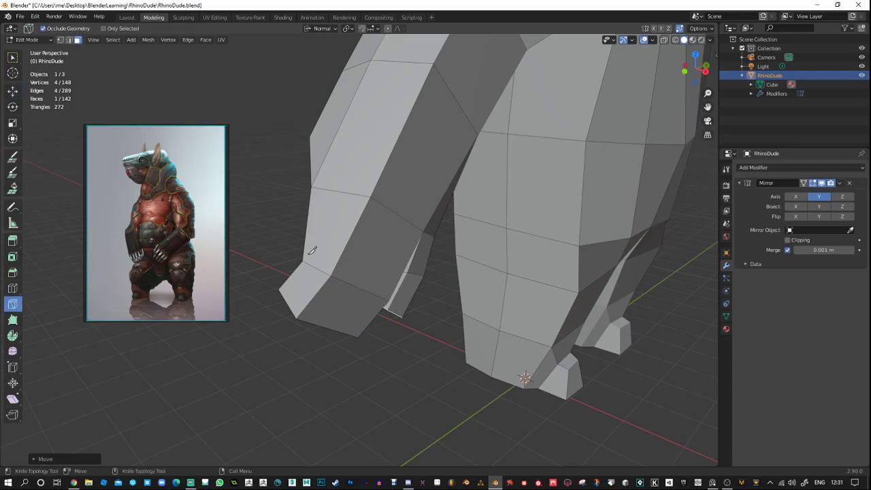
click(303, 259)
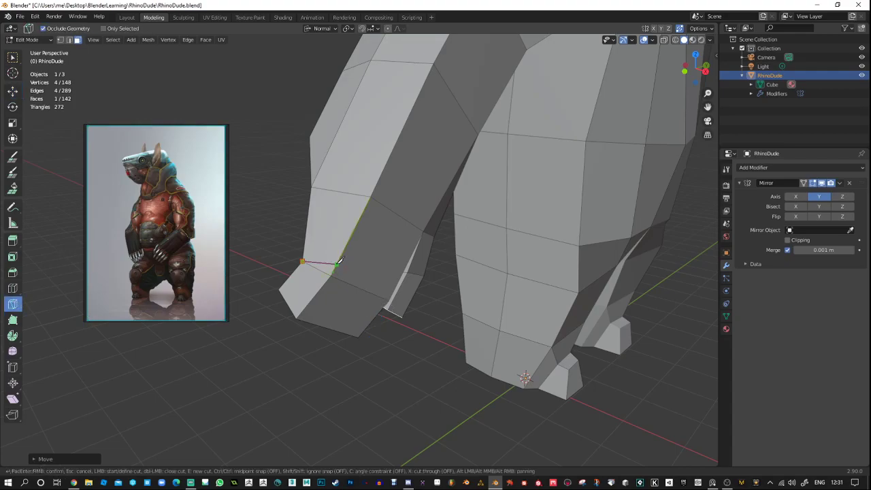
scroll(433, 354, up, 5)
middle_drag(434, 354, 314, 235)
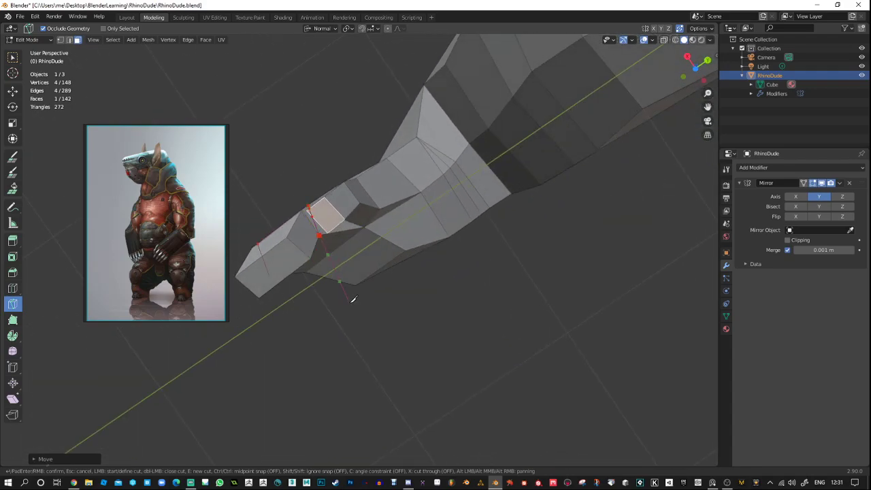
key(Return)
middle_drag(354, 293, 378, 249)
key(ctrl+z)
Start a Knife cut on the inner side of the hand, beside the thumb extrusion.
key(k)
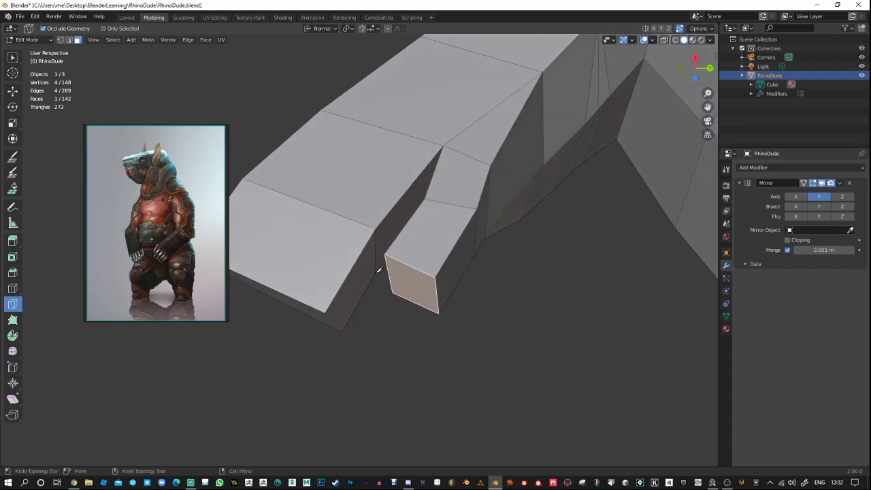
click(375, 271)
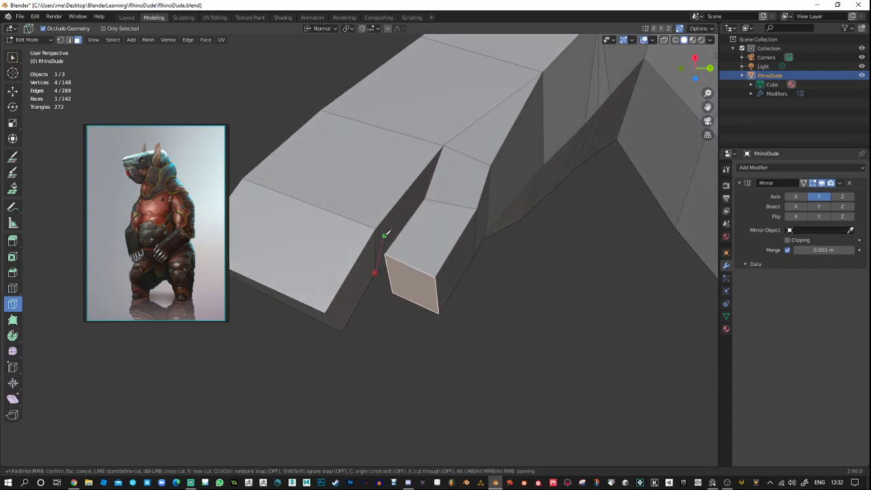
Knife-cut an extra edge around the hand's finger block, just above the existing knuckle bend.
click(253, 167)
key(Return)
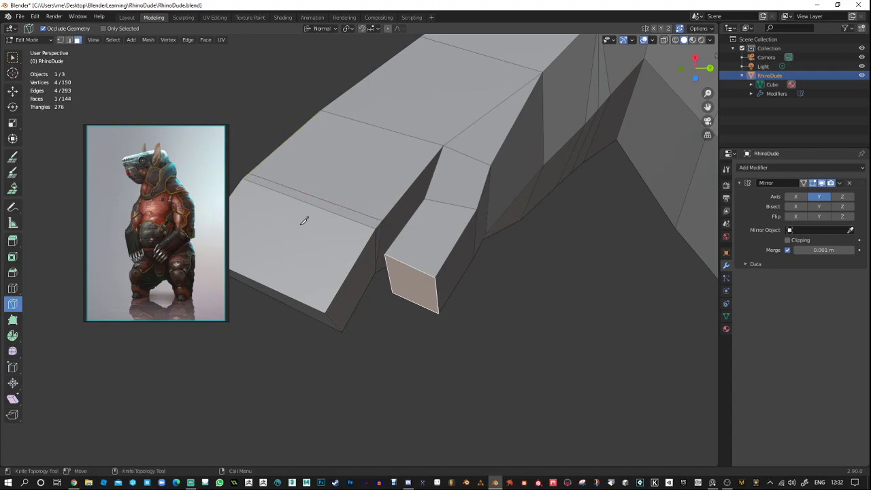
middle_drag(302, 220, 420, 300)
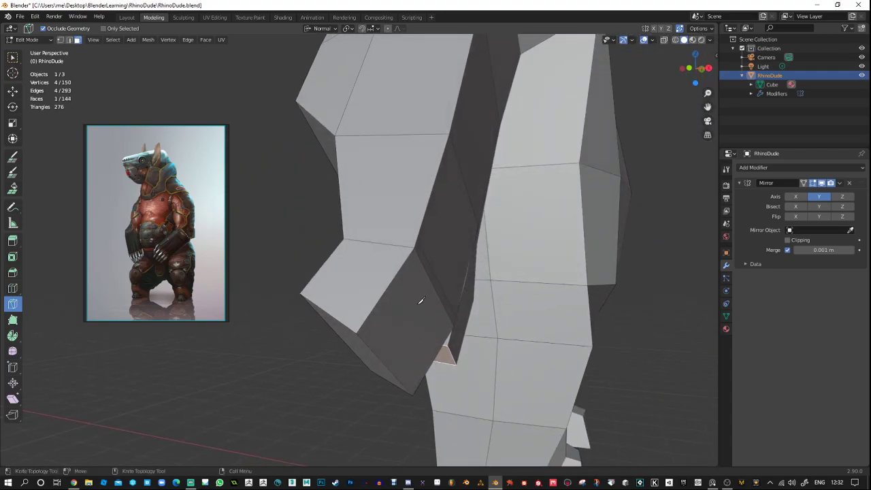
click(417, 238)
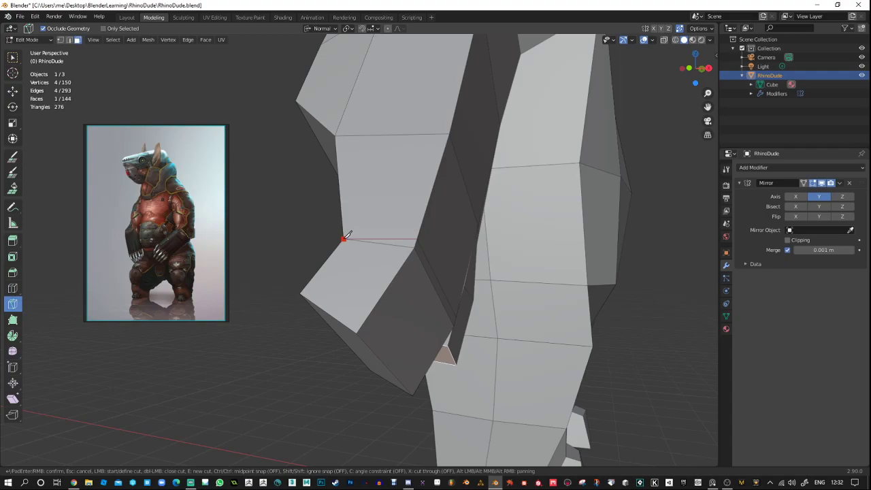
click(345, 236)
key(Return)
middle_drag(288, 339, 388, 352)
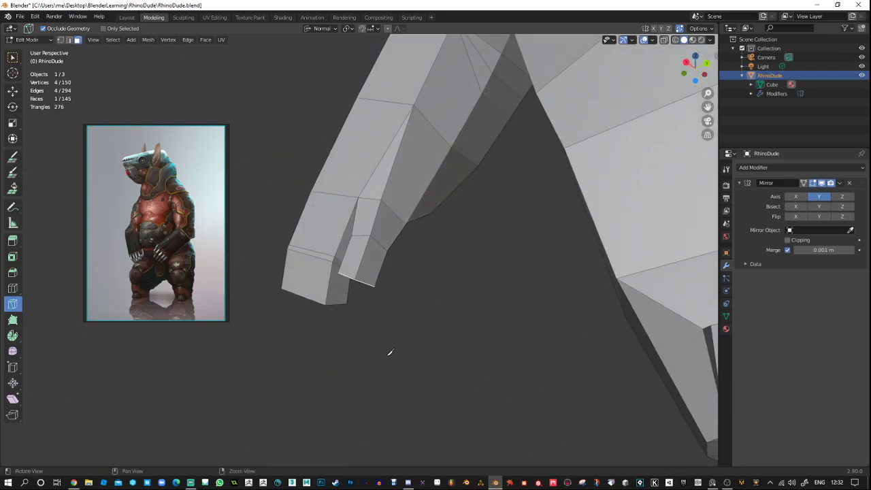
Move the knuckle edge across the back of the finger block slightly to refine the bend.
key(q)
click(311, 253)
key(w)
drag(314, 225, 313, 232)
Reshape the thumb by moving the side edge and corner vertex of its middle joint and the edge at its tip.
middle_drag(313, 232, 400, 328)
scroll(451, 304, up, 2)
middle_drag(451, 304, 305, 231)
click(310, 231)
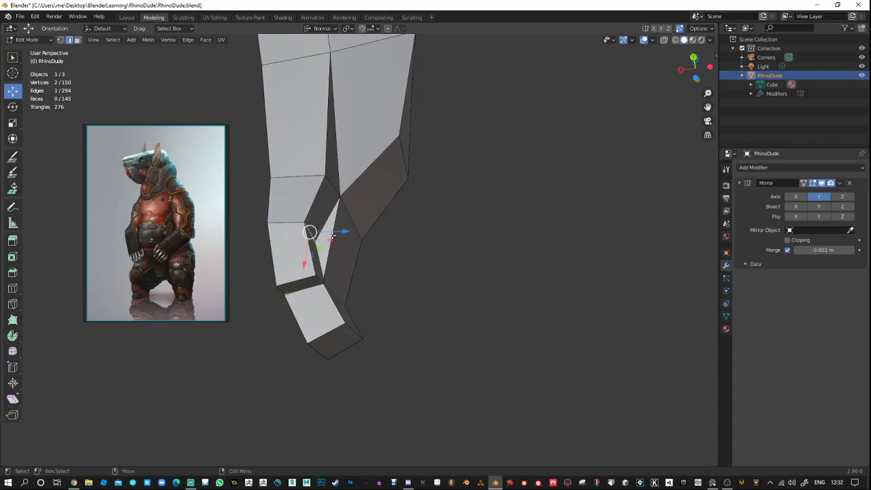
drag(331, 236, 330, 236)
middle_drag(330, 235, 309, 239)
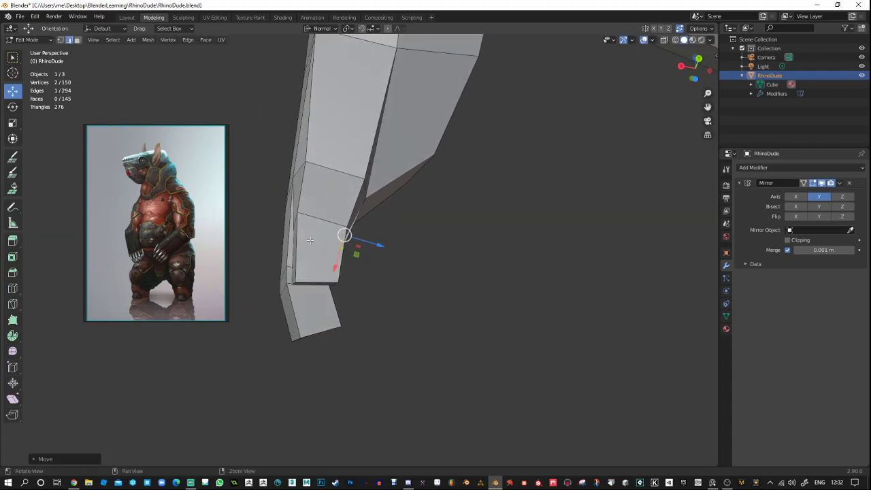
click(297, 213)
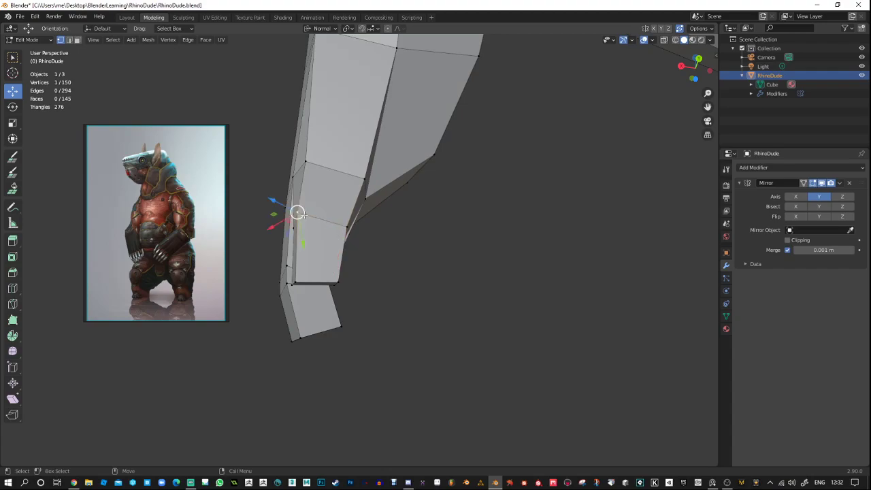
drag(297, 213, 307, 218)
middle_drag(333, 299, 363, 357)
key(2)
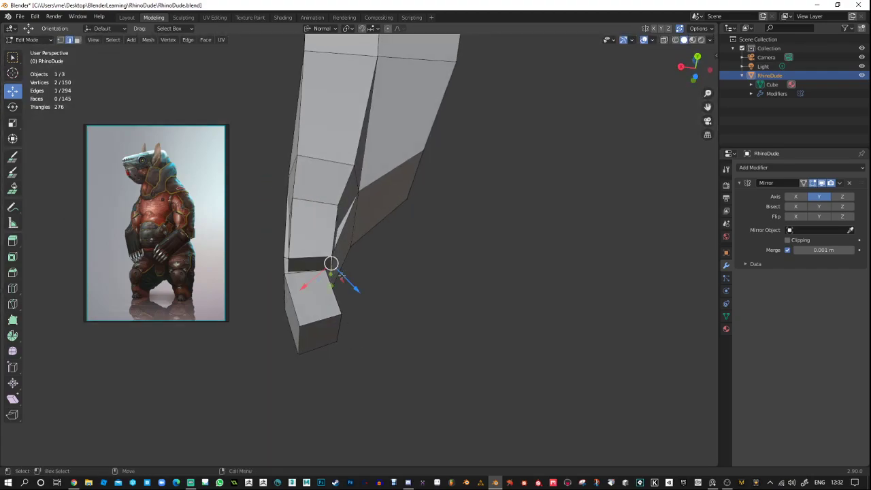
drag(332, 285, 332, 289)
middle_drag(333, 289, 375, 304)
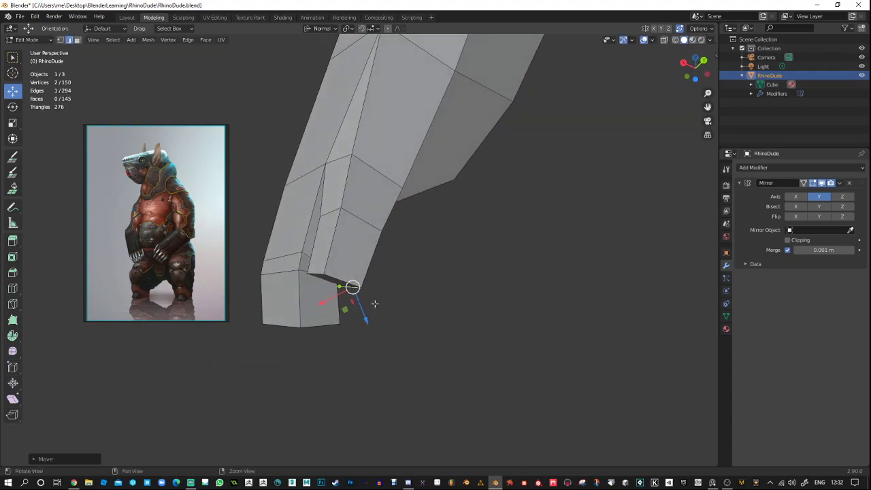
Knife-cut a second edge around the thumb just below its middle joint, continuing the cut onto its far side.
click(13, 304)
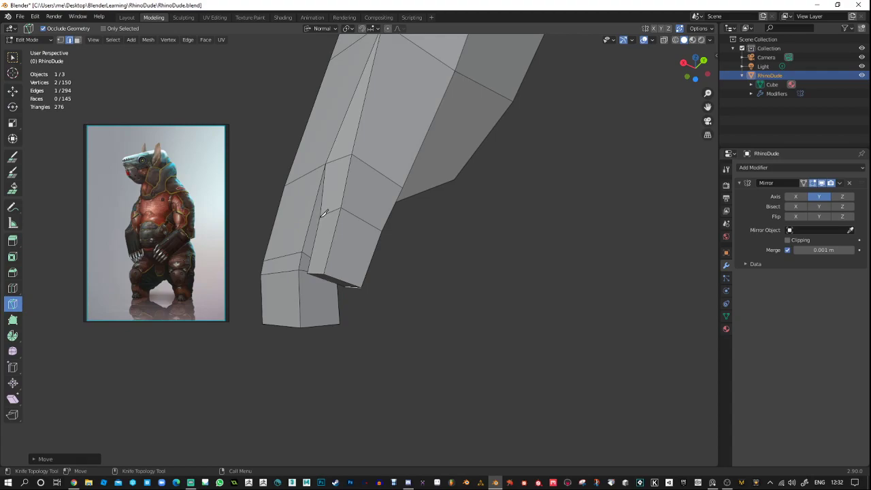
click(321, 216)
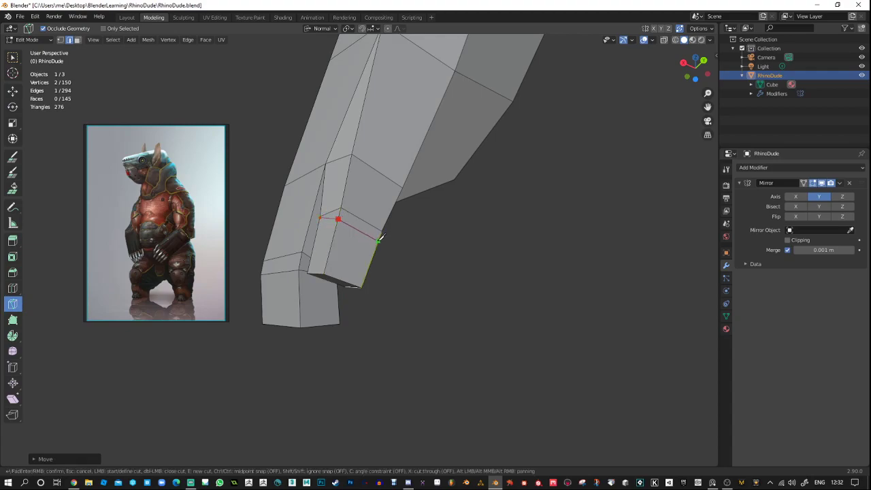
click(379, 239)
key(Return)
middle_drag(415, 276, 286, 266)
click(283, 272)
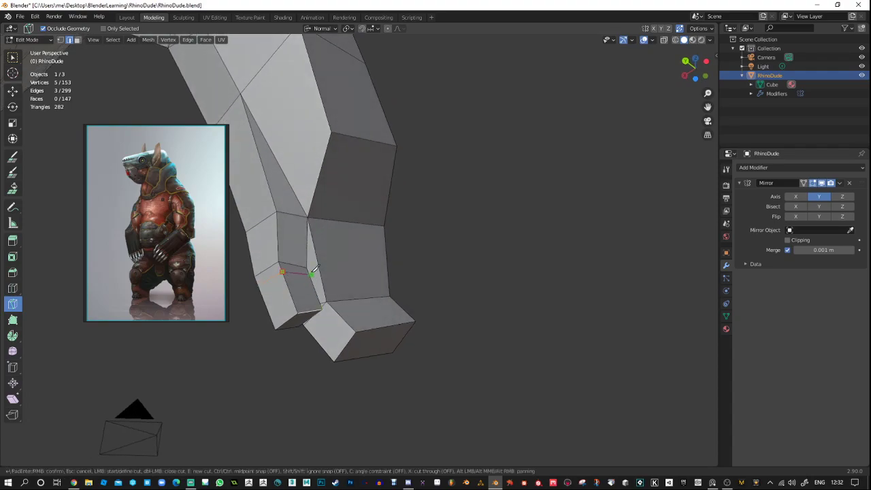
click(306, 267)
key(Return)
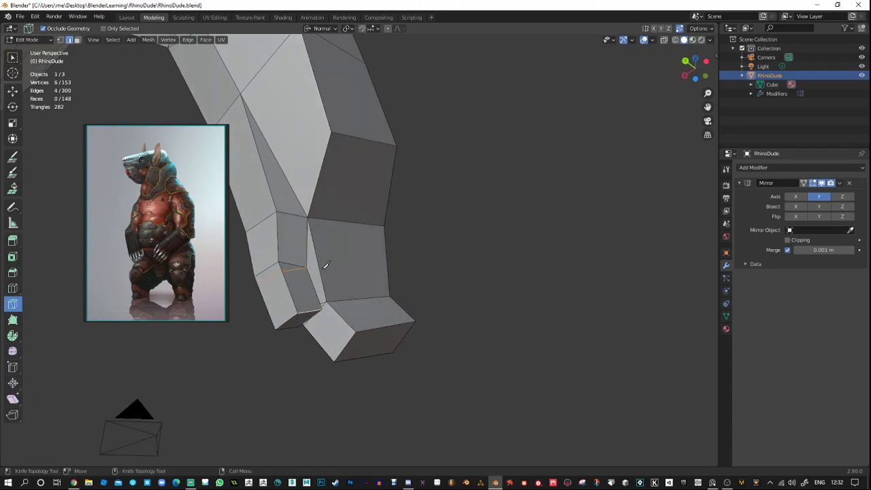
Move the newly cut edge on the thumb's side outward to define the joint.
key(w)
middle_drag(325, 265, 592, 331)
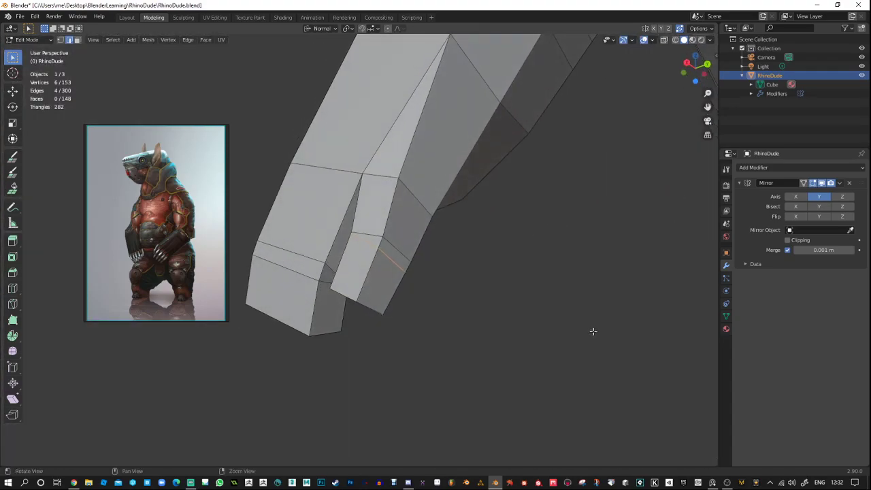
click(388, 257)
mouse_move(436, 294)
alt+mouse_down()
mouse_move(478, 322)
mouse_move(451, 301)
alt+mouse_up()
key(w)
key(w)
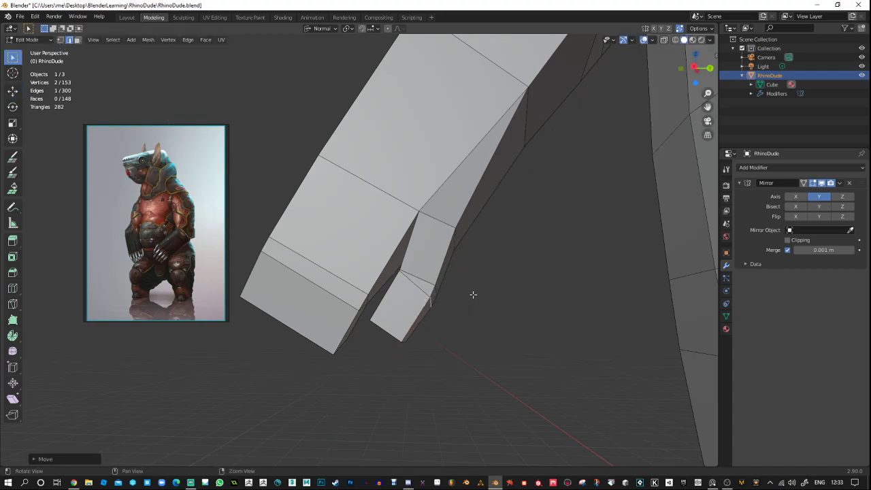
Reposition an edge at the back of the elbow, pulling it backward to round out the arm's silhouette.
scroll(473, 295, down, 2)
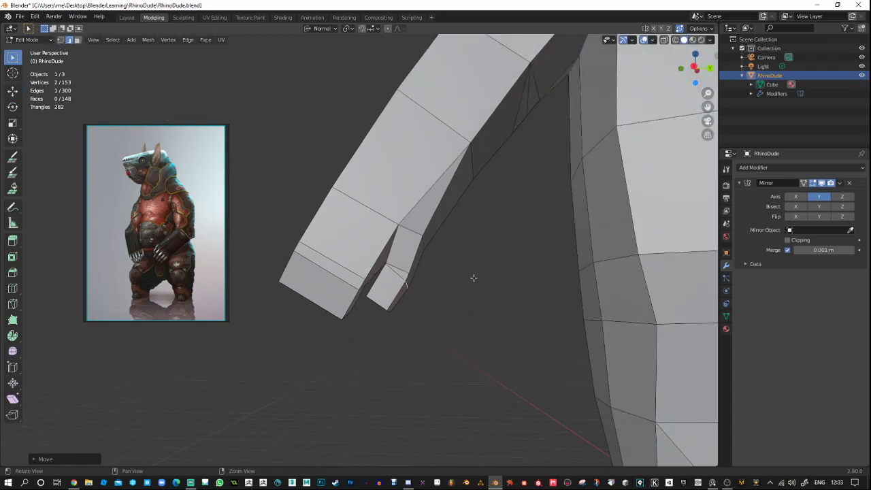
alt+right_drag(474, 300, 480, 372)
alt+drag(459, 240, 449, 239)
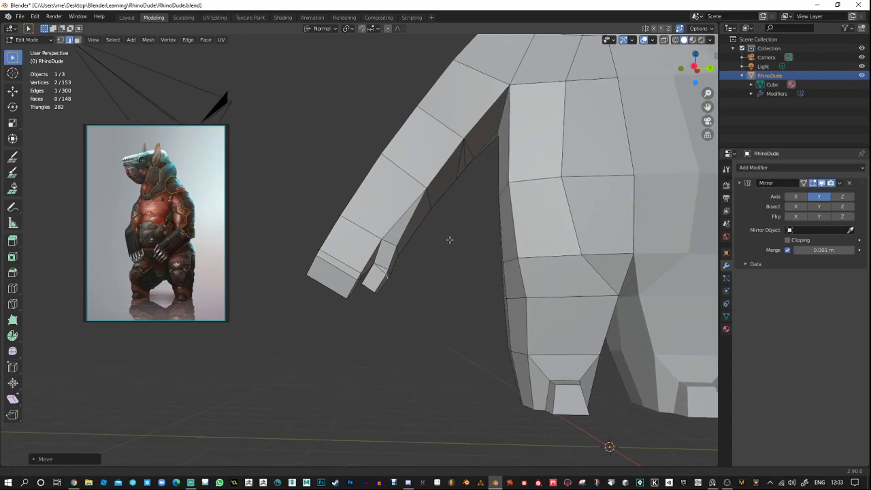
alt+middle_drag(449, 239, 427, 302)
alt+drag(428, 302, 450, 326)
scroll(450, 326, down, 3)
middle_drag(449, 326, 599, 330)
middle_drag(289, 215, 321, 219)
key(shift+space)
key(g)
drag(304, 203, 299, 208)
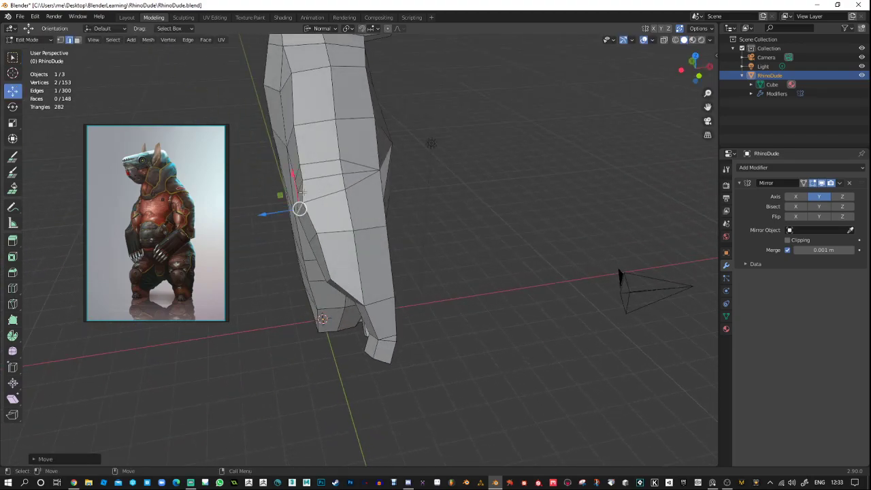
key(g)
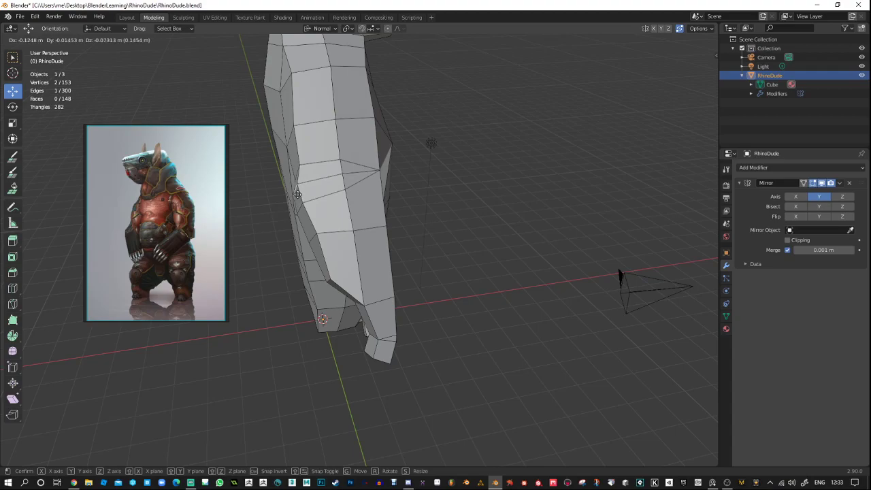
click(297, 194)
Set the transform orientation to Global and shift the vertices at the front of the snout slightly back along X.
middle_drag(394, 214, 442, 256)
scroll(442, 258, down, 2)
middle_drag(462, 301, 406, 323)
middle_drag(391, 323, 354, 322)
scroll(285, 211, up, 2)
shift+middle_drag(306, 177, 338, 253)
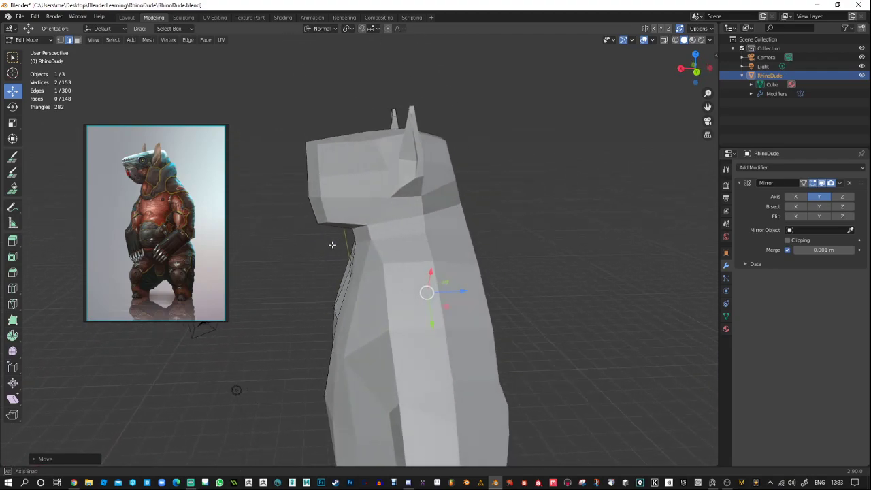
drag(294, 132, 334, 246)
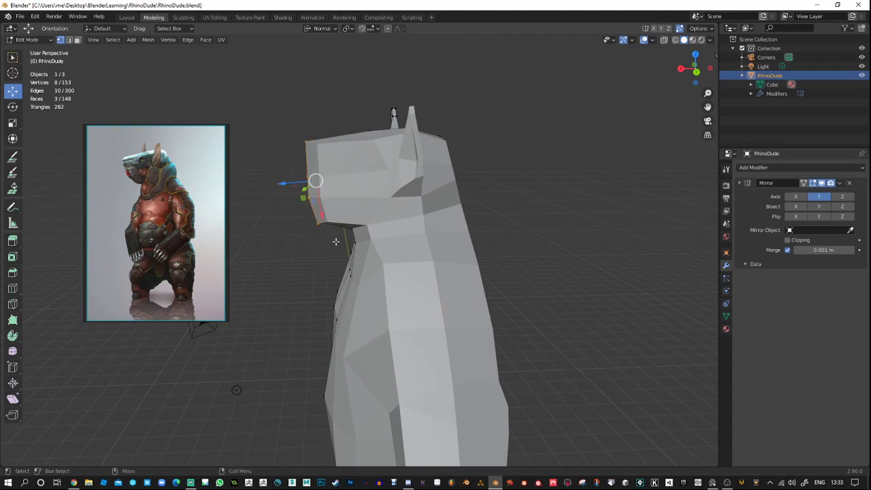
click(321, 29)
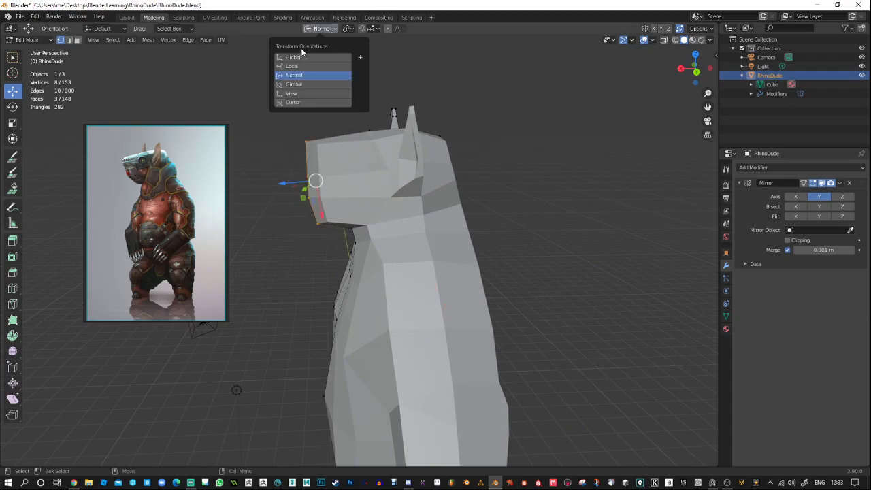
click(299, 59)
middle_drag(285, 272, 500, 171)
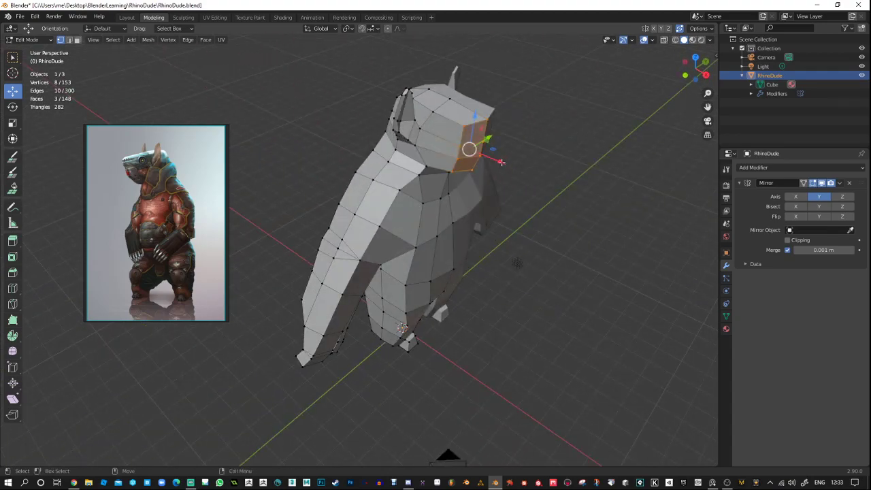
drag(500, 162, 497, 163)
Move the upper side corner vertex at the front of the snout slightly downward.
middle_drag(496, 163, 547, 151)
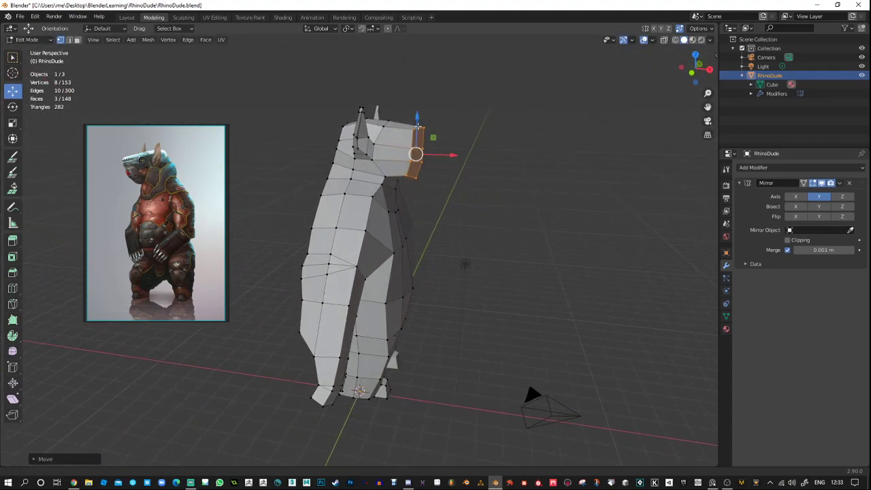
middle_drag(417, 119, 456, 173)
scroll(446, 166, down, 2)
scroll(441, 160, up, 6)
mouse_move(445, 107)
shift+middle_down()
mouse_move(438, 144)
mouse_move(436, 98)
shift+middle_up()
click(419, 87)
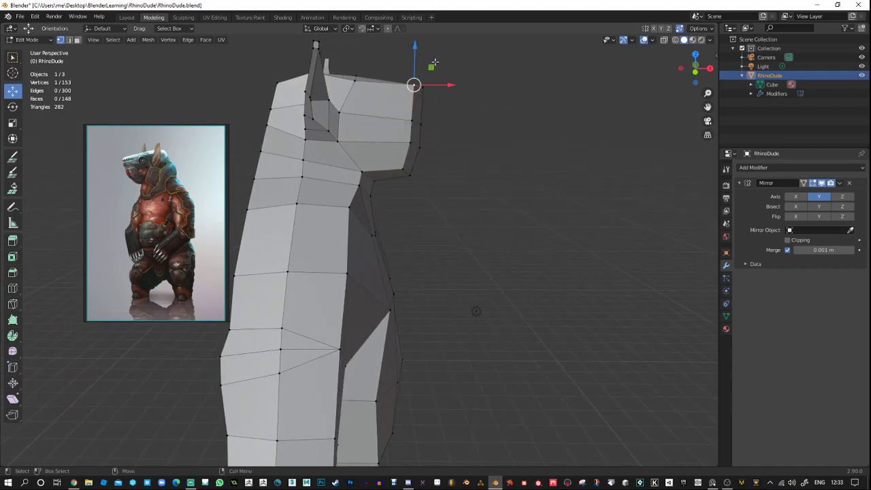
drag(431, 66, 433, 77)
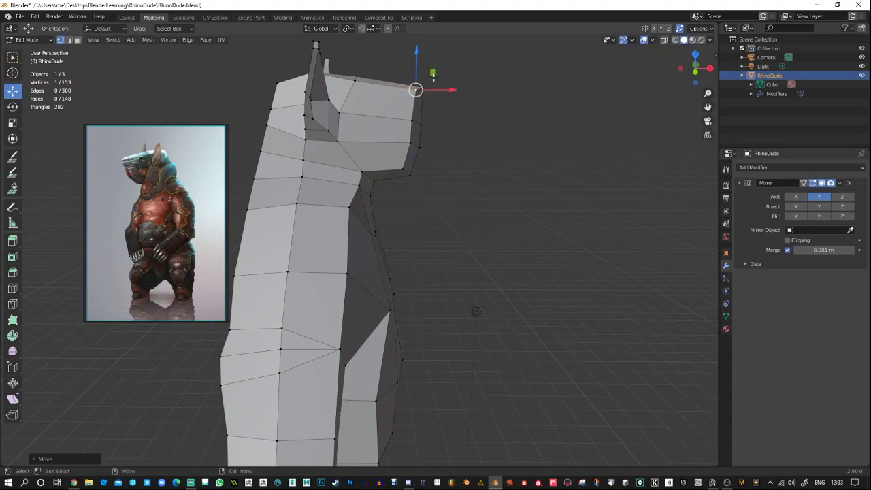
Examine the whole body's proportions in Object Mode against the reference image.
middle_drag(433, 76, 412, 147)
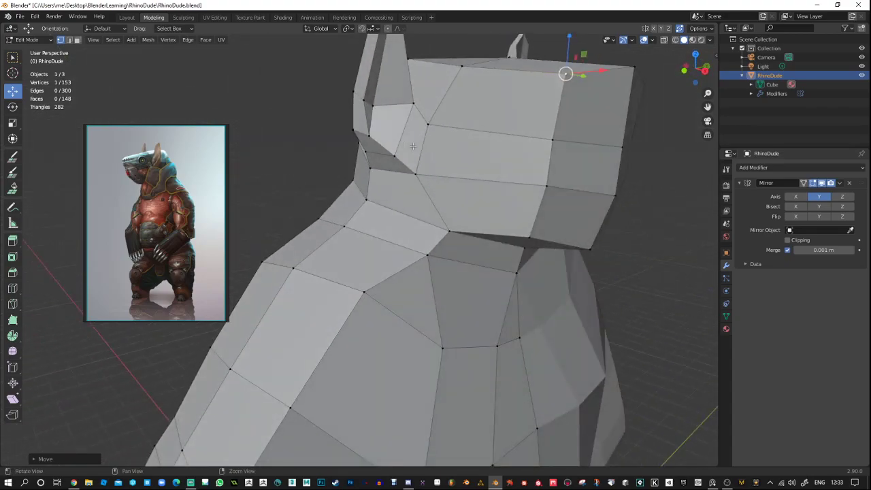
key(Tab)
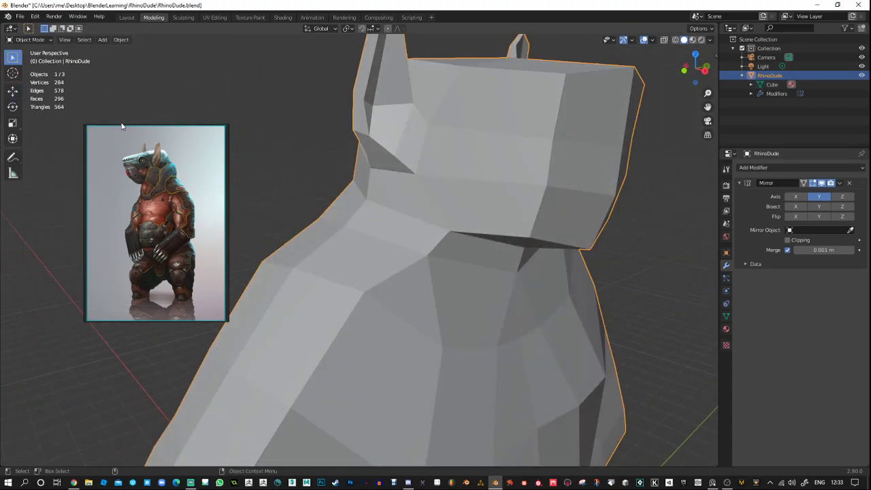
scroll(261, 171, down, 3)
alt+drag(361, 189, 322, 250)
scroll(321, 250, down, 5)
mouse_move(369, 274)
middle_down()
mouse_move(383, 265)
mouse_move(474, 374)
mouse_move(441, 353)
mouse_move(472, 349)
mouse_move(443, 336)
mouse_move(437, 262)
mouse_move(365, 257)
mouse_move(381, 262)
middle_up()
mouse_move(146, 169)
middle_down()
mouse_move(411, 245)
mouse_move(427, 286)
mouse_move(38, 287)
middle_up()
Add two horizontal loop cuts around the leg at knee height in Edit Mode.
key(Tab)
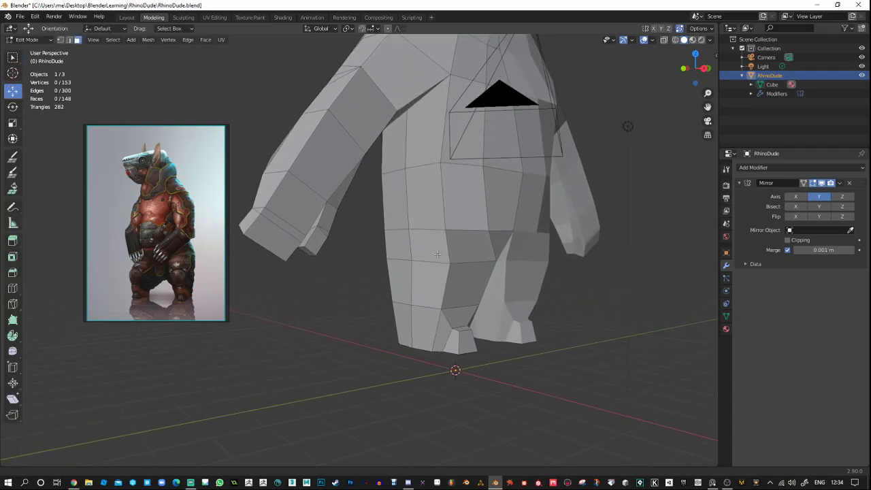
click(15, 291)
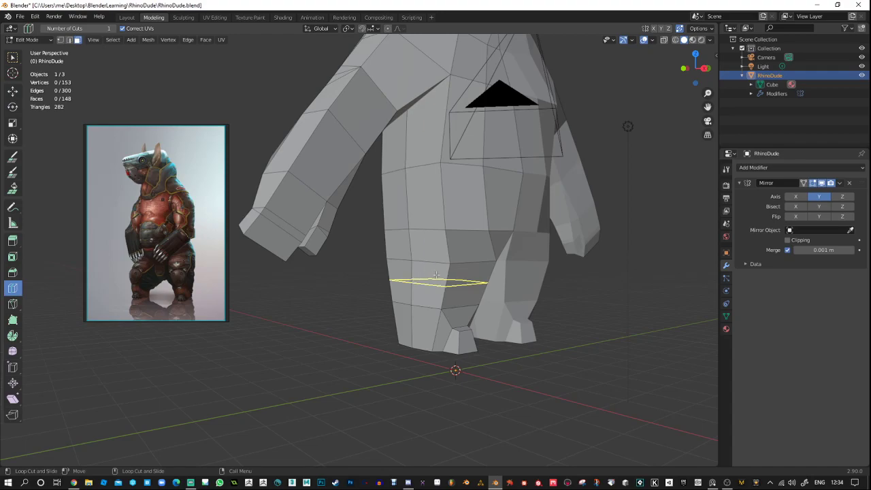
mouse_move(445, 283)
mouse_down()
mouse_move(448, 276)
mouse_move(448, 283)
mouse_up()
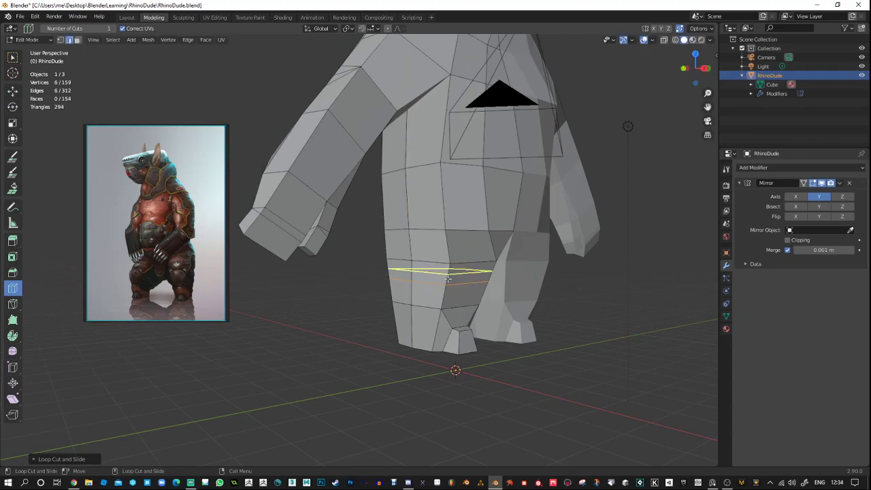
click(446, 272)
key(w)
Increase the Auto Merge threshold and move the inner corner vertex at the back of the knee down toward the vertex of a lower loop.
middle_drag(361, 319, 487, 235)
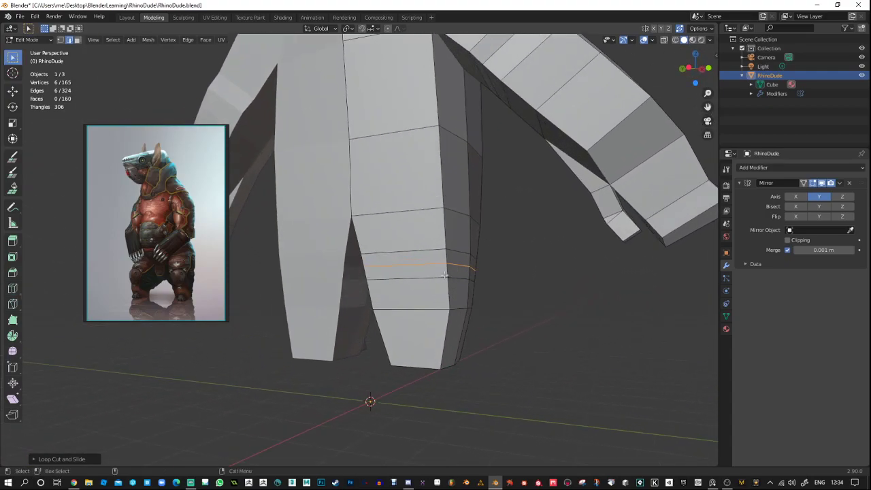
middle_drag(448, 273, 377, 285)
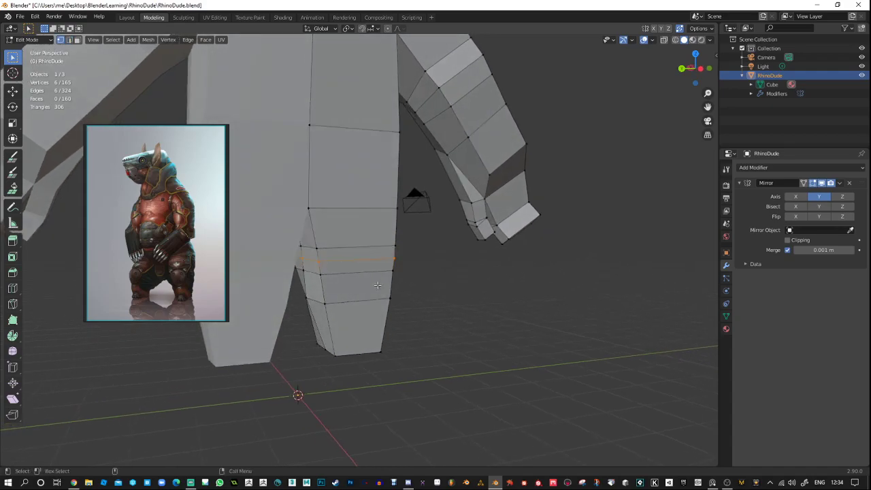
click(698, 28)
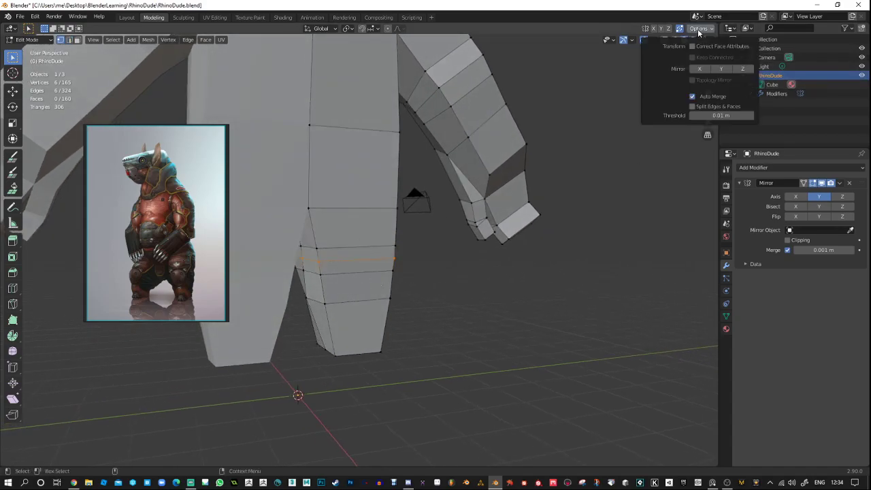
drag(721, 115, 728, 115)
click(317, 249)
key(shift+space)
key(g)
drag(316, 247, 328, 270)
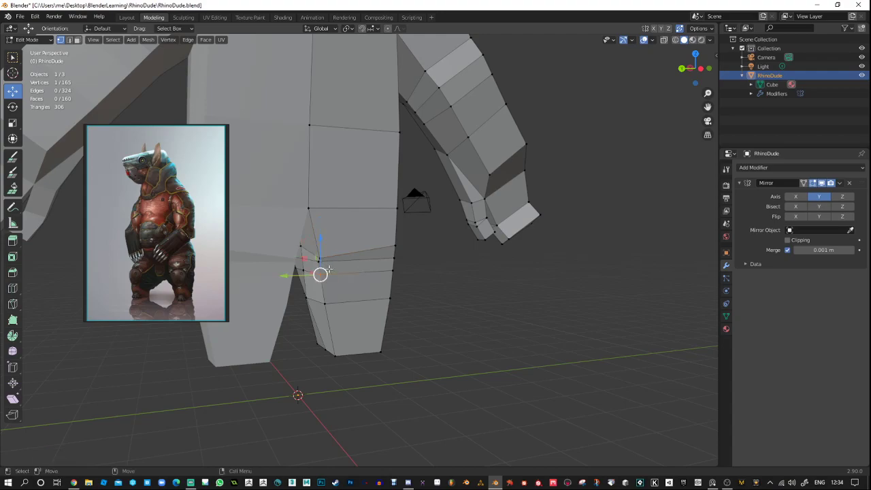
Raise the Auto Merge threshold further and merge the knee loops' inner corner vertices at the back of the leg.
key(ctrl+z)
click(701, 29)
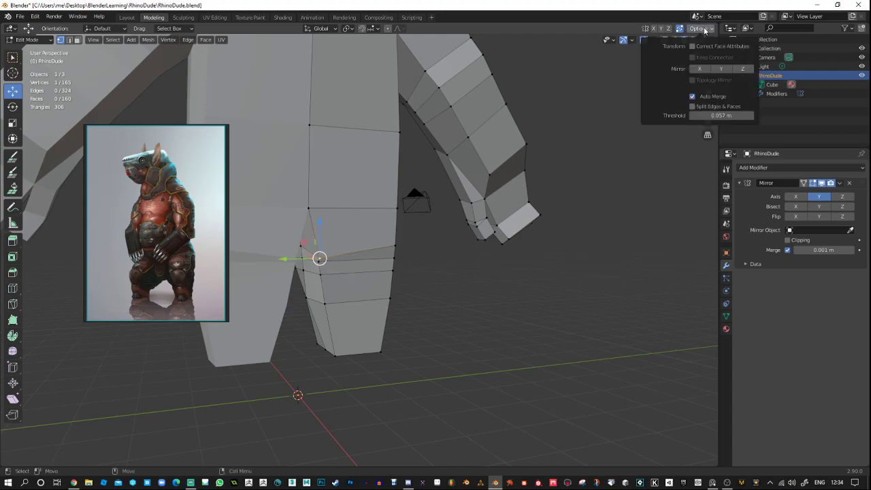
drag(717, 116, 748, 115)
middle_drag(298, 274, 328, 274)
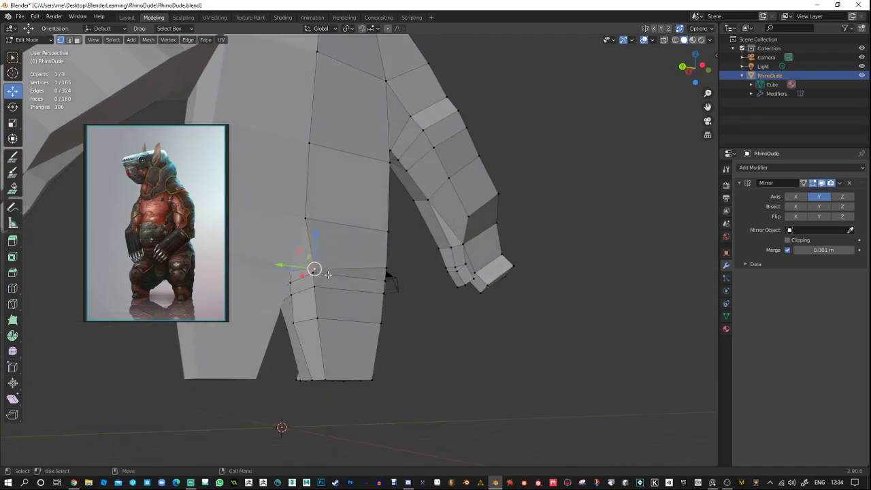
mouse_move(314, 269)
mouse_down()
mouse_move(314, 286)
mouse_move(311, 272)
mouse_up()
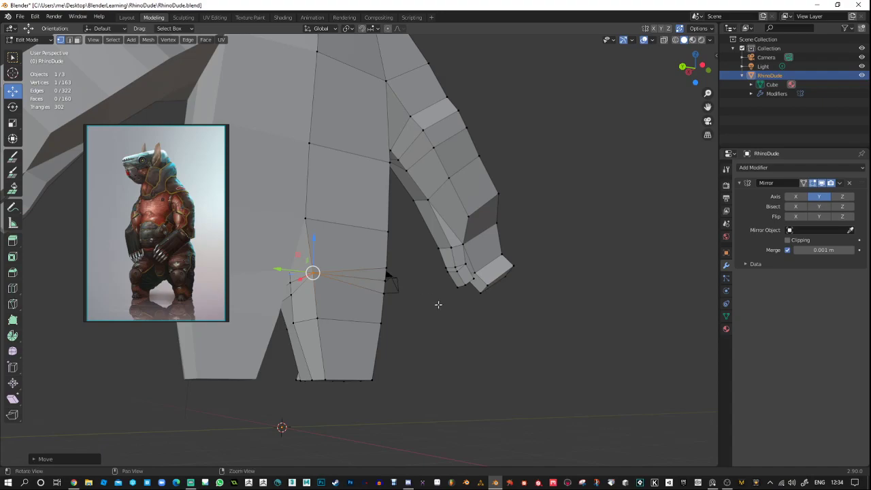
Merge the knee loops' vertices at the outer back corner of the leg into a single vertex.
middle_drag(437, 301, 372, 302)
click(451, 248)
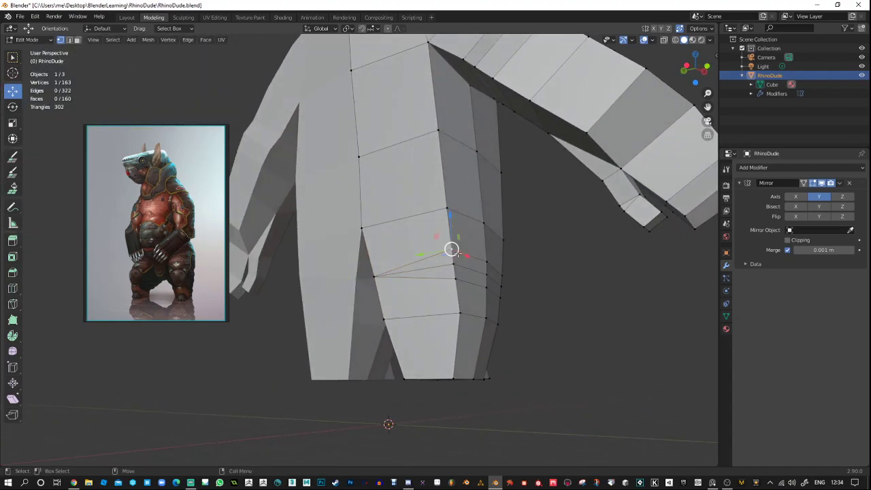
drag(452, 248, 459, 280)
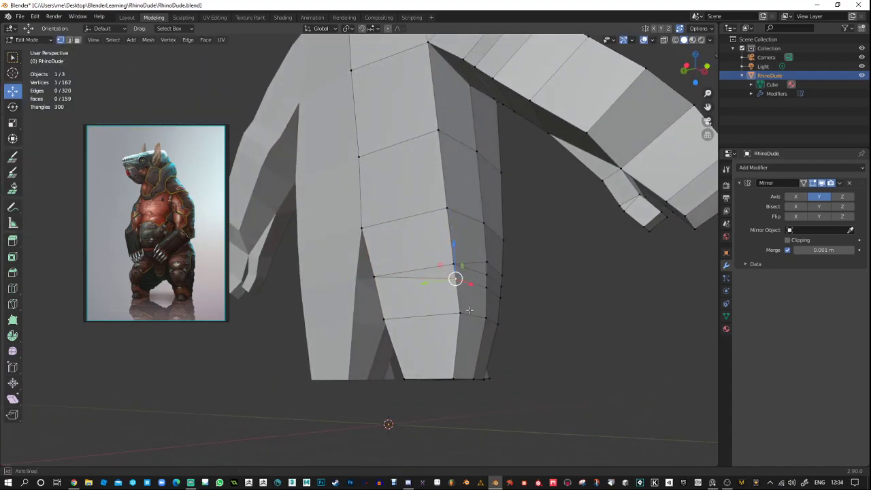
middle_drag(454, 276, 458, 289)
drag(453, 274, 451, 259)
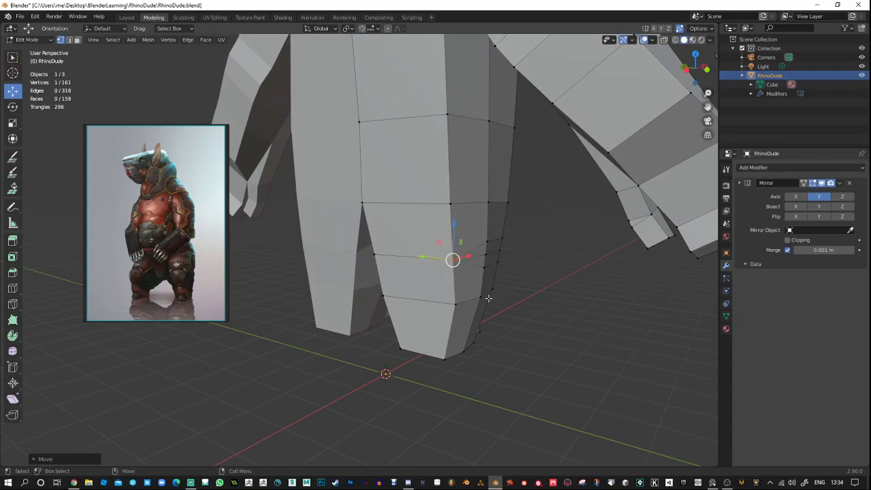
Merge the lower knee loop's vertex on the outer side of the leg into the vertex directly above it.
middle_drag(489, 298, 398, 285)
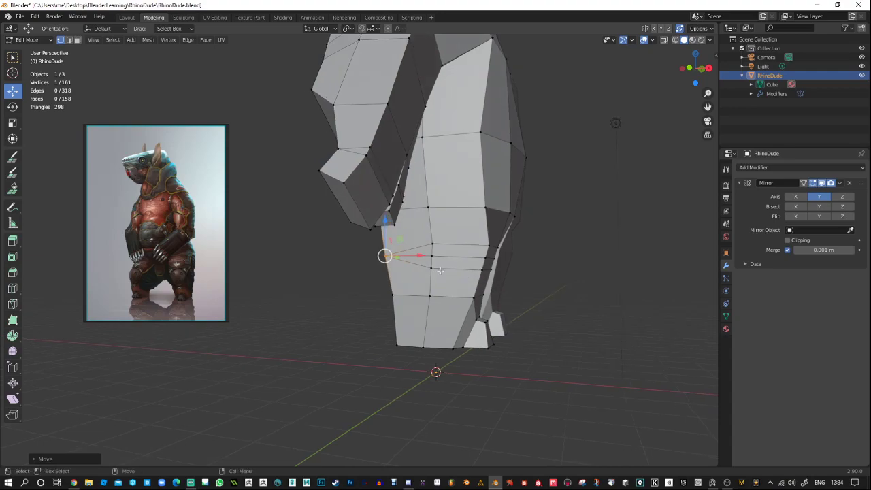
click(432, 268)
key(g)
click(442, 275)
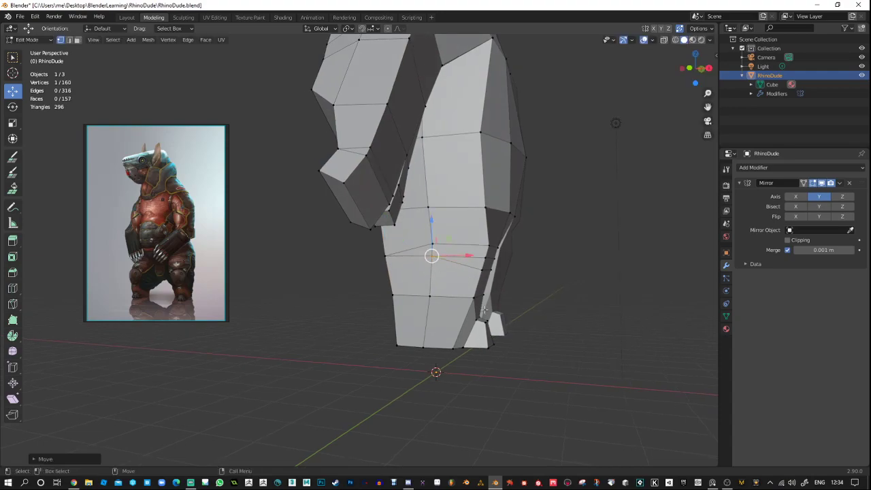
Merge the lower knee loop's vertex on the inner side of the leg into the vertex above it.
middle_drag(495, 316, 361, 221)
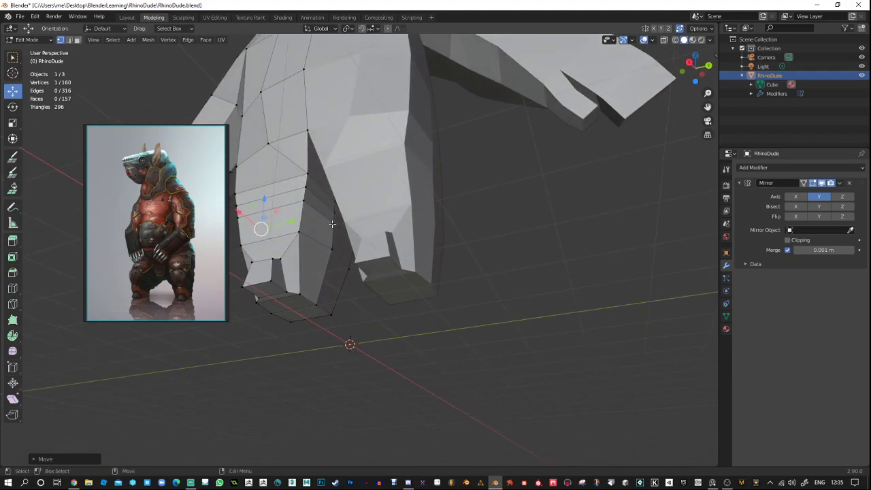
key(g)
click(337, 224)
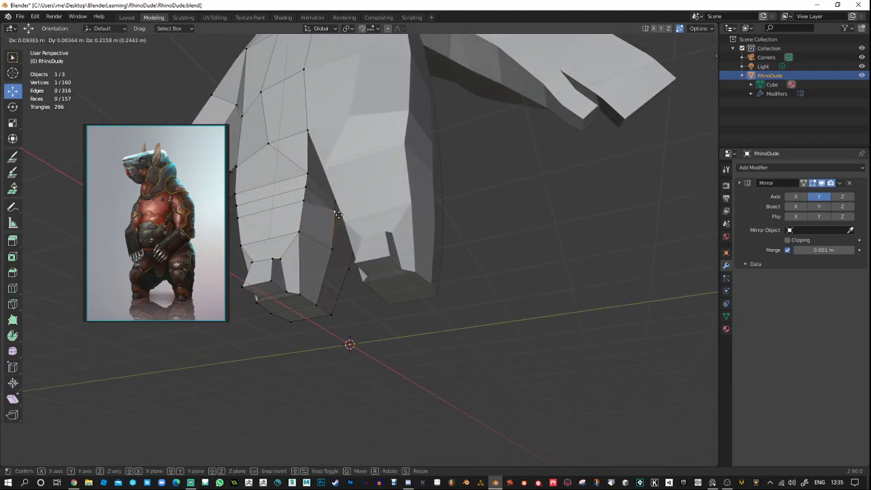
Reposition the horizontal edges across the front of the knee to shape it, and check the legs in Object Mode.
middle_drag(353, 270, 459, 246)
scroll(460, 247, up, 4)
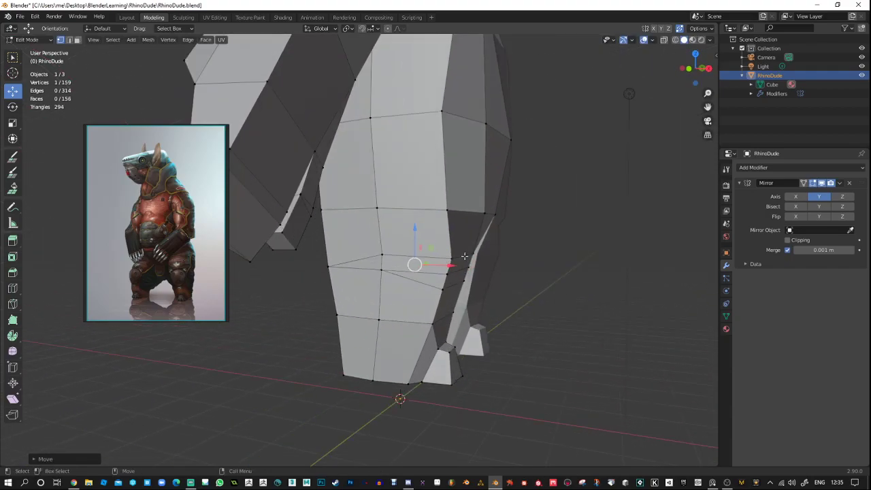
key(alt+a)
click(464, 255)
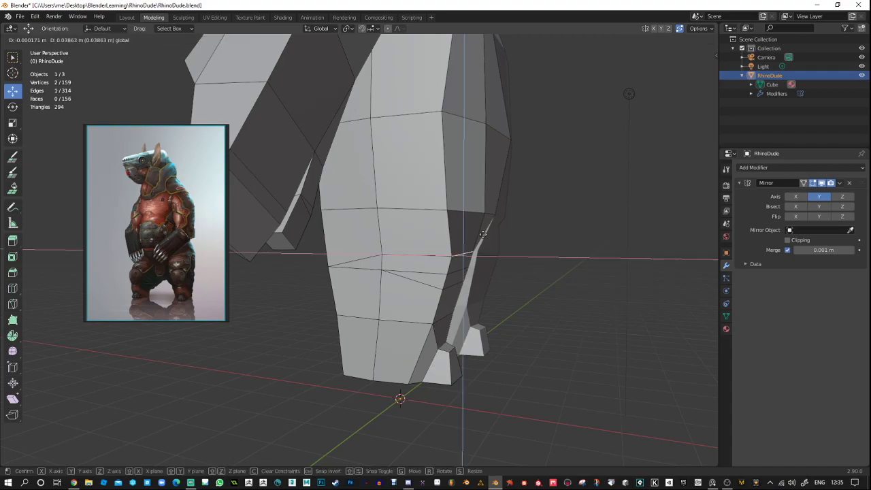
click(457, 270)
drag(489, 271, 474, 277)
click(455, 286)
middle_drag(501, 336, 527, 216)
key(Tab)
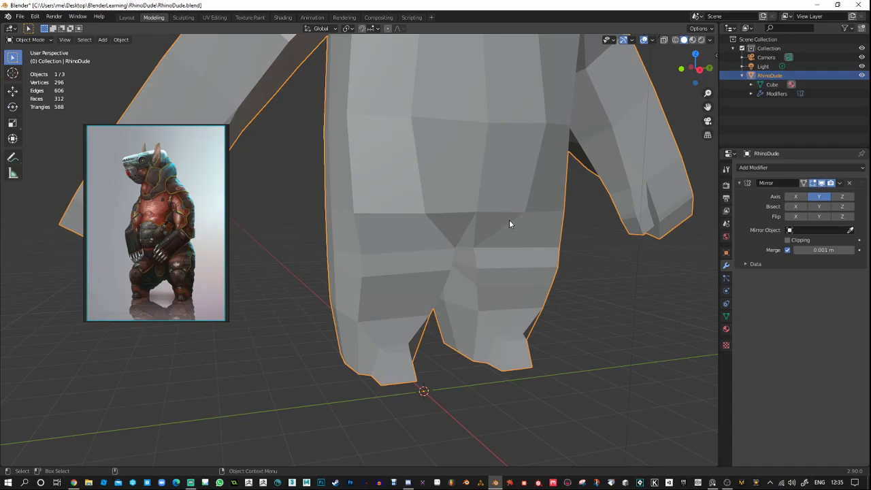
key(Tab)
Knife a vertical edge down the front of the knee from the thigh vertex to the foot's outer upper corner.
middle_drag(454, 264, 393, 286)
shift+middle_drag(353, 238, 391, 218)
scroll(390, 233, down, 1)
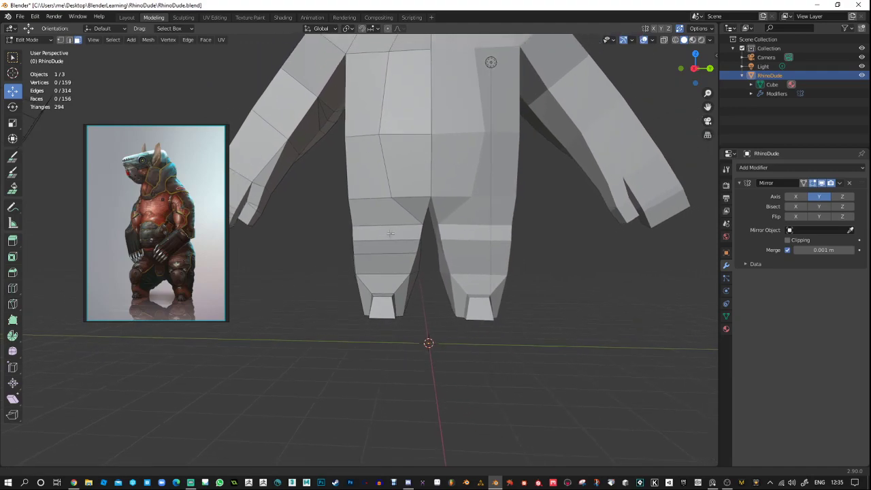
scroll(390, 234, up, 3)
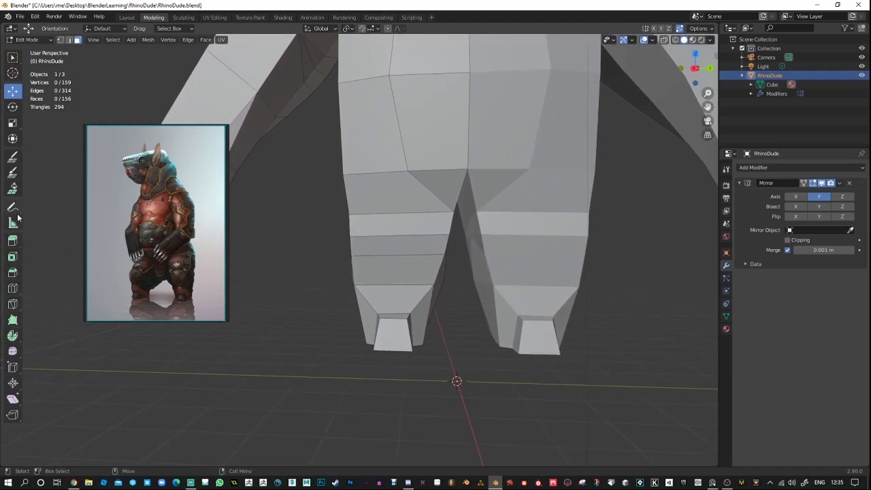
click(12, 304)
click(408, 169)
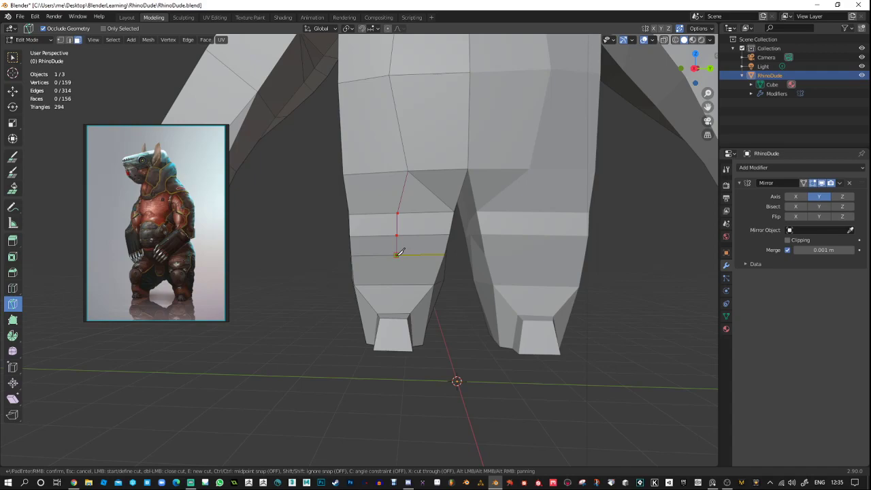
click(382, 310)
key(Return)
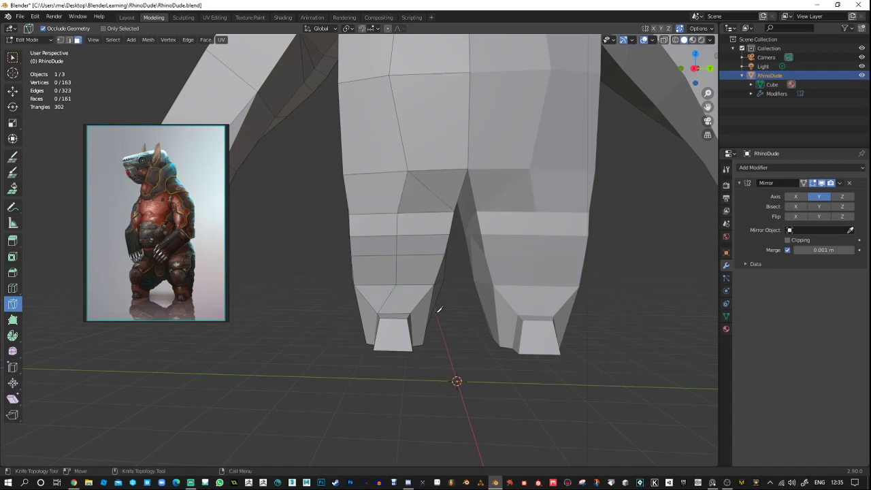
Knife a second edge from the foot's inner upper corner to the lower vertex of the vertical knee cut.
click(412, 310)
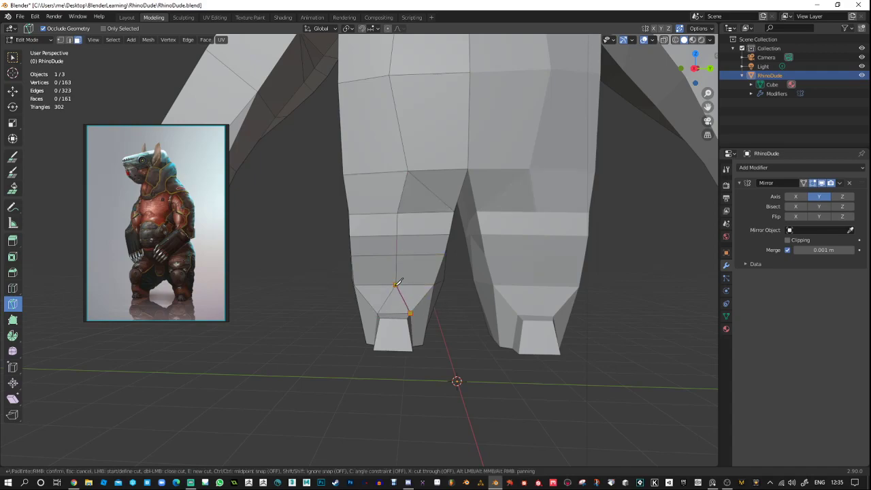
click(398, 283)
key(Return)
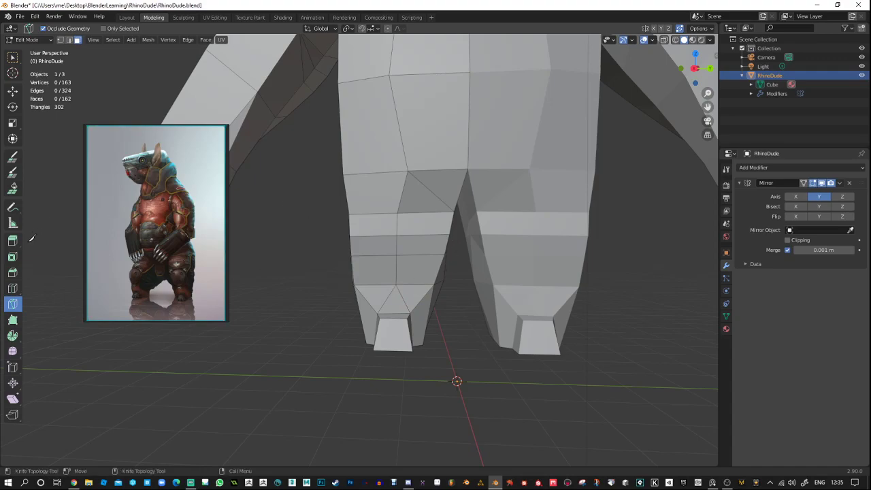
Bevel the two vertical edges at the front center of the knee by about 0.34 m with one segment.
key(2)
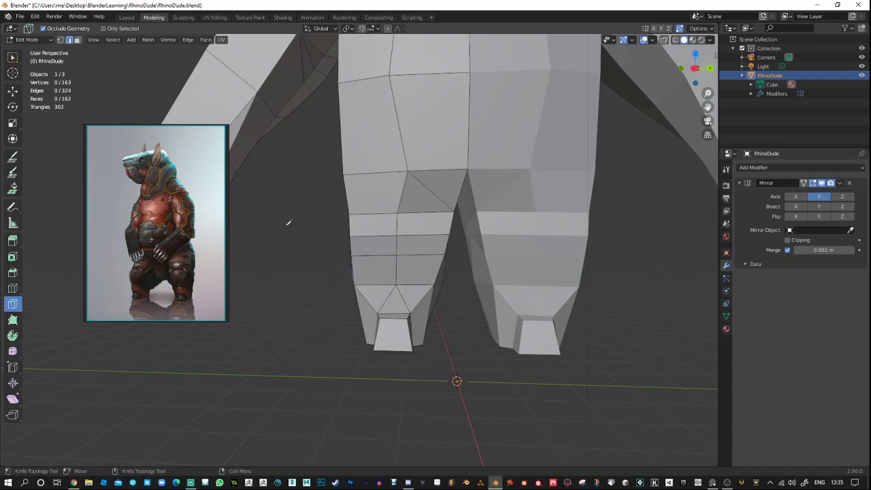
key(w)
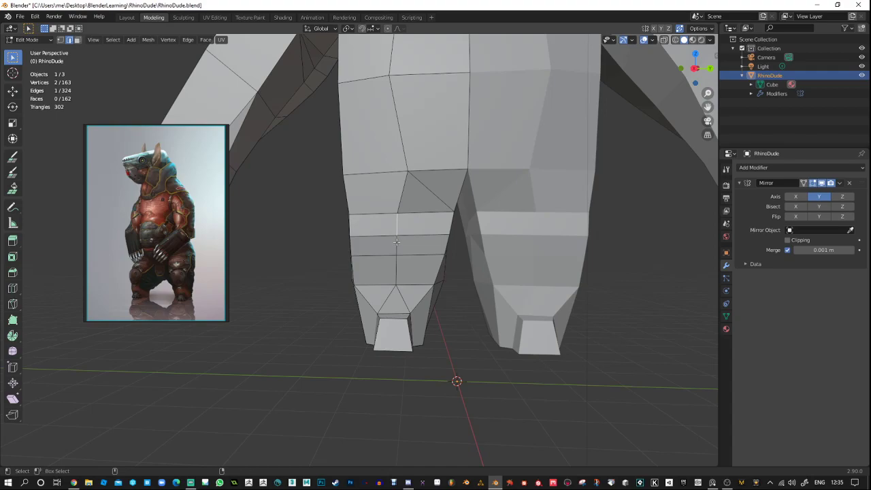
shift+click(396, 245)
middle_drag(396, 245, 396, 260)
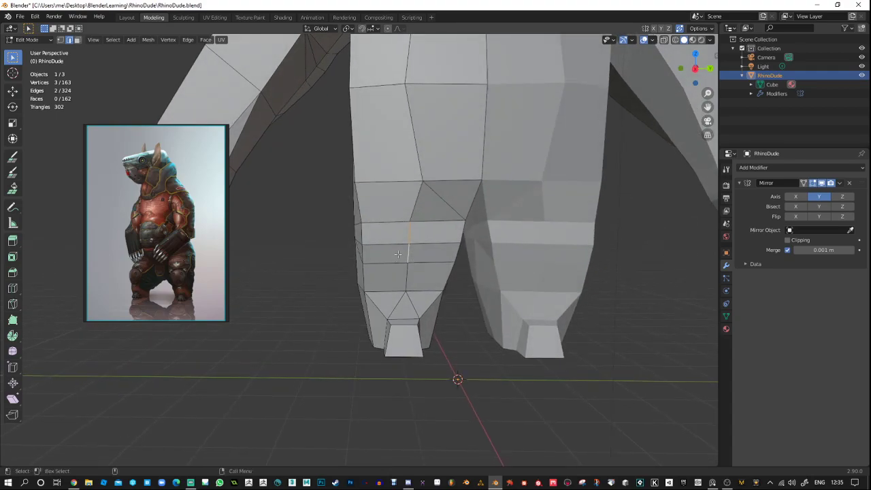
click(15, 272)
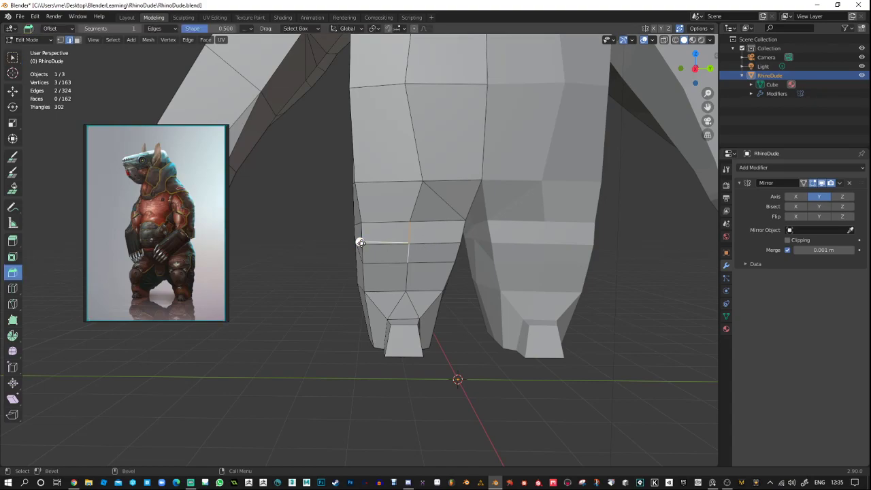
drag(360, 243, 337, 242)
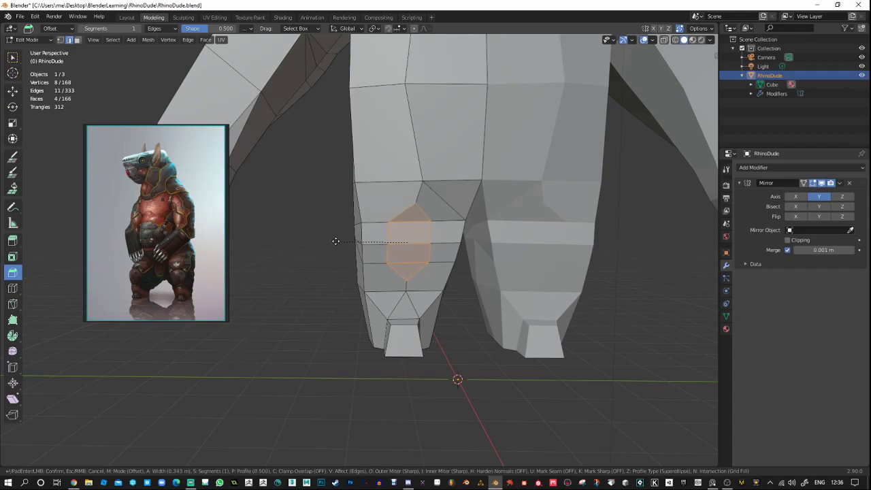
drag(333, 241, 329, 238)
Set the transform orientation to Normal and scale the beveled kneecap faces along their normal.
middle_drag(349, 295, 431, 297)
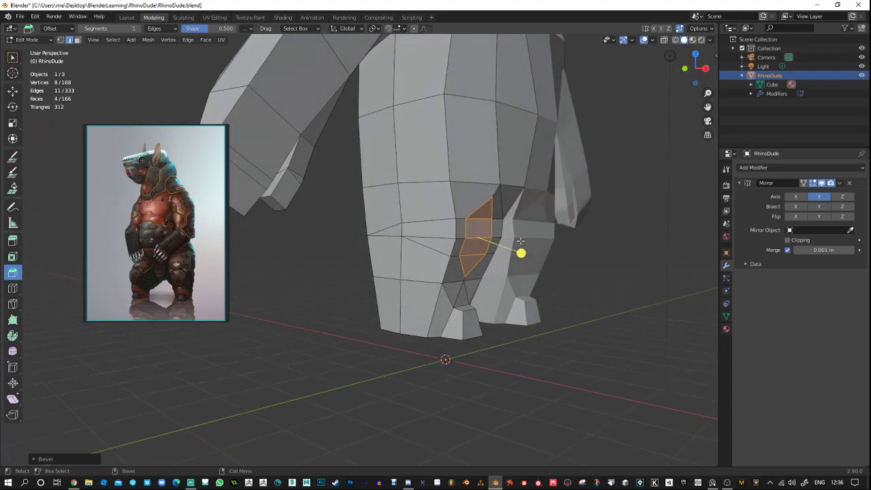
key(w)
key(e)
key(r)
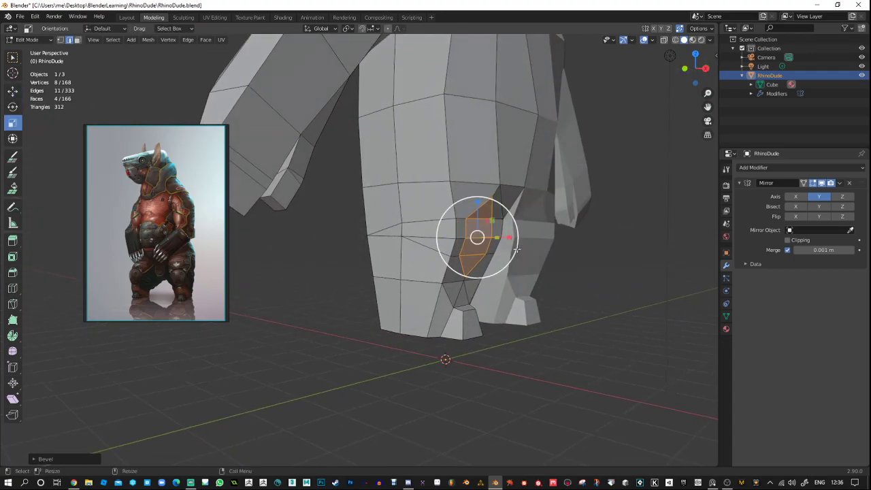
click(333, 29)
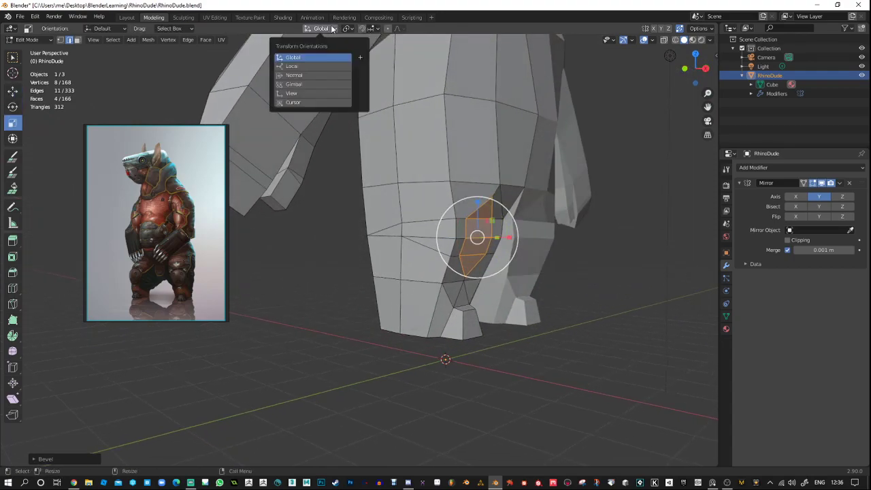
click(300, 76)
middle_drag(599, 293, 629, 306)
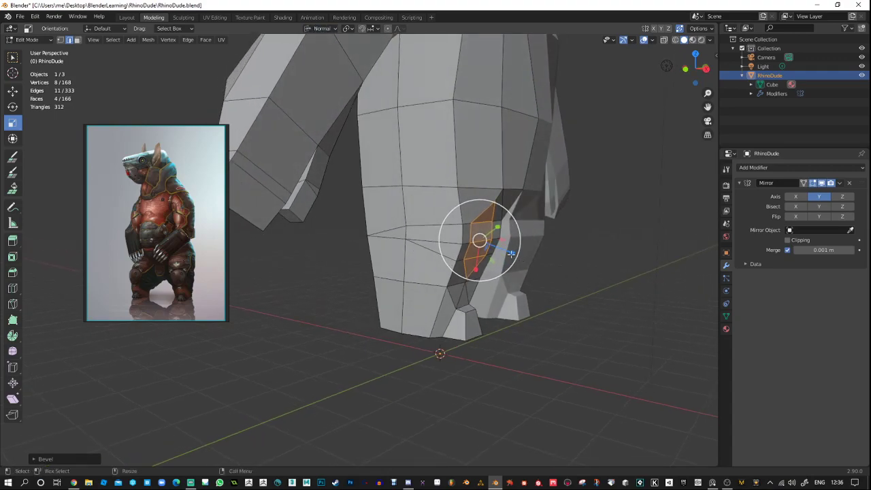
mouse_move(510, 253)
mouse_down()
mouse_move(462, 229)
mouse_move(518, 259)
mouse_up()
Move the top vertex of the kneecap outline slightly down and toward the outer side of the leg.
key(g)
middle_drag(554, 288, 396, 180)
click(388, 178)
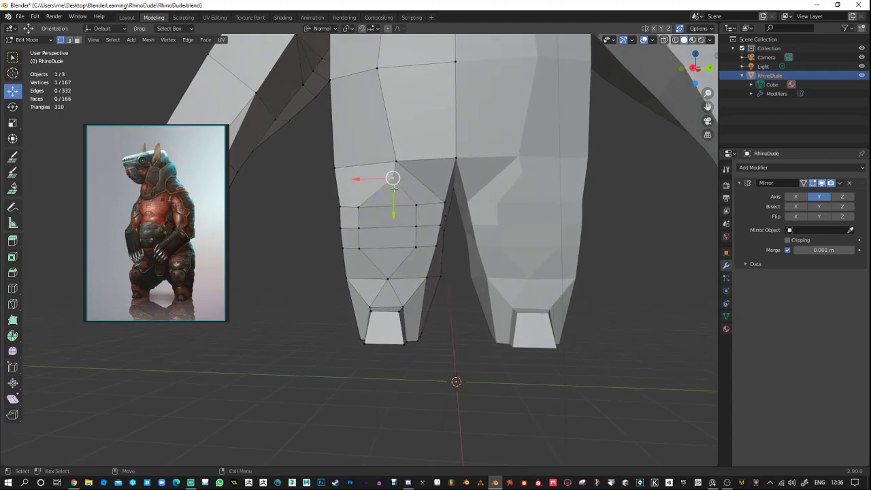
drag(396, 183, 391, 192)
click(390, 191)
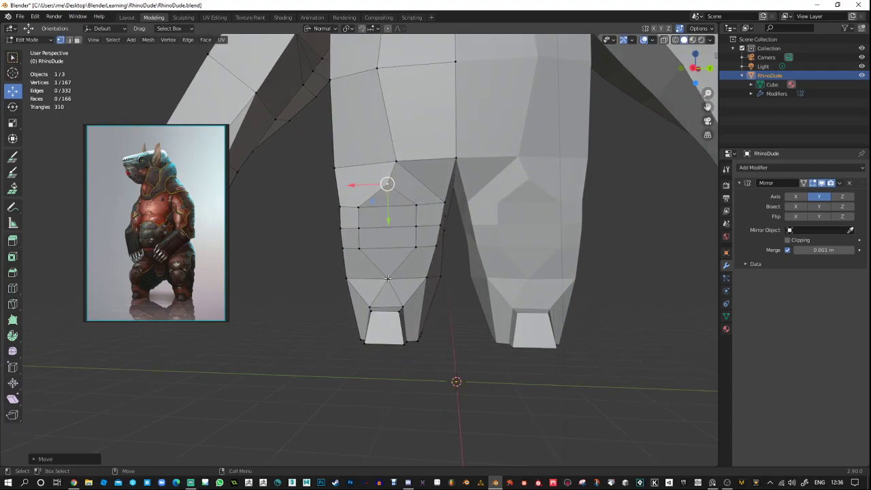
Knife an edge from the kneecap's top vertex around the outer side of the leg to its back edge.
middle_drag(385, 278, 425, 299)
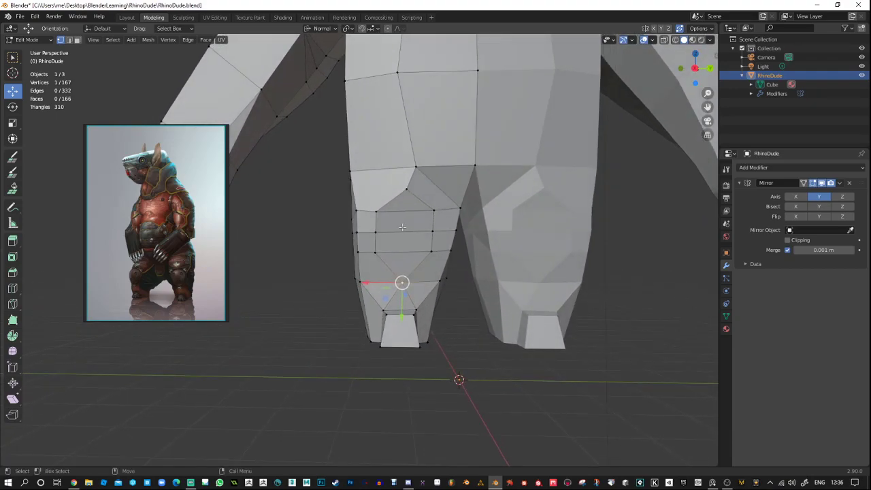
click(406, 188)
middle_drag(413, 213, 411, 229)
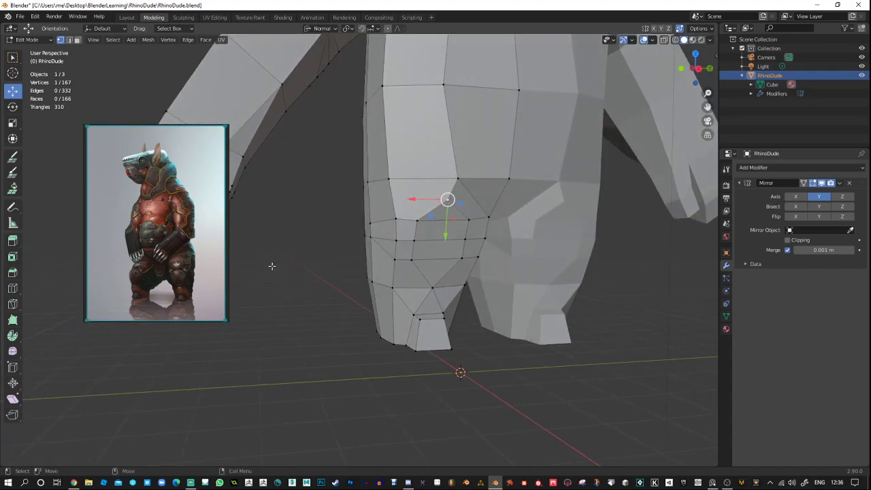
click(12, 305)
click(448, 200)
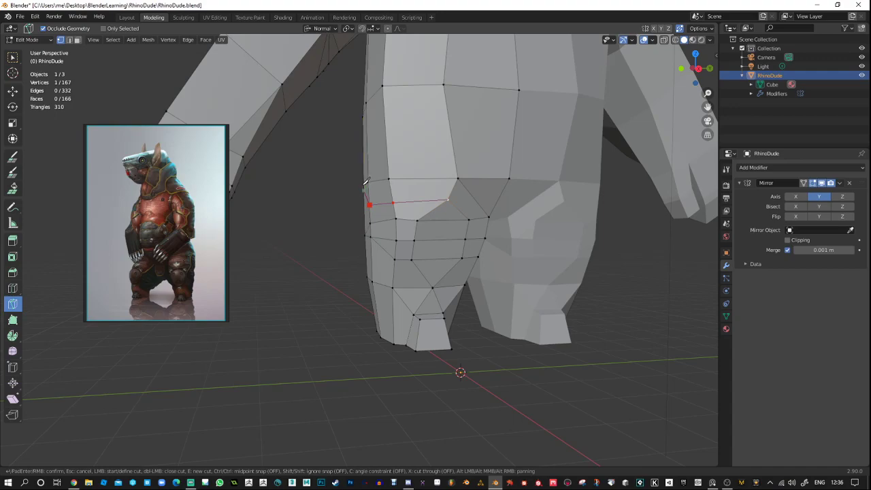
shift+middle_drag(300, 221, 325, 231)
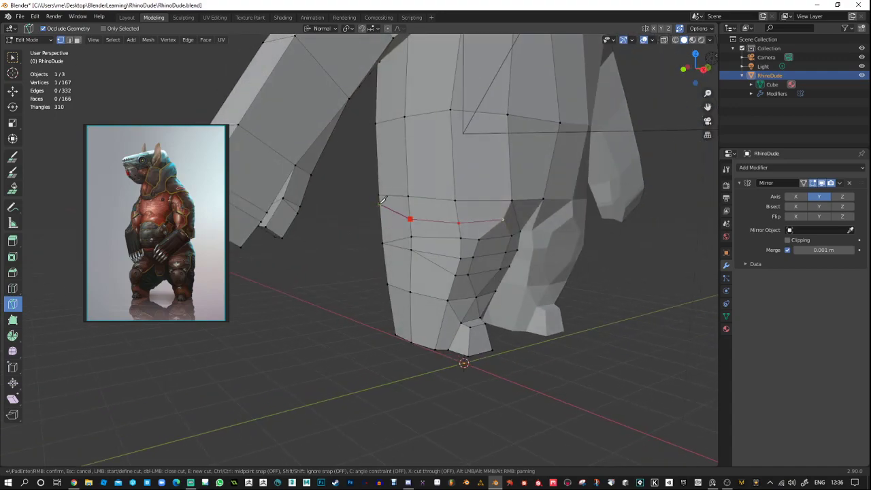
key(Return)
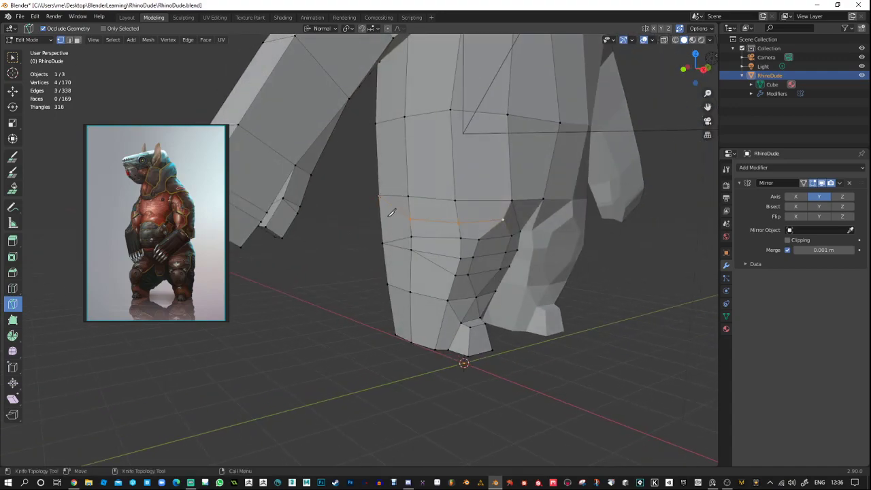
Knife an edge from the kneecap's top vertex across the inner side of the knee and up to the crotch vertex.
middle_drag(382, 271, 310, 267)
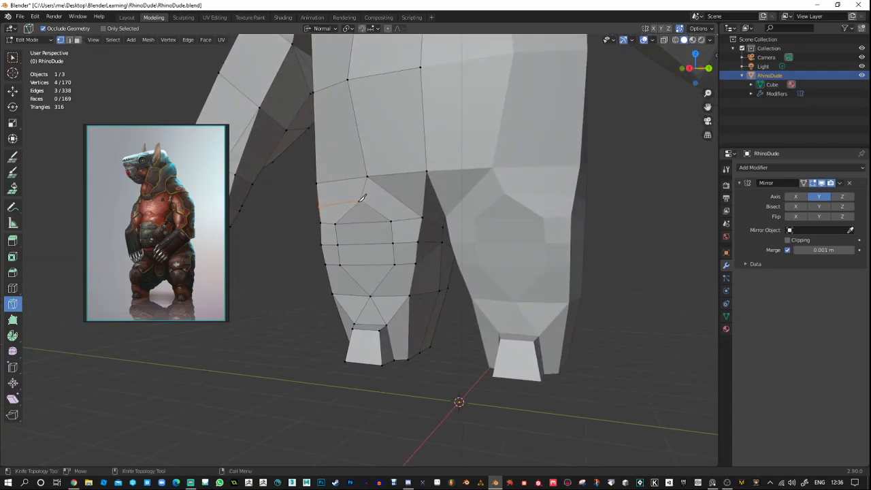
click(359, 200)
click(397, 198)
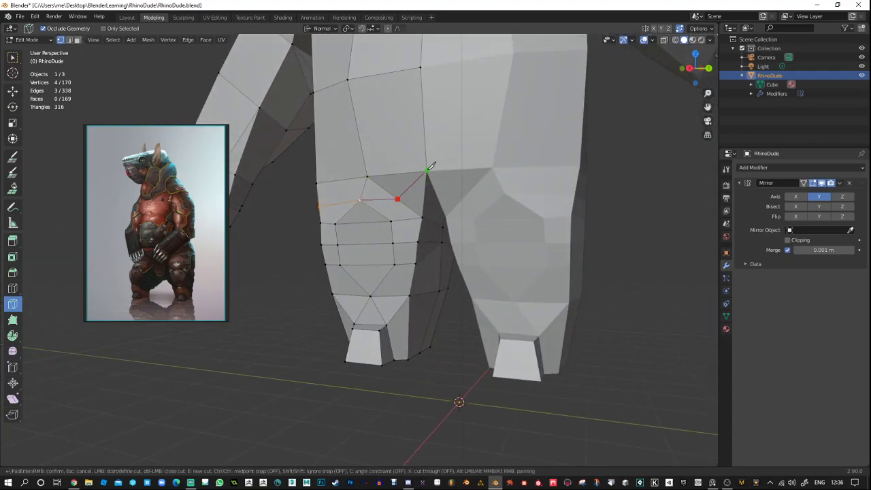
click(428, 168)
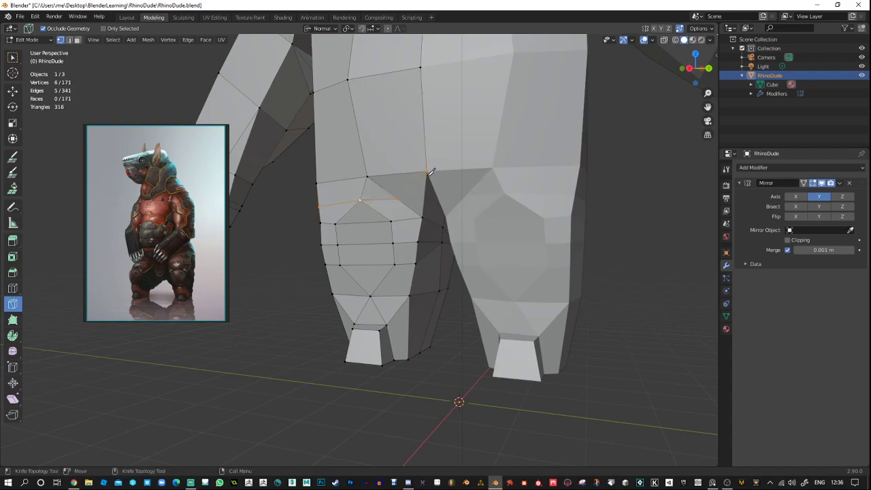
key(Return)
Knife short edges connecting the kneecap's upper inner and upper outer corners to the new loop above them.
middle_drag(401, 263, 412, 267)
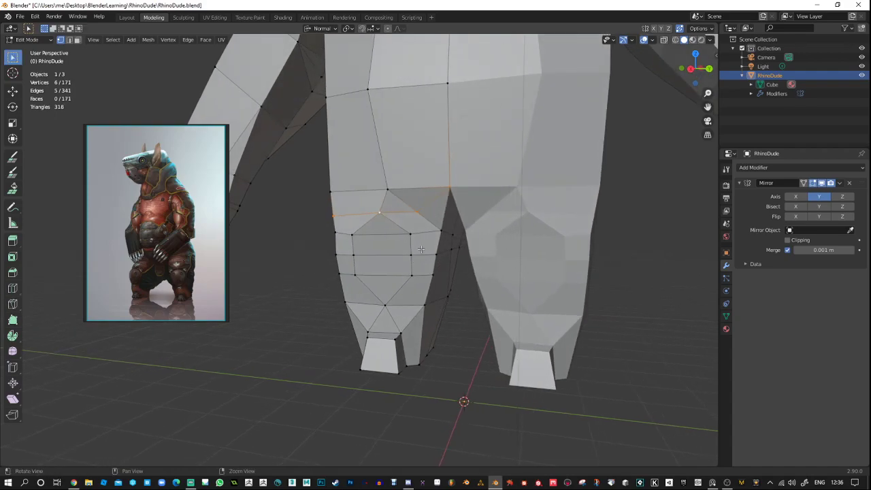
click(13, 304)
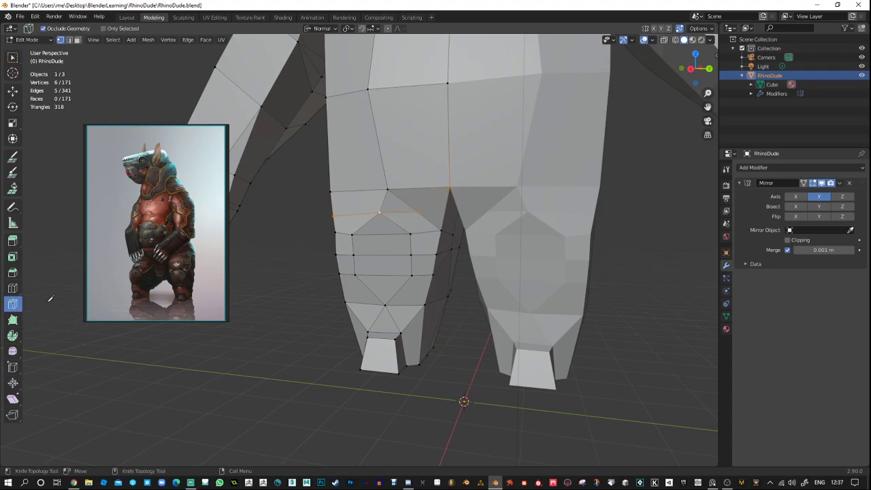
click(410, 233)
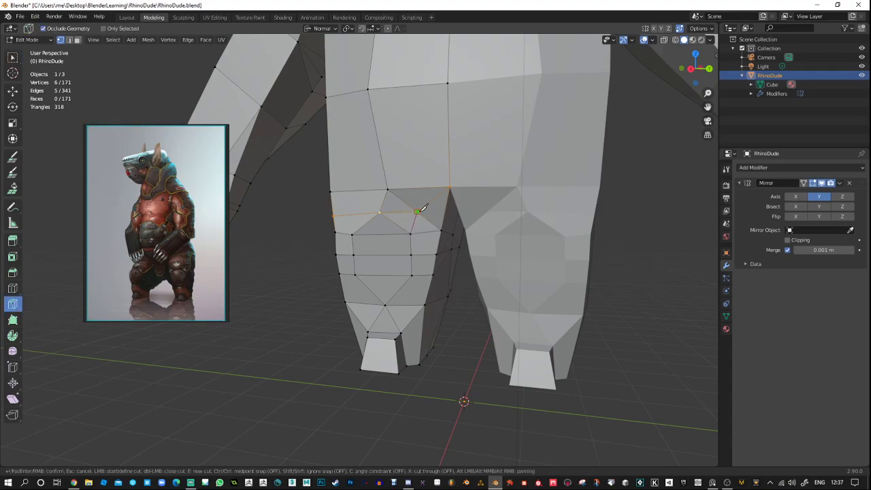
key(Return)
middle_drag(370, 230, 408, 275)
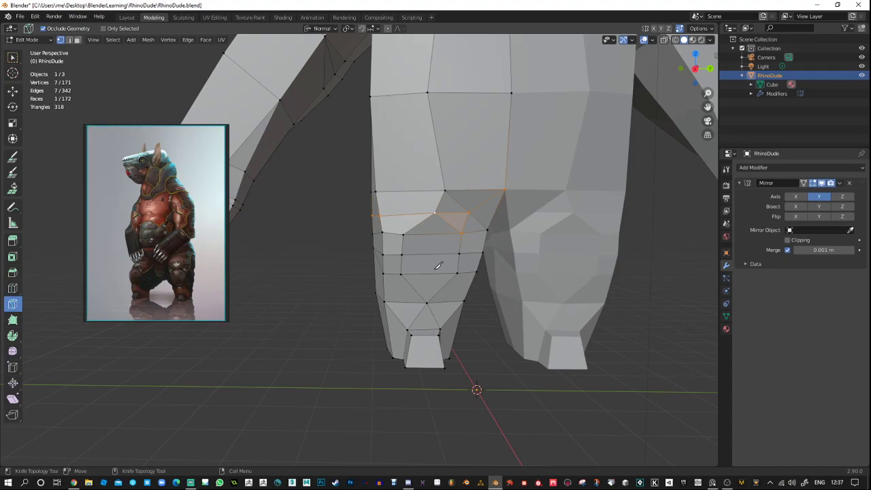
click(402, 234)
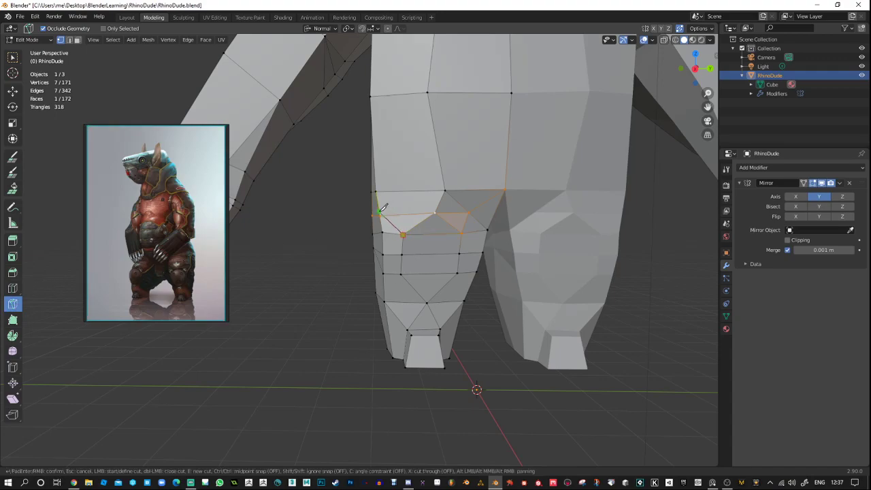
click(379, 211)
key(Return)
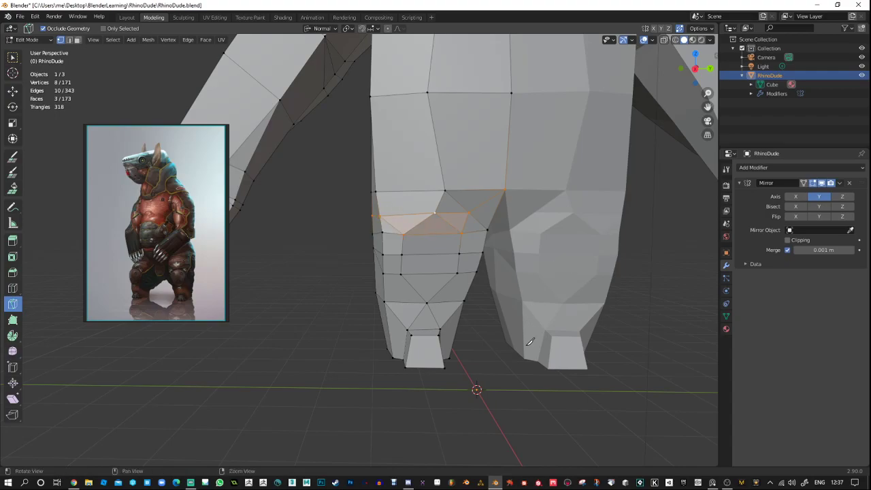
Select the horizontal edge across the middle of the kneecap and scale it slightly wider along its length.
mouse_move(529, 342)
middle_down()
mouse_move(569, 373)
mouse_move(587, 356)
mouse_move(518, 345)
mouse_move(517, 317)
mouse_move(569, 350)
mouse_move(532, 344)
middle_up()
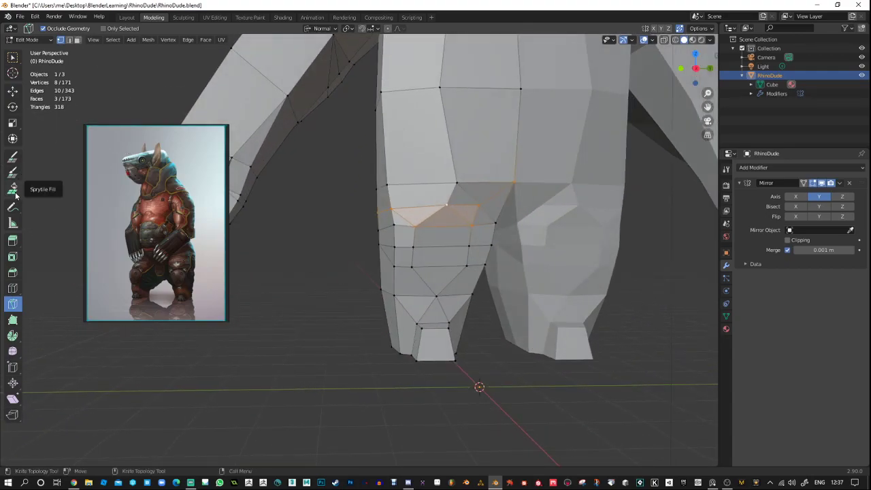
click(413, 247)
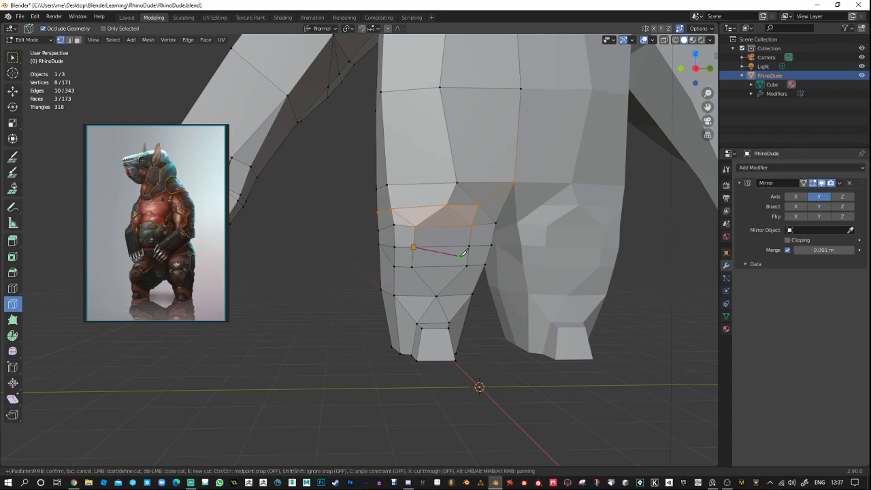
key(Escape)
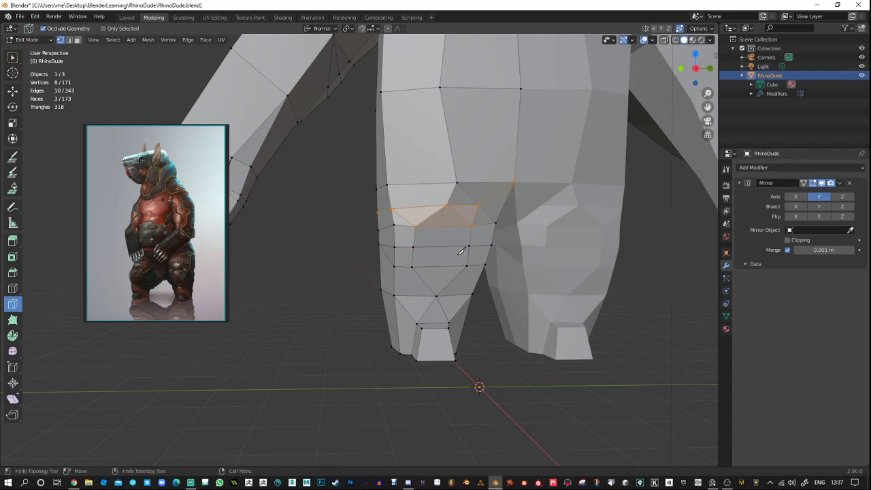
key(w)
click(413, 247)
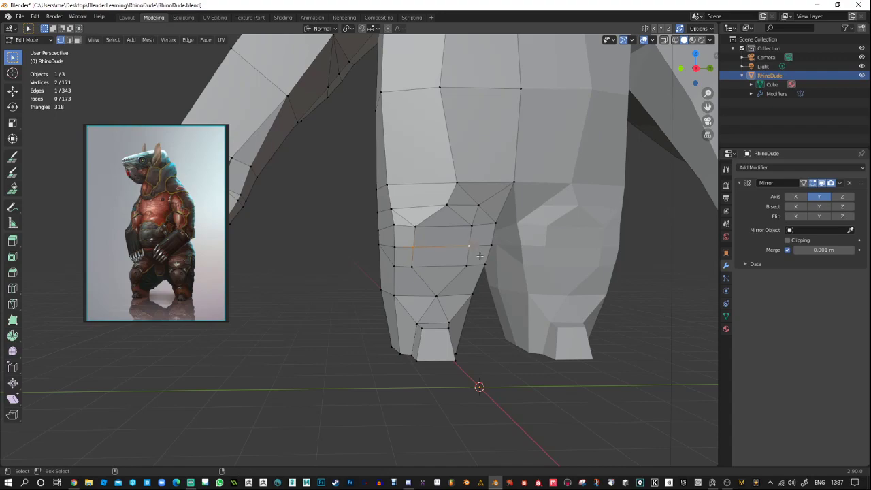
alt+drag(484, 305, 469, 307)
key(e)
key(r)
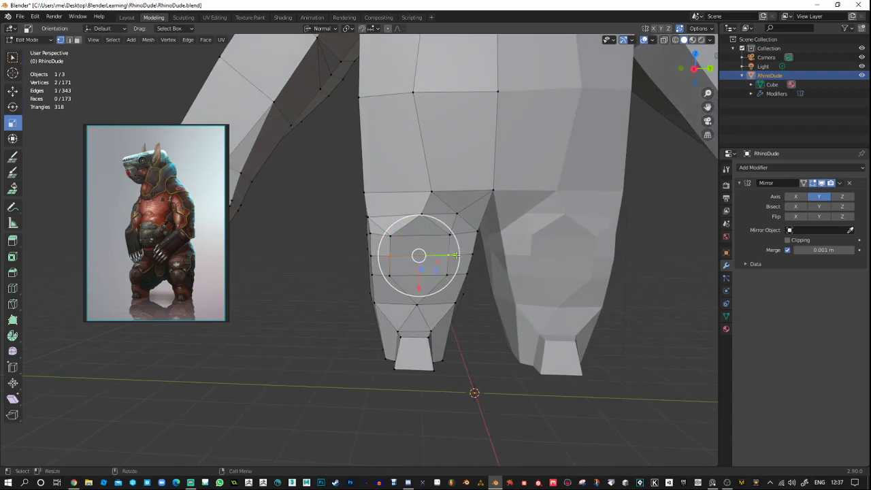
drag(454, 255, 467, 254)
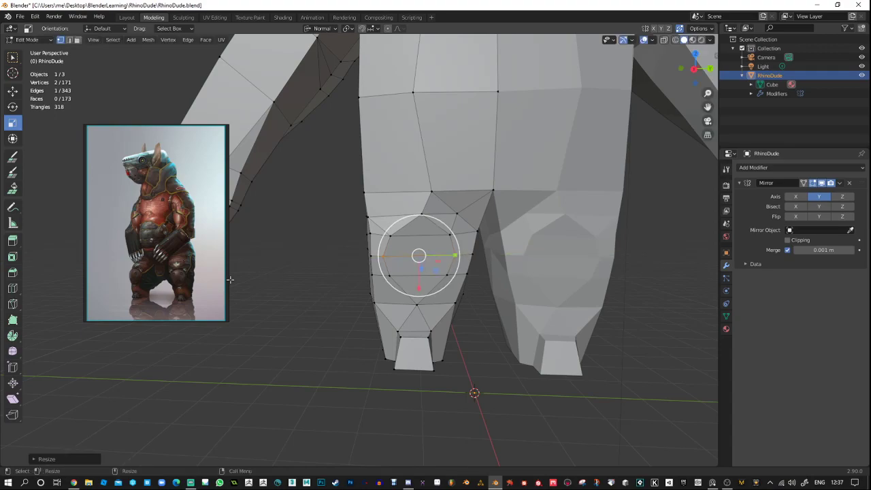
Select the four faces that form the kneecap.
click(103, 114)
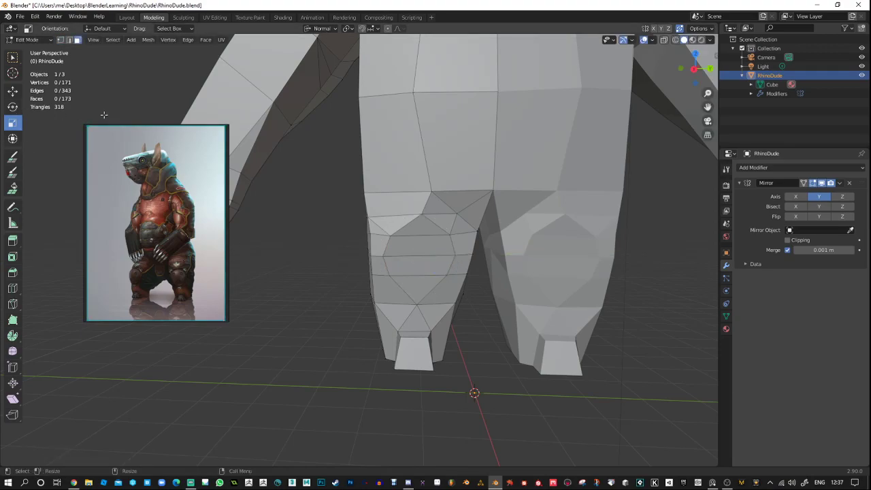
click(429, 224)
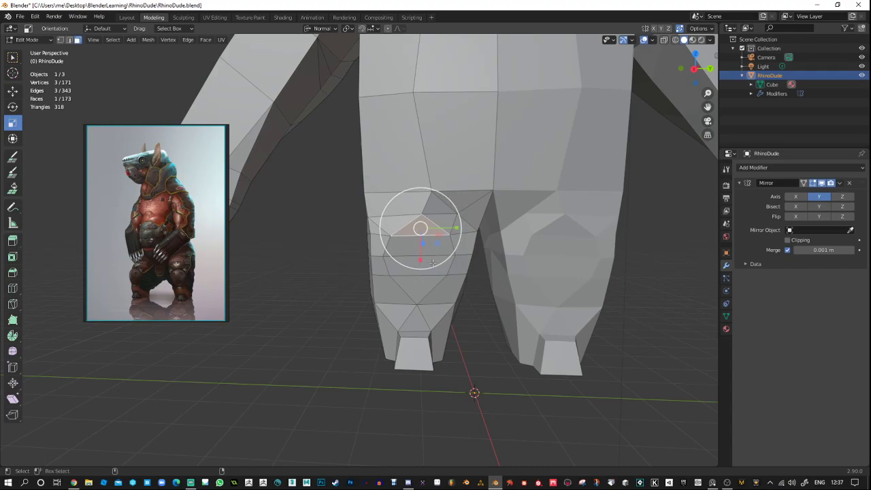
shift+click(435, 245)
shift+click(428, 265)
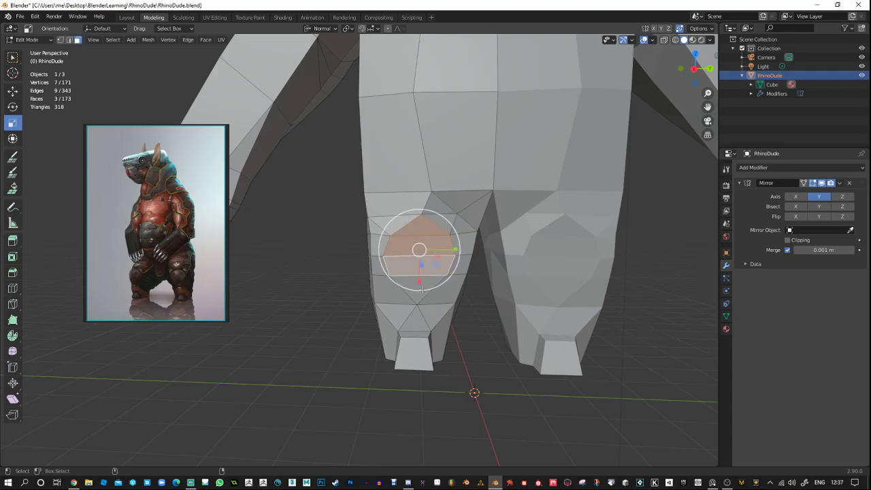
shift+click(419, 291)
key(w)
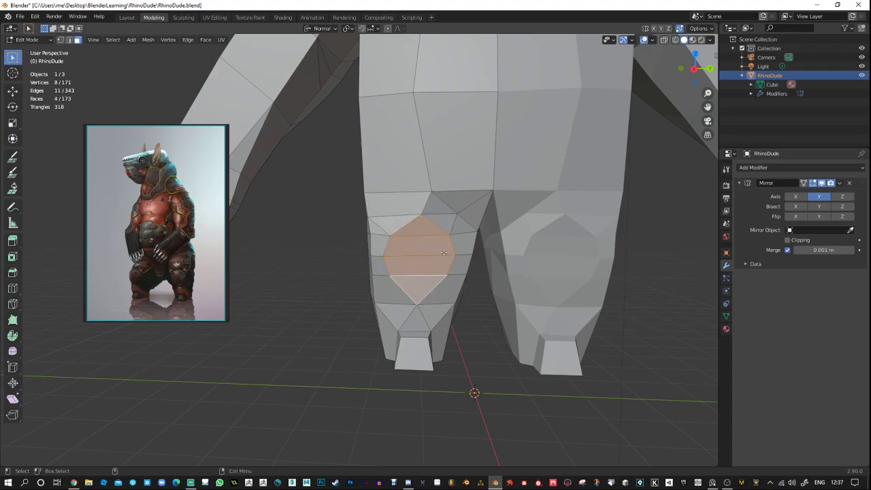
middle_drag(443, 252, 438, 229)
Try to bevel the kneecap's top and bottom vertices with one segment.
key(1)
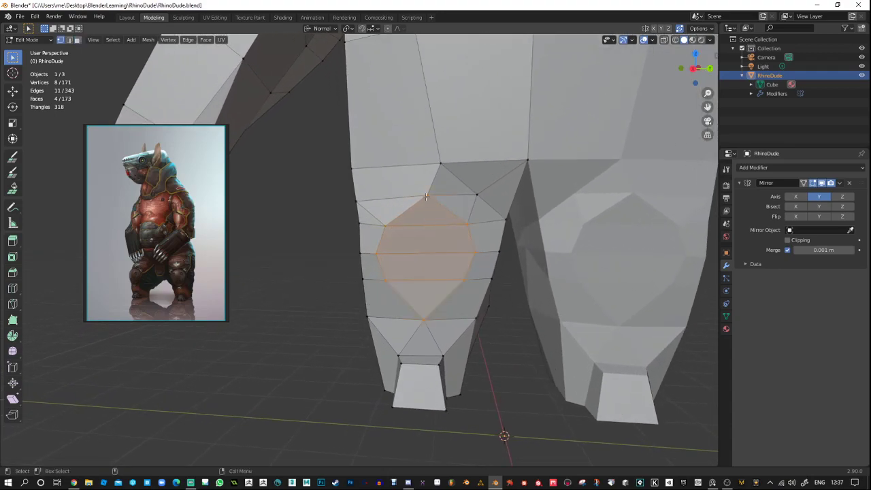
click(426, 196)
shift+click(421, 319)
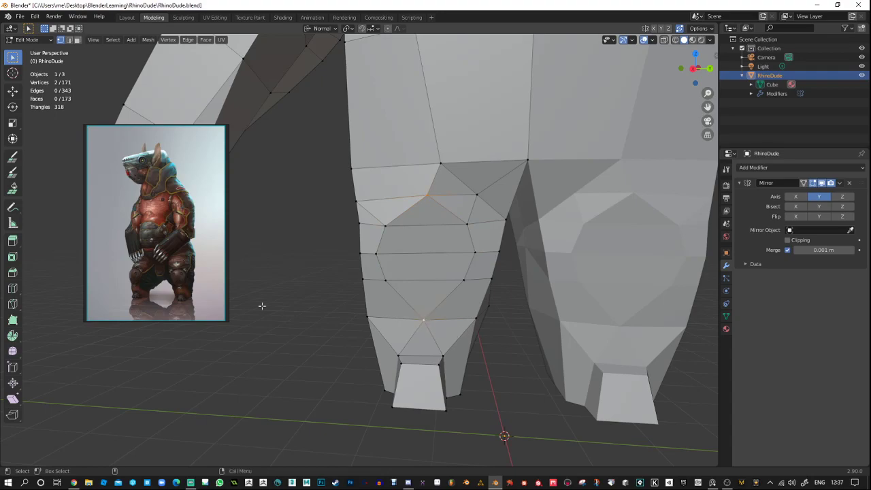
click(13, 272)
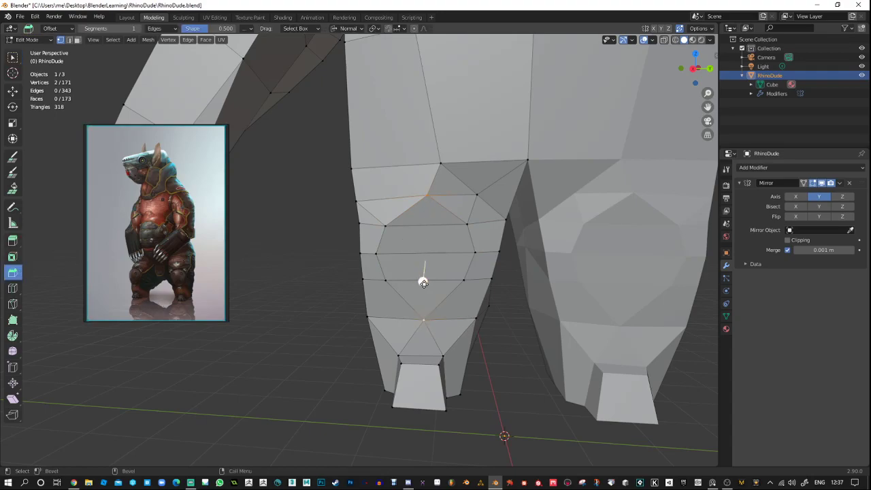
drag(422, 281, 433, 248)
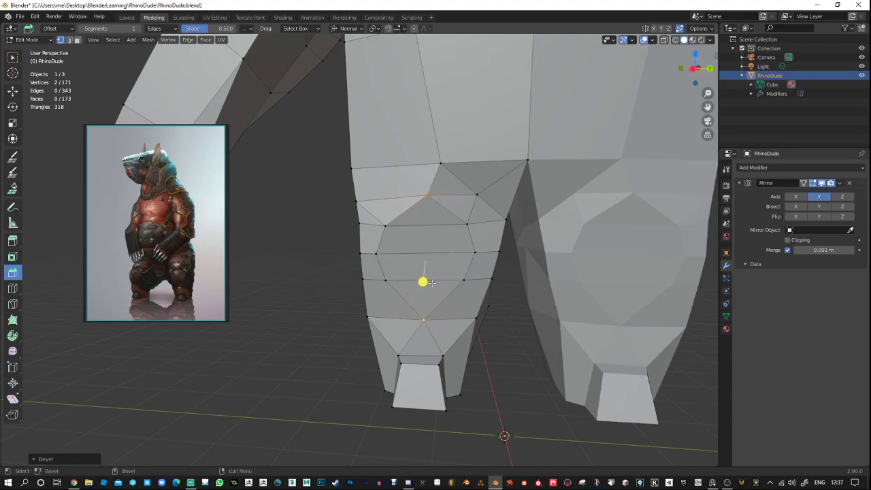
drag(428, 282, 421, 247)
key(ctrl+z)
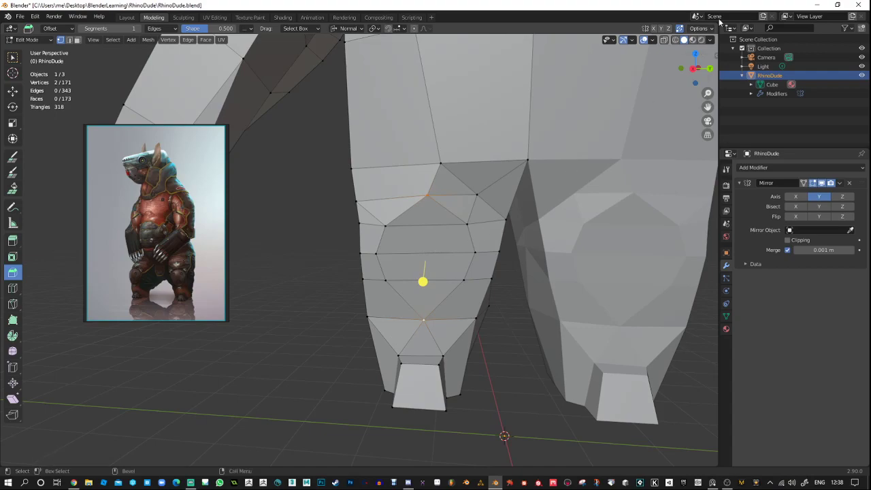
click(706, 28)
drag(423, 281, 466, 278)
key(ctrl+z)
click(427, 195)
mouse_move(423, 201)
mouse_down()
mouse_move(398, 223)
mouse_move(507, 212)
mouse_move(420, 201)
mouse_move(428, 204)
mouse_up()
key(w)
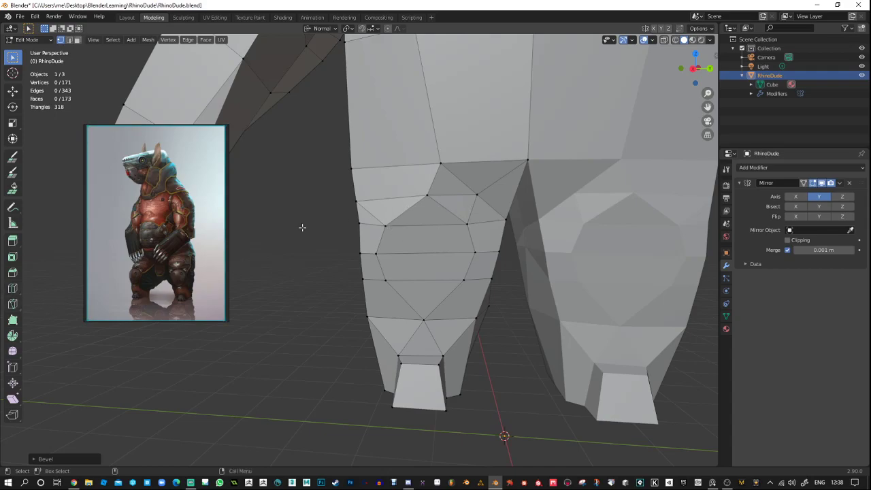
Knife a horizontal cut just below the kneecap's top vertex and continue it to the neighbouring vertex on the inner side.
click(12, 304)
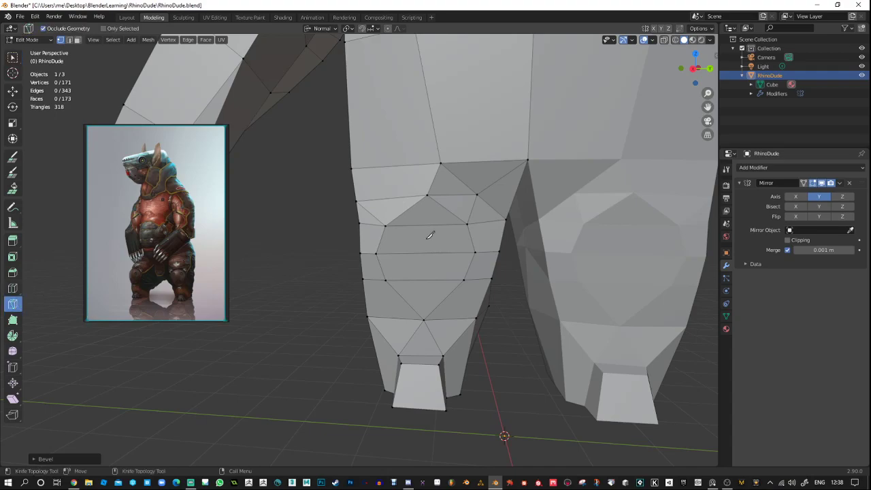
click(406, 210)
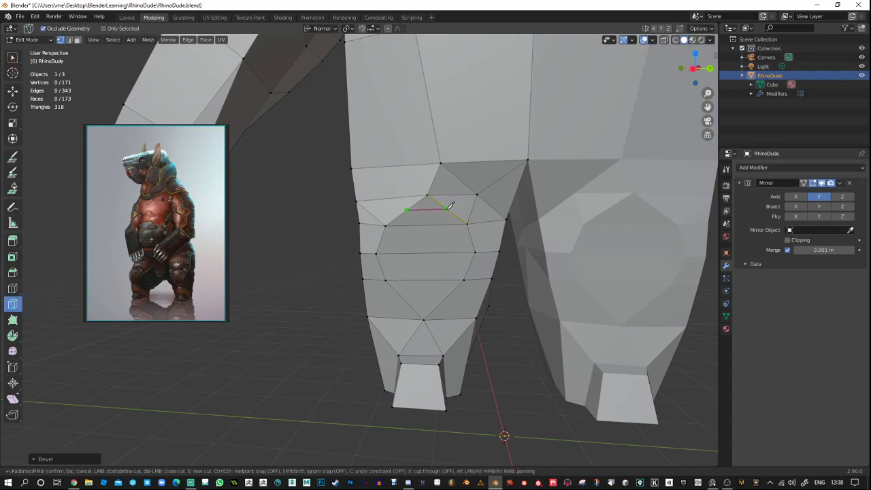
click(446, 208)
click(477, 196)
key(Return)
Knife from the top cut's outer end up to the leg's outer edge, and connect that line's midpoint to the kneecap's upper outer corner.
click(406, 209)
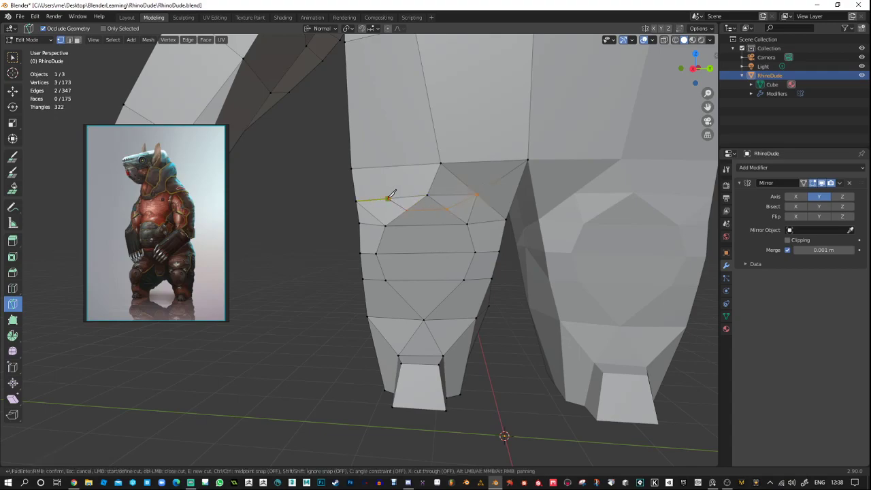
click(388, 198)
click(354, 164)
key(Return)
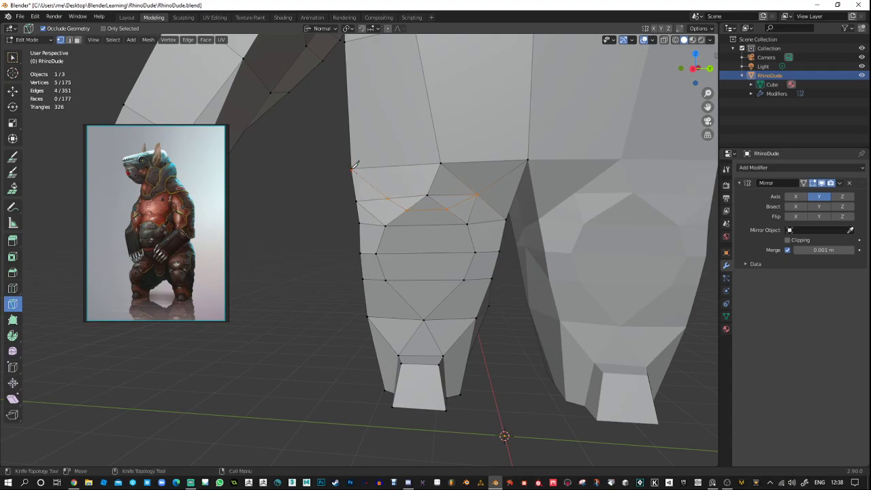
key(F2)
click(388, 198)
click(386, 224)
key(Return)
Knife a horizontal cut just above the kneecap's bottom vertex and extend it to the vertices on both sides of the shin.
click(410, 303)
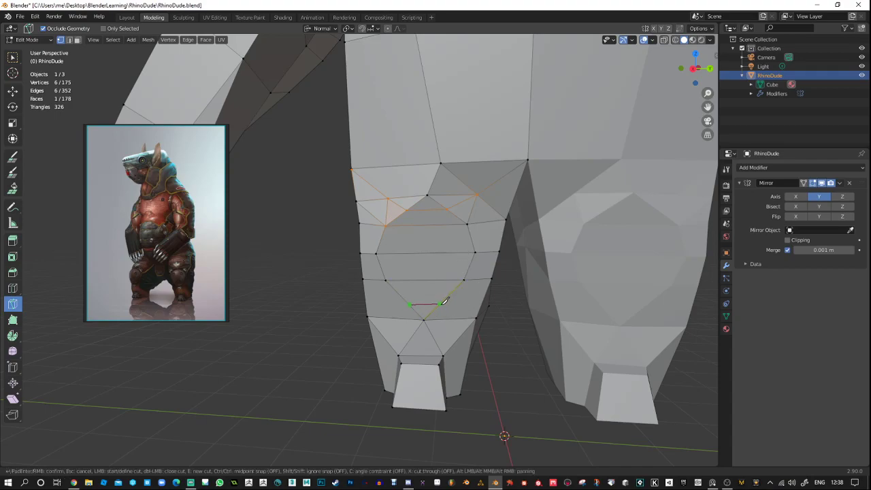
click(439, 305)
click(476, 316)
key(Return)
click(410, 304)
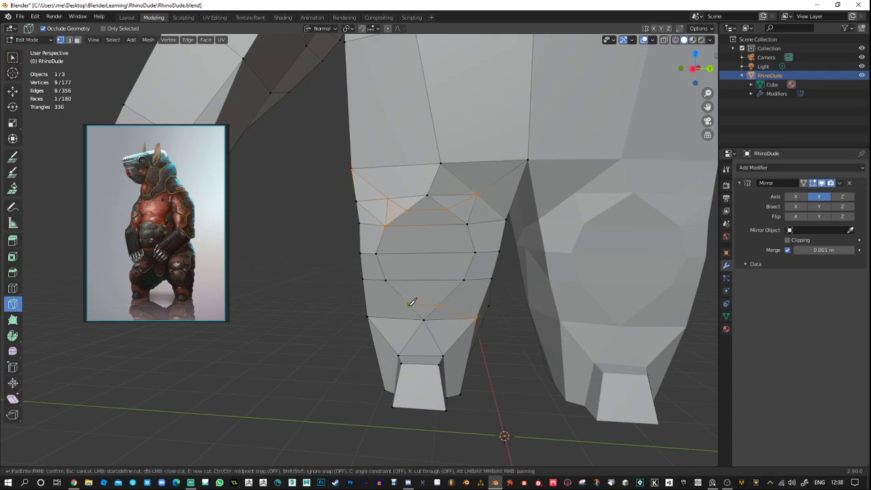
click(368, 314)
key(Return)
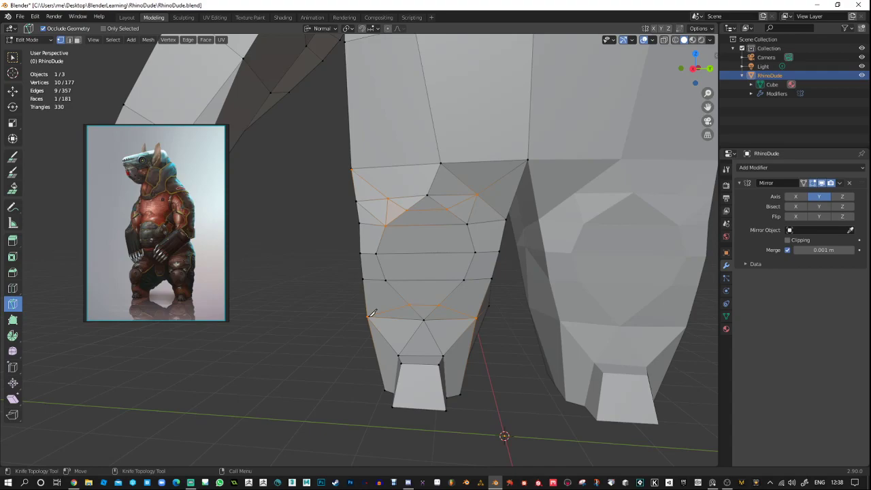
Knife from both ends of the horizontal cut at the kneecap's bottom down to the shin's two lower corners above the foot.
click(406, 317)
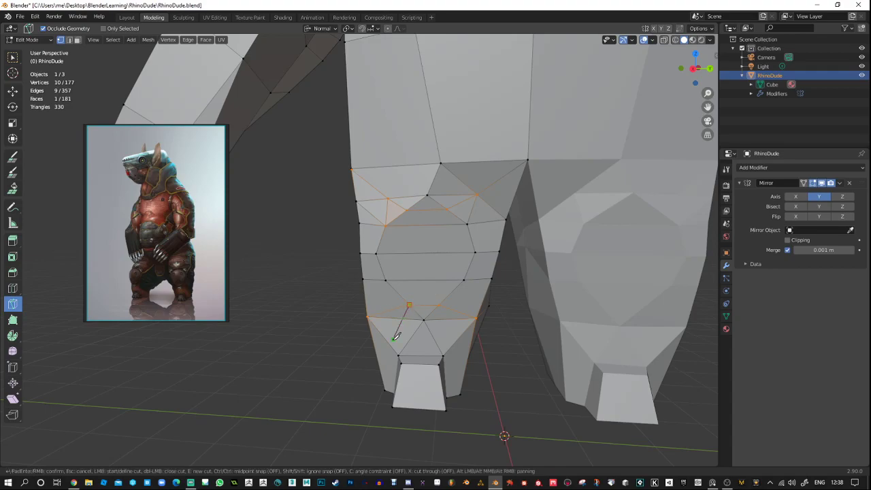
click(400, 353)
key(Return)
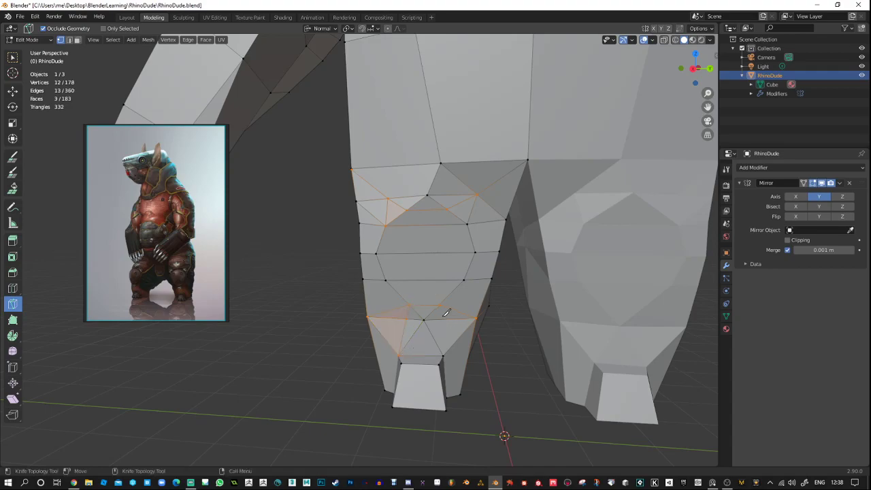
click(440, 305)
click(443, 353)
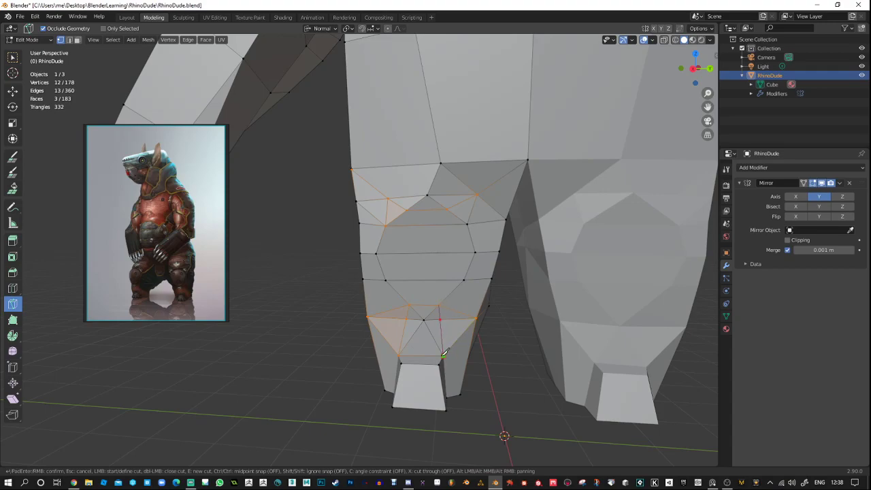
key(Return)
key(w)
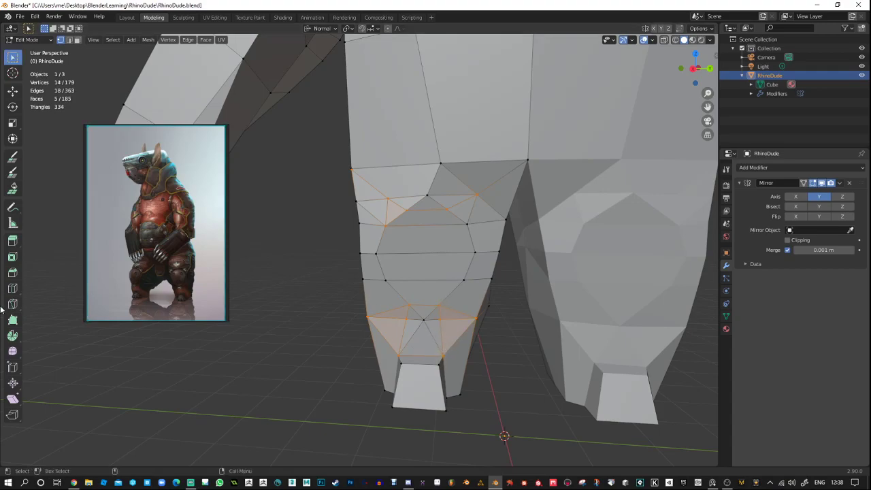
click(13, 288)
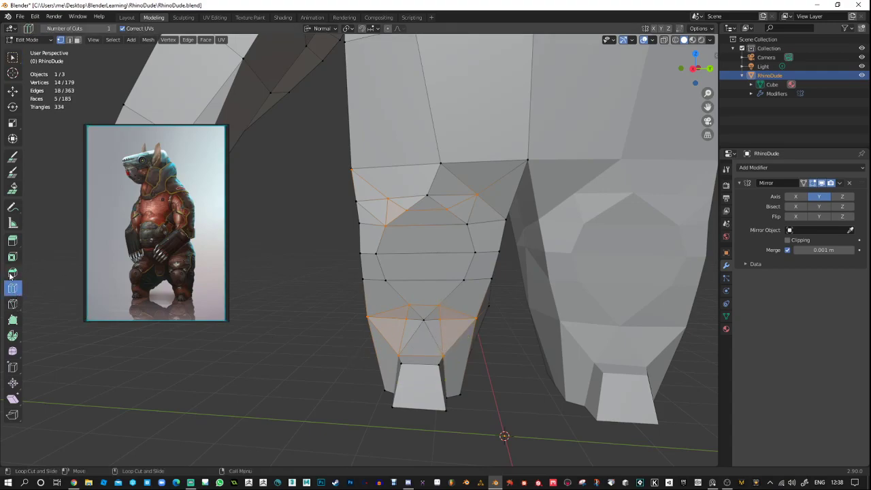
key(w)
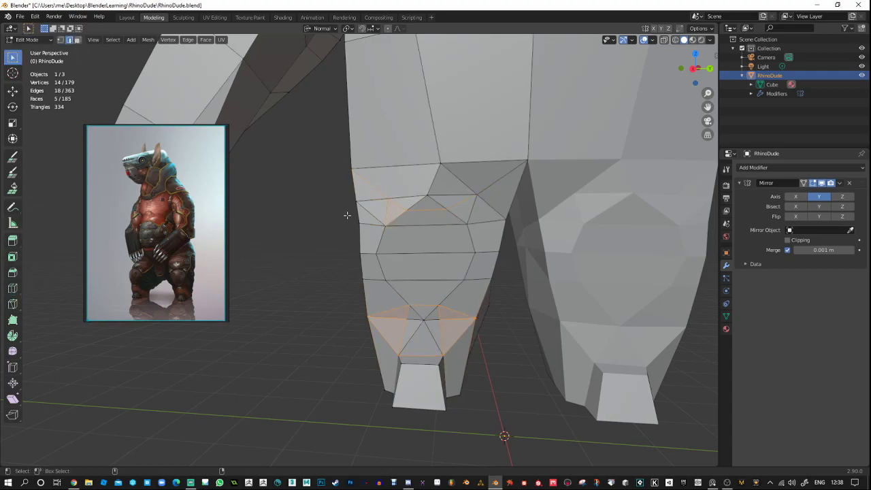
Save the file and dissolve the four edges that meet at the old vertex below the kneecap.
key(ctrl+s)
click(415, 310)
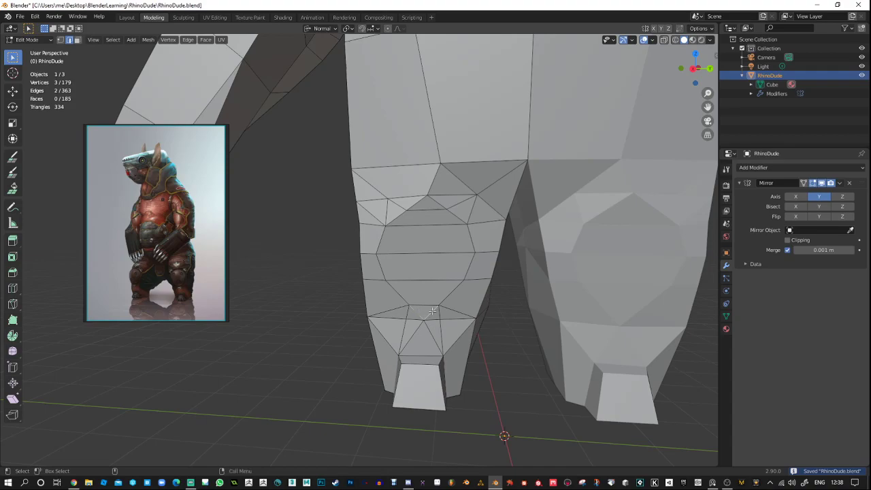
shift+click(425, 331)
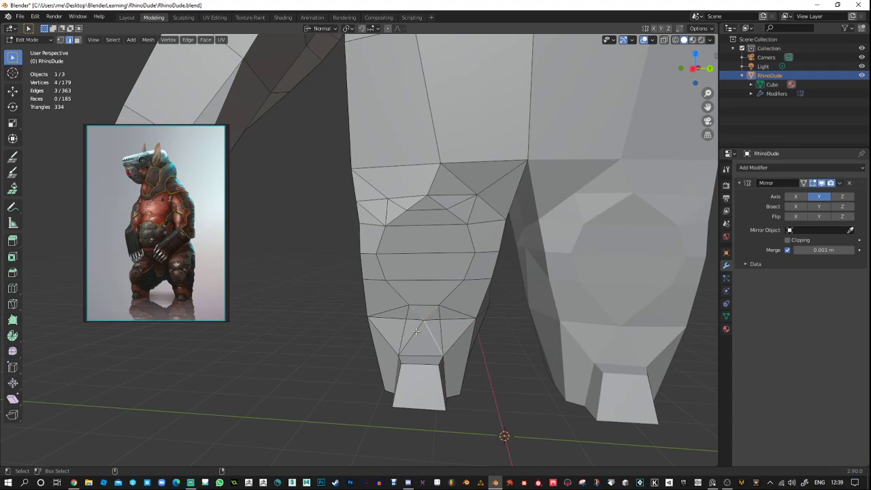
shift+click(415, 331)
right_click(416, 334)
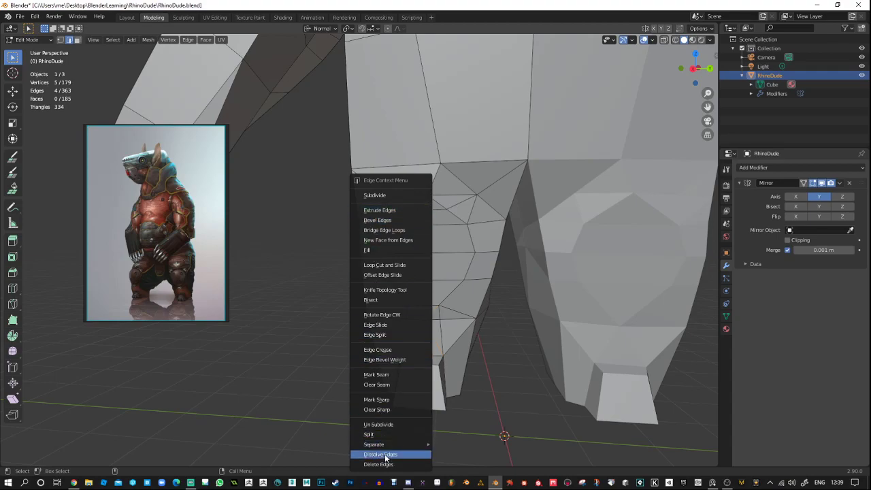
click(384, 454)
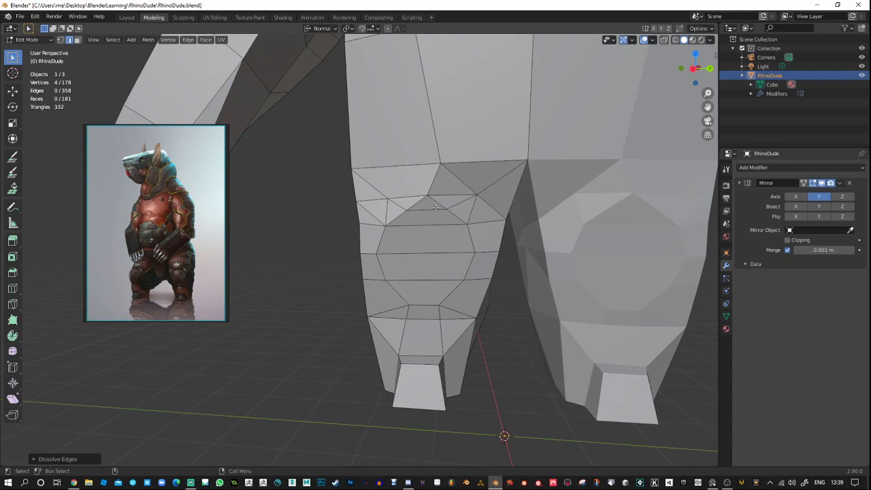
Knife from the outer vertex beside the kneecap's top up to the middle vertex of the thigh's lower edge loop.
scroll(432, 206, down, 3)
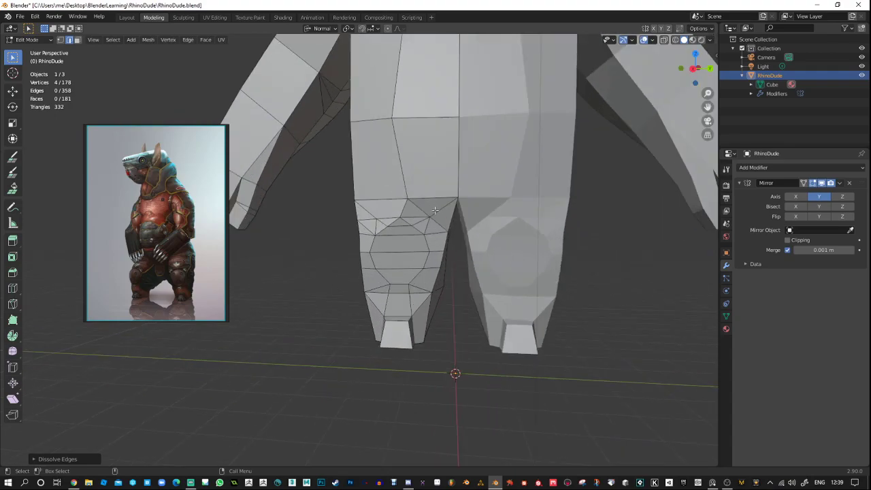
middle_drag(432, 207, 405, 269)
scroll(402, 269, up, 2)
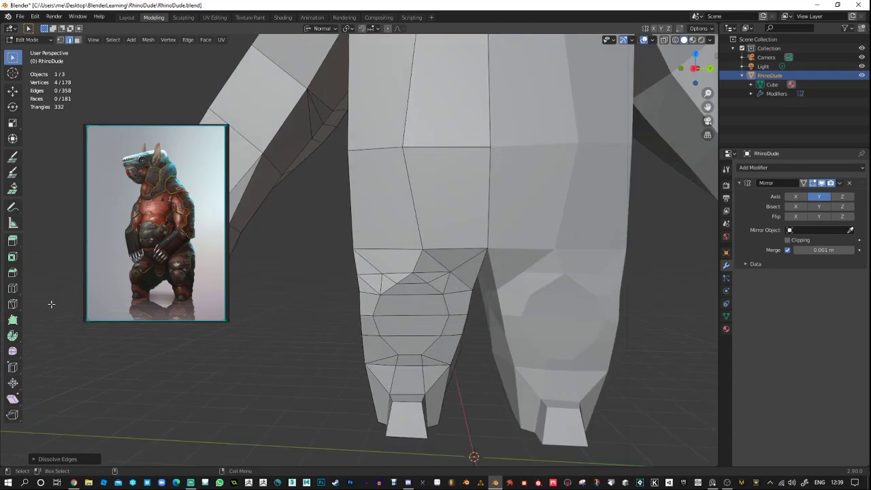
click(12, 304)
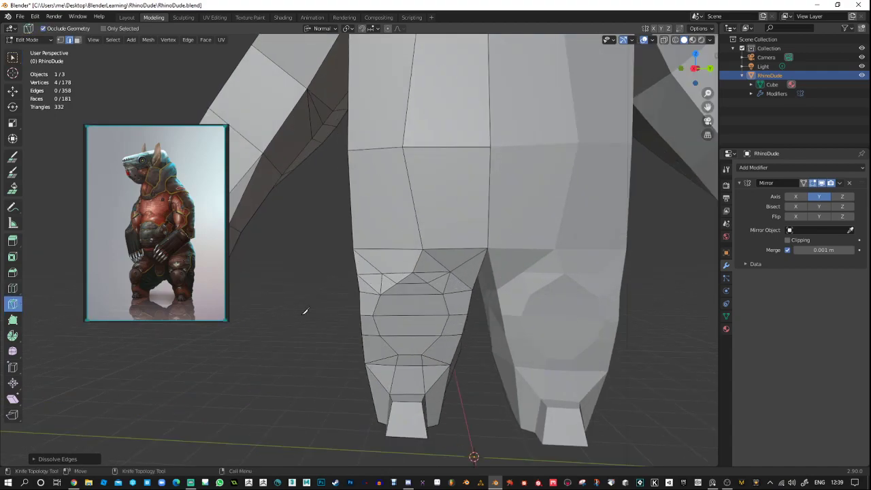
click(383, 273)
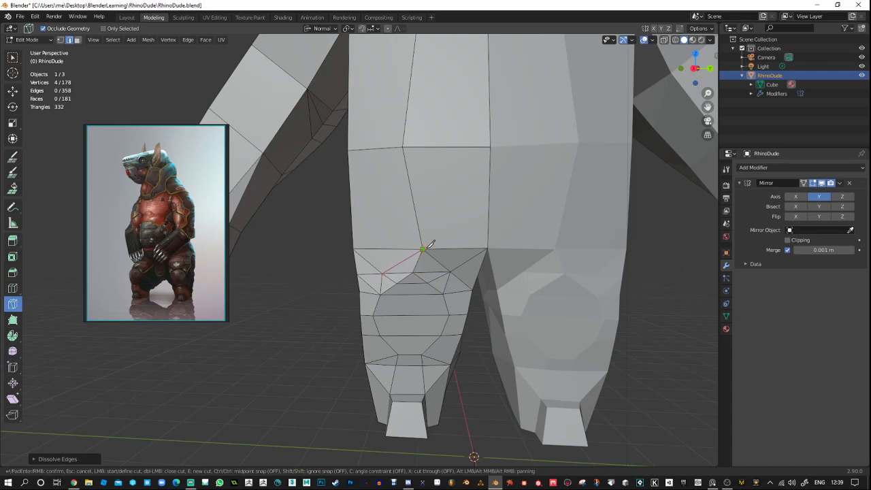
key(Return)
key(w)
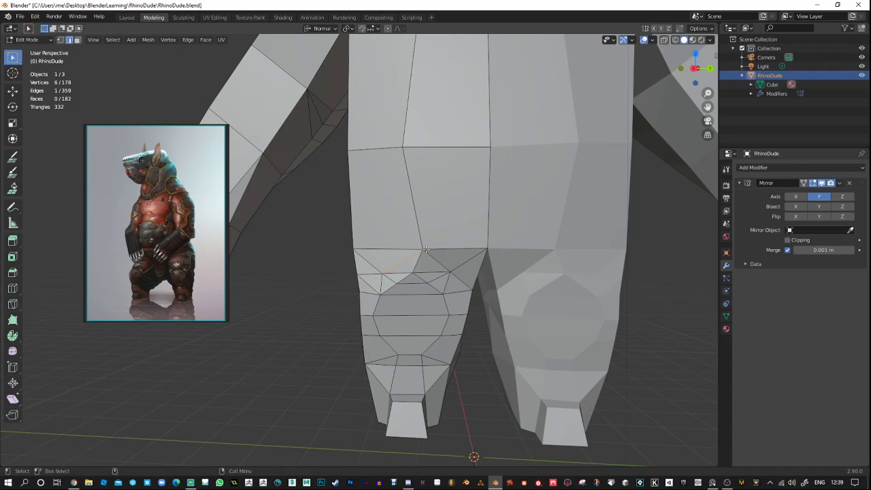
Move the middle vertex of the thigh's lower edge loop slightly towards the leg's outer side.
key(1)
click(423, 249)
key(shift+space)
key(g)
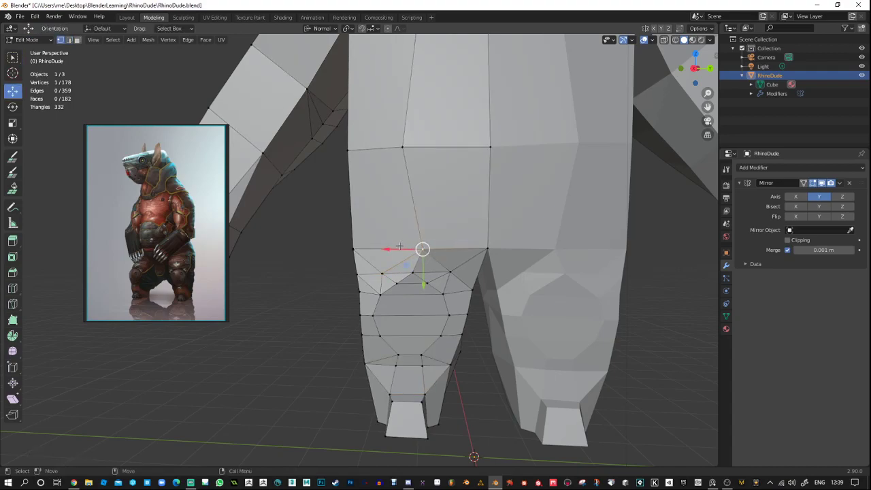
drag(393, 249, 385, 251)
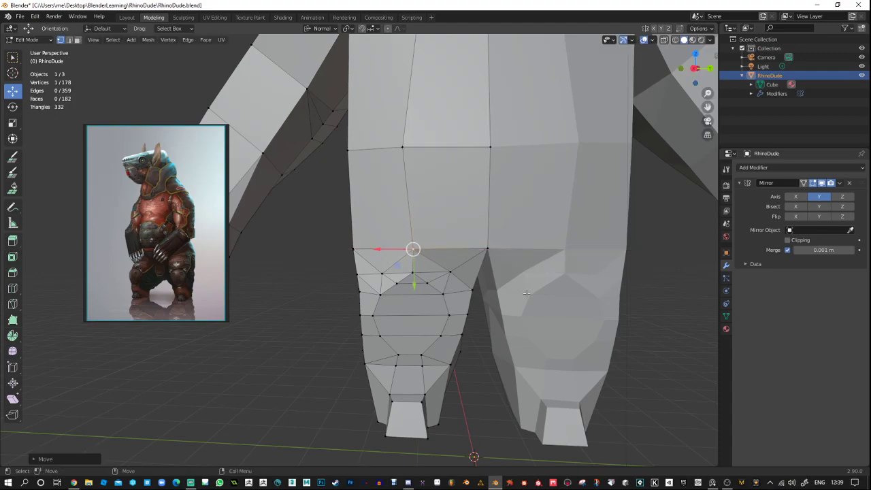
Dissolve the two short edges at the kneecap's peak and the vertical edge linking the peak to the thigh.
scroll(455, 291, up, 2)
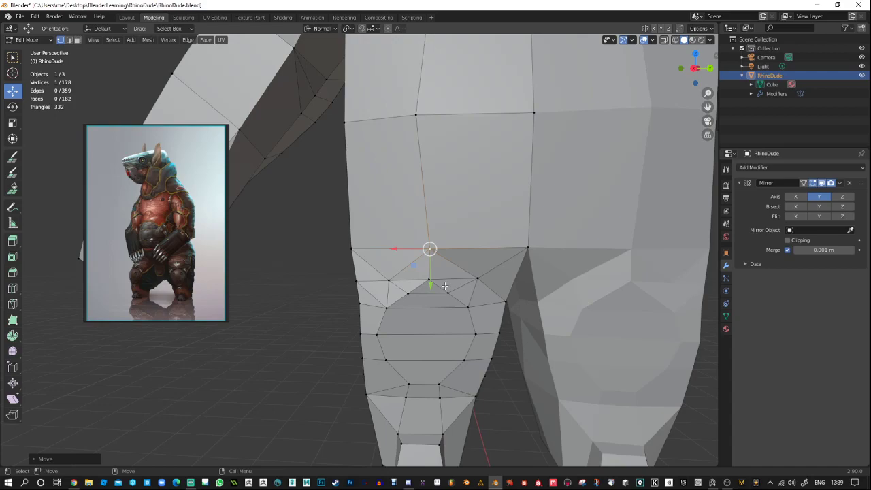
click(413, 287)
click(416, 283)
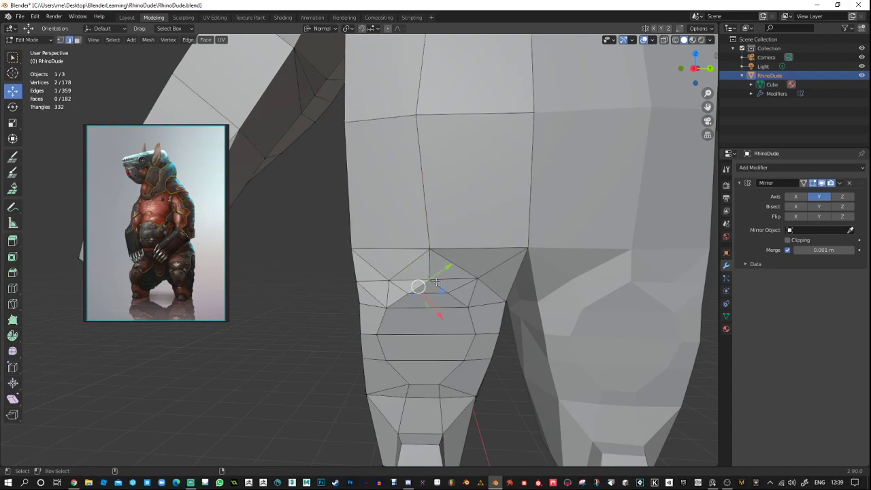
shift+click(431, 297)
shift+click(437, 285)
right_click(437, 288)
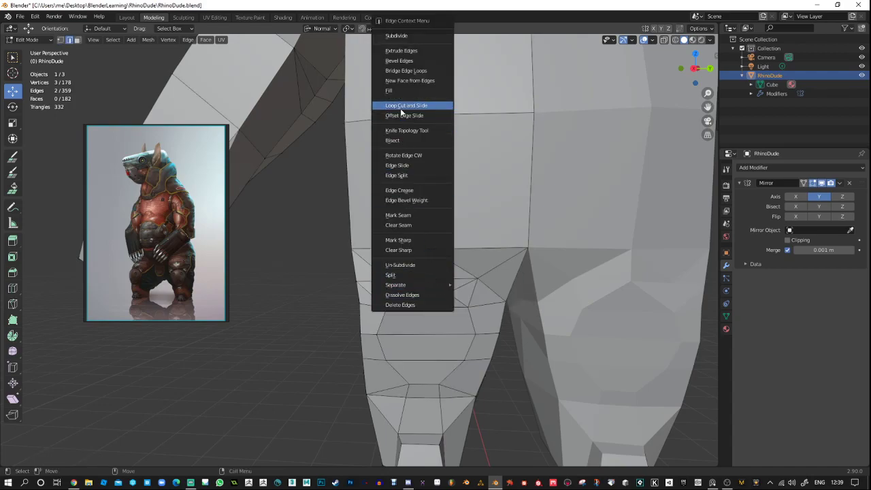
click(408, 294)
click(318, 365)
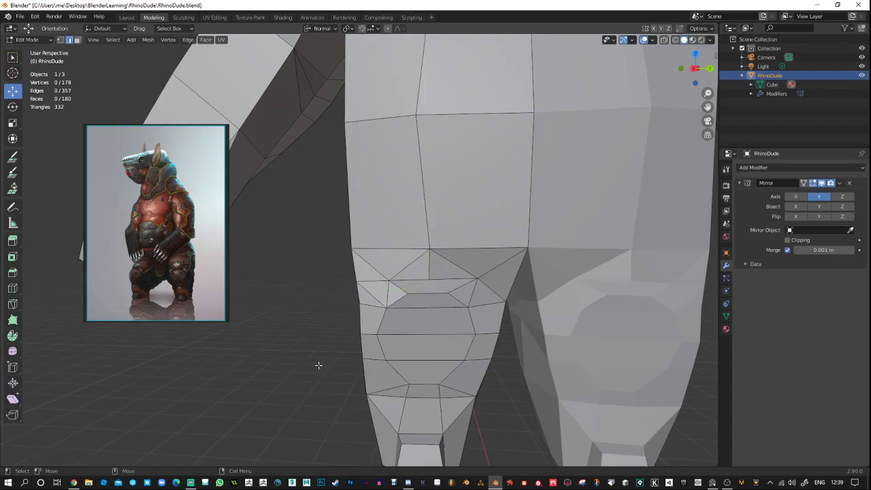
click(431, 266)
right_click(429, 264)
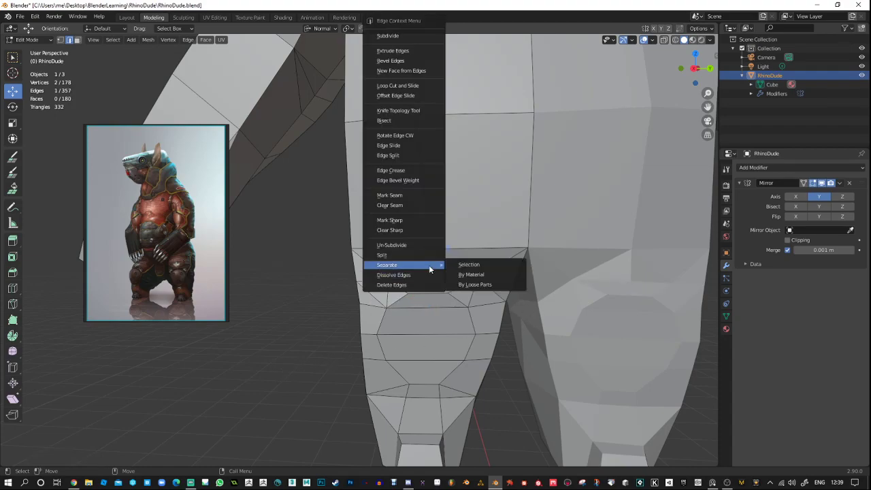
click(408, 277)
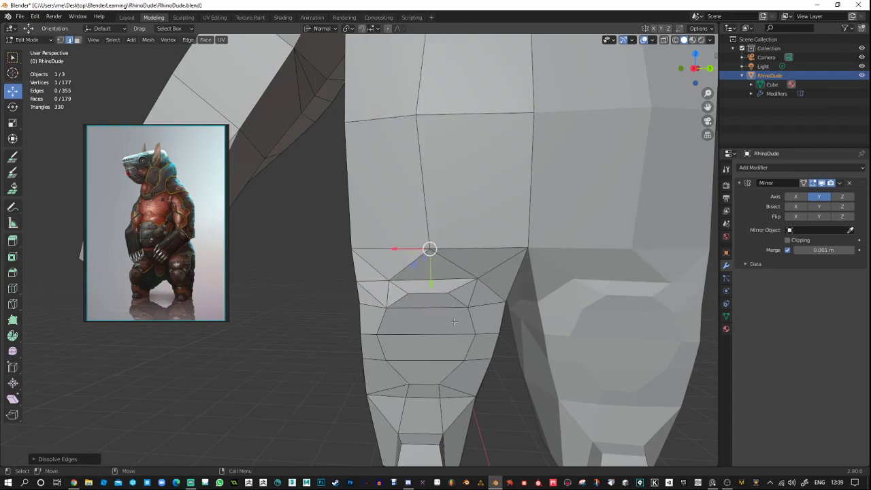
Dissolve the diagonal edge running from the leg's outer edge to the kneecap's upper outer corner.
scroll(454, 322, down, 3)
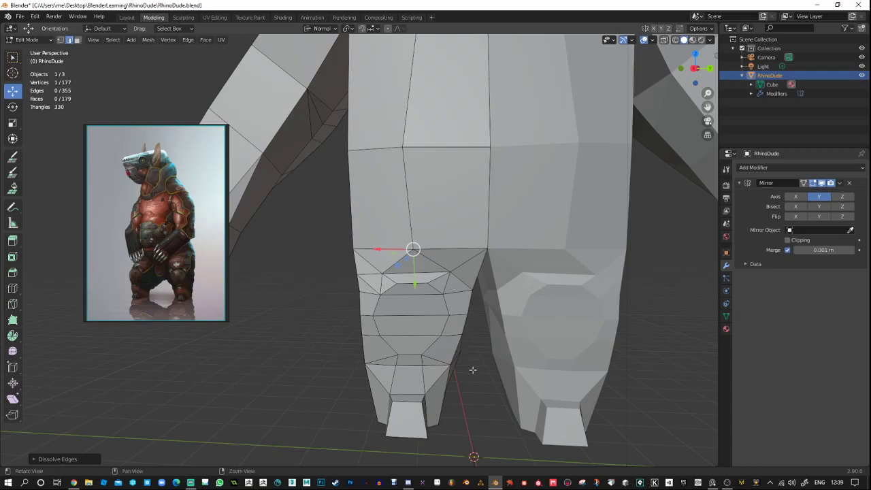
middle_drag(470, 369, 484, 352)
shift+click(439, 277)
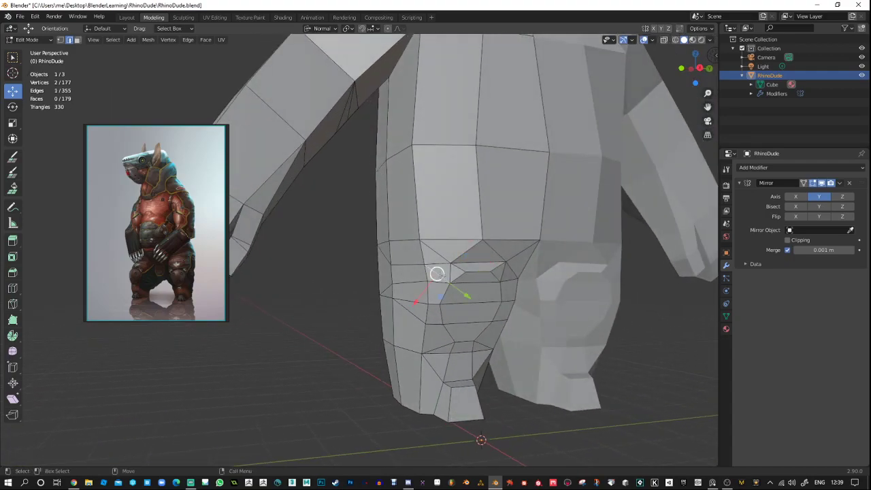
right_click(439, 279)
click(439, 277)
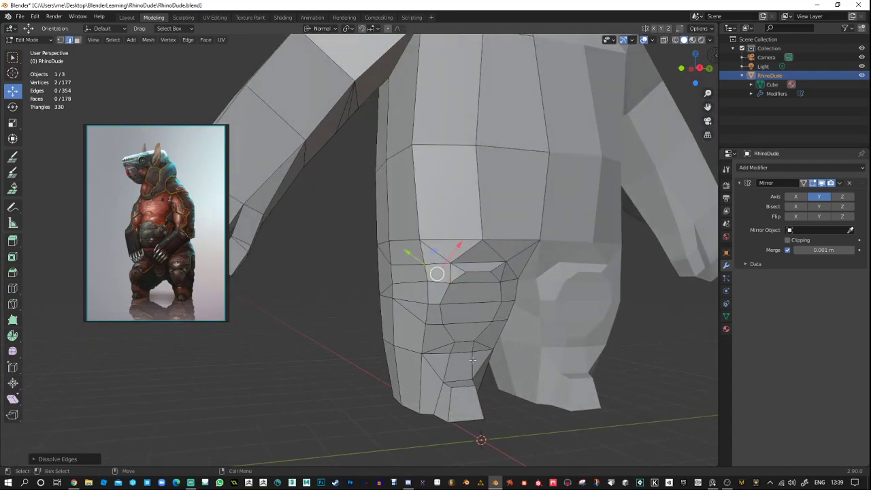
Dissolve the horizontal edge at the kneecap's top together with the four short edges connecting to its two ends.
middle_drag(527, 375, 508, 374)
click(460, 275)
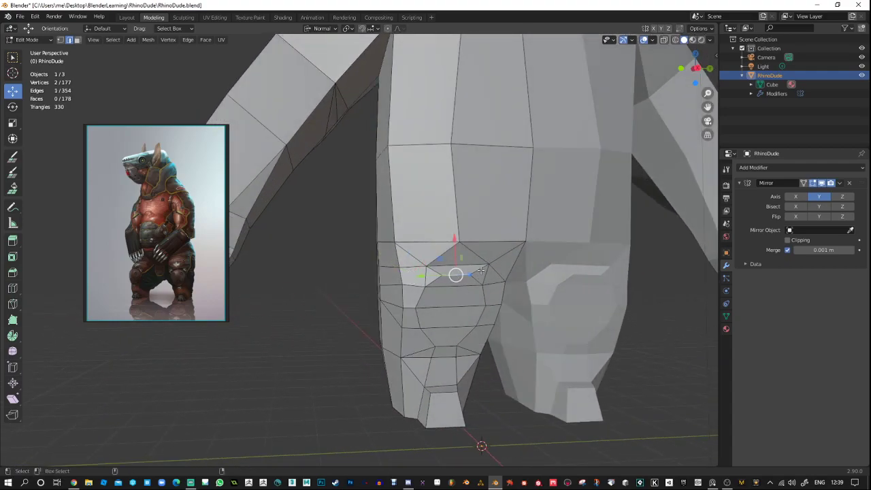
shift+click(479, 281)
shift+click(478, 281)
shift+click(434, 271)
shift+click(433, 281)
right_click(455, 276)
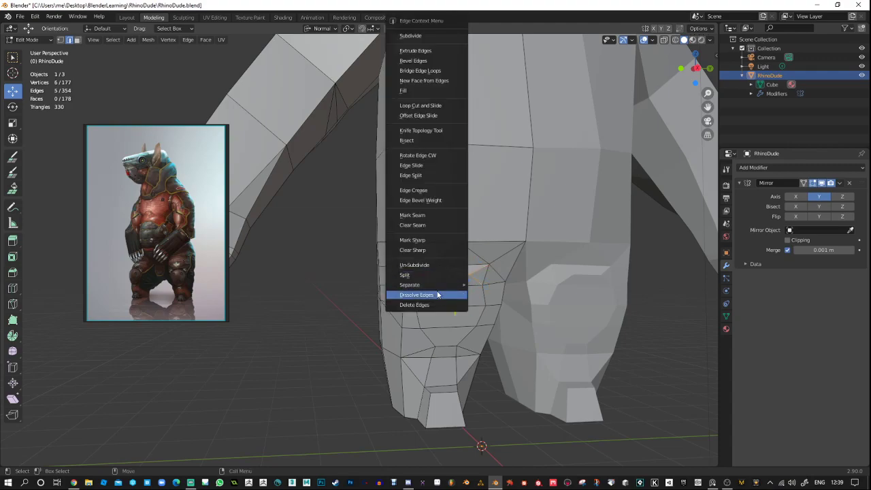
click(453, 295)
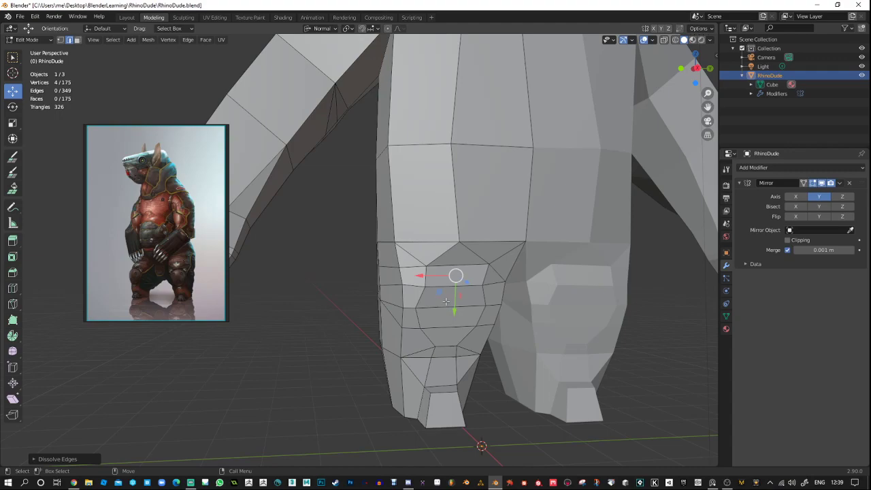
Extrude the three stacked kneecap faces slightly outward along their normal to form a raised plate.
click(445, 301)
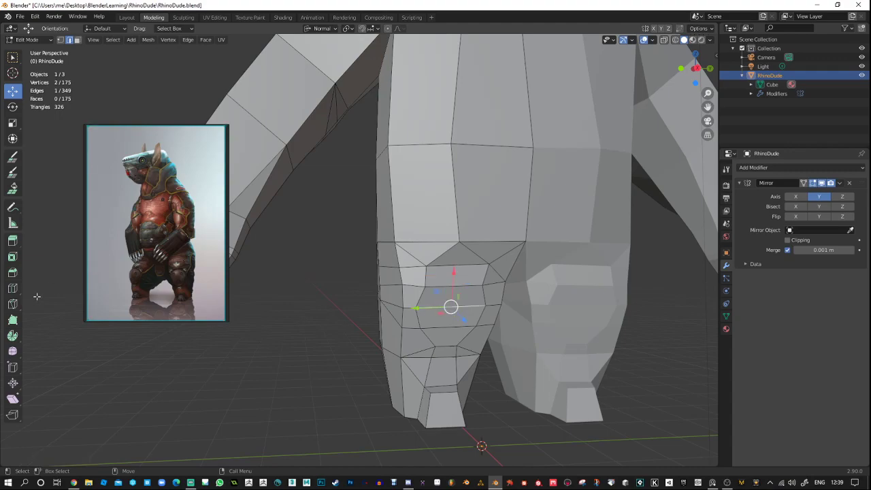
key(3)
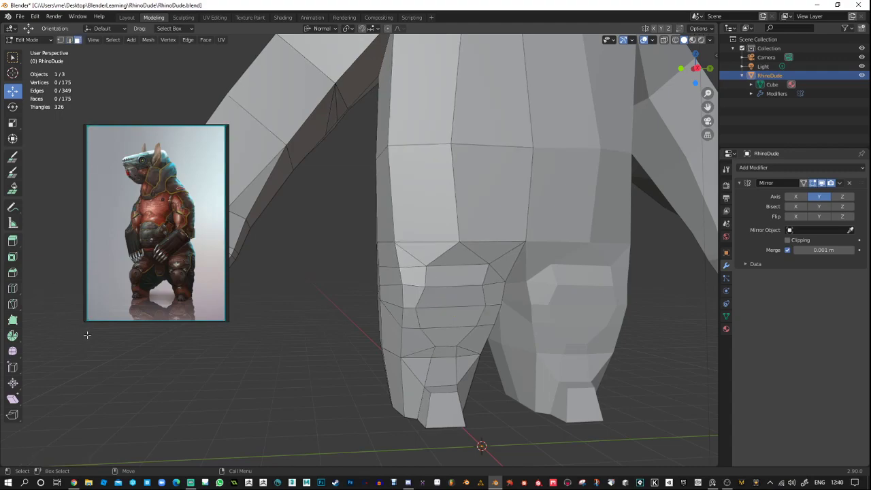
click(441, 301)
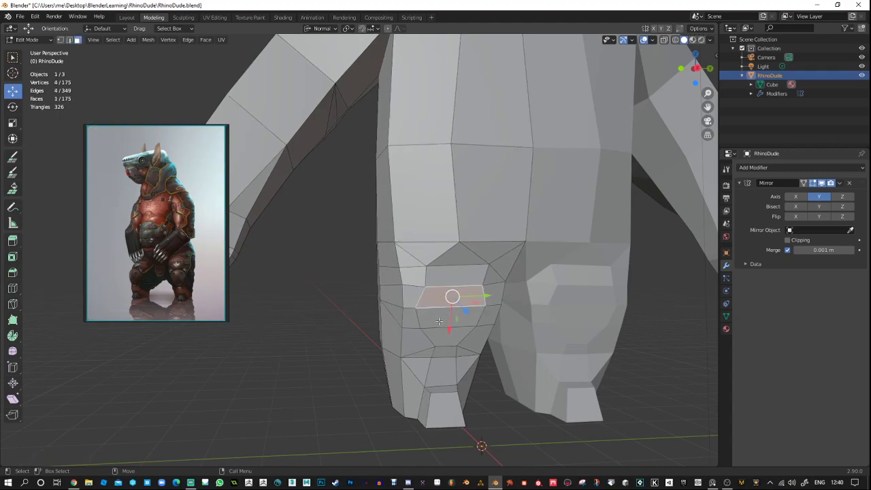
shift+click(443, 323)
shift+click(441, 337)
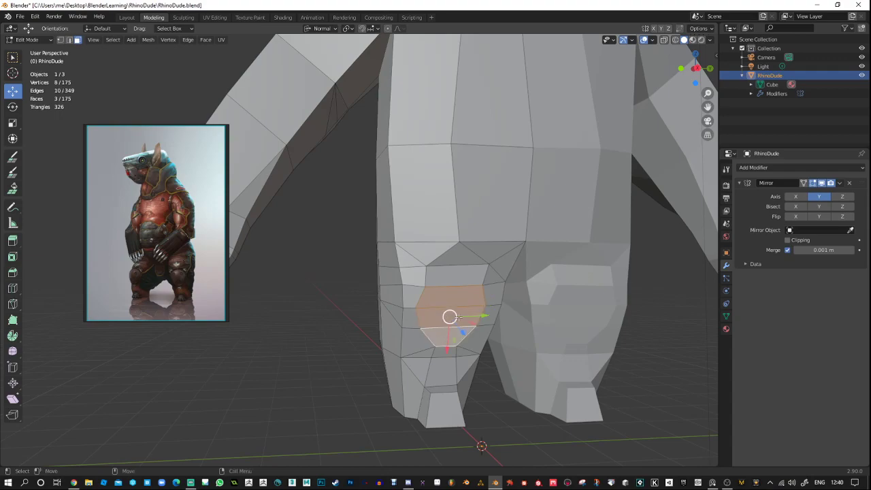
middle_drag(442, 337, 508, 300)
alt+right_drag(510, 300, 496, 289)
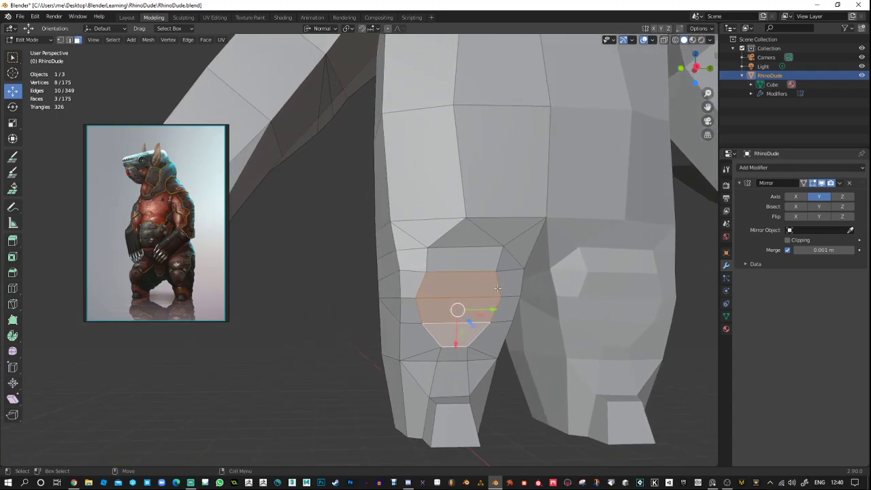
key(ctrl+e)
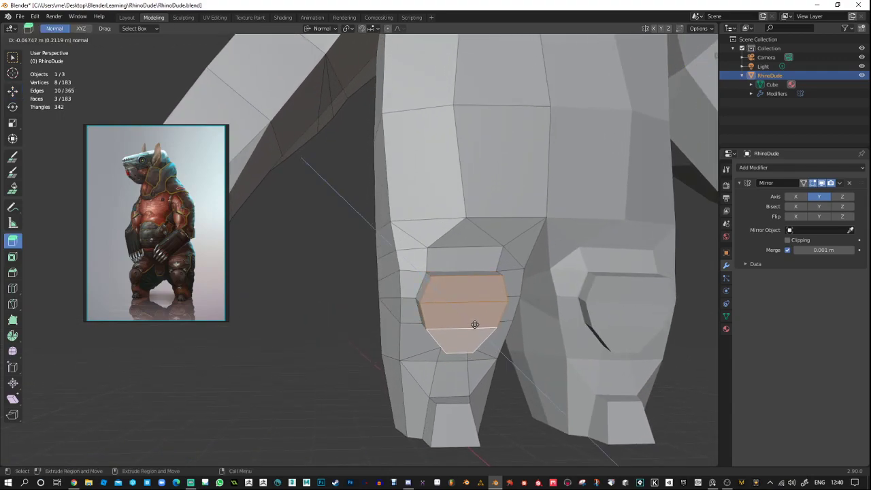
click(476, 327)
Scale the extruded kneecap faces down into a smaller plate and move them slightly up the leg.
key(shift+space)
key(s)
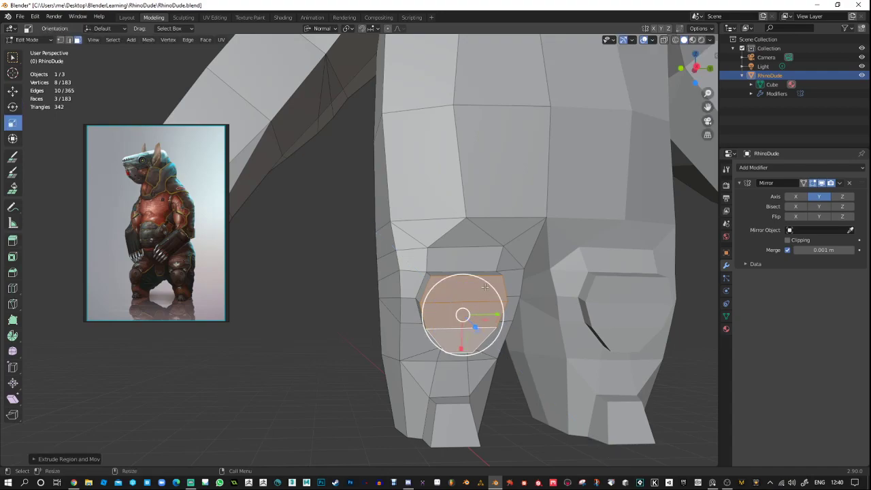
key(s)
click(478, 297)
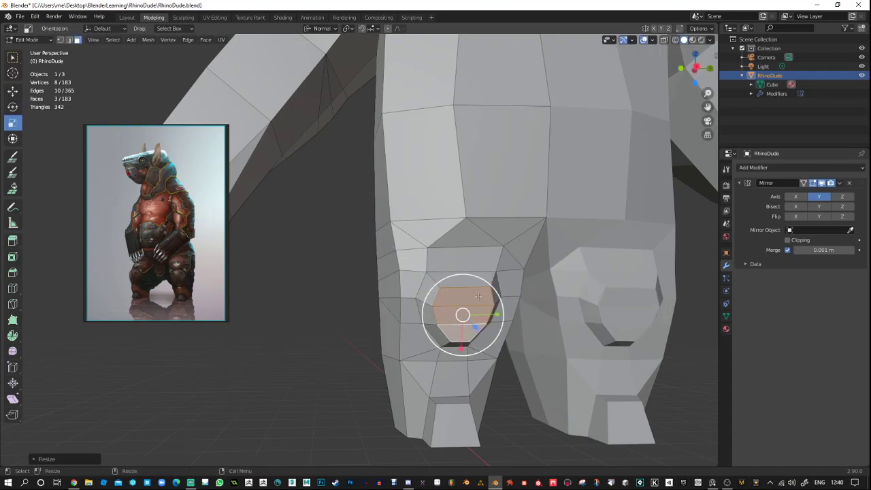
key(shift+space)
key(g)
drag(460, 345, 460, 341)
Move the kneecap plate's middle face slightly outward along its normal so the plate bulges forward.
middle_drag(430, 342, 493, 361)
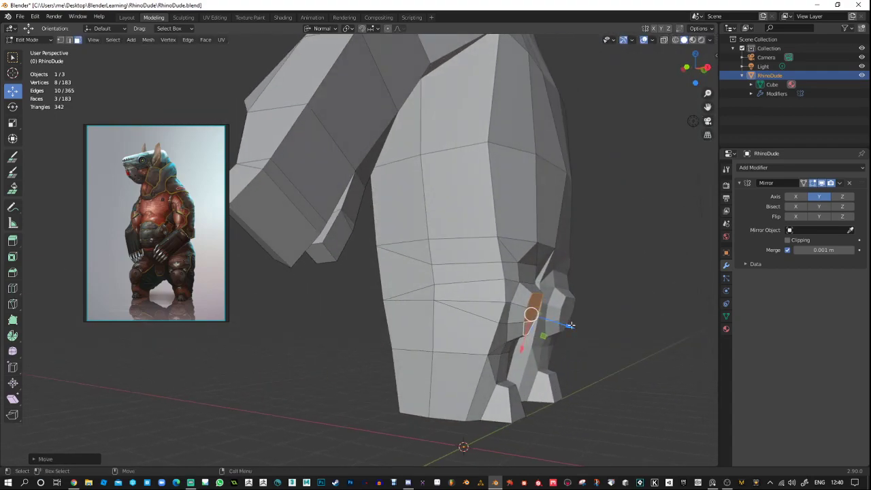
click(529, 313)
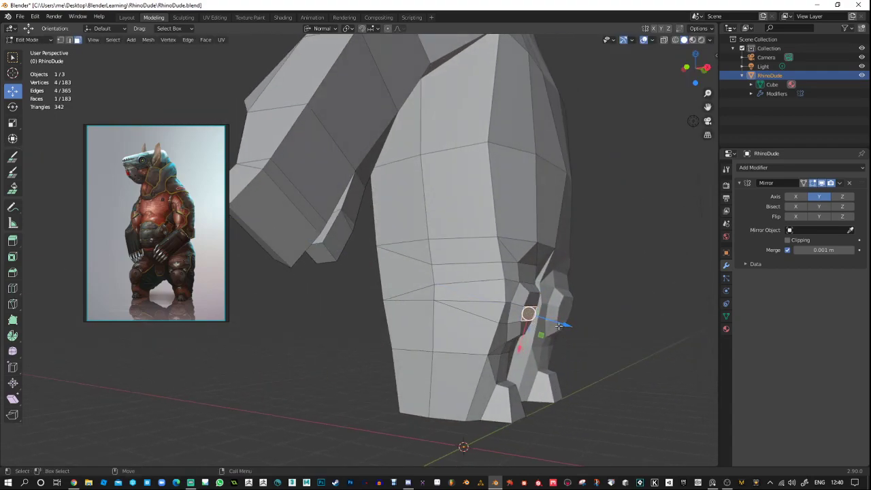
drag(557, 326, 555, 326)
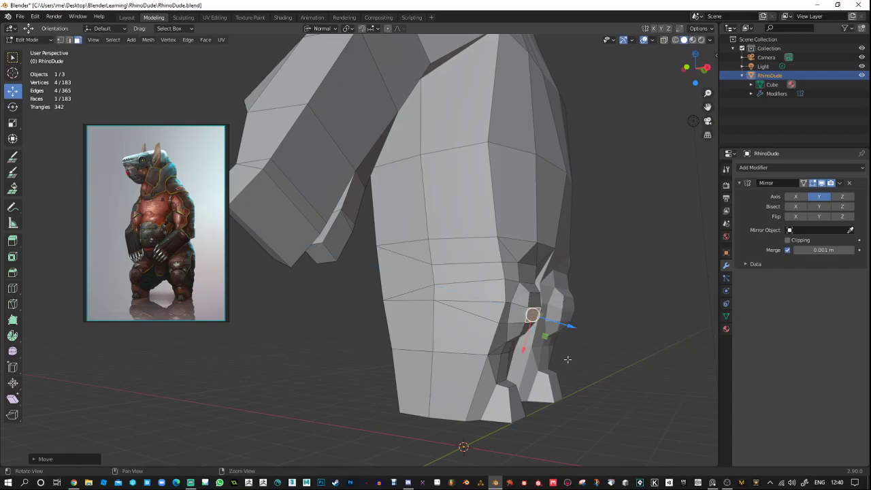
middle_drag(567, 359, 486, 371)
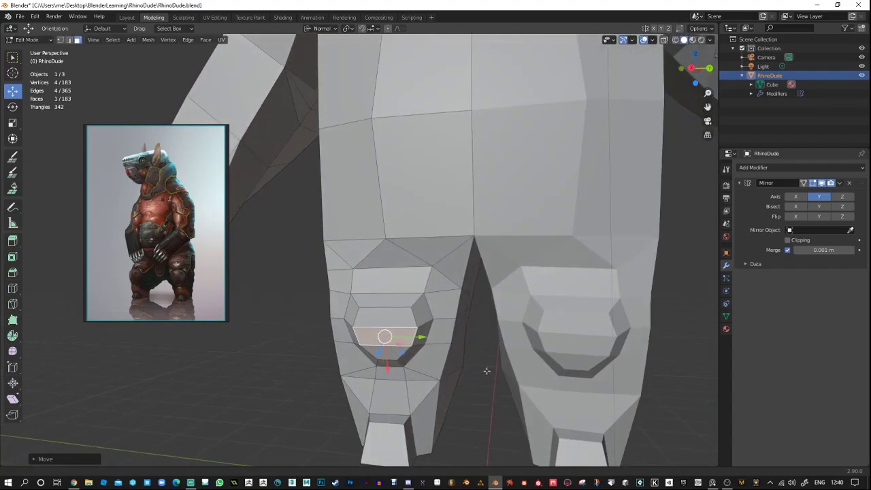
Examine the whole character in Object Mode from the front and both sides against the reference image.
scroll(487, 371, down, 6)
middle_drag(524, 295, 486, 302)
ctrl+middle_drag(513, 291, 510, 361)
middle_drag(477, 282, 518, 296)
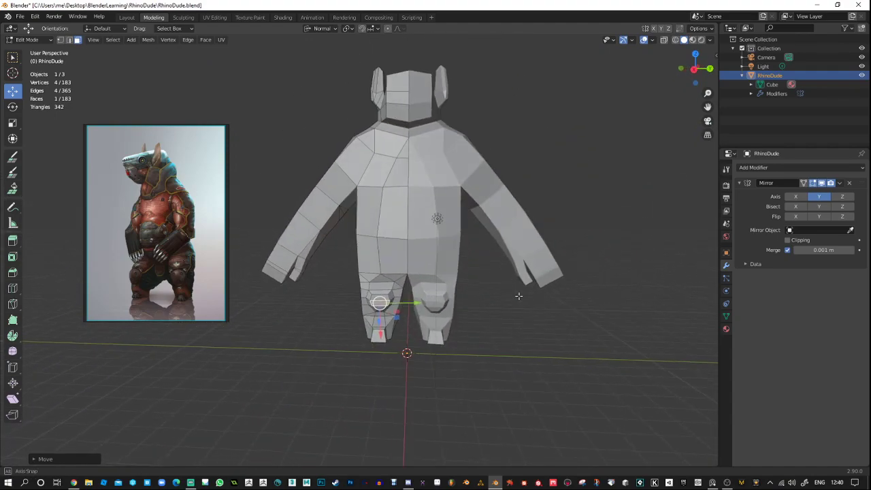
shift+middle_drag(536, 227, 540, 251)
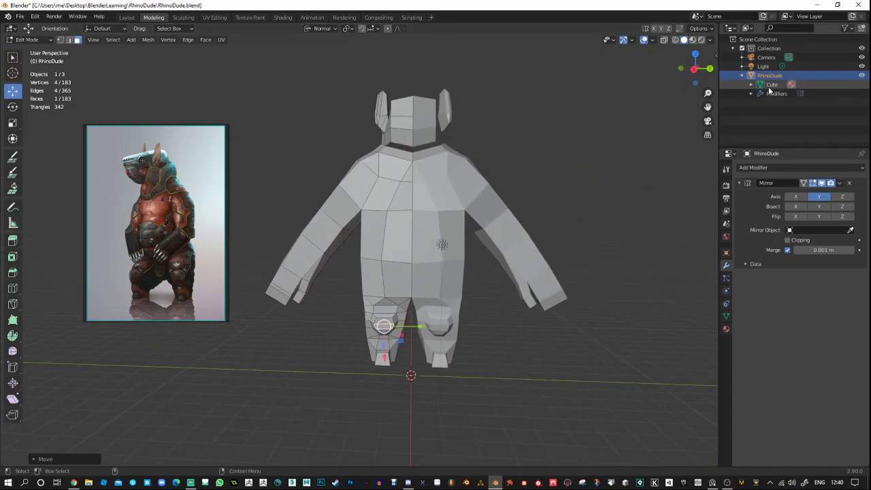
click(51, 36)
click(41, 49)
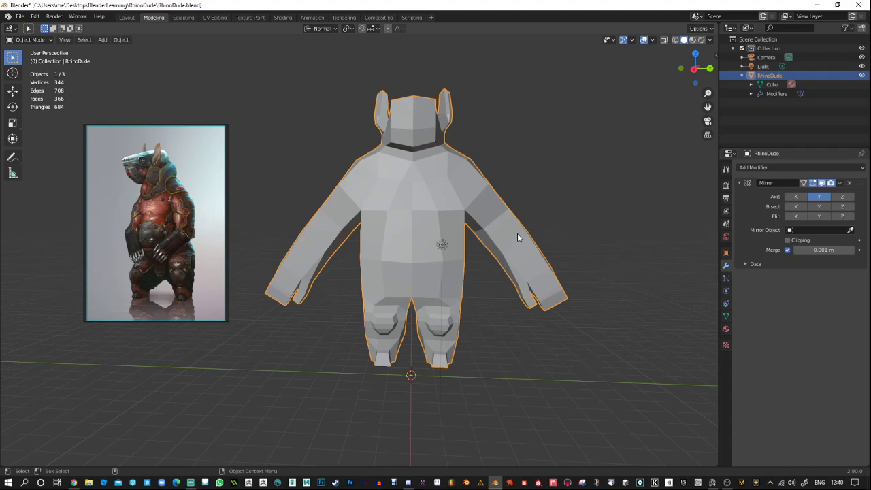
middle_drag(516, 233, 534, 239)
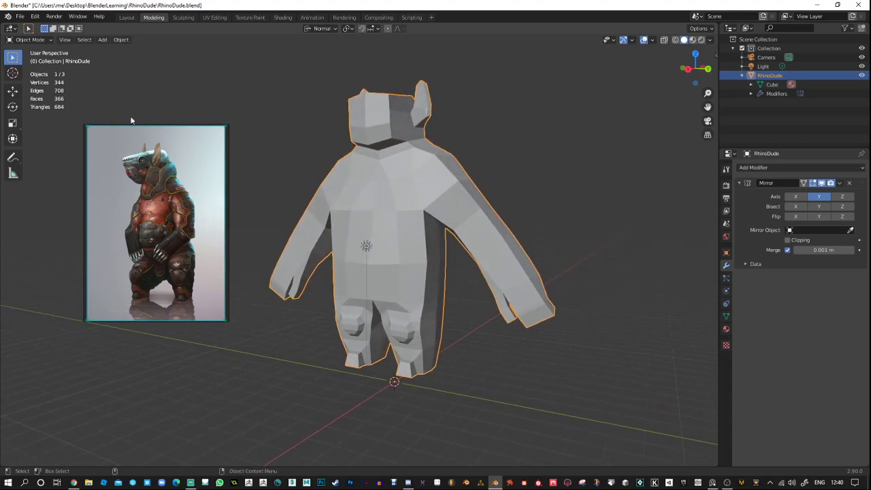
scroll(278, 148, down, 2)
scroll(315, 219, up, 3)
middle_drag(315, 219, 400, 240)
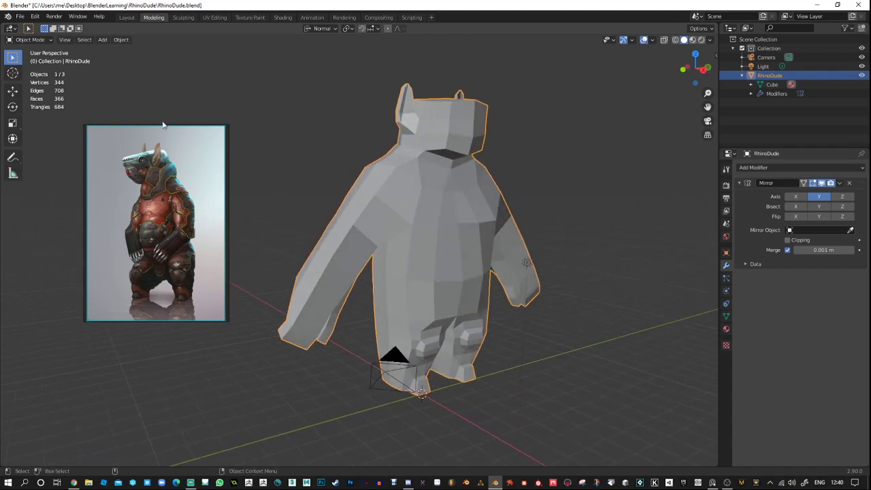
In Edit Mode, add a single loop cut around the torso's midsection just below the armpit.
key(Tab)
middle_drag(463, 278, 410, 251)
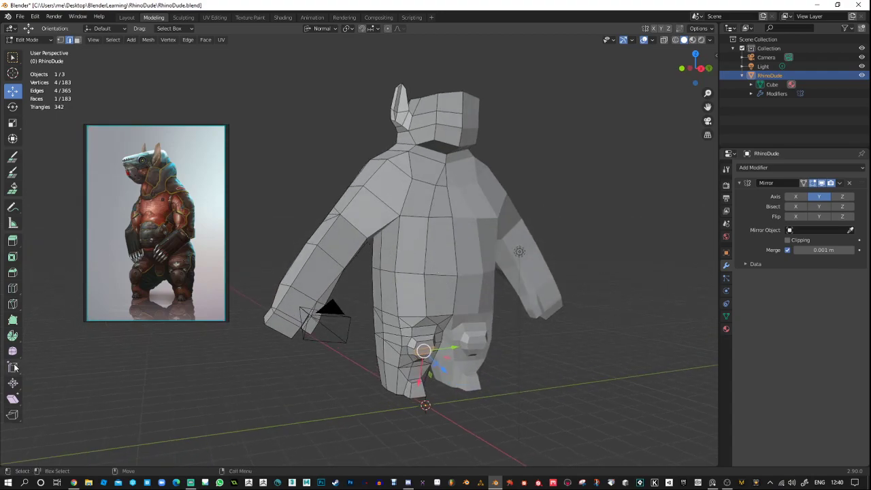
click(12, 288)
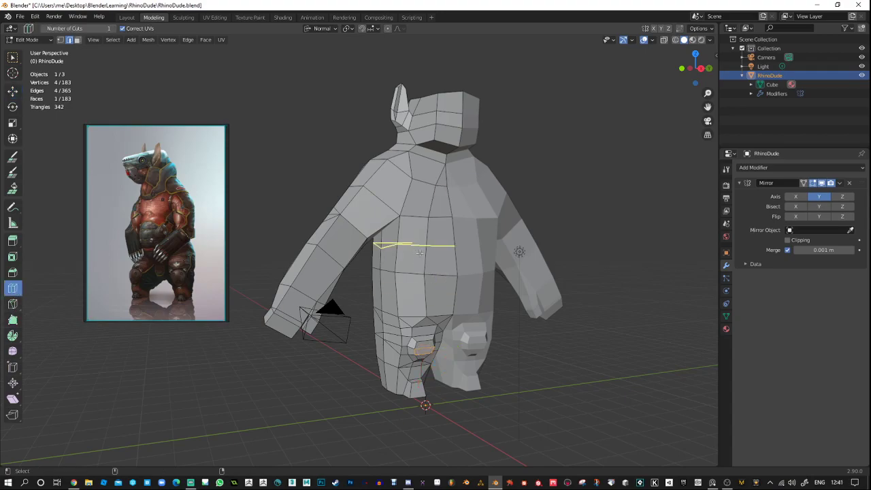
click(423, 257)
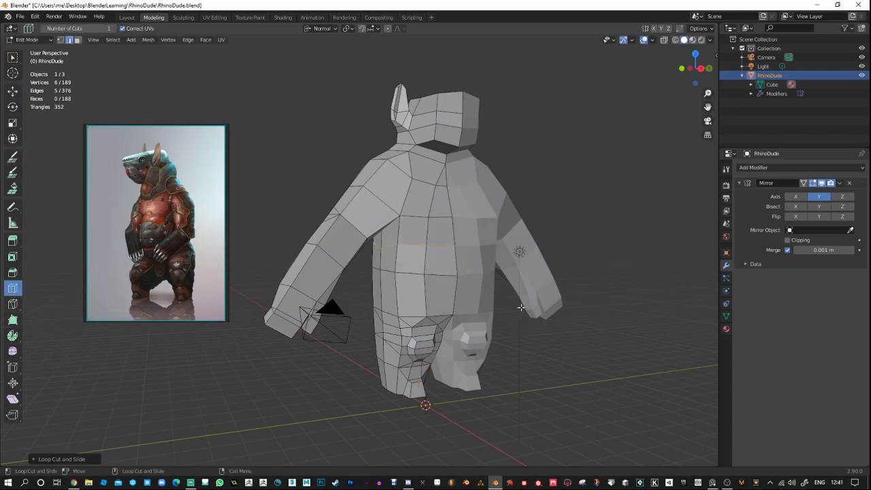
Try to scale the new torso edge loop along one axis of the Normal orientation.
key(e)
key(r)
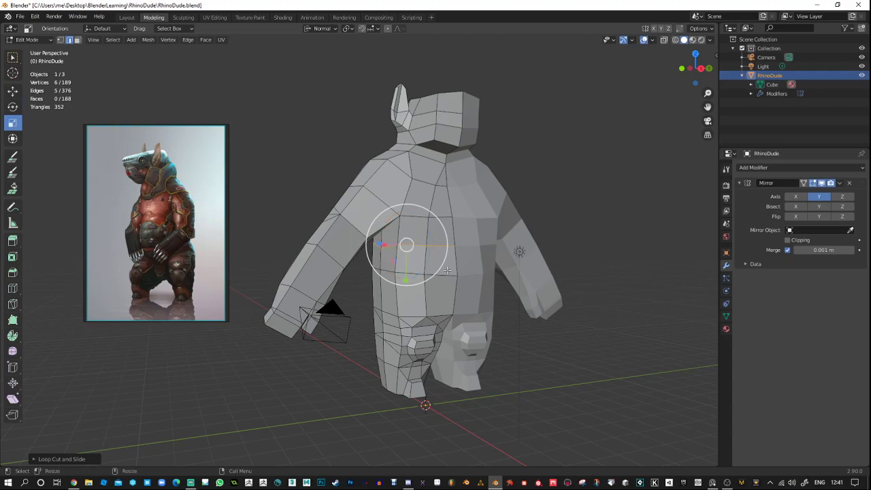
alt+drag(371, 240, 381, 243)
middle_drag(467, 327, 483, 362)
key(ctrl+z)
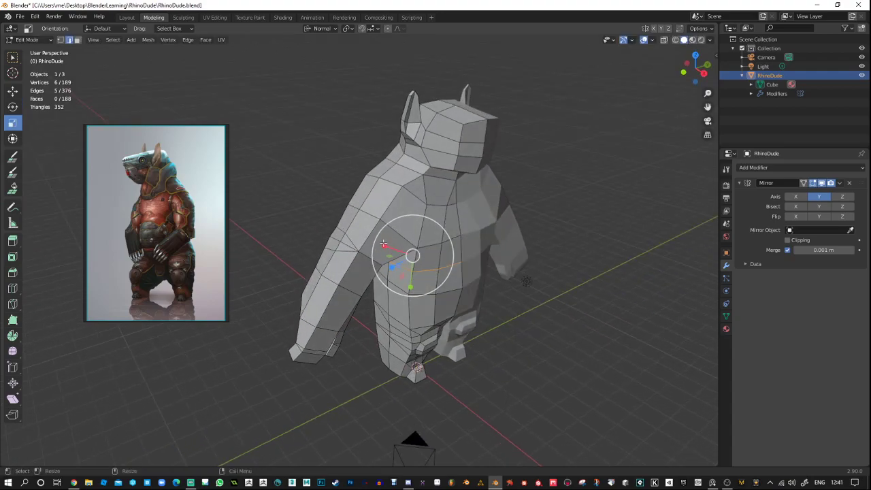
Set the transform orientation to Global and scale the new torso edge loop up slightly along the X axis.
click(334, 30)
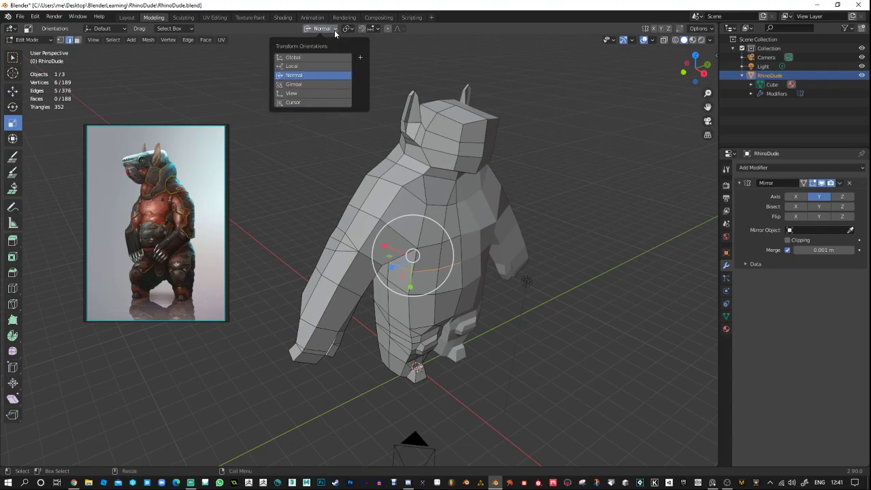
click(312, 58)
drag(438, 270, 447, 274)
key(w)
middle_drag(569, 330, 507, 321)
key(w)
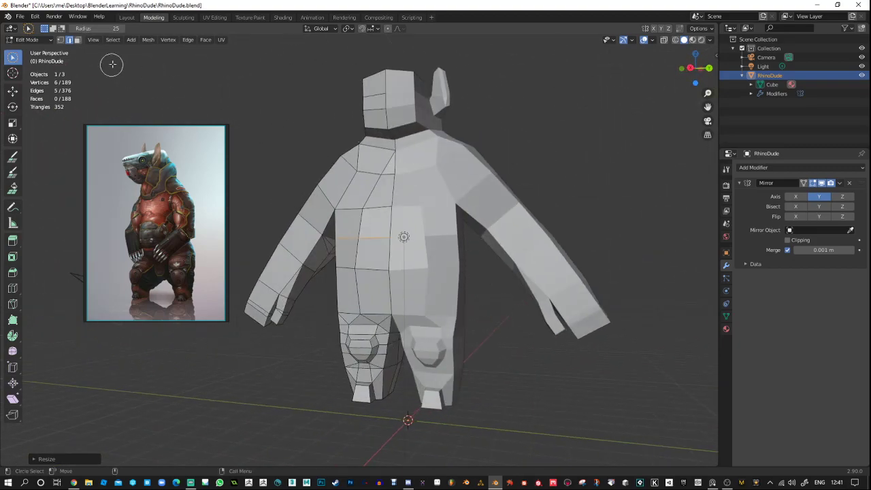
Switch to face selection, and examine the character's overall shape from the front in Object Mode.
click(79, 39)
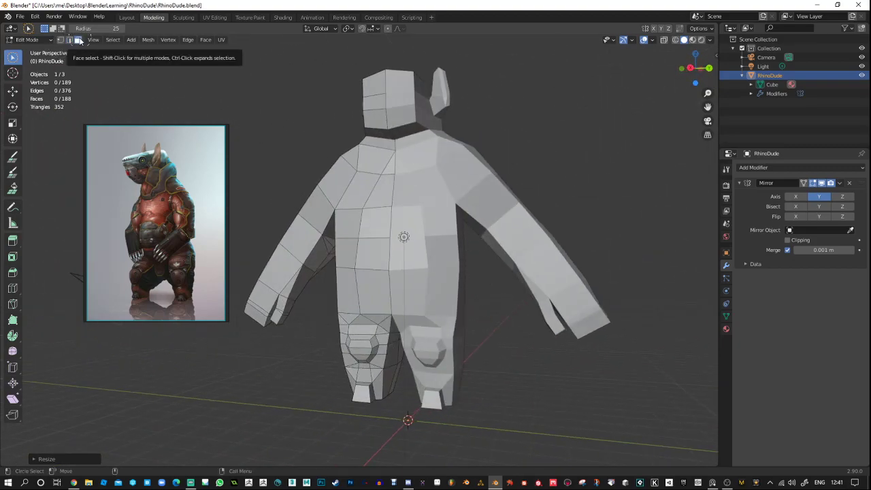
click(27, 40)
click(27, 50)
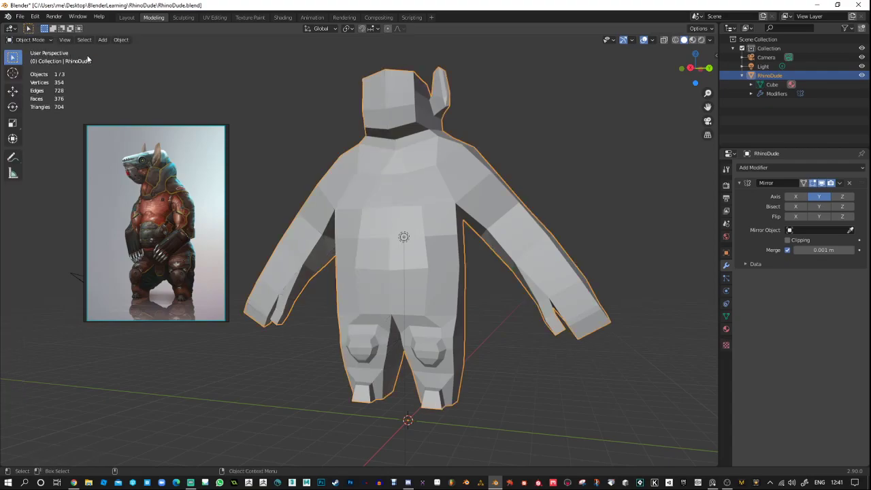
key(w)
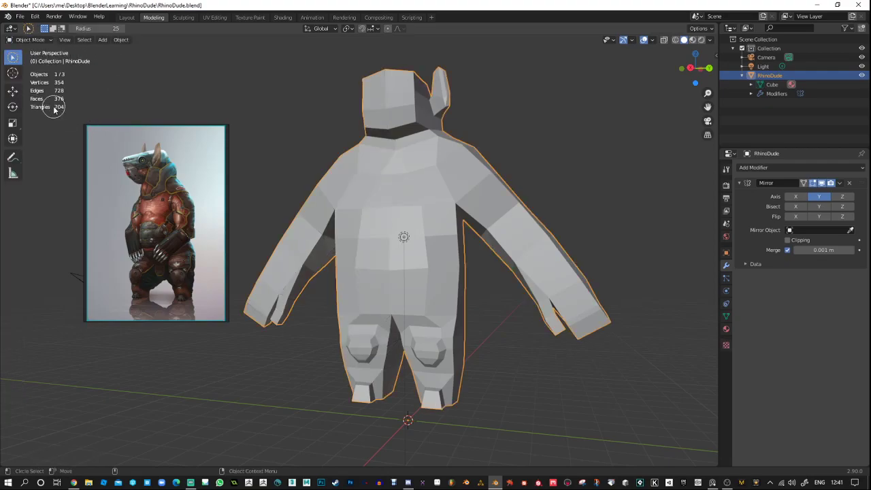
middle_drag(417, 191, 229, 192)
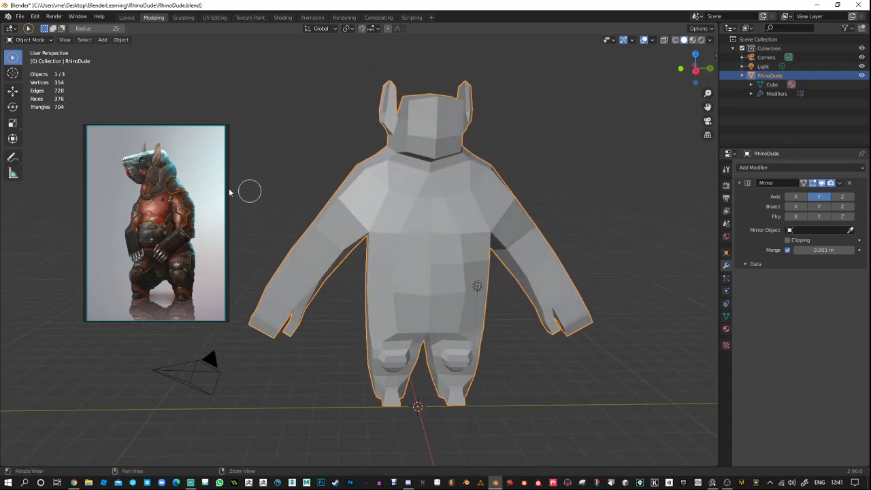
Switch the character to Vertex Paint mode and back to Edit Mode, with the plain selection tool instead of circle selection.
click(45, 40)
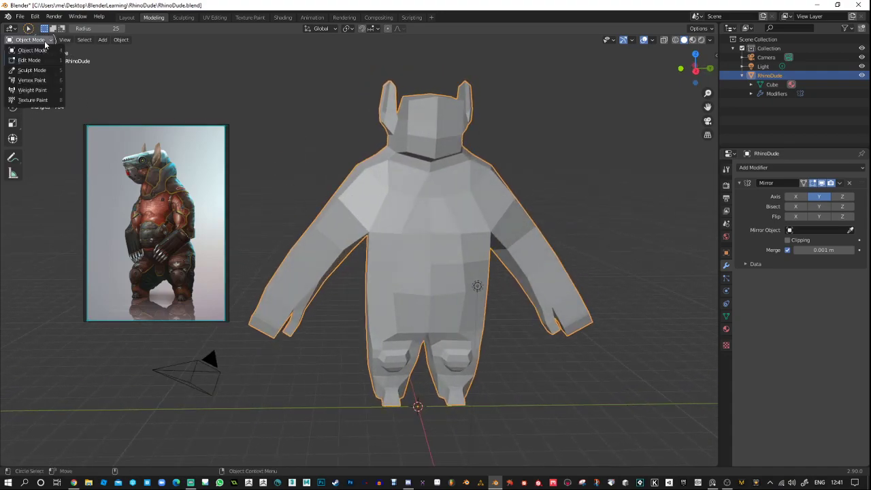
click(38, 83)
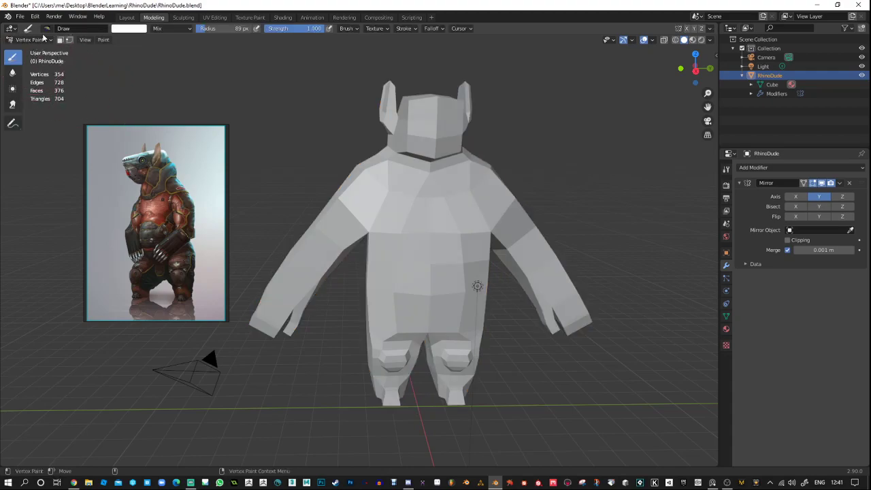
click(30, 40)
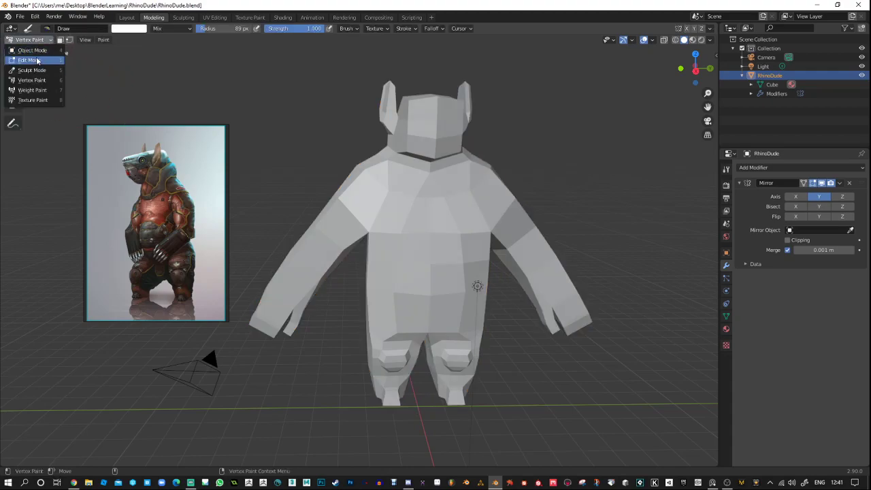
click(30, 60)
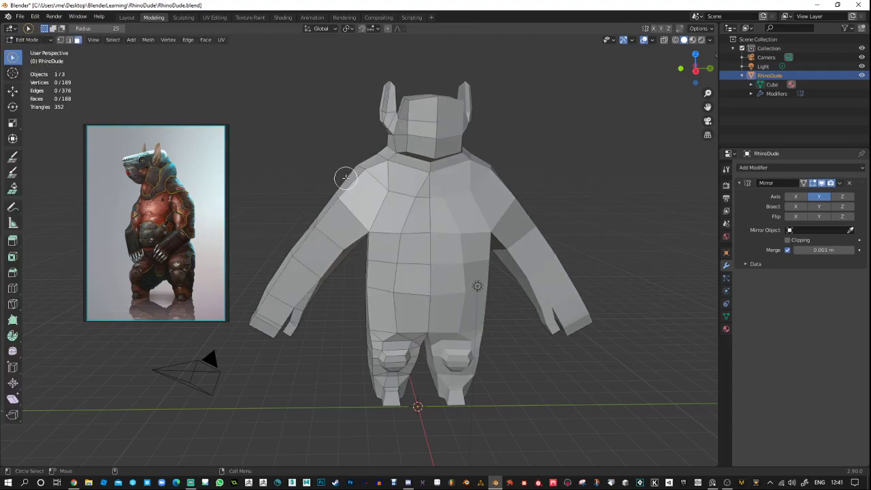
key(w)
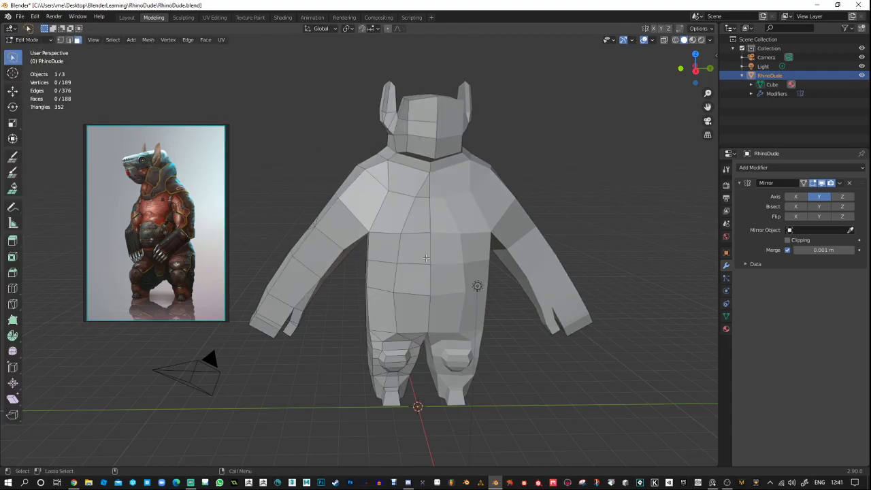
Dissolve the diagonal edge on the upper thigh, just below the waist and above the kneecap.
middle_drag(632, 247, 590, 156)
mouse_move(367, 237)
middle_down()
mouse_move(358, 257)
mouse_move(372, 251)
middle_up()
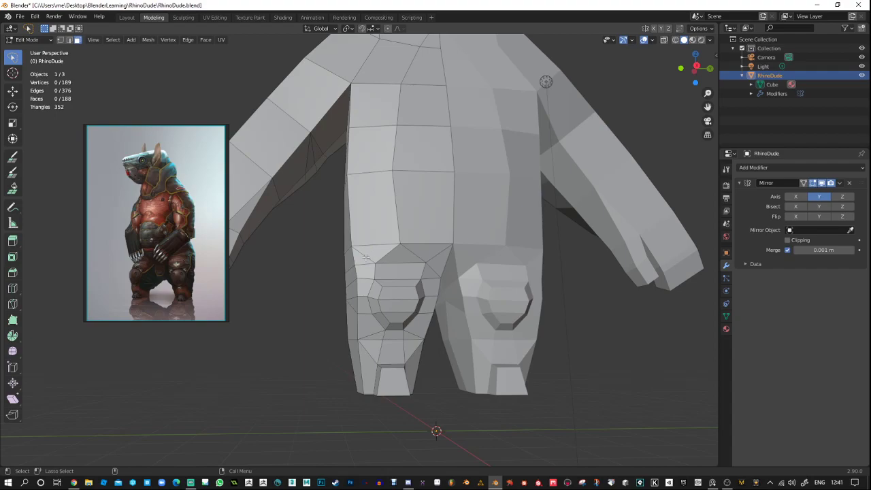
click(367, 256)
click(69, 40)
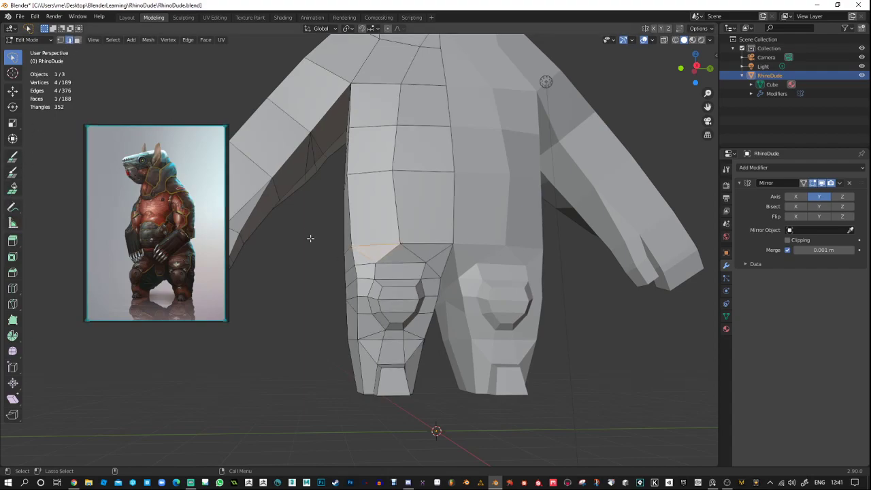
click(366, 257)
right_click(365, 257)
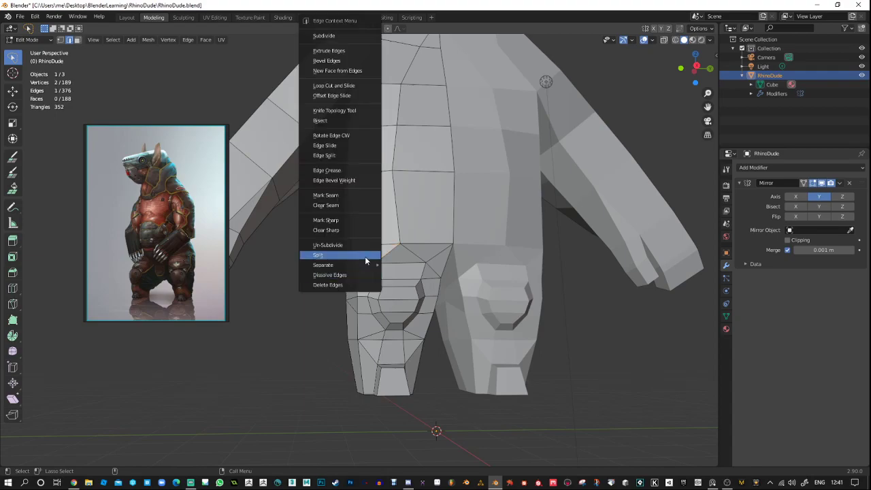
click(354, 275)
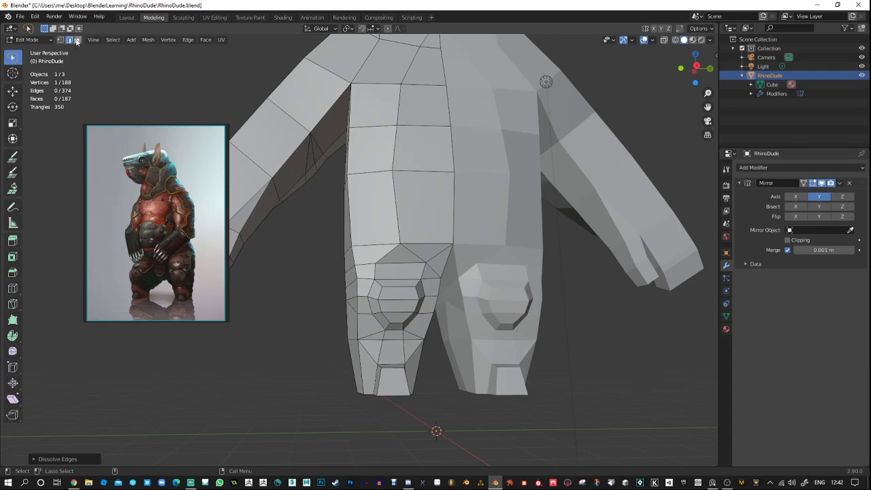
Apply the Mirror modifier on RhinoDude in Object Mode and save the file.
click(27, 39)
click(27, 47)
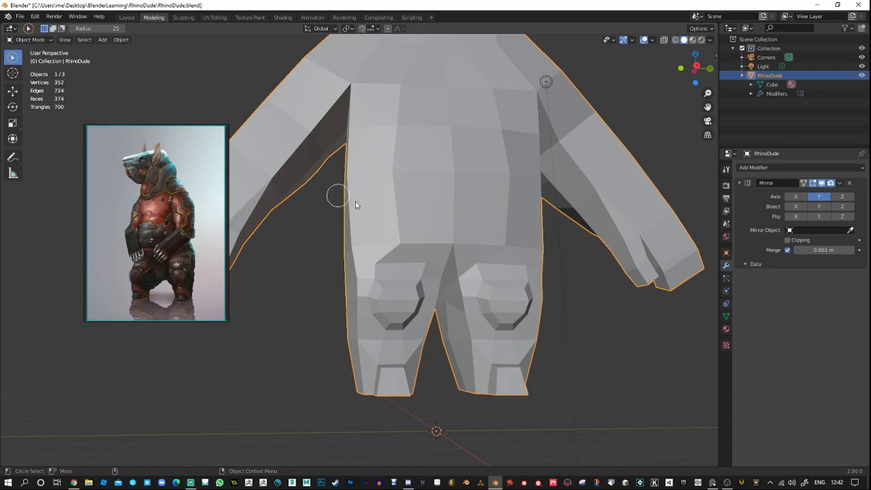
click(48, 41)
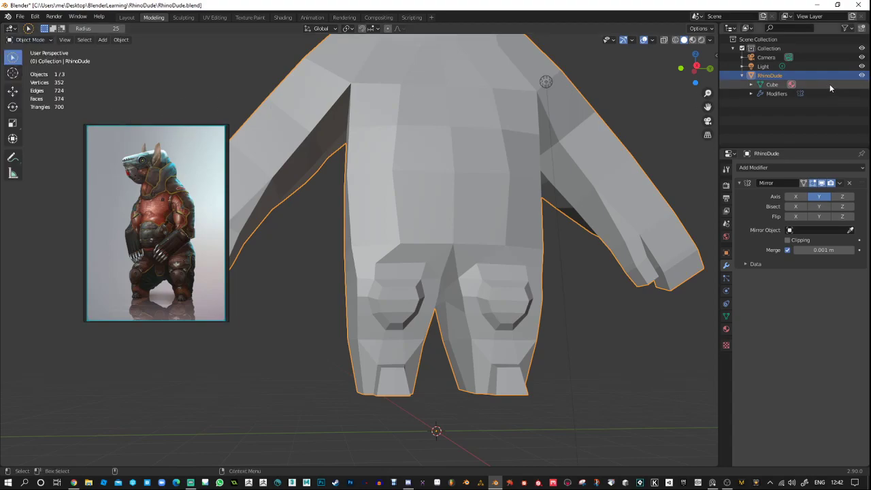
key(alt+Tab)
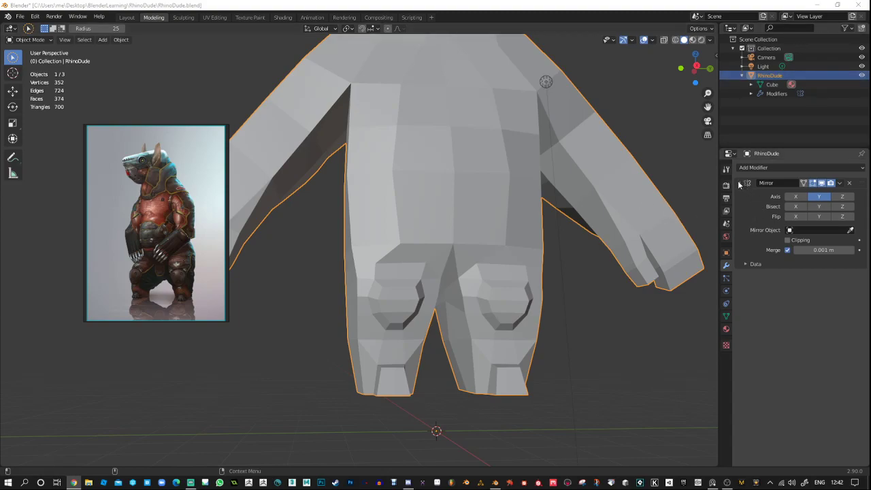
key(c)
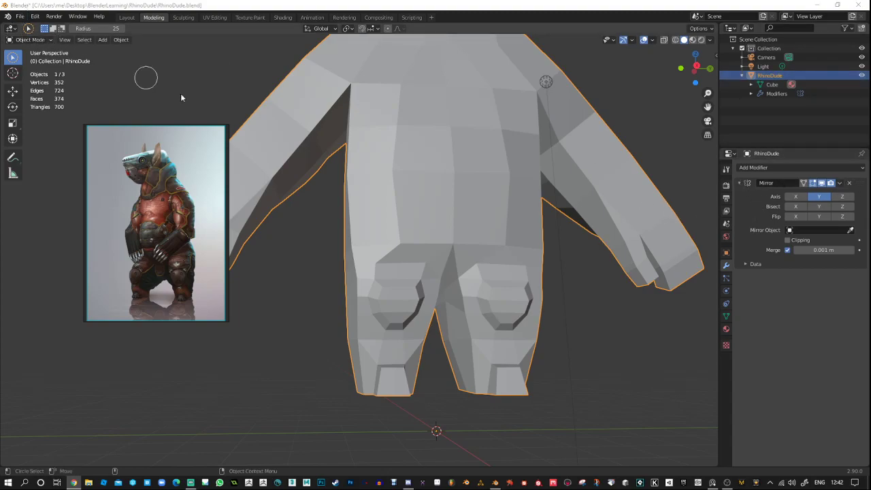
right_click(309, 168)
click(839, 182)
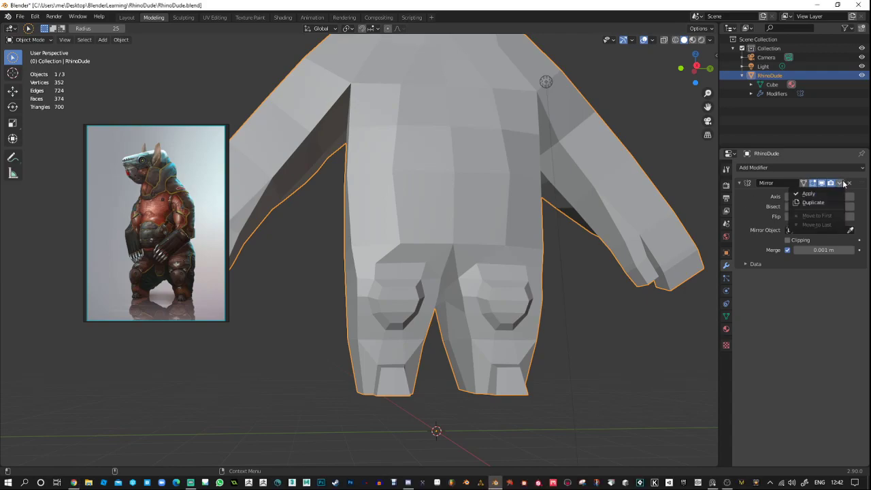
click(810, 194)
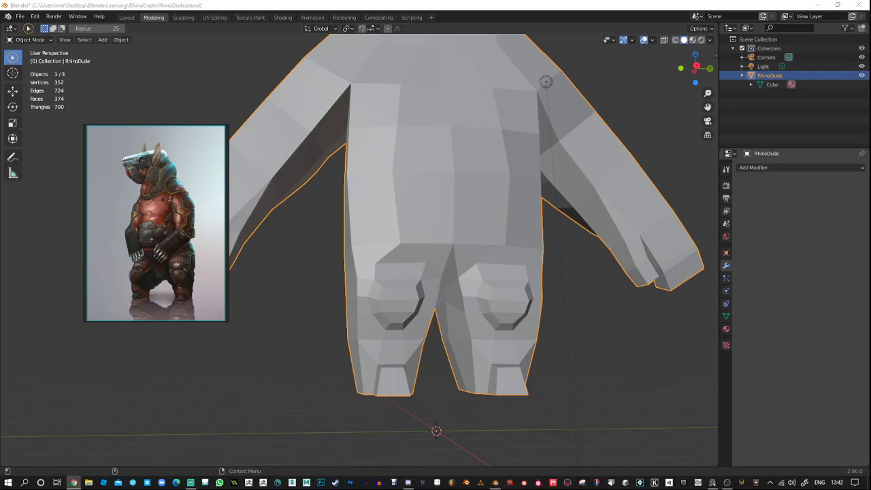
click(642, 160)
key(ctrl+s)
Select the RhinoDude object and add a Triangulate modifier to it.
click(769, 76)
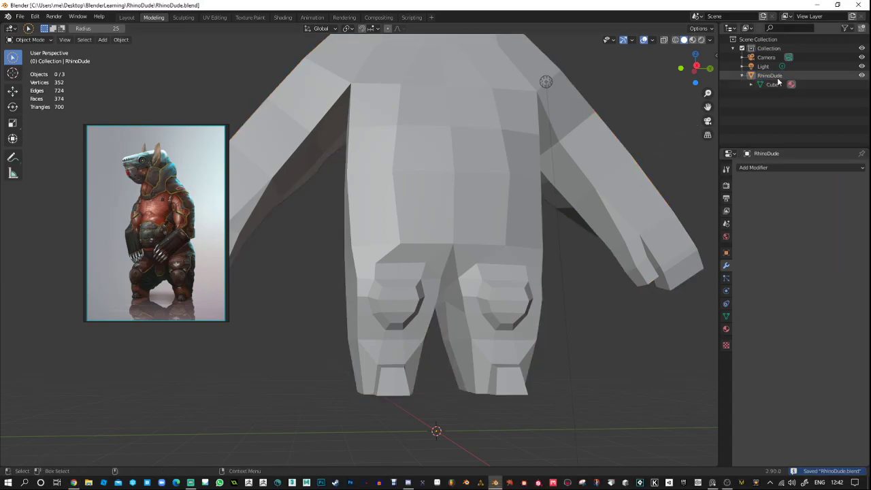
click(776, 167)
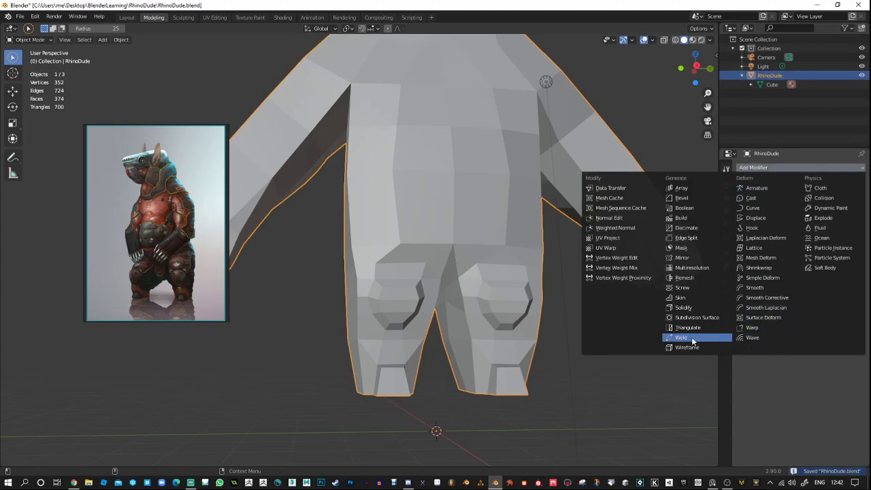
click(686, 327)
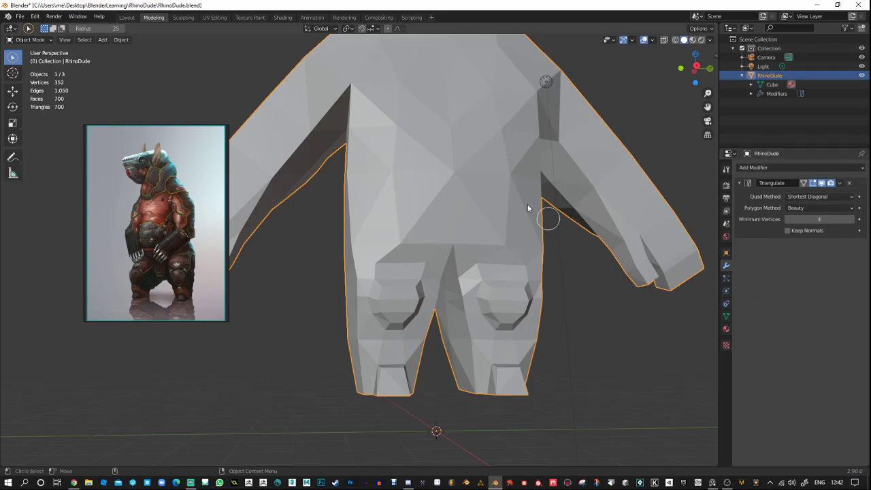
middle_drag(581, 251, 578, 302)
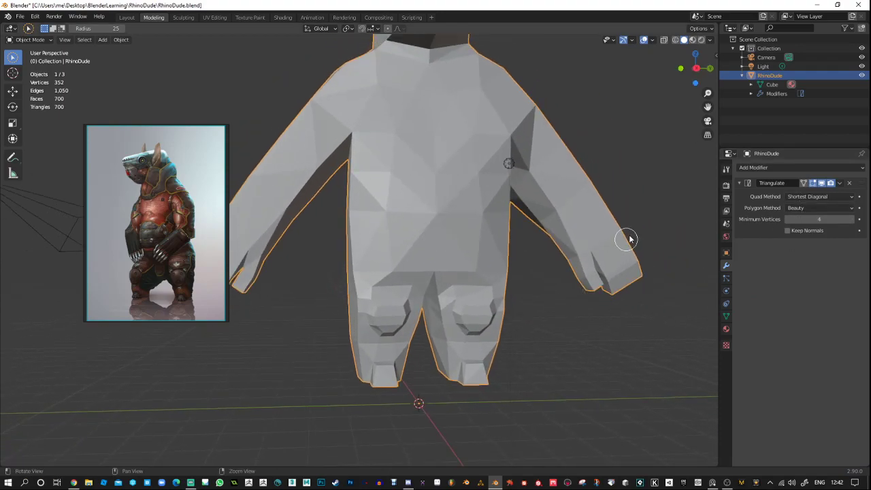
Check the underlying mesh in Edit Mode, and apply the Triangulate modifier back in Object Mode.
click(35, 40)
click(34, 59)
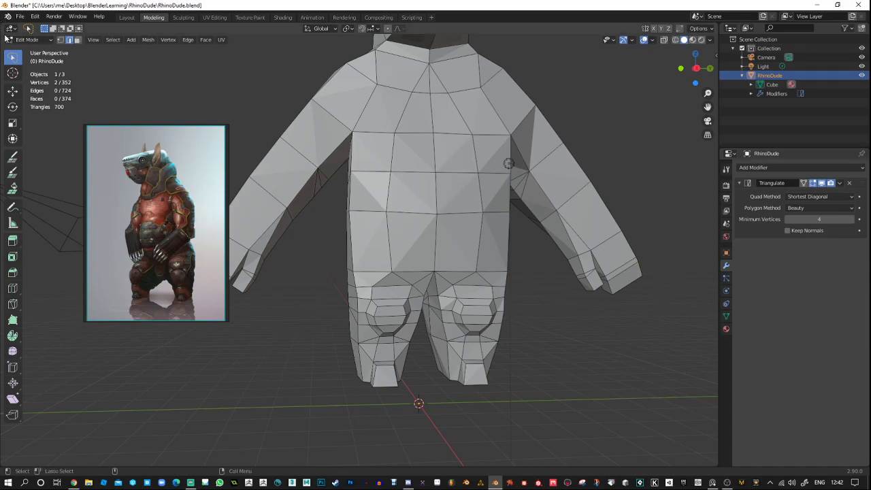
click(35, 40)
click(34, 49)
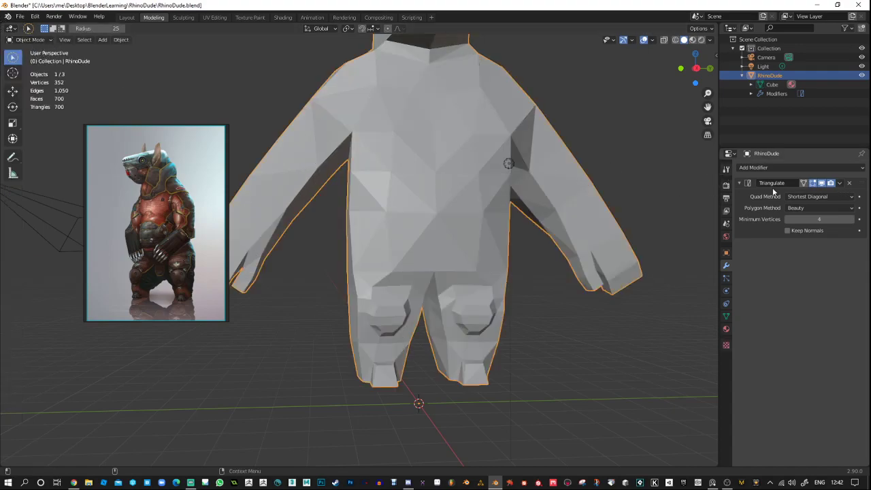
click(840, 182)
click(831, 198)
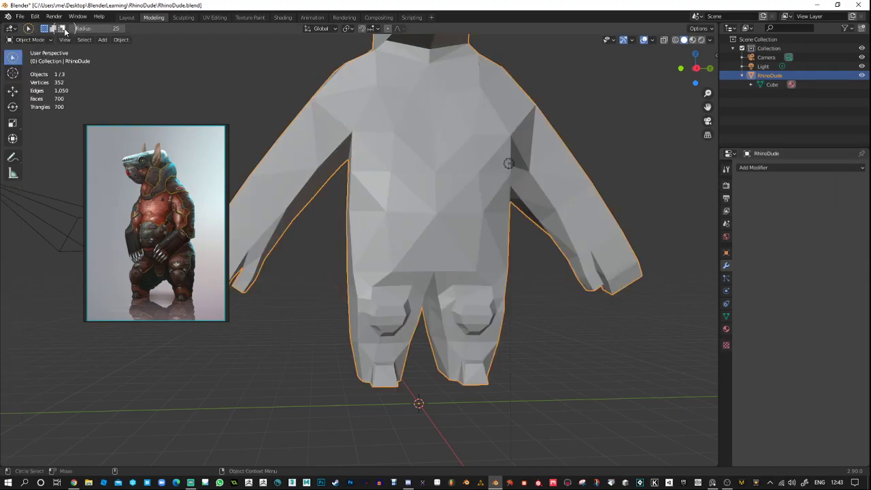
Examine the triangulated mesh in Edit Mode from several angles, around the torso, legs and head.
click(31, 39)
click(31, 60)
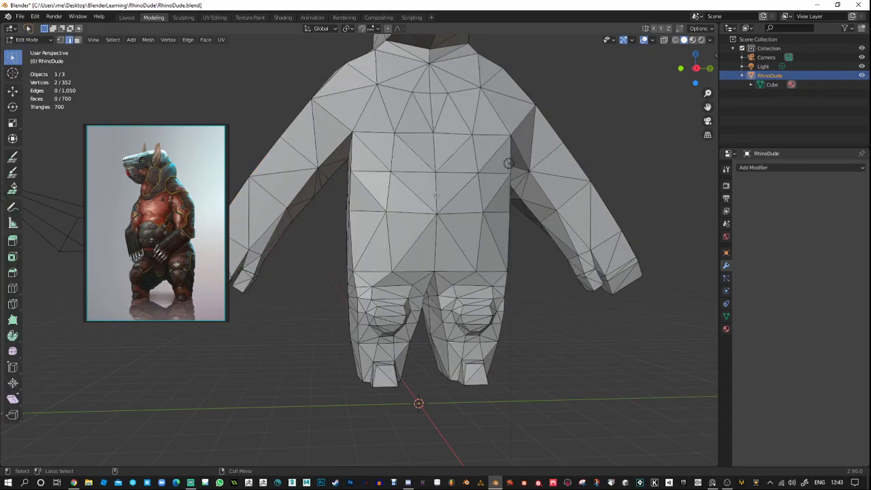
middle_drag(438, 192, 389, 259)
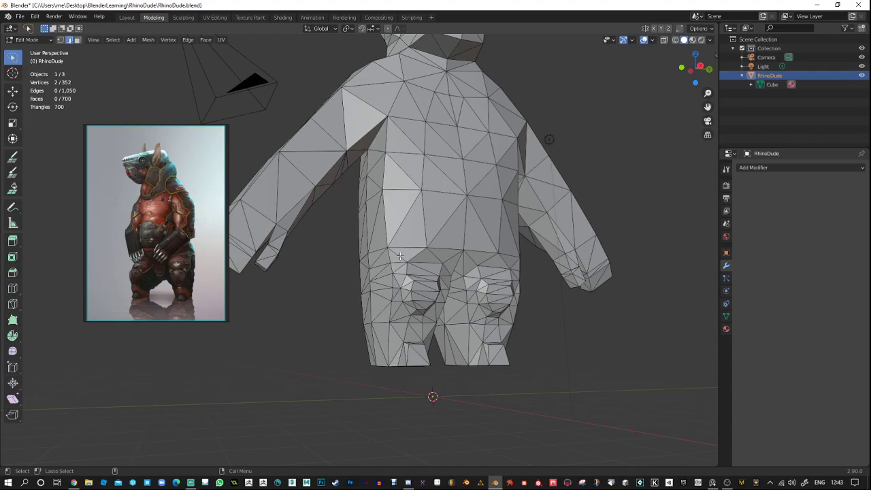
mouse_move(519, 295)
middle_down()
mouse_move(525, 356)
mouse_move(523, 338)
mouse_move(650, 332)
mouse_move(688, 307)
mouse_move(597, 231)
mouse_move(525, 239)
mouse_move(523, 289)
mouse_move(508, 303)
middle_up()
scroll(458, 225, down, 1)
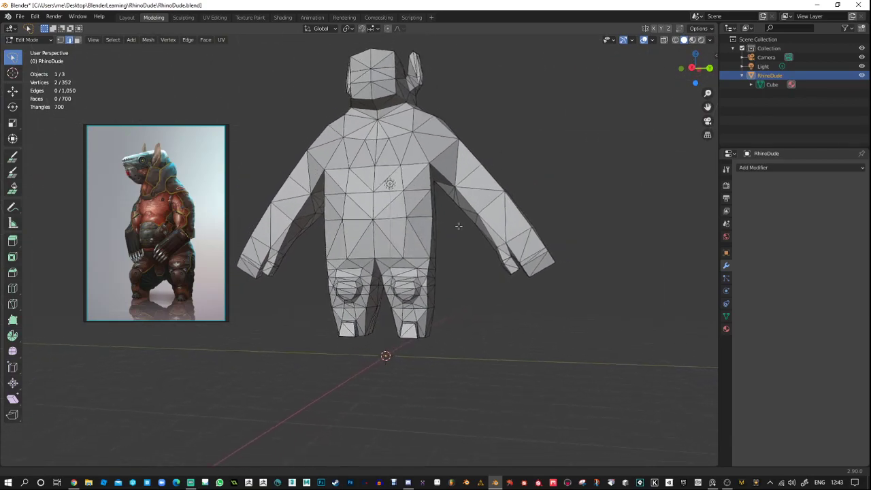
ctrl+middle_drag(459, 225, 466, 190)
middle_drag(433, 213, 471, 276)
middle_drag(477, 275, 503, 262)
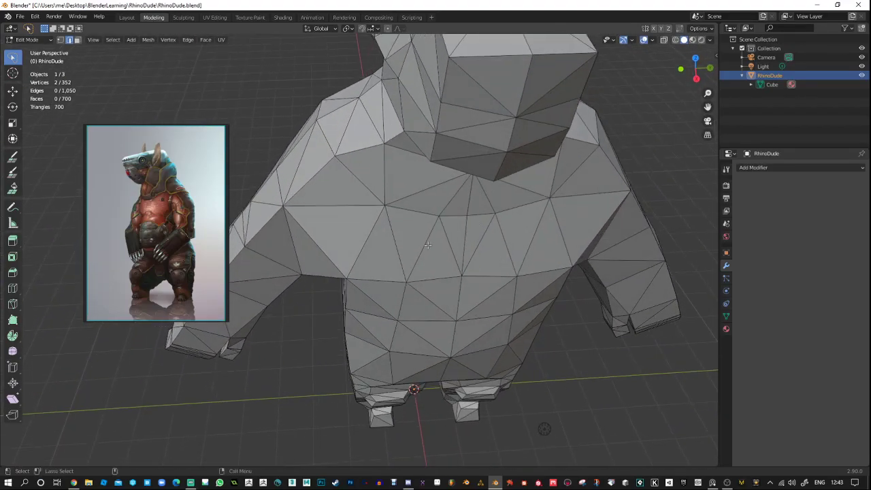
Dissolve the two selected diagonal edges on the lower torso.
right_click(529, 324)
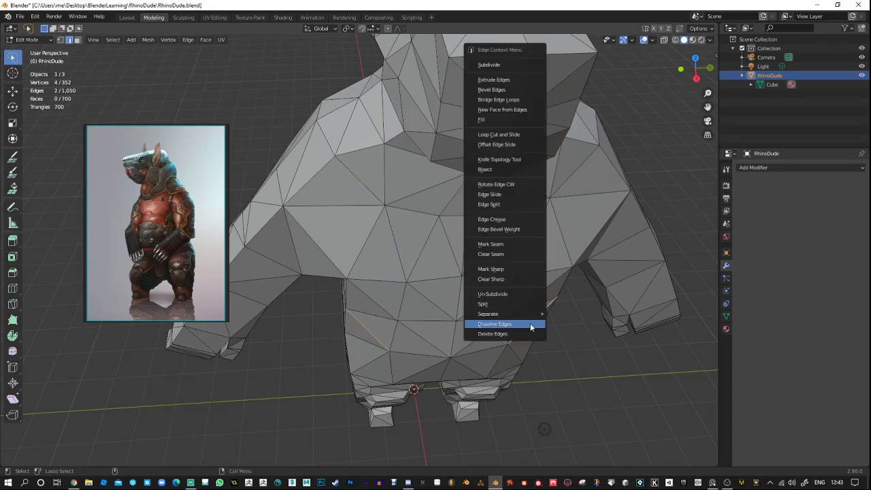
click(511, 325)
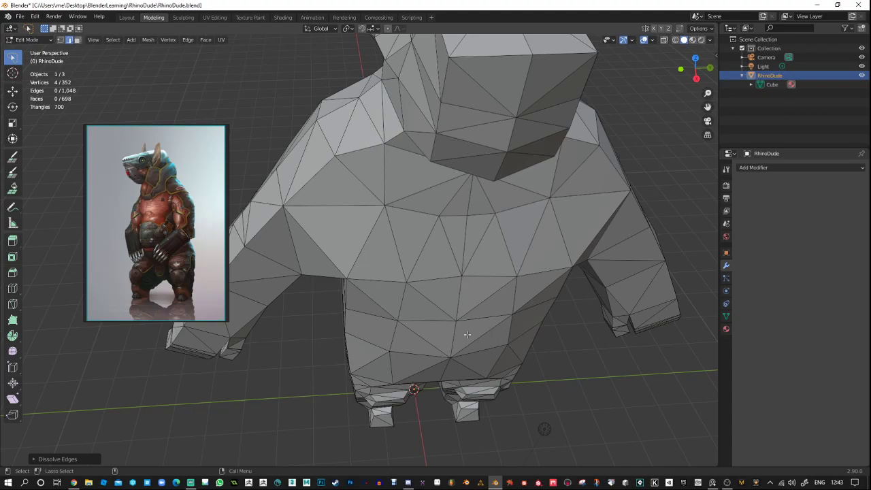
key(ctrl+z)
key(ctrl+shift+z)
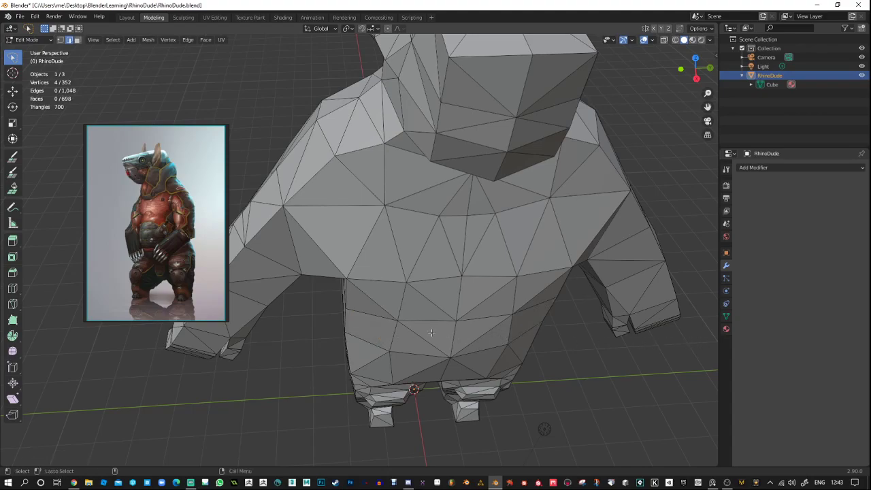
Inspect the torso and arms, and undo the edge dissolve and the Triangulate modifier back to the quad mesh.
middle_drag(408, 345, 427, 312)
alt+right_drag(426, 312, 450, 332)
alt+drag(456, 324, 431, 337)
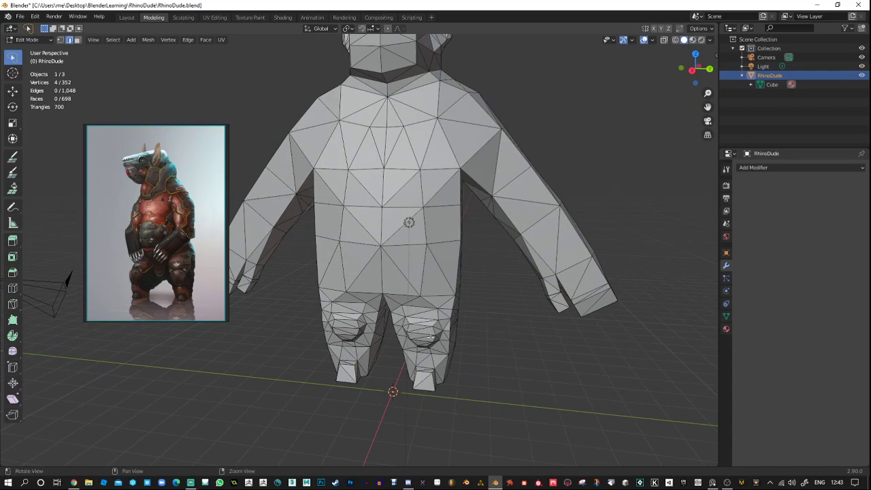
mouse_move(391, 269)
alt+middle_down()
mouse_move(400, 294)
mouse_move(423, 274)
mouse_move(387, 270)
mouse_move(414, 309)
alt+middle_up()
key(j)
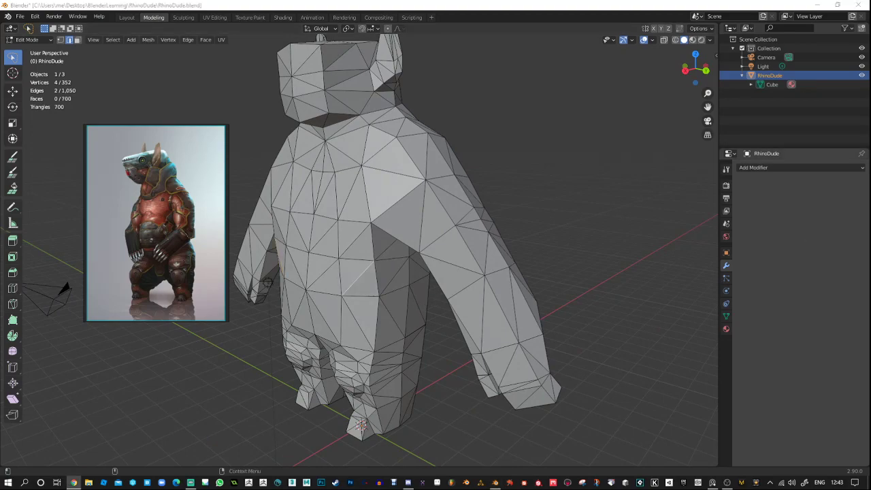
middle_drag(550, 209, 591, 200)
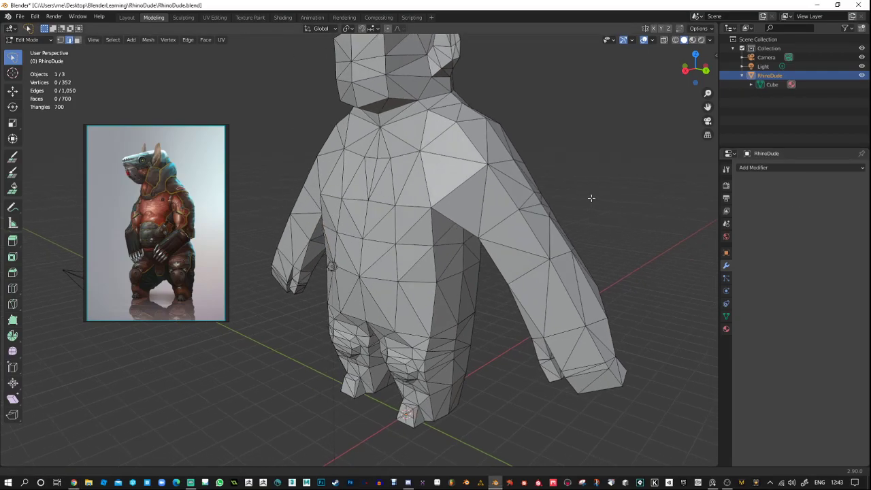
key(Tab)
key(ctrl+z)
key(ctrl+z)
key(ctrl+z)
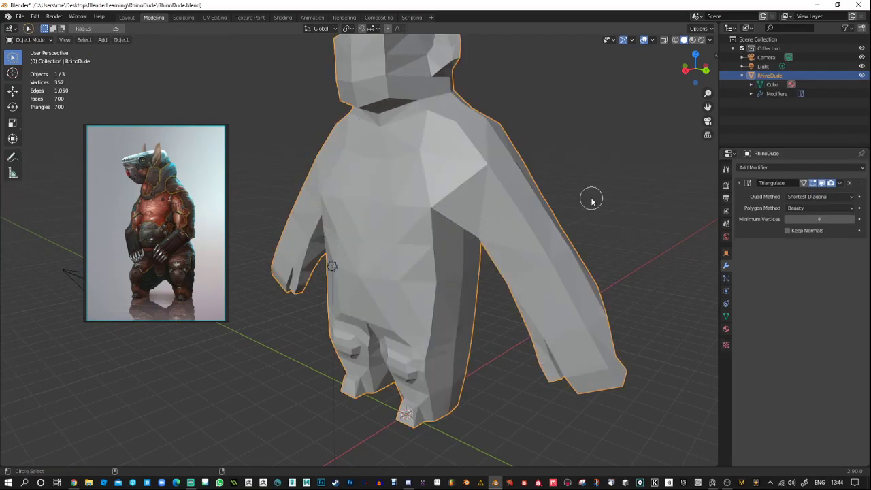
key(ctrl+z)
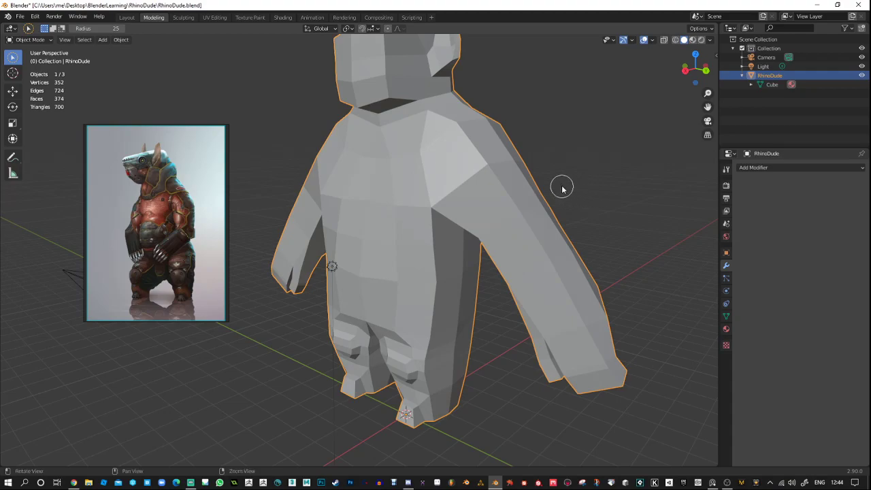
Switch to the Sculpting workspace and enable mirrored sculpting across the Y axis.
middle_drag(560, 186, 573, 165)
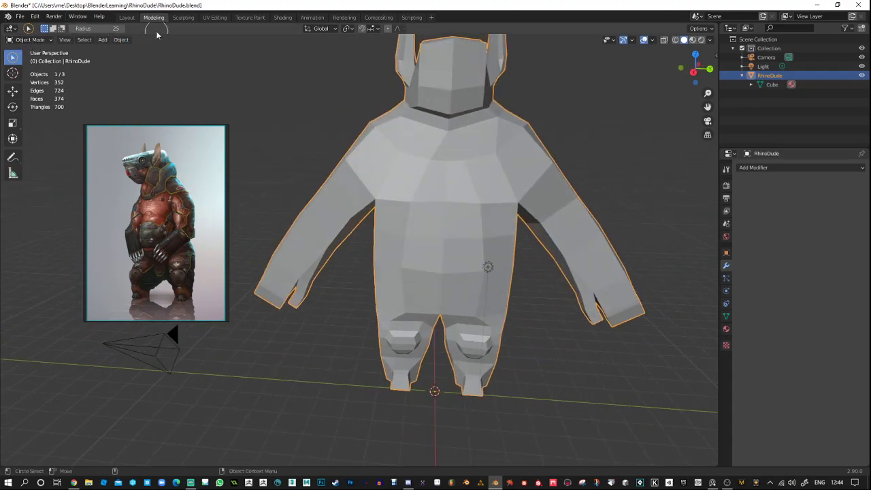
click(183, 17)
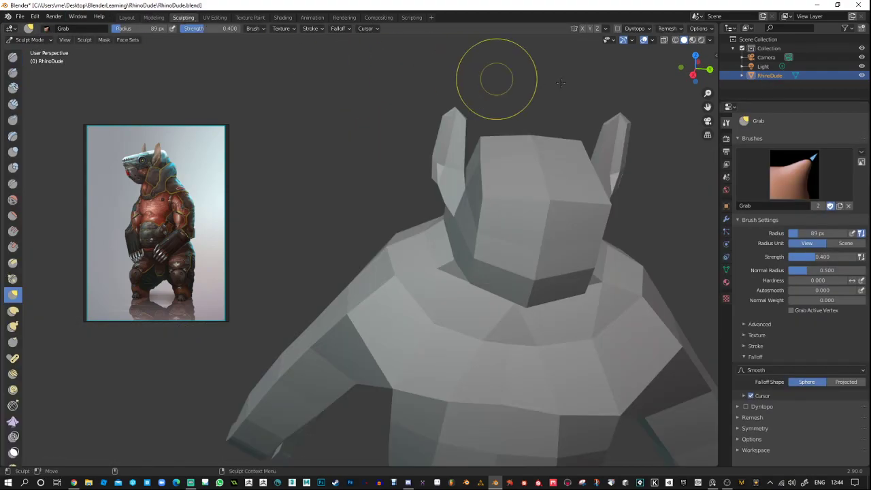
click(589, 28)
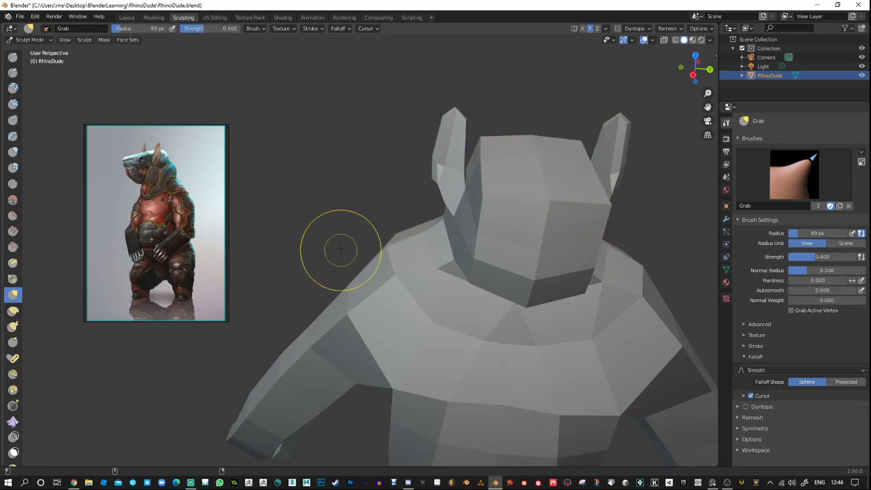
Reshape the sides of the torso and the hips with the Grab brush, using a 133 px radius for the hips.
middle_drag(391, 194, 422, 204)
mouse_move(422, 204)
mouse_down()
mouse_move(422, 192)
mouse_move(427, 215)
mouse_move(408, 213)
mouse_up()
mouse_move(408, 214)
middle_down()
mouse_move(344, 195)
mouse_move(358, 210)
middle_up()
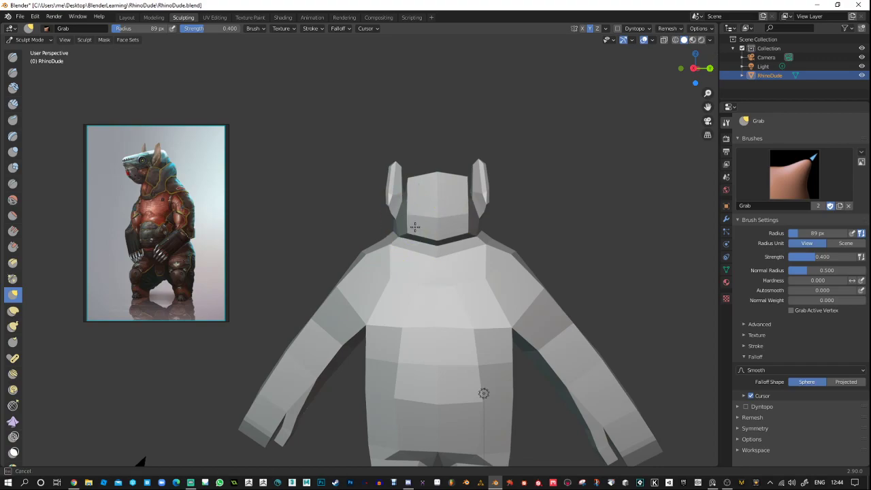
mouse_move(414, 204)
middle_down()
mouse_move(435, 188)
mouse_move(451, 266)
mouse_move(476, 202)
mouse_move(503, 199)
mouse_move(515, 167)
mouse_move(557, 179)
middle_up()
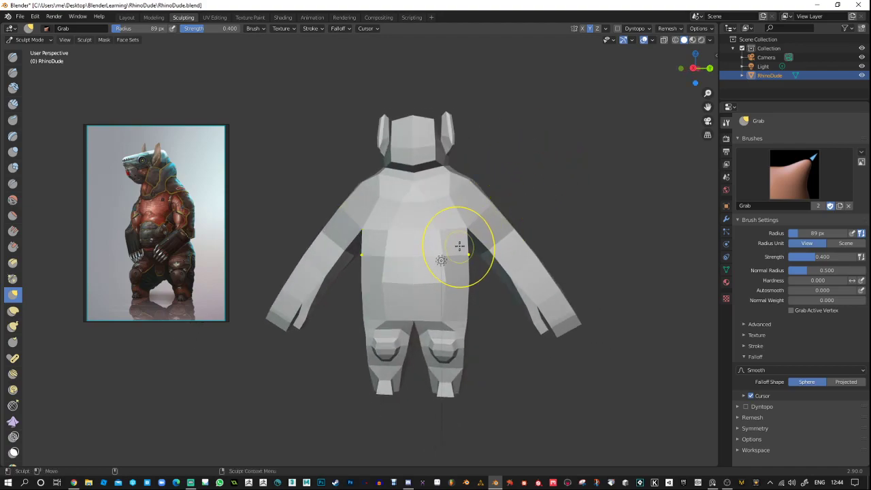
drag(460, 246, 456, 233)
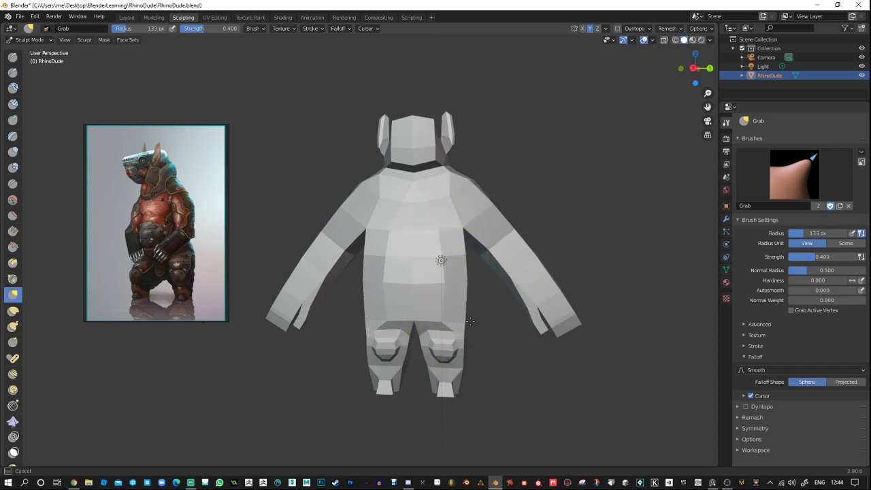
drag(469, 320, 471, 329)
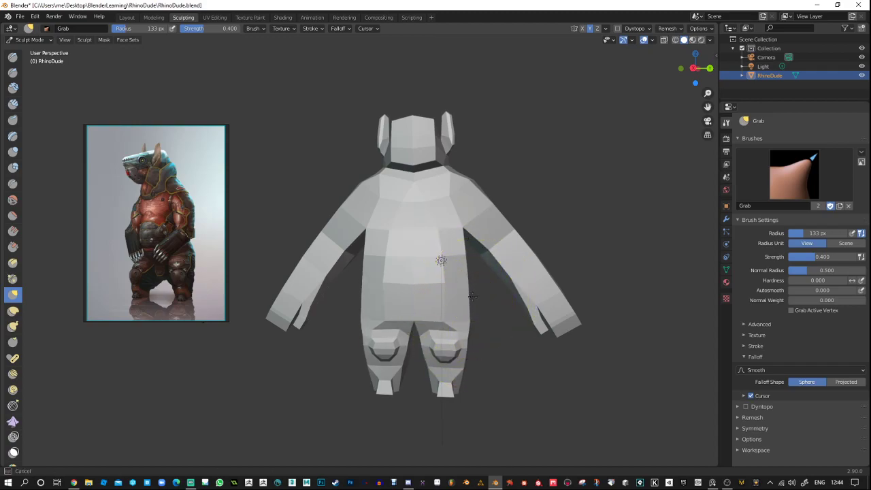
mouse_move(471, 289)
middle_down()
mouse_move(452, 309)
mouse_move(478, 308)
mouse_move(476, 317)
mouse_move(489, 289)
mouse_move(451, 292)
middle_up()
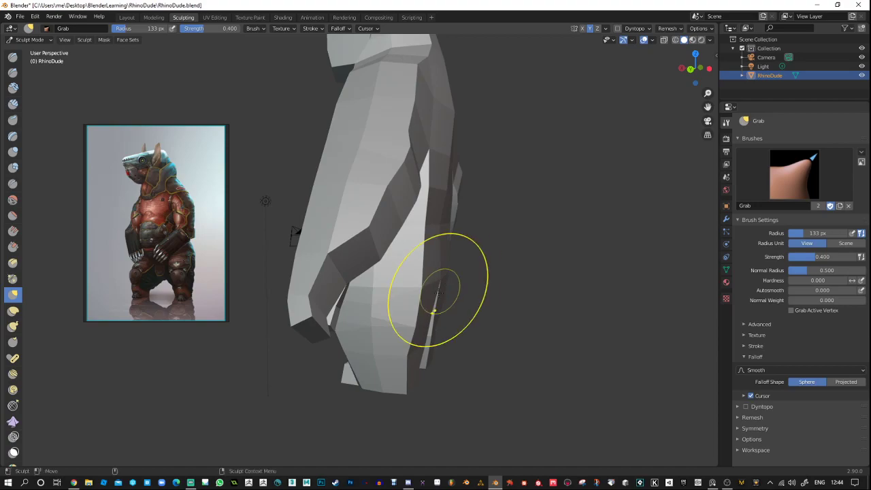
middle_drag(425, 320, 442, 285)
shift+middle_drag(443, 286, 409, 213)
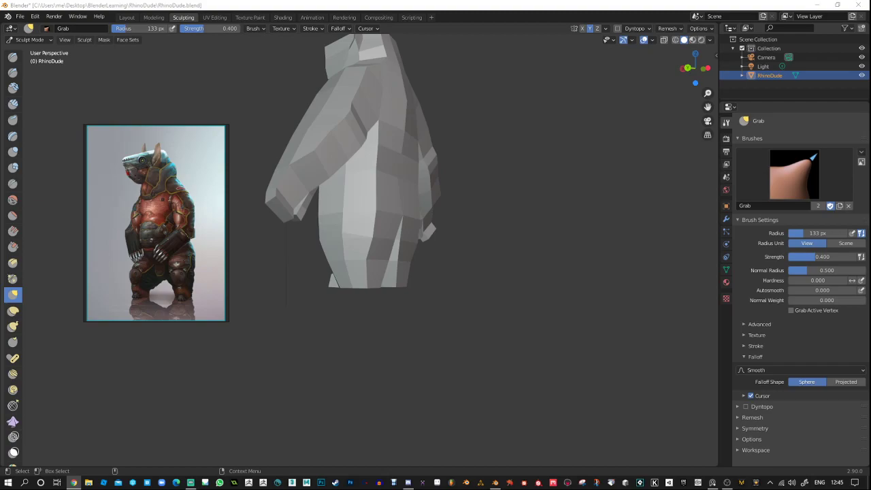
Open the theme preferences and expand the 3D Viewport color settings.
click(19, 15)
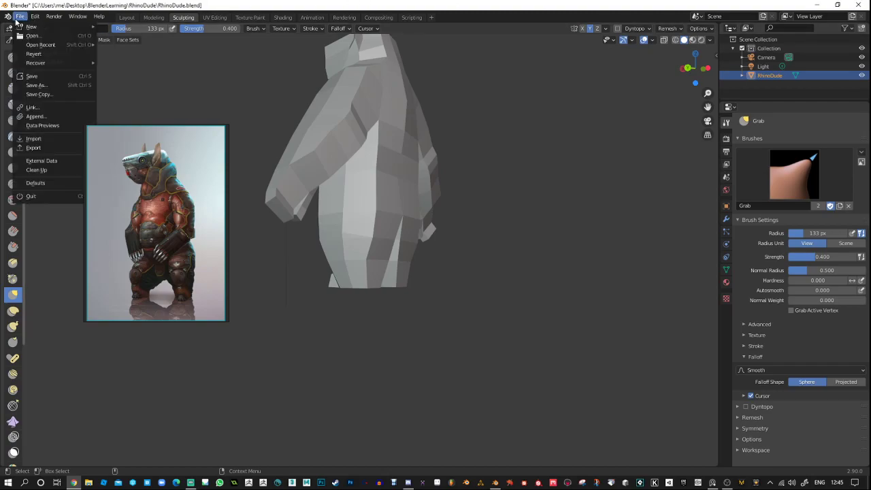
mouse_move(35, 15)
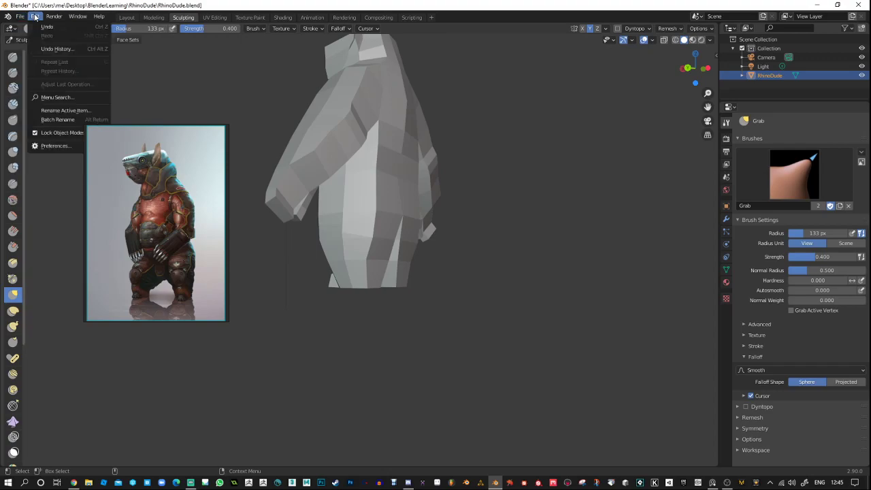
click(62, 146)
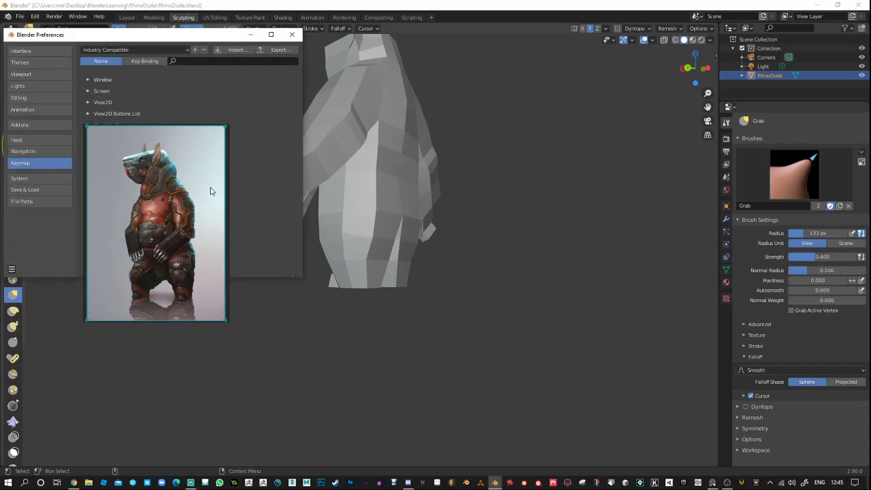
click(20, 62)
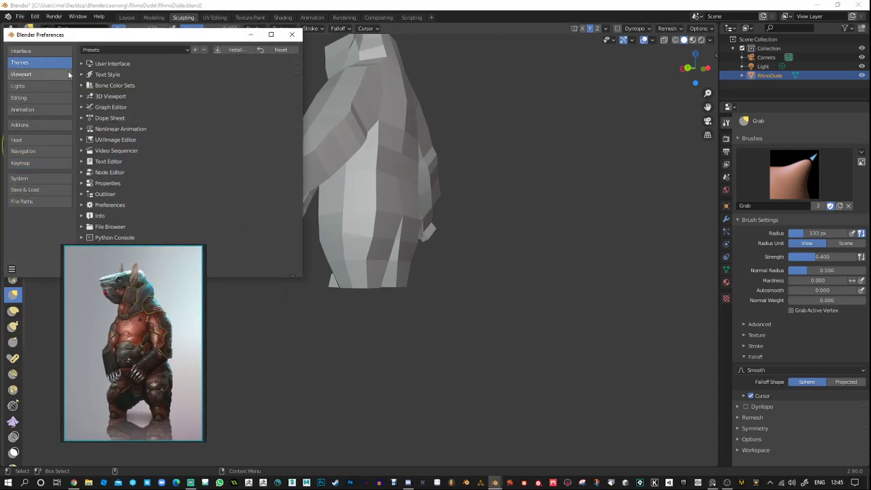
click(98, 96)
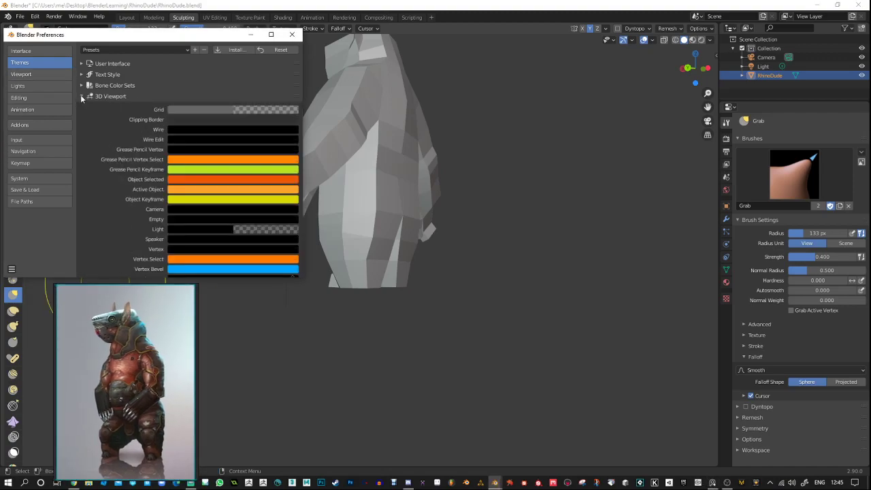
click(81, 95)
click(104, 96)
Look through the 3D Viewport theme colors and expand the Theme Space group to find the background color.
scroll(191, 115, down, 8)
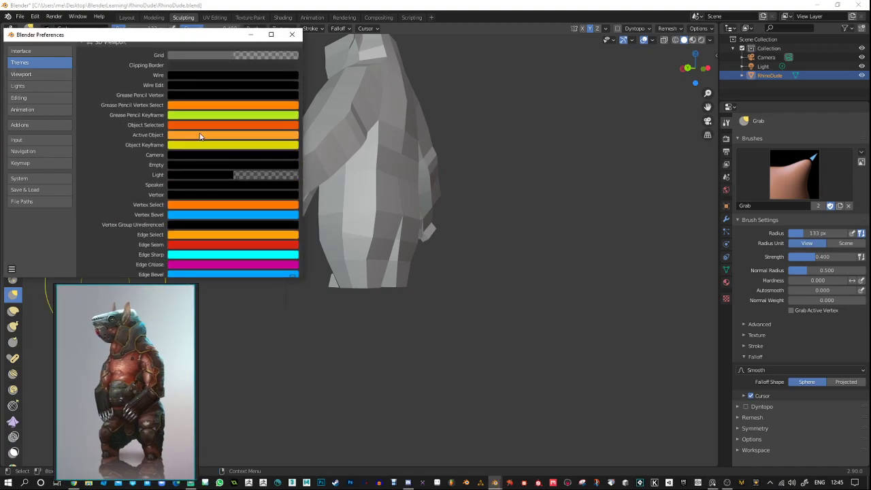
scroll(204, 126, down, 15)
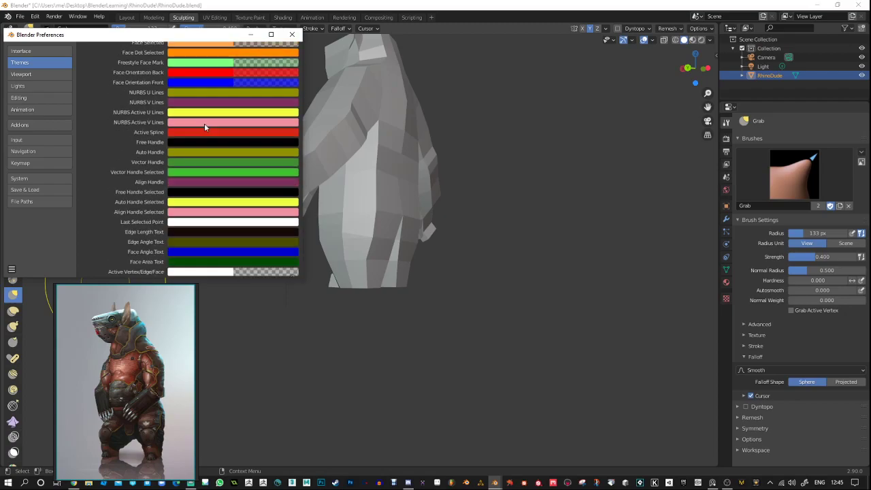
scroll(210, 119, up, 15)
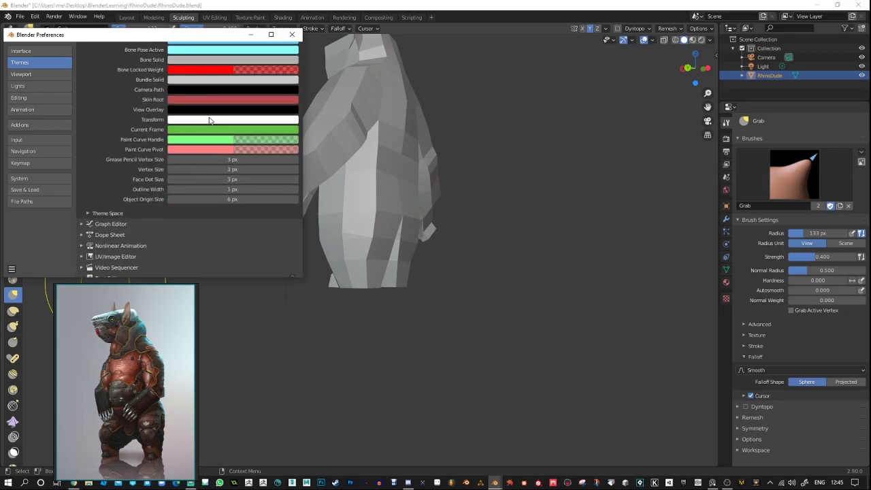
scroll(211, 119, up, 4)
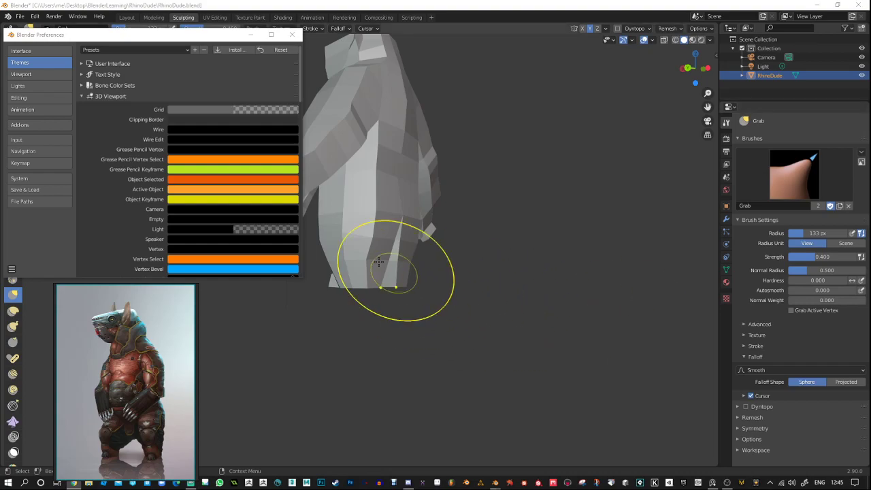
scroll(264, 229, down, 15)
scroll(264, 230, down, 12)
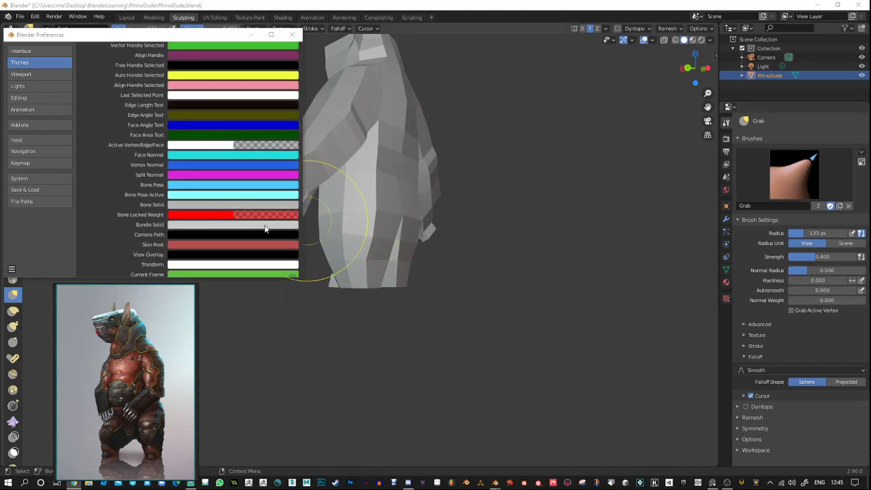
click(87, 195)
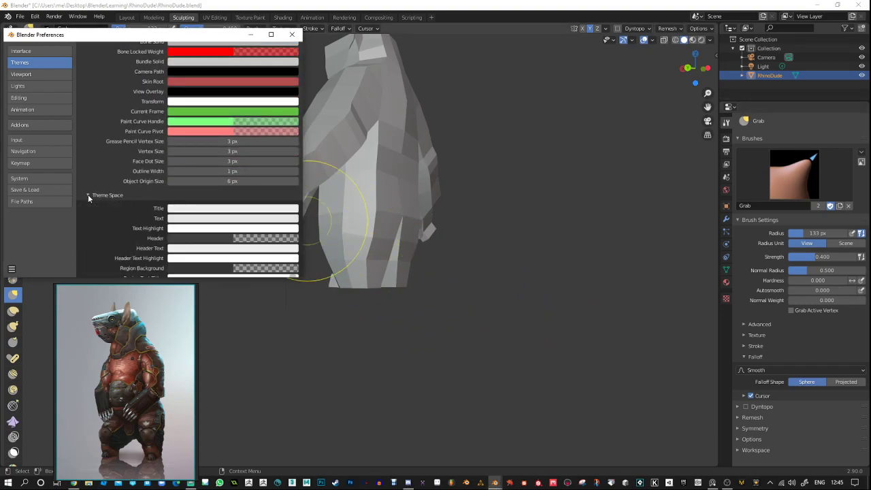
scroll(156, 221, down, 4)
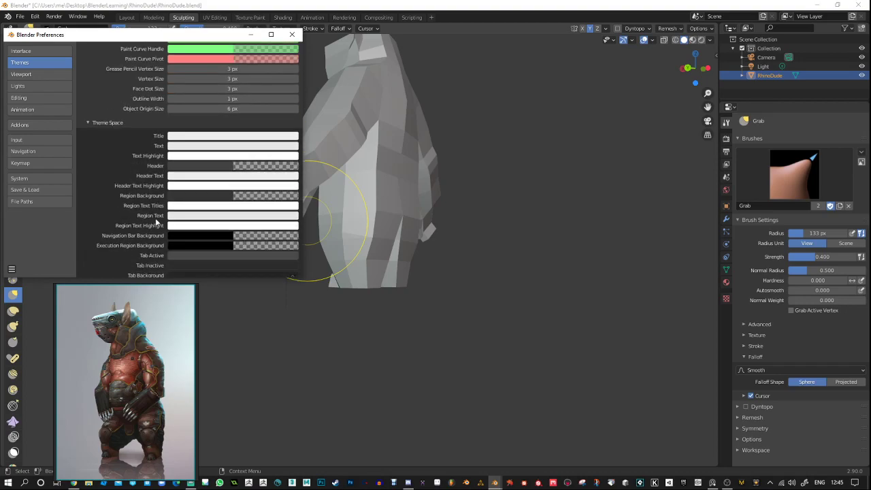
scroll(156, 221, down, 1)
scroll(161, 232, down, 1)
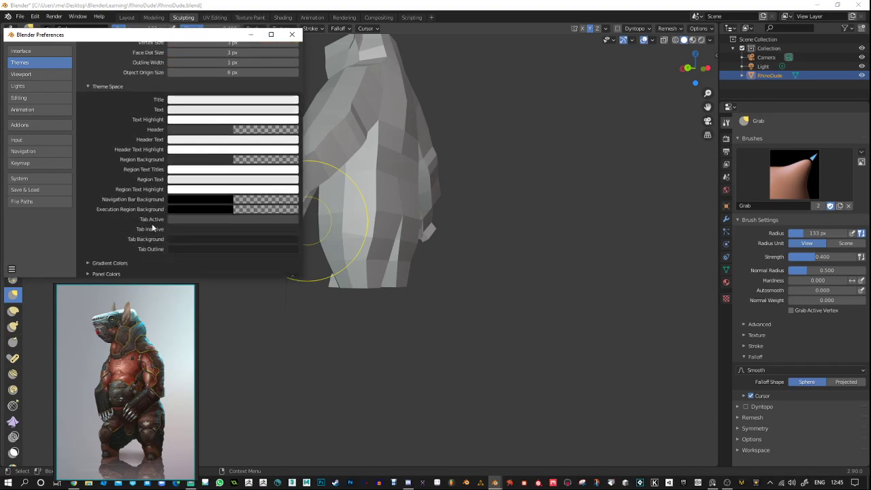
scroll(185, 219, down, 3)
scroll(186, 219, up, 1)
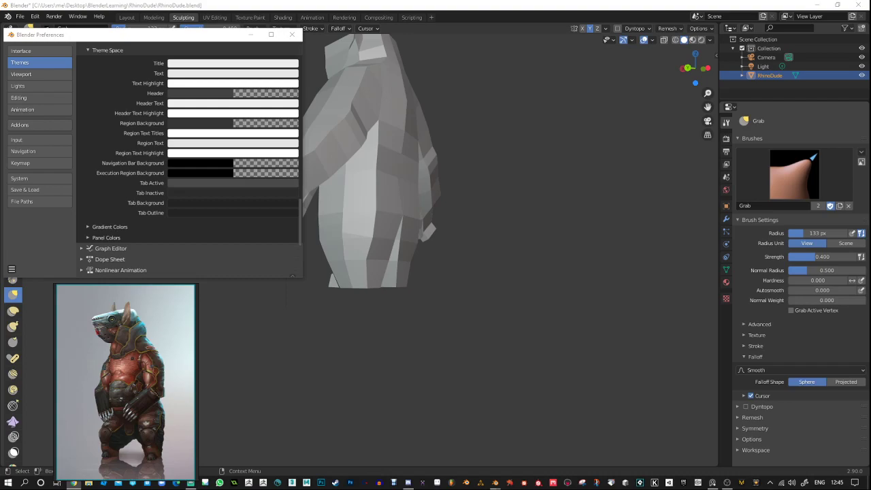
Darken the viewport's Gradient High/Off background color to a value of 0.106 and return to the model.
click(88, 227)
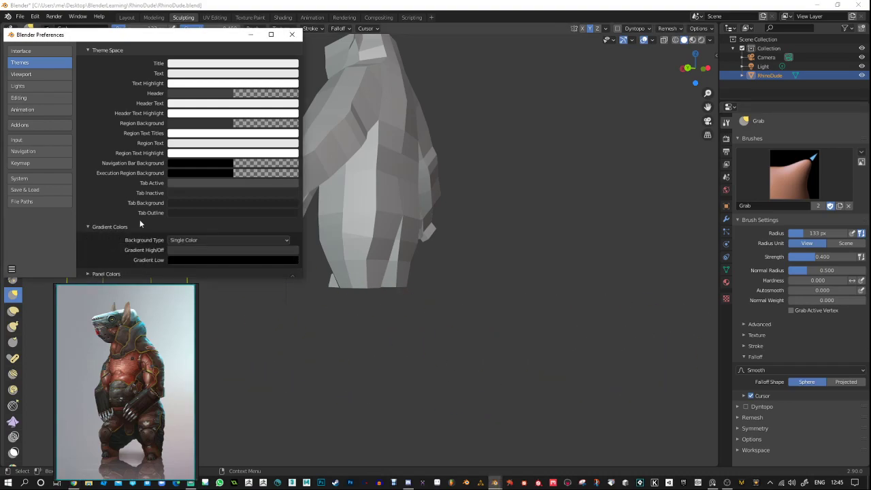
click(209, 250)
drag(289, 178, 290, 189)
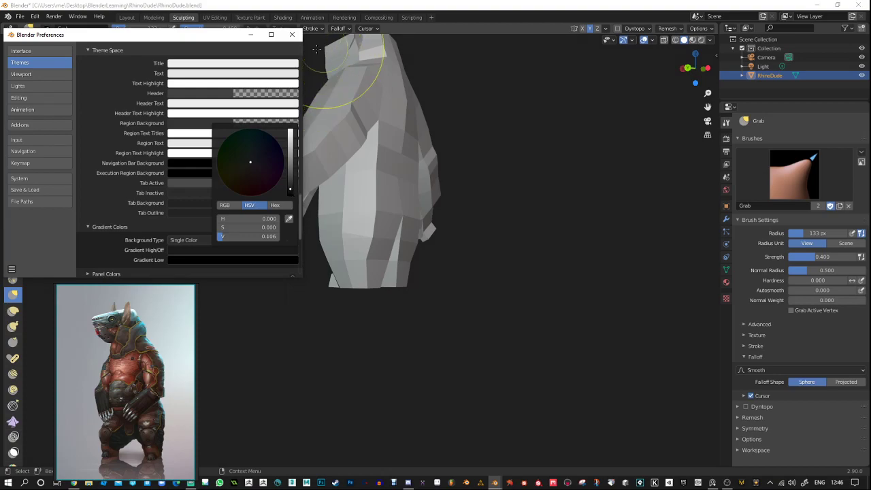
click(571, 177)
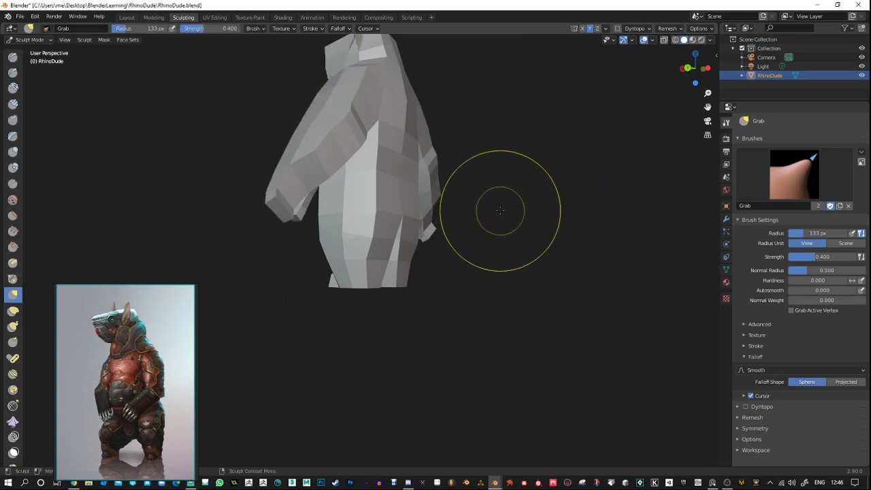
Move the reference image up beside the character and compare it with the model from the side.
middle_drag(494, 199, 515, 243)
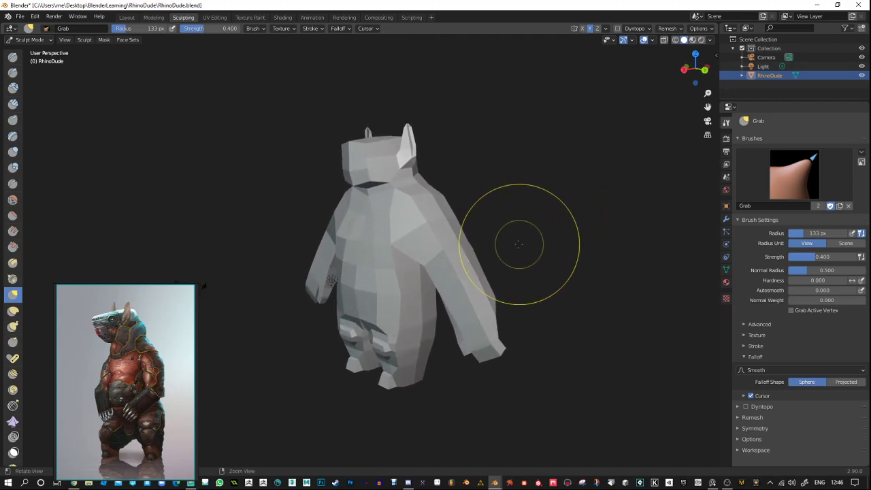
drag(168, 318, 204, 143)
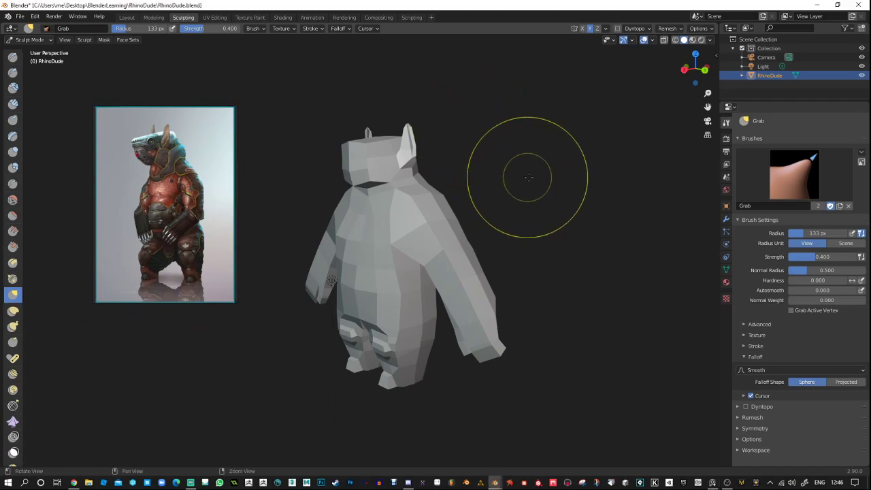
middle_drag(521, 174, 492, 180)
alt+right_drag(492, 181, 494, 167)
alt+middle_drag(494, 167, 514, 200)
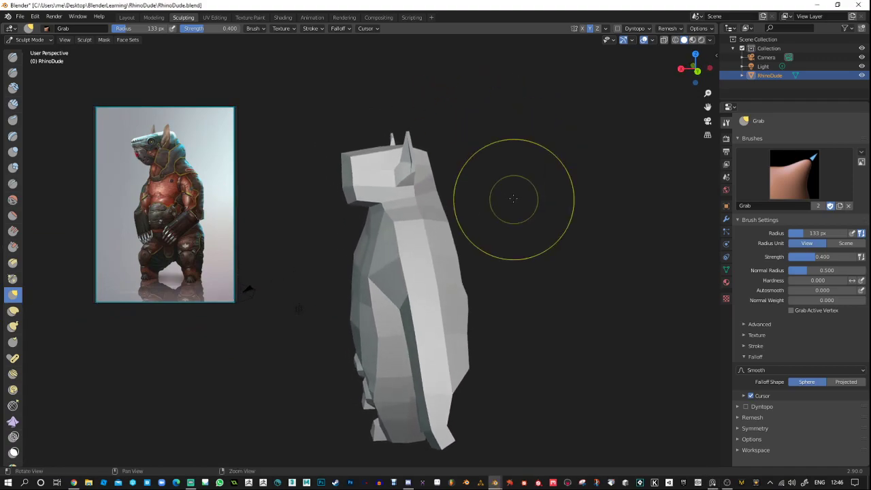
mouse_move(514, 200)
alt+right_down()
mouse_move(499, 168)
mouse_move(504, 149)
alt+right_up()
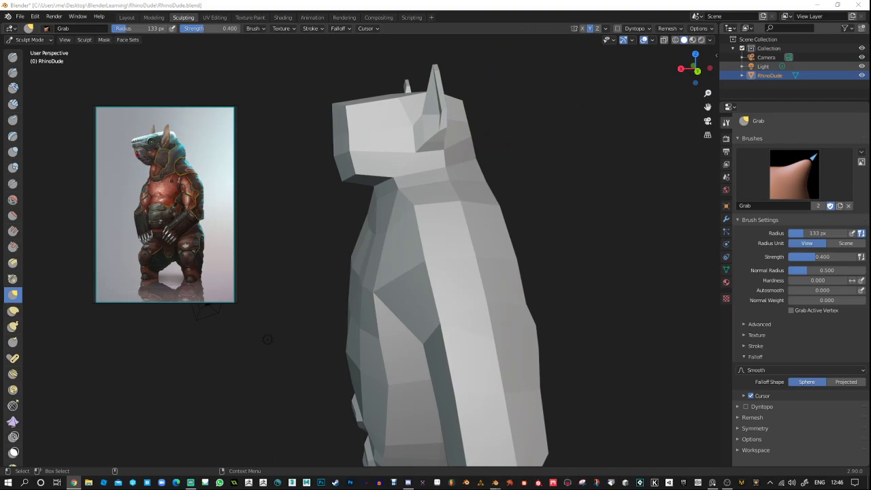
Reduce the Grab brush radius to 62 px and pull the front corners of the snout backward.
mouse_move(305, 188)
middle_down()
mouse_move(338, 203)
mouse_move(342, 194)
middle_up()
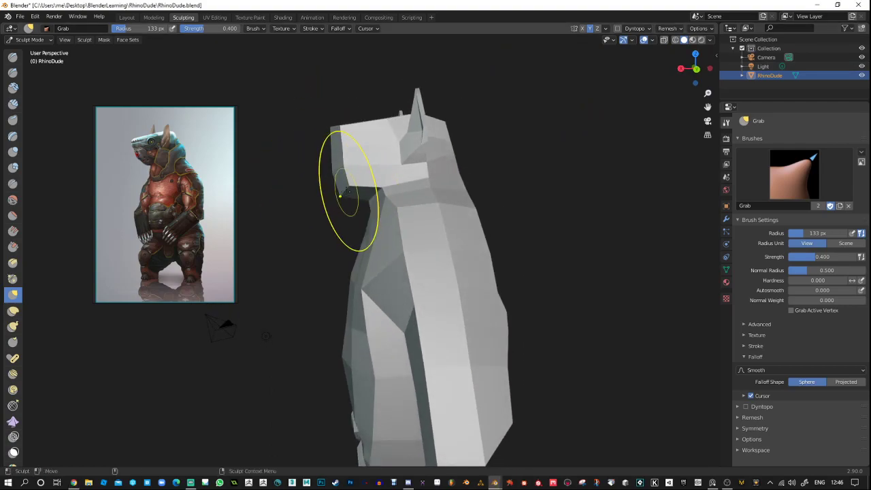
key(space)
key(space)
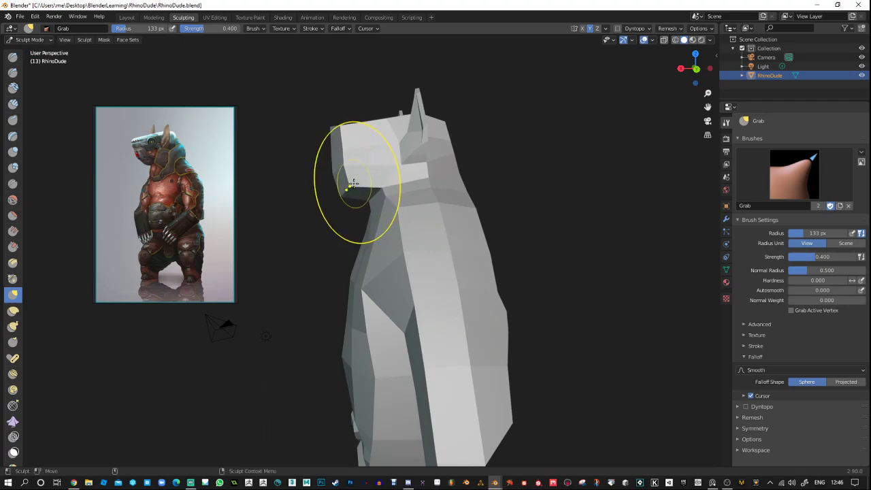
key(bracketleft)
key(bracketleft)
key(bracketleft)
key(bracketleft)
key(bracketleft)
key(bracketleft)
key(bracketleft)
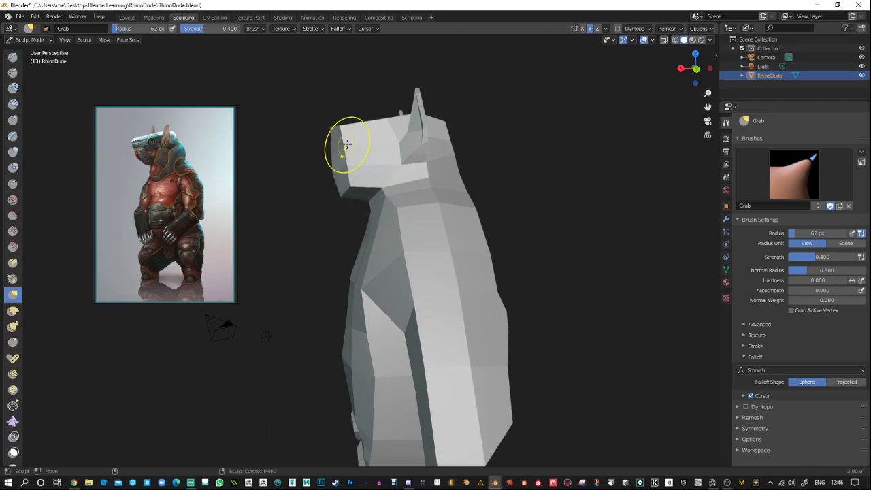
drag(342, 127, 354, 130)
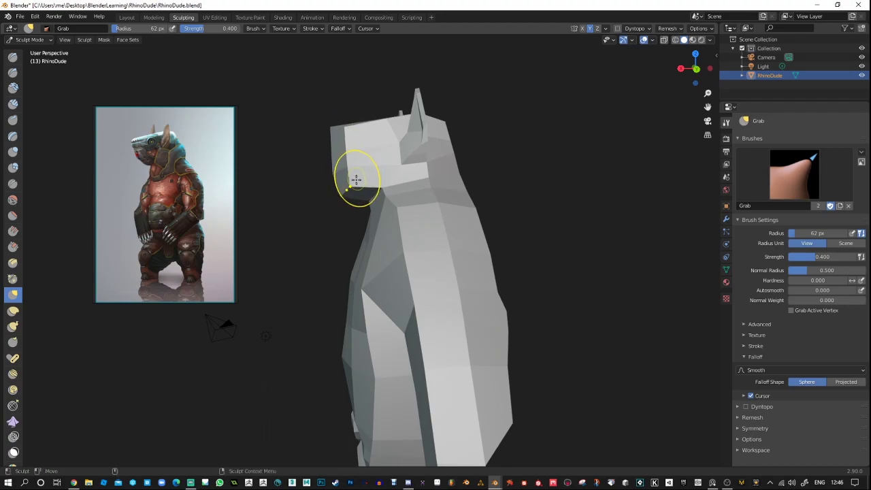
drag(356, 179, 361, 181)
Reshape the lower legs around and just below the kneecaps from the front with the mirrored Grab brush.
middle_drag(361, 181, 345, 238)
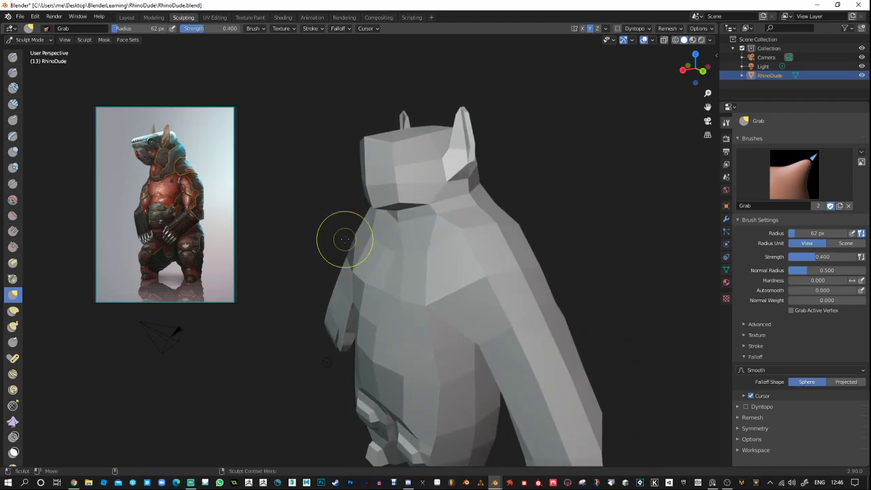
mouse_move(399, 165)
middle_down()
mouse_move(398, 156)
mouse_move(362, 221)
mouse_move(371, 216)
middle_up()
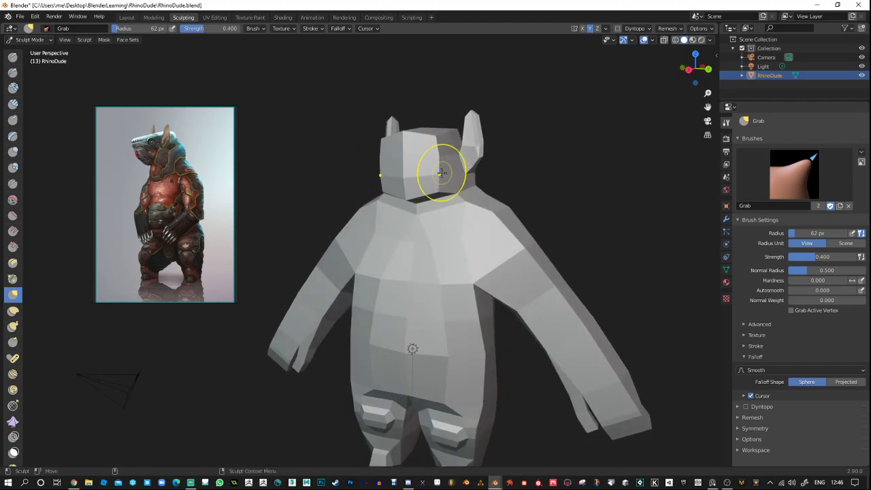
mouse_move(547, 157)
middle_down()
mouse_move(544, 142)
mouse_move(544, 181)
mouse_move(538, 134)
middle_up()
mouse_move(538, 134)
alt+right_down()
mouse_move(536, 161)
mouse_move(494, 250)
alt+right_up()
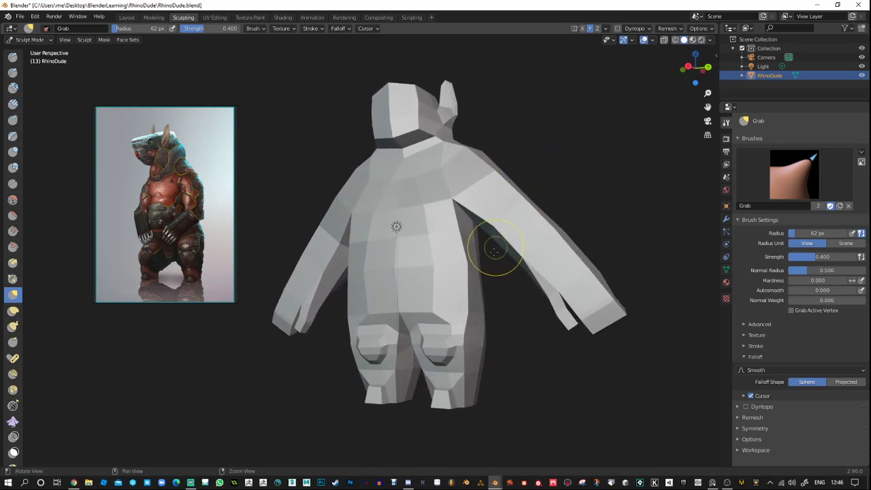
alt+middle_drag(493, 251, 470, 213)
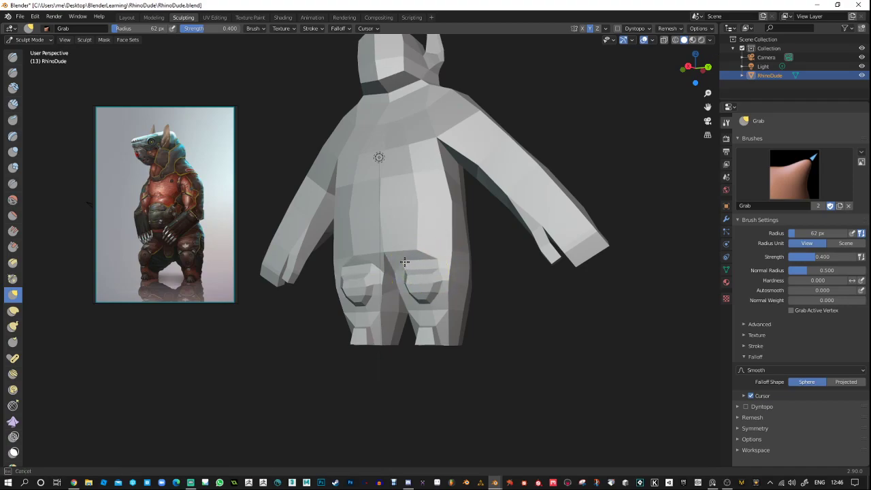
middle_drag(429, 264, 456, 244)
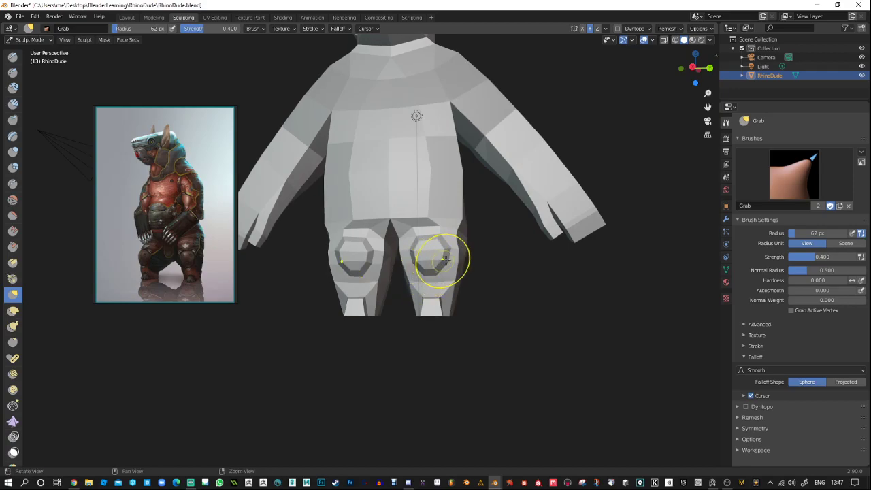
middle_drag(444, 259, 410, 233)
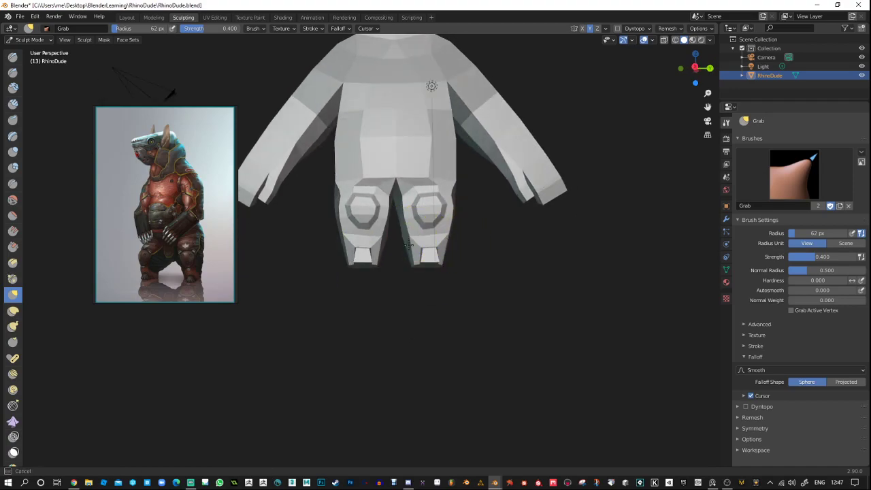
drag(411, 247, 440, 244)
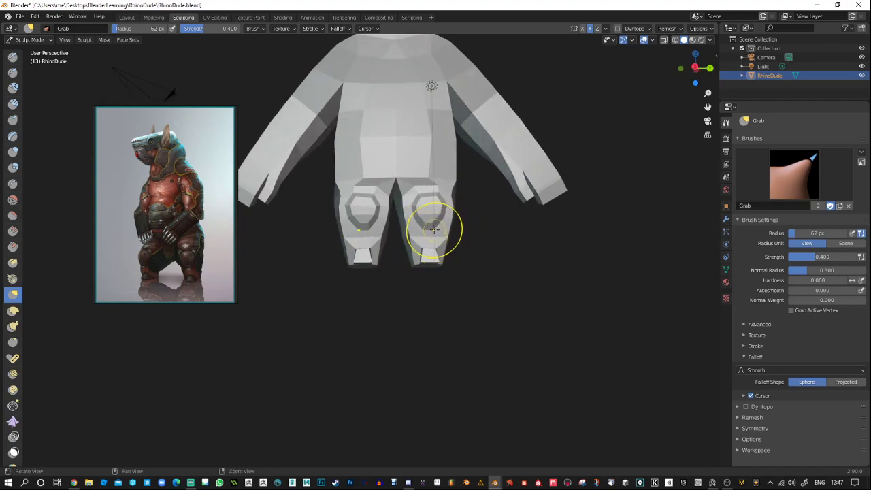
Compare the legs in wireframe, material preview and X-ray display and check the viewport shading options, finishing in solid shading.
mouse_move(432, 229)
middle_down()
mouse_move(439, 231)
mouse_move(459, 191)
middle_up()
middle_drag(447, 257, 431, 281)
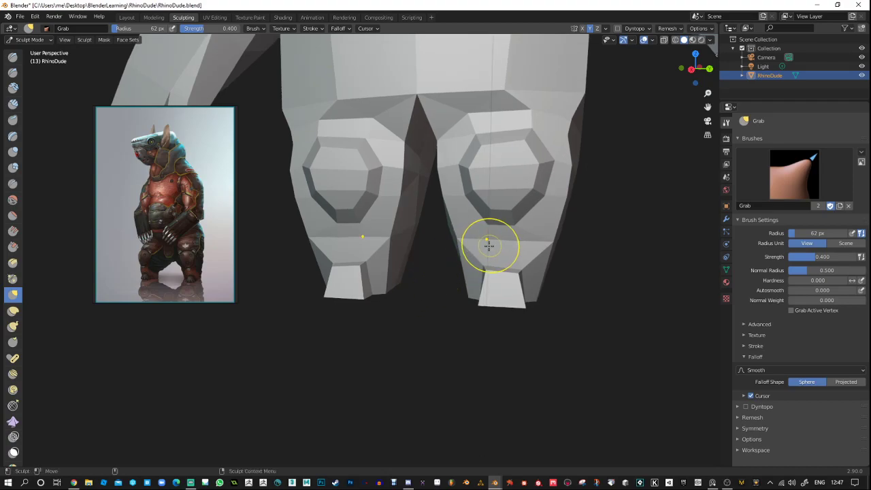
click(674, 40)
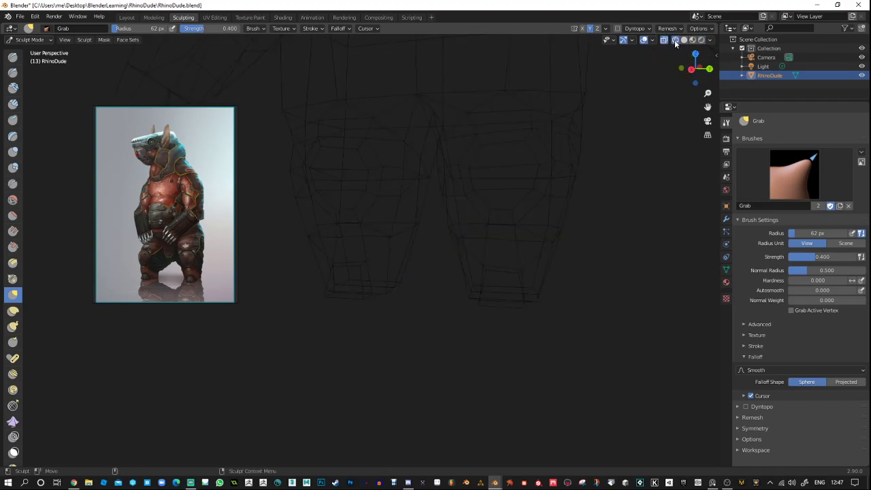
click(684, 39)
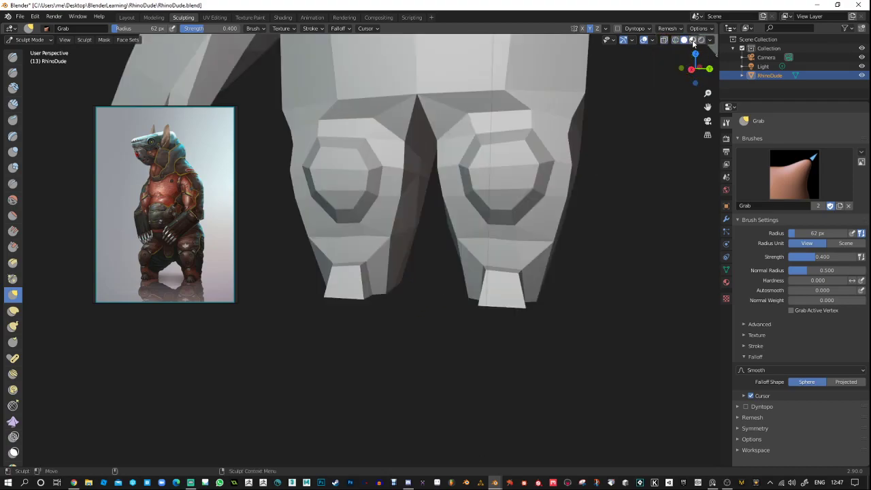
click(701, 40)
click(693, 41)
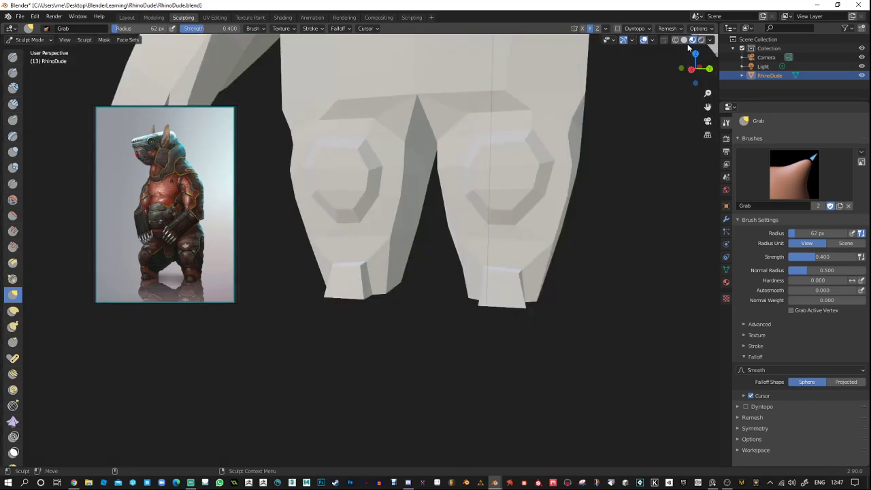
click(685, 42)
click(676, 40)
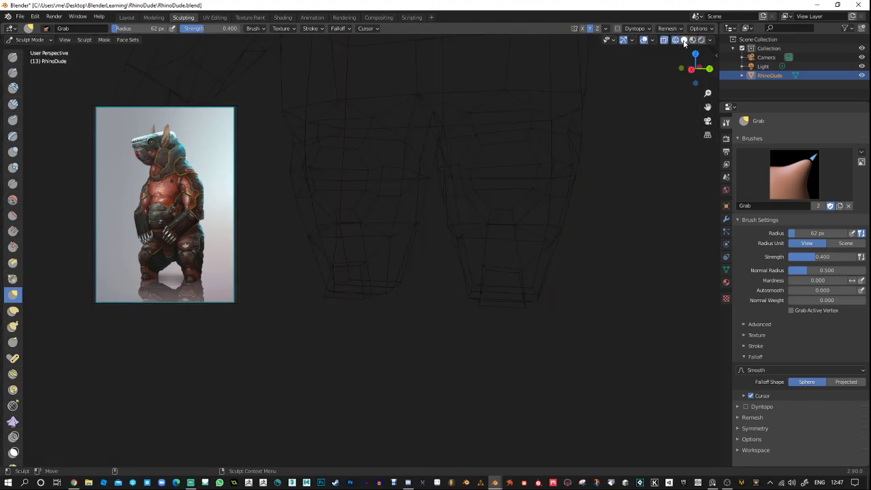
click(683, 40)
click(710, 41)
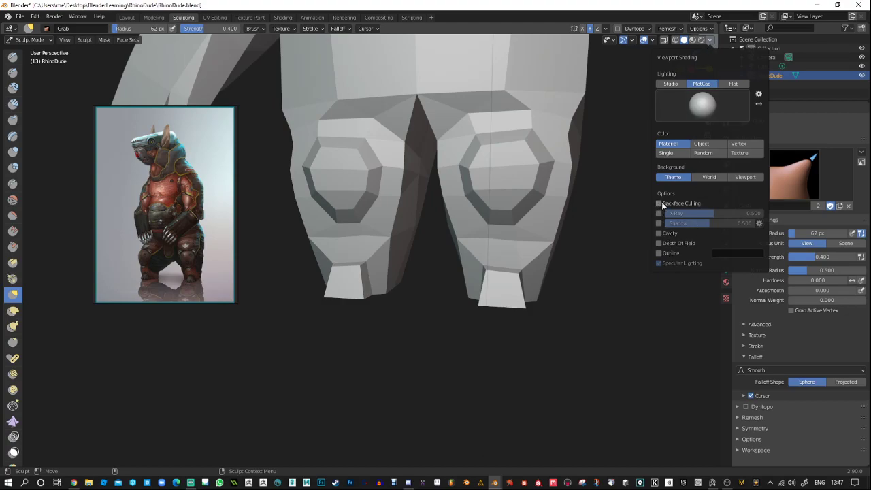
click(665, 39)
click(665, 39)
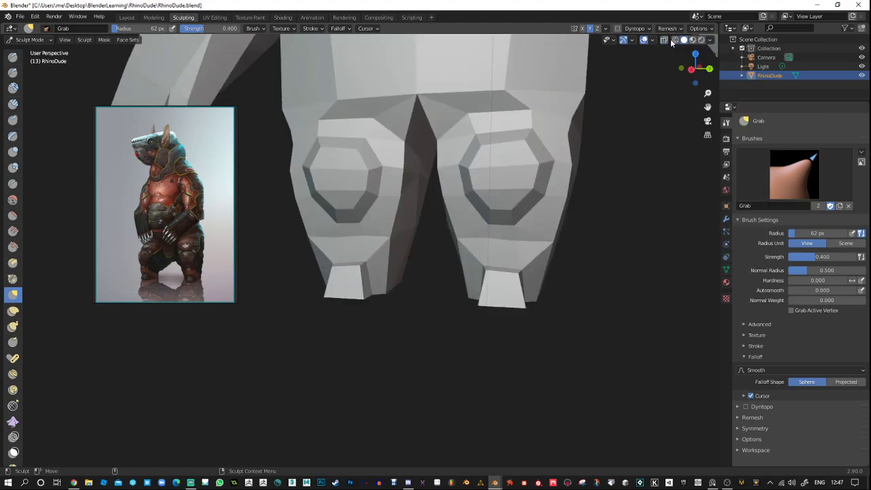
Pull the back of the shoulders up and inward with the mirrored Grab brush, working from behind.
middle_drag(612, 169, 600, 211)
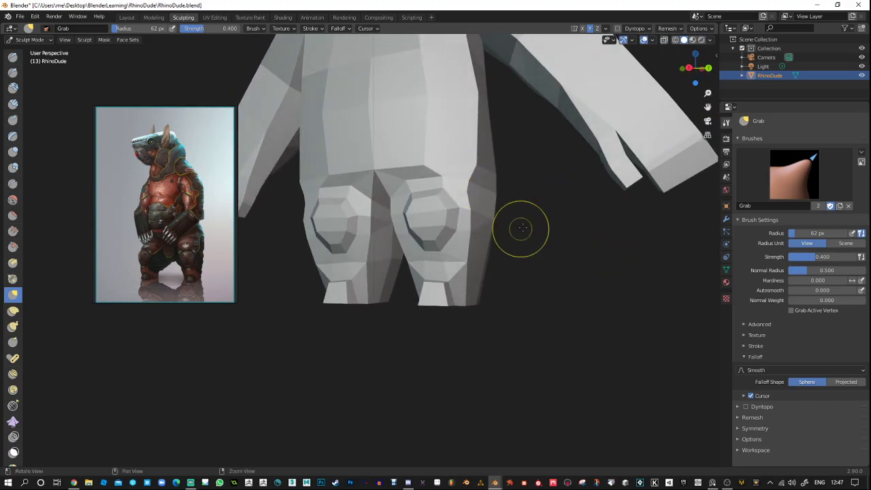
middle_drag(521, 227, 499, 237)
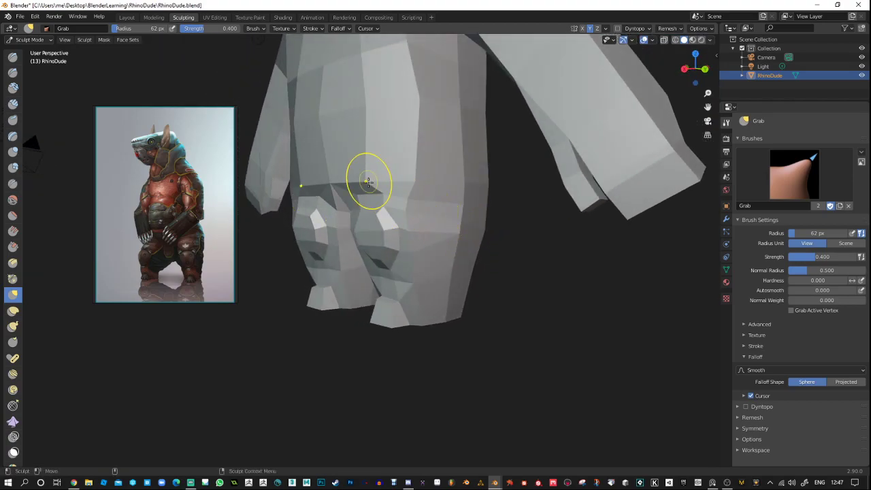
mouse_move(360, 196)
middle_down()
mouse_move(369, 204)
mouse_move(344, 198)
mouse_move(411, 262)
mouse_move(406, 223)
mouse_move(413, 243)
middle_up()
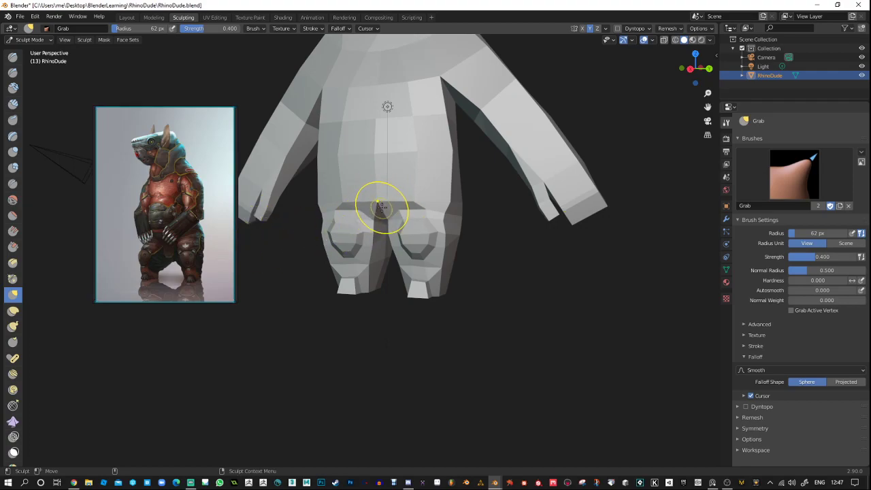
mouse_move(391, 220)
middle_down()
mouse_move(404, 208)
mouse_move(408, 216)
mouse_move(381, 226)
middle_up()
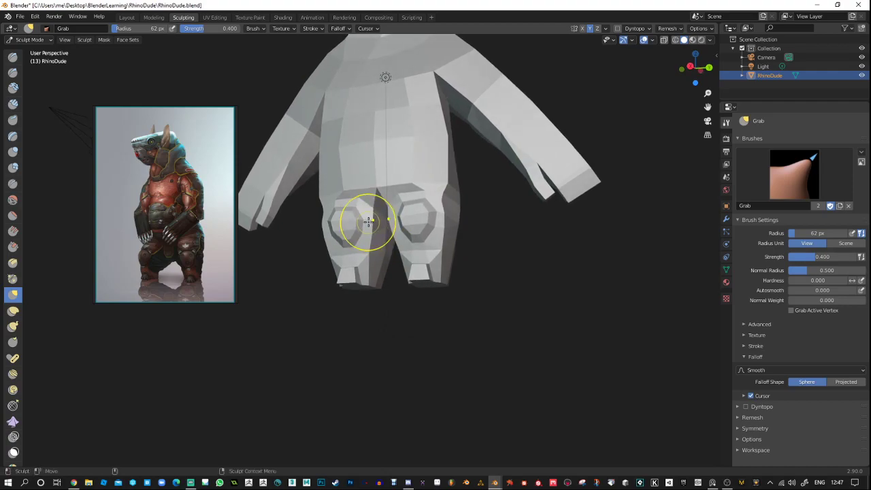
mouse_move(368, 198)
middle_down()
mouse_move(331, 204)
mouse_move(351, 198)
mouse_move(355, 205)
middle_up()
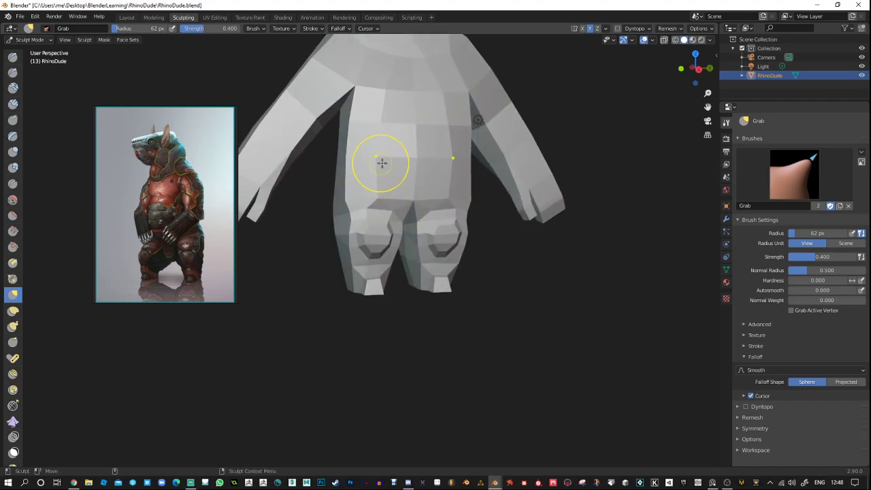
middle_drag(381, 163, 480, 237)
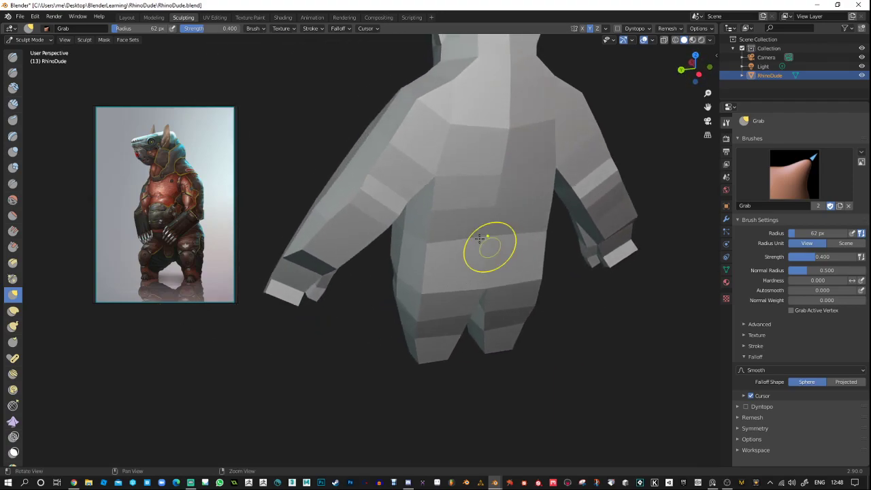
drag(405, 137, 424, 105)
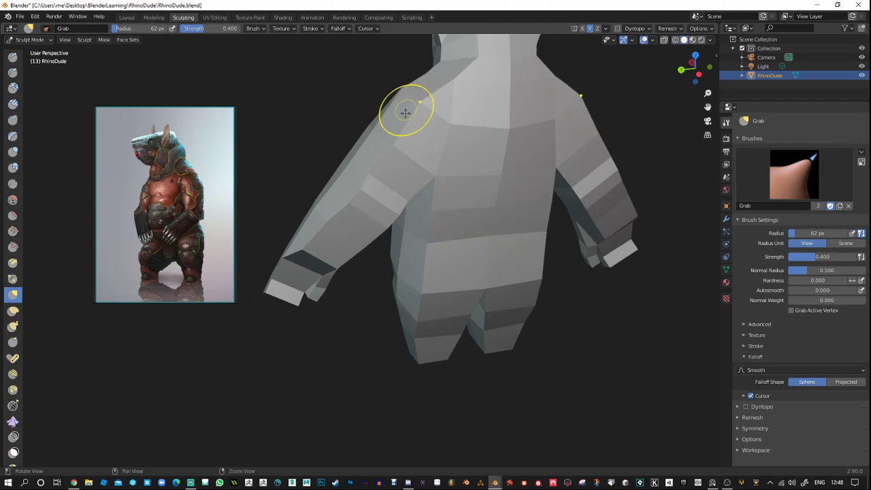
Pull the lower outer corners of the chest outward and up toward the armpits with the mirrored Grab brush.
middle_drag(406, 111, 513, 155)
ctrl+middle_drag(462, 112, 455, 158)
scroll(458, 123, up, 4)
middle_drag(501, 137, 506, 134)
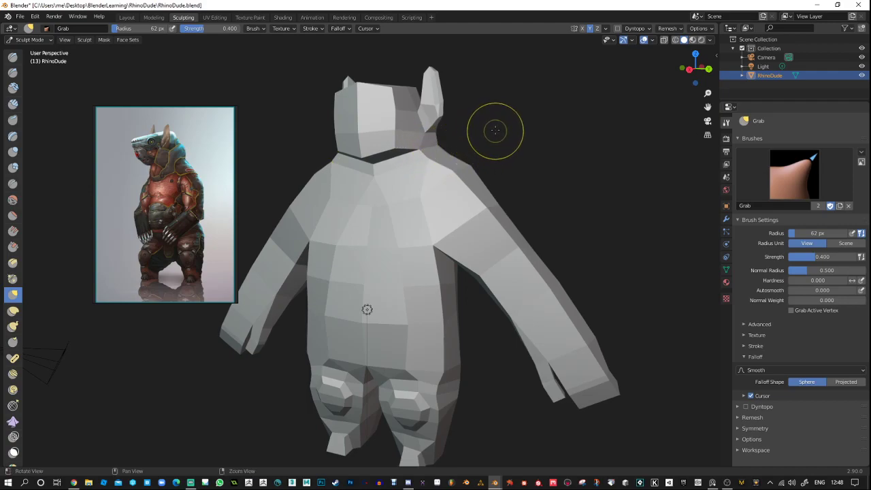
mouse_move(494, 130)
middle_down()
mouse_move(528, 145)
mouse_move(509, 163)
middle_up()
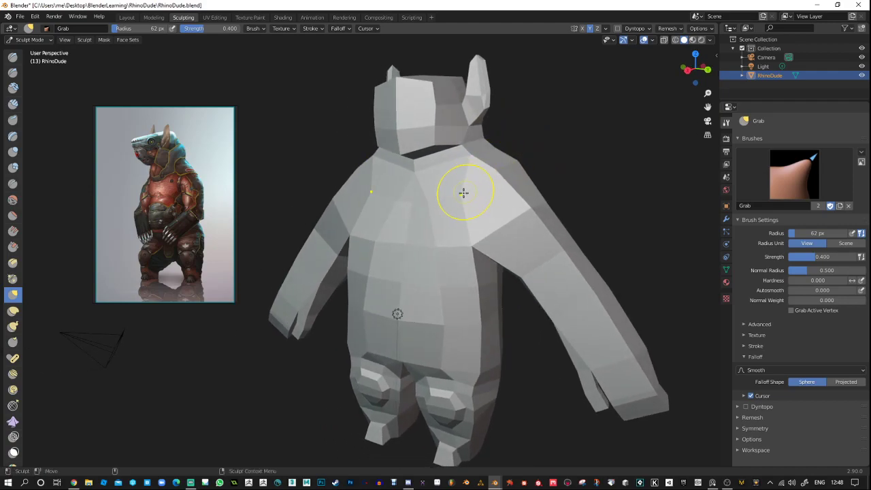
drag(470, 238, 486, 227)
Reshape the upper arms by grabbing their surfaces inward, then nudge their undersides from a low view.
mouse_move(509, 170)
middle_down()
mouse_move(554, 190)
mouse_move(609, 167)
middle_up()
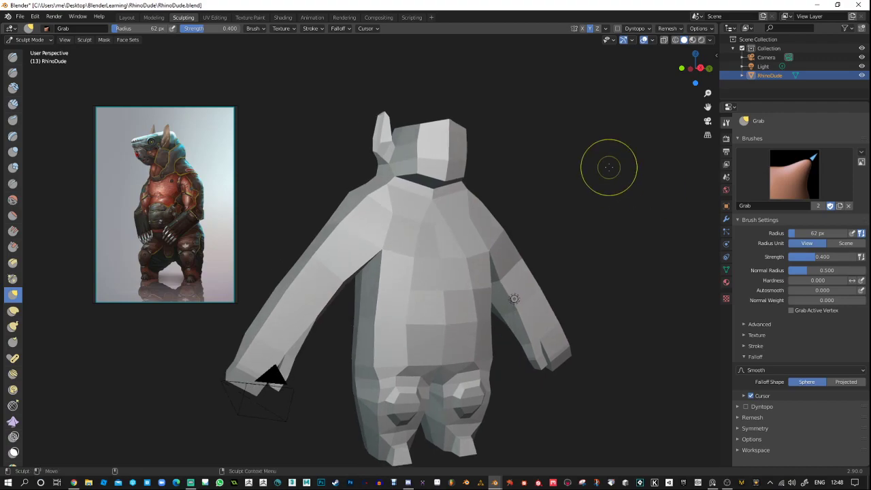
middle_drag(361, 214, 331, 221)
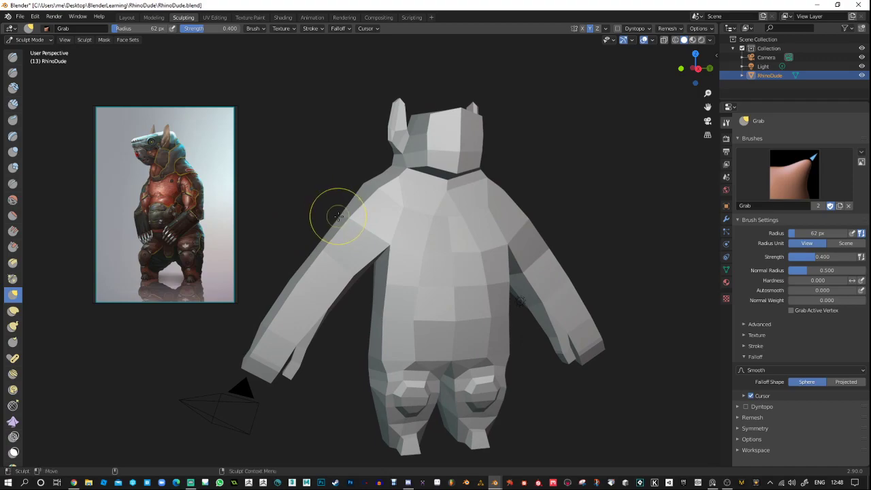
mouse_move(333, 211)
middle_down()
mouse_move(349, 218)
mouse_move(334, 188)
middle_up()
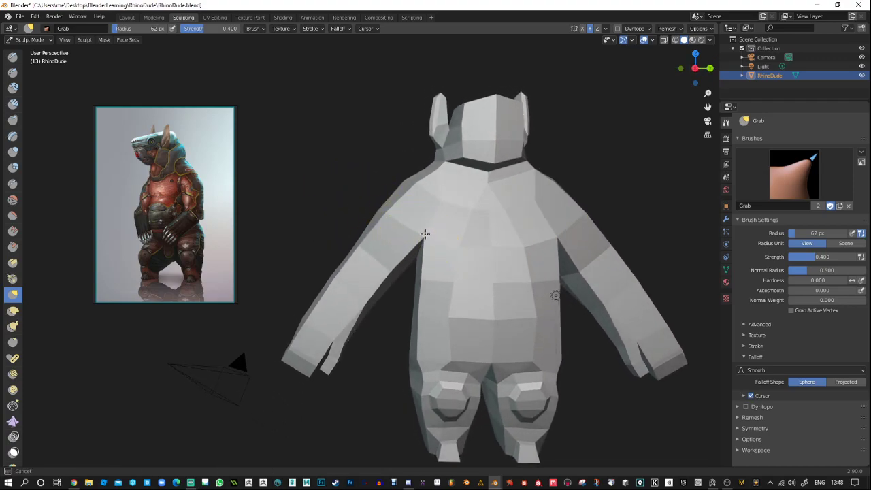
middle_drag(324, 220, 309, 235)
mouse_move(309, 227)
mouse_down()
mouse_move(301, 223)
mouse_move(334, 237)
mouse_up()
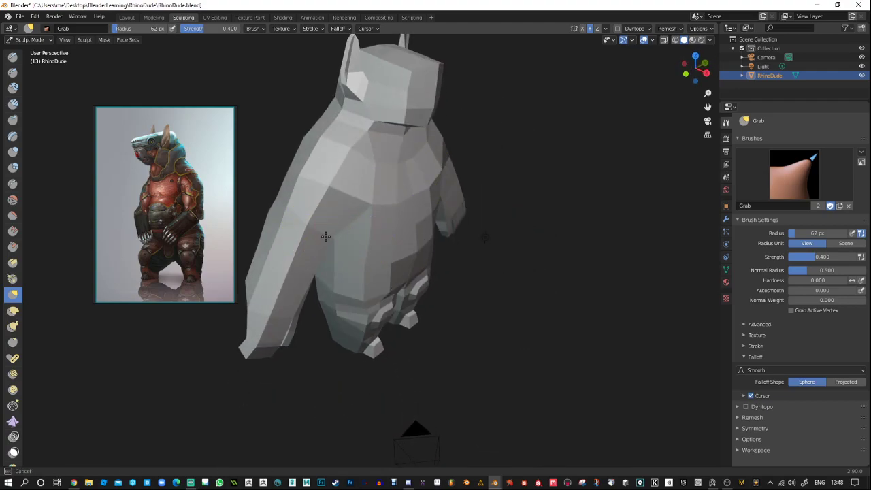
middle_drag(325, 236, 399, 295)
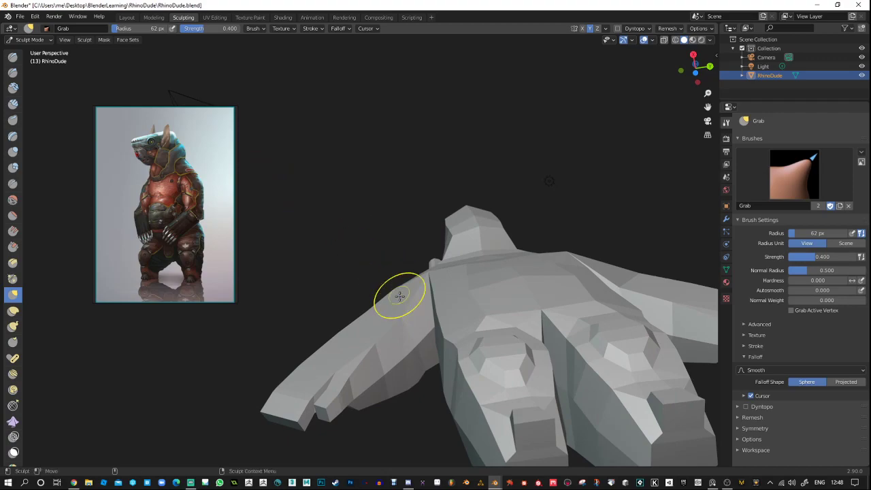
drag(407, 319, 401, 318)
Nudge the front edge of the chest slightly forward in a side view with the mirrored Grab brush.
ctrl+middle_drag(352, 219, 348, 259)
mouse_move(351, 245)
shift+middle_down()
mouse_move(367, 191)
mouse_move(379, 259)
mouse_move(361, 249)
mouse_move(365, 266)
mouse_move(349, 282)
shift+middle_up()
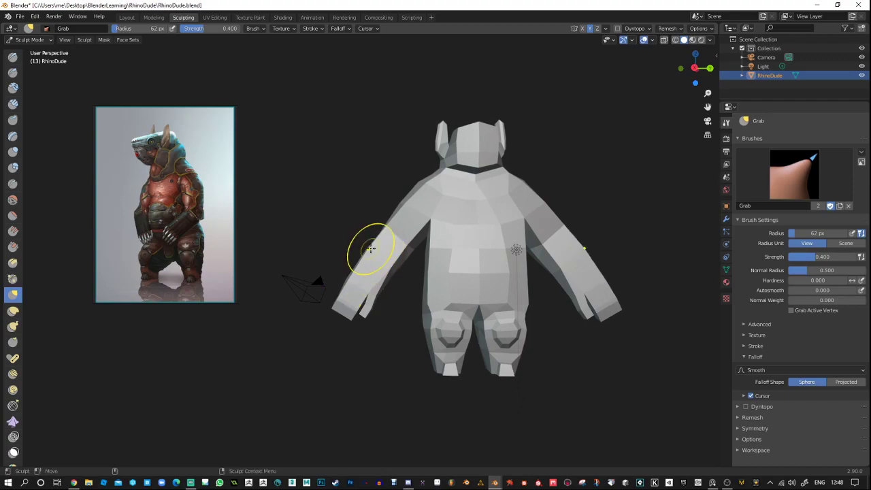
middle_drag(371, 249, 385, 256)
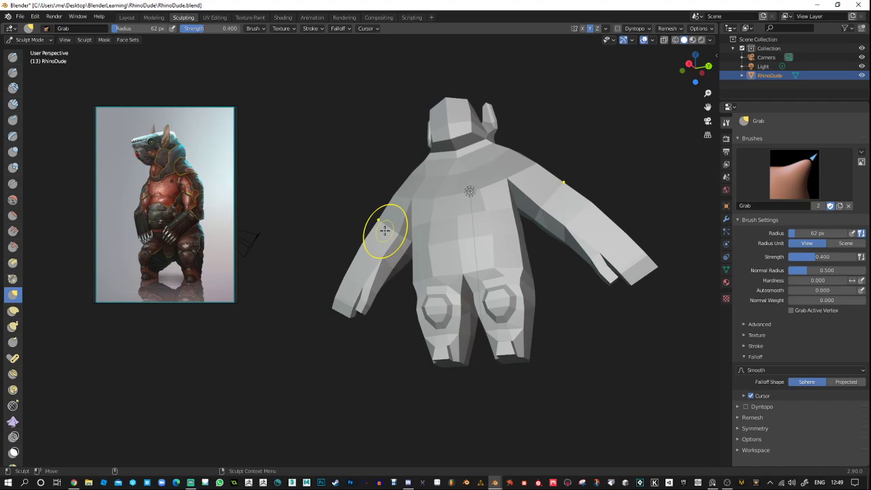
mouse_move(520, 155)
middle_down()
mouse_move(534, 184)
mouse_move(493, 212)
middle_up()
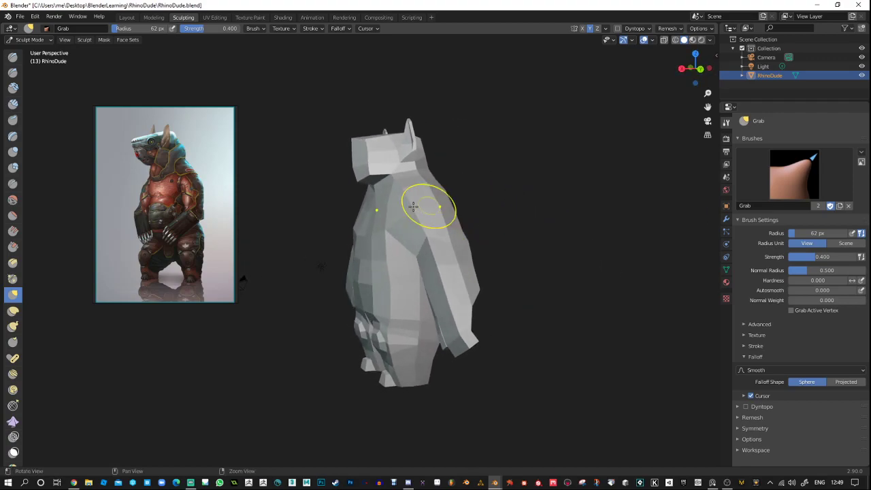
drag(370, 208, 367, 209)
Pull the upper chest beside the neck slightly downward with the mirrored Grab brush.
mouse_move(337, 201)
middle_down()
mouse_move(355, 204)
mouse_move(344, 201)
mouse_move(362, 197)
mouse_move(348, 193)
mouse_move(361, 187)
middle_up()
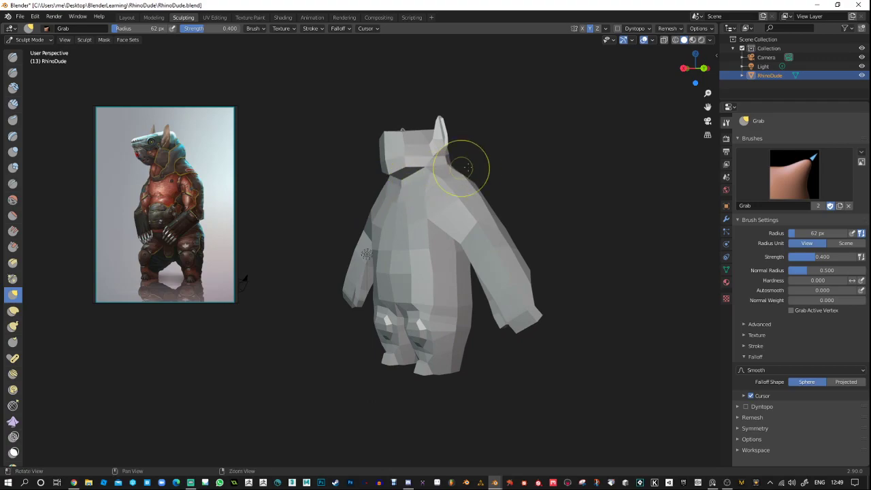
middle_drag(472, 163, 500, 185)
drag(468, 188, 466, 195)
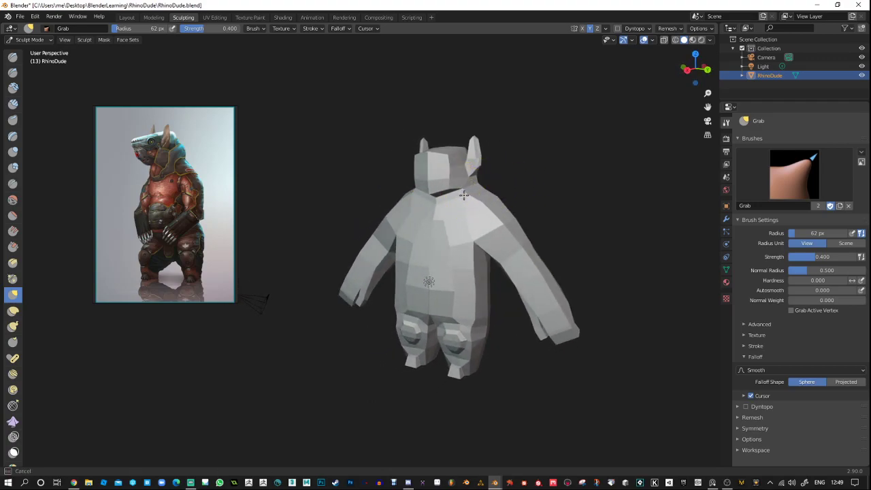
mouse_move(463, 195)
middle_down()
mouse_move(515, 150)
mouse_move(521, 166)
mouse_move(569, 152)
mouse_move(558, 149)
middle_up()
middle_drag(497, 258, 500, 253)
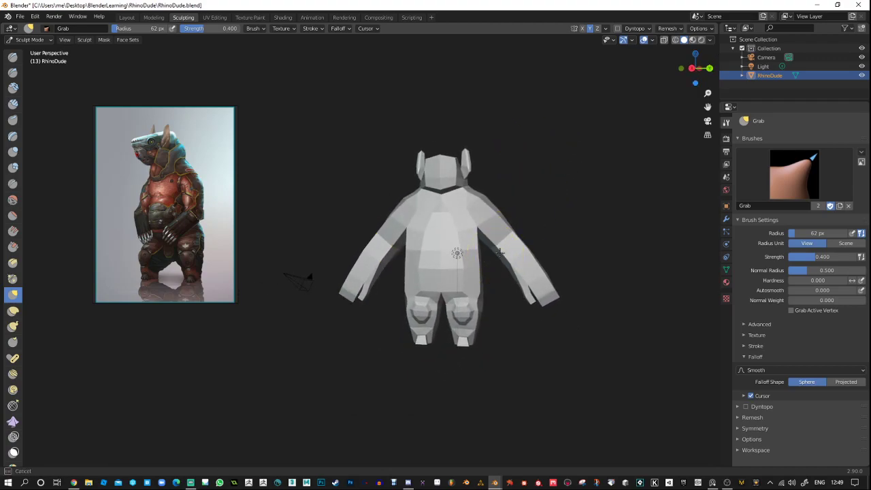
mouse_move(535, 218)
alt+right_down()
mouse_move(540, 233)
mouse_move(542, 225)
alt+right_up()
alt+middle_drag(545, 266, 468, 219)
mouse_move(468, 220)
alt+right_down()
mouse_move(468, 233)
mouse_move(470, 183)
alt+right_up()
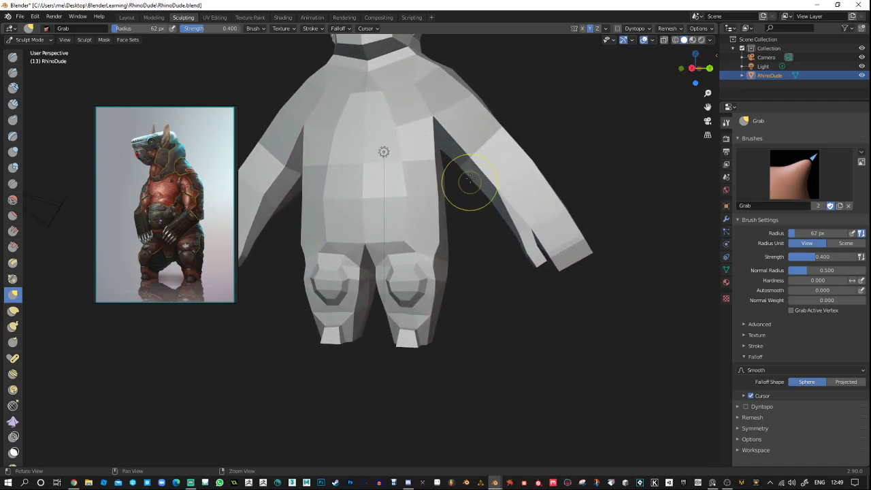
Reshape the hand tips with the mirrored Grab brush, working from the front, side and a second lower view.
mouse_move(528, 257)
mouse_down()
mouse_move(527, 246)
mouse_move(558, 239)
mouse_up()
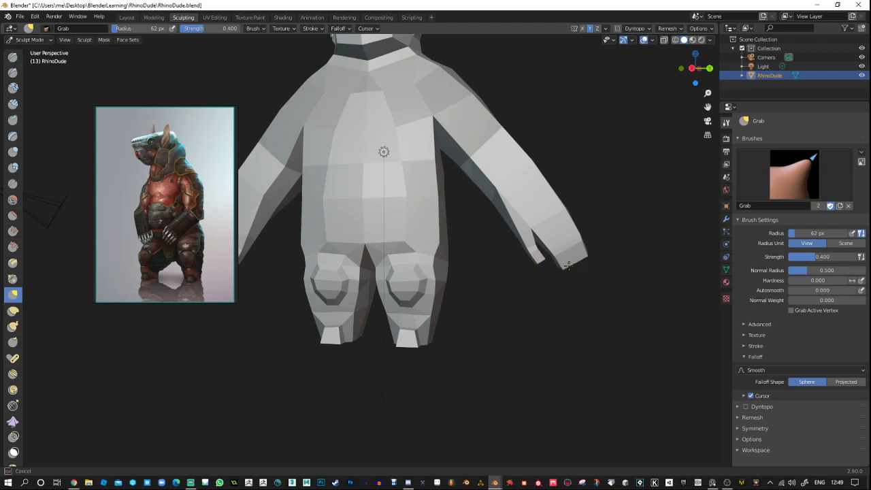
alt+drag(604, 266, 483, 270)
alt+drag(483, 270, 653, 238)
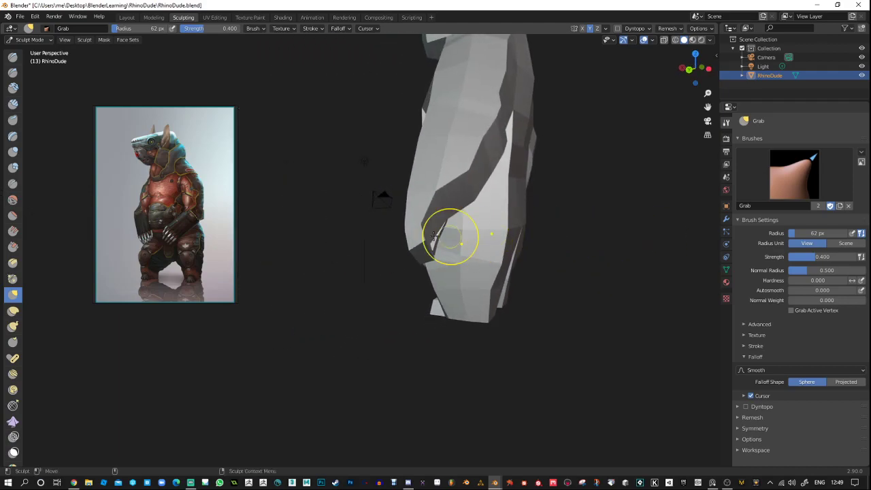
drag(426, 241, 406, 259)
middle_drag(411, 273, 396, 163)
mouse_move(395, 161)
mouse_down()
mouse_move(385, 171)
mouse_move(362, 155)
mouse_up()
drag(361, 155, 365, 160)
Smooth the area between the thumb and the palm with the Smooth brush at strength 0.174.
mouse_move(361, 197)
middle_down()
mouse_move(381, 197)
mouse_move(372, 193)
mouse_move(391, 173)
mouse_move(421, 195)
mouse_move(470, 183)
mouse_move(492, 218)
middle_up()
mouse_move(551, 239)
middle_down()
mouse_move(554, 247)
mouse_move(597, 242)
mouse_move(564, 253)
mouse_move(515, 239)
middle_up()
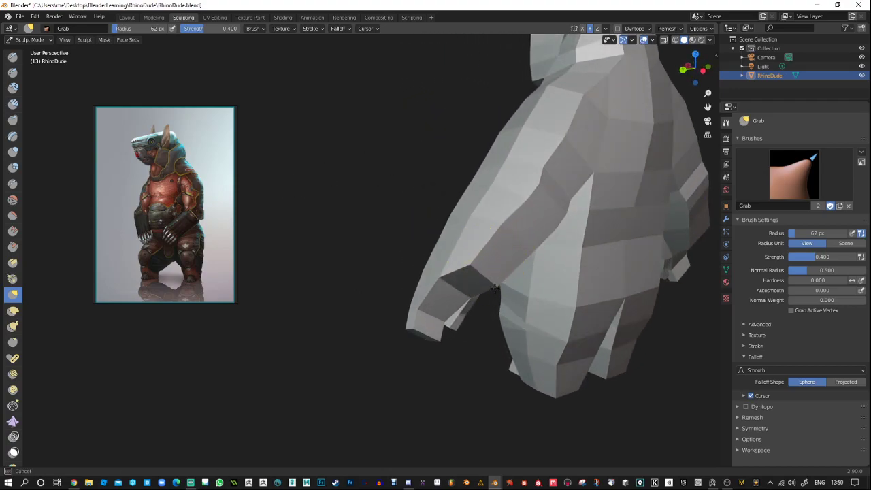
mouse_move(495, 293)
middle_down()
mouse_move(538, 268)
mouse_move(571, 274)
mouse_move(524, 272)
mouse_move(533, 226)
mouse_move(578, 228)
mouse_move(520, 261)
middle_up()
mouse_move(521, 262)
alt+mouse_down()
mouse_move(523, 241)
mouse_move(527, 248)
alt+mouse_up()
scroll(532, 224, up, 3)
alt+middle_drag(498, 272, 581, 149)
middle_drag(557, 186, 544, 204)
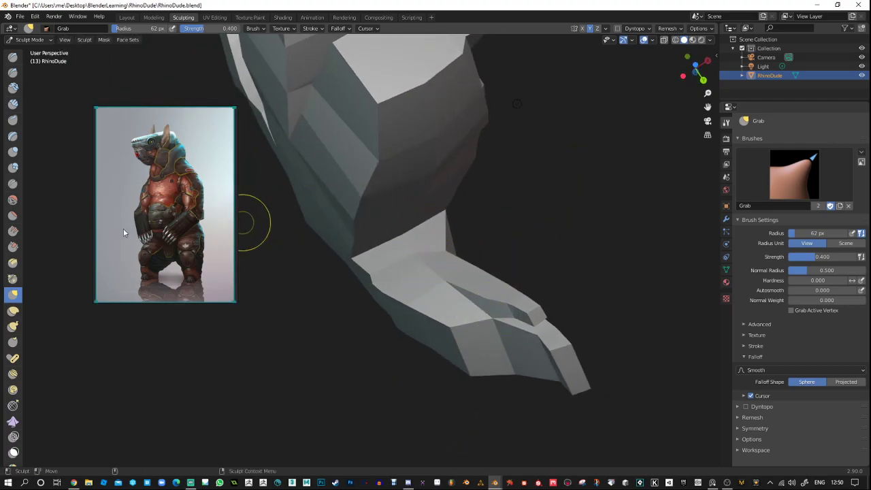
click(12, 199)
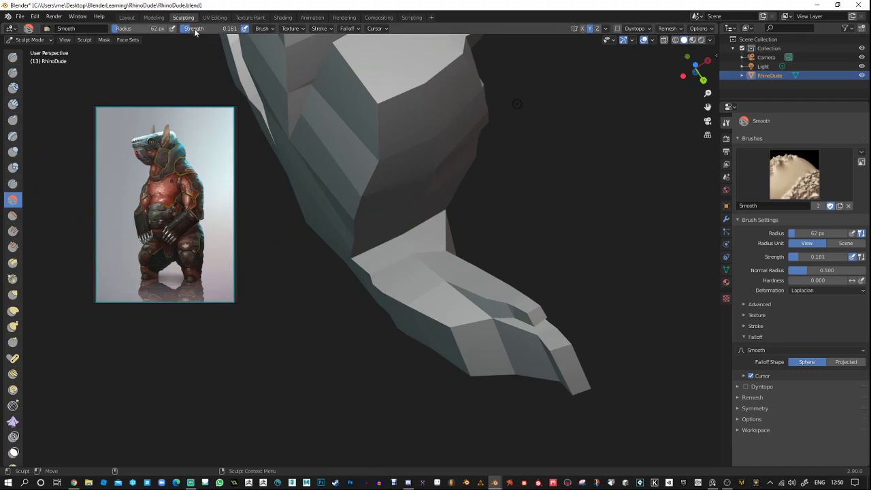
drag(454, 270, 488, 313)
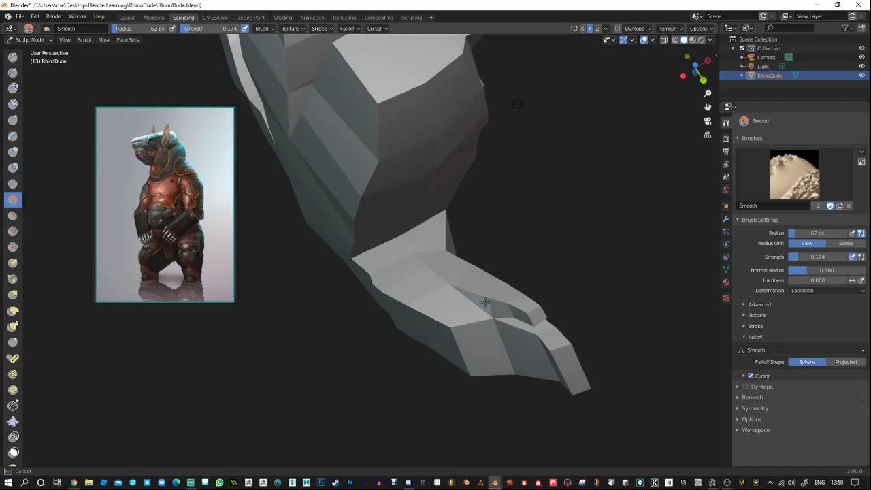
middle_drag(517, 279, 521, 272)
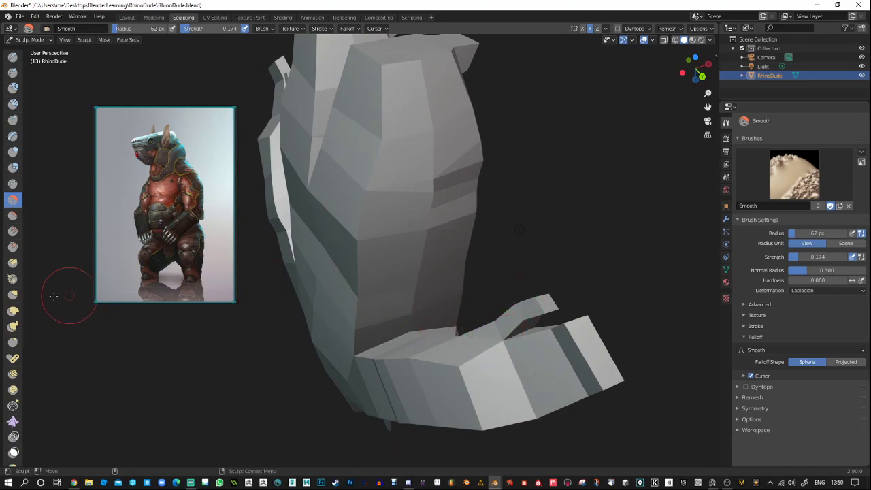
Pull the web between the thumb and fingers back toward the wrist with the mirrored Elastic Deform brush.
click(12, 310)
mouse_move(510, 350)
mouse_down()
mouse_move(480, 334)
mouse_move(479, 345)
mouse_up()
middle_drag(540, 254, 534, 310)
mouse_move(534, 311)
ctrl+middle_down()
mouse_move(544, 377)
mouse_move(568, 280)
mouse_move(559, 346)
mouse_move(369, 342)
mouse_move(469, 347)
mouse_move(491, 362)
mouse_move(490, 354)
ctrl+middle_up()
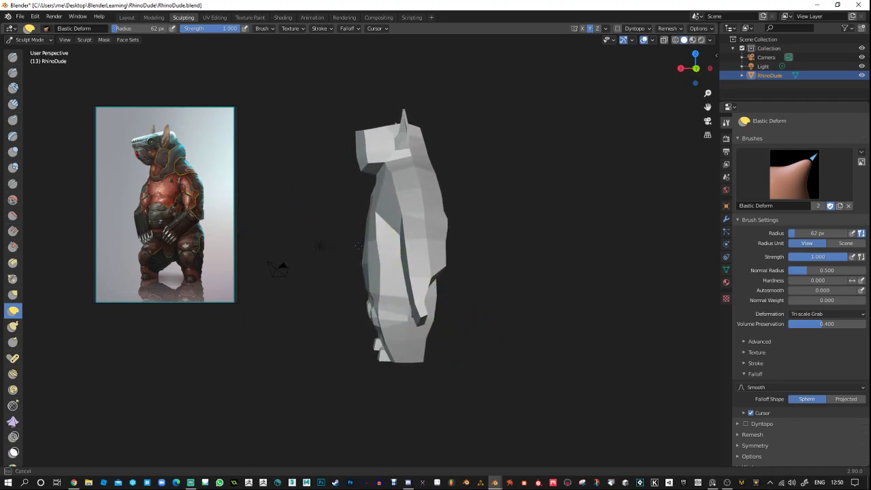
middle_drag(357, 243, 347, 246)
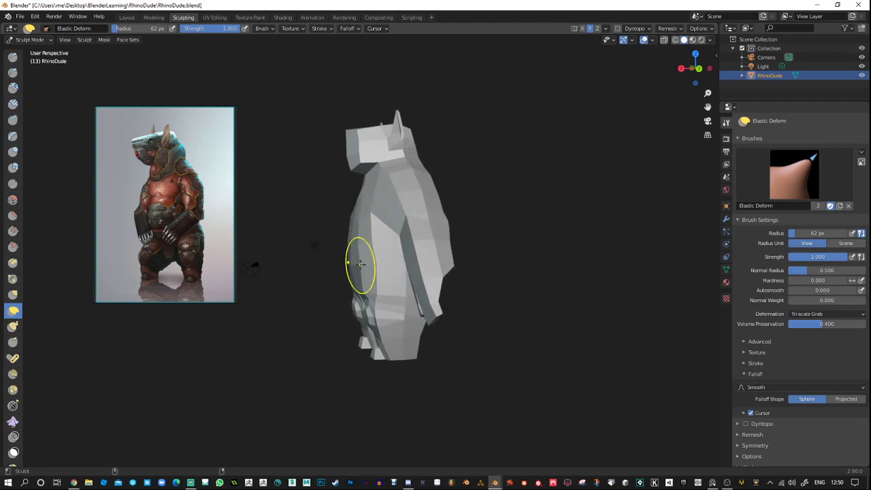
Pull the body surface beside the arm upward with the mirrored Elastic Deform brush.
middle_drag(360, 264, 553, 215)
middle_drag(455, 278, 474, 279)
mouse_move(457, 278)
mouse_down()
mouse_move(468, 278)
mouse_move(449, 252)
mouse_up()
middle_drag(448, 253, 443, 249)
mouse_move(485, 320)
middle_down()
mouse_move(311, 276)
mouse_move(380, 315)
mouse_move(497, 292)
mouse_move(541, 321)
mouse_move(501, 202)
mouse_move(497, 225)
mouse_move(499, 193)
mouse_move(502, 216)
mouse_move(518, 221)
mouse_move(516, 208)
mouse_move(515, 216)
middle_up()
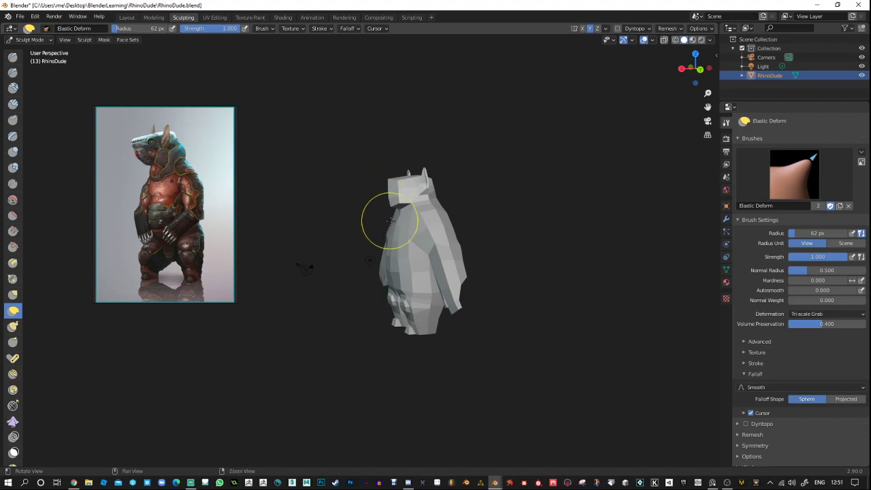
Nudge the upper chest just below the jaw with the mirrored Elastic Deform brush.
middle_drag(389, 219, 451, 202)
alt+right_drag(451, 202, 449, 170)
alt+middle_drag(451, 190, 454, 204)
alt+drag(478, 212, 459, 239)
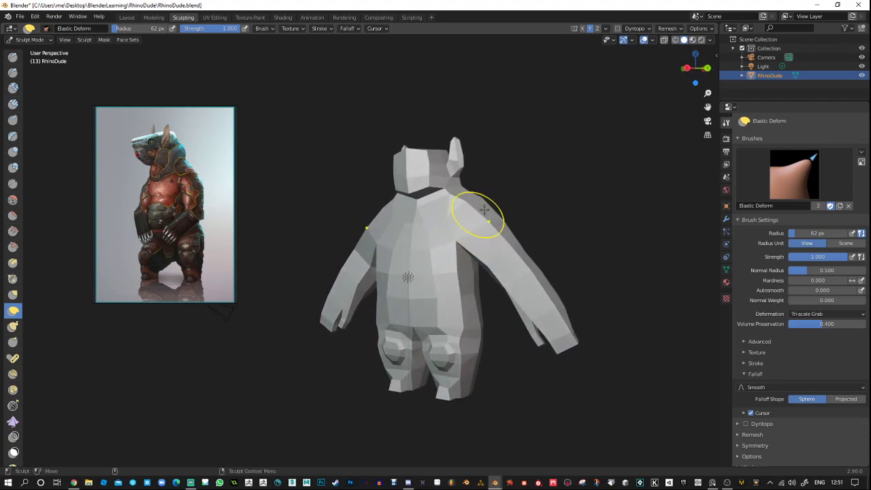
middle_drag(484, 211, 460, 216)
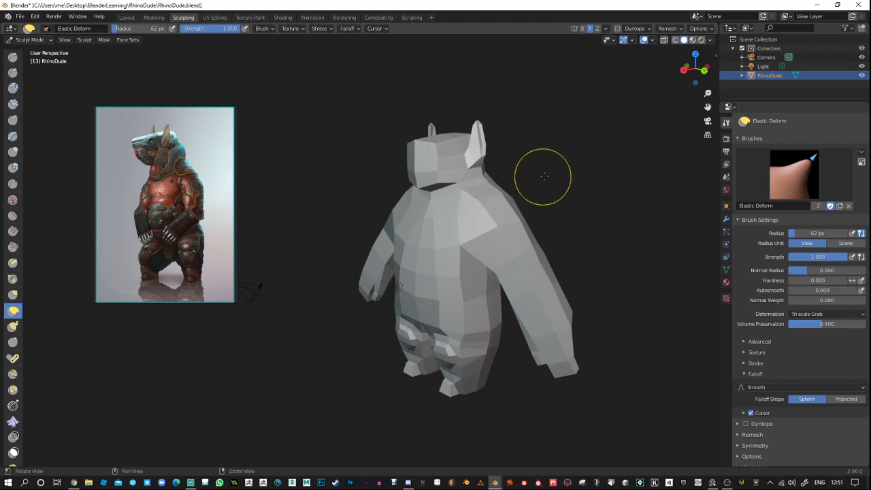
middle_drag(542, 175, 440, 213)
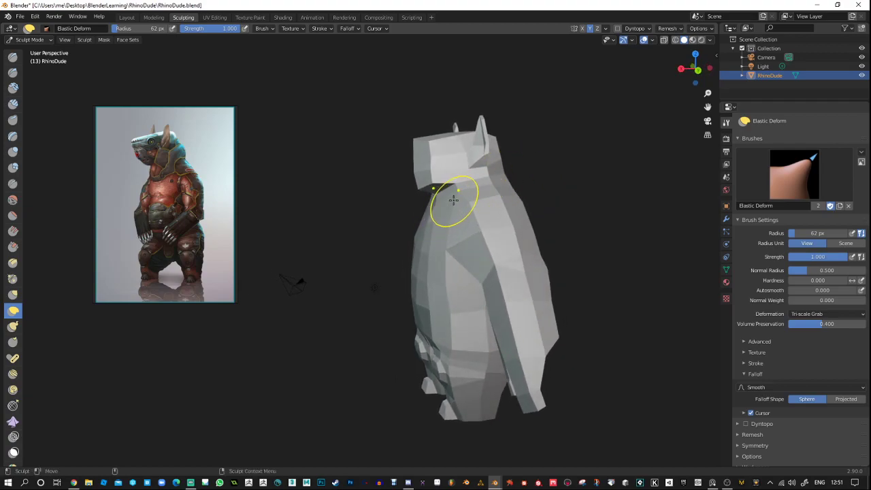
drag(453, 199, 453, 200)
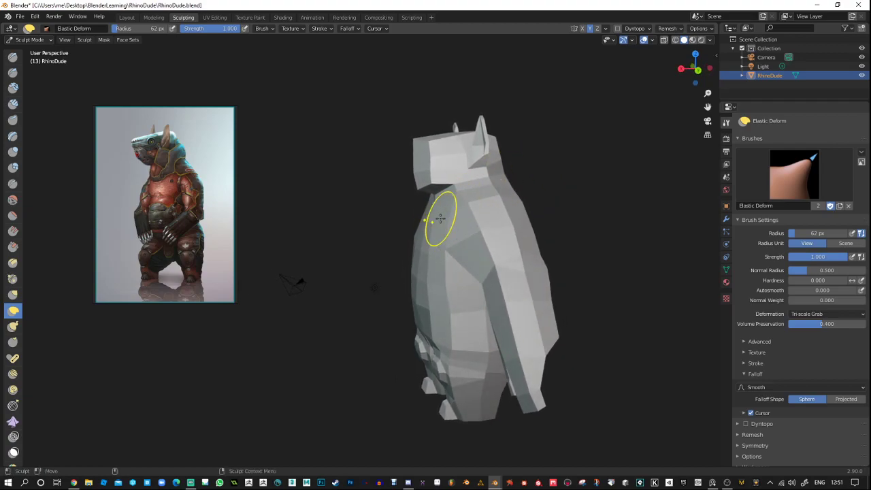
Pull the outer edges of both ears slightly outward in a front view, reducing the Elastic Deform brush radius to 31 px.
middle_drag(568, 156, 595, 154)
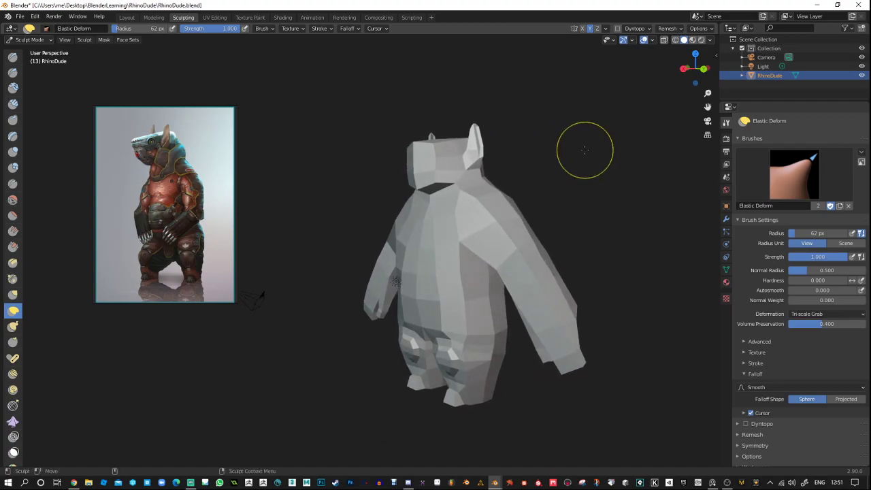
mouse_move(502, 180)
middle_down()
mouse_move(542, 170)
mouse_move(501, 181)
middle_up()
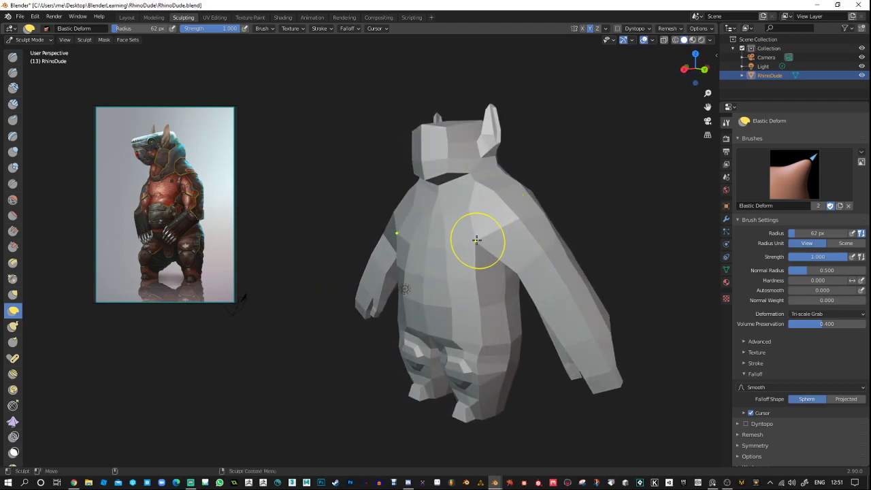
middle_drag(479, 233, 548, 152)
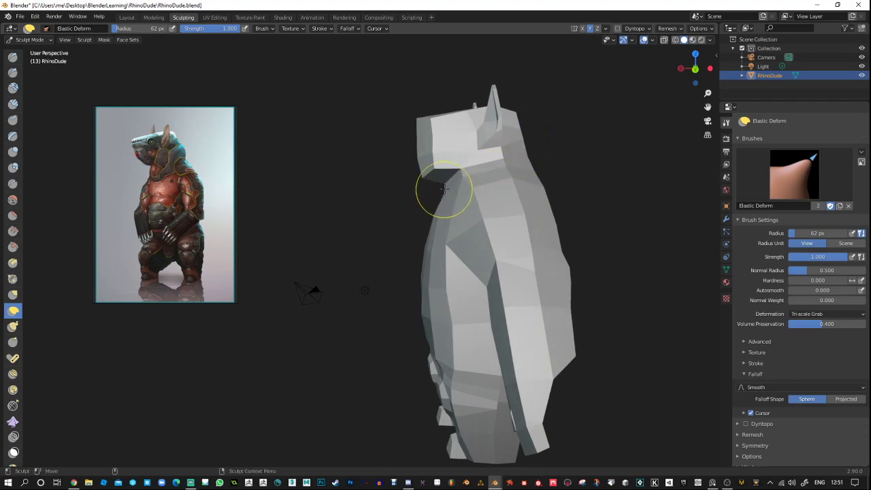
mouse_move(421, 193)
middle_down()
mouse_move(420, 228)
mouse_move(411, 178)
middle_up()
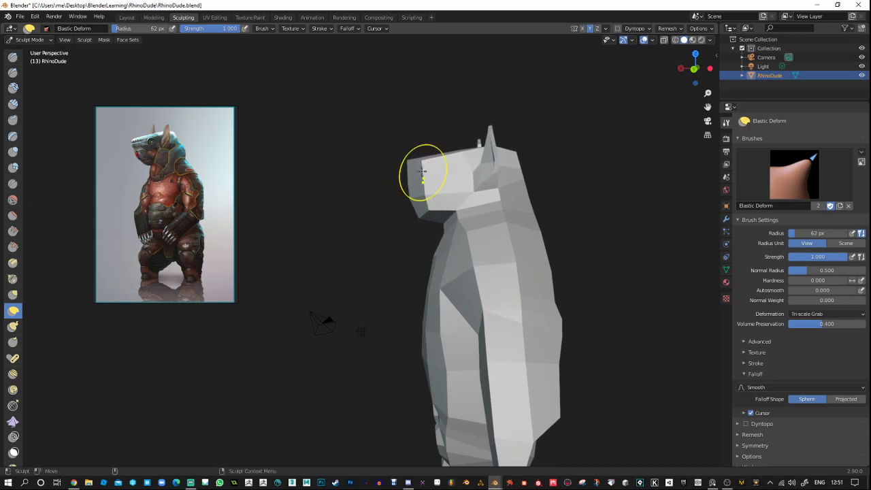
mouse_move(400, 157)
middle_down()
mouse_move(513, 140)
mouse_move(516, 148)
mouse_move(510, 144)
middle_up()
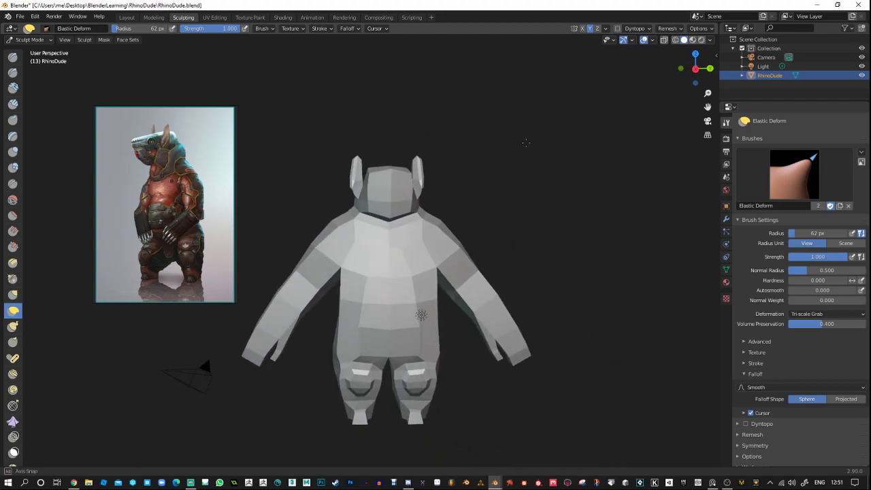
scroll(474, 153, up, 2)
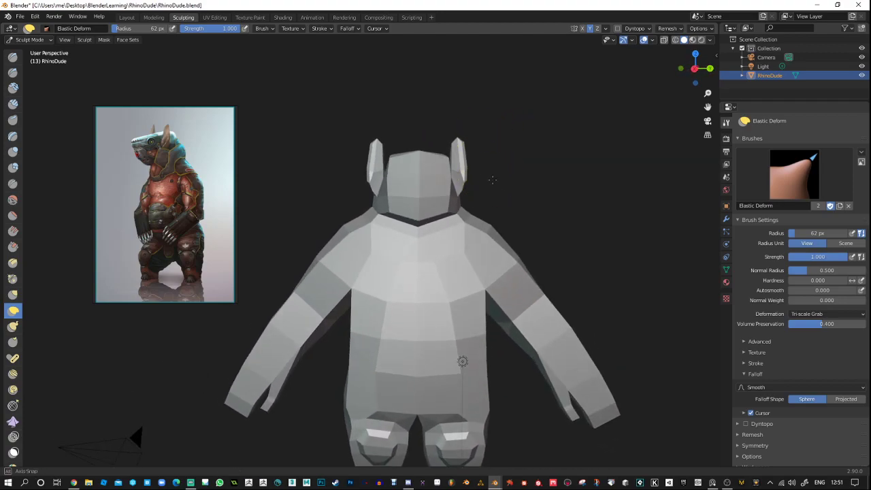
scroll(486, 157, up, 3)
drag(489, 154, 486, 152)
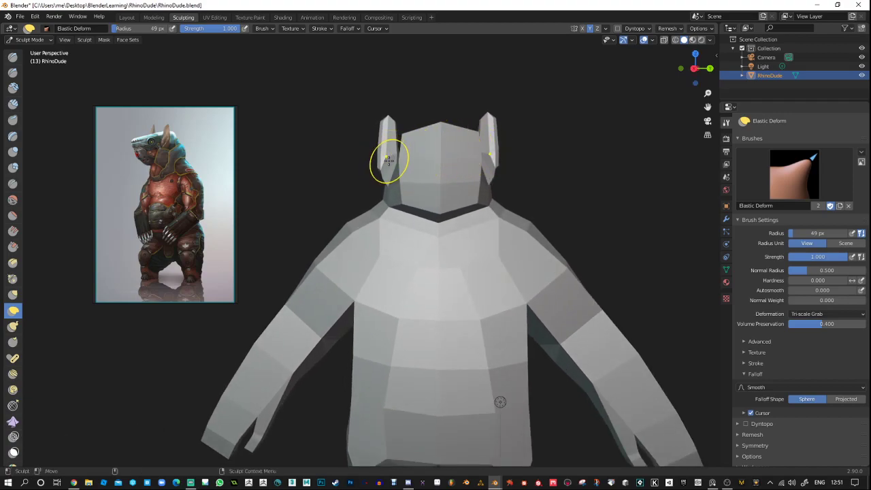
drag(386, 158, 376, 155)
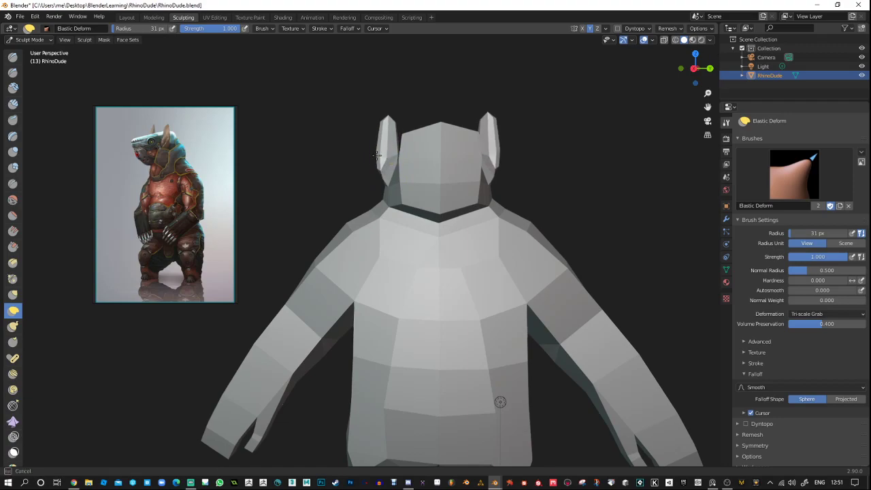
Adjust the lower part of the ears from the side and rear with the mirrored Elastic Deform brush.
middle_drag(387, 100, 622, 188)
middle_drag(503, 195, 355, 224)
drag(331, 223, 347, 223)
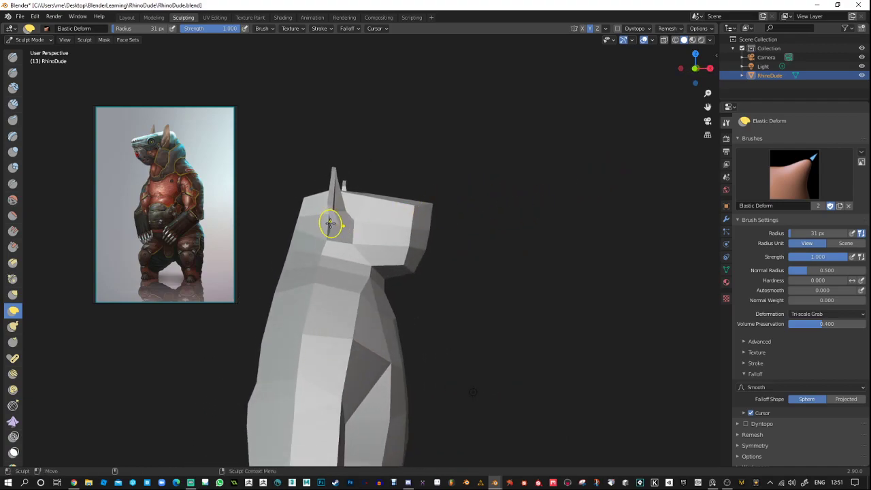
mouse_move(321, 223)
middle_down()
mouse_move(367, 238)
mouse_move(559, 243)
middle_up()
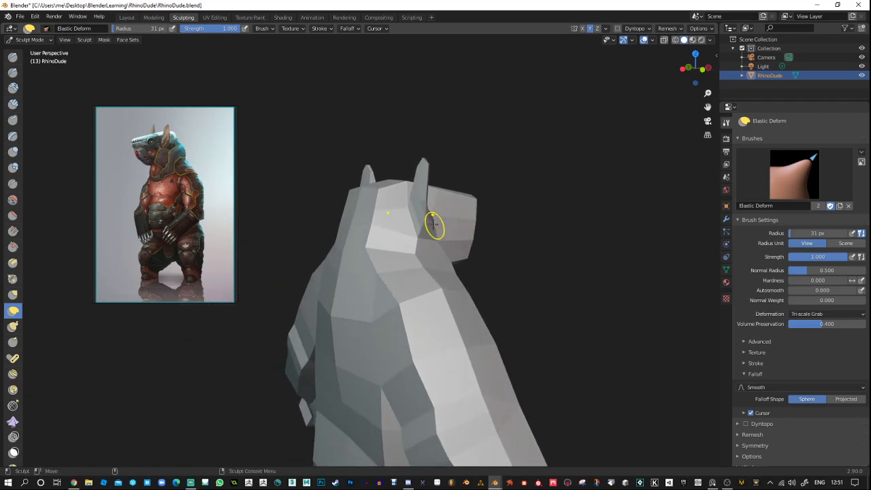
drag(423, 224, 413, 224)
Switch to the Modeling workspace to edit the ears' mesh from behind the head.
middle_drag(416, 176, 483, 181)
mouse_move(534, 203)
shift+middle_down()
mouse_move(555, 249)
mouse_move(646, 212)
mouse_move(527, 168)
mouse_move(533, 158)
shift+middle_up()
mouse_move(593, 184)
middle_down()
mouse_move(566, 216)
mouse_move(513, 197)
mouse_move(377, 266)
mouse_move(480, 229)
middle_up()
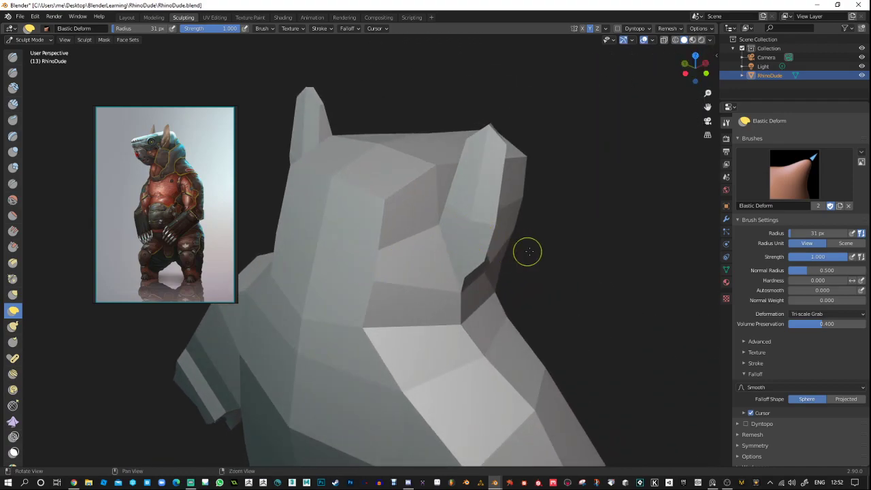
mouse_move(528, 251)
middle_down()
mouse_move(544, 181)
mouse_move(521, 156)
mouse_move(519, 195)
middle_up()
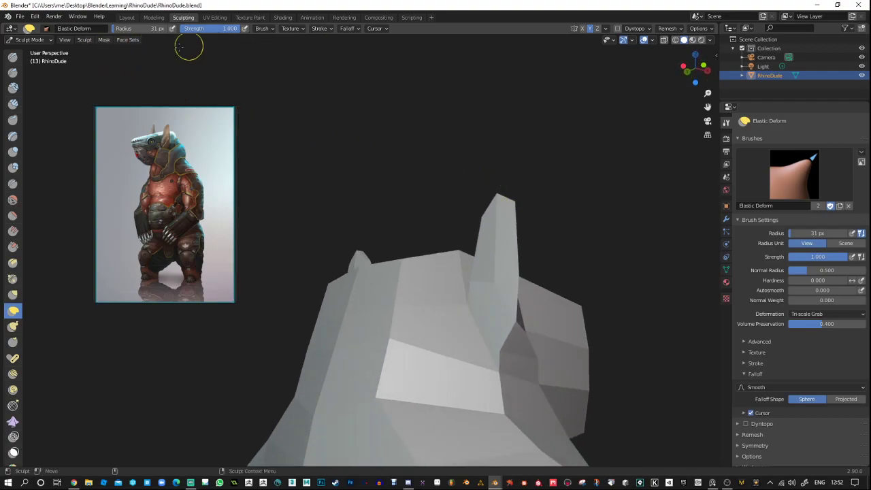
click(154, 17)
mouse_move(245, 87)
middle_down()
mouse_move(483, 85)
mouse_move(517, 253)
mouse_move(510, 237)
mouse_move(560, 191)
mouse_move(518, 182)
middle_up()
alt+drag(518, 182, 455, 177)
alt+right_drag(455, 177, 501, 212)
alt+drag(501, 211, 526, 221)
middle_drag(526, 221, 566, 231)
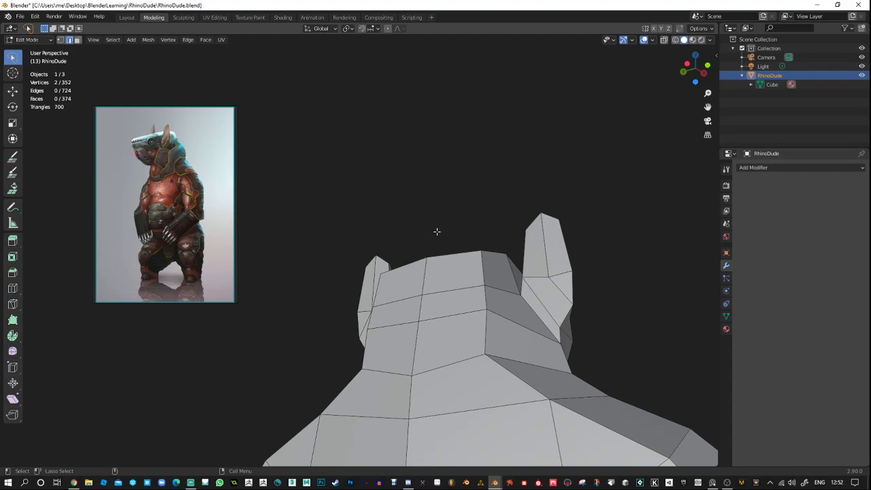
Knife an edge down the lower back of each ear, from its middle vertex to the bottom corner.
click(13, 304)
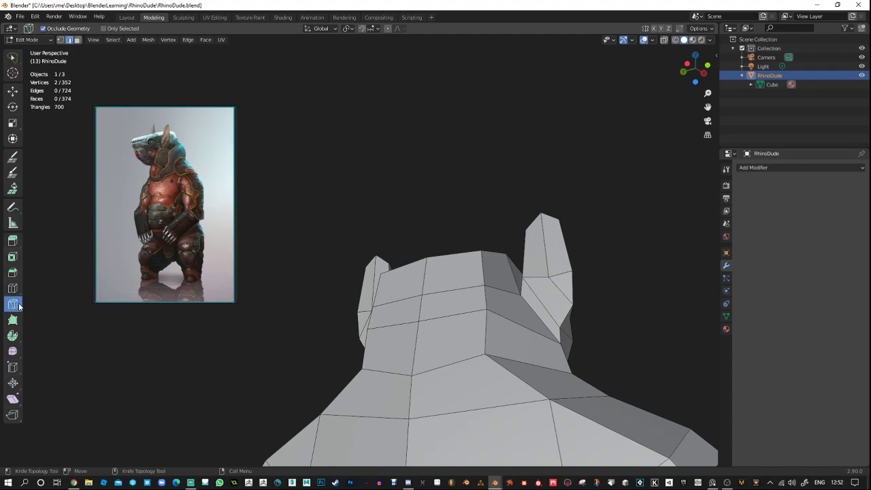
click(549, 276)
click(559, 326)
right_click(559, 326)
alt+drag(286, 346, 618, 300)
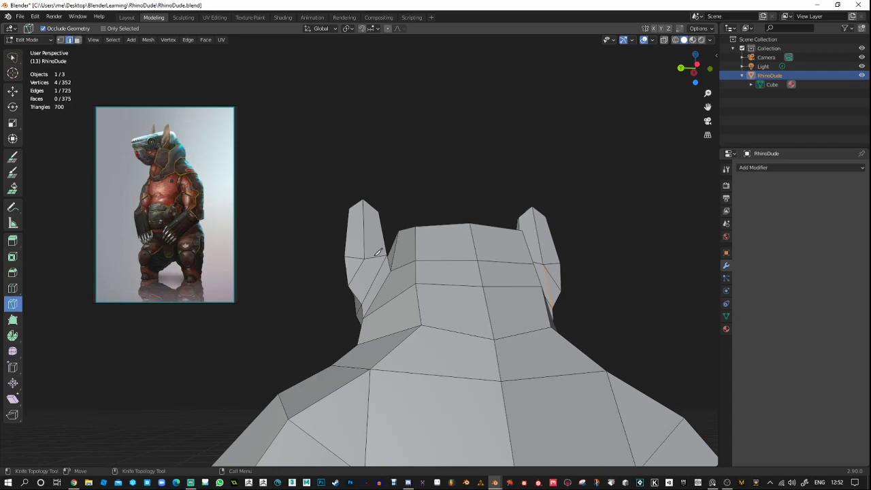
click(364, 259)
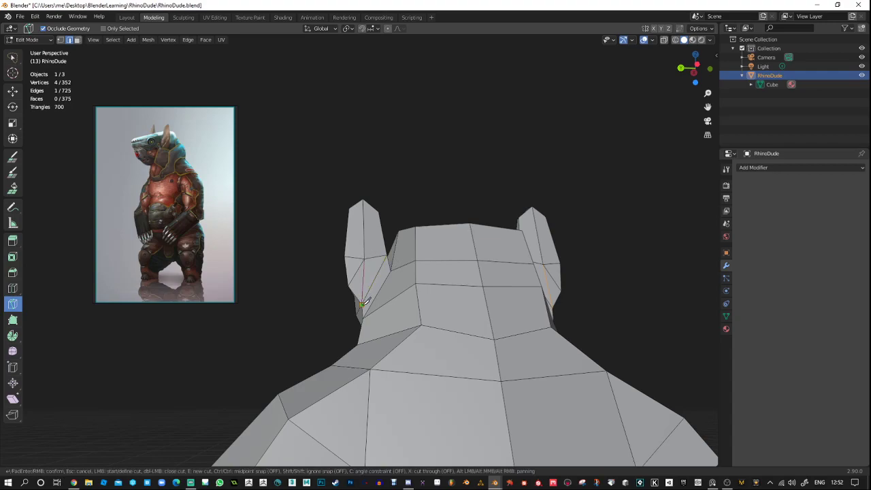
click(362, 303)
key(Return)
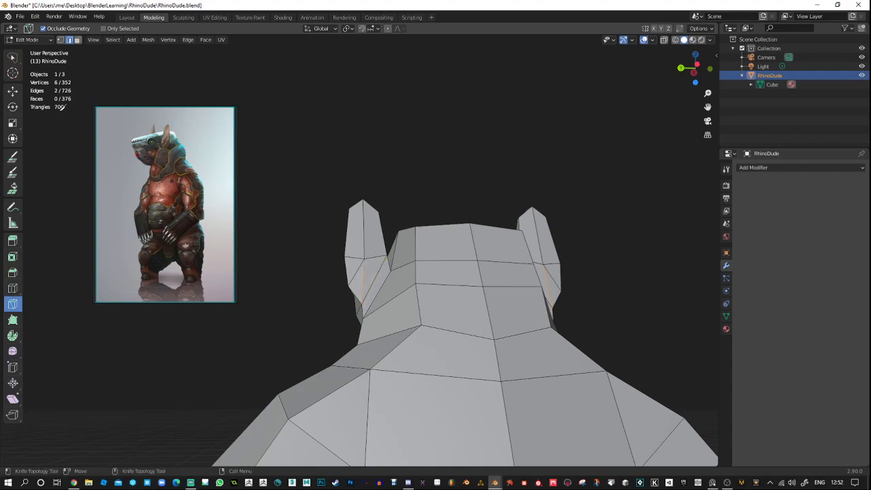
Select the middle vertex on the back of each ear and move the pair slightly with the Move tool.
click(78, 41)
key(w)
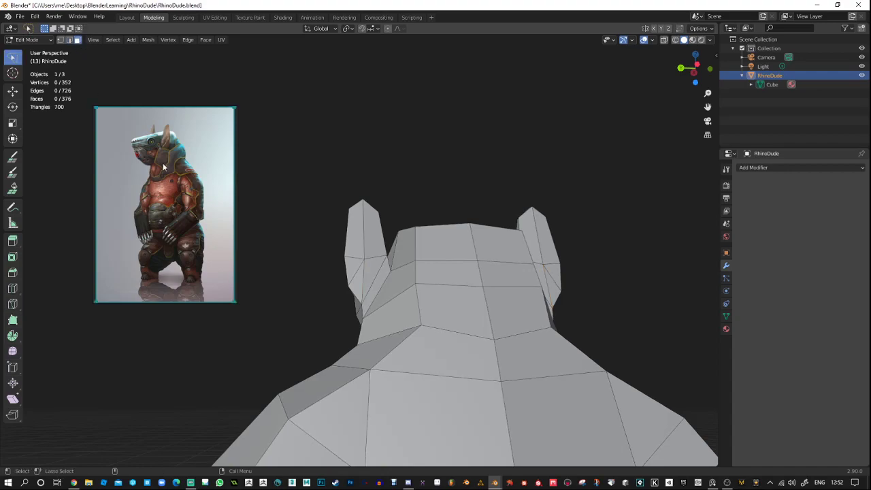
middle_drag(414, 259, 649, 248)
middle_drag(382, 218, 372, 261)
middle_drag(363, 149, 398, 256)
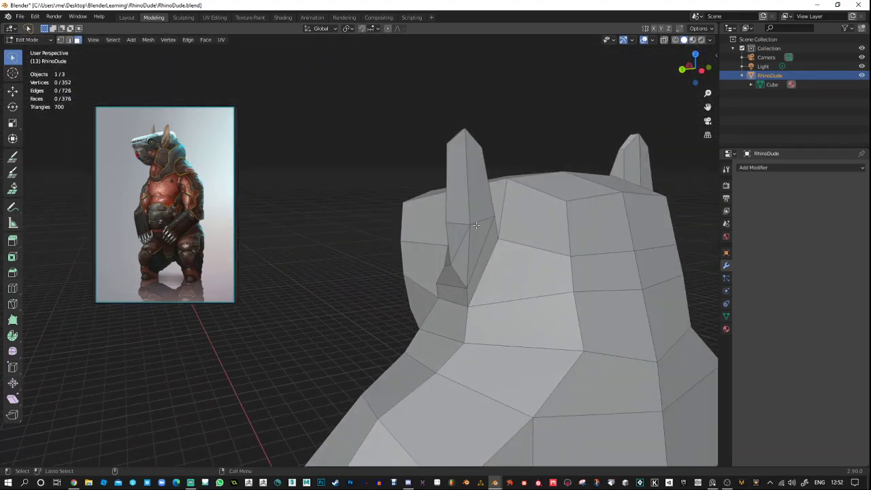
middle_drag(550, 209, 595, 243)
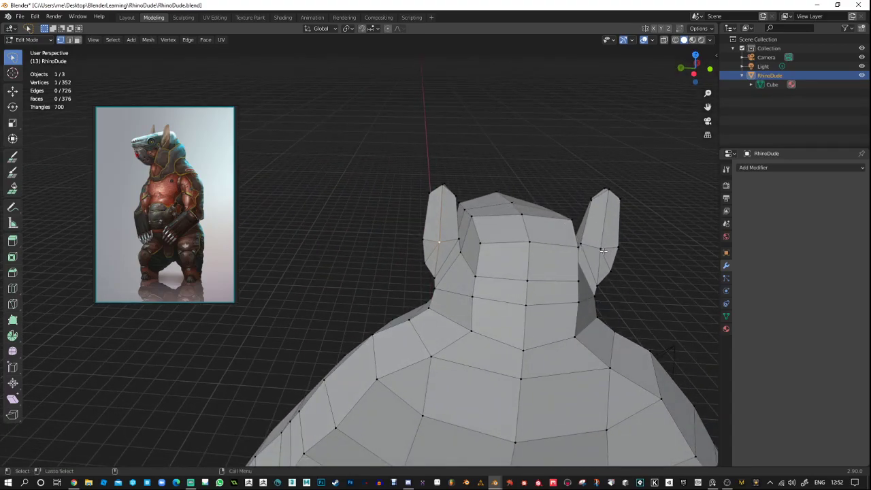
alt+drag(621, 267, 623, 258)
key(w)
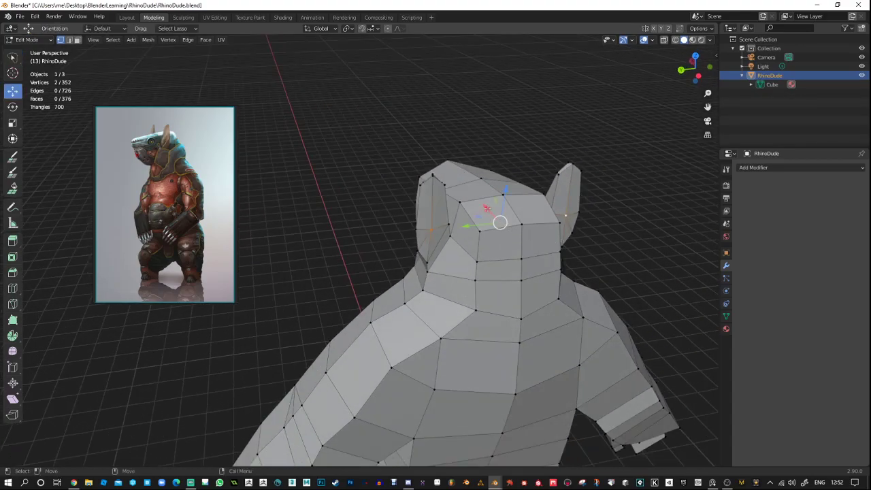
drag(500, 222, 493, 215)
middle_drag(492, 215, 495, 263)
alt+right_drag(415, 317, 471, 307)
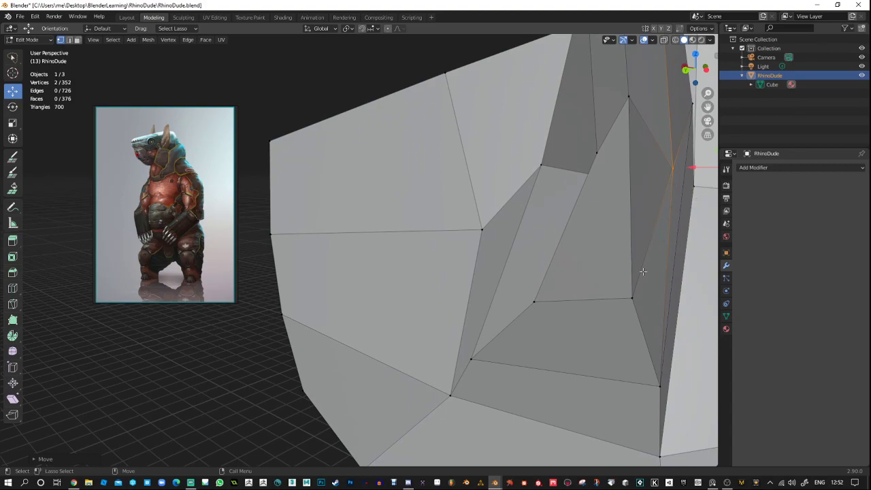
Shift the two selected ear vertices slightly backward along the X axis.
middle_drag(646, 294, 583, 290)
middle_drag(492, 244, 474, 244)
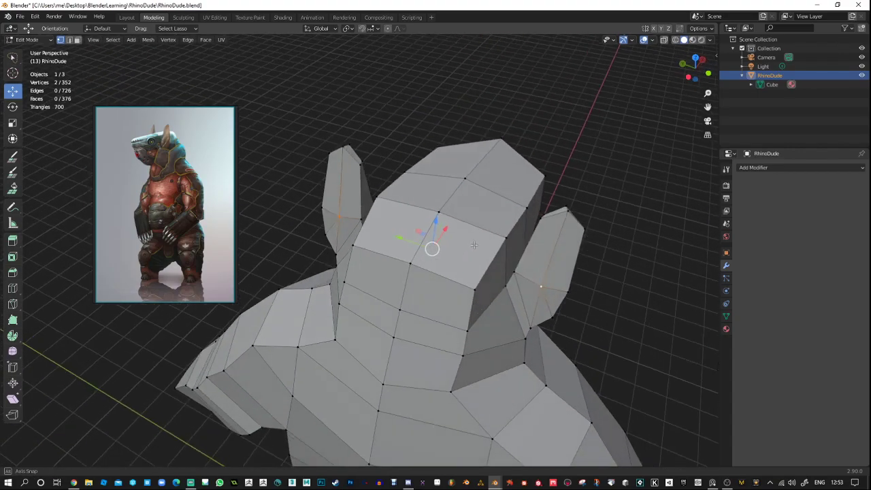
drag(444, 229, 436, 235)
middle_drag(435, 234, 575, 185)
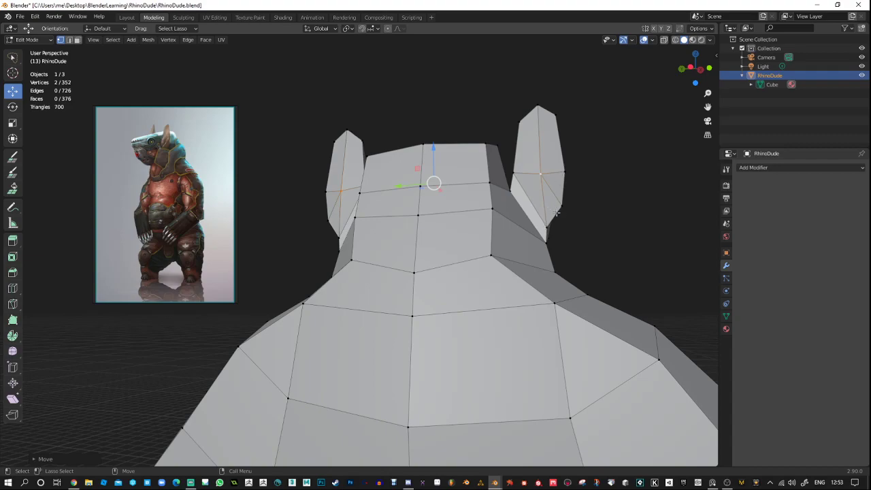
Try dissolving the outer diagonal edge on the lower back of both ears.
key(alt+a)
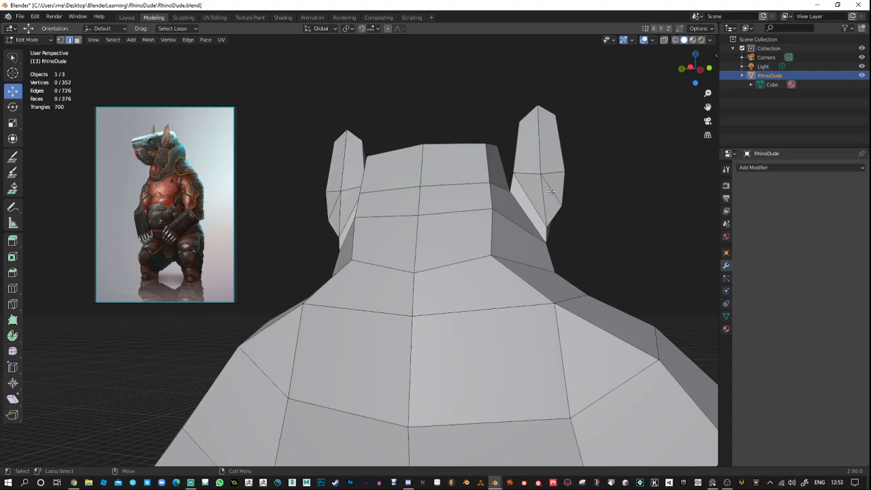
right_click(334, 204)
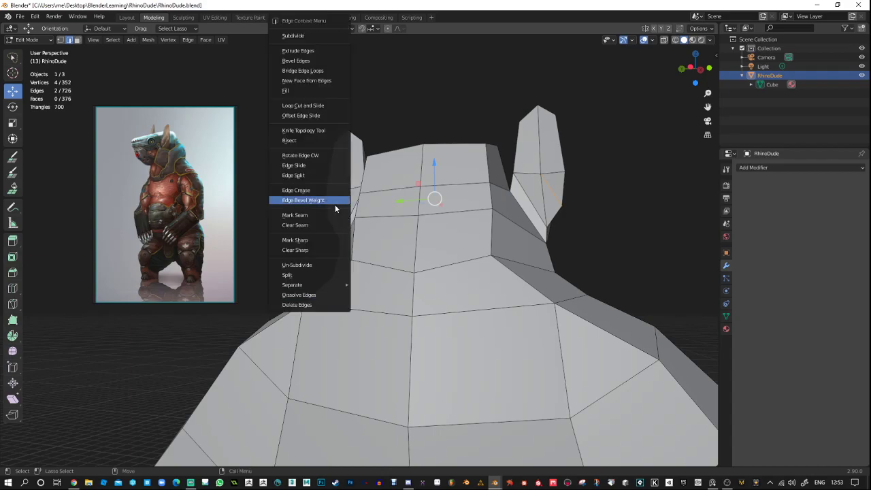
click(313, 297)
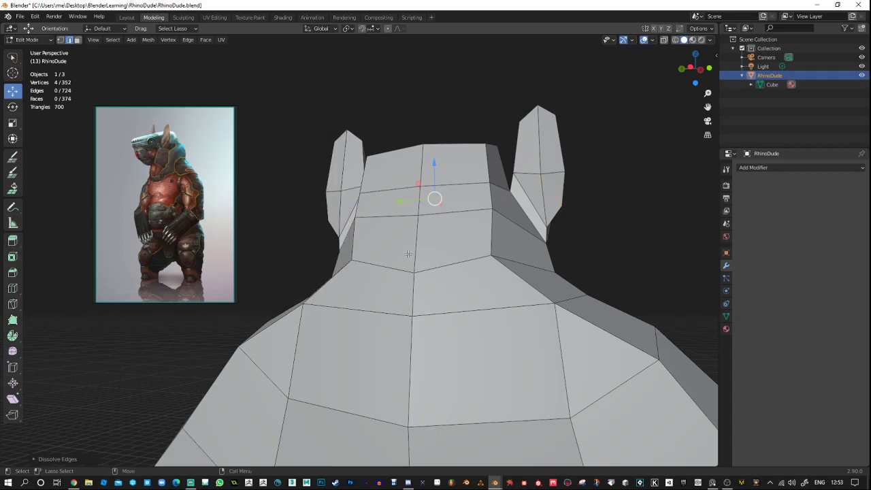
Try knifing an edge from one ear's outer middle vertex to its lower corner, and undo the recent ear edge changes.
middle_drag(407, 254, 311, 243)
click(13, 304)
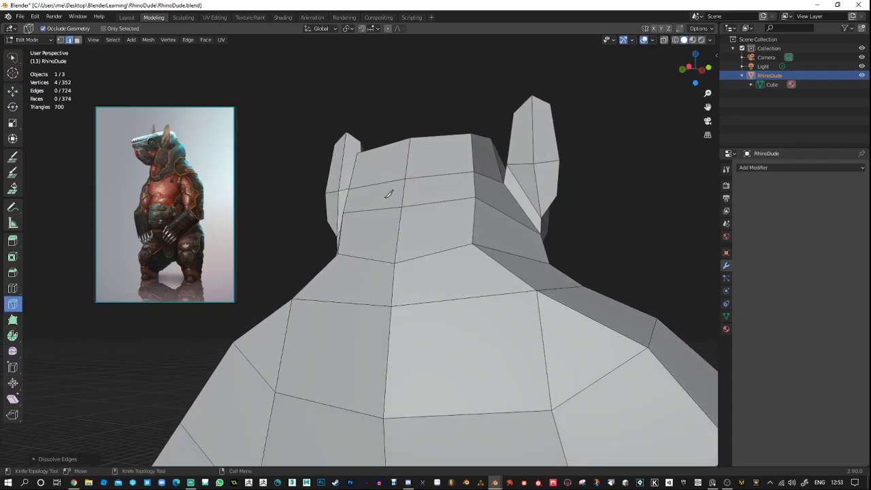
click(559, 160)
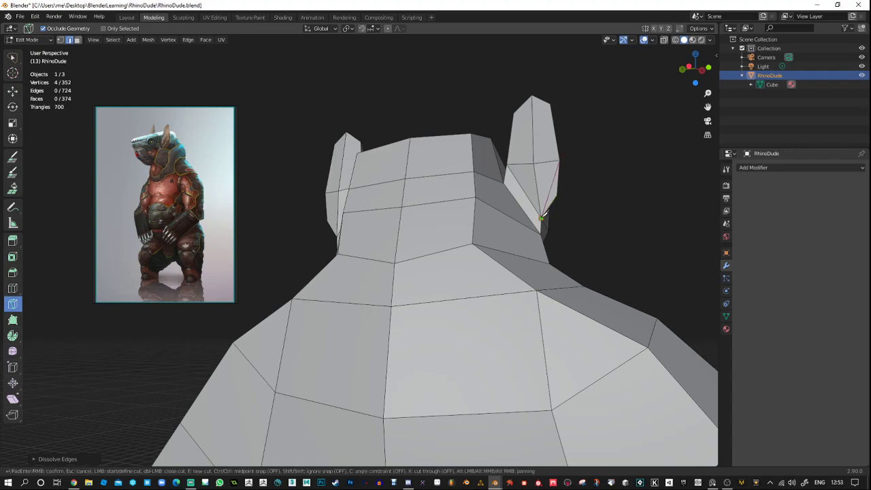
click(542, 216)
key(Return)
key(w)
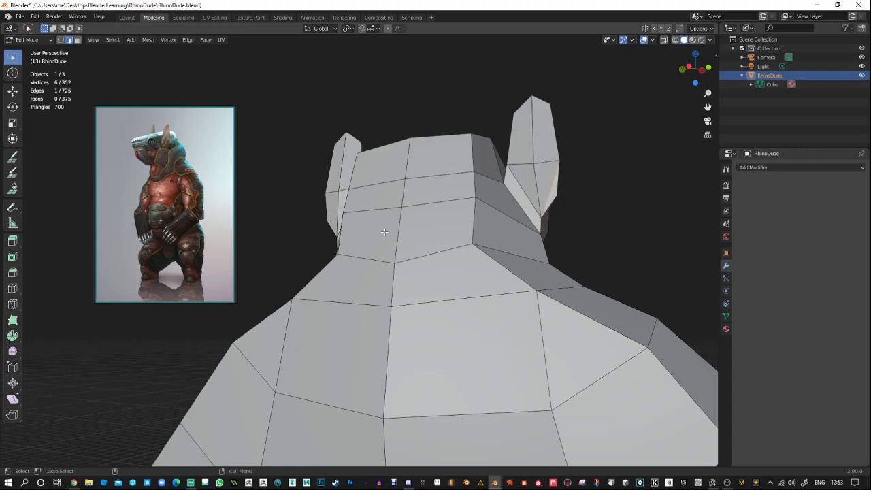
middle_drag(601, 197, 538, 228)
key(ctrl+z)
click(638, 235)
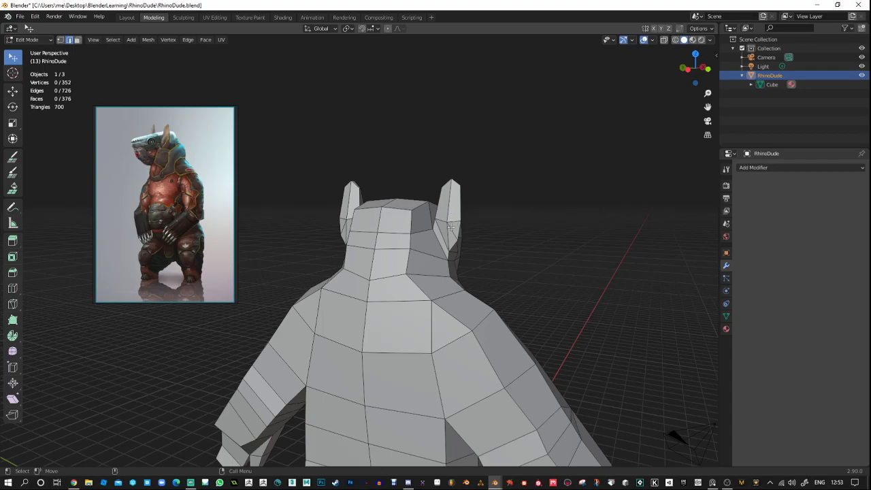
Select the two outer chest vertices beside the armpits and scale them slightly closer together along the Y axis.
middle_drag(448, 221, 449, 253)
middle_drag(544, 235, 320, 224)
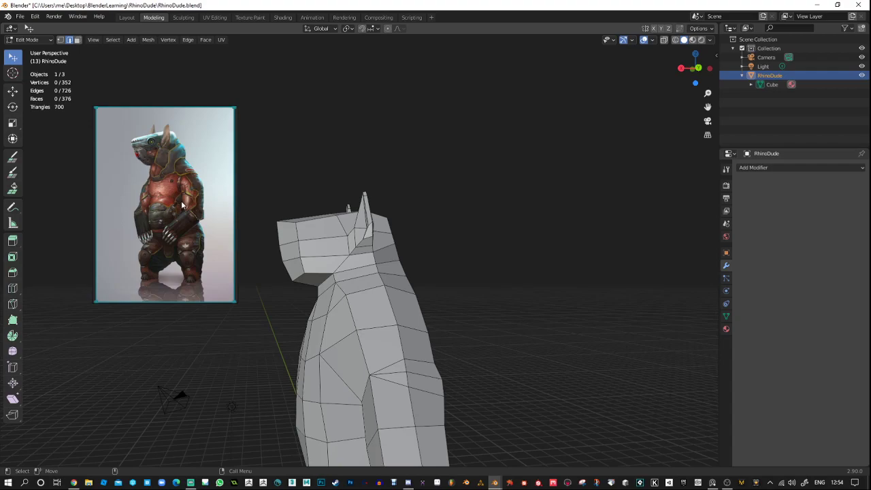
middle_drag(181, 189, 466, 197)
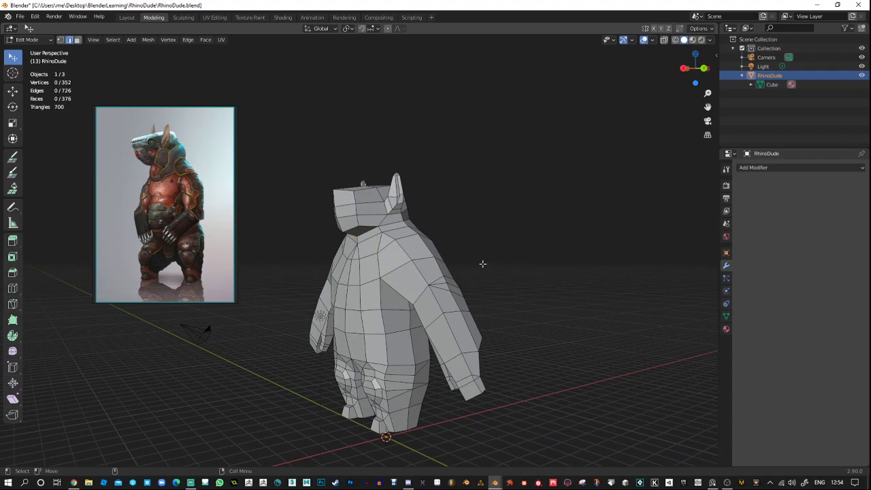
middle_drag(423, 253, 301, 280)
click(374, 274)
click(377, 293)
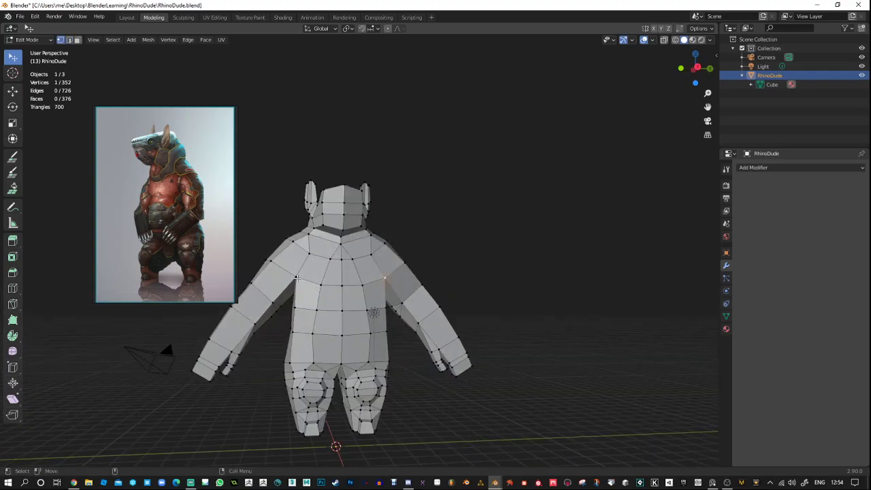
shift+click(296, 277)
alt+drag(446, 226, 415, 237)
key(e)
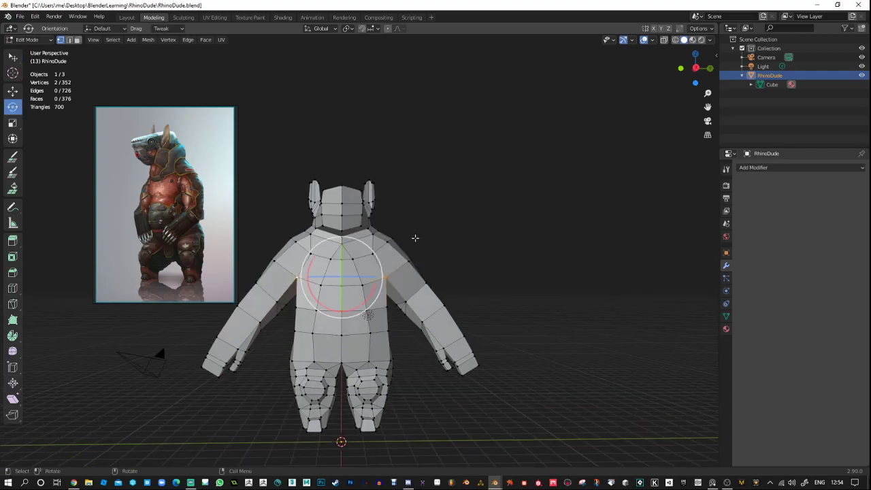
key(r)
drag(372, 278, 365, 278)
Move the two outer chest vertices slightly backward along the X axis.
alt+drag(474, 216, 393, 219)
key(w)
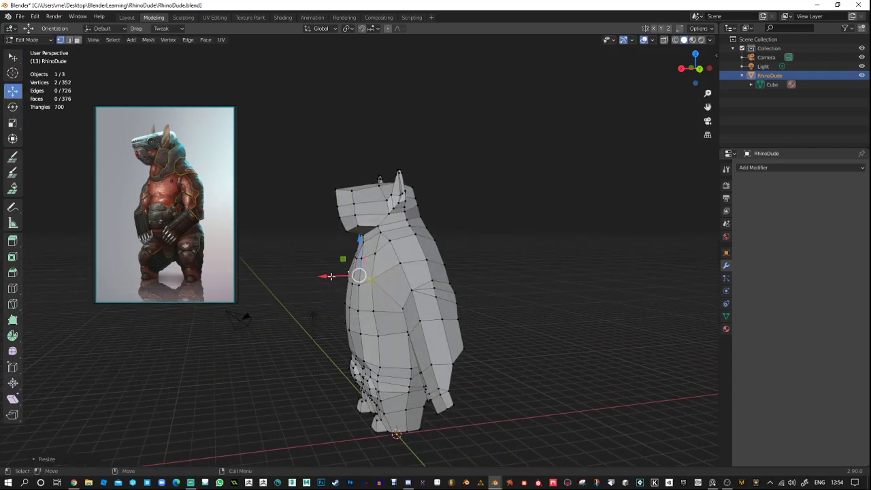
drag(336, 276, 343, 275)
Select the two inner chest vertices on either side of the centre line and scale them slightly farther apart along the Y axis.
click(356, 284)
middle_drag(357, 285, 329, 286)
shift+click(327, 283)
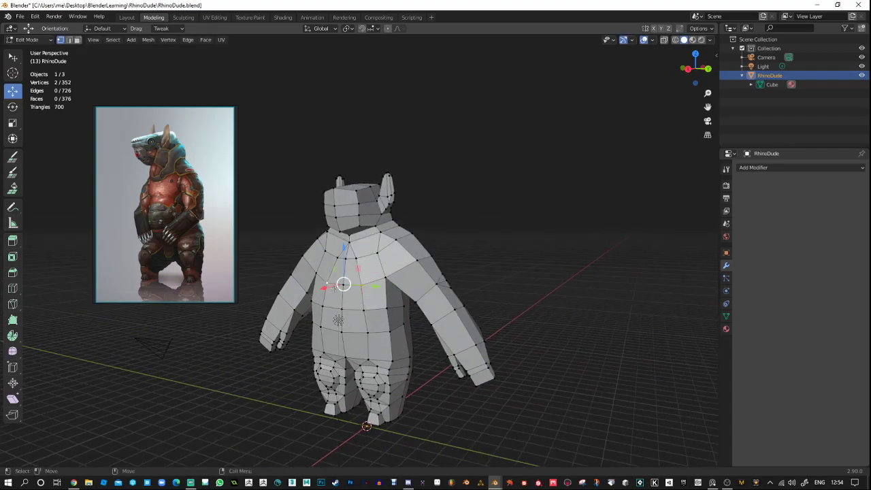
key(e)
key(r)
drag(381, 287, 392, 289)
alt+drag(445, 245, 397, 227)
key(w)
Return to Object Mode and save the RhinoDude file.
key(shift+space)
key(b)
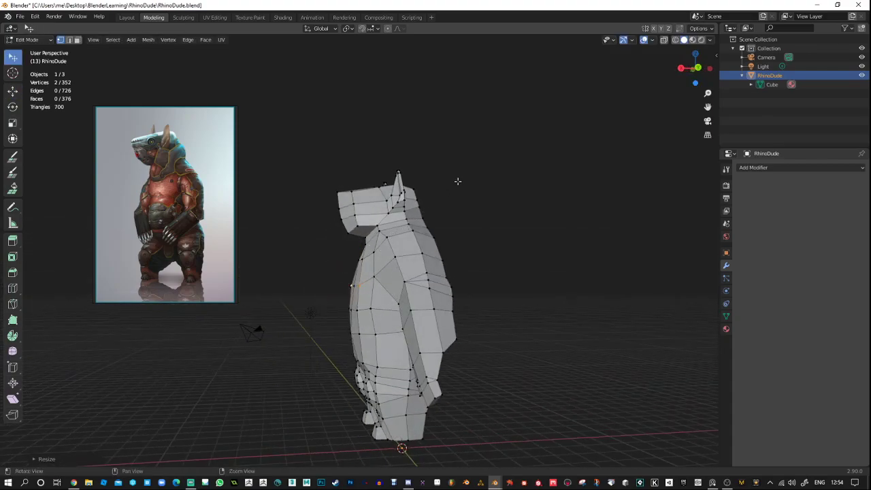
middle_drag(457, 181, 517, 196)
key(Tab)
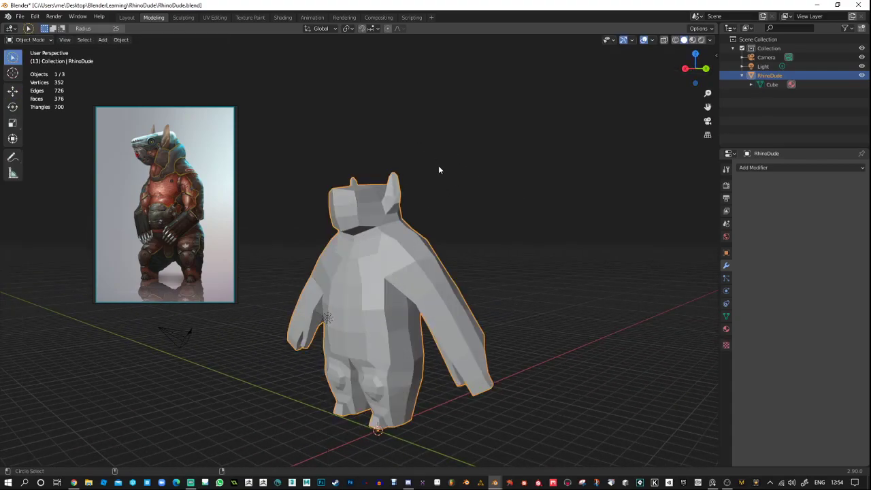
key(ctrl+s)
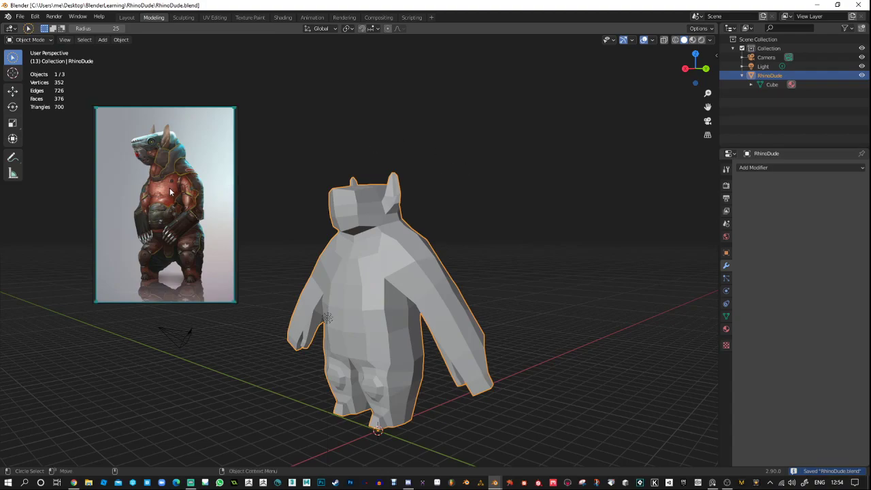
Switch to the UV Editing workspace and shrink the reference image to a small thumbnail placed clear of the UV grid.
drag(165, 154, 91, 257)
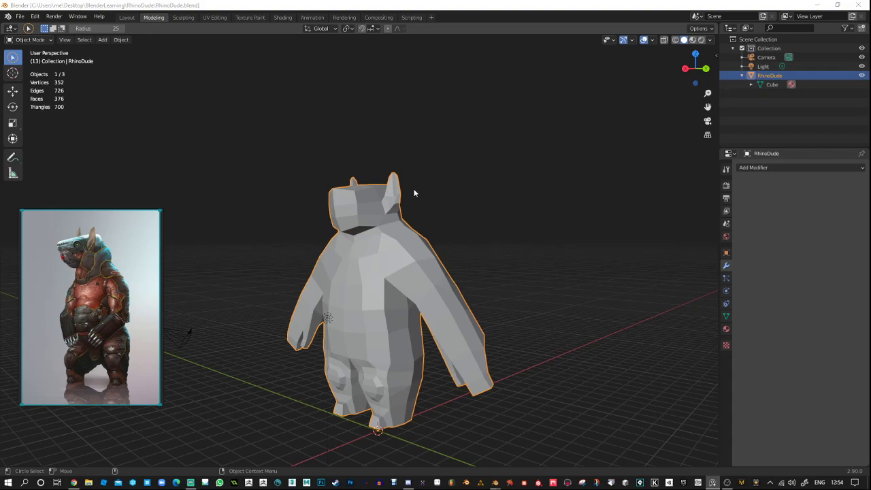
click(215, 17)
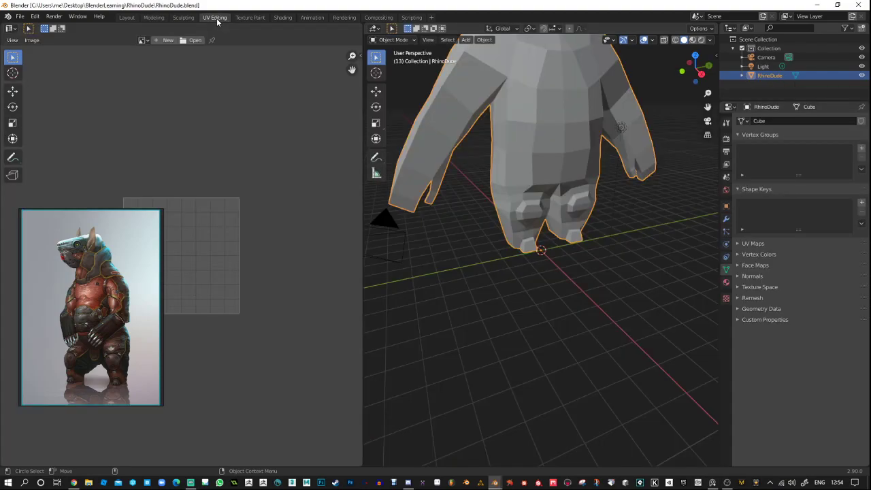
drag(111, 239, 0, 241)
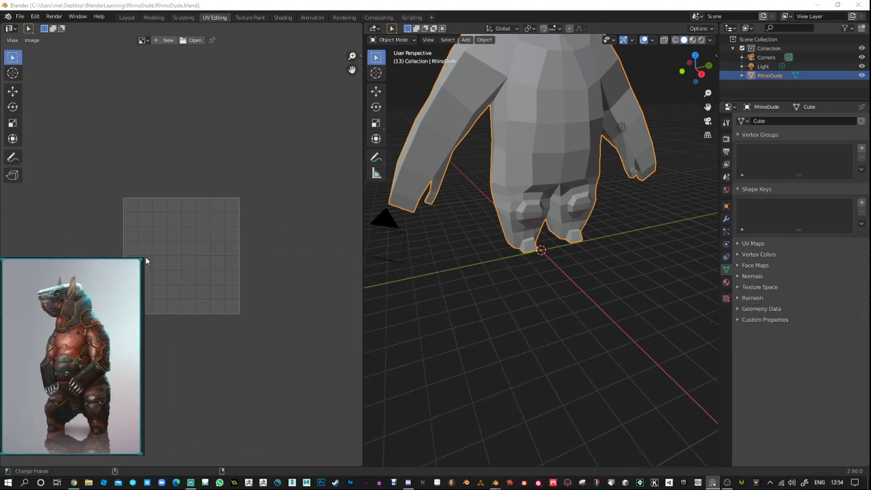
drag(143, 259, 102, 332)
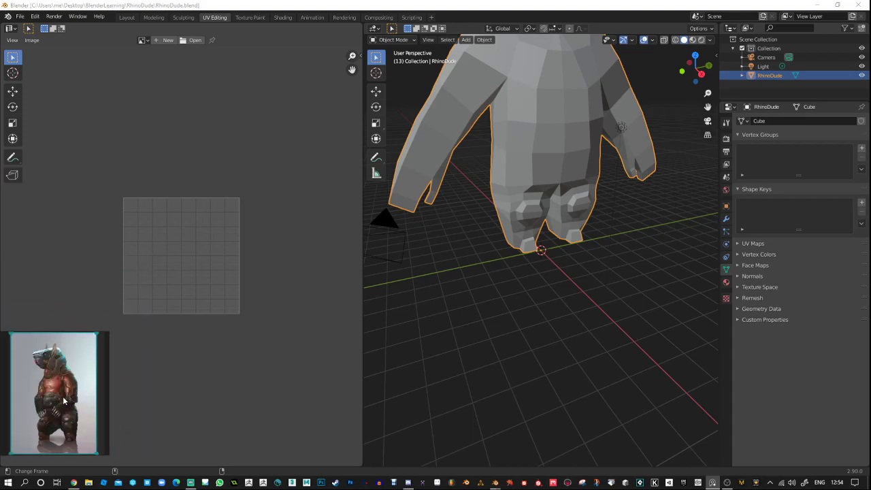
drag(108, 401, 89, 400)
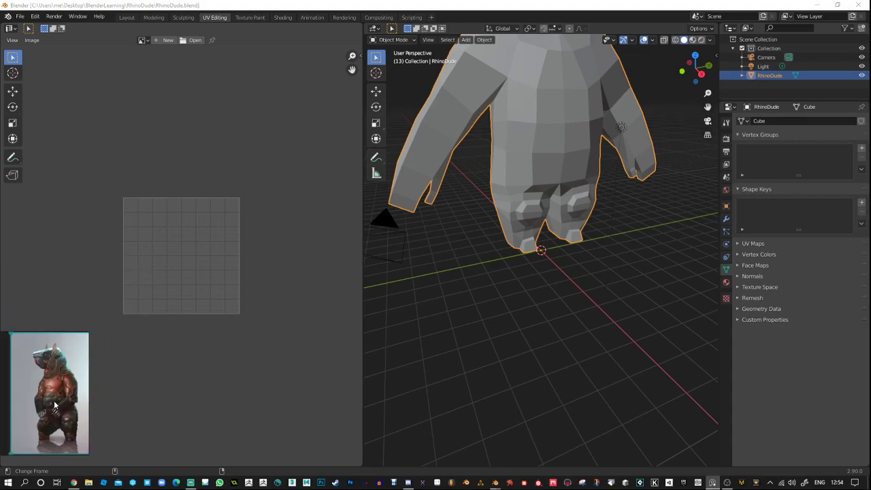
scroll(54, 405, up, 2)
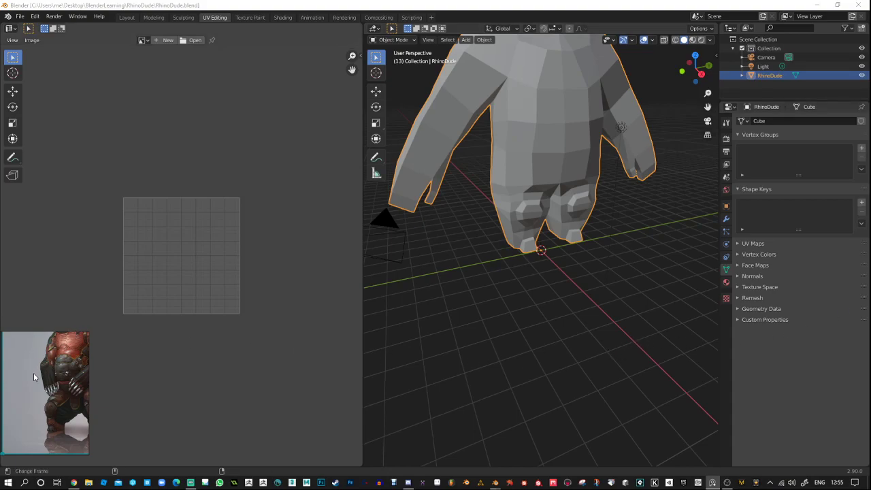
scroll(36, 376, down, 3)
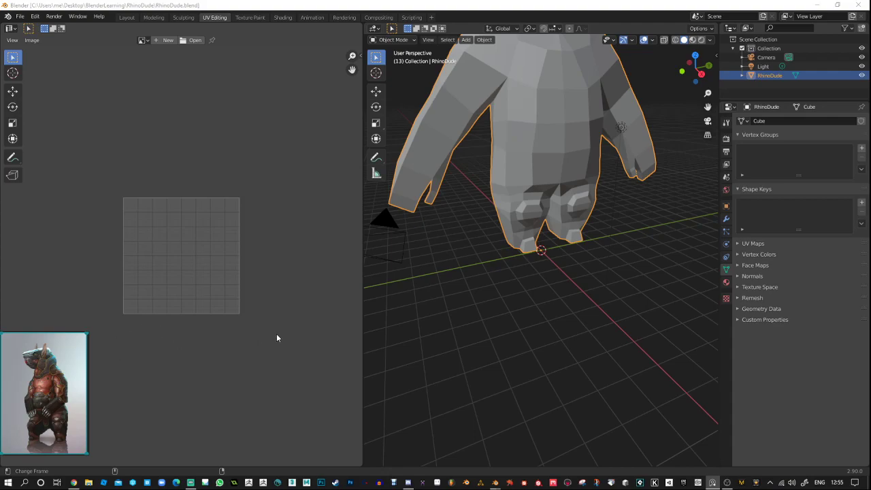
Put the RhinoDude mesh into Edit Mode in the UV Editing workspace.
scroll(153, 241, up, 3)
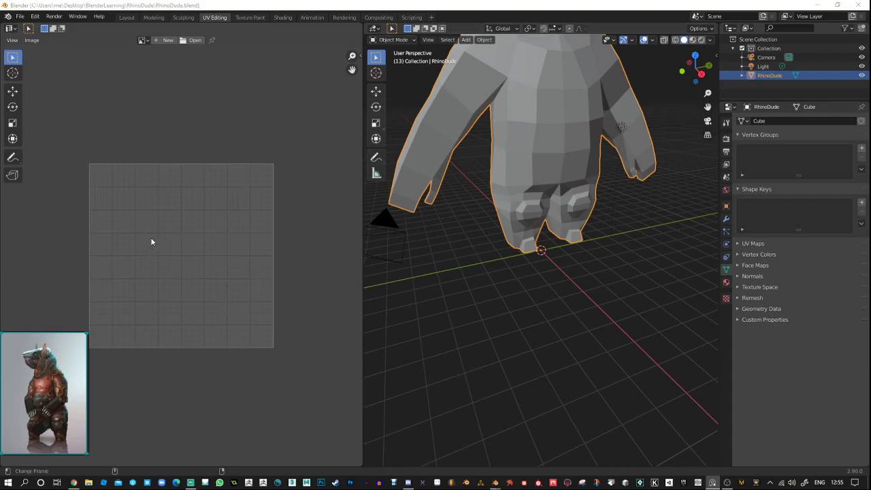
middle_drag(208, 232, 220, 161)
scroll(226, 157, up, 1)
scroll(225, 157, down, 1)
scroll(207, 194, down, 1)
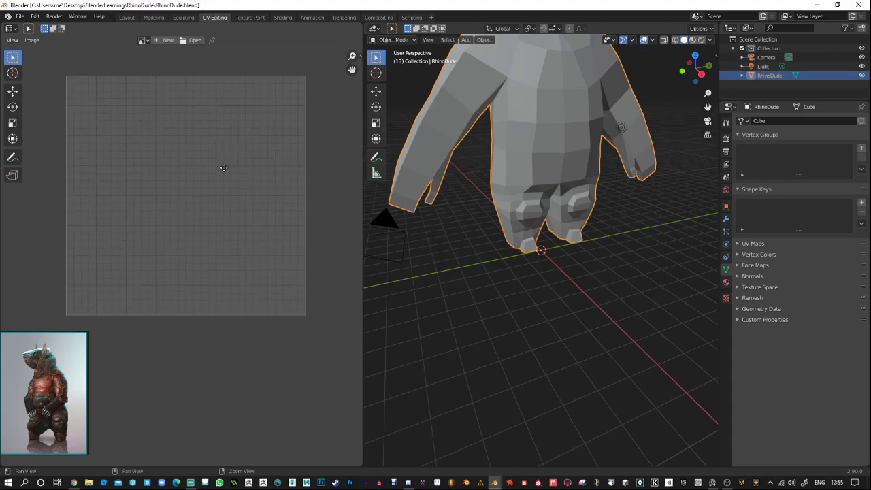
middle_drag(503, 259, 480, 306)
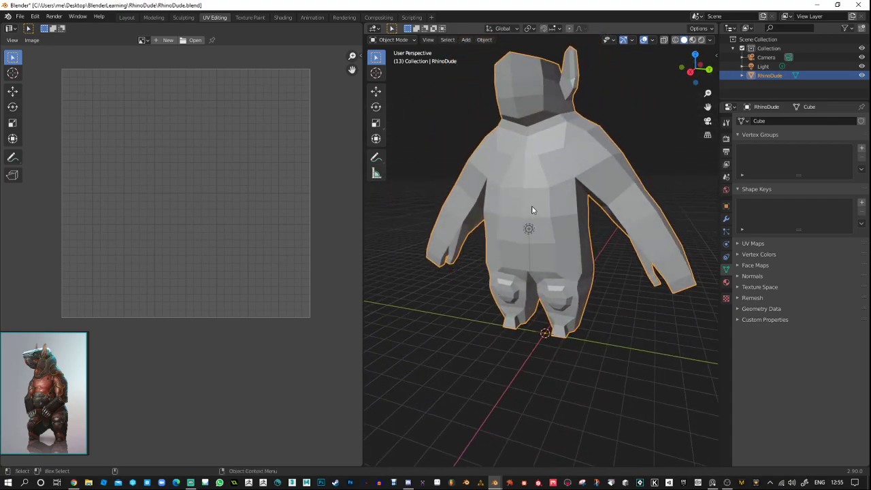
click(391, 39)
click(391, 60)
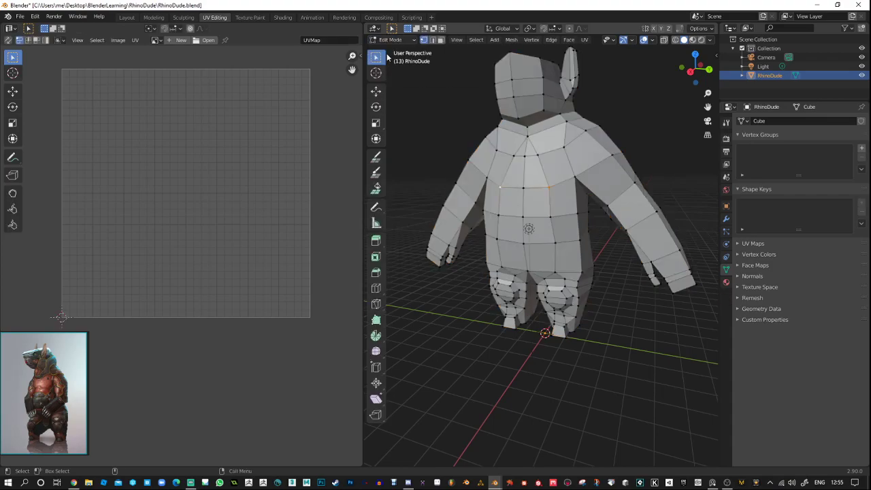
click(391, 39)
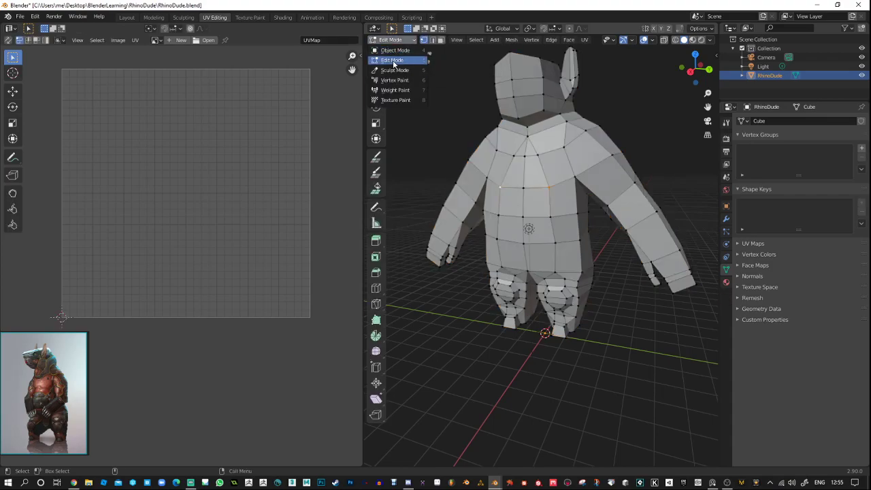
Enter Edit Mode, switch to face selection and select every face of the RhinoDude mesh.
click(391, 61)
click(440, 39)
scroll(487, 117, down, 1)
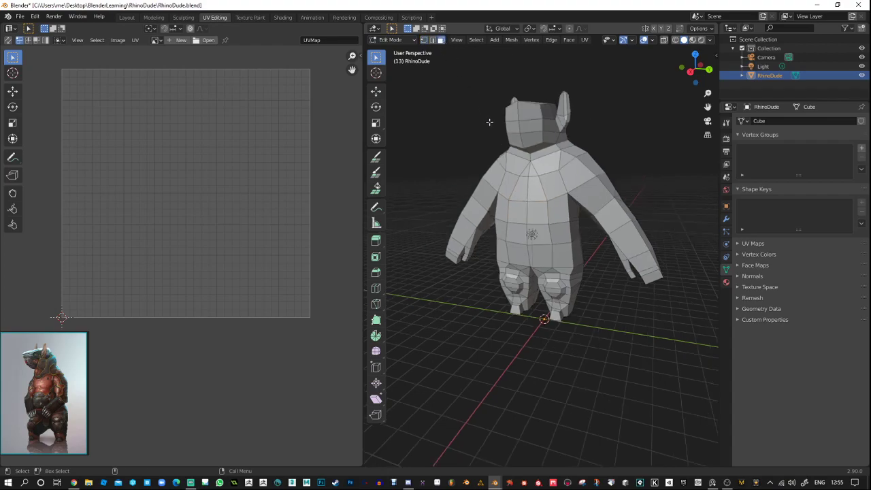
shift+middle_drag(530, 180, 566, 209)
scroll(566, 209, down, 1)
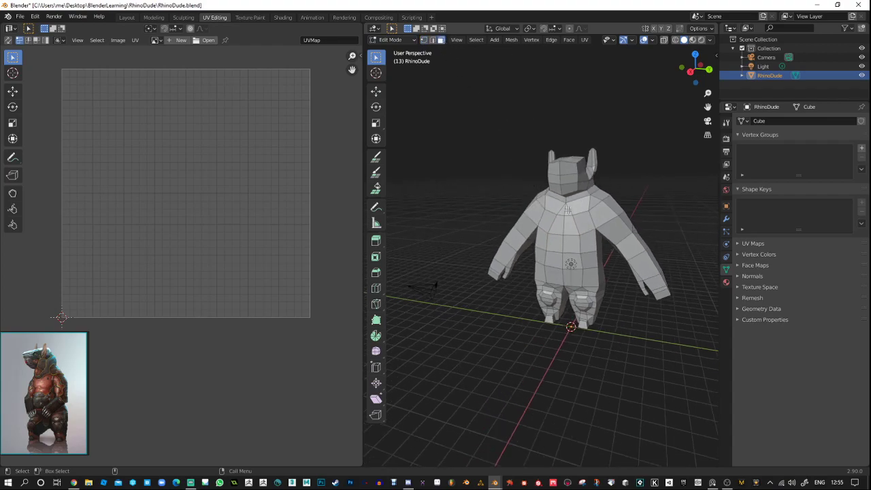
key(a)
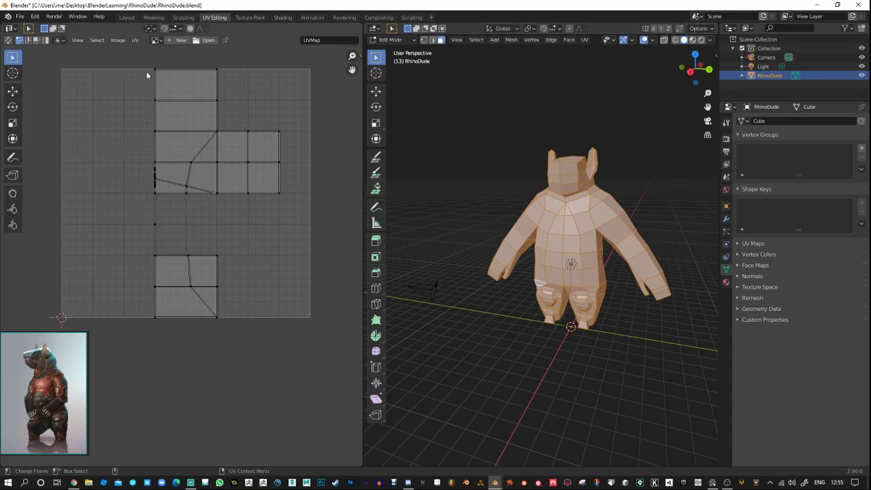
Try to unwrap the RhinoDude mesh from the UV editor without selecting any of its UVs.
right_click(215, 185)
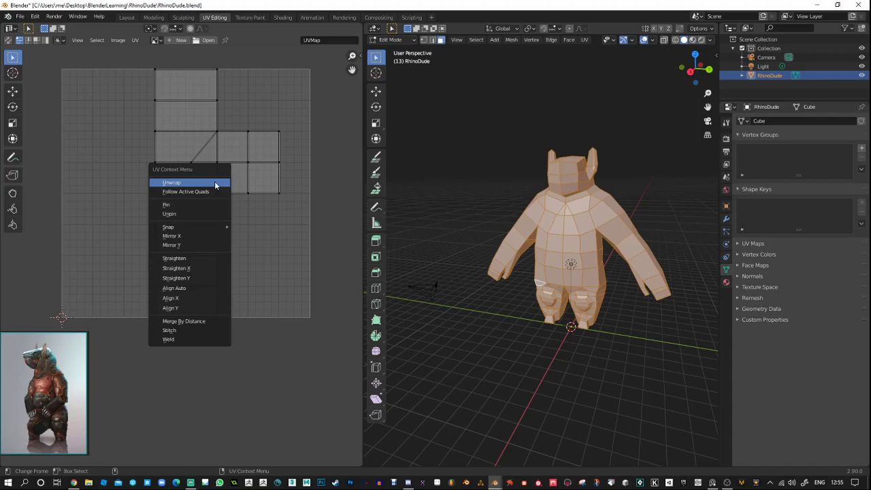
click(215, 182)
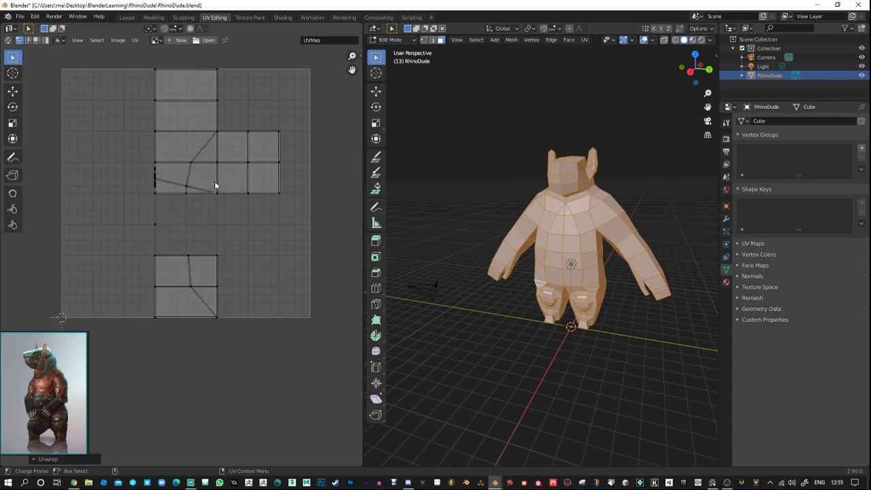
right_click(215, 185)
key(ctrl+s)
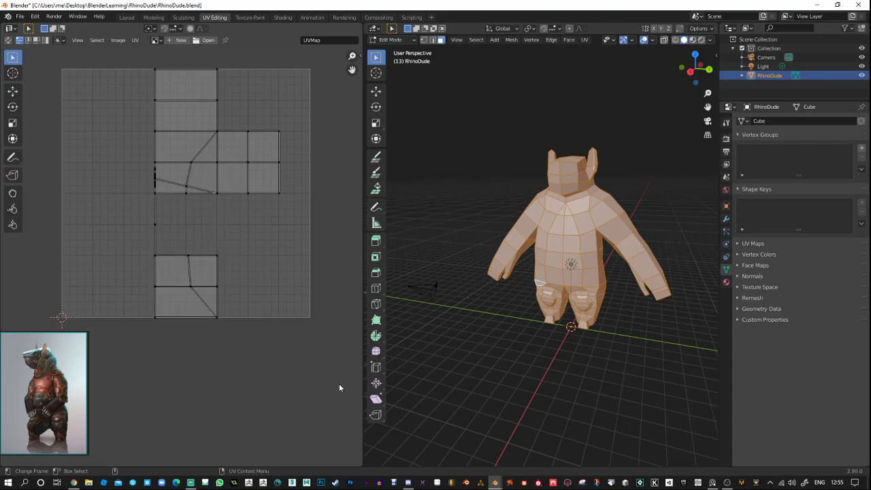
Select all the UVs in the UV editor and turn on Live Unwrap.
drag(107, 58, 318, 359)
right_click(233, 169)
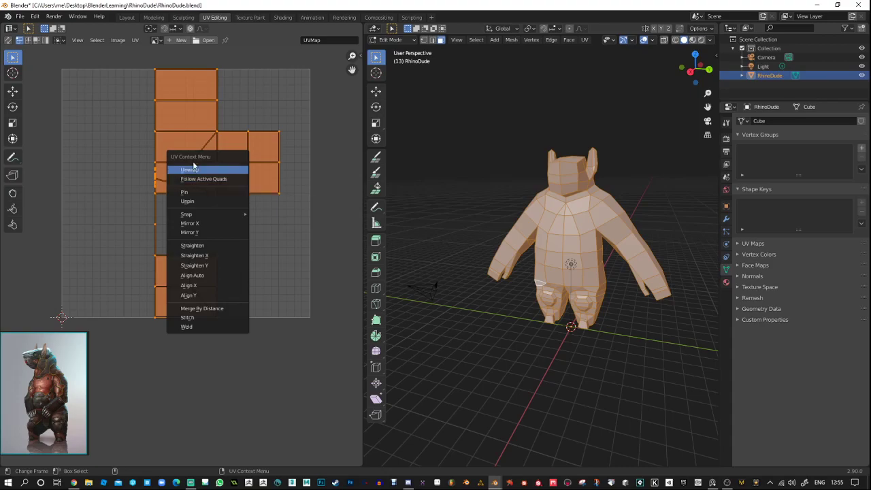
click(200, 123)
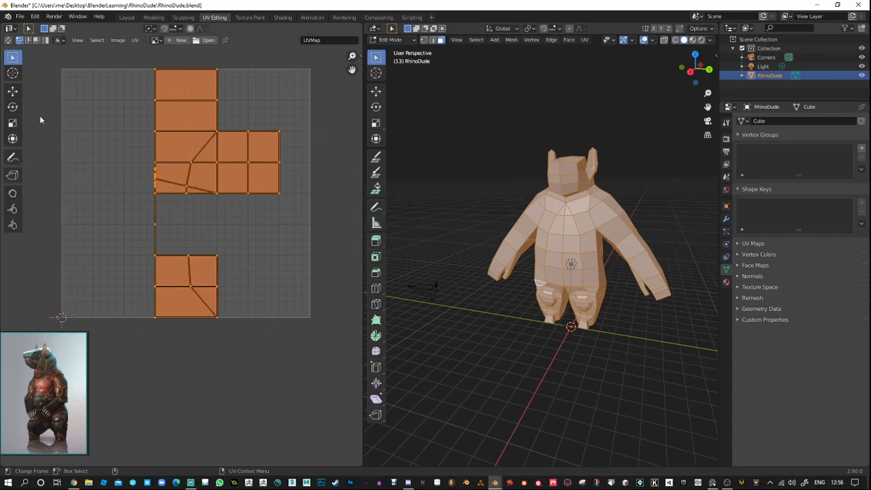
click(135, 41)
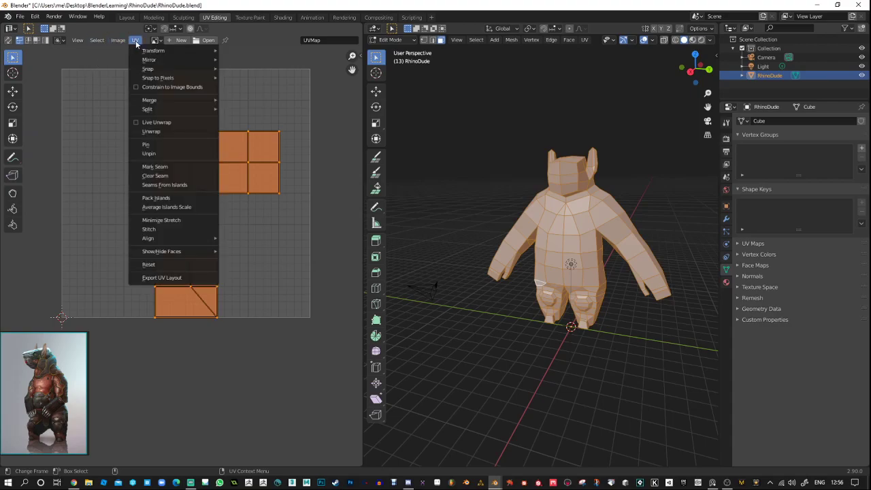
mouse_move(190, 100)
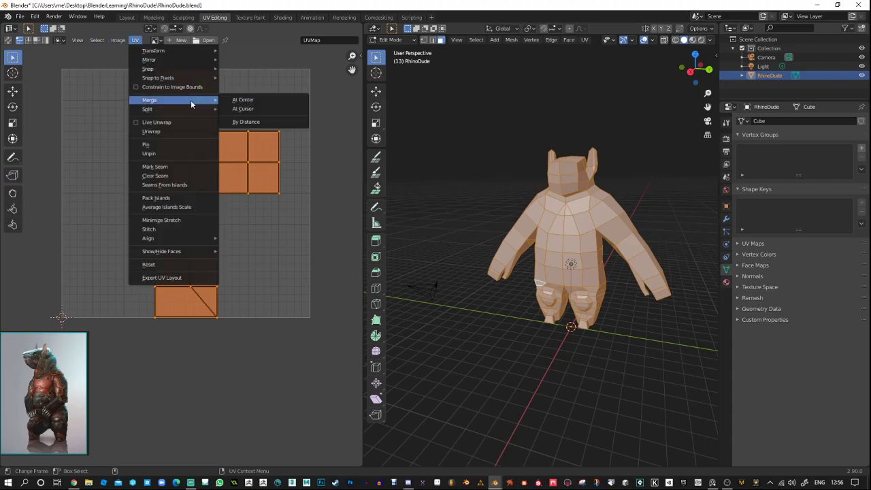
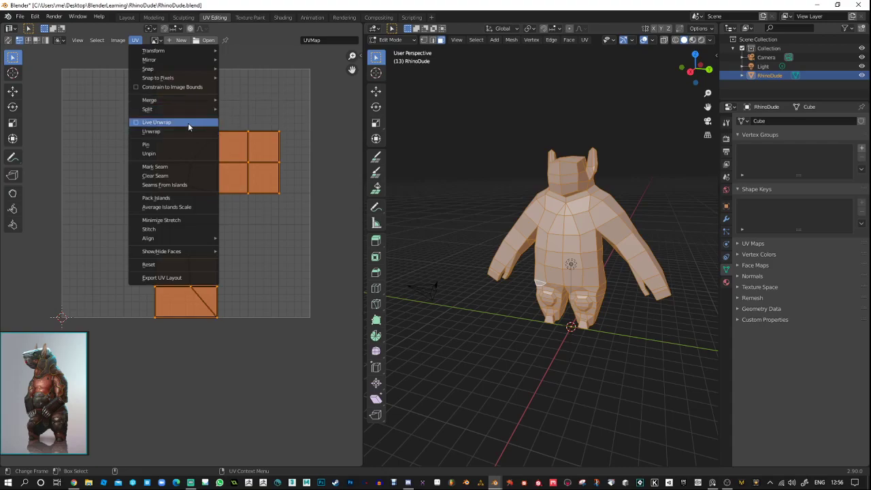
click(152, 130)
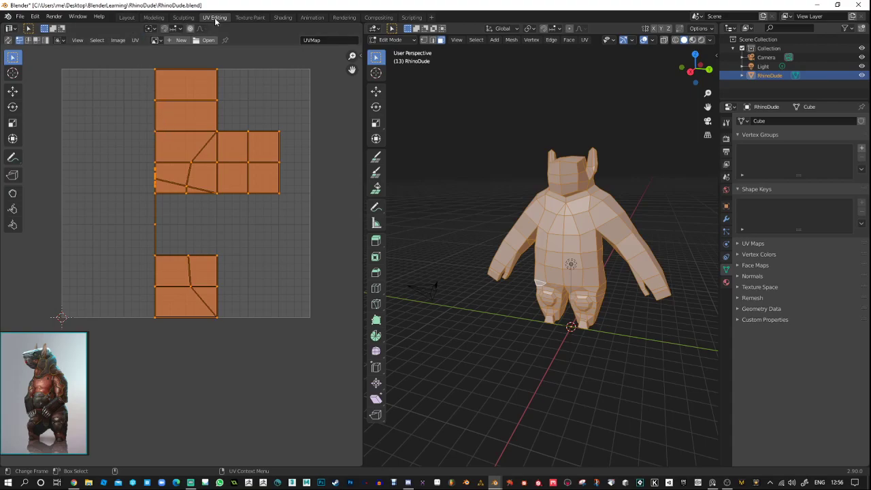
Apply Mark Seam to all the selected UVs, then clear the UV selection.
click(136, 40)
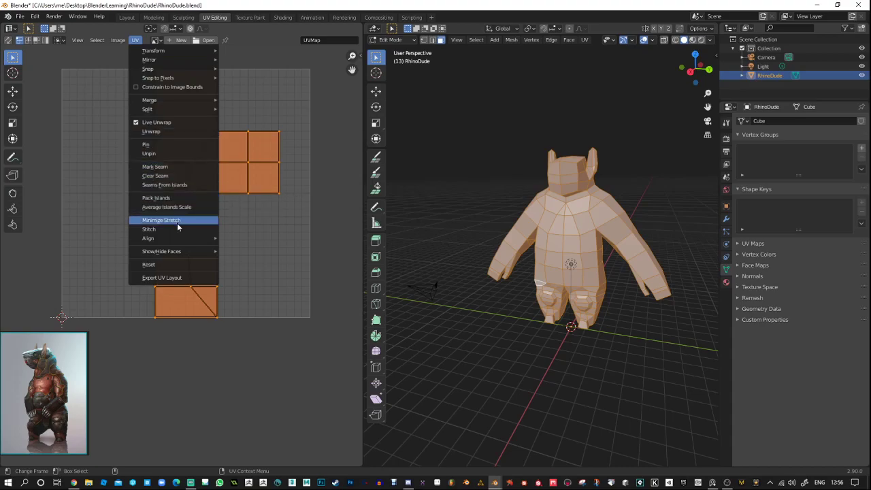
mouse_move(183, 237)
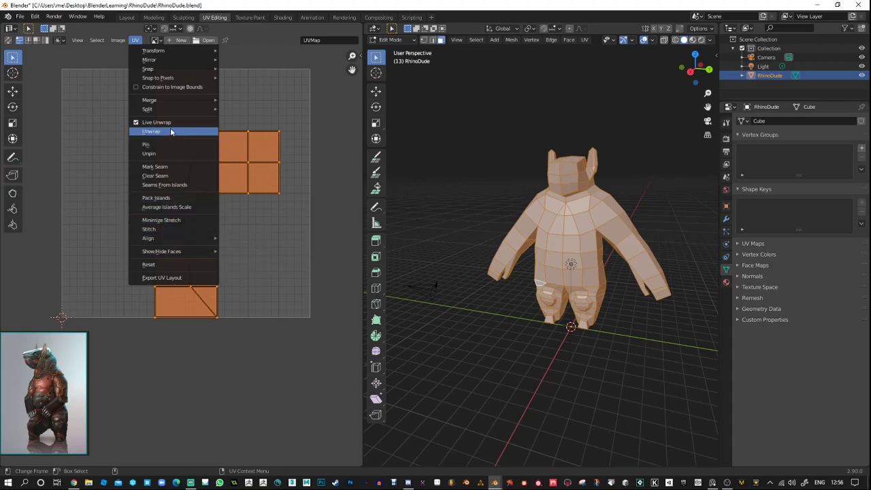
click(98, 40)
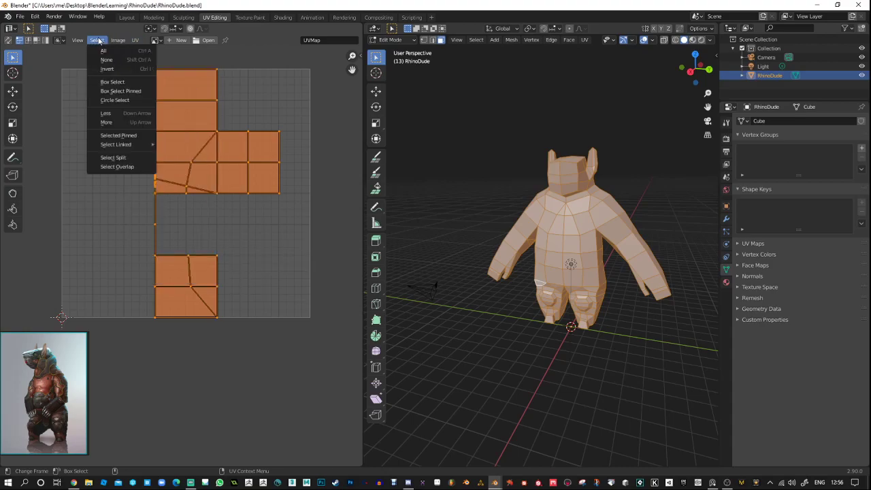
mouse_move(82, 41)
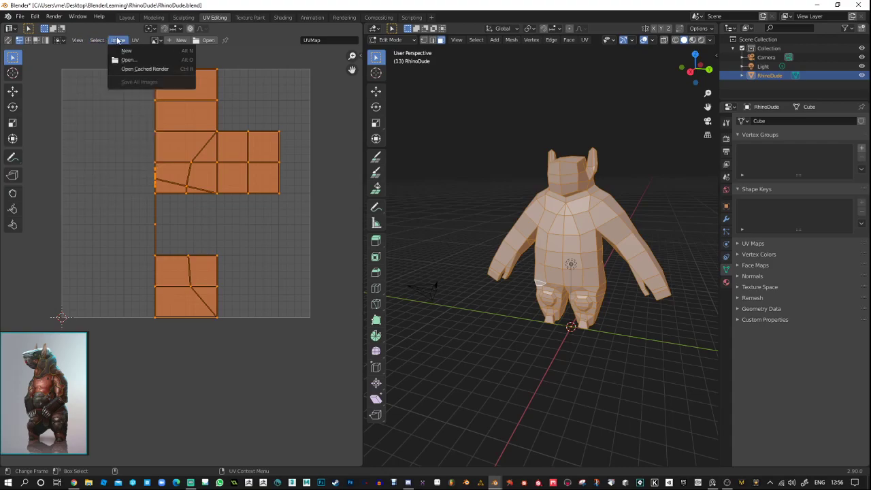
mouse_move(144, 43)
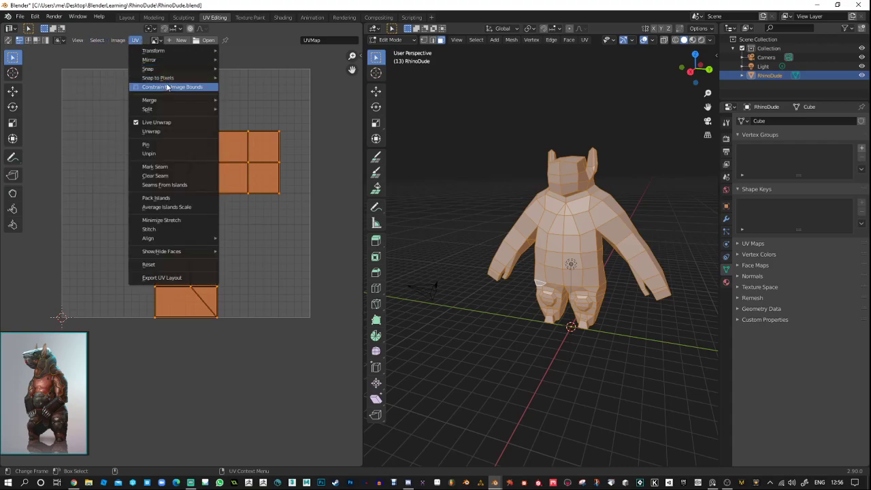
mouse_move(167, 52)
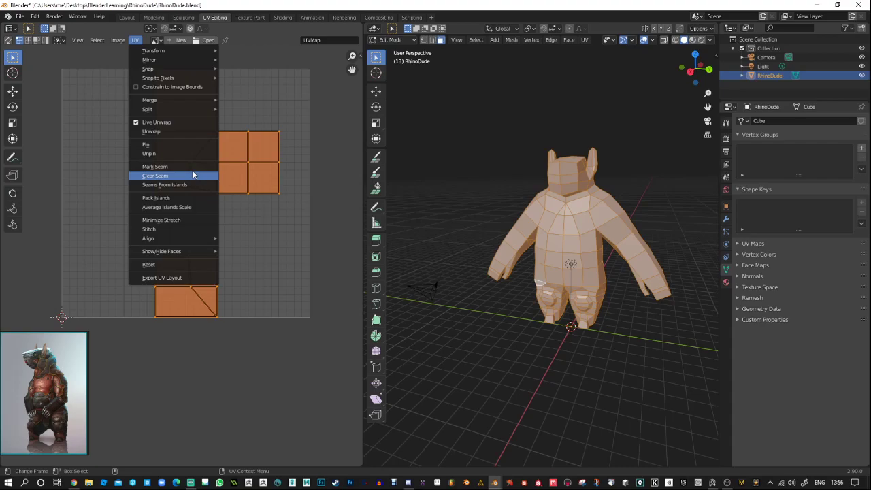
click(194, 175)
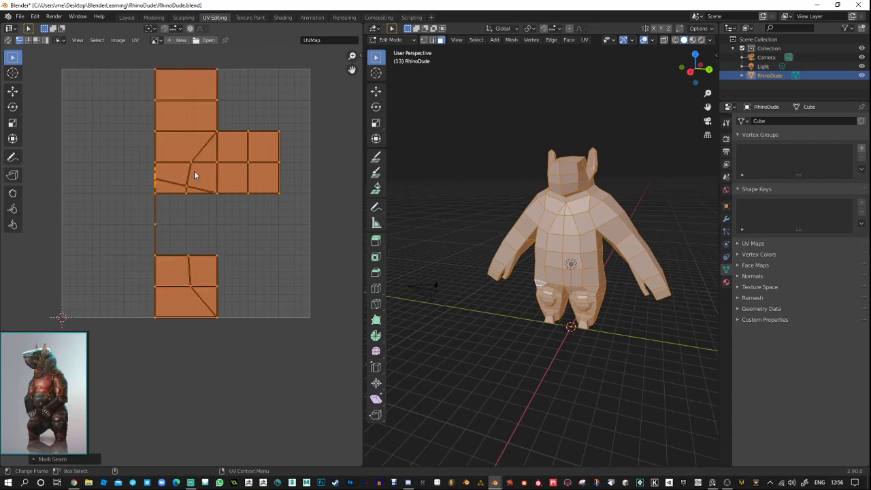
click(249, 232)
Switch the mesh to edge selection and deselect the whole RhinoDude model.
scroll(642, 215, up, 1)
alt+drag(642, 214, 605, 221)
alt+right_drag(605, 222, 597, 175)
middle_drag(596, 175, 570, 202)
middle_drag(579, 191, 589, 183)
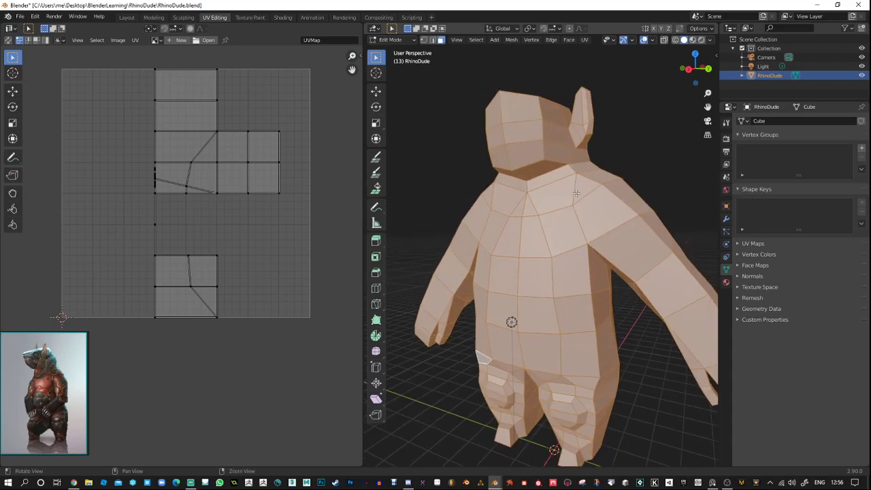
key(a)
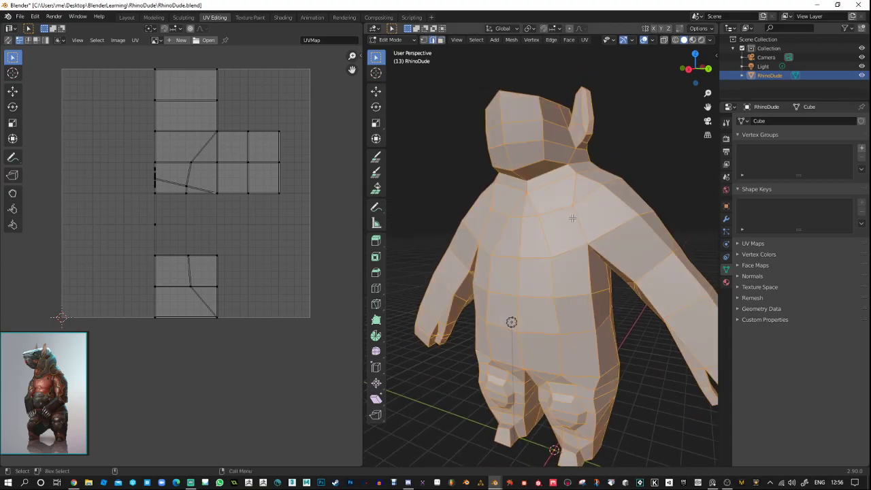
key(alt+a)
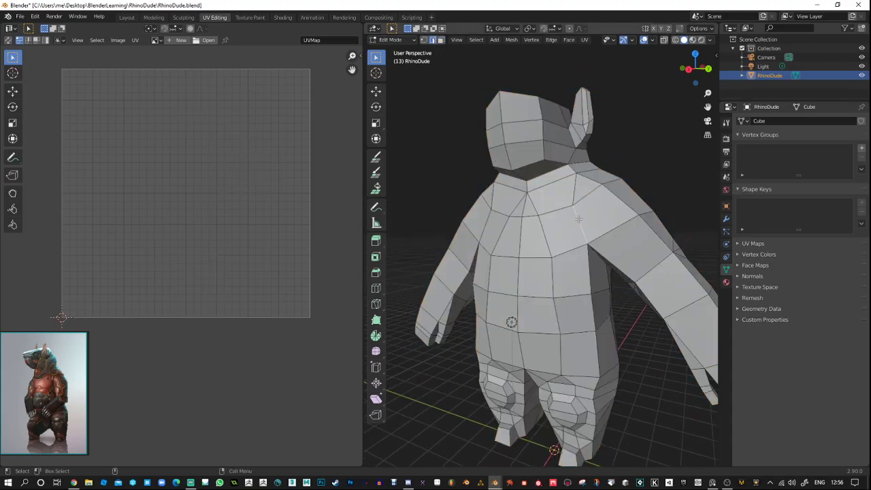
Select the edges around the character's left shoulder, where the arm meets the torso, and mark them as a seam.
shift+click(575, 181)
middle_drag(638, 200, 548, 283)
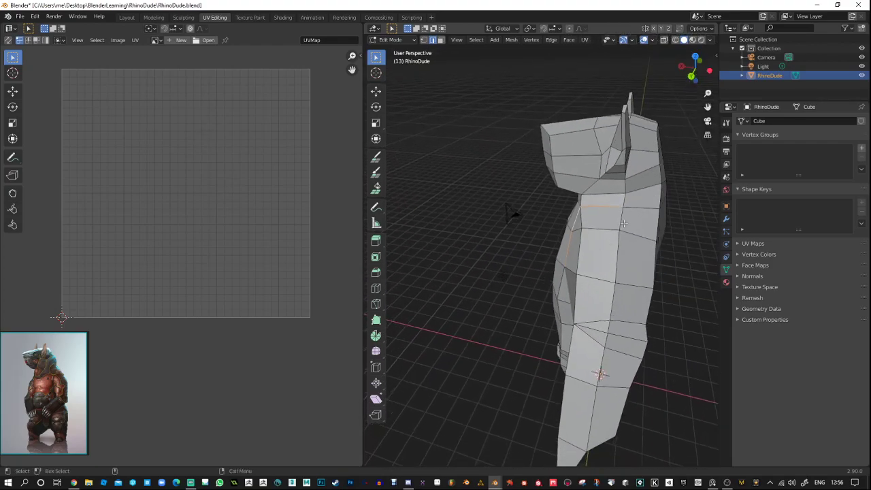
middle_drag(634, 206, 583, 186)
scroll(583, 186, up, 3)
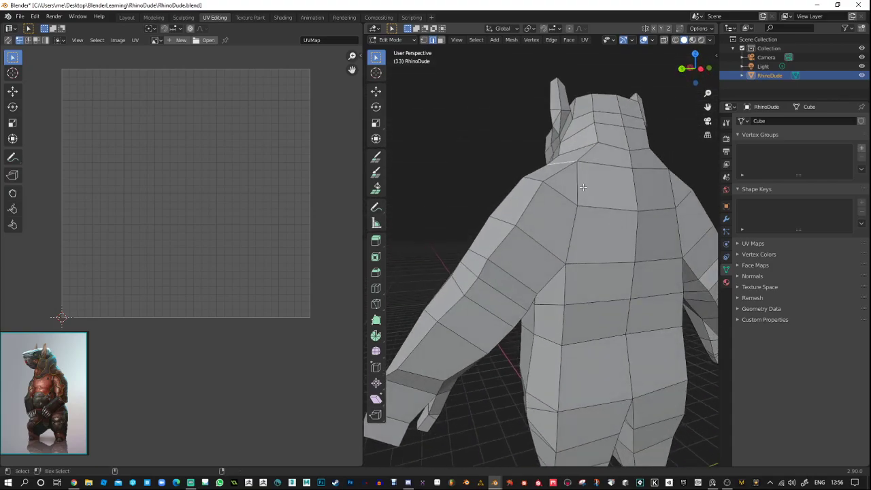
middle_drag(570, 239, 279, 126)
click(119, 40)
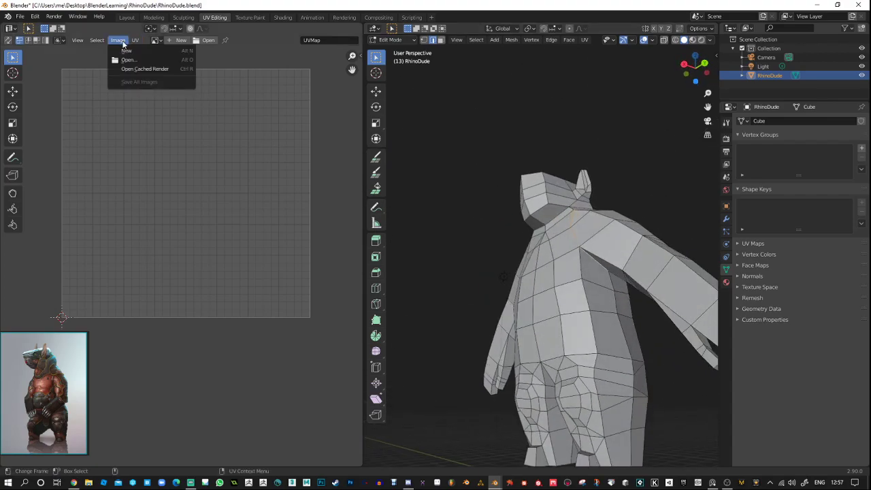
mouse_move(136, 40)
click(163, 169)
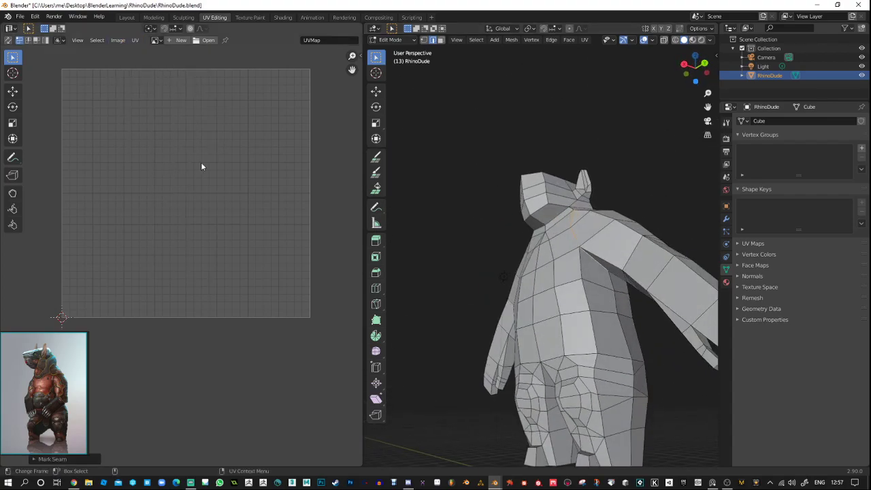
Select the edges around the character's right shoulder, mark them as a seam, and clear the selection.
middle_drag(639, 198, 706, 232)
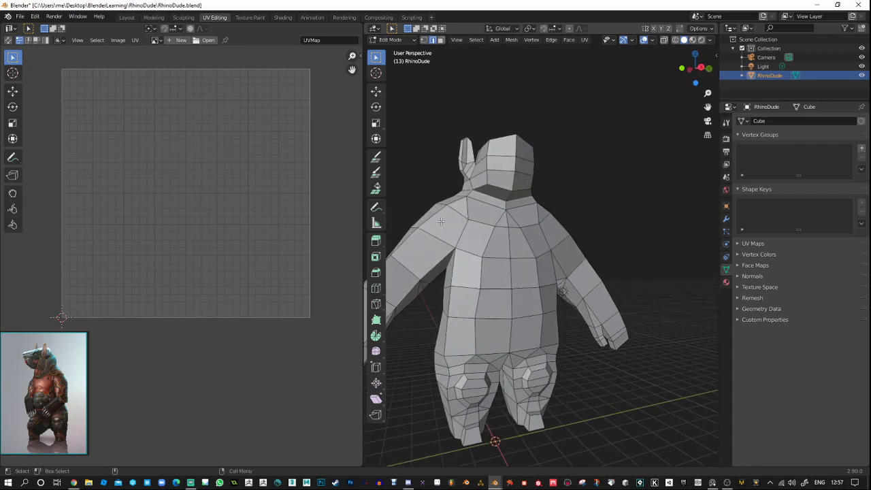
middle_drag(464, 226, 442, 241)
click(118, 41)
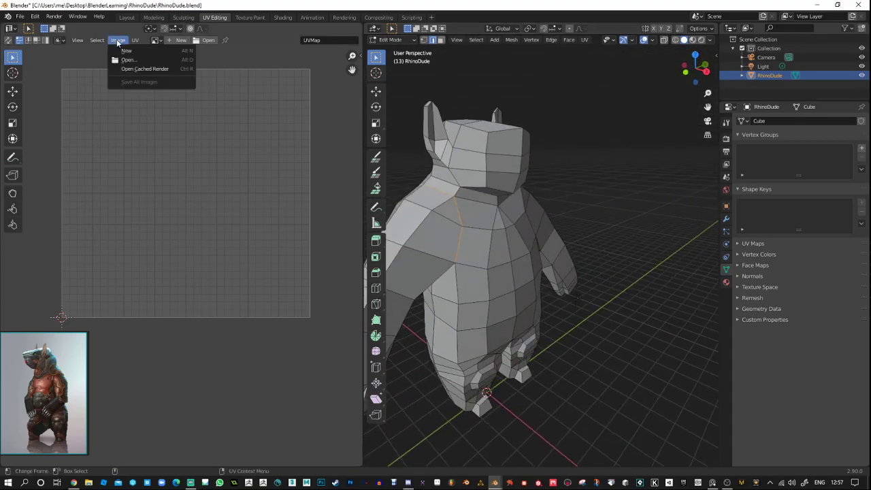
click(104, 41)
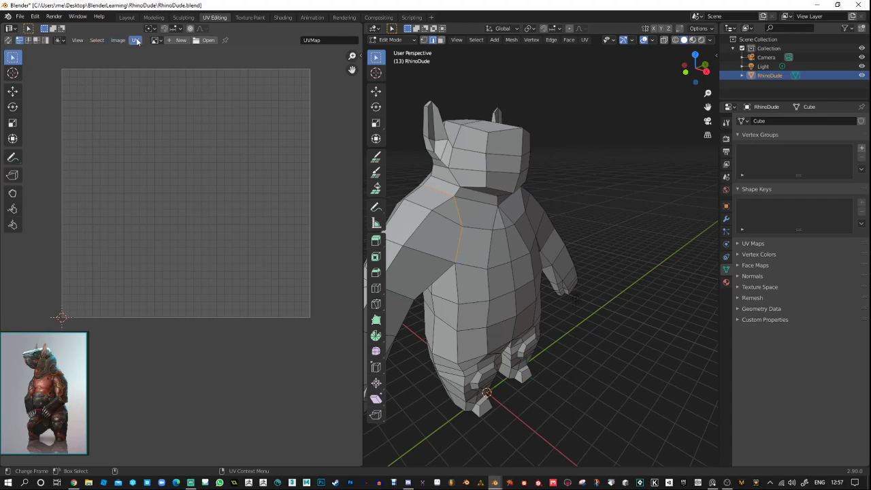
click(136, 41)
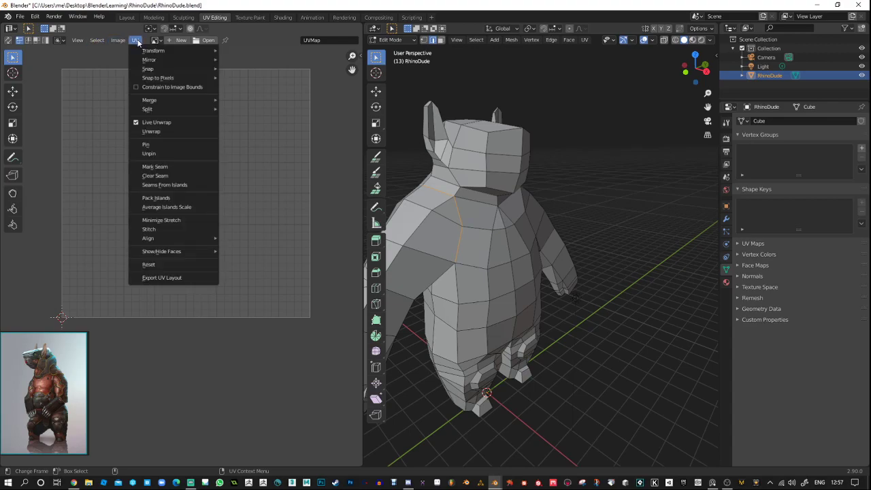
click(169, 166)
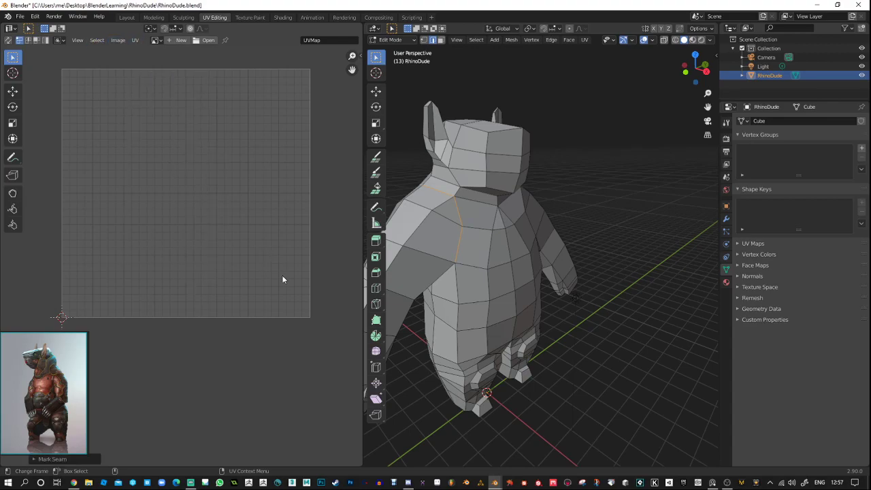
click(489, 249)
middle_drag(514, 227, 490, 270)
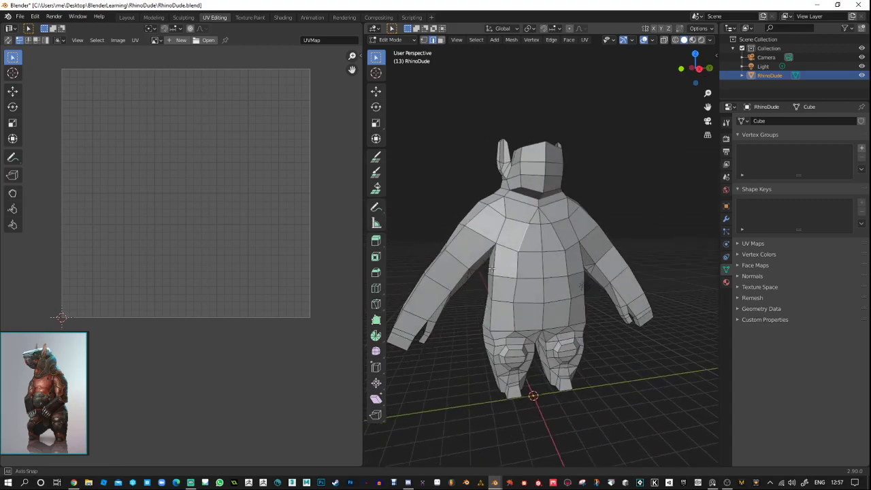
Expand the mesh's UV map list, and try marking a single upper-chest edge as a seam.
click(738, 243)
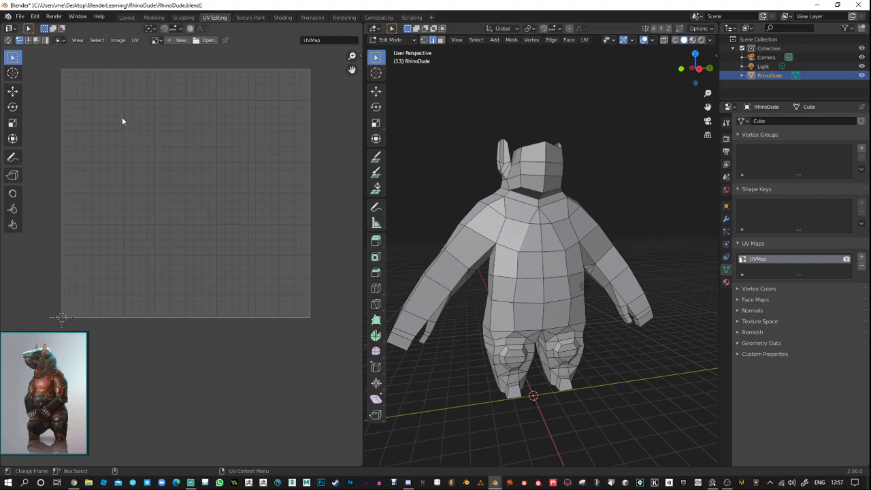
click(135, 41)
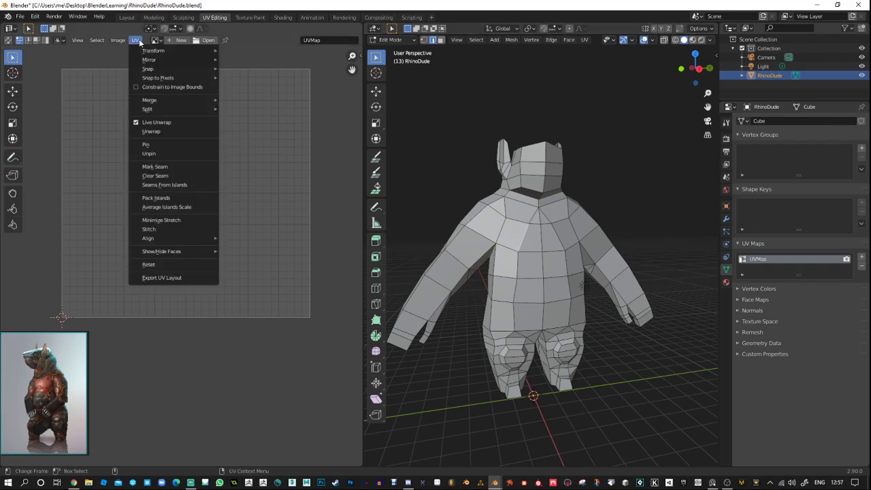
right_click(534, 232)
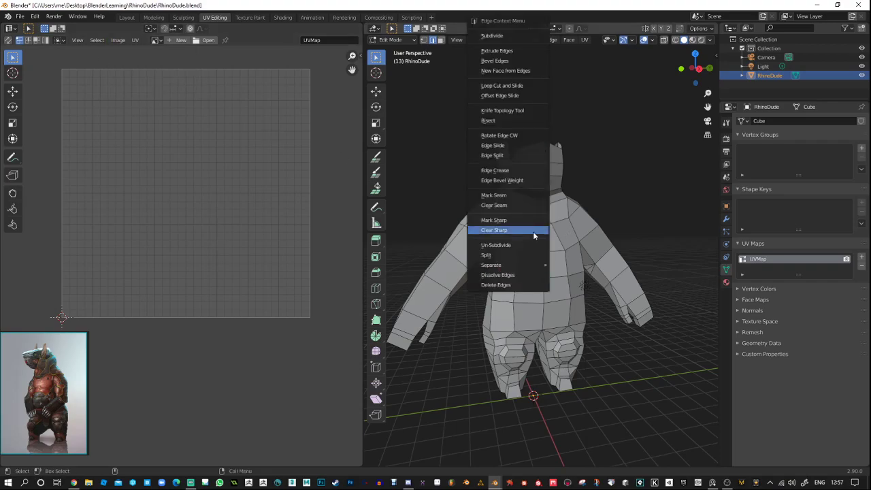
click(517, 195)
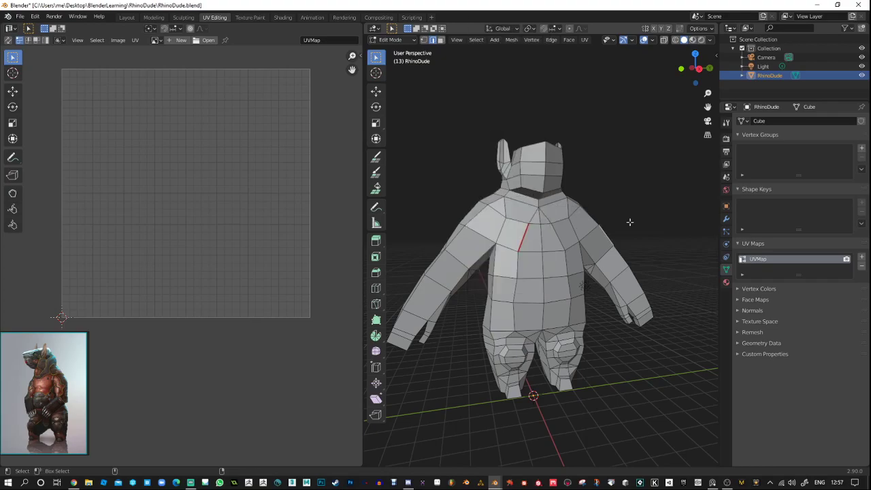
Select the edges around both shoulders, front and back, where the arms meet the torso, and mark them as seams.
middle_drag(629, 222, 581, 226)
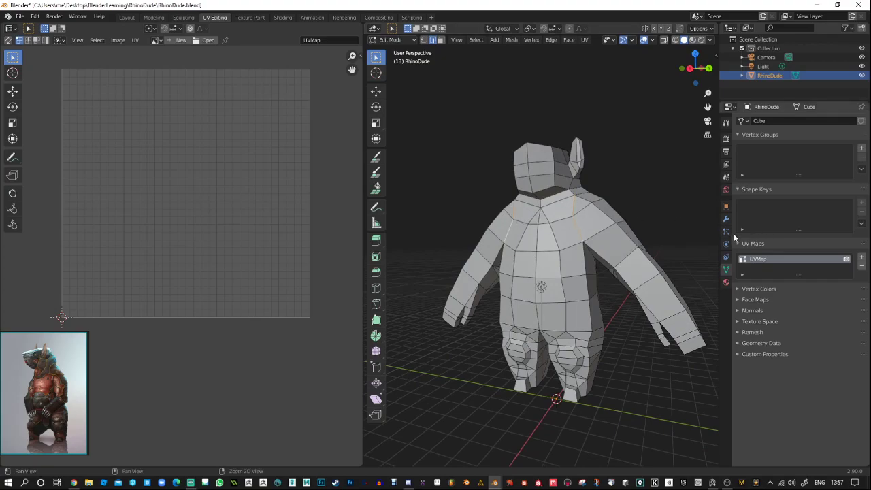
middle_drag(566, 215, 519, 223)
middle_drag(639, 195, 552, 210)
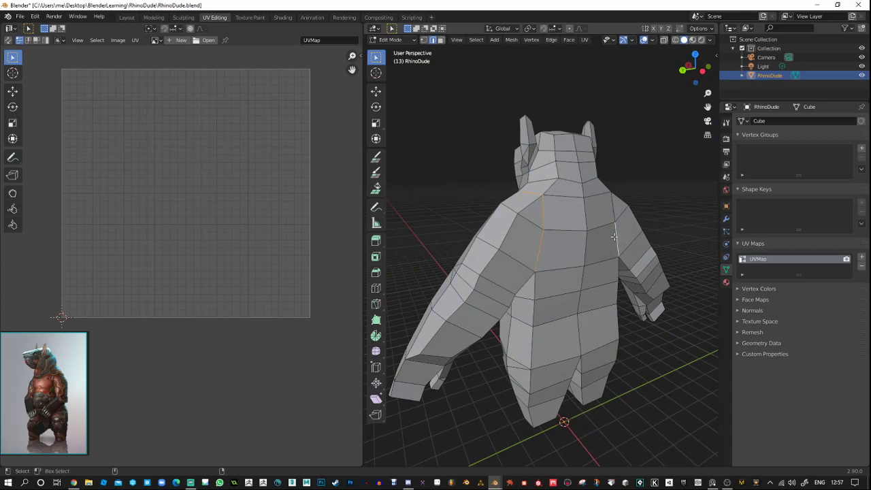
middle_drag(614, 236, 543, 190)
middle_drag(544, 222, 596, 200)
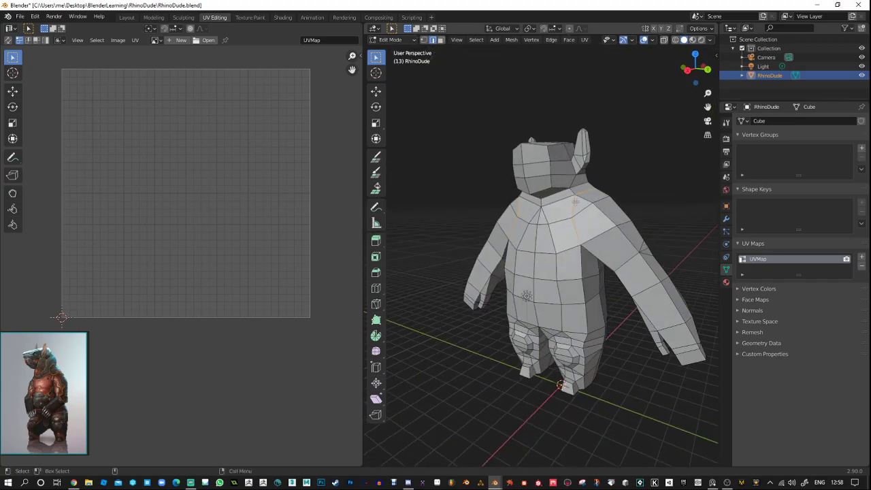
right_click(563, 197)
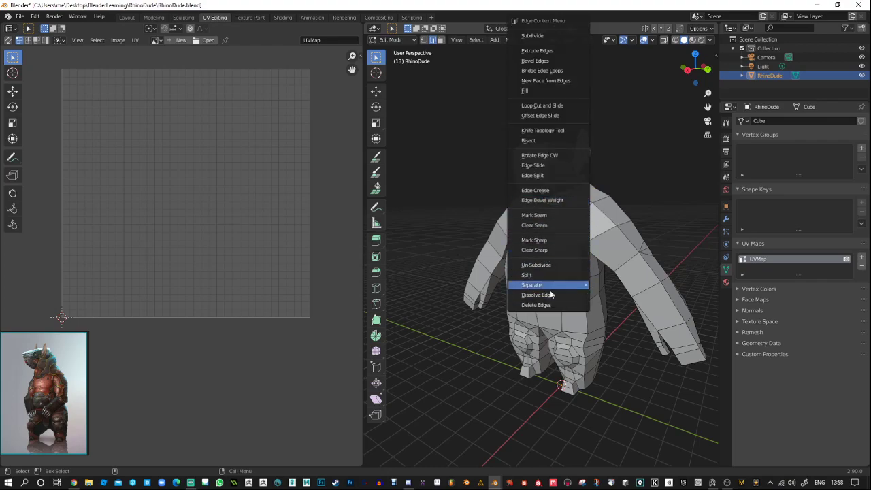
click(540, 225)
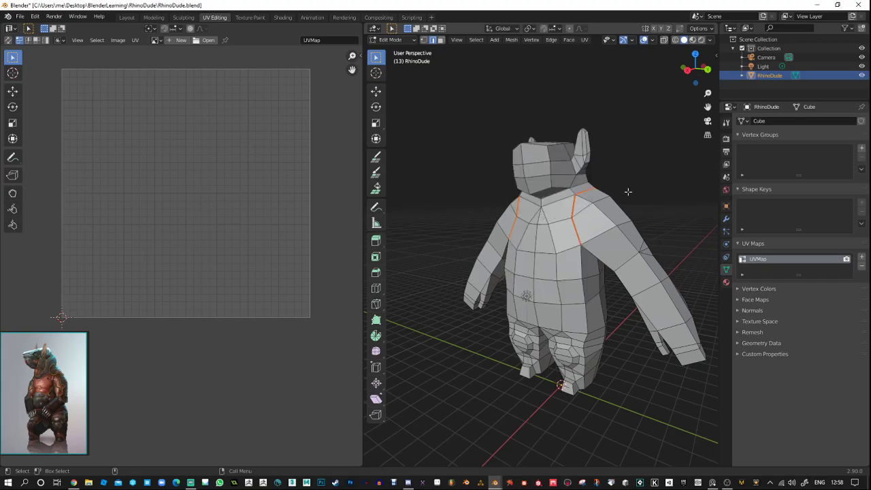
Select the horizontal edge loop around the waist, above the legs, and mark it as a seam.
middle_drag(627, 192, 673, 171)
alt+click(515, 306)
right_click(515, 306)
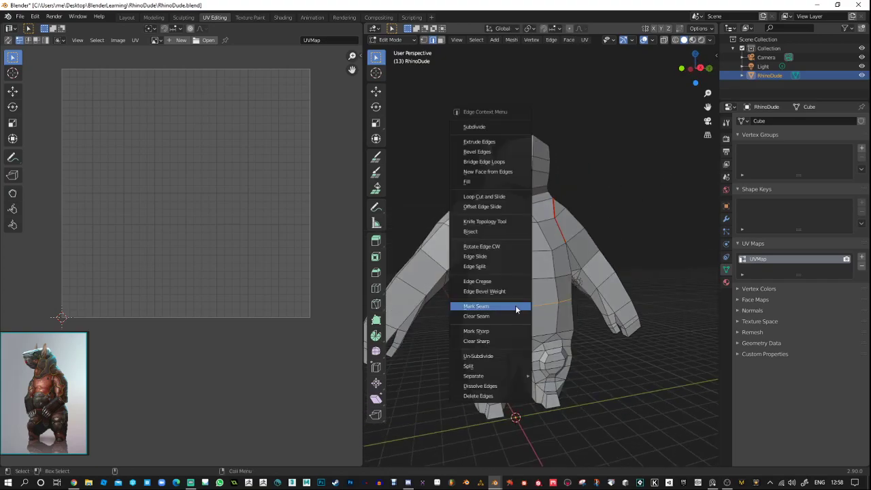
click(513, 298)
Select the vertical edges on both sides of the torso, from the waist seam up to the armpits, and mark them as seams.
middle_drag(626, 239, 661, 170)
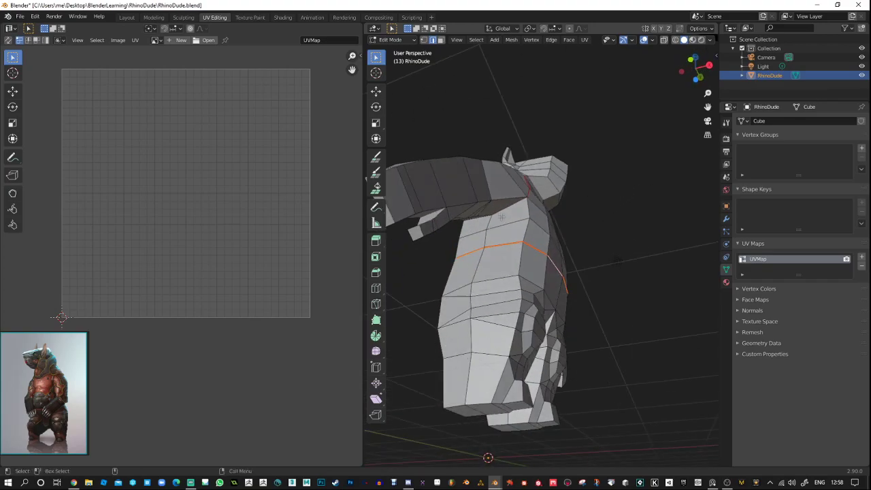
click(482, 239)
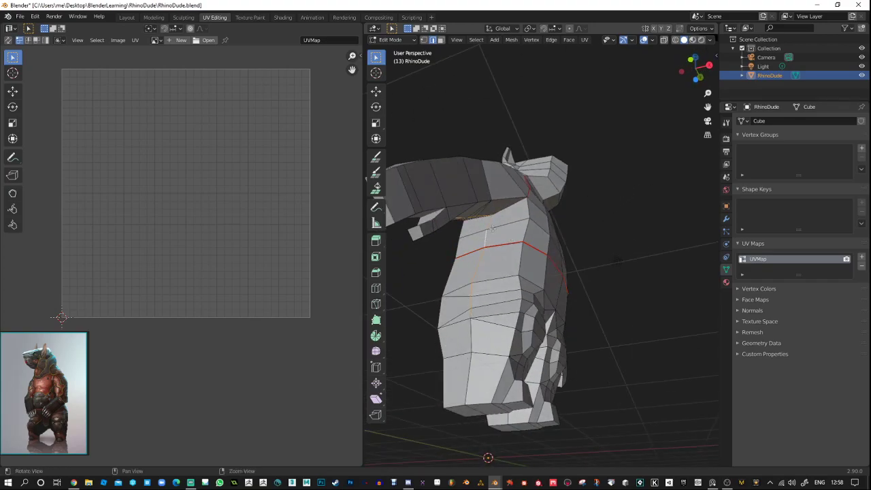
click(493, 229)
middle_drag(484, 236, 593, 274)
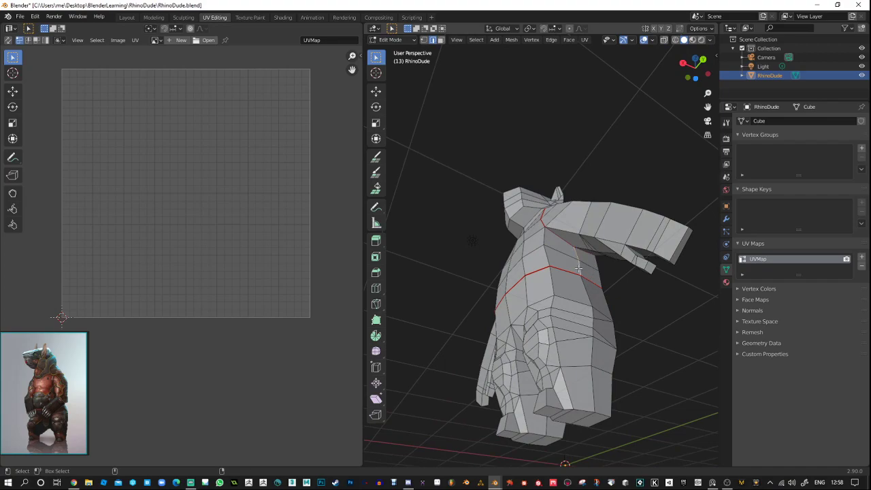
right_click(578, 269)
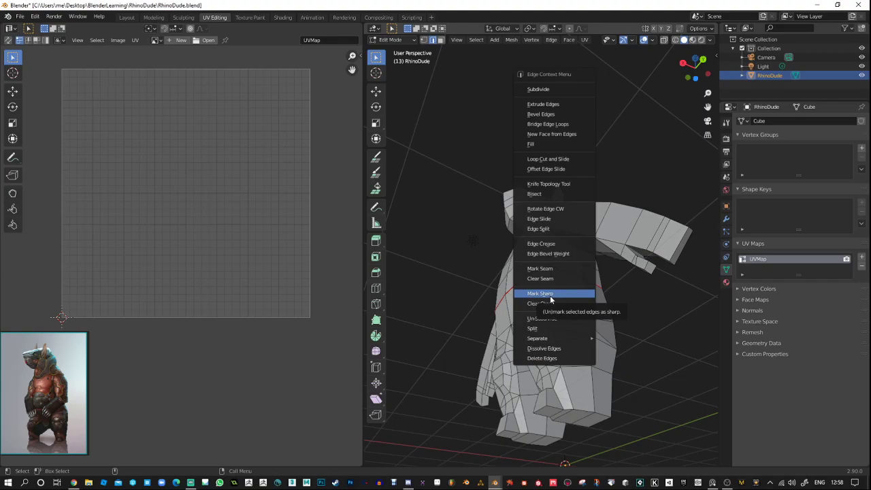
click(548, 269)
Select the edges across the front of the neck, below the head, and mark them as a seam.
middle_drag(577, 265, 583, 235)
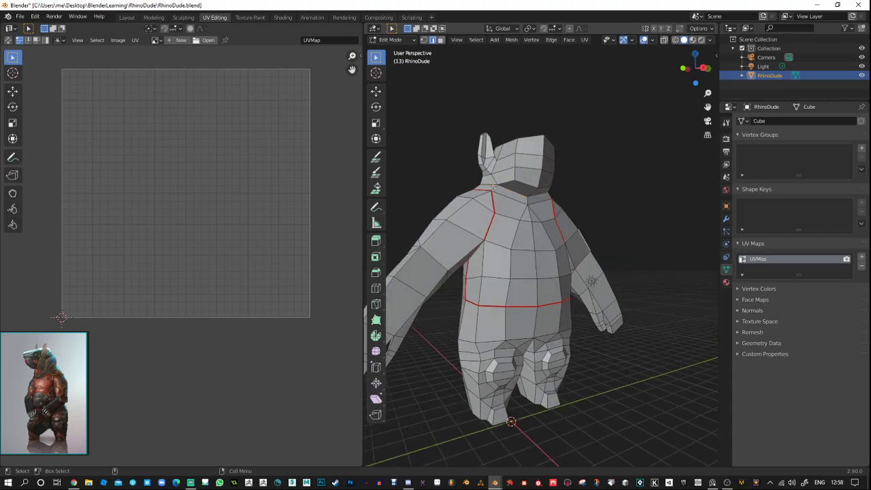
middle_drag(526, 184, 560, 224)
right_click(517, 215)
click(517, 215)
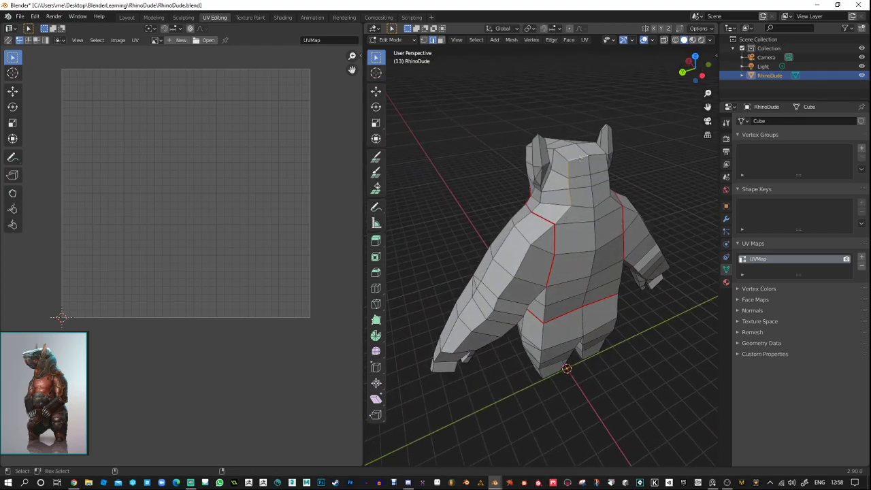
Select the edges up both sides of the neck's back and across the back of the head, and mark them as a seam.
middle_drag(579, 158, 561, 193)
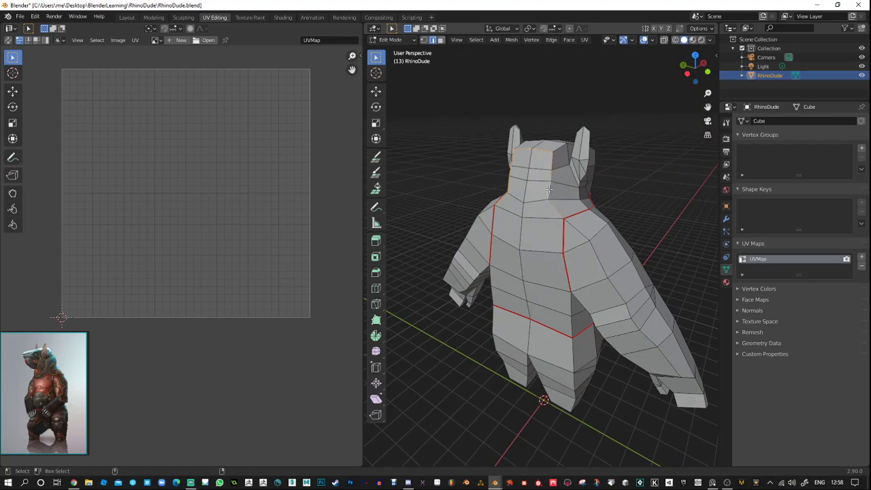
right_click(557, 213)
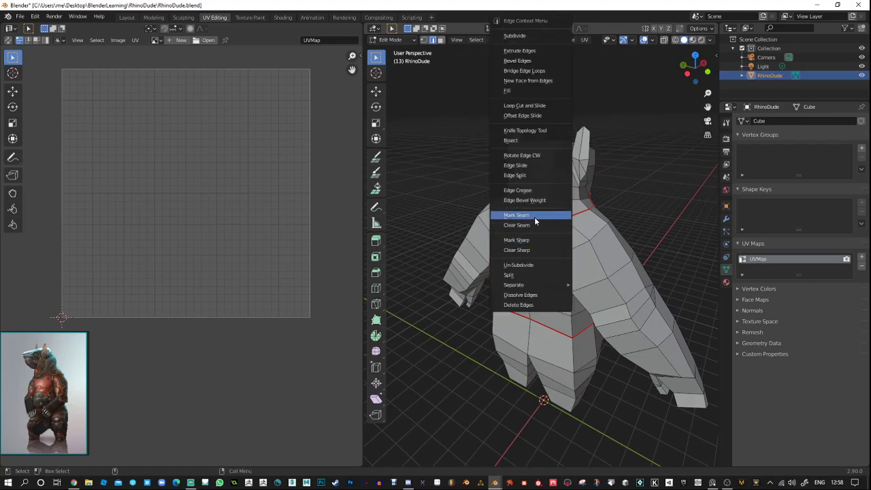
click(534, 215)
Select the edges around the bases of both ears and mark them as seams.
middle_drag(534, 221, 649, 223)
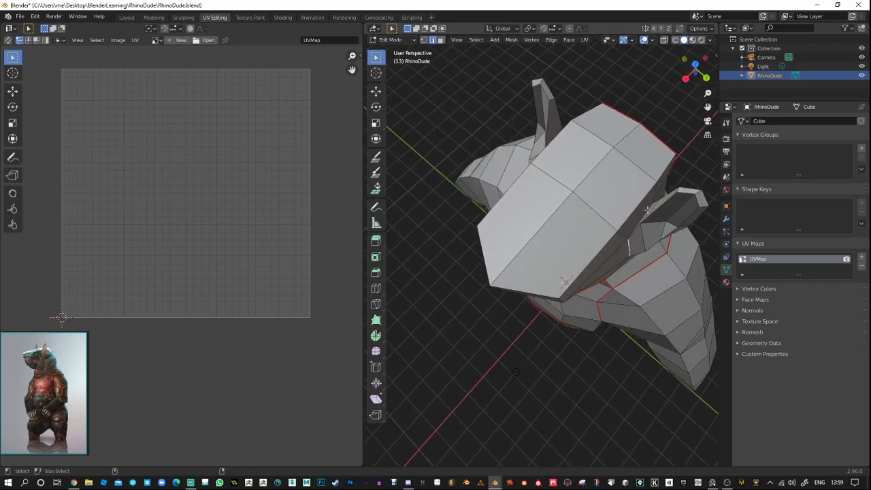
right_click(646, 210)
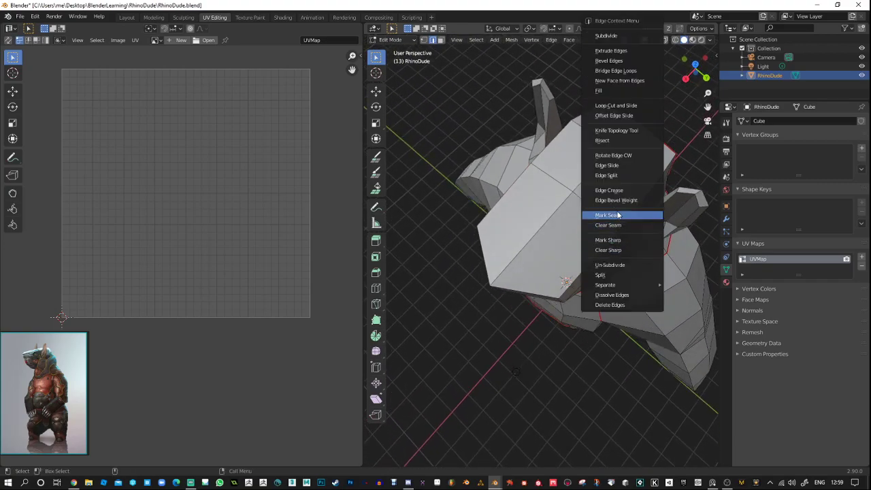
click(618, 215)
Select the edges along the outlines of both ears and mark them as seams.
middle_drag(617, 215, 479, 159)
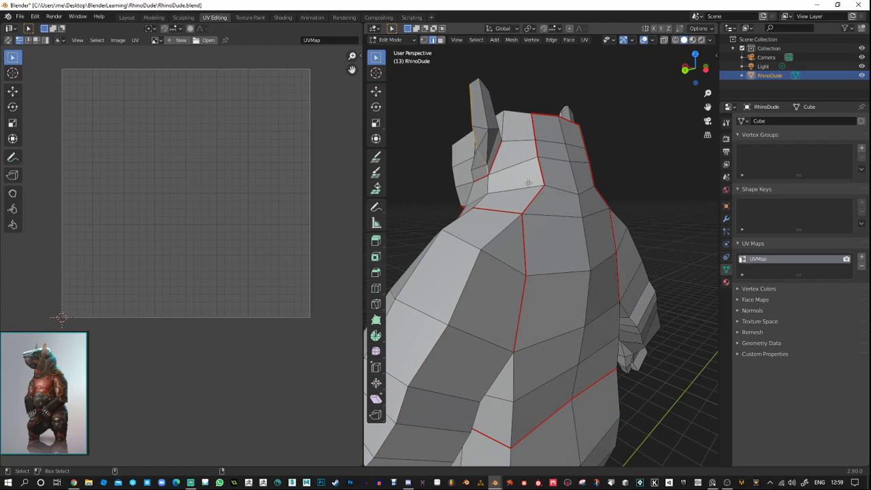
middle_drag(528, 182, 525, 159)
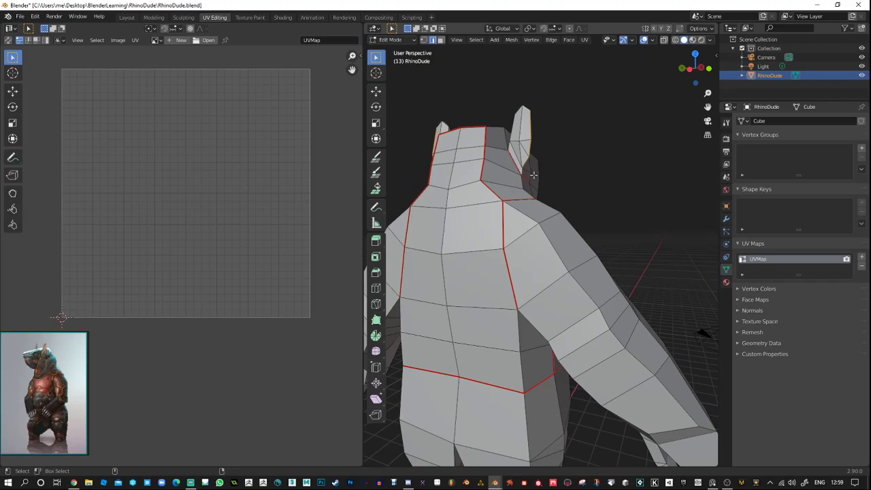
middle_drag(533, 175, 605, 231)
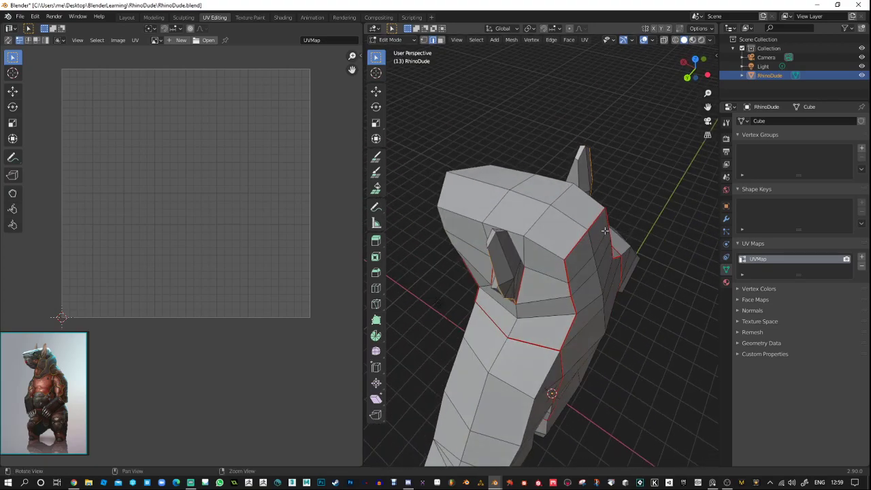
middle_drag(492, 235, 427, 198)
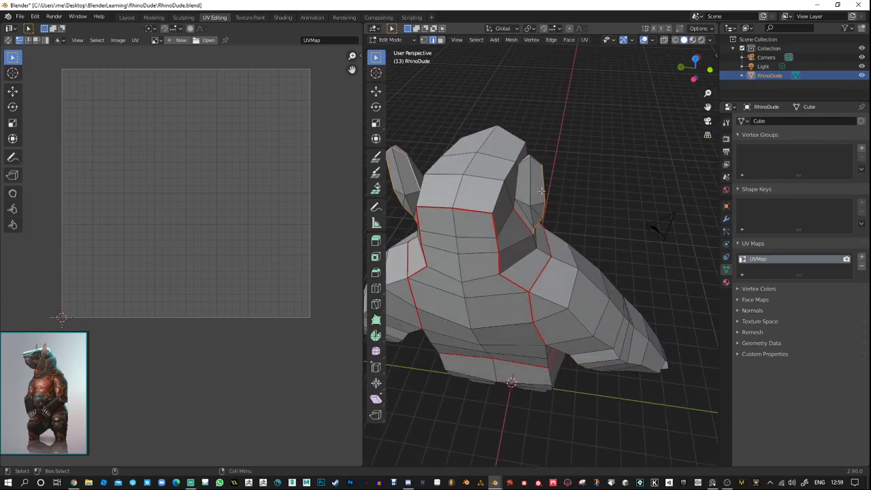
mouse_move(542, 191)
middle_down()
mouse_move(564, 191)
mouse_move(546, 196)
middle_up()
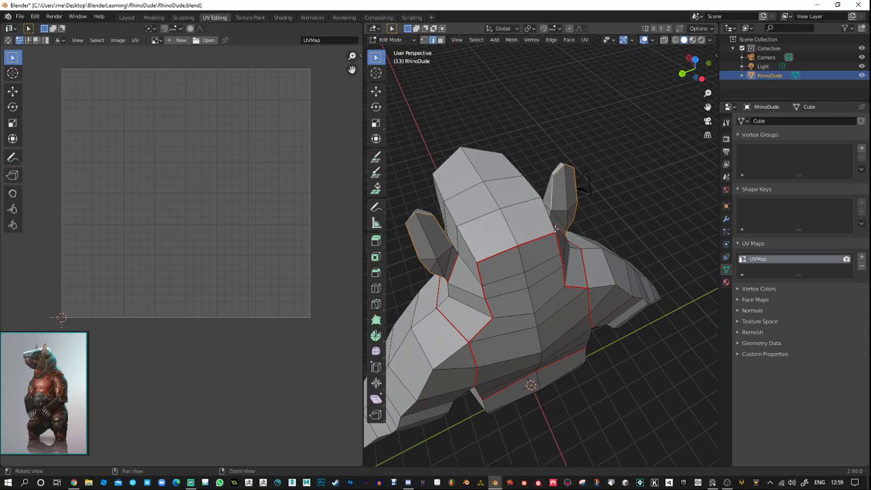
middle_drag(552, 196, 542, 246)
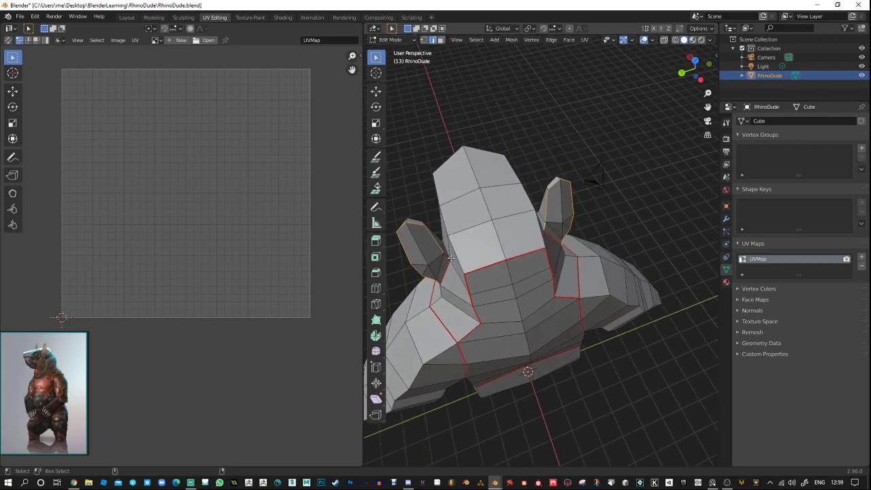
middle_drag(468, 253, 588, 175)
right_click(589, 176)
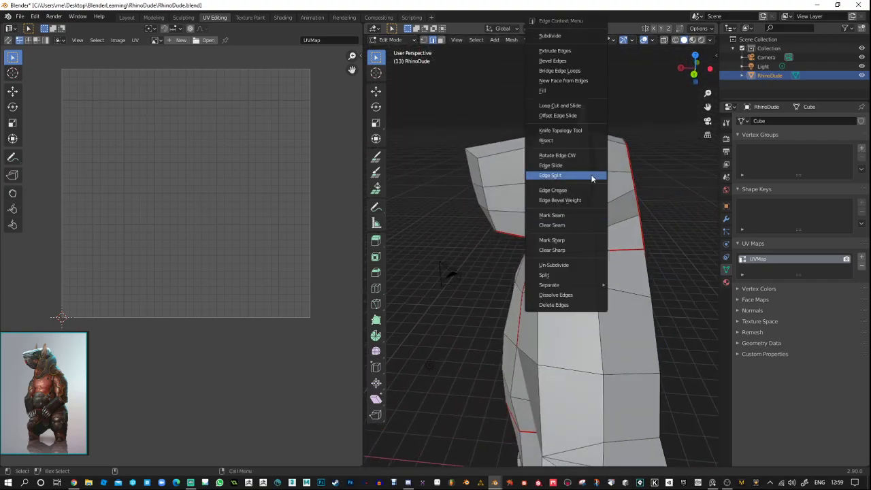
Mark the selected ear edges of the character mesh as a seam.
click(552, 214)
middle_drag(568, 218, 576, 85)
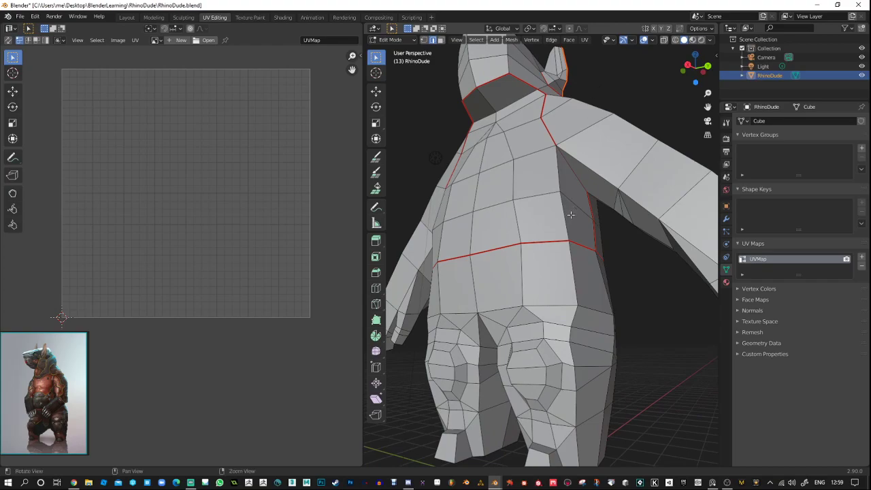
scroll(572, 225, down, 2)
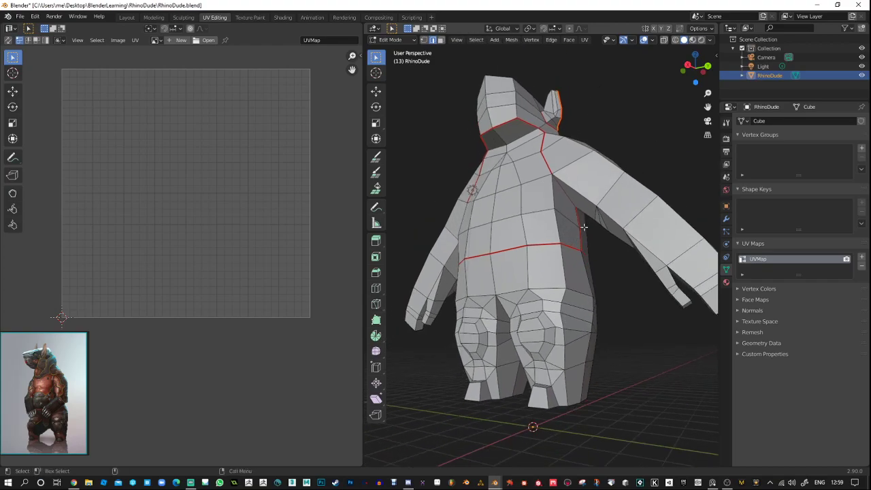
Mark seams along the inner and outer sides of both legs, across the foot soles and along the undersides of the upper arms.
middle_drag(545, 223, 573, 289)
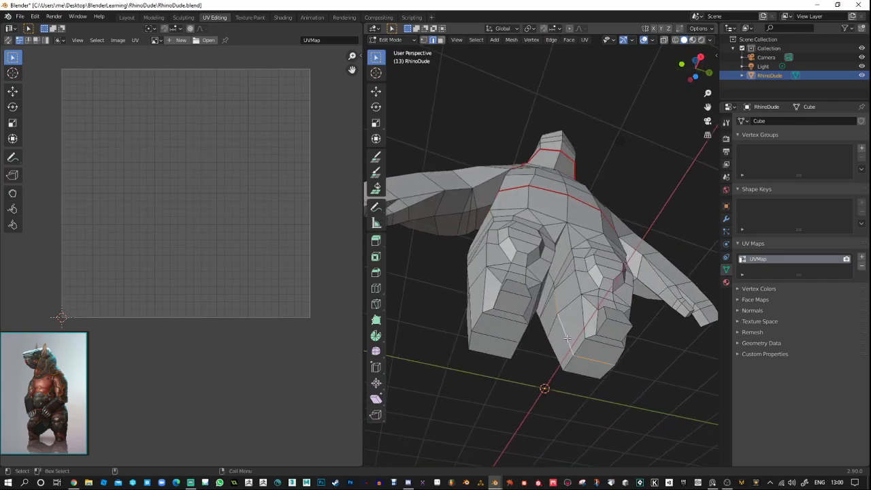
middle_drag(566, 338, 540, 270)
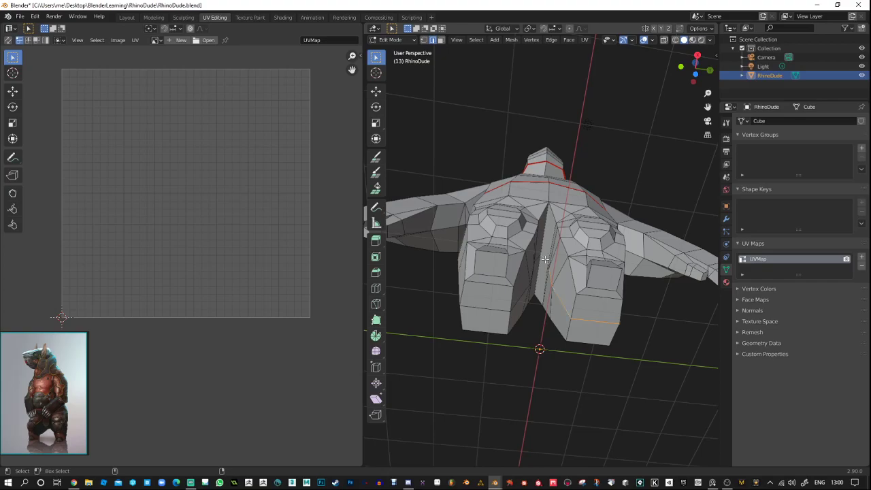
middle_drag(512, 301, 563, 281)
middle_drag(539, 238, 615, 267)
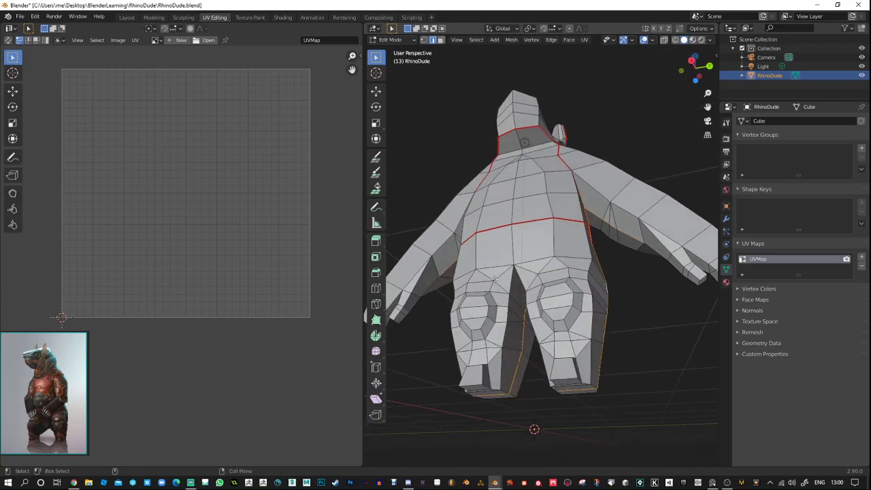
right_click(632, 239)
click(630, 237)
Mark the edge loops around both forearms as seams.
middle_drag(642, 291, 457, 299)
shift+middle_drag(457, 337, 469, 299)
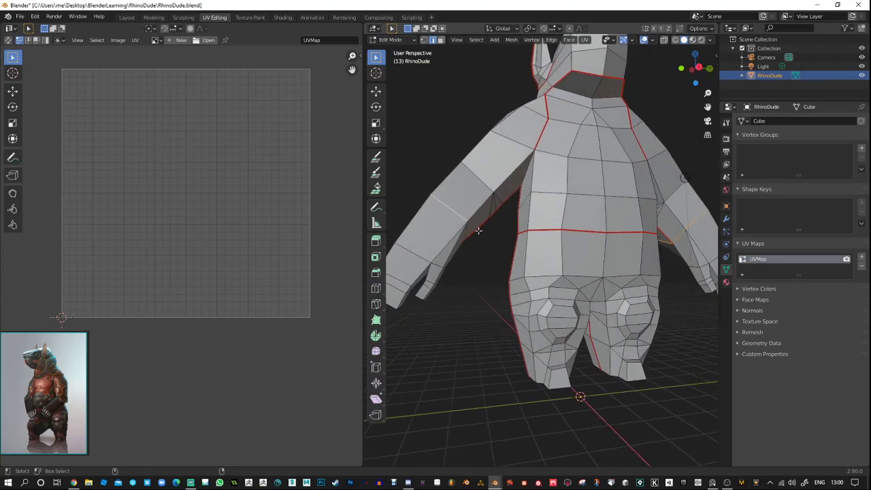
middle_drag(470, 227, 462, 286)
right_click(435, 221)
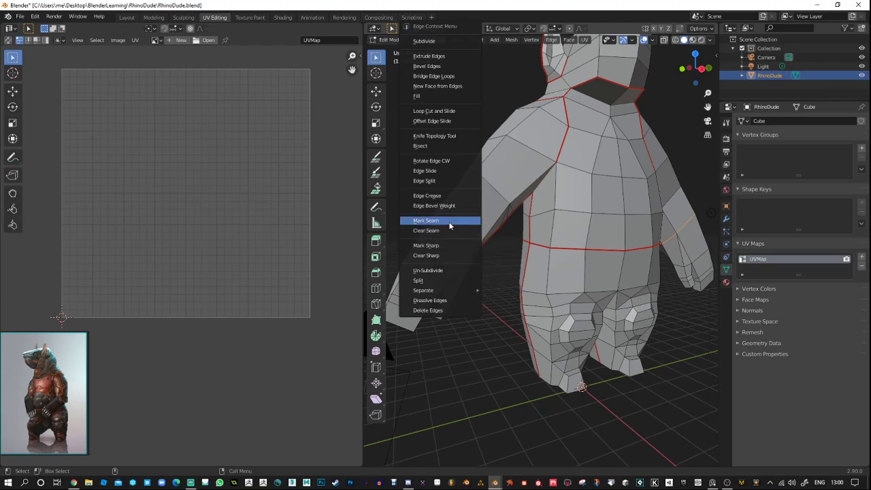
click(447, 221)
middle_drag(491, 282, 449, 263)
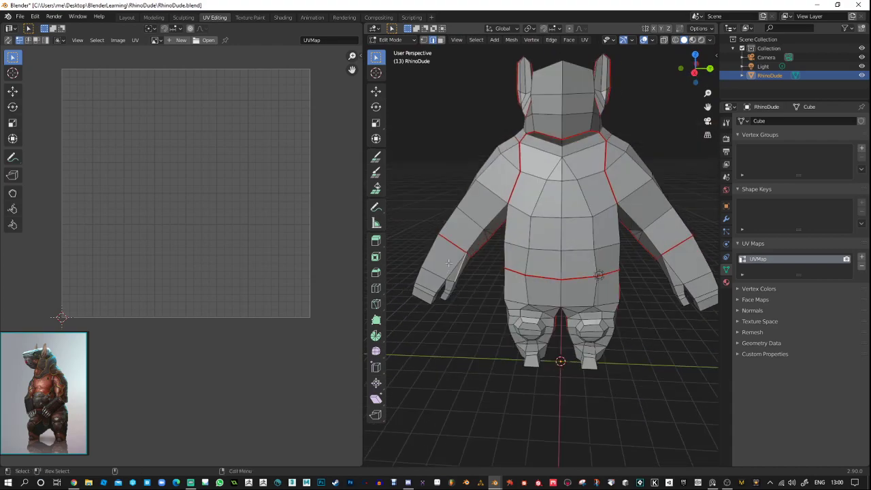
click(136, 40)
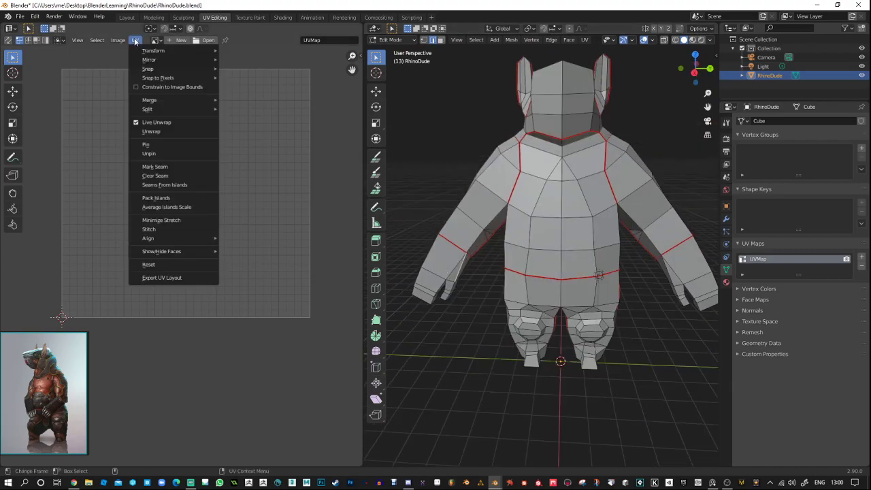
click(167, 130)
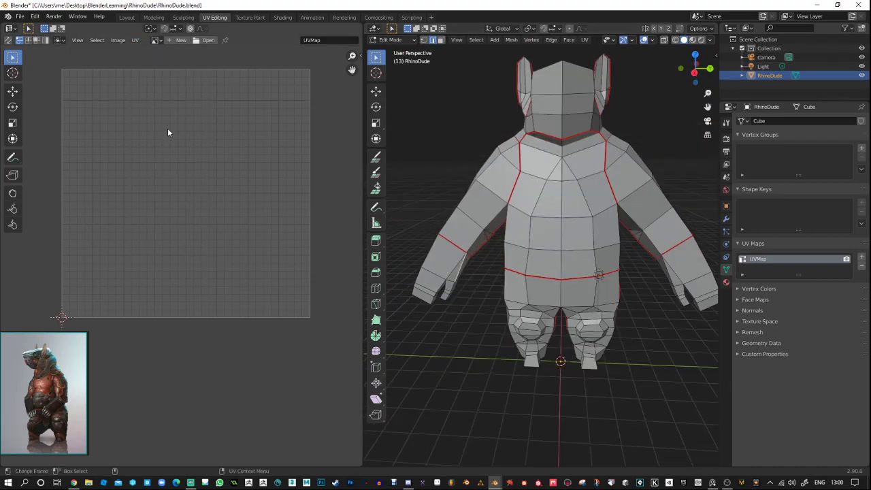
right_click(485, 169)
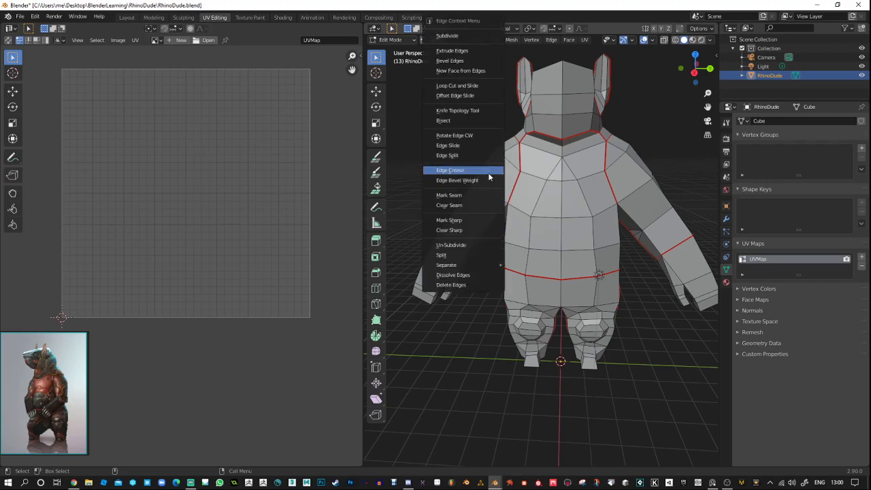
Select every face of the character in face selection mode and unwrap the whole mesh along its seams.
click(441, 40)
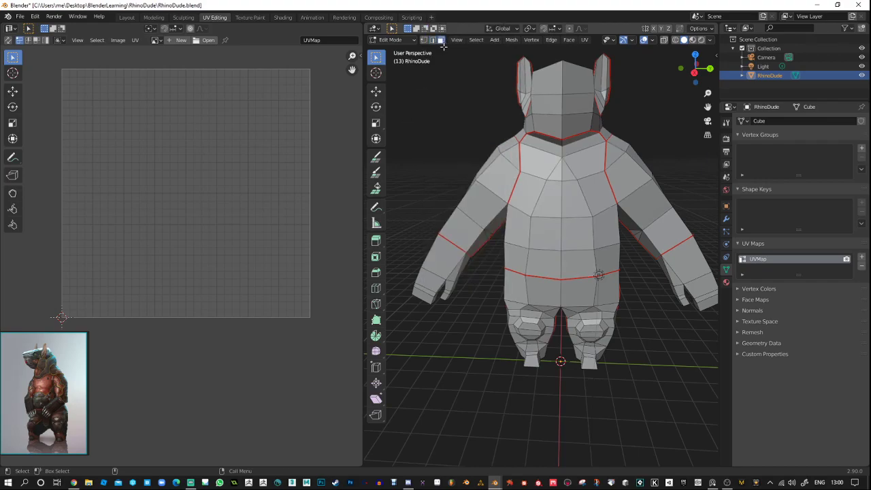
key(a)
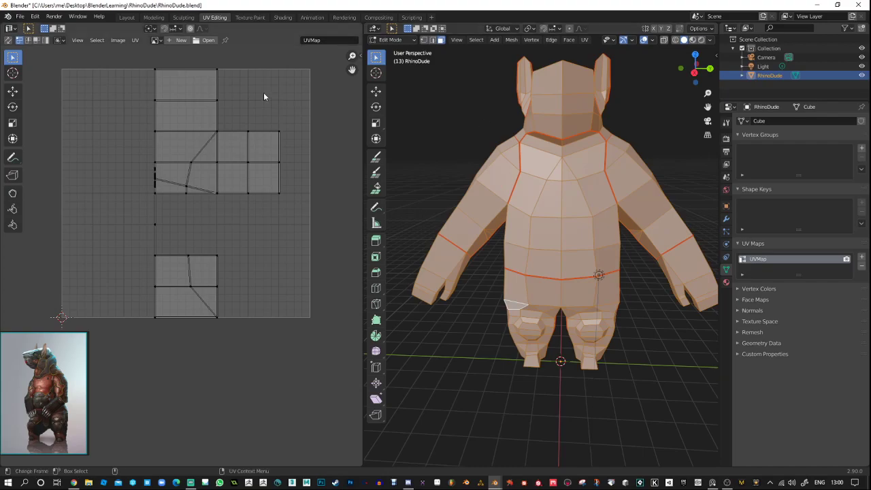
middle_drag(483, 166, 408, 190)
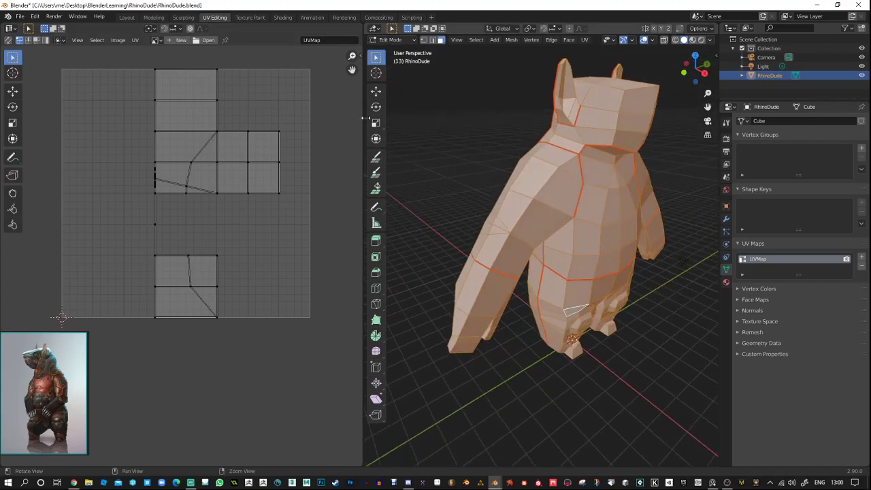
click(117, 40)
mouse_move(135, 40)
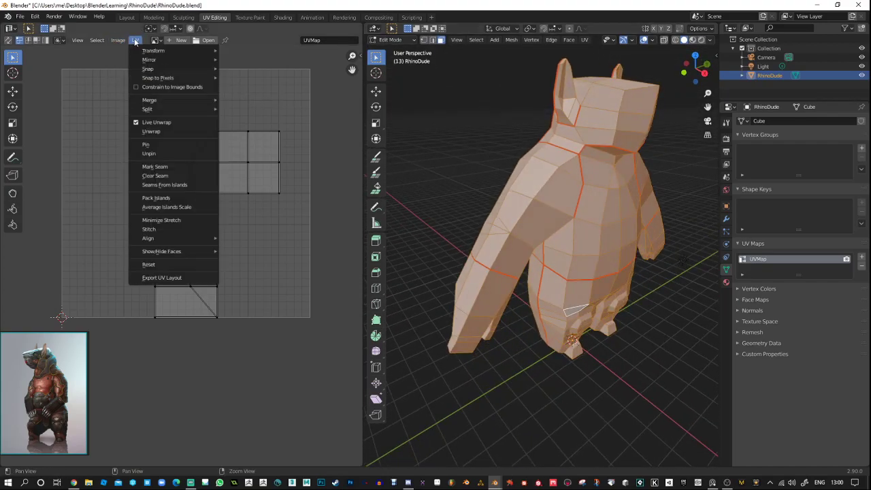
click(170, 131)
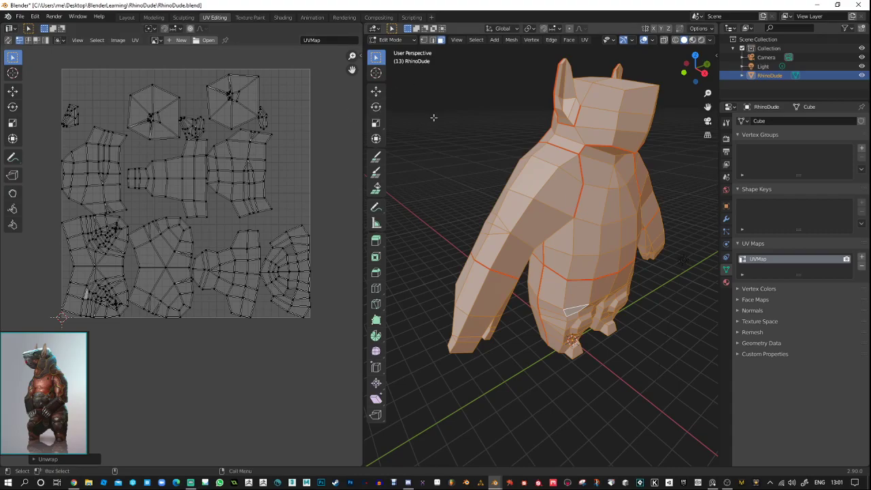
Select only the faces on the underside of one foot and unwrap them on their own.
key(alt+a)
middle_drag(434, 119, 494, 246)
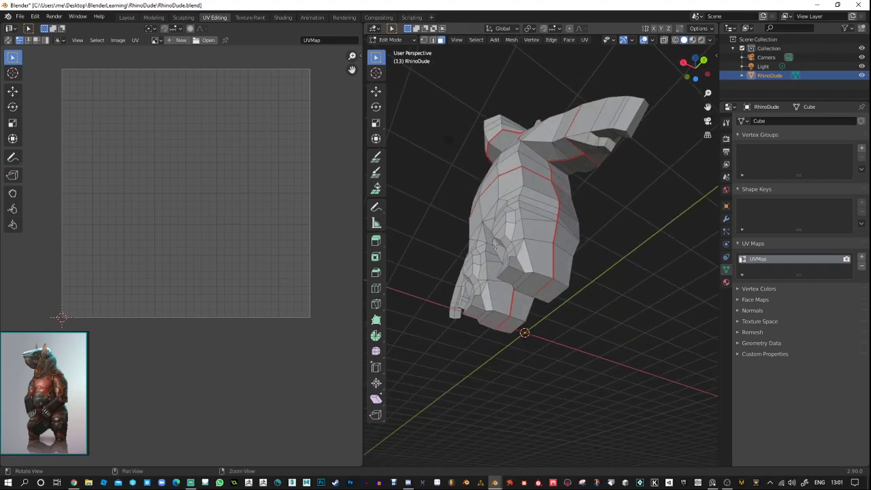
click(543, 286)
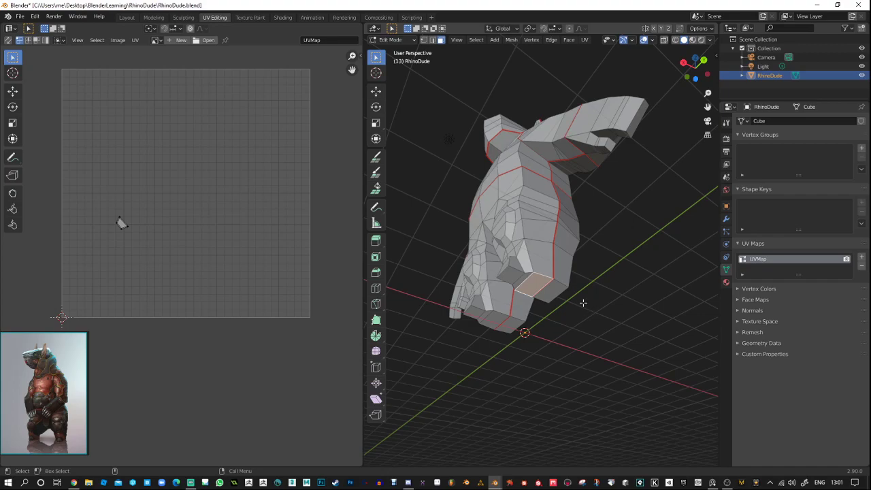
click(582, 304)
click(551, 292)
scroll(551, 292, up, 2)
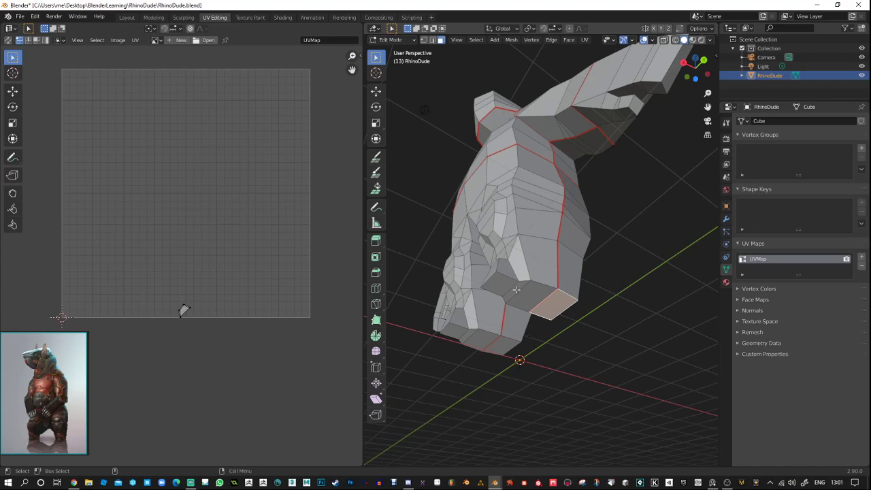
shift+click(522, 296)
shift+click(503, 284)
right_click(510, 293)
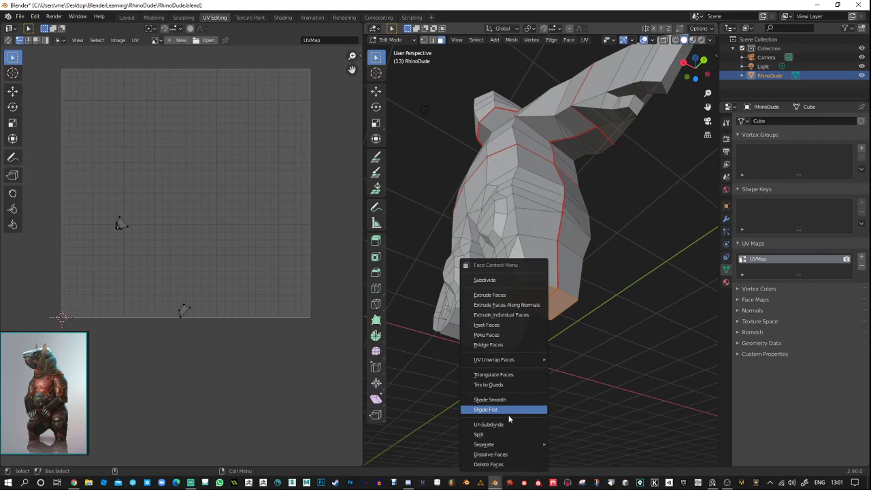
mouse_move(503, 365)
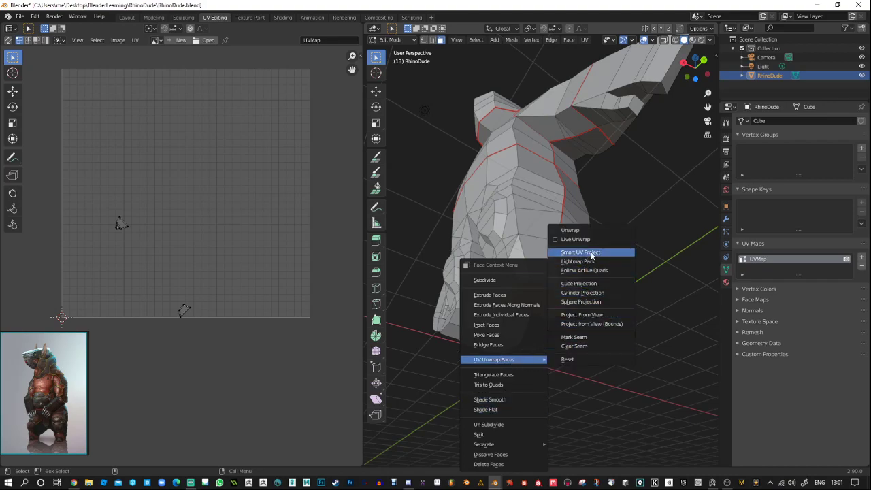
click(579, 230)
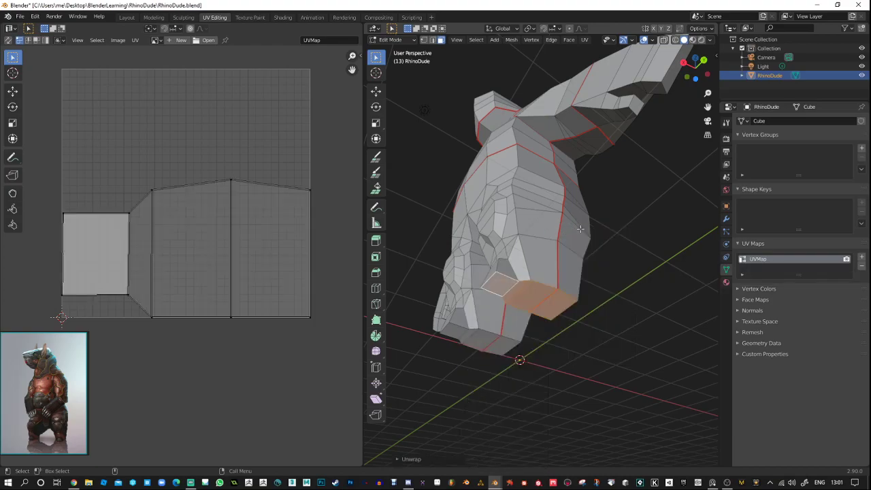
Reselect the faces on the underside of that foot, remap them with Cube Projection and deselect everything.
click(601, 341)
click(552, 308)
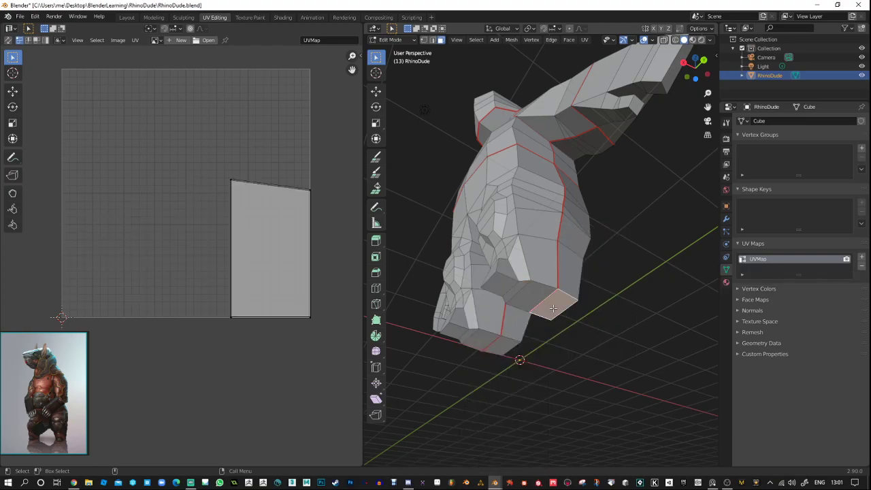
shift+click(521, 294)
shift+click(512, 295)
shift+click(504, 292)
right_click(526, 296)
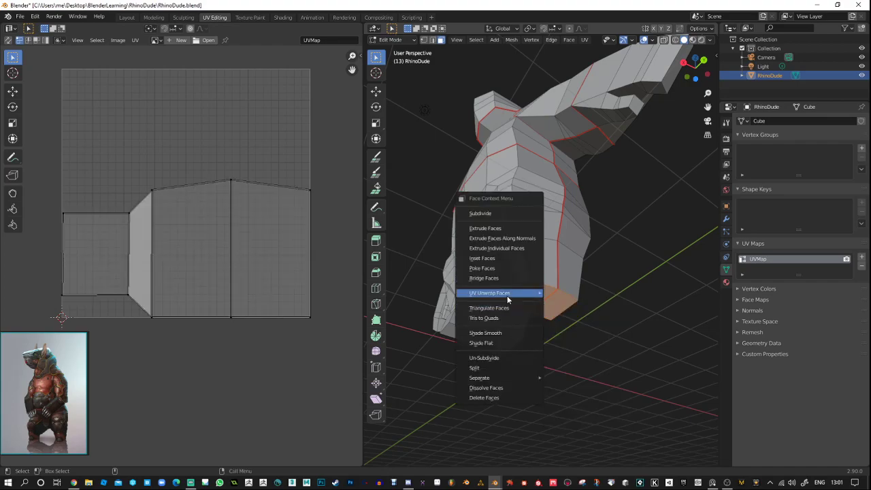
mouse_move(509, 297)
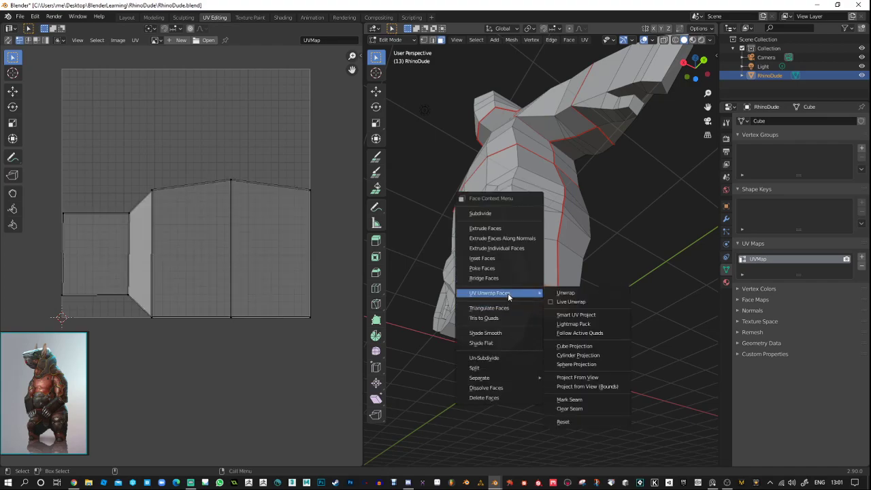
click(563, 345)
click(571, 342)
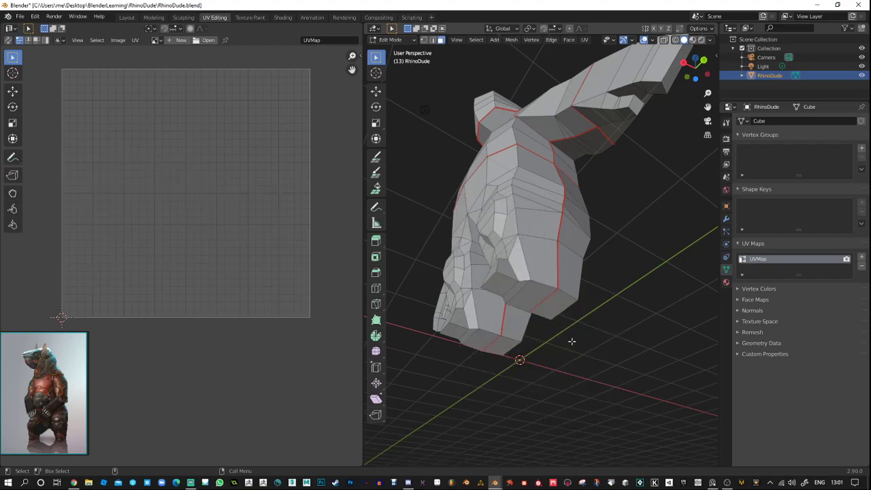
Switch to edge selection mode and clear the seam running across the sole of that foot.
click(542, 302)
right_click(542, 302)
mouse_move(543, 303)
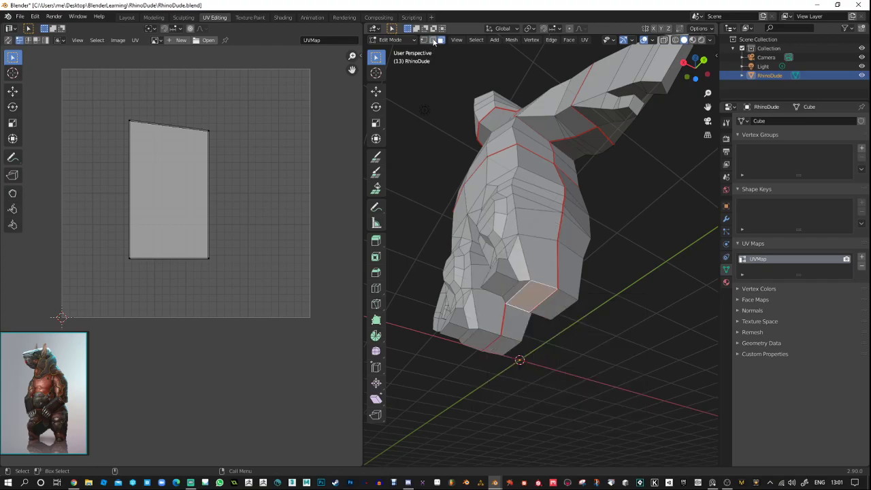
click(432, 40)
click(549, 297)
right_click(551, 300)
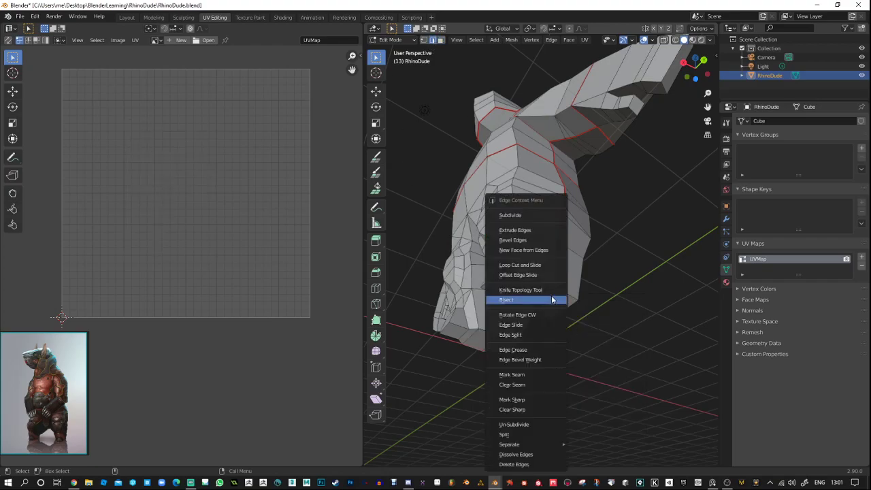
click(530, 384)
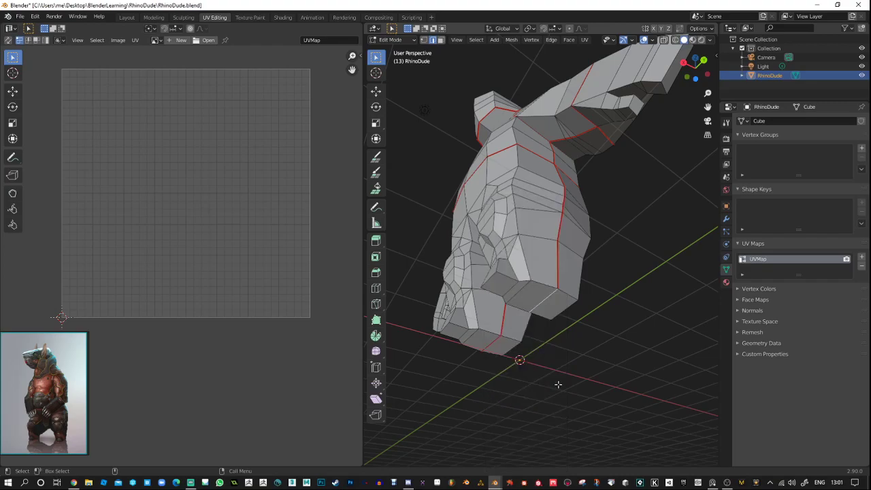
Clear the seam running across the sole of the other foot.
click(494, 343)
right_click(494, 342)
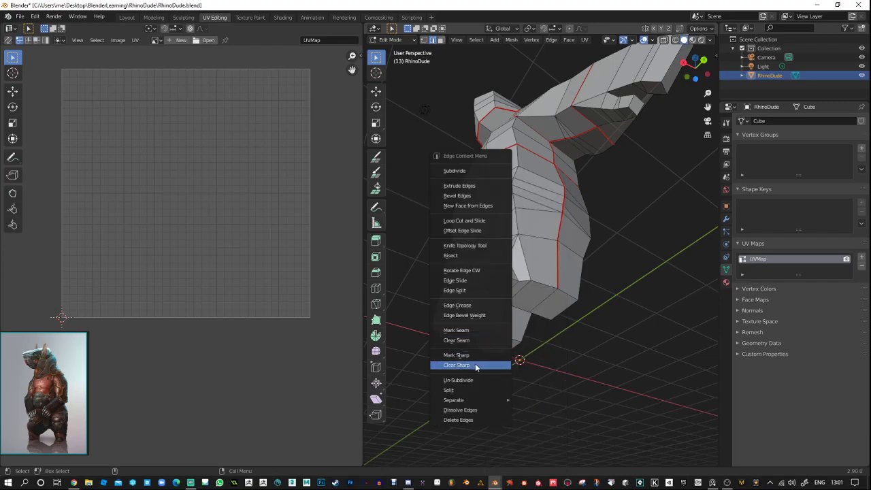
click(478, 364)
middle_drag(564, 337, 561, 320)
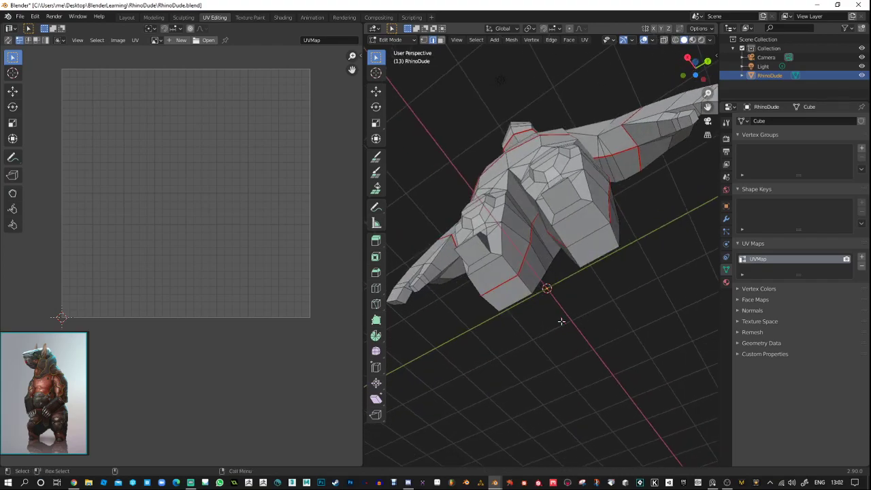
click(501, 280)
right_click(501, 282)
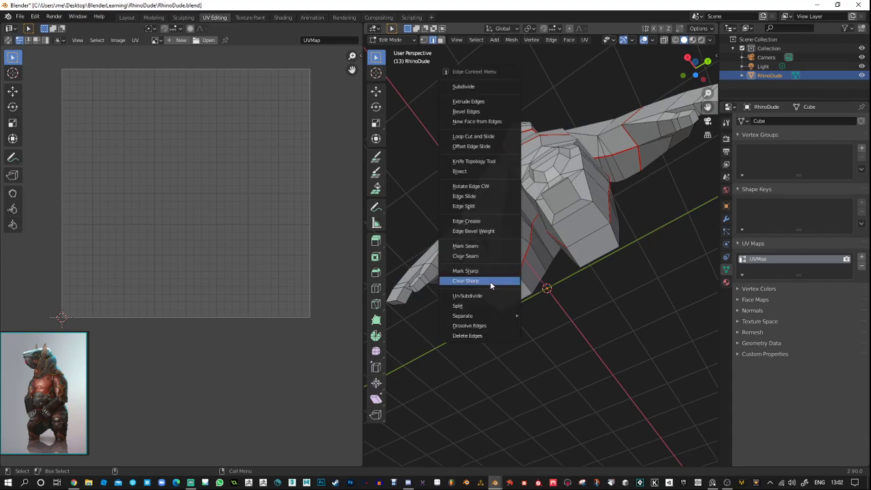
click(494, 282)
right_click(494, 281)
click(509, 262)
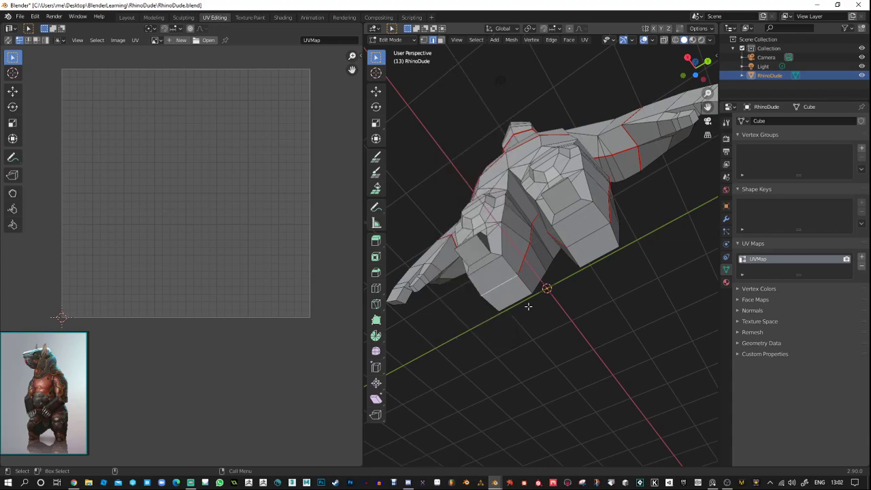
Switch to face selection mode and select the faces on the undersides of both feet together.
middle_drag(503, 279, 537, 334)
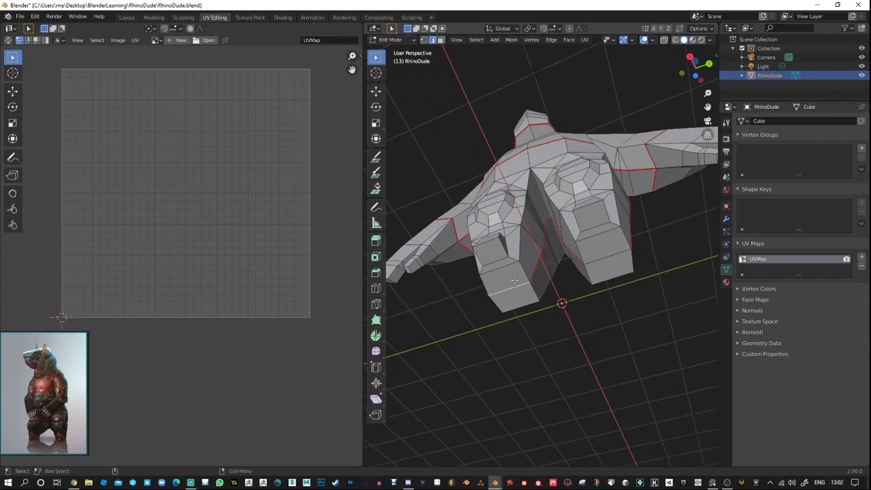
key(3)
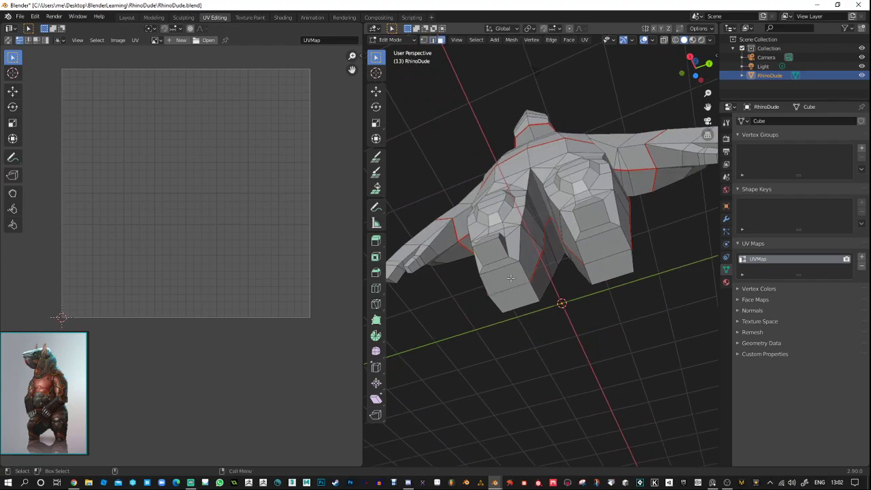
click(511, 285)
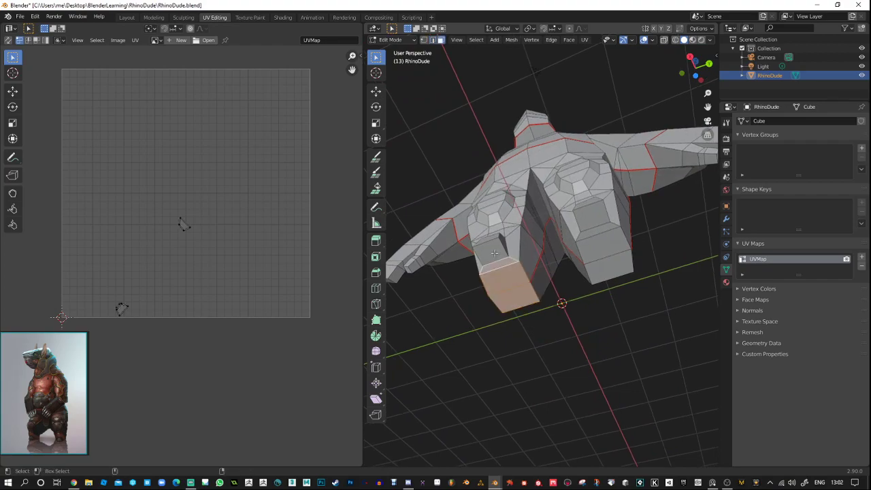
shift+click(494, 253)
shift+click(603, 268)
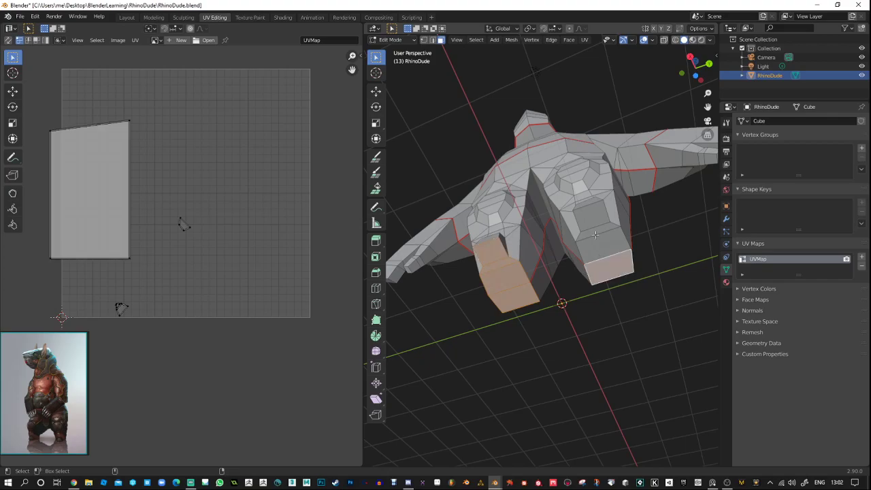
shift+click(594, 232)
shift+click(595, 219)
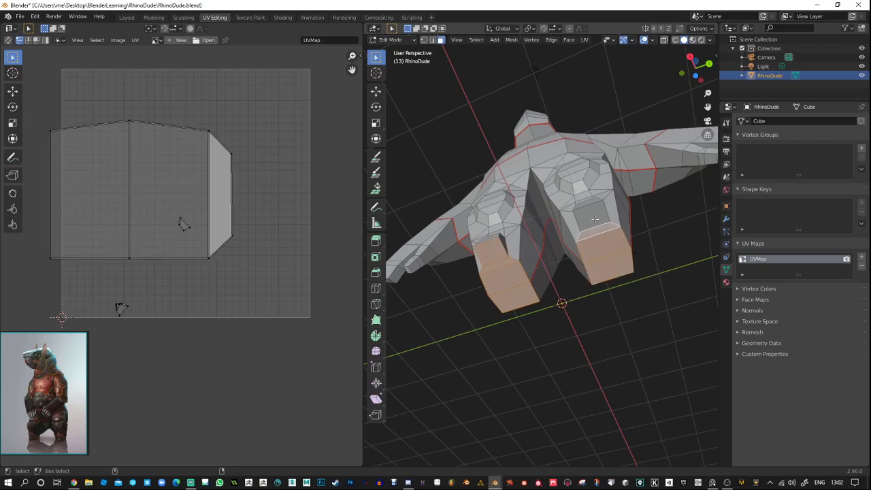
shift+click(594, 219)
middle_drag(595, 219, 603, 236)
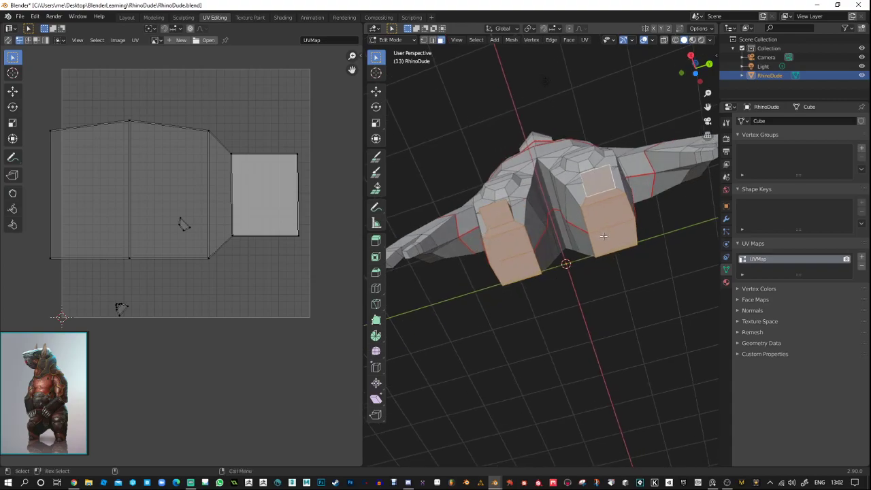
right_click(606, 236)
mouse_move(585, 320)
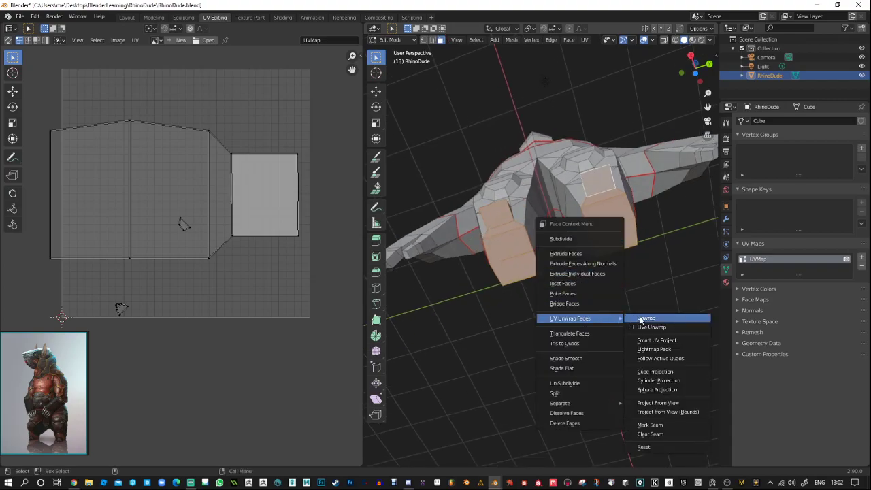
click(657, 349)
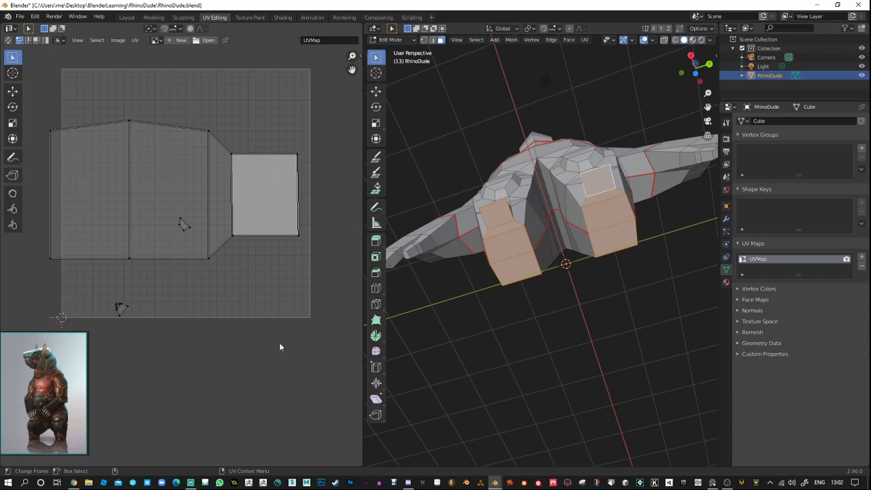
Remap the selected faces on the undersides of both feet with Cube Projection.
middle_drag(557, 299, 531, 261)
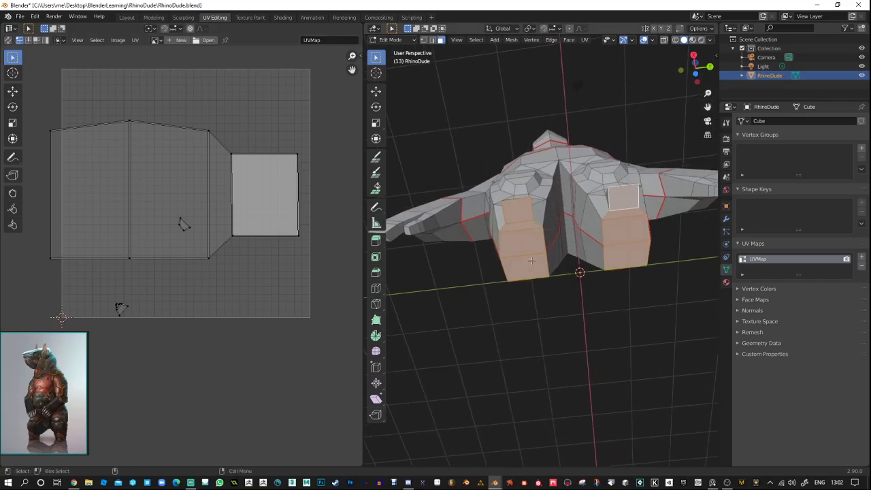
right_click(531, 261)
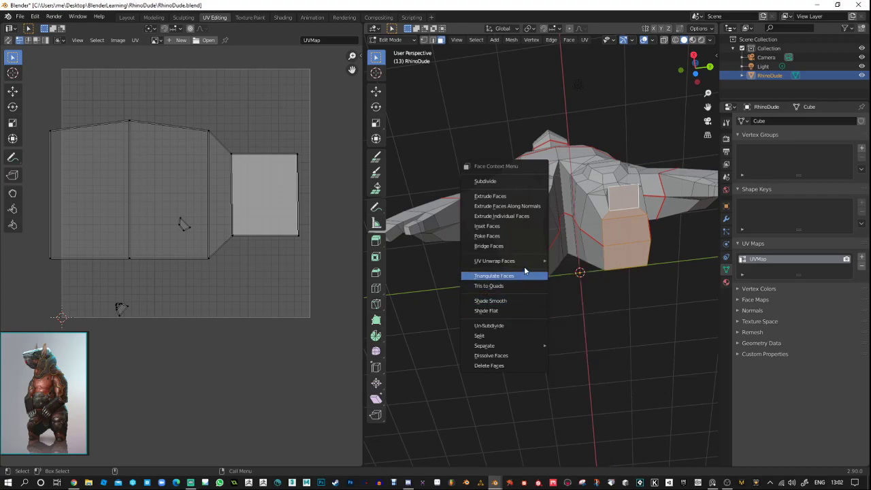
mouse_move(527, 262)
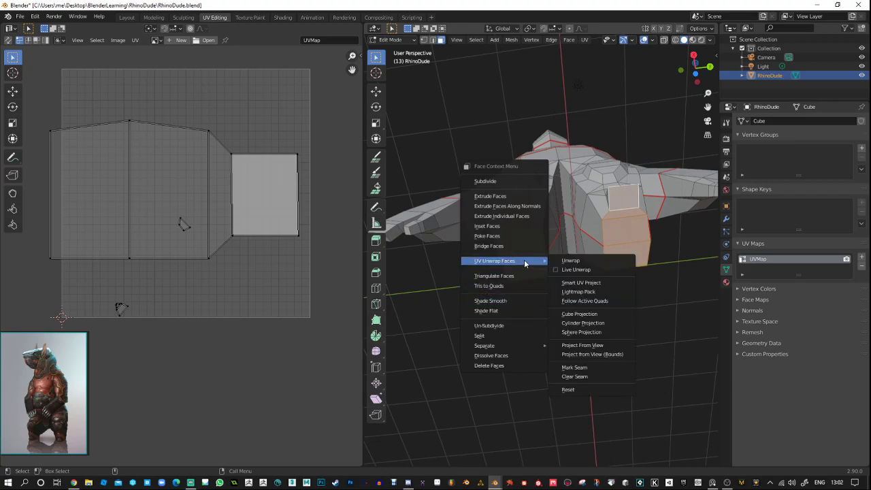
click(579, 314)
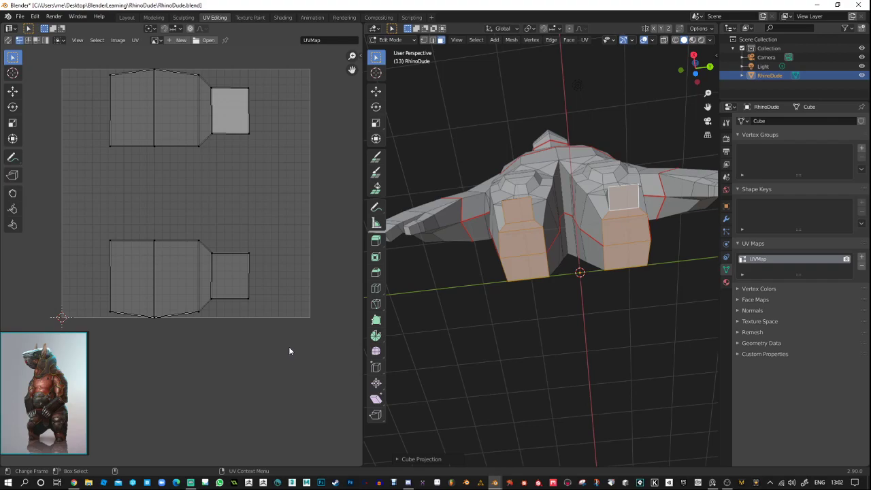
Select the whole mesh with all of its UV islands and pack the islands into the UV square.
key(a)
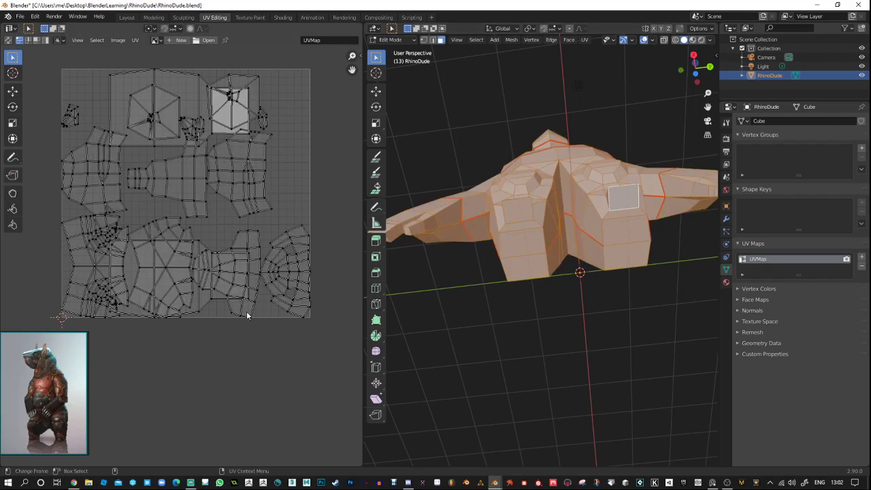
scroll(246, 311, down, 1)
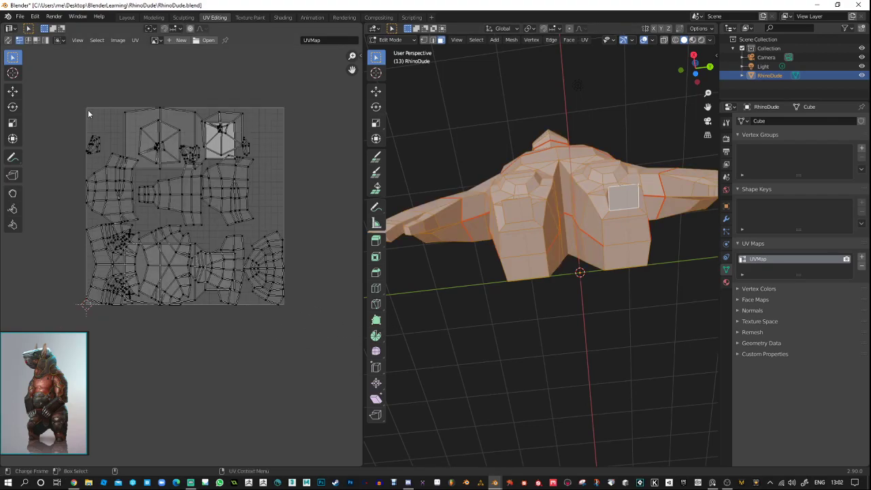
key(a)
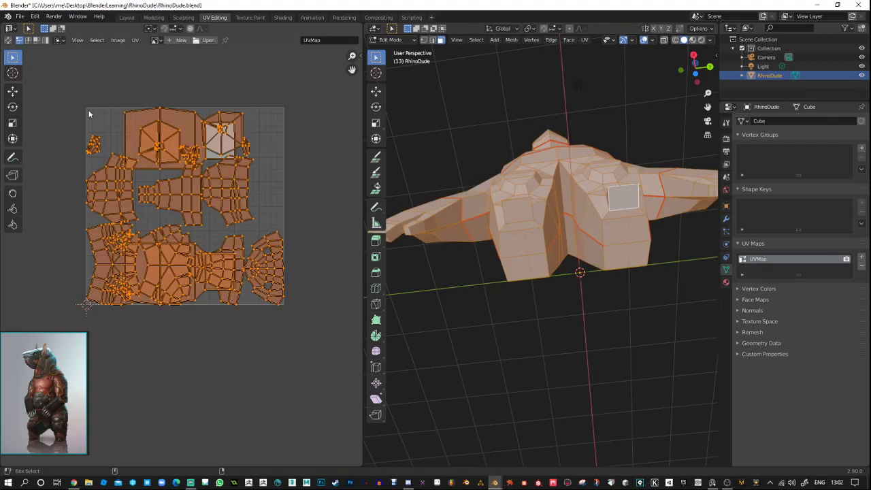
click(134, 40)
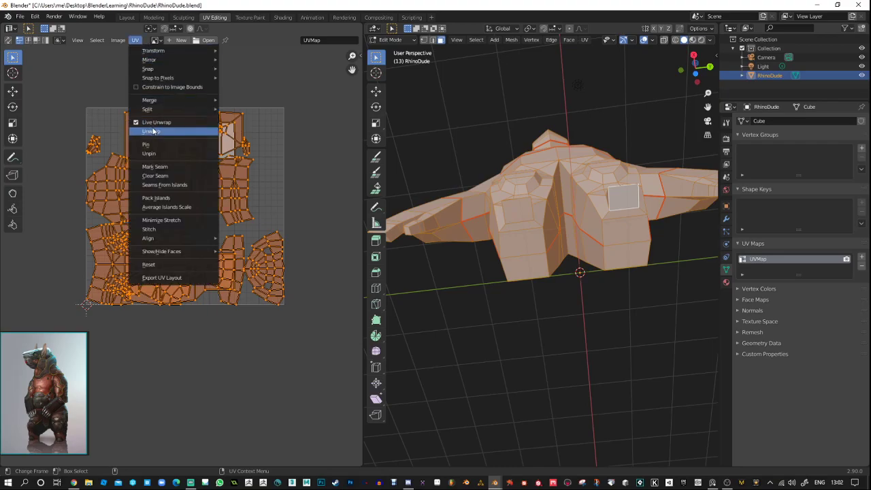
click(174, 198)
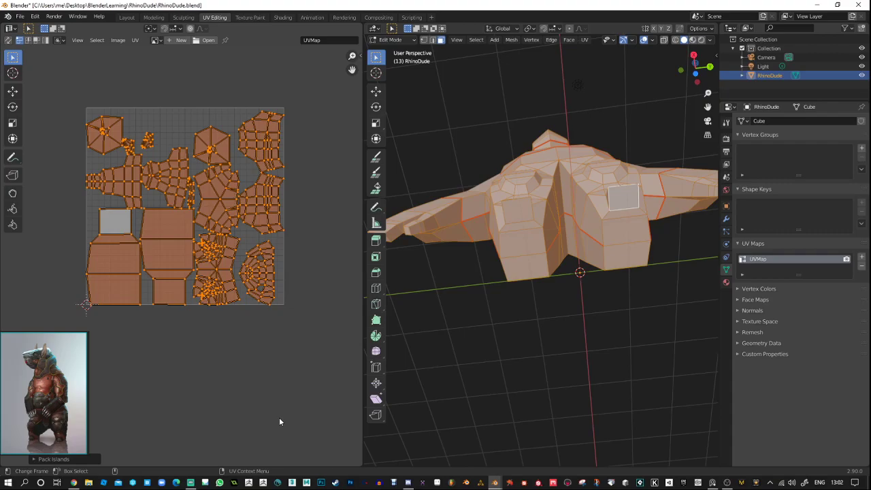
Reselect all UV islands and average their scale.
click(284, 397)
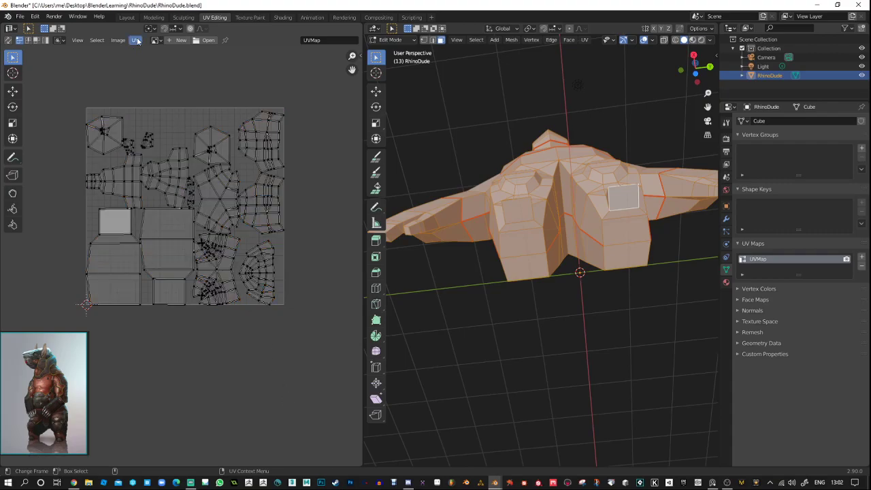
drag(68, 83, 316, 330)
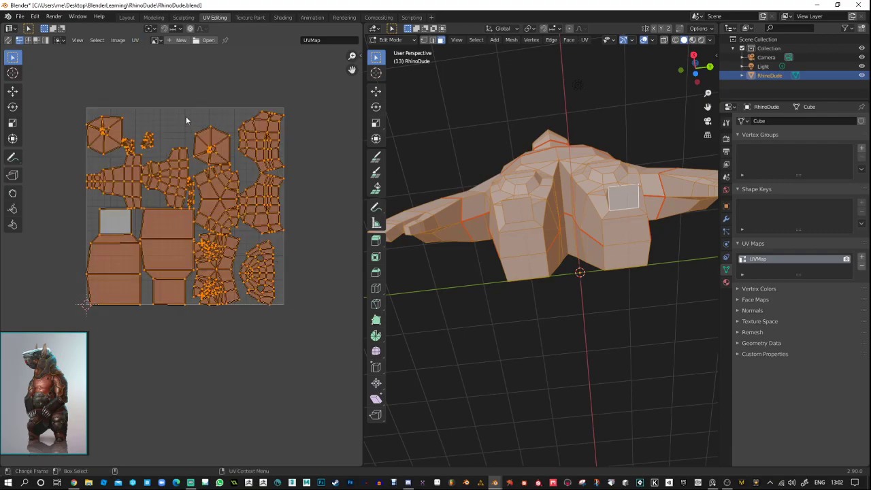
click(135, 41)
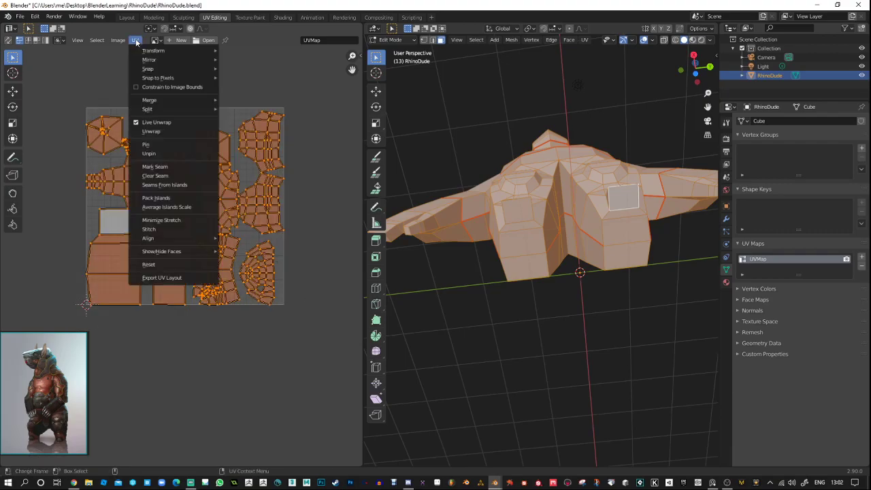
click(179, 207)
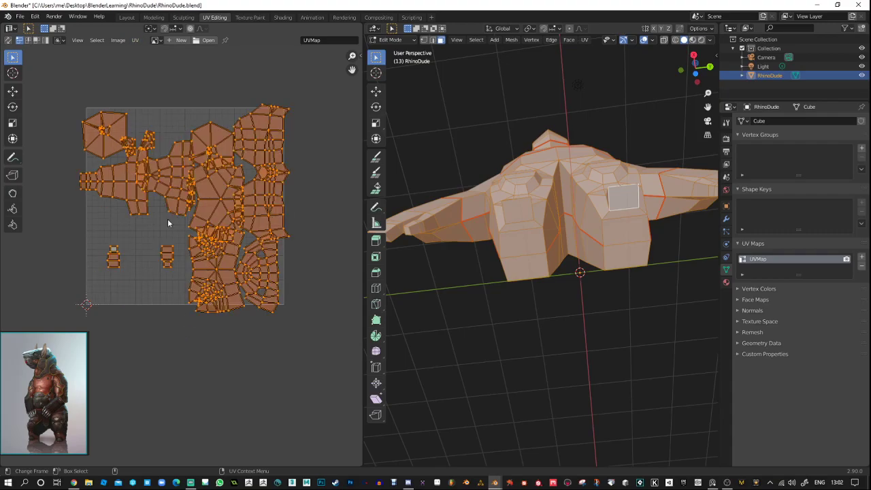
key(alt+a)
click(134, 41)
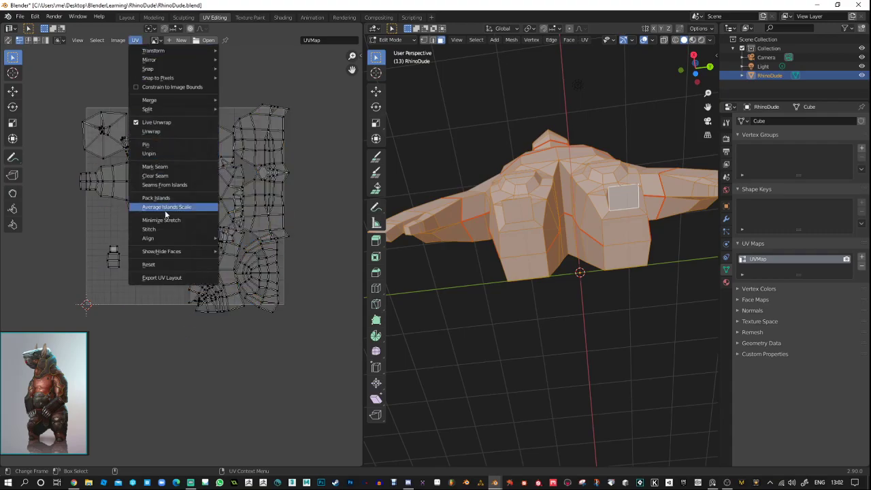
click(166, 206)
Select all UV islands, pack the rescaled islands into the UV square and deselect them.
drag(54, 79, 331, 326)
click(118, 40)
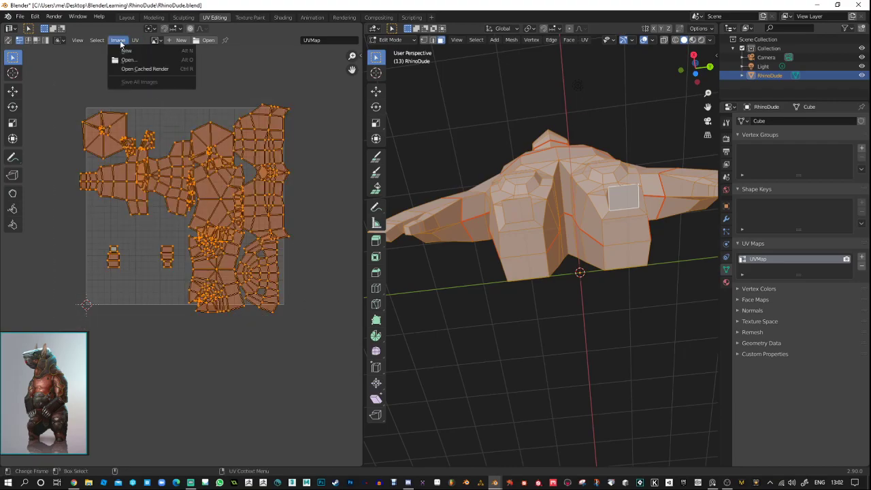
mouse_move(135, 40)
click(165, 198)
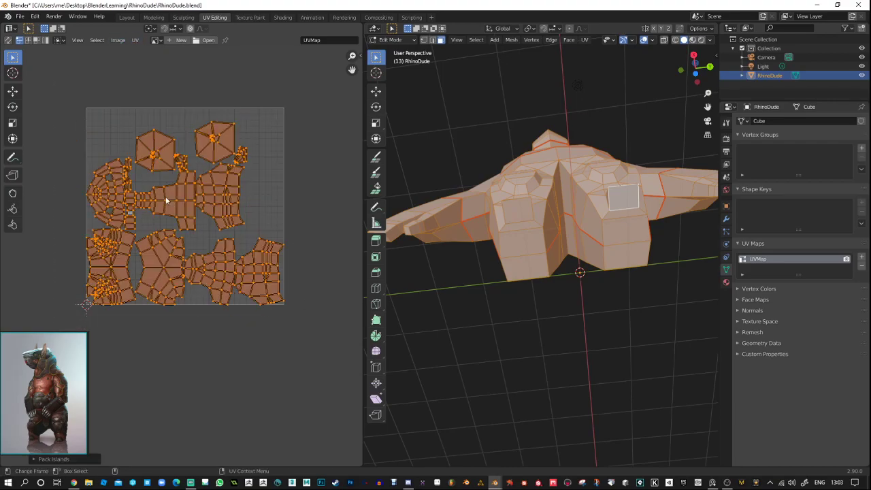
key(alt+a)
scroll(91, 208, up, 5)
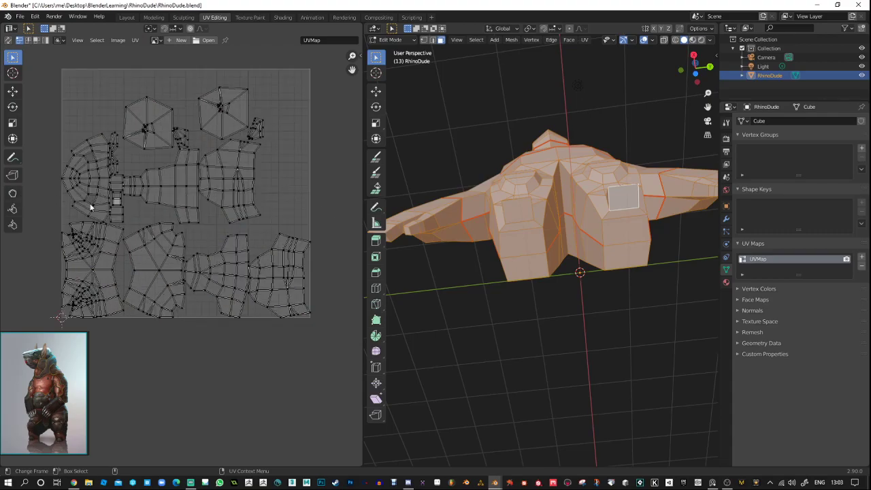
scroll(79, 169, up, 2)
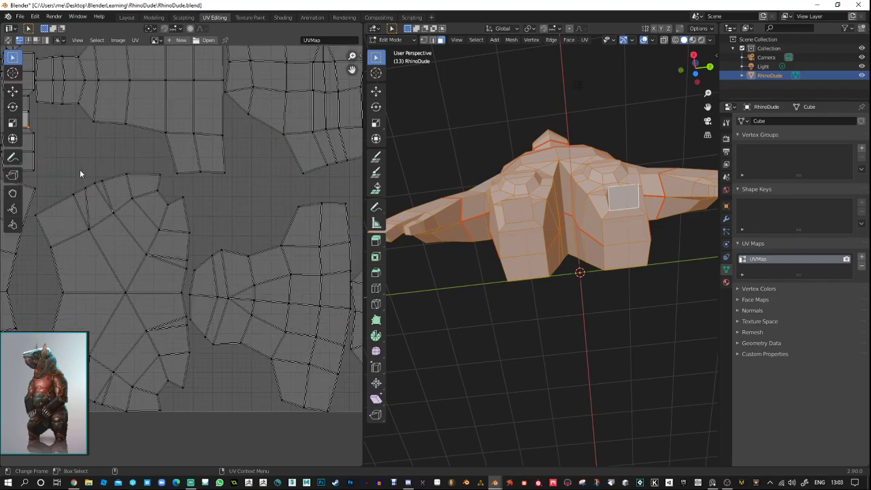
scroll(141, 179, down, 3)
Clear the mesh selection and box-select the entire character to display its full UV layout.
click(550, 325)
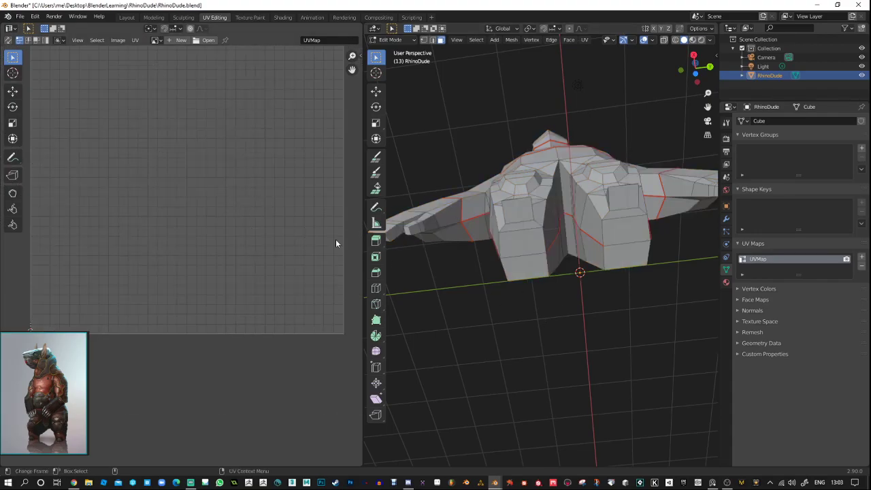
scroll(455, 174, down, 3)
drag(421, 138, 684, 295)
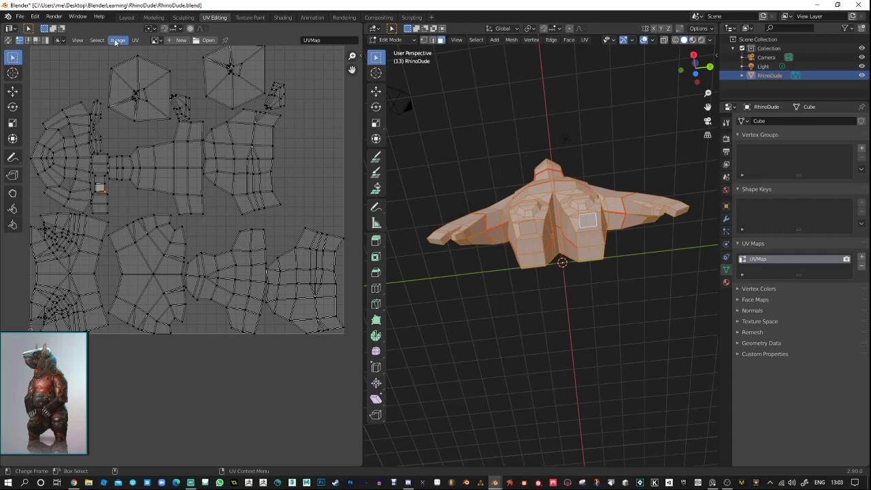
click(79, 40)
click(59, 40)
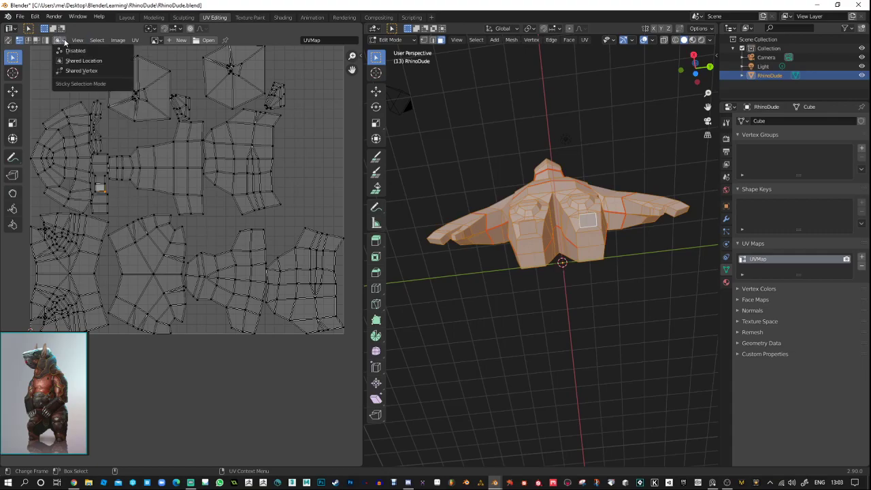
click(64, 41)
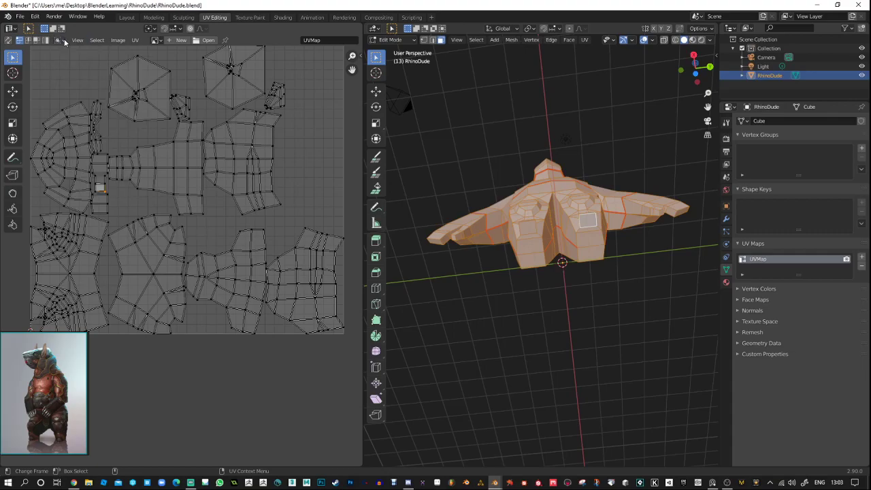
Clear the mesh selection and toggle UV Sync Selection on and off to compare the UV display, leaving it off.
click(8, 40)
click(534, 350)
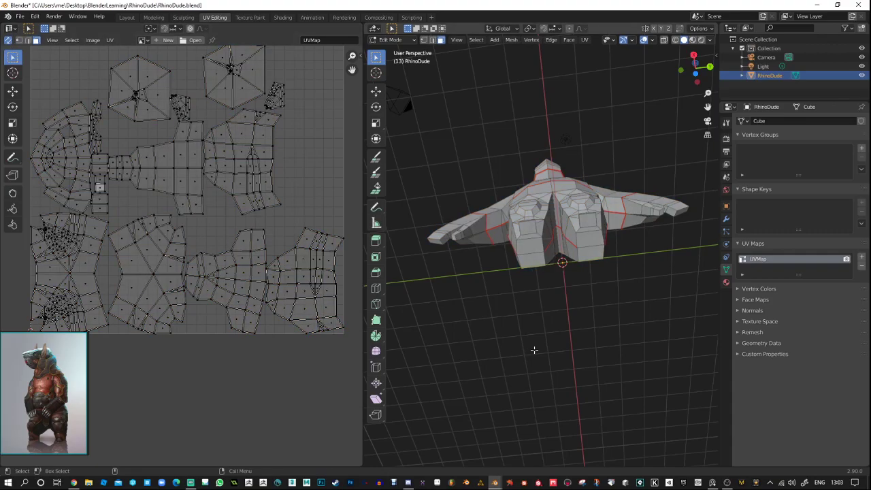
click(8, 42)
click(8, 42)
click(8, 42)
click(8, 42)
click(8, 42)
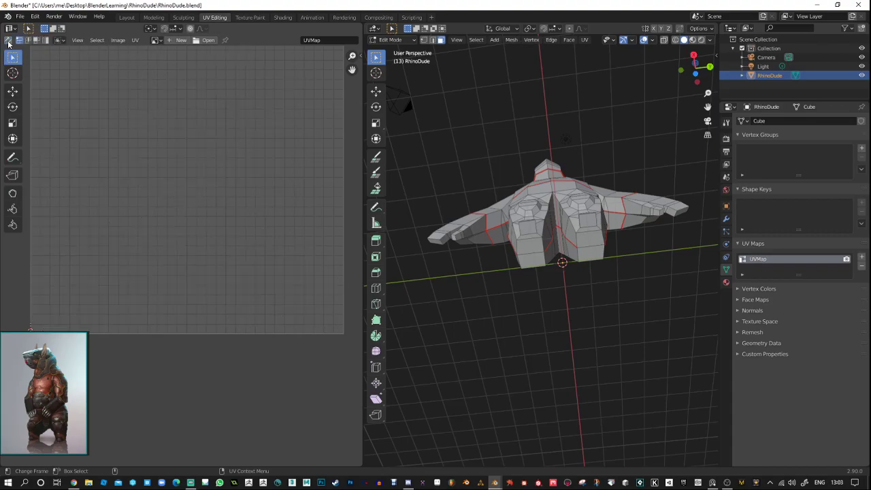
click(9, 41)
click(8, 41)
click(8, 42)
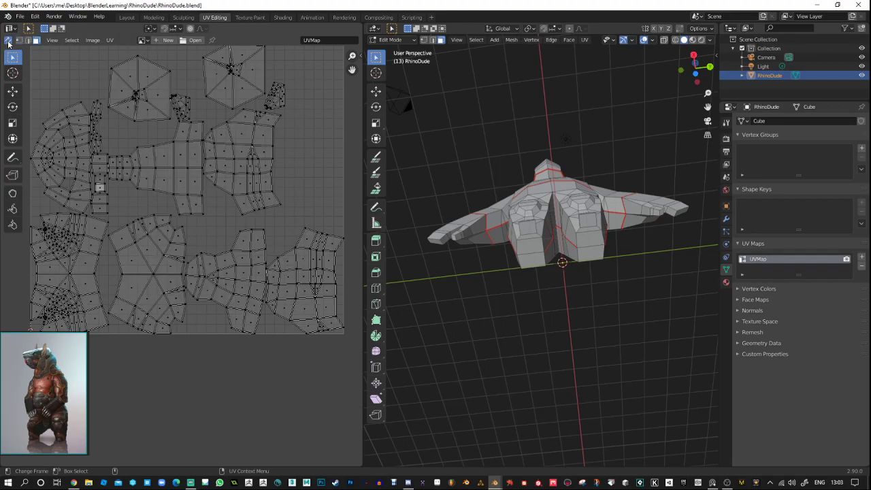
click(8, 42)
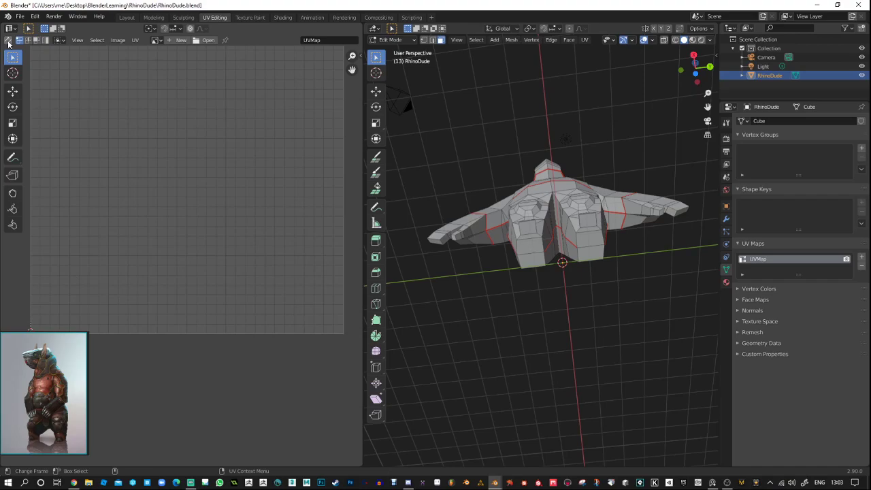
click(8, 42)
click(8, 42)
Turn on UV Sync Selection and select three faces on one foot sole to locate them in the UV layout.
click(531, 253)
click(530, 240)
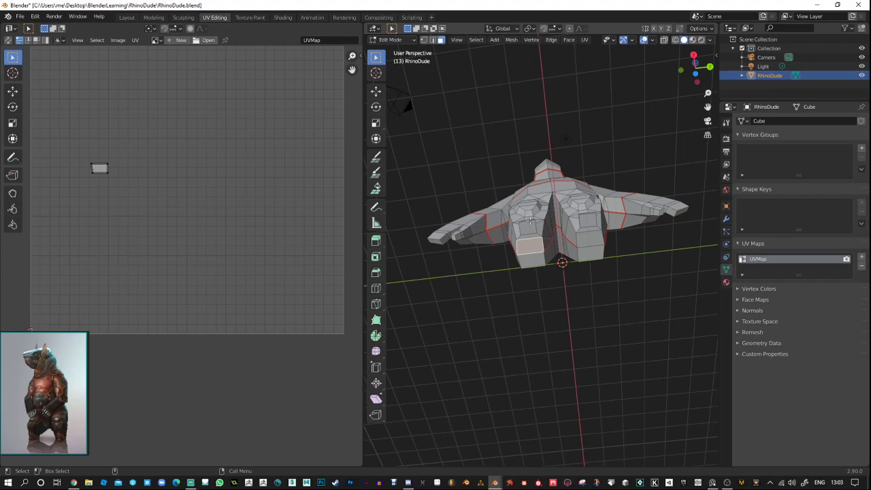
click(528, 228)
click(8, 42)
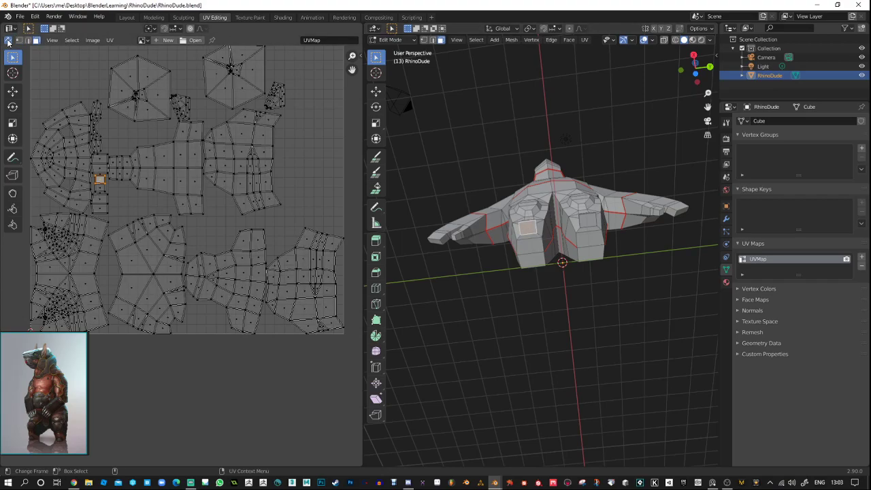
click(537, 258)
shift+click(529, 238)
shift+click(529, 233)
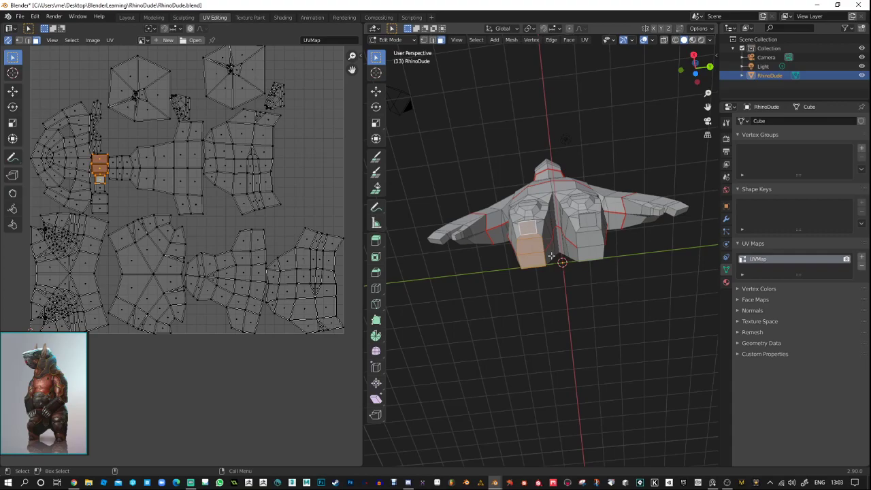
Examine how individual torso and back faces correspond to their UV islands, and inspect the model's seams from several angles.
scroll(204, 276, down, 2)
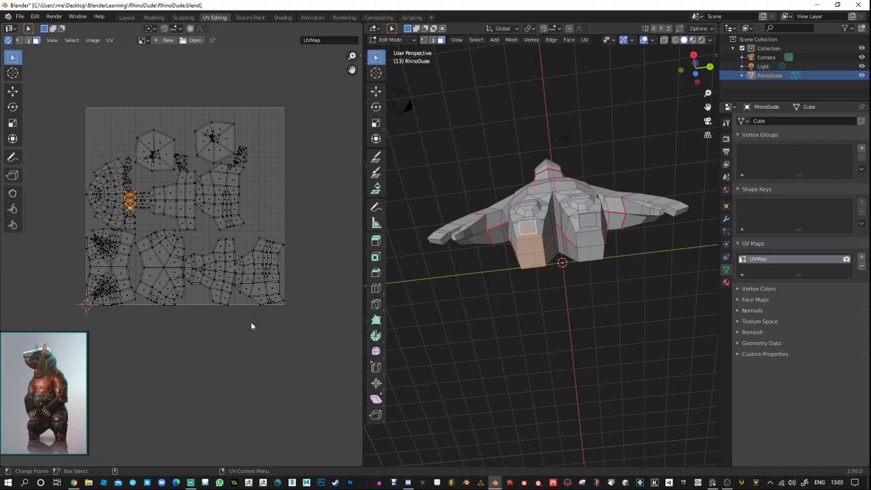
click(243, 287)
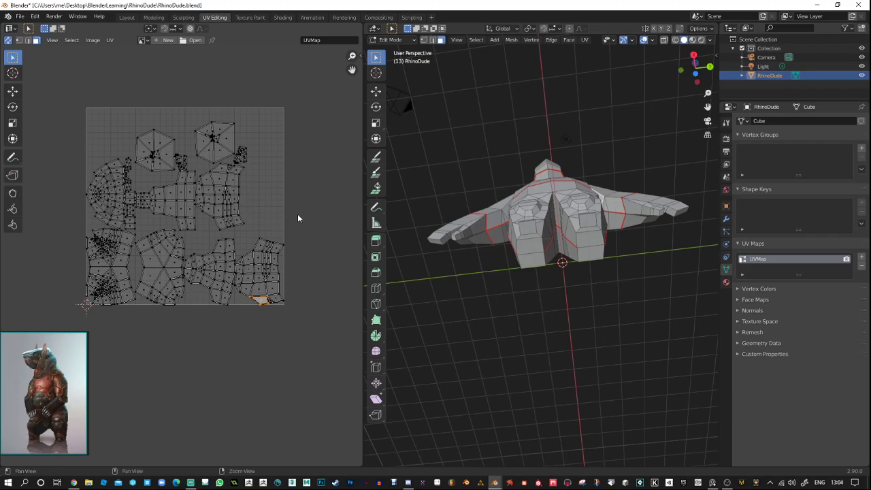
alt+middle_drag(297, 214, 305, 231)
alt+right_drag(306, 232, 329, 150)
middle_drag(541, 324, 582, 243)
middle_drag(604, 302, 587, 334)
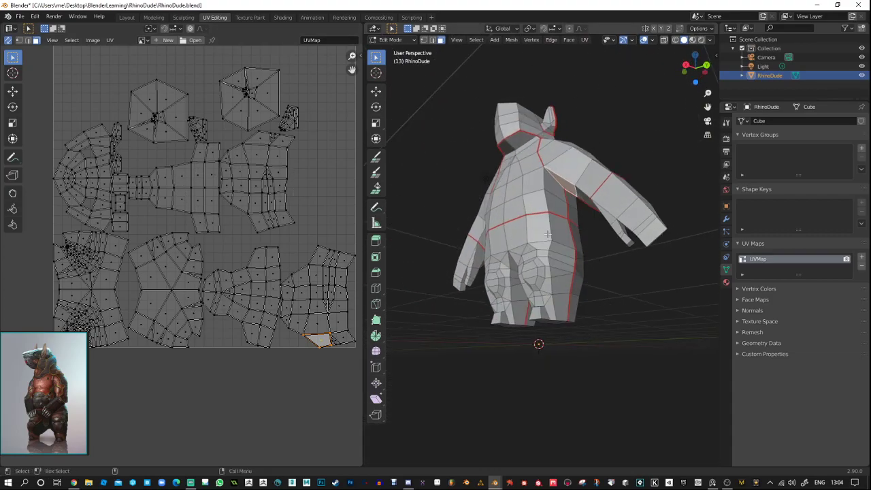
click(535, 211)
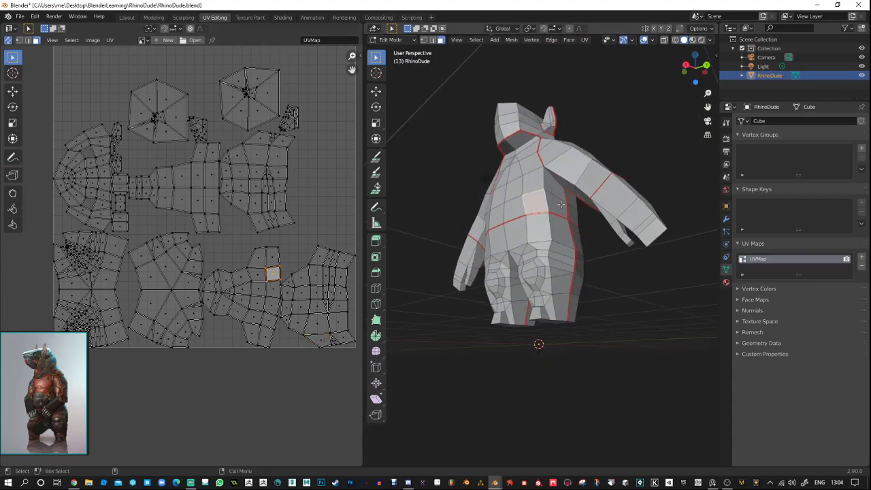
click(562, 192)
middle_drag(598, 338, 559, 233)
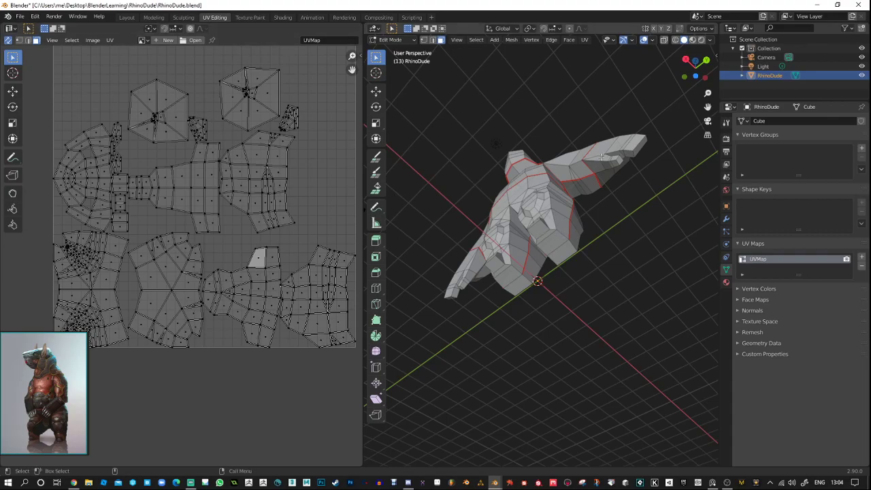
middle_drag(596, 216, 532, 168)
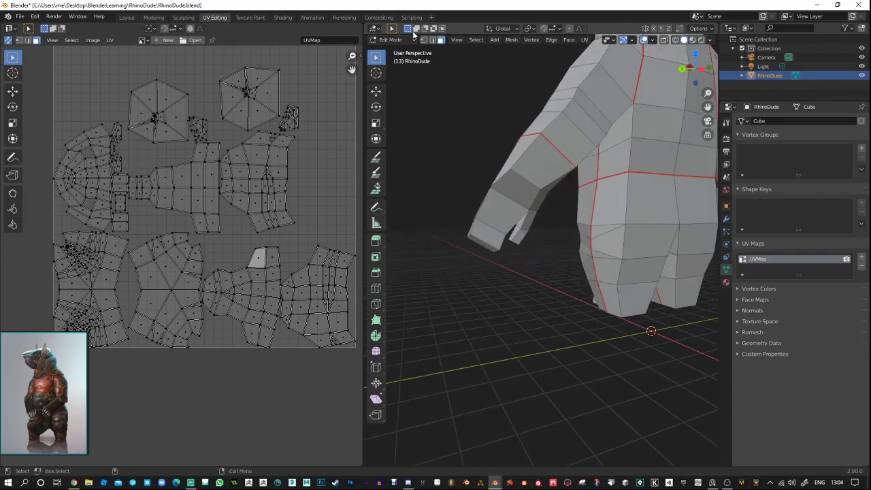
In edge selection mode, select the edges running along one forearm, hand and thumb and mark them as a seam.
click(433, 40)
alt+click(520, 155)
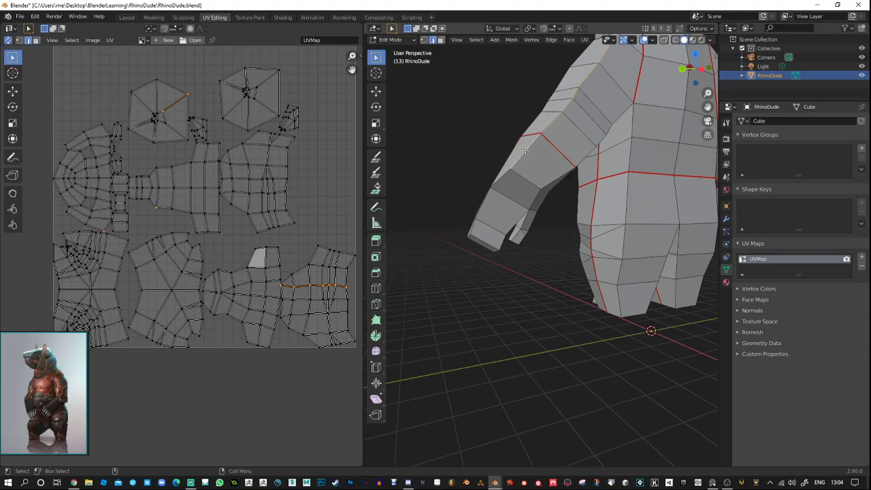
middle_drag(506, 174, 515, 175)
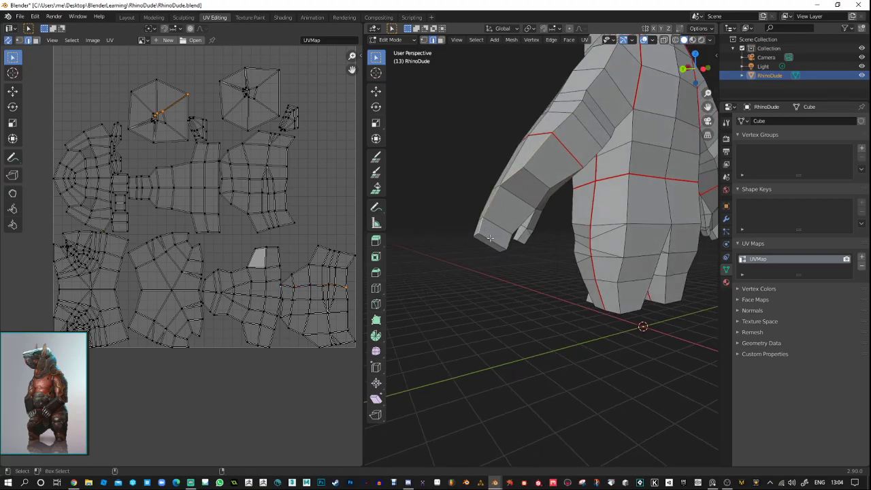
middle_drag(489, 237, 468, 224)
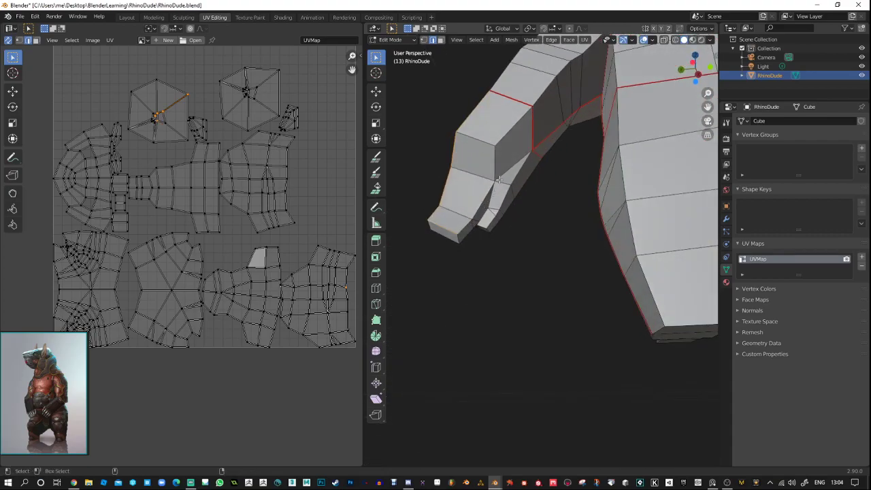
alt+click(483, 227)
shift+click(515, 173)
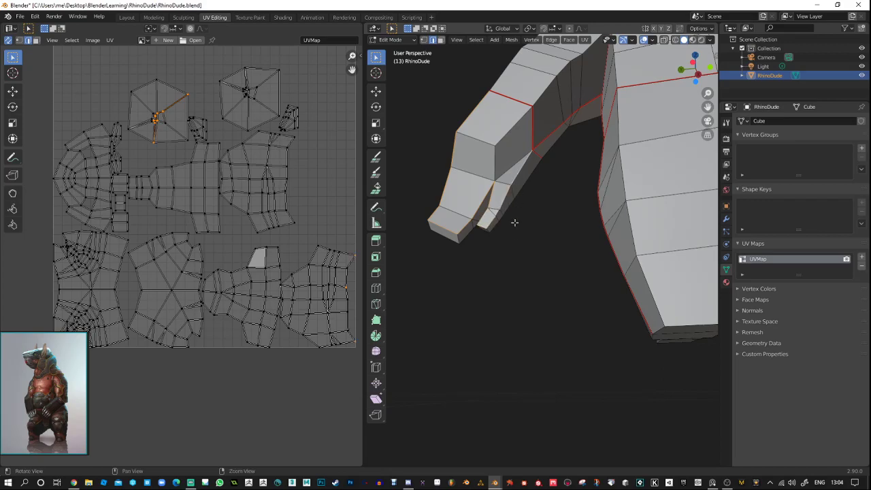
right_click(514, 178)
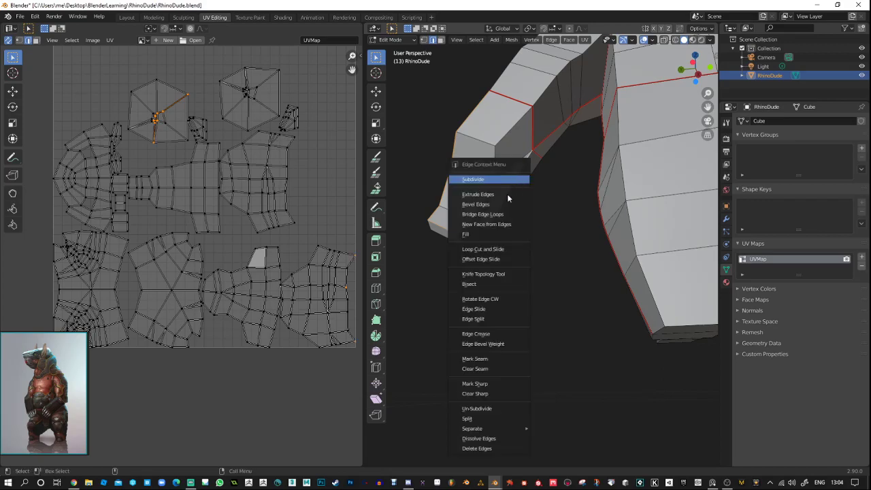
click(490, 359)
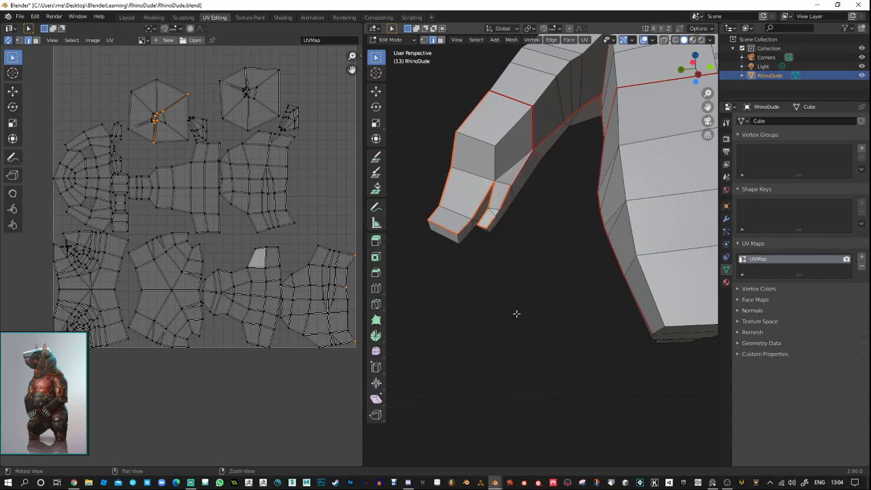
Select the matching edges along the opposite forearm, hand and thumb and mark them as a seam.
middle_drag(460, 313, 610, 207)
scroll(611, 205, up, 1)
click(612, 177)
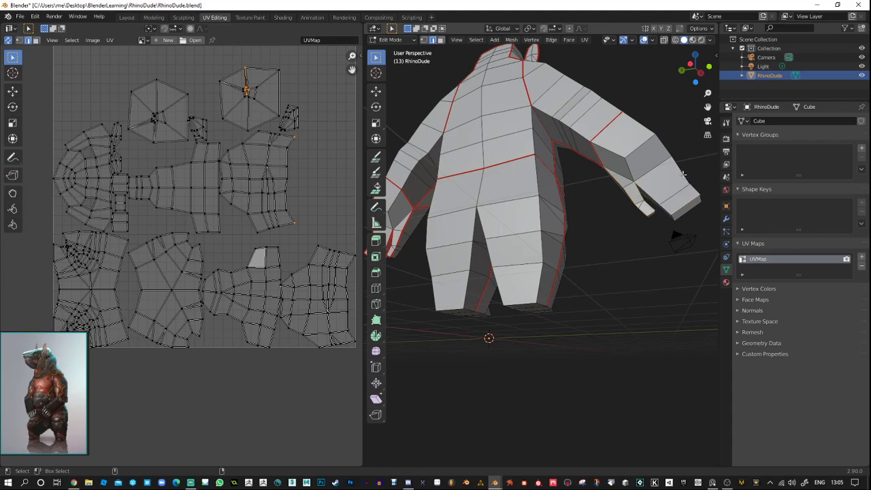
shift+click(664, 146)
shift+click(646, 128)
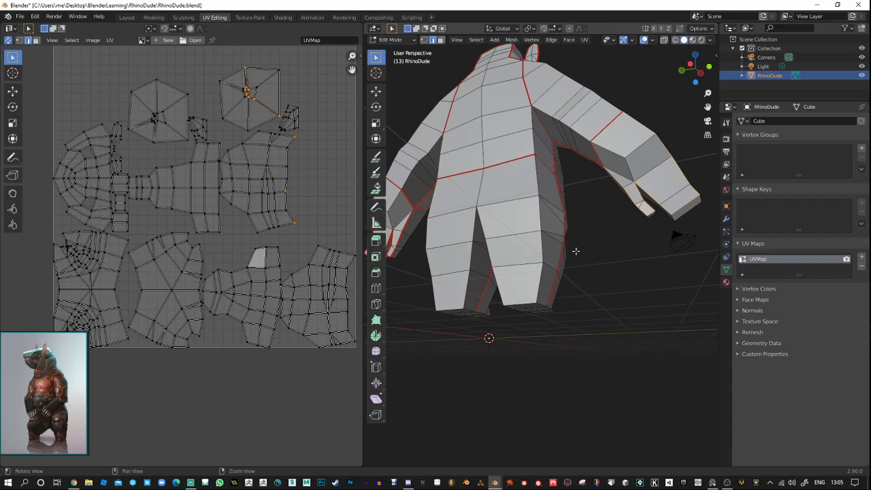
middle_drag(501, 148, 618, 292)
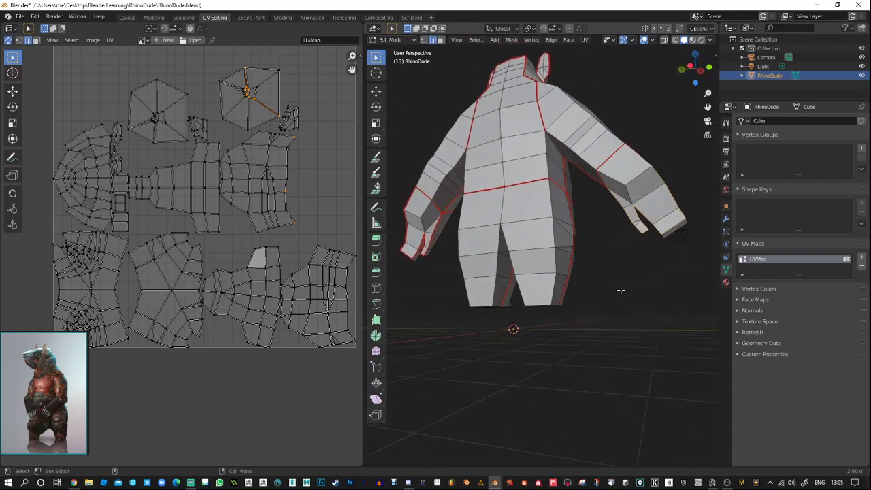
right_click(657, 172)
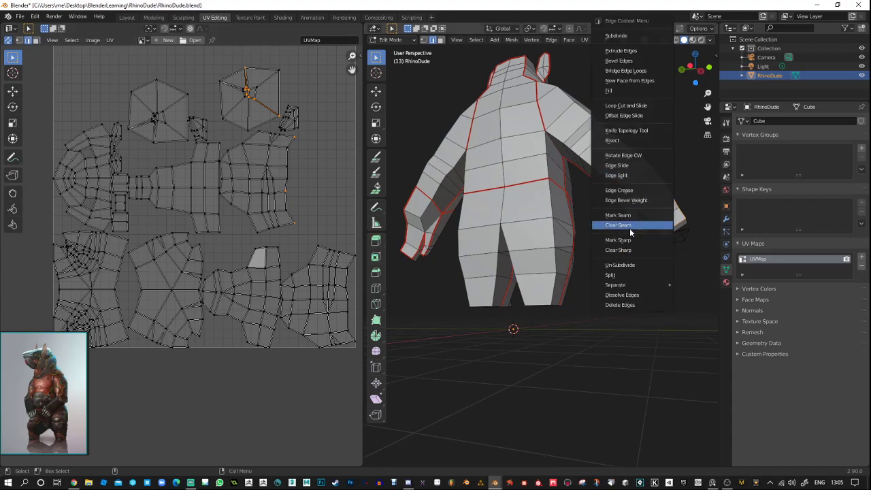
click(628, 216)
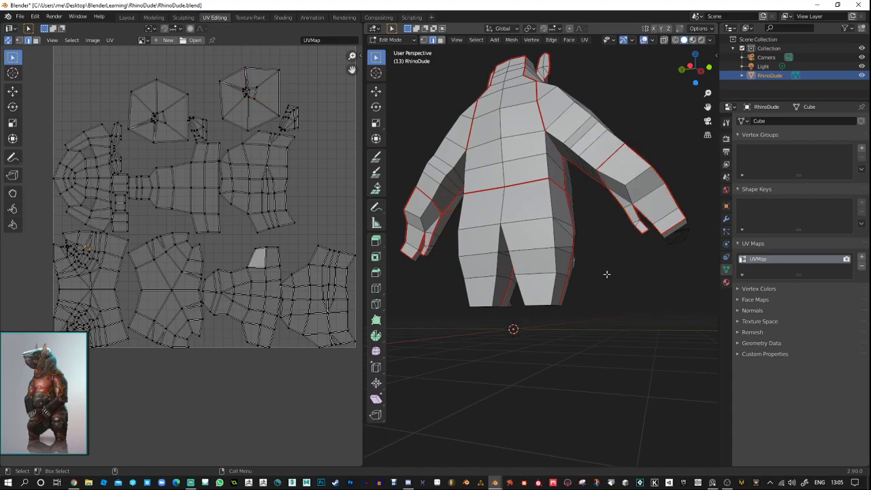
Select the entire mesh, unwrap it again with the new arm and hand seams, and clear the full selection.
scroll(602, 272, down, 2)
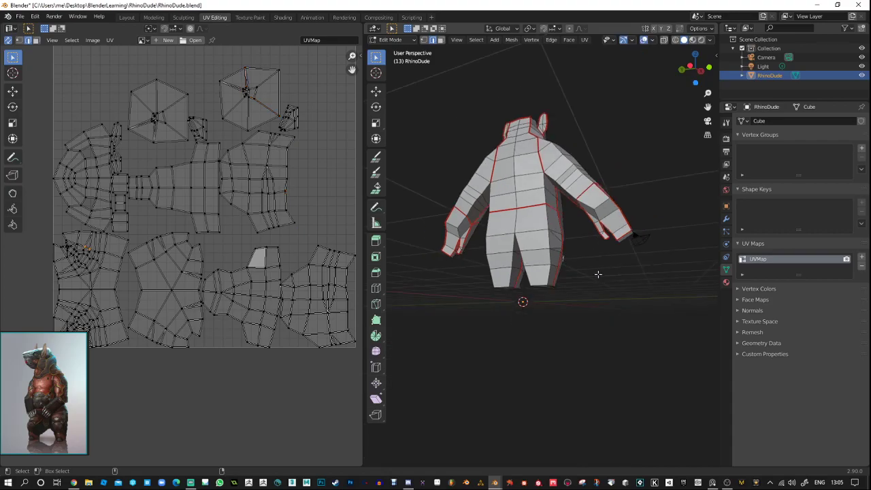
key(a)
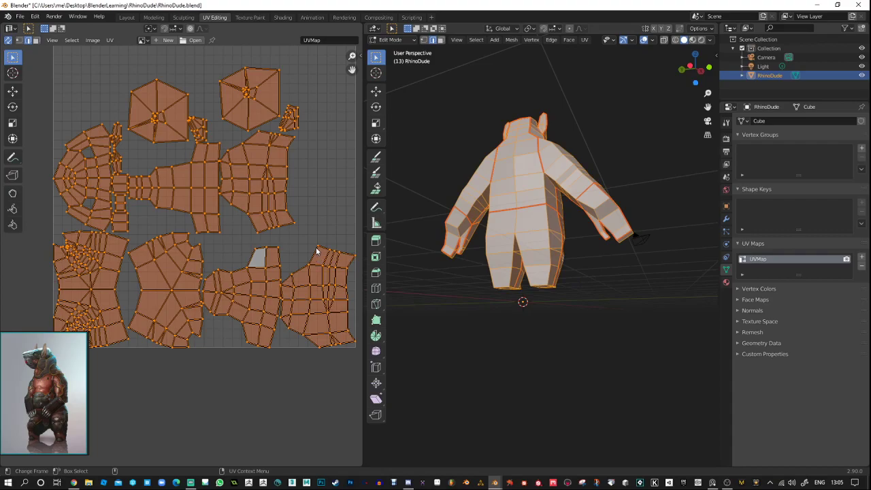
click(72, 40)
mouse_move(110, 41)
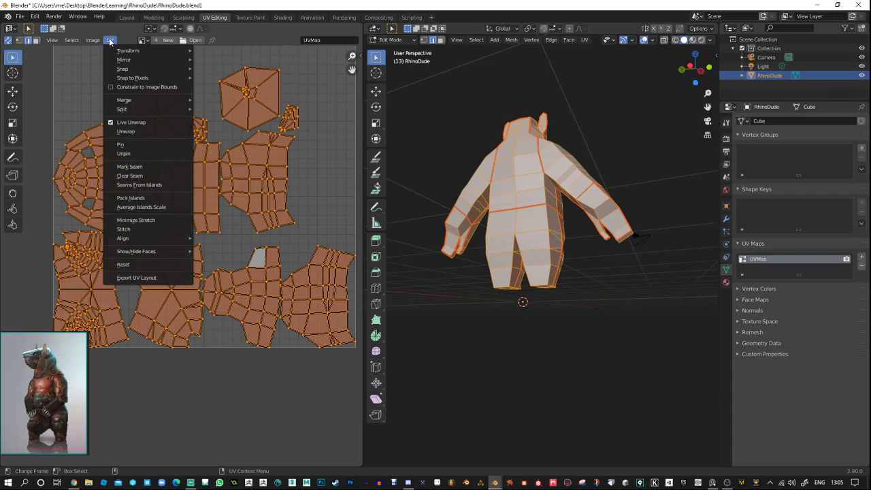
click(128, 131)
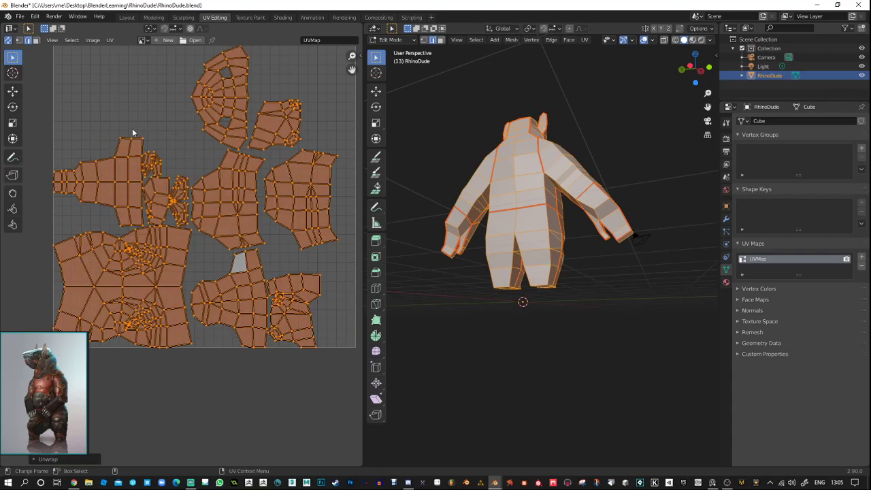
click(158, 116)
Switch to face selection and select the underside faces of one foot from heel to toe.
middle_drag(517, 292, 507, 265)
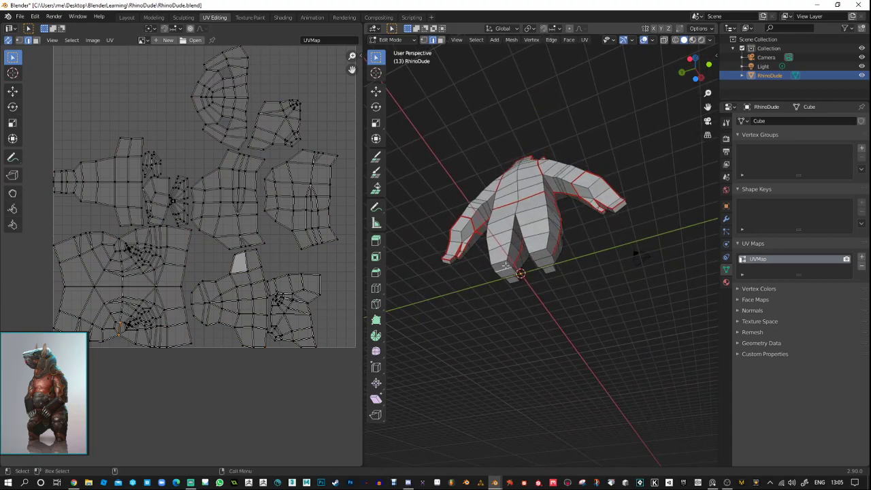
click(440, 39)
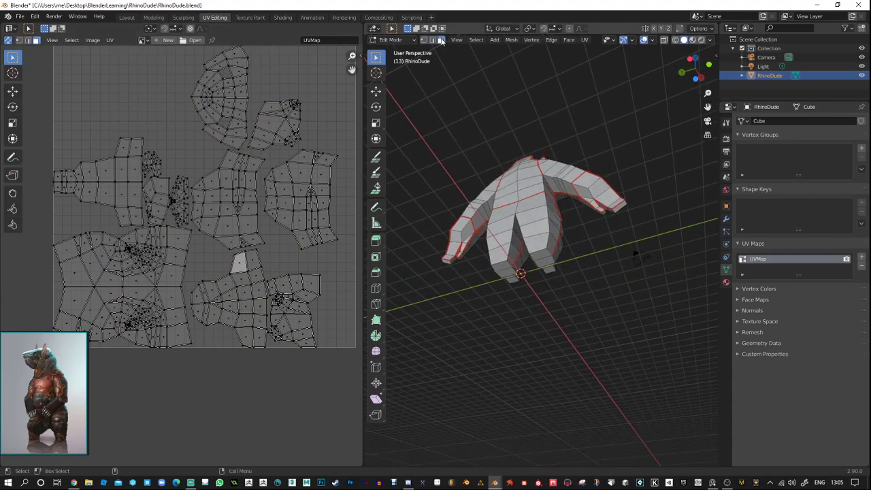
click(505, 267)
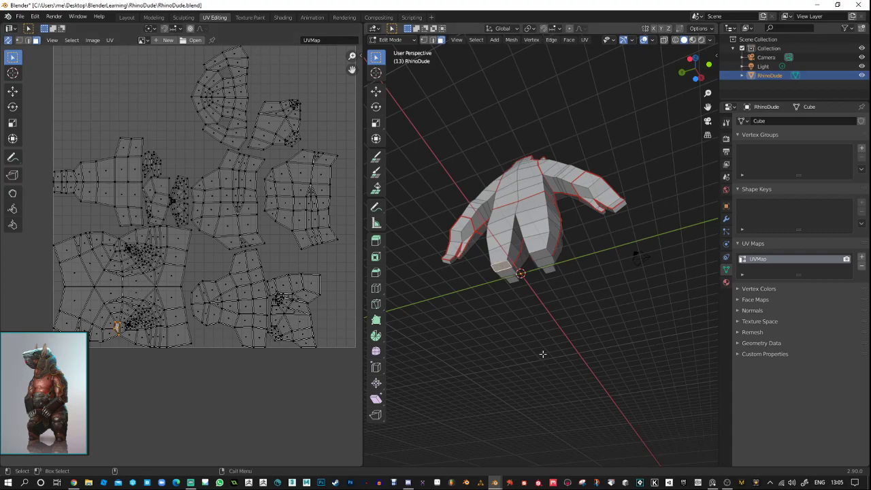
middle_drag(538, 349, 535, 294)
alt+drag(534, 295, 533, 306)
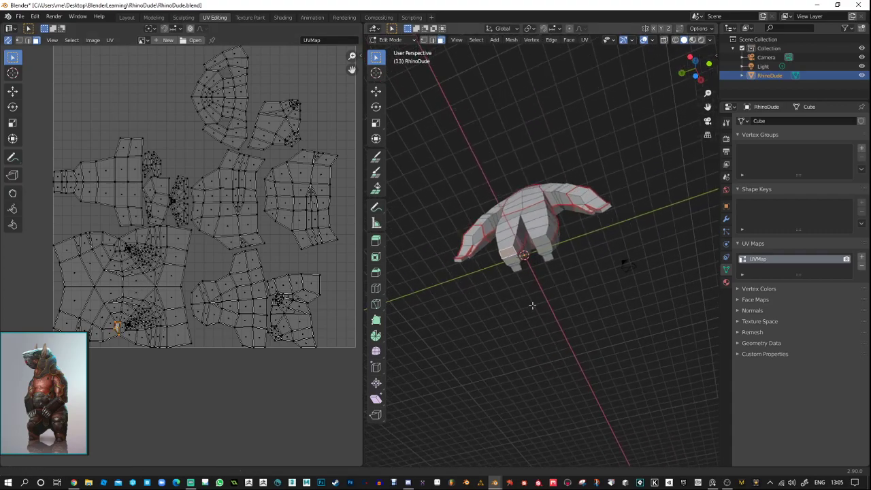
scroll(532, 305, up, 4)
alt+drag(497, 278, 479, 268)
shift+click(479, 269)
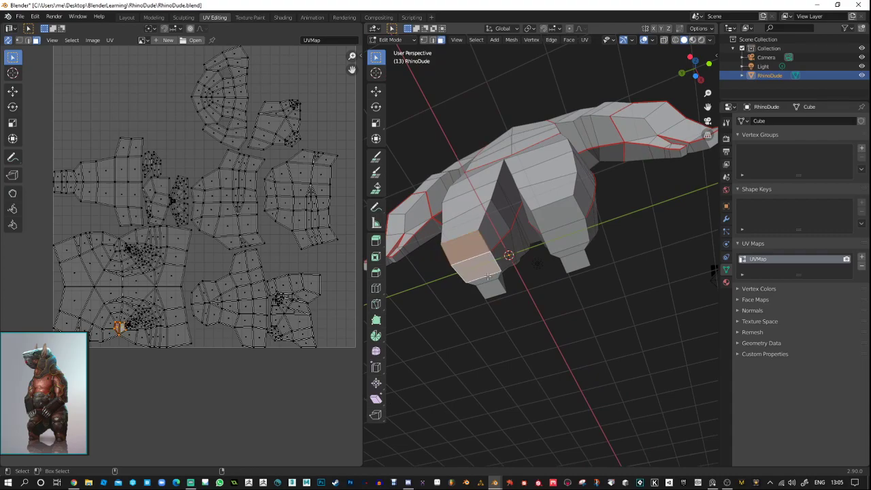
shift+click(488, 277)
shift+click(494, 291)
Try marking the edges of the selected sole faces as seams, and undo it while keeping the faces selected.
right_click(494, 291)
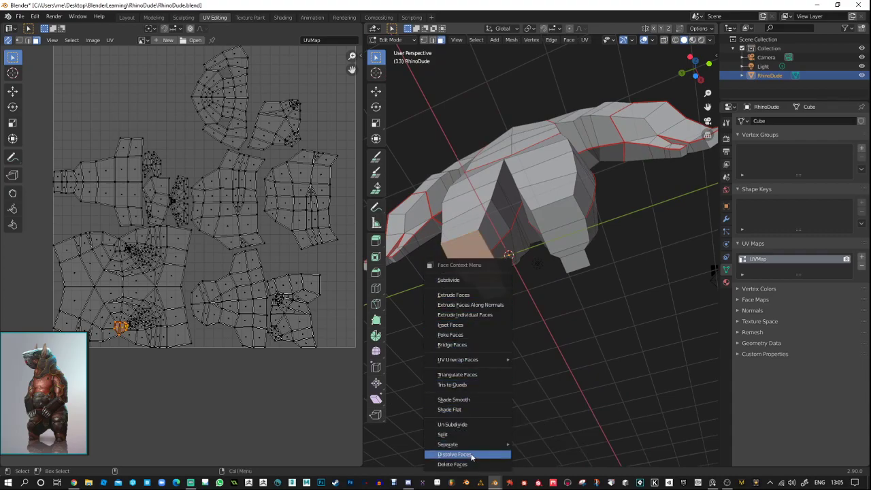
mouse_move(478, 361)
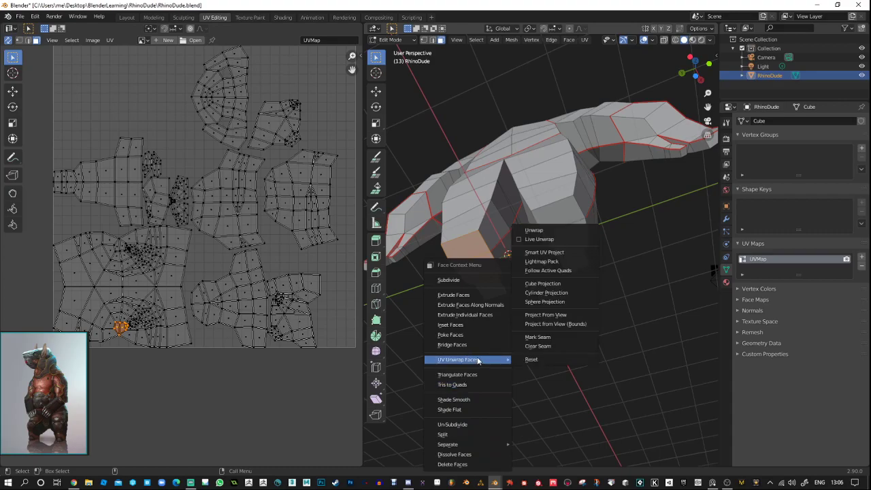
click(546, 336)
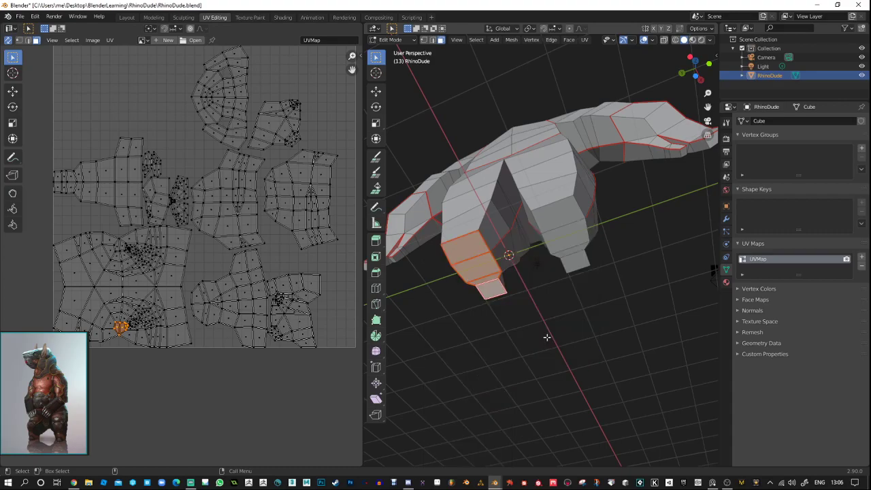
key(ctrl+z)
right_click(484, 270)
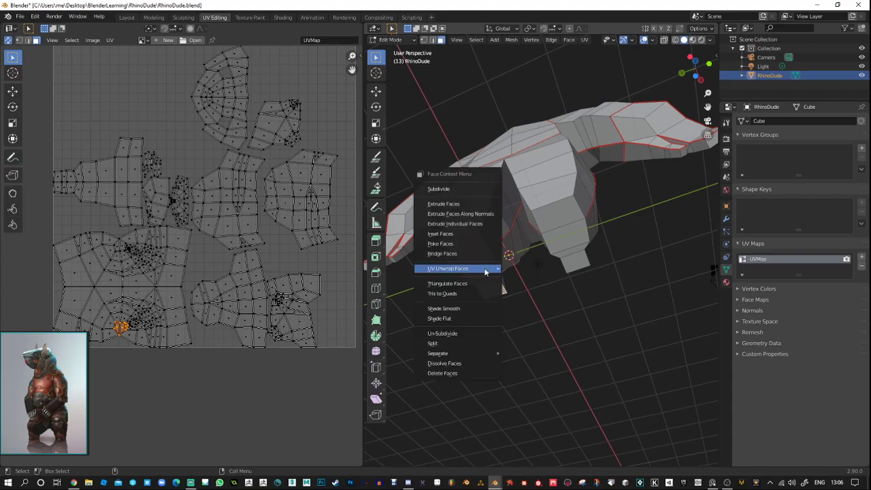
mouse_move(484, 270)
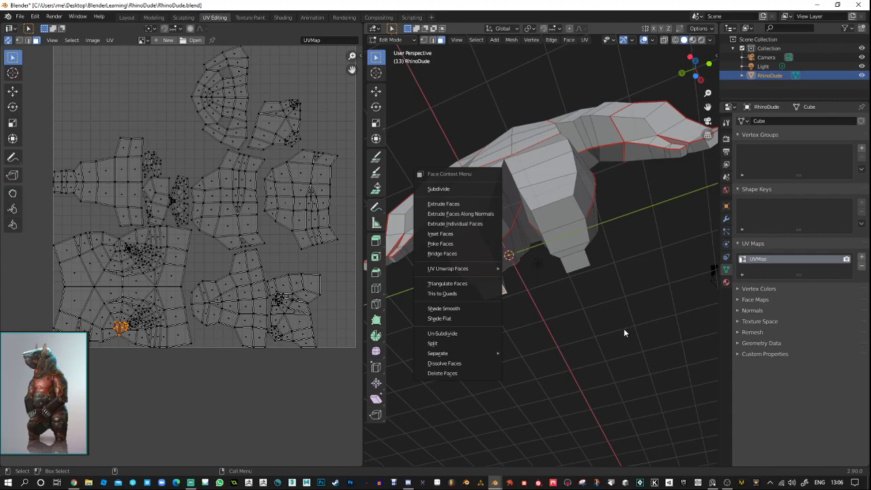
key(Escape)
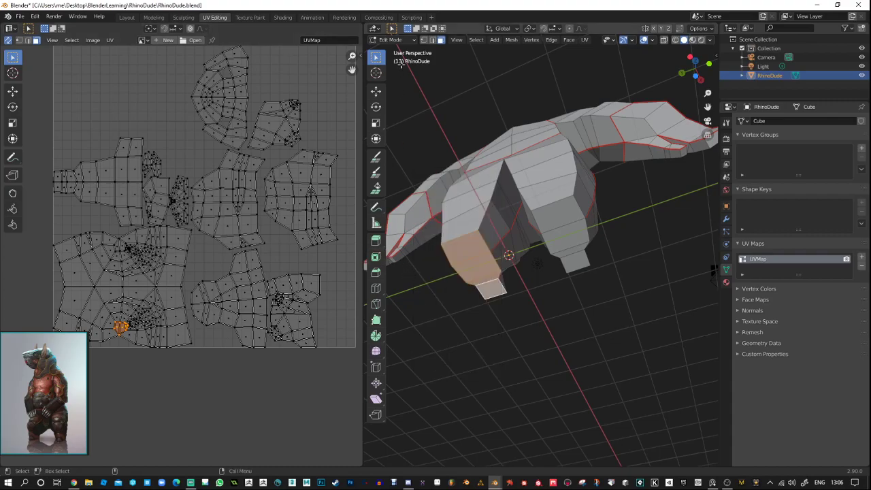
Select the boundary edges around the soles of both feet in edge mode, mark them as a seam, and clear the selection.
key(e)
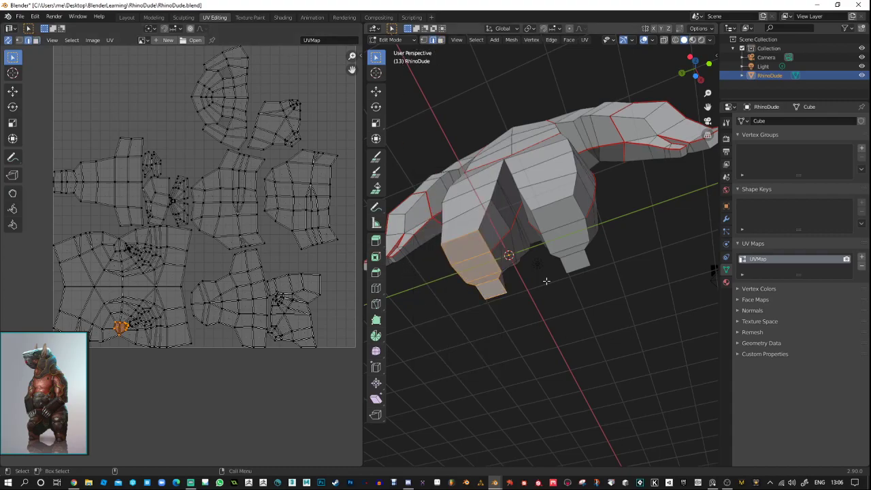
click(472, 231)
shift+double_click(485, 241)
alt+shift+click(456, 267)
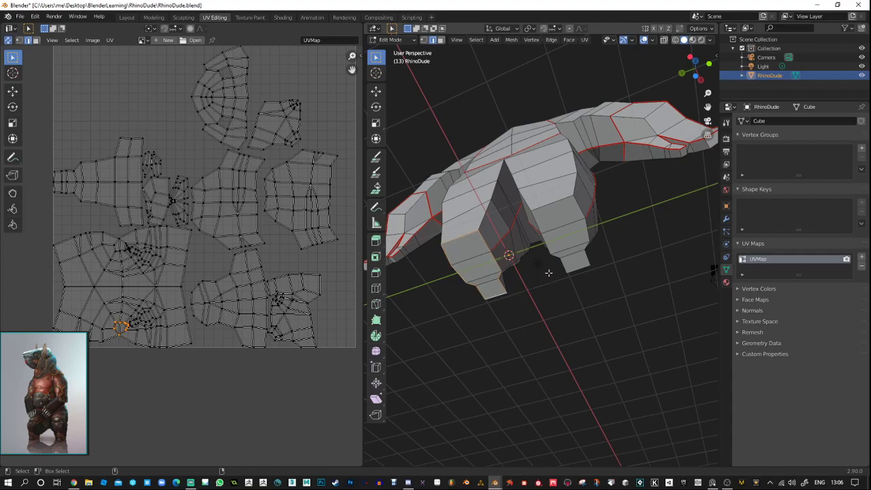
alt+shift+click(548, 245)
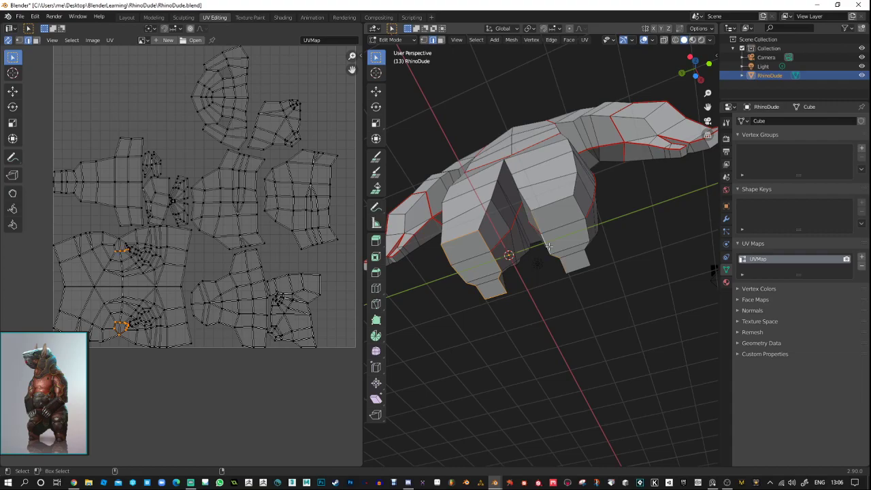
alt+shift+click(580, 212)
alt+shift+click(582, 268)
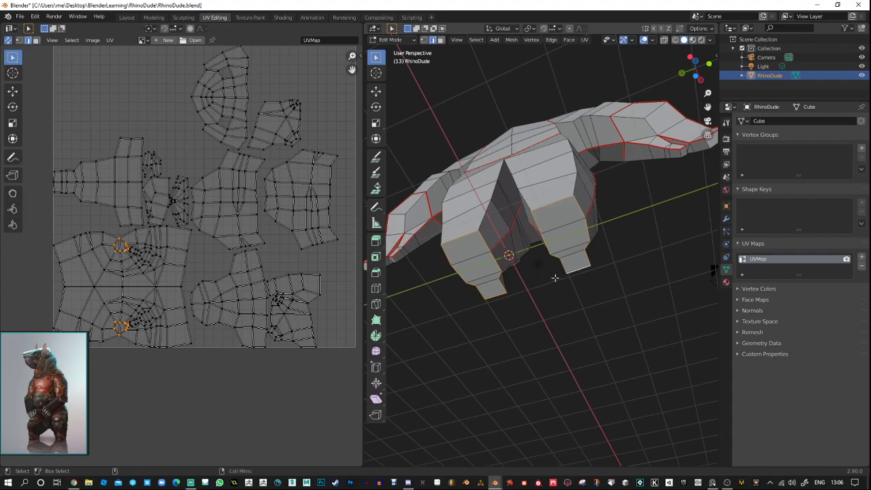
right_click(570, 270)
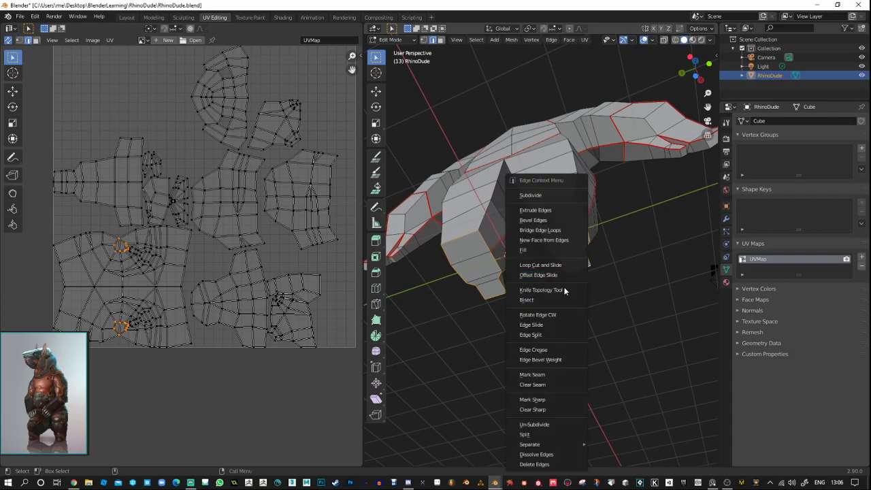
click(551, 374)
key(alt+a)
Select the long edges bordering both sides of the head's top, mark them as a seam, and clear the selection.
middle_drag(575, 321, 516, 331)
middle_drag(525, 305, 580, 185)
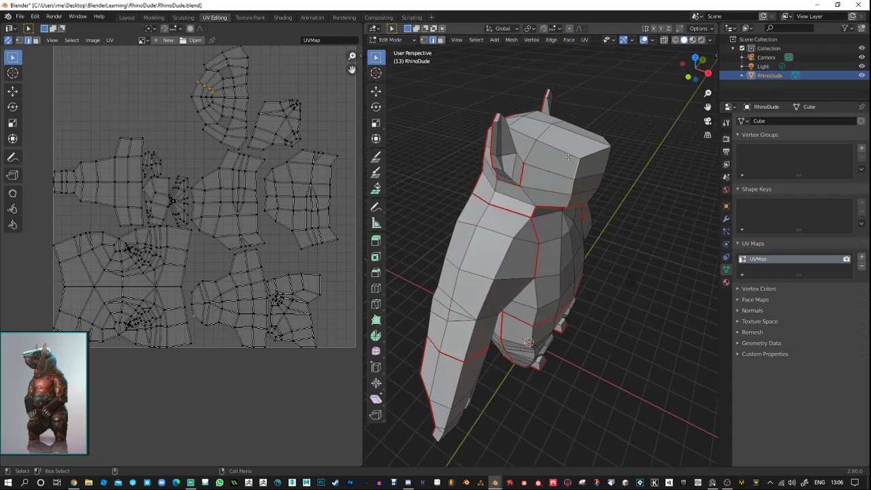
middle_drag(578, 203, 580, 231)
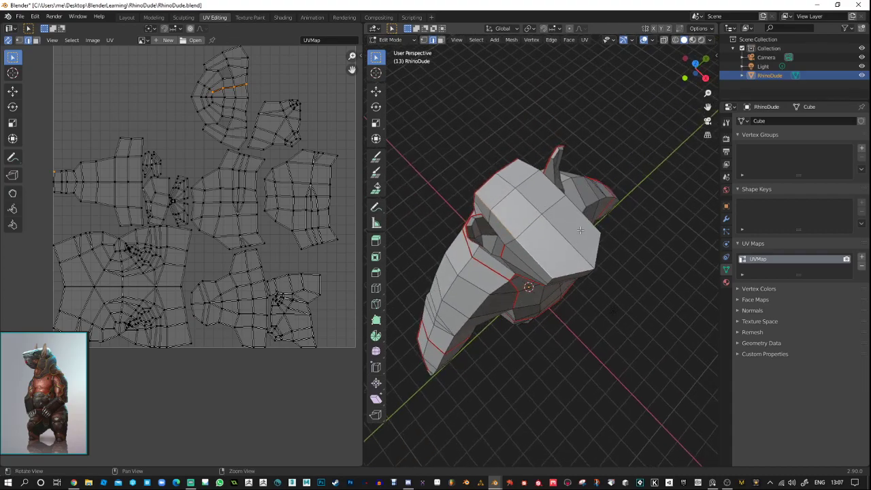
shift+double_click(585, 216)
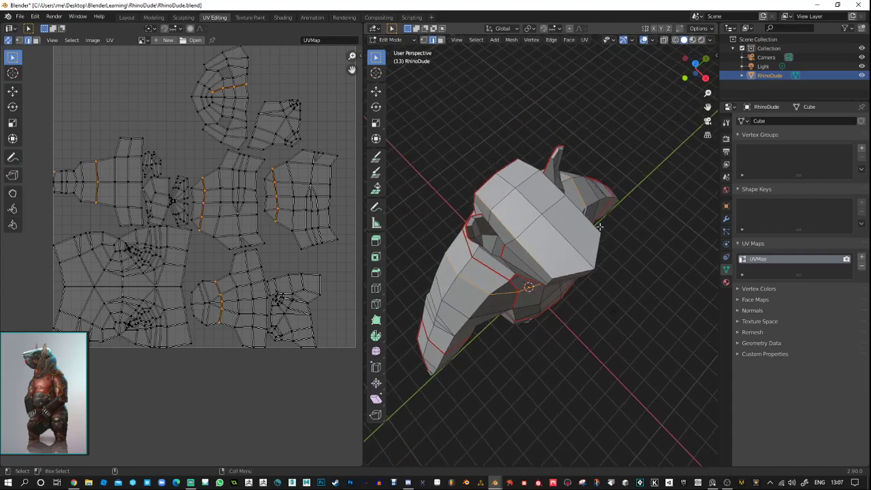
key(ctrl+z)
alt+shift+click(551, 229)
key(ctrl+e)
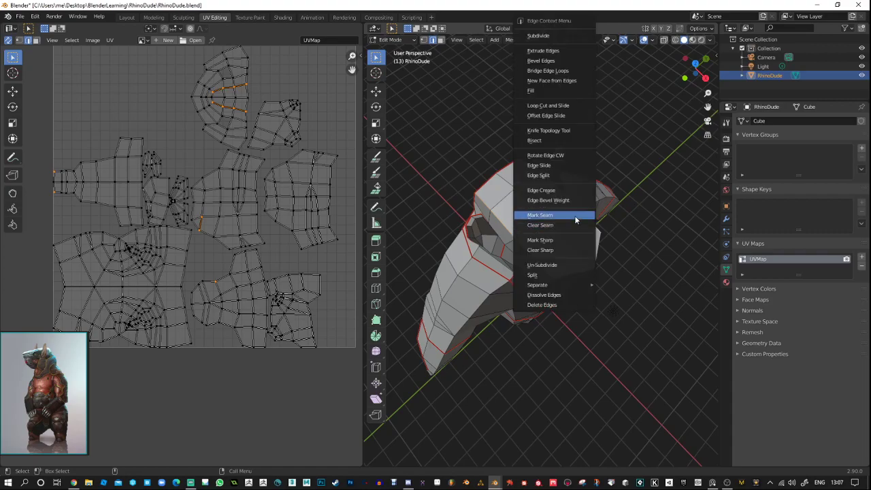
click(580, 214)
key(alt+a)
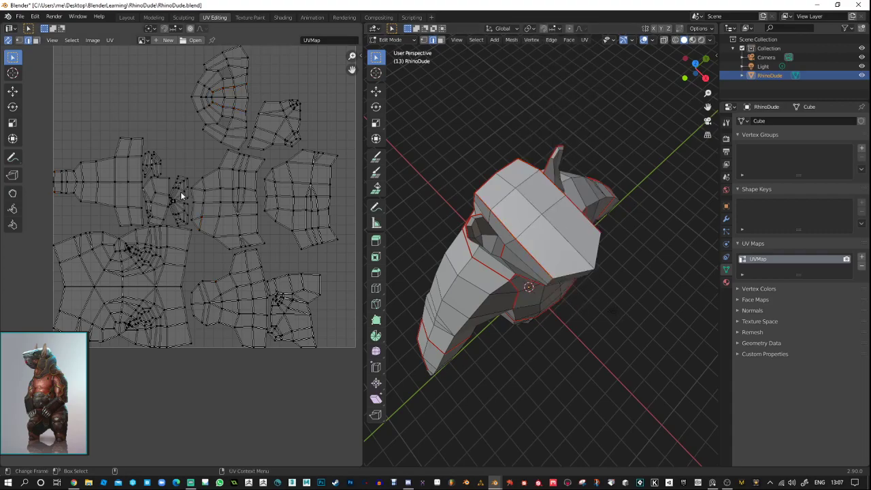
Examine the existing seams around the shoulders, head and ears from several sides.
middle_drag(622, 356, 476, 269)
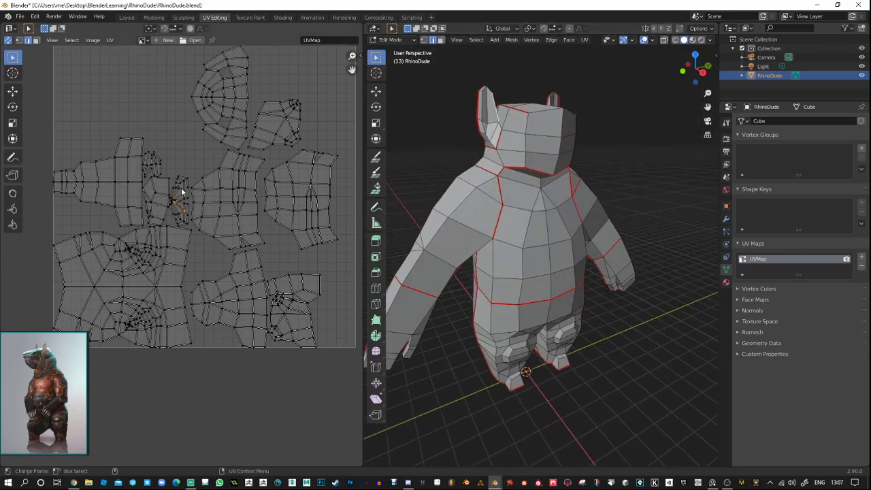
drag(177, 164, 187, 204)
middle_drag(653, 277, 602, 218)
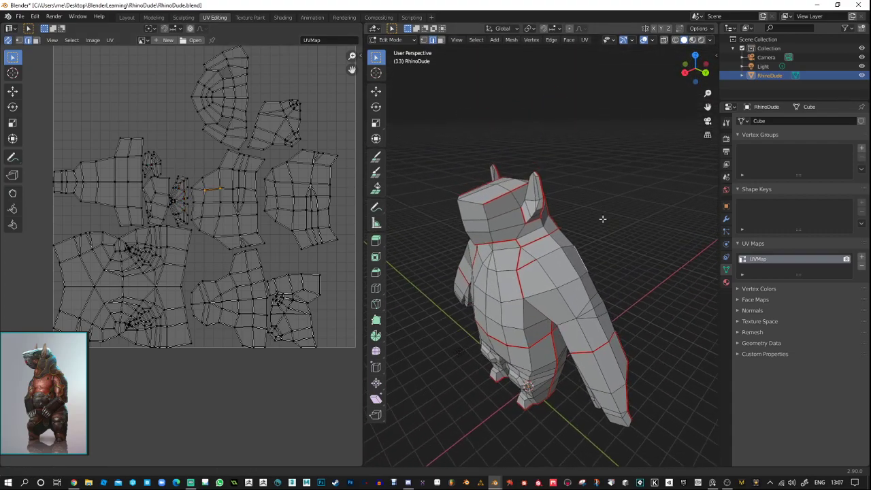
scroll(602, 219, up, 5)
middle_drag(608, 155, 596, 264)
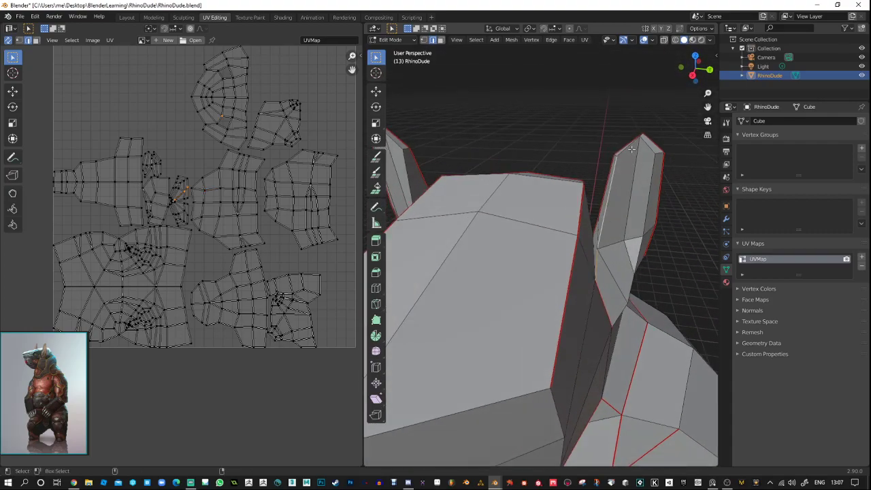
middle_drag(631, 148, 642, 226)
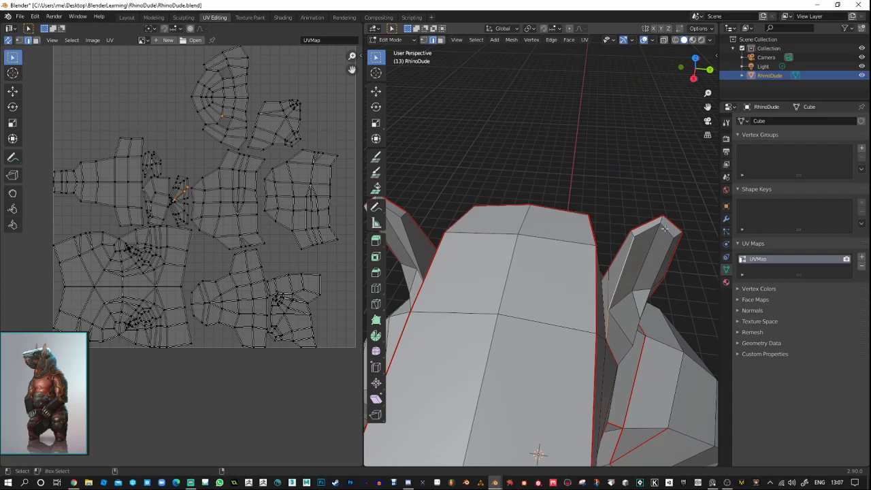
middle_drag(661, 245, 558, 212)
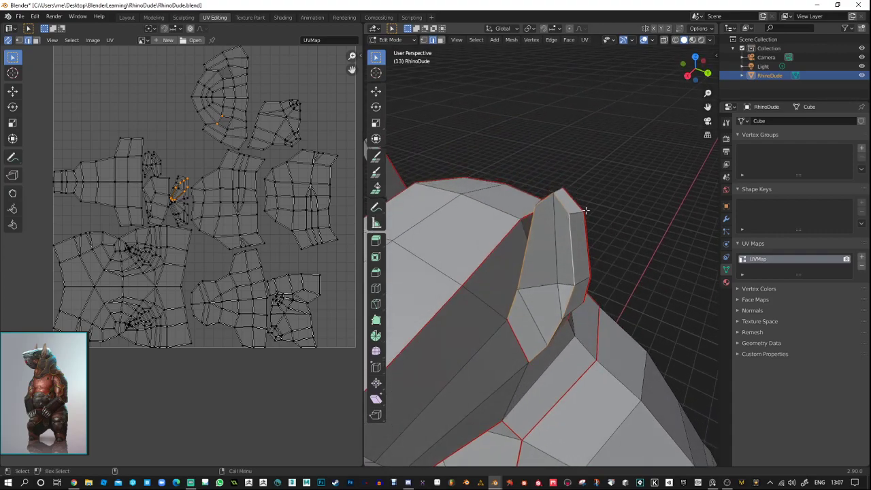
Select the front edges of both ears facing the head, from the tip to the base, and mark them as a seam.
click(574, 207)
click(546, 198)
click(532, 224)
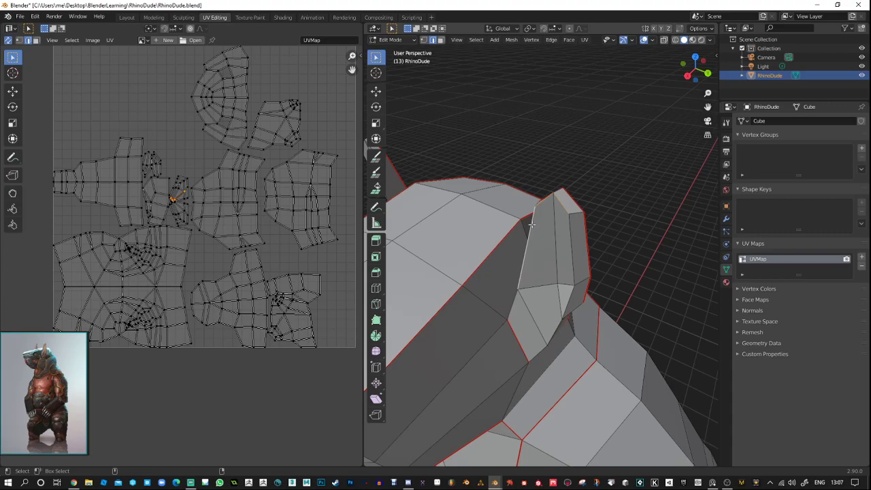
shift+click(513, 294)
middle_drag(576, 227, 559, 276)
shift+click(587, 237)
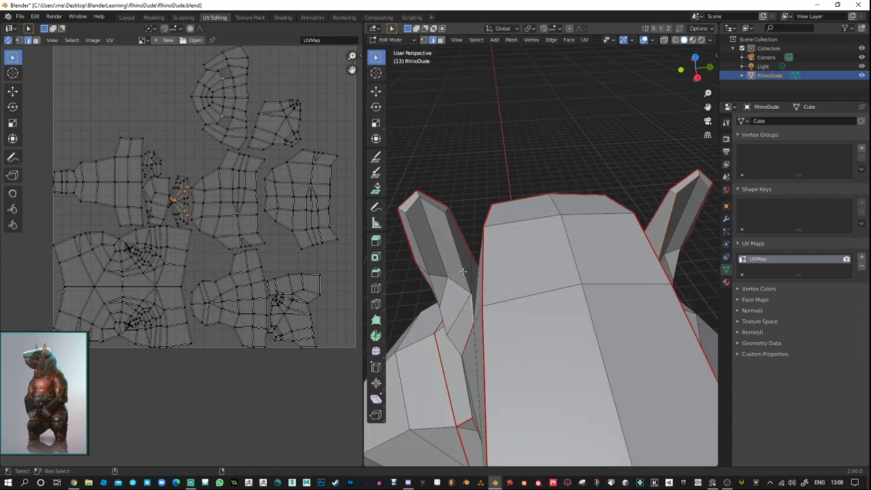
shift+click(448, 209)
right_click(448, 209)
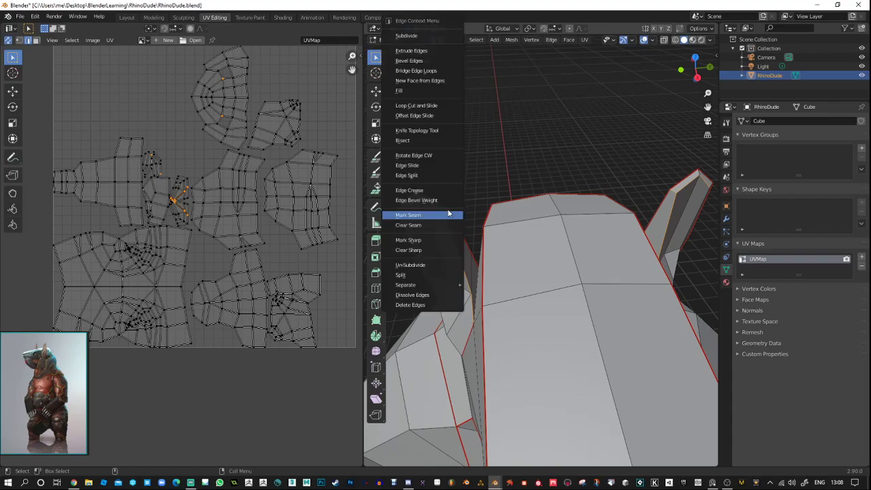
click(422, 224)
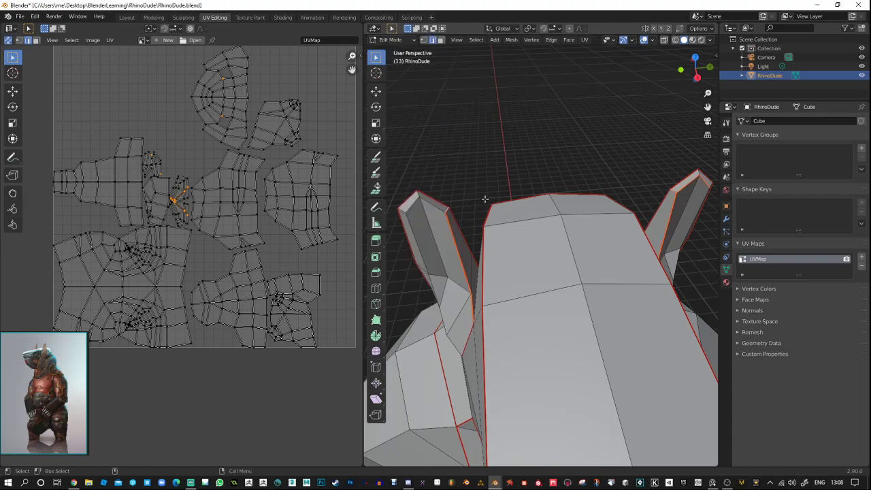
Select the head-facing edges on the back of both ears and mark them as a seam.
middle_drag(423, 225, 457, 250)
click(472, 263)
alt+drag(487, 234, 502, 271)
middle_drag(502, 271, 510, 188)
middle_drag(538, 151, 572, 164)
alt+shift+click(492, 107)
right_click(492, 110)
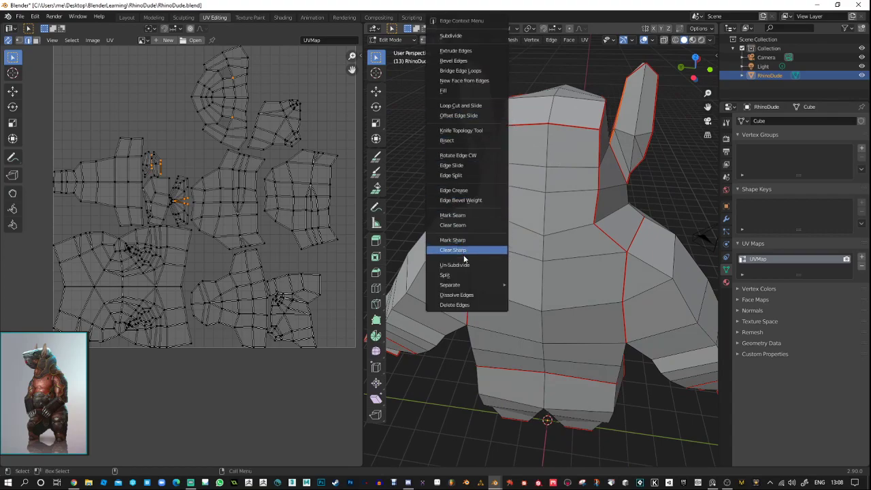
click(453, 215)
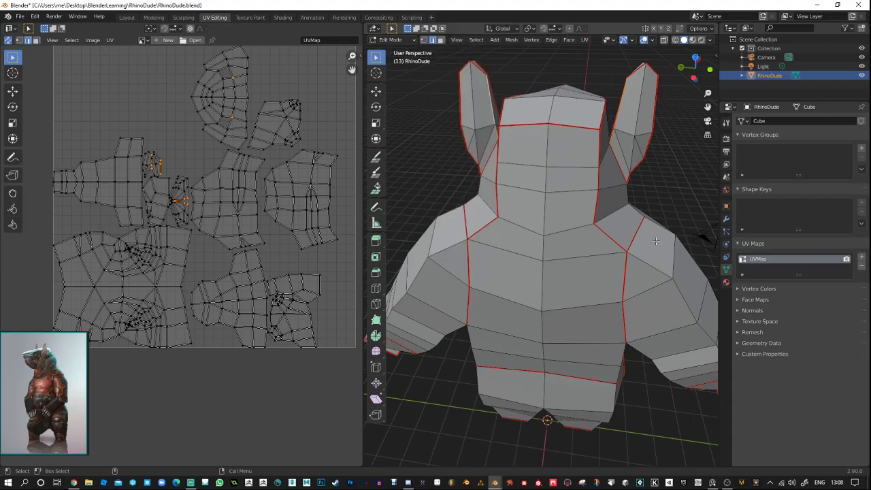
Select the short edge at the ear tip and mark it as a seam.
middle_drag(656, 241, 670, 199)
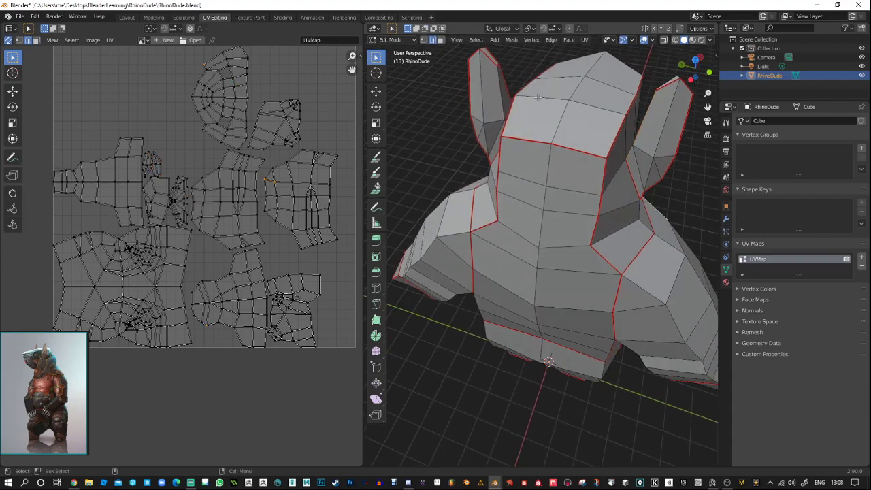
middle_drag(537, 97, 509, 245)
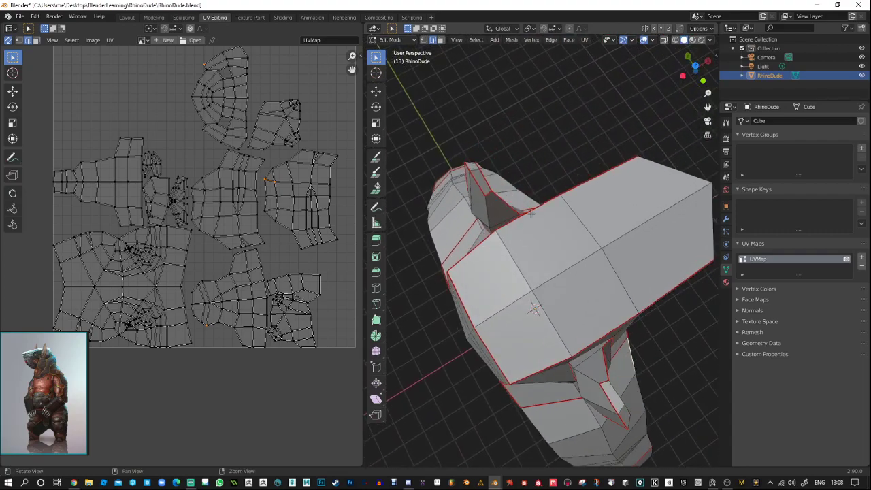
middle_drag(531, 213, 606, 109)
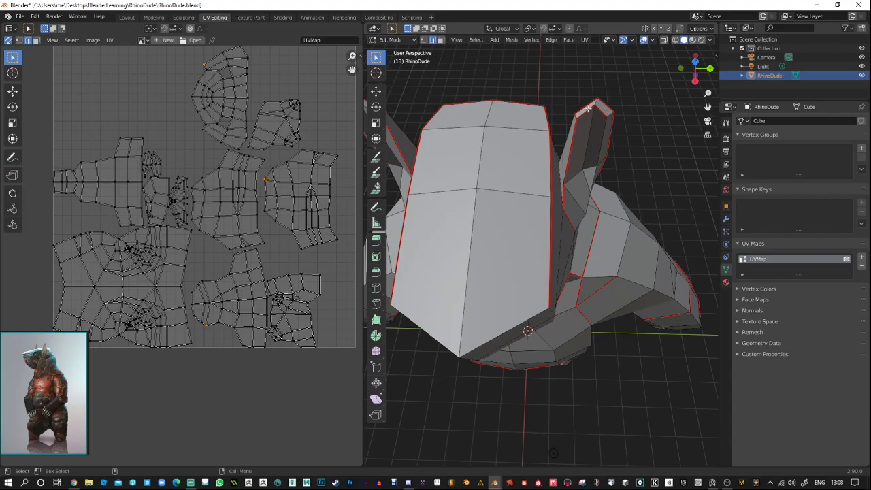
right_click(589, 110)
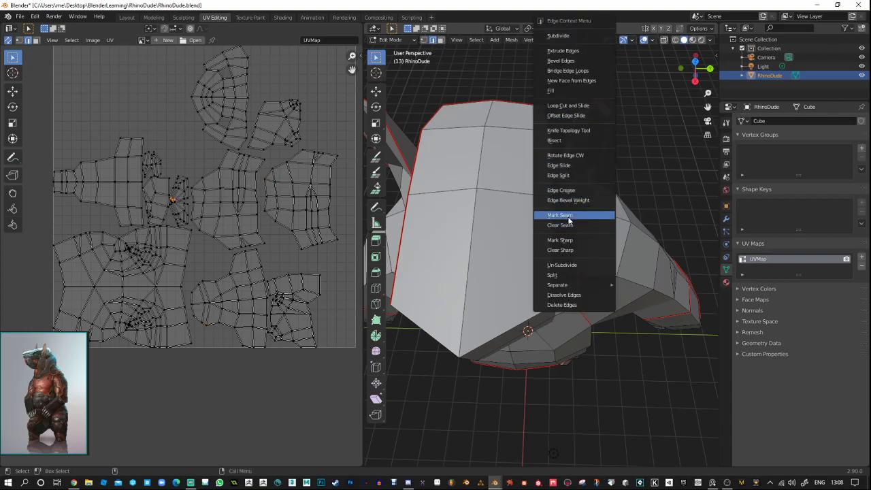
click(569, 216)
middle_drag(569, 218, 408, 146)
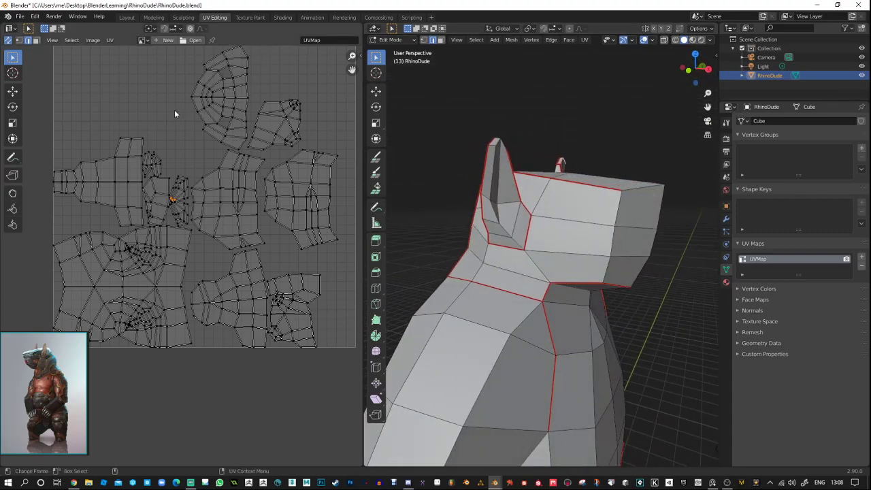
Select all UV islands, unwrap them again with the new head, ear and foot seams, and clear the selection.
scroll(156, 117, down, 6)
drag(102, 122, 314, 332)
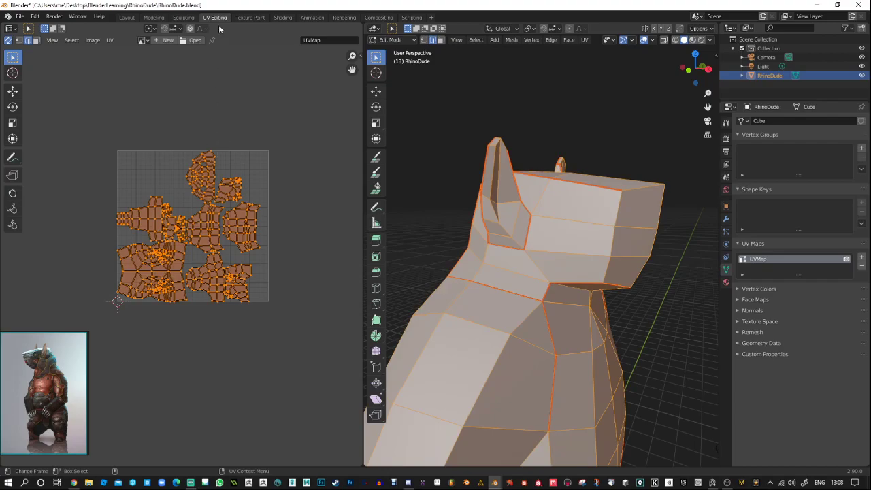
right_click(174, 85)
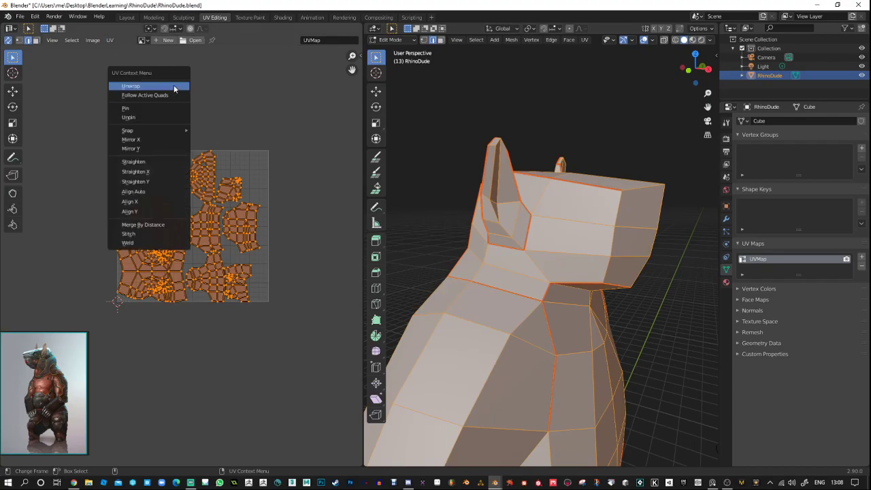
click(166, 86)
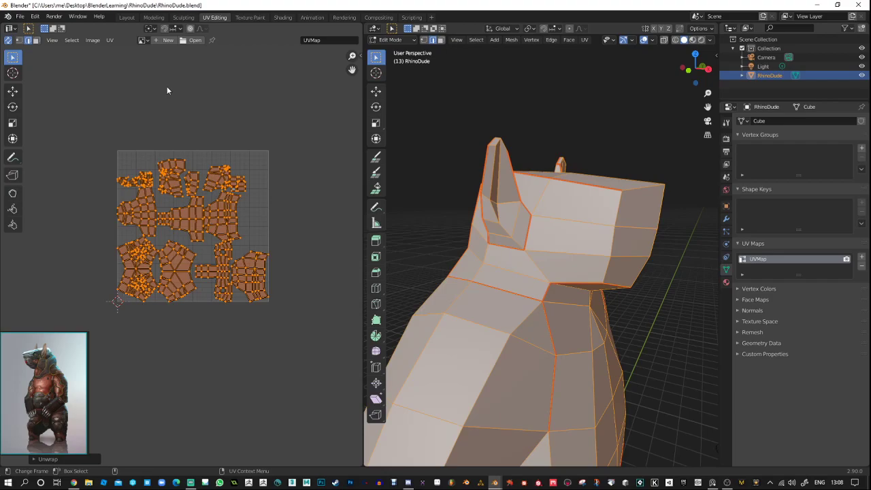
click(186, 106)
scroll(136, 183, up, 3)
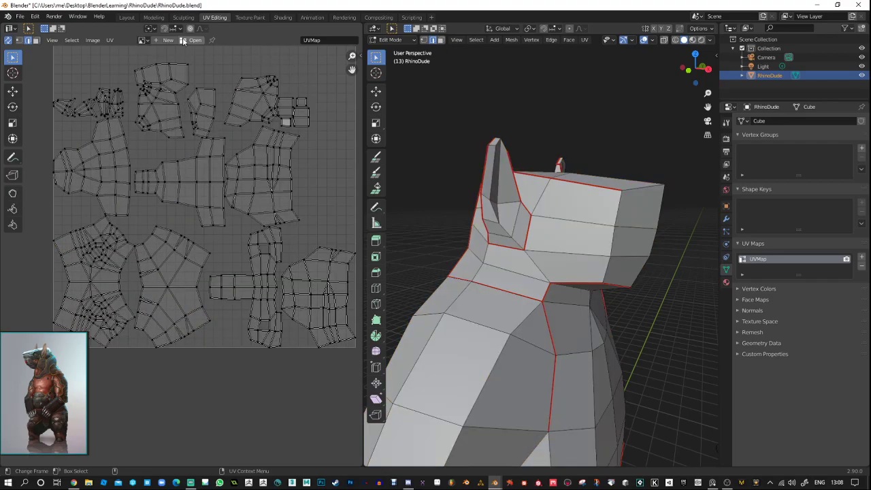
Show the Viewer Node image in the UV editor and replace it with the Render Result.
click(143, 40)
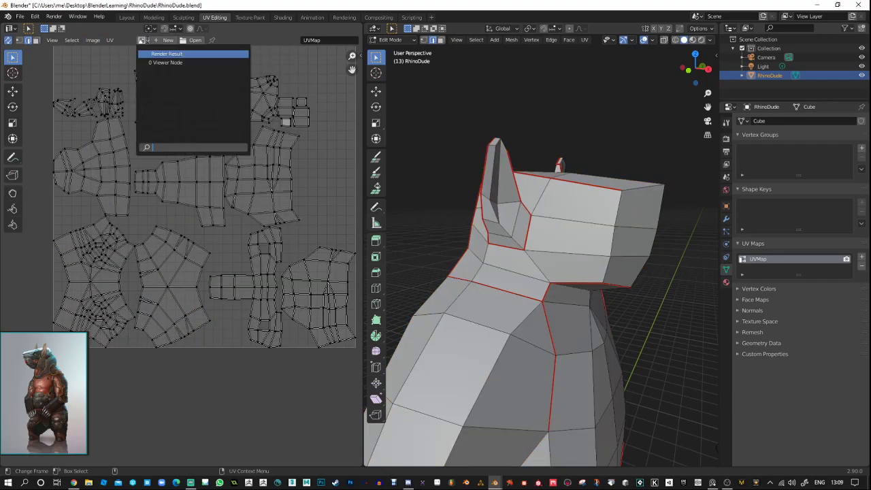
click(170, 62)
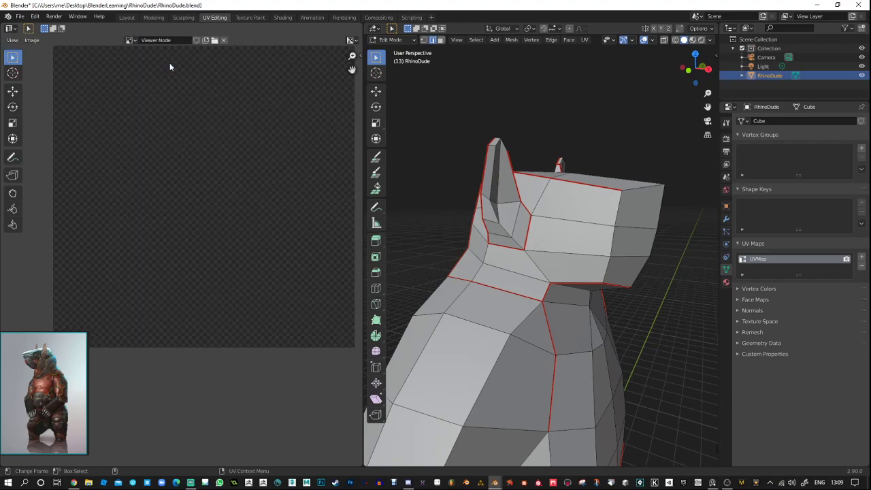
click(130, 40)
click(136, 53)
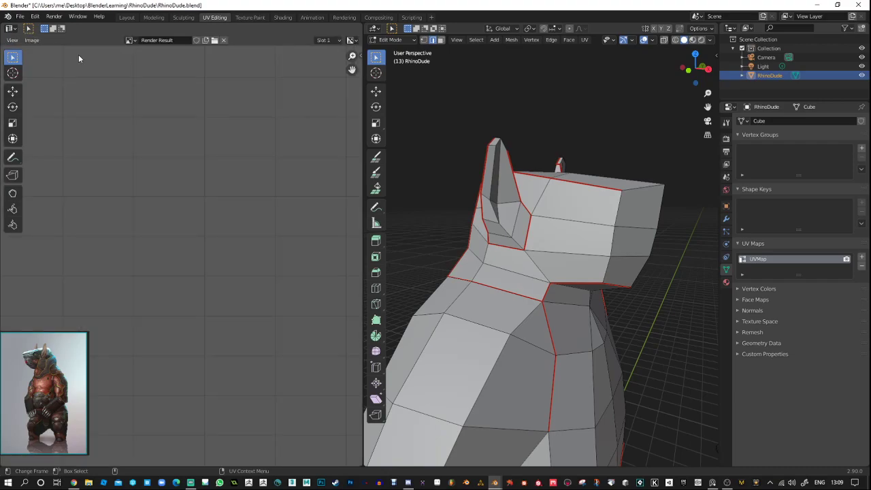
click(13, 40)
mouse_move(29, 41)
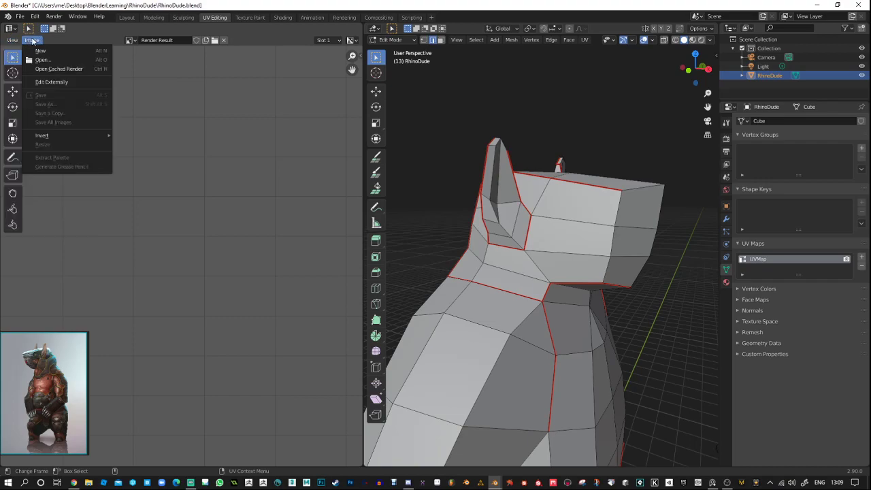
click(16, 31)
click(16, 31)
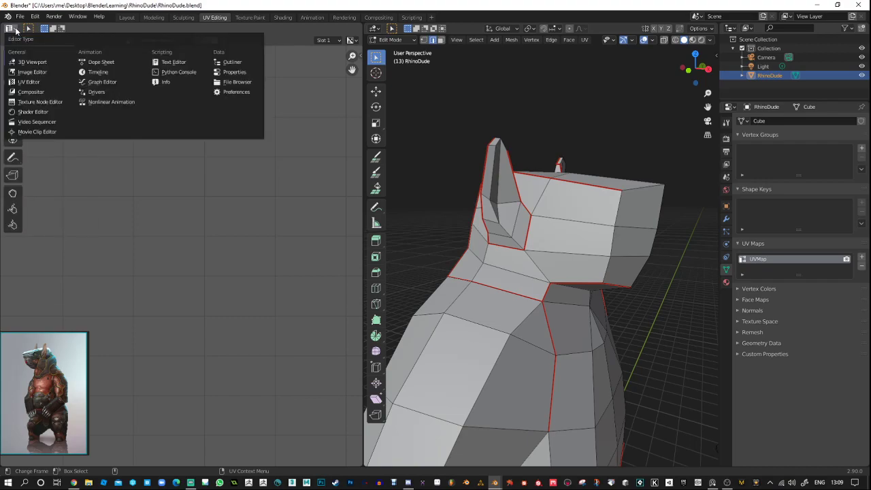
click(16, 29)
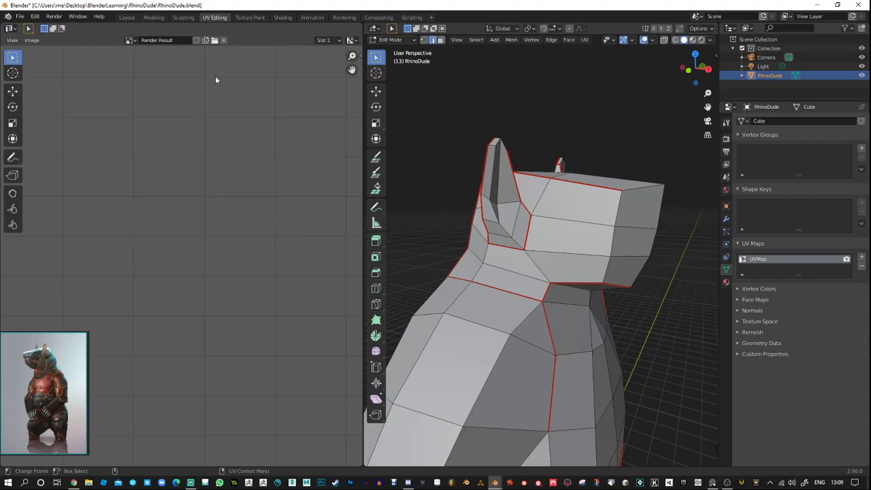
scroll(239, 203, down, 4)
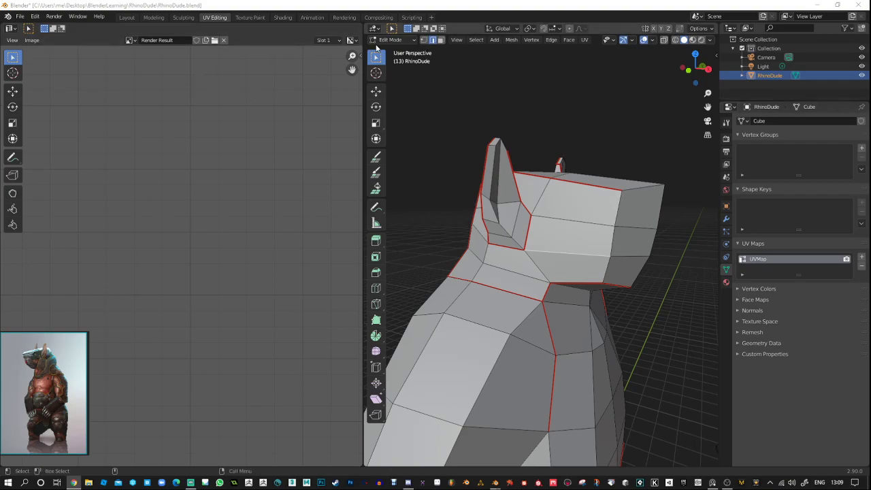
click(352, 40)
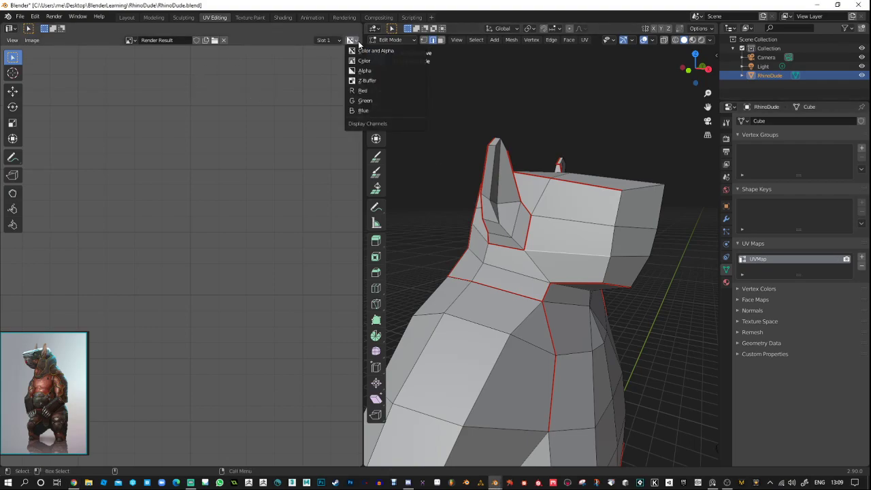
click(337, 40)
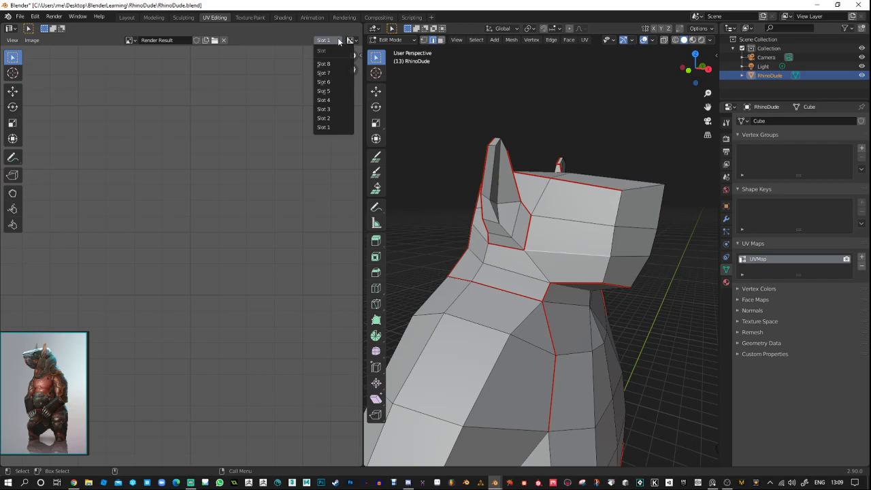
click(131, 41)
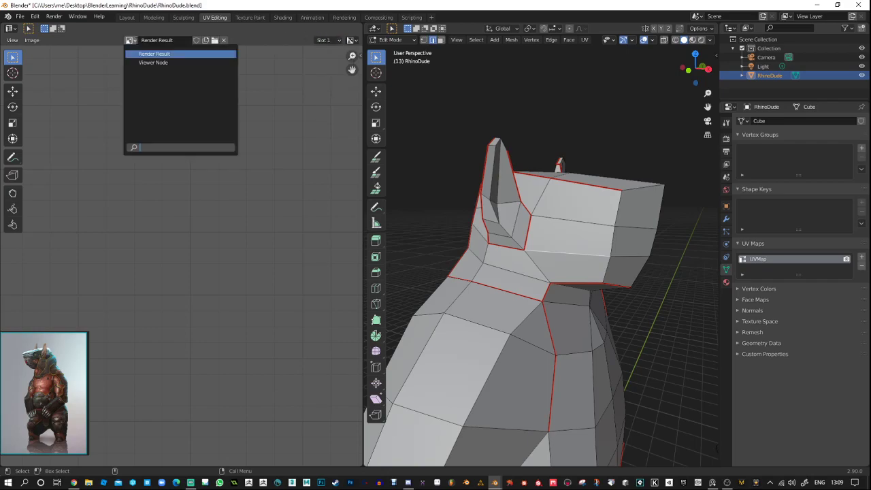
Create a new 1024 × 1024 px UV Grid image named Untitled for the UV editor and frame it completely.
click(32, 39)
click(41, 51)
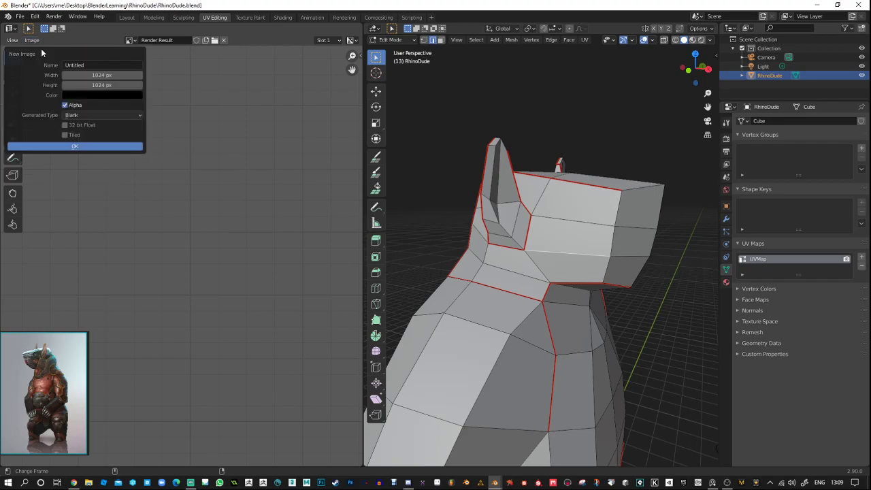
click(102, 115)
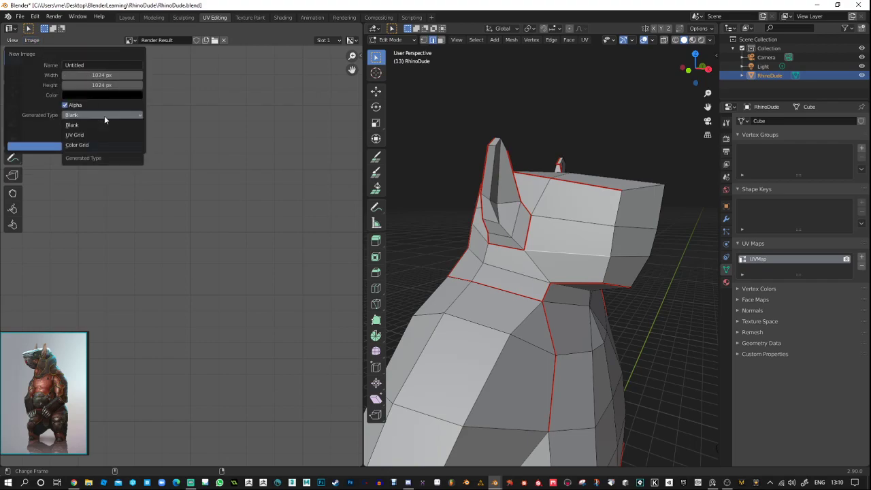
click(89, 135)
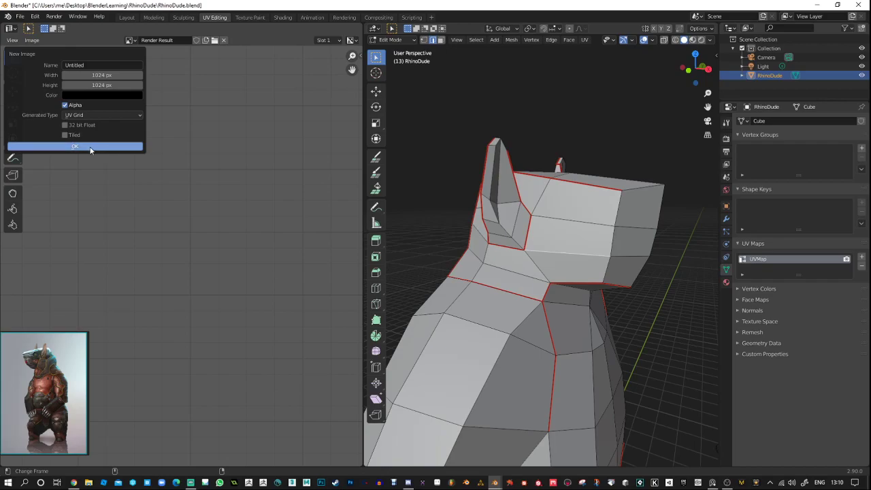
click(89, 147)
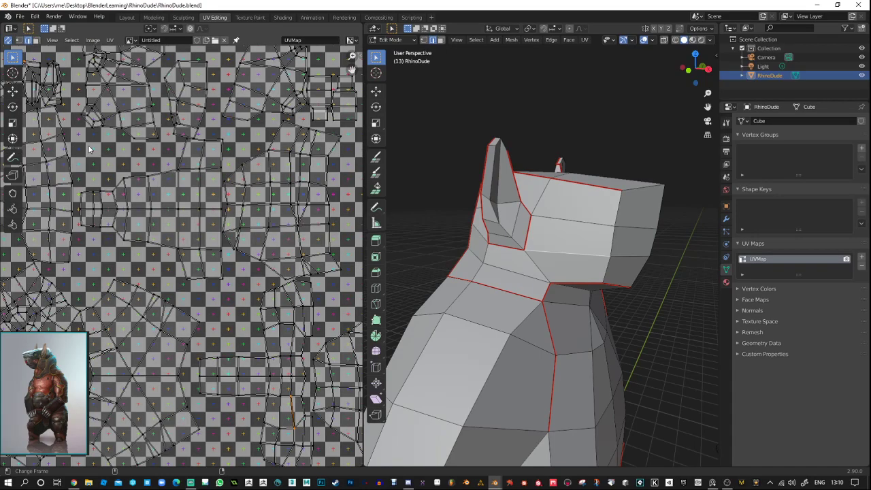
key(Home)
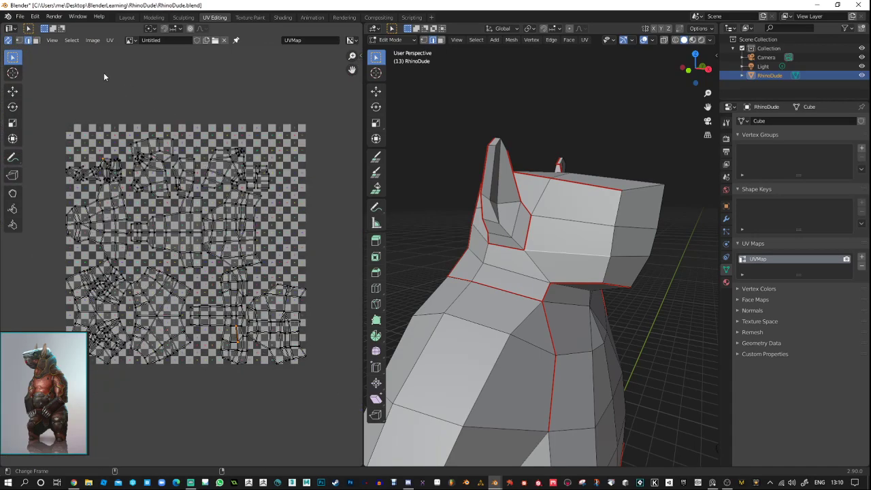
Switch to face selection mode and display the 3D model in Material Preview shading.
click(692, 40)
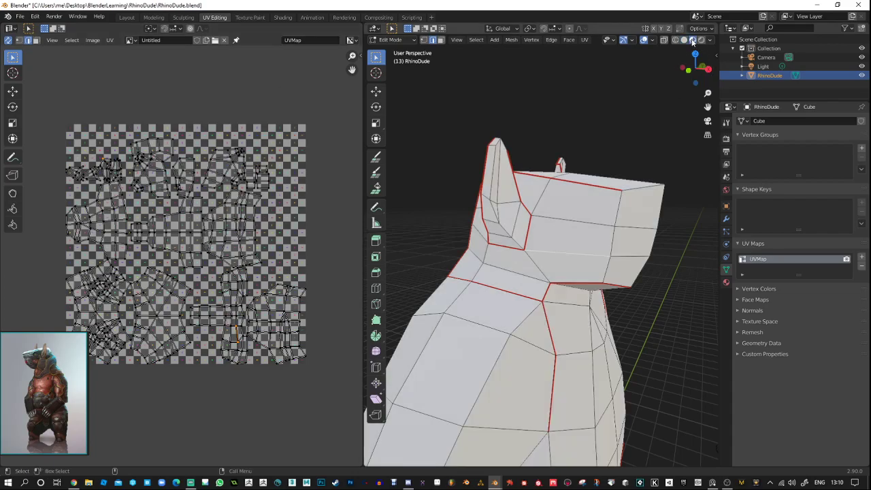
click(683, 39)
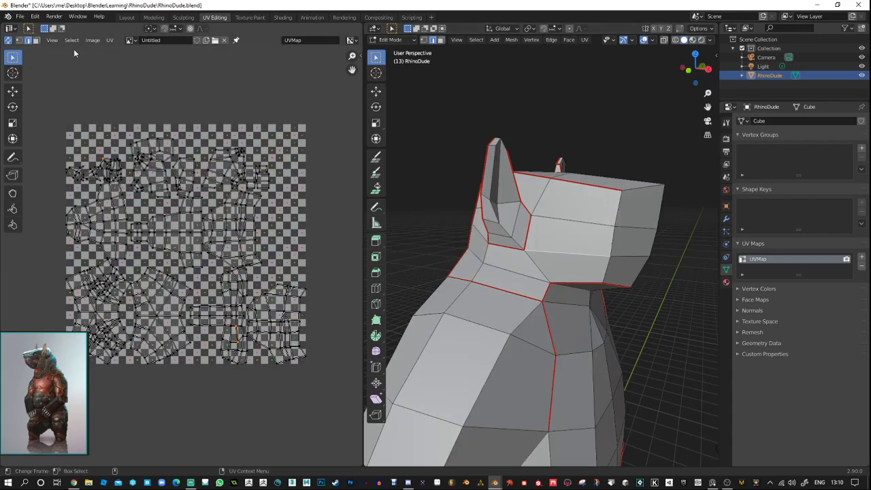
click(36, 41)
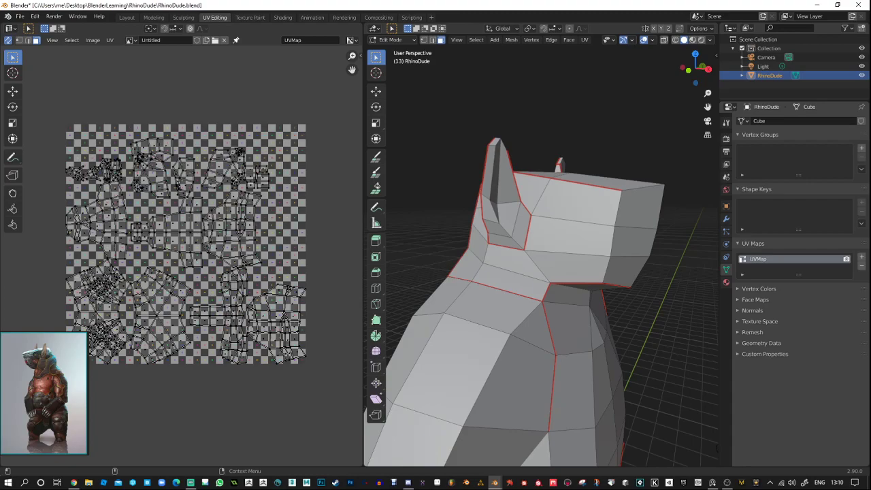
click(693, 40)
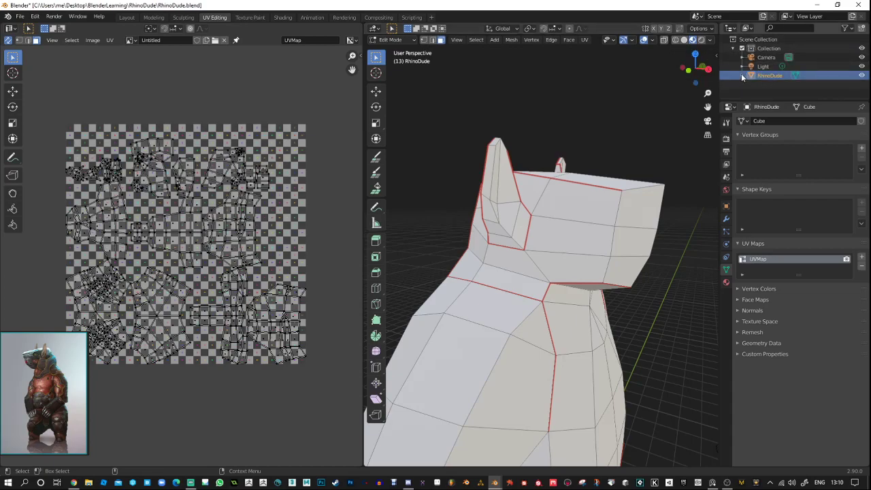
Expand RhinoDude and its mesh data in the outliner, select the assigned material and enlarge the outliner area.
click(741, 75)
click(750, 85)
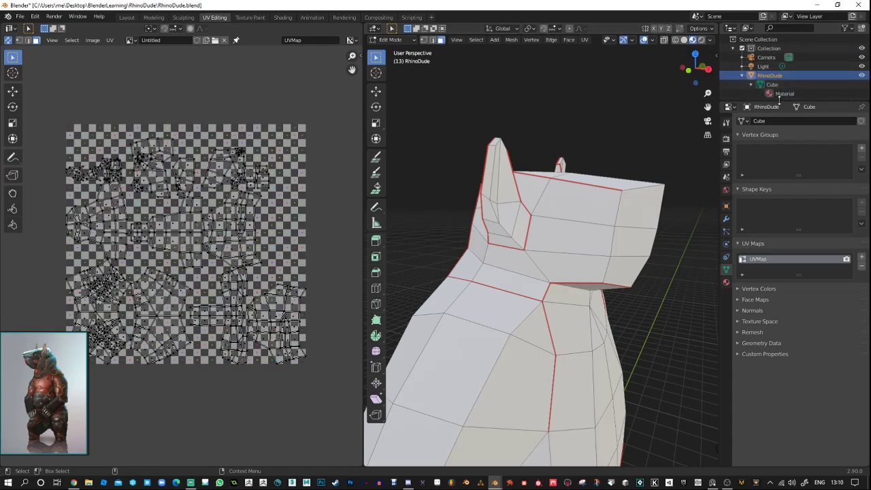
click(782, 94)
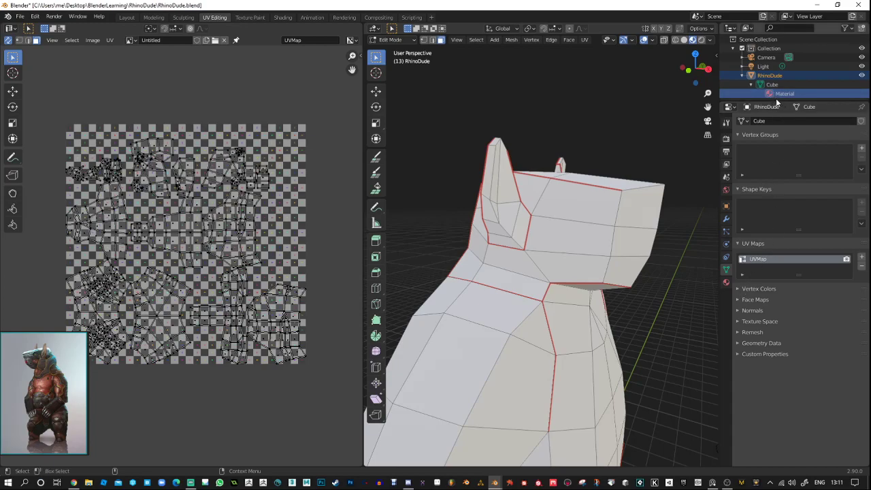
drag(777, 100, 782, 149)
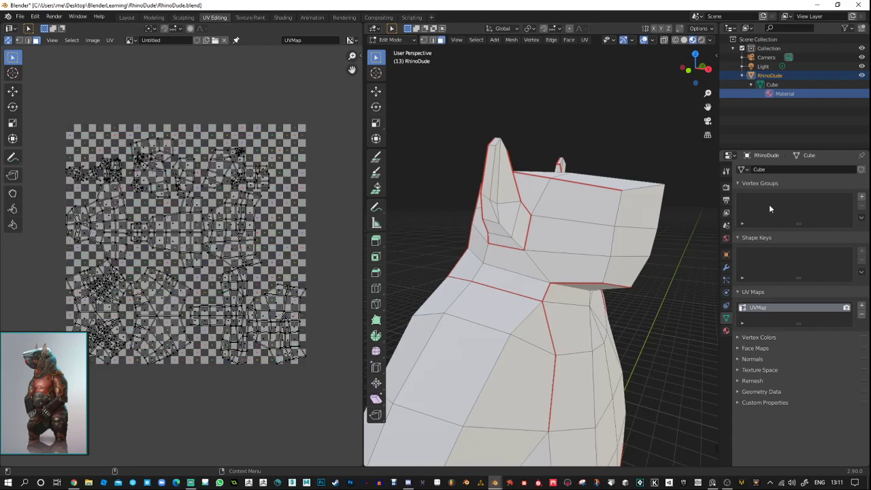
Open the RhinoDude material's properties and insert a keyframe on its Base Color.
click(739, 370)
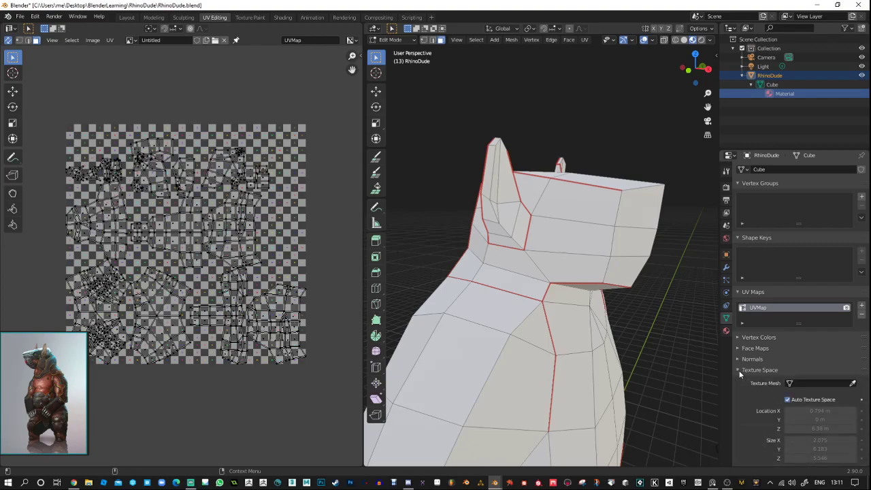
click(739, 370)
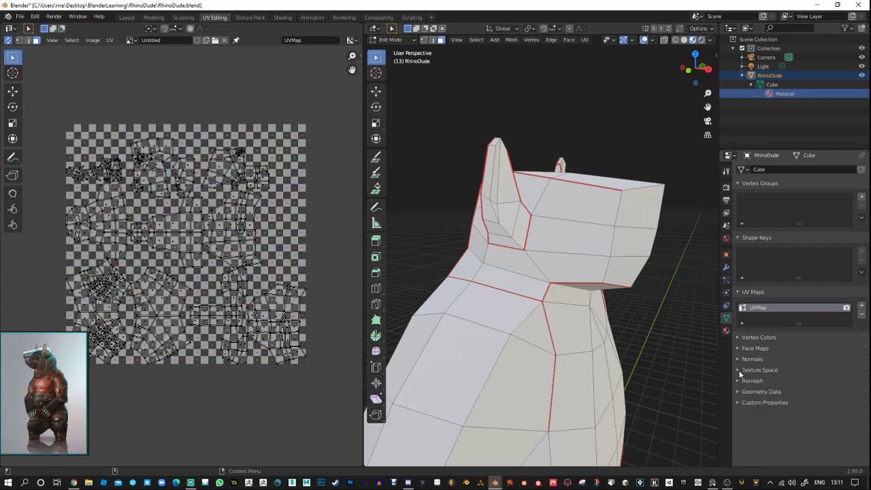
click(726, 332)
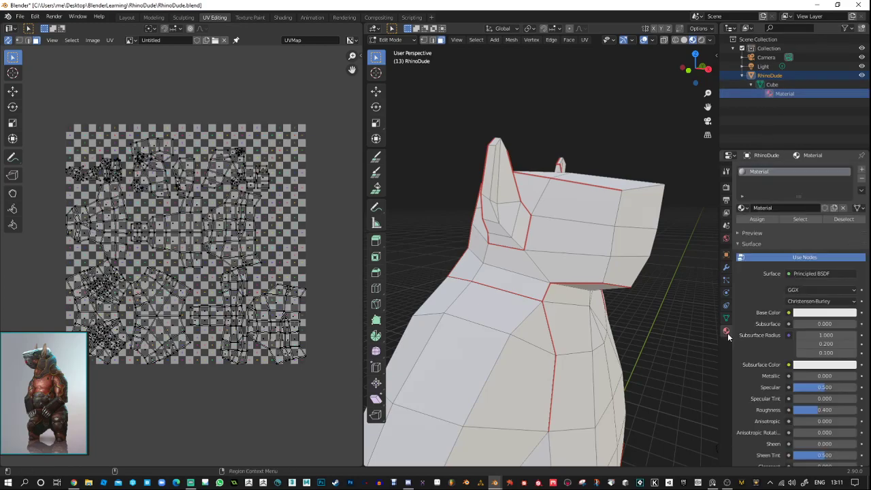
scroll(748, 317, down, 1)
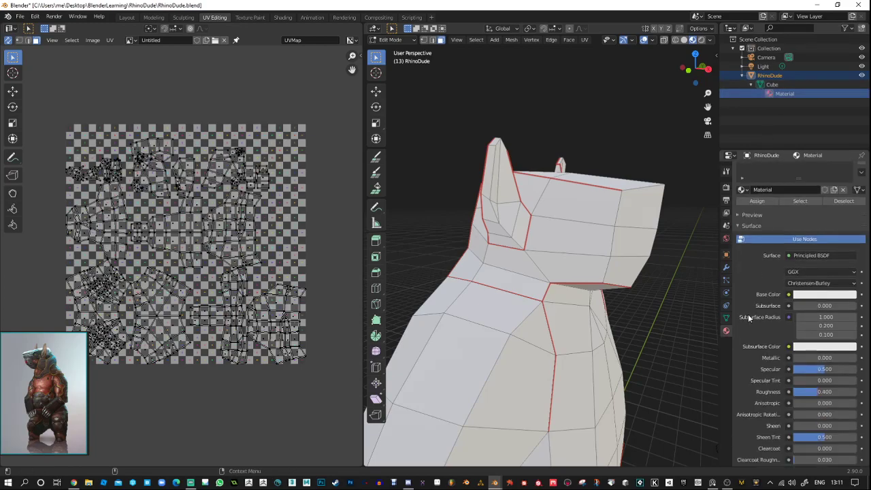
click(861, 295)
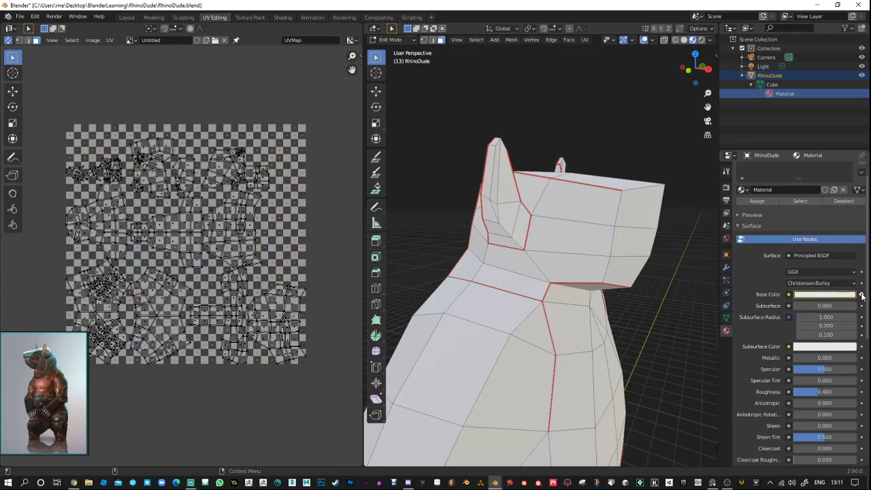
scroll(862, 296, down, 1)
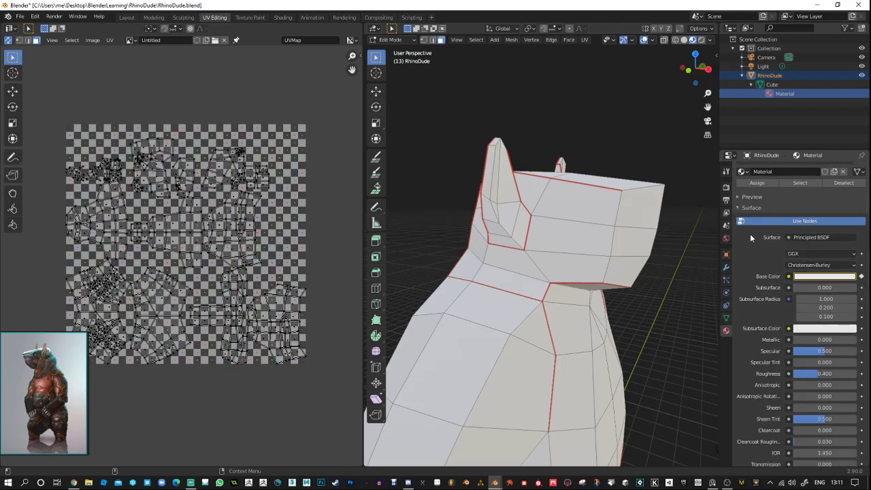
Collapse the material's Surface settings, expand its Preview and Viewport Display, and insert a keyframe on the viewport display colour.
click(738, 196)
click(738, 197)
click(738, 207)
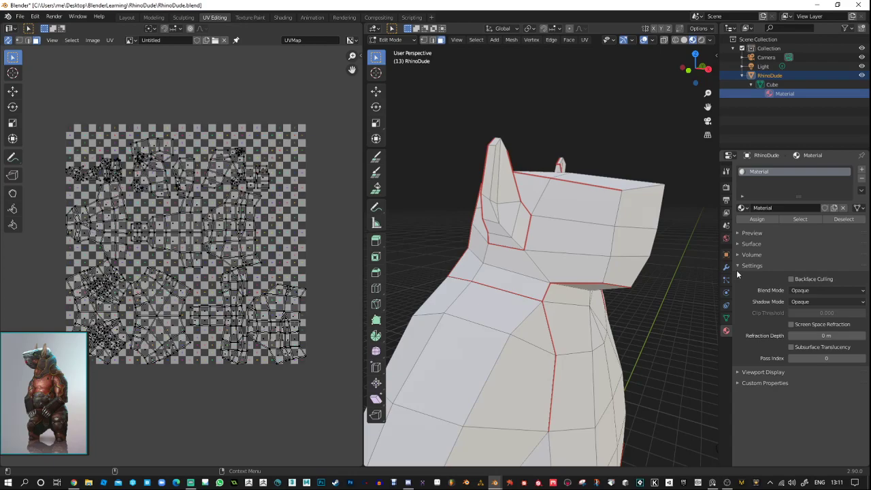
click(738, 233)
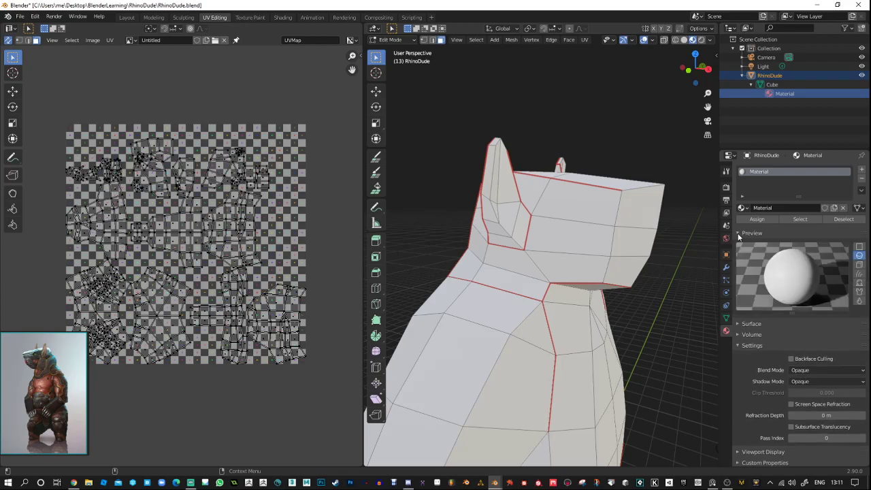
click(739, 450)
scroll(754, 406, down, 2)
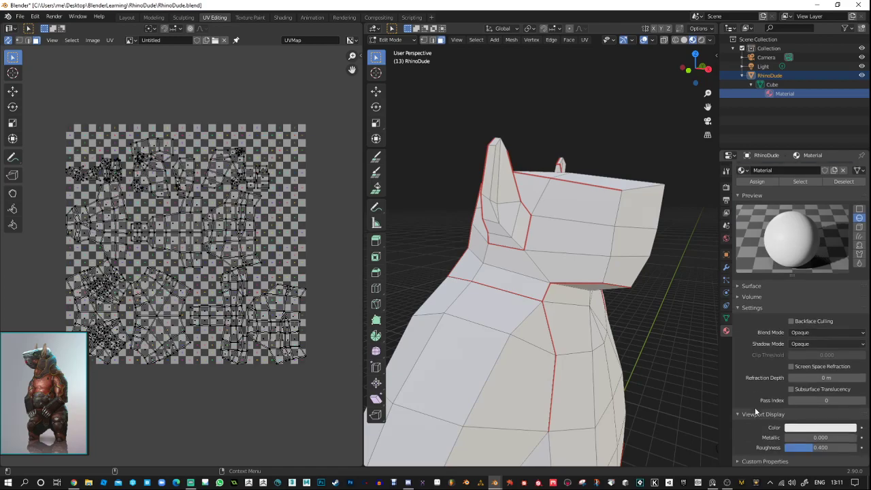
click(861, 427)
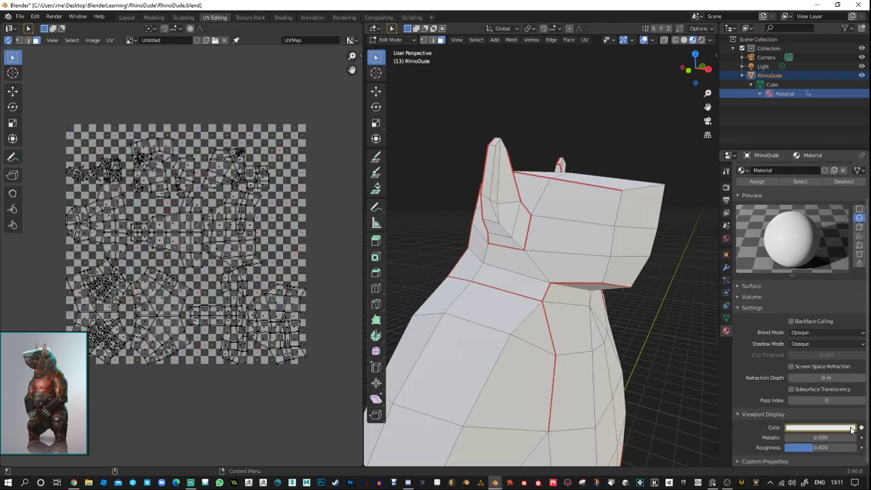
click(850, 427)
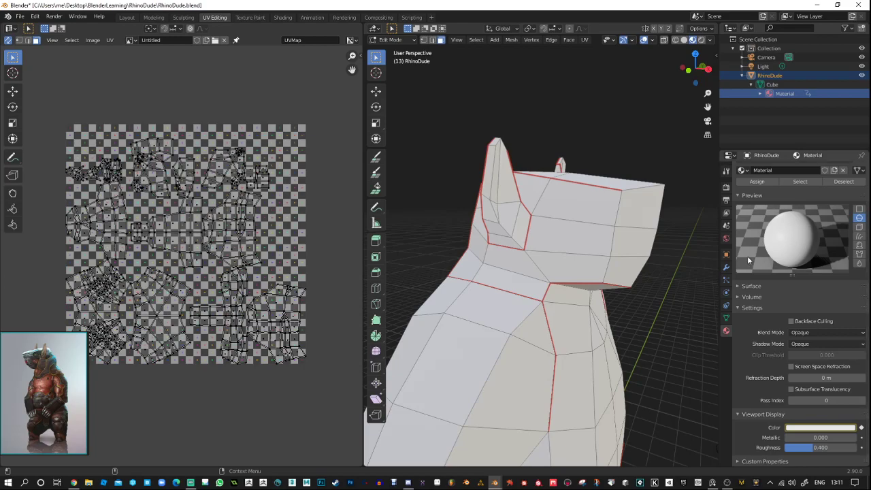
Expand the material's Surface settings again and turn off Use Nodes.
scroll(816, 198, up, 2)
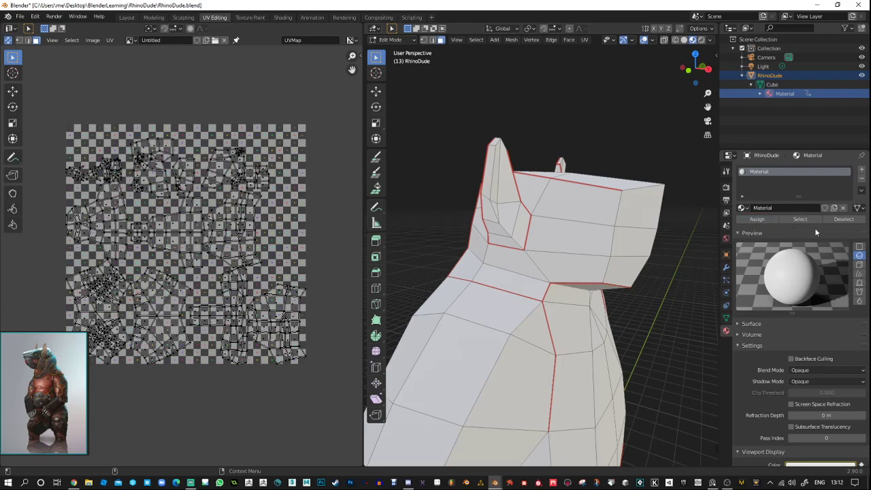
scroll(832, 313, down, 2)
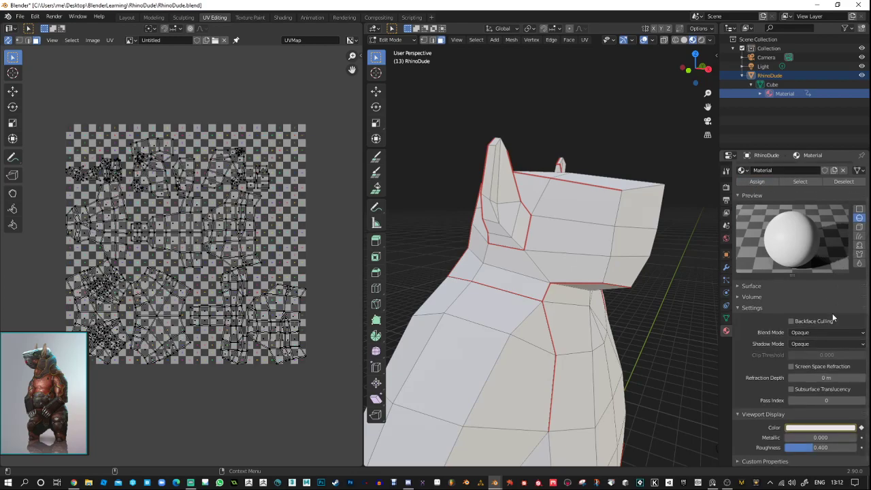
click(738, 285)
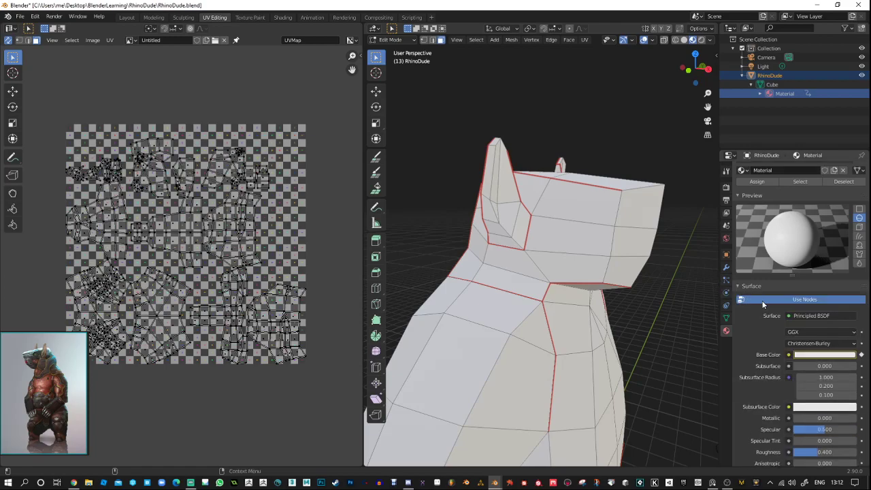
click(763, 300)
click(763, 301)
click(810, 316)
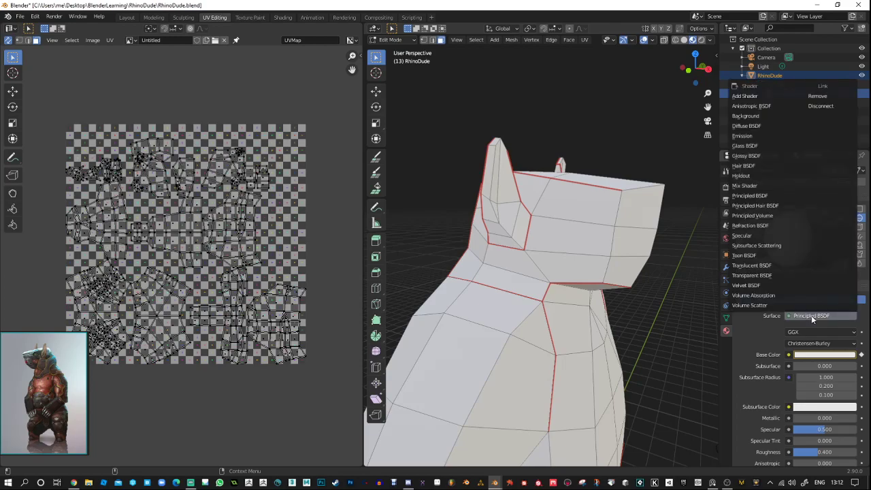
click(811, 316)
click(800, 299)
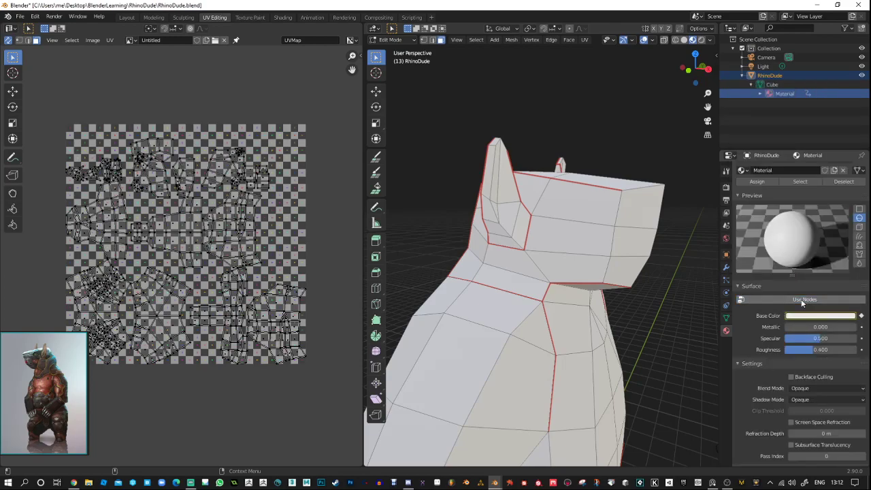
click(801, 300)
click(801, 300)
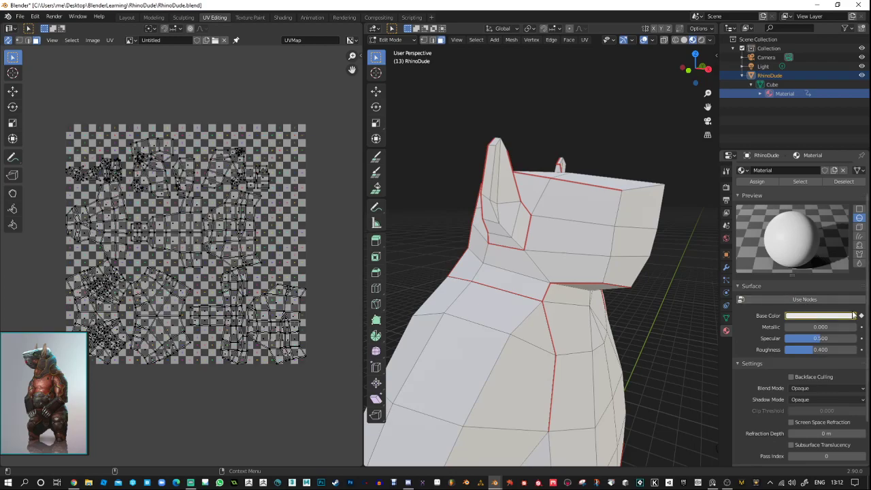
click(838, 316)
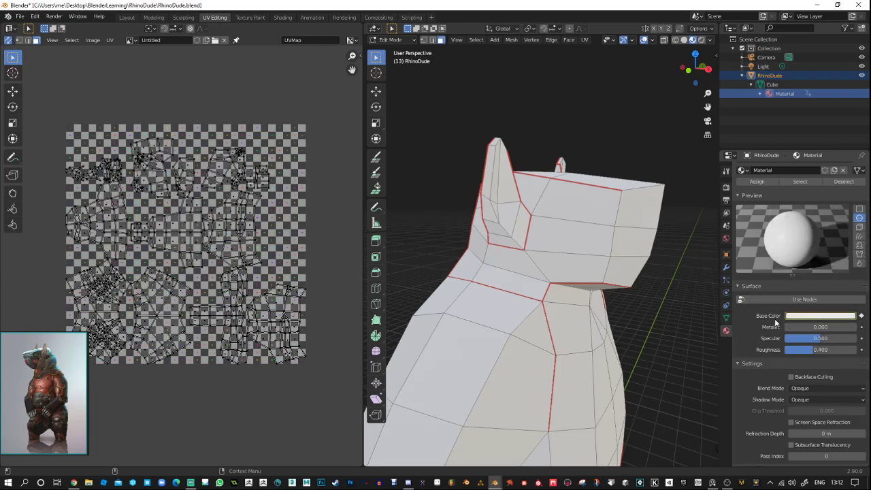
scroll(782, 344, down, 2)
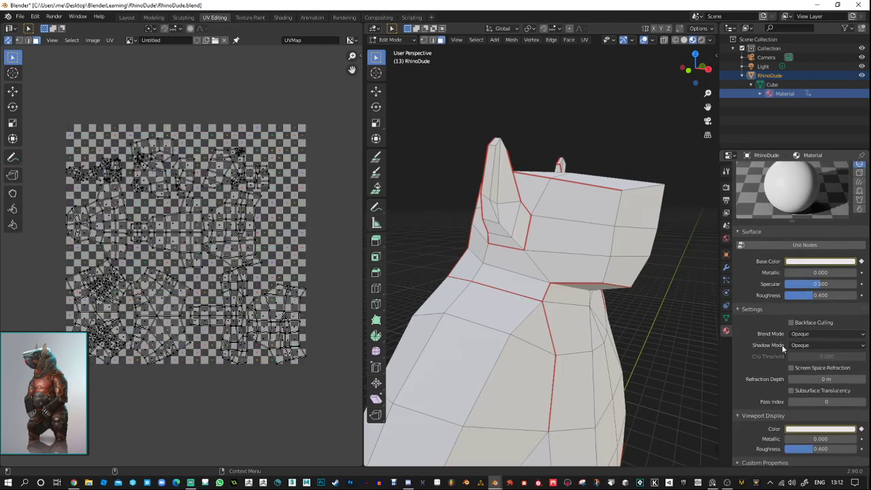
right_click(860, 262)
mouse_move(860, 262)
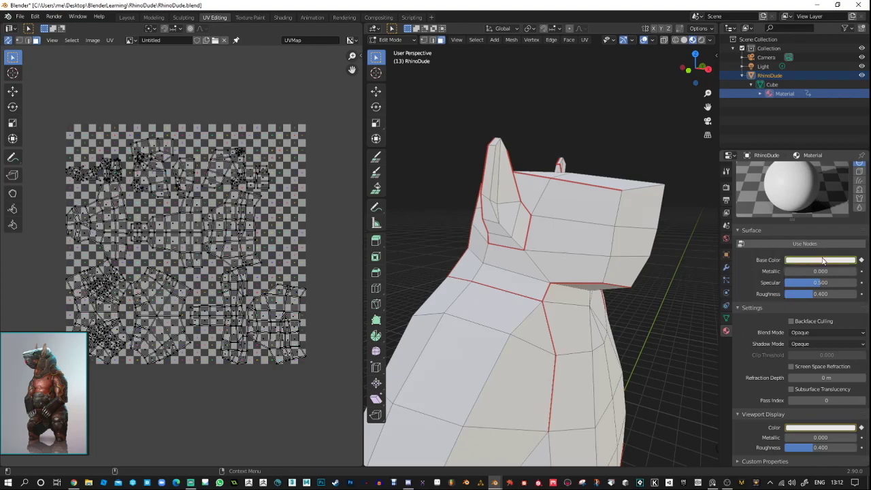
click(809, 263)
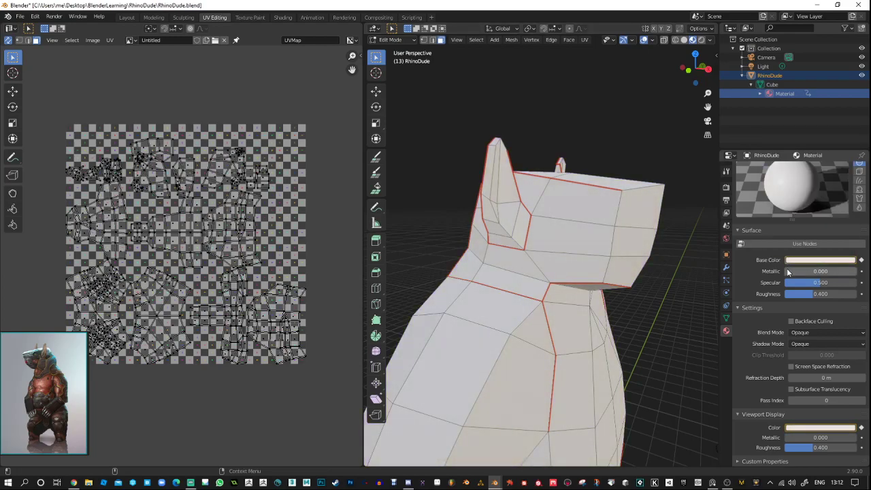
mouse_move(791, 271)
mouse_down()
mouse_move(845, 271)
mouse_move(784, 270)
mouse_up()
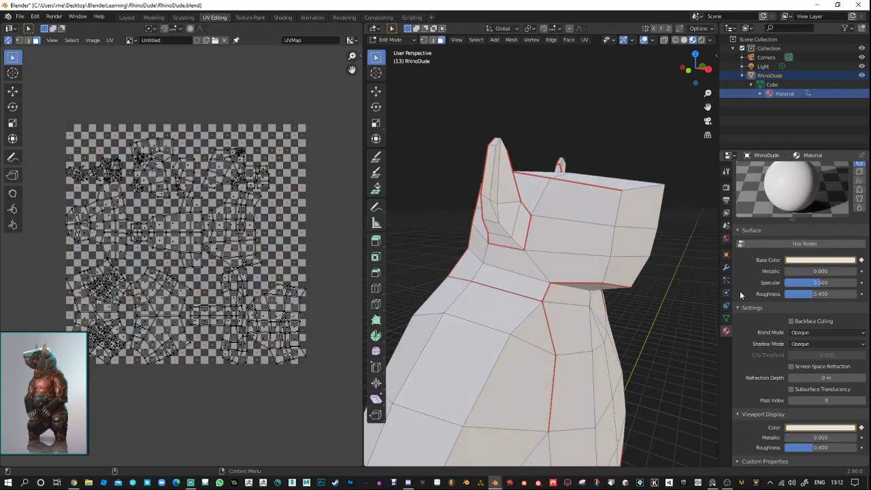
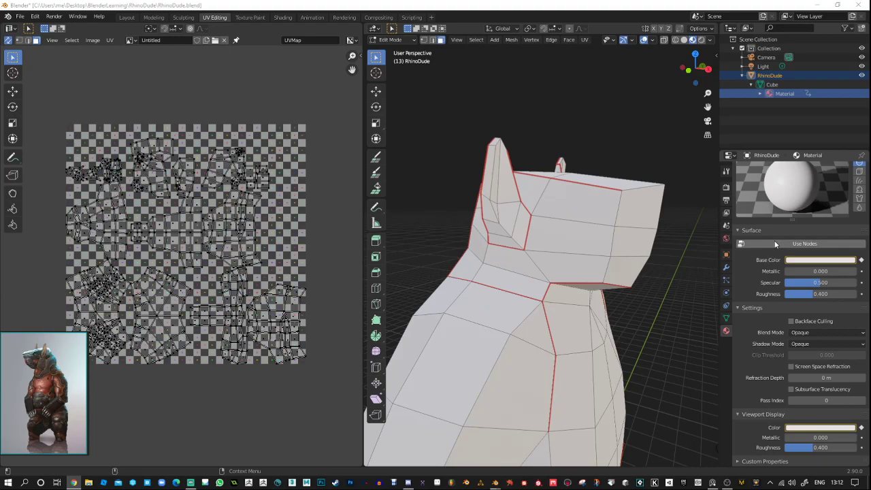
Turn on Use Nodes for the RhinoDude material and set its surface shader to Diffuse BSDF.
click(750, 229)
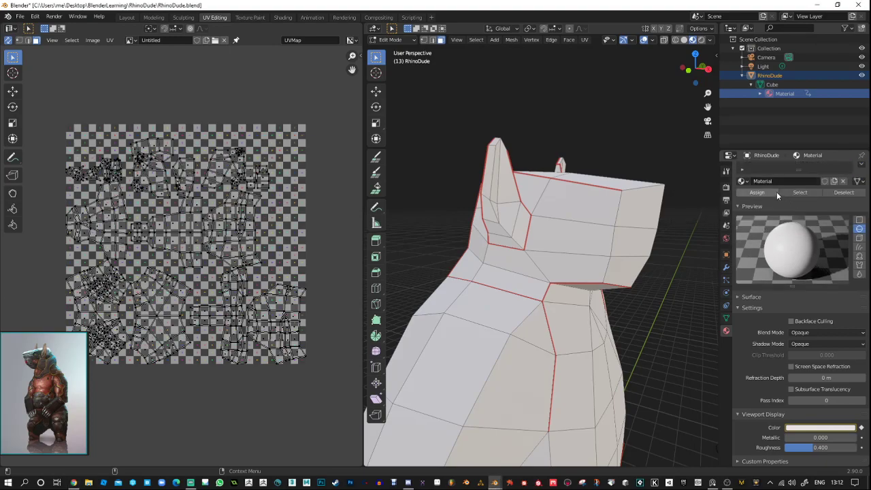
click(744, 296)
scroll(753, 323, down, 2)
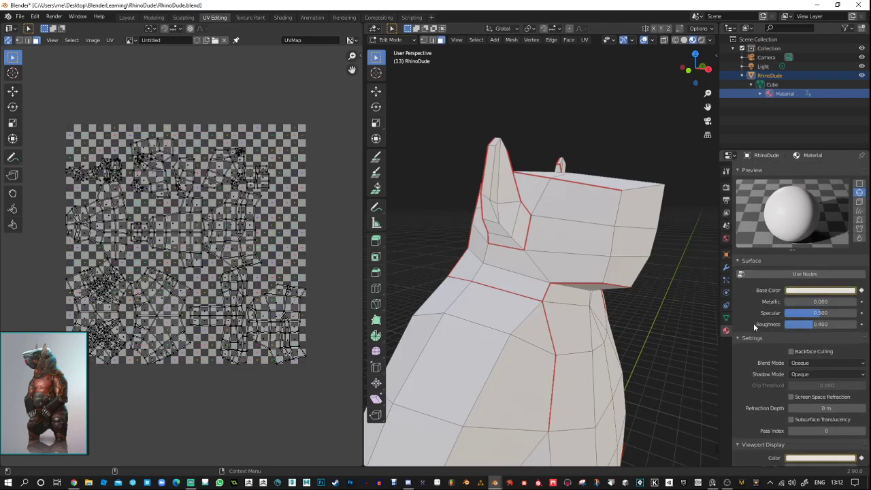
click(817, 274)
click(823, 291)
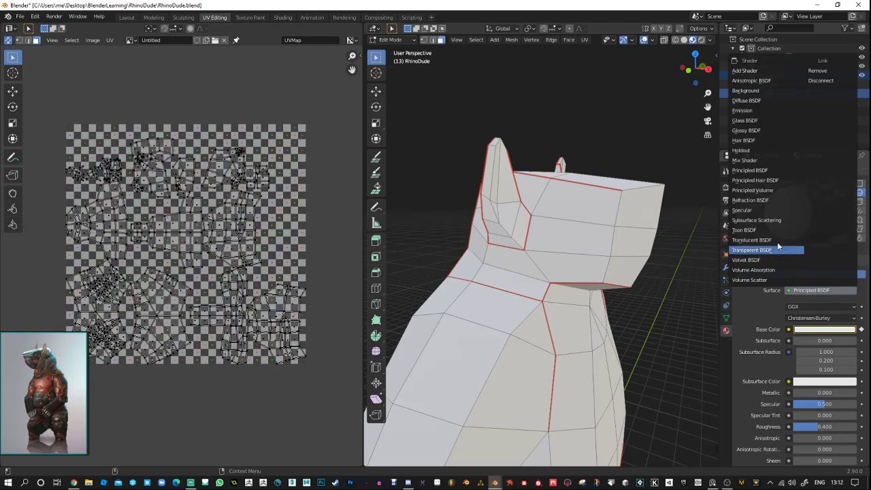
click(760, 100)
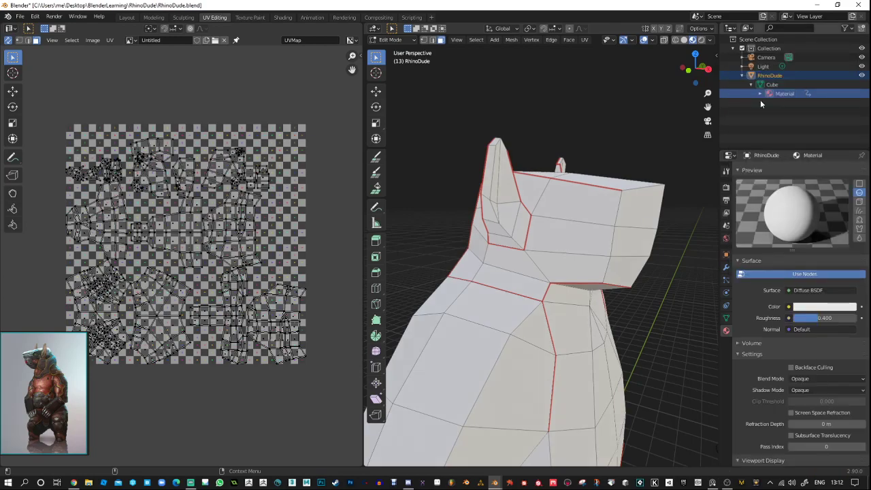
Split the material properties area horizontally and lower the dividing line so the original material settings keep most of the height.
right_click(861, 308)
mouse_move(859, 308)
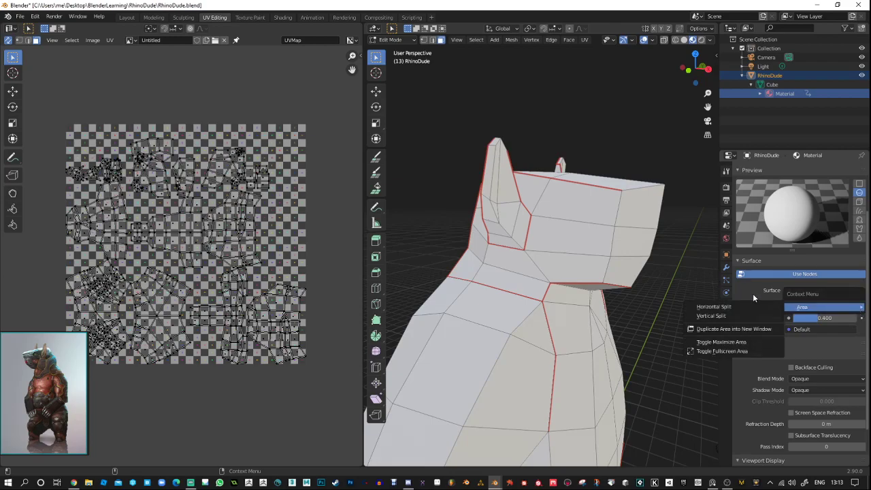
click(771, 306)
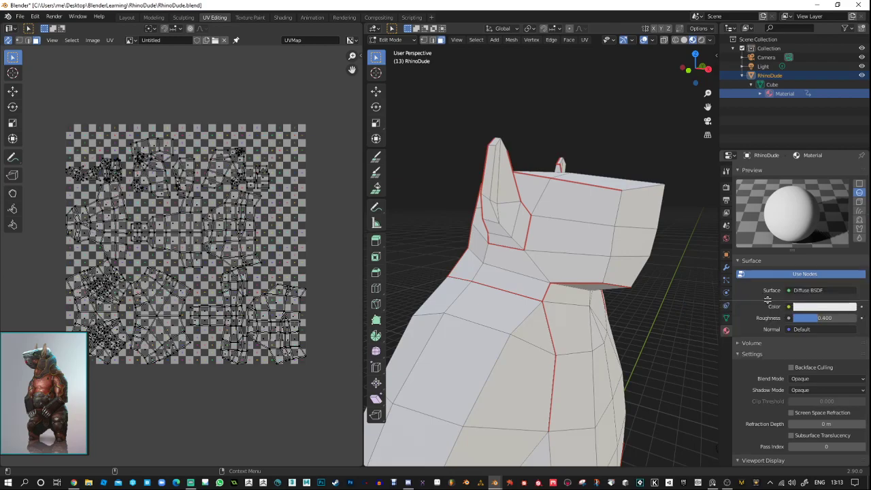
click(767, 298)
drag(773, 297, 775, 400)
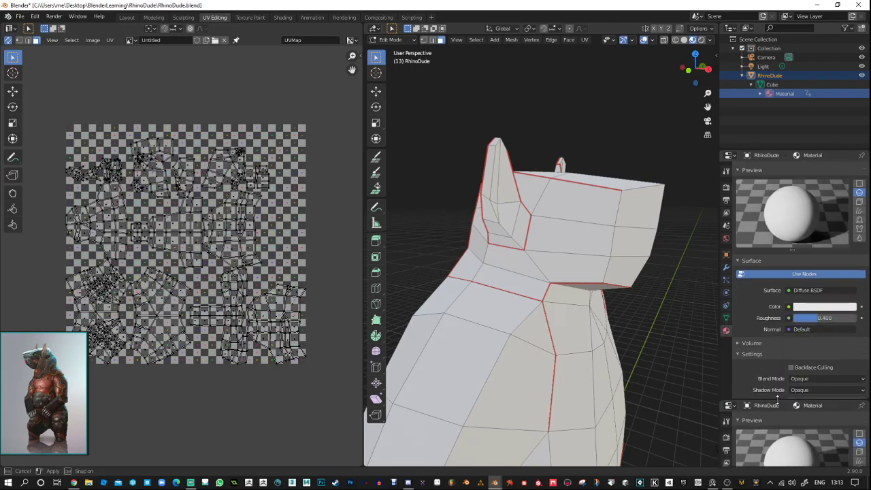
scroll(773, 342, down, 1)
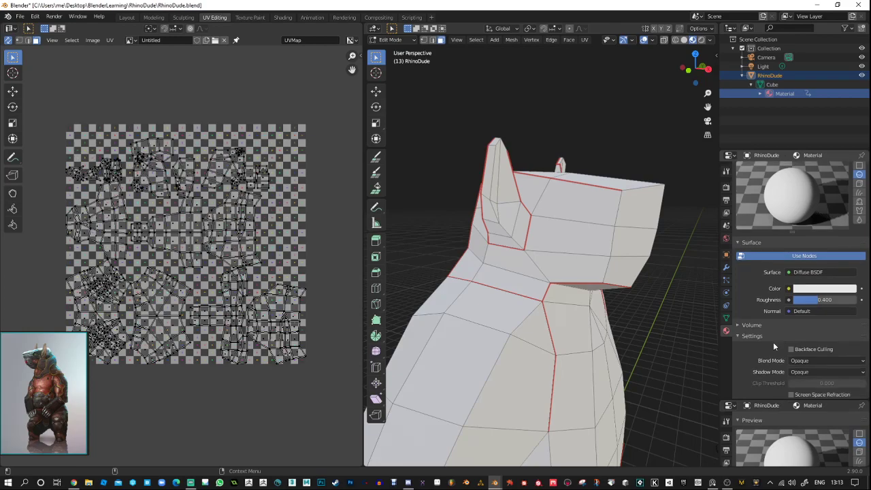
Feed the Diffuse BSDF colour from an Image Texture and assign the existing Untitled grid image to it.
click(789, 288)
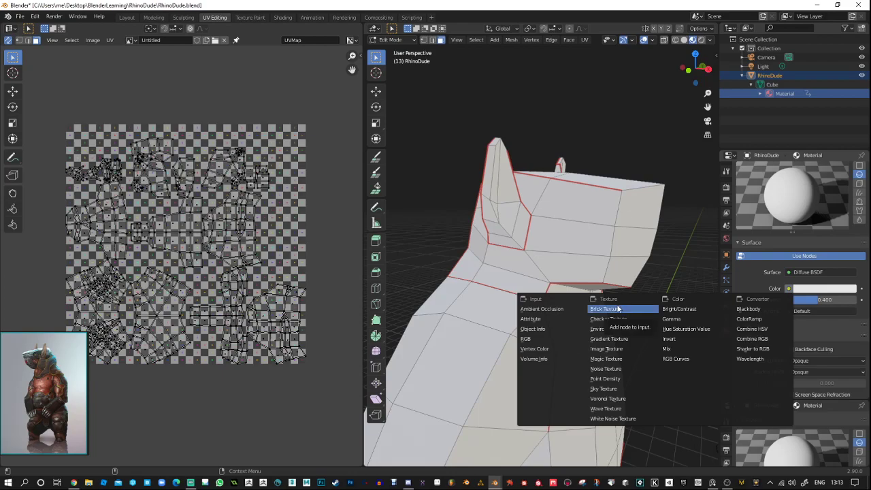
click(619, 349)
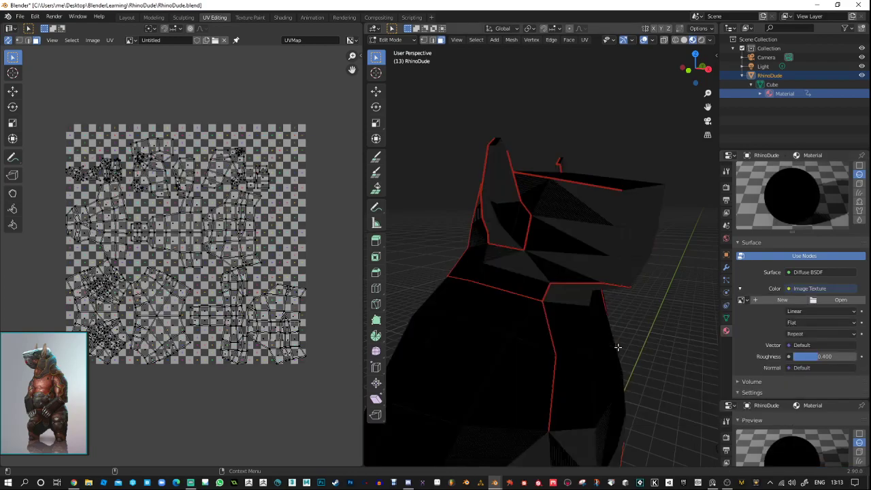
click(742, 300)
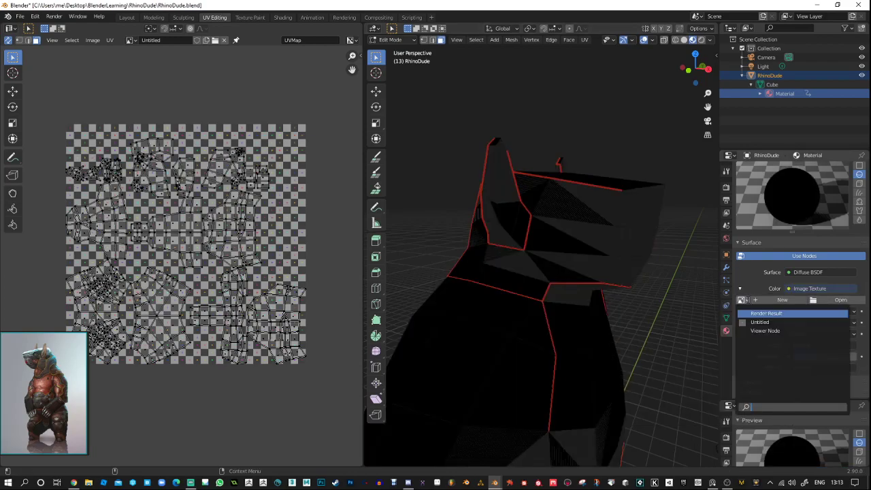
click(757, 330)
click(747, 300)
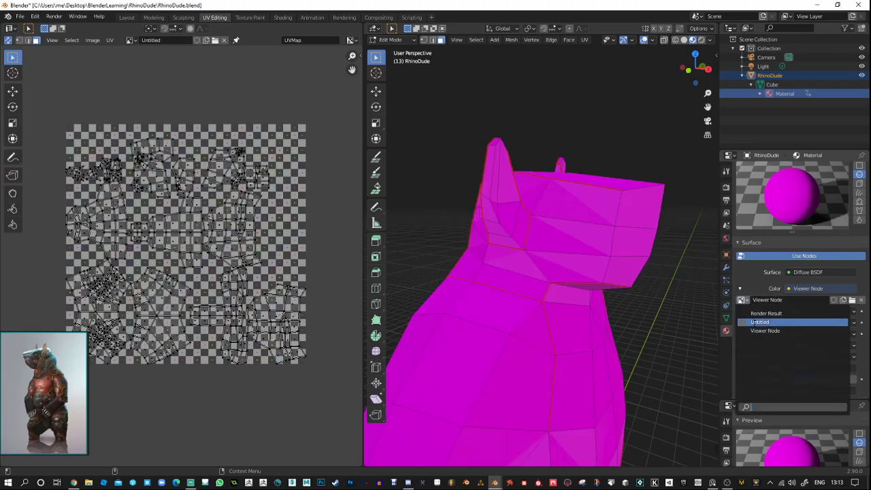
click(755, 321)
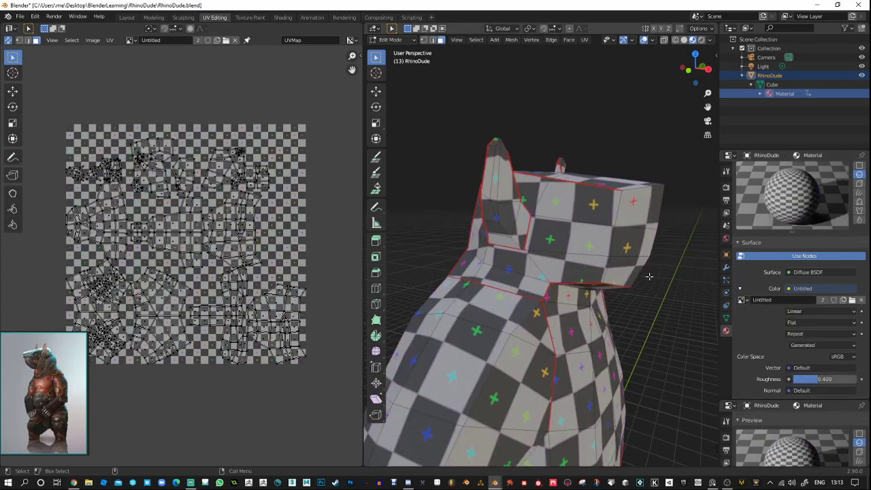
In edge select mode, select the edge path running from each foot up to the crotch and mark it as a seam.
scroll(648, 277, down, 4)
middle_drag(640, 286, 530, 223)
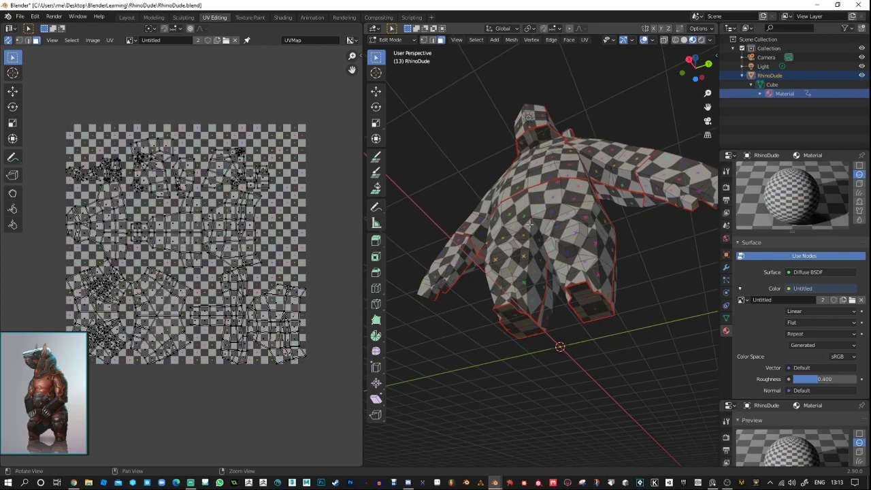
middle_drag(542, 300, 523, 281)
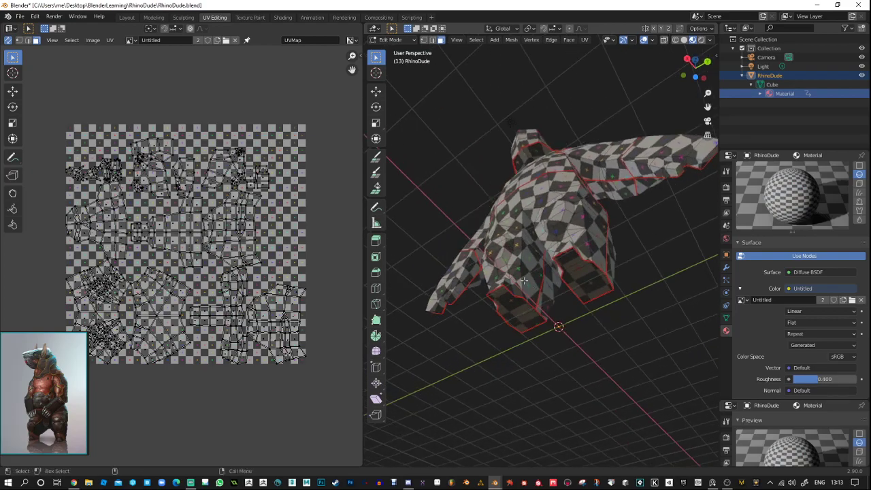
right_click(519, 278)
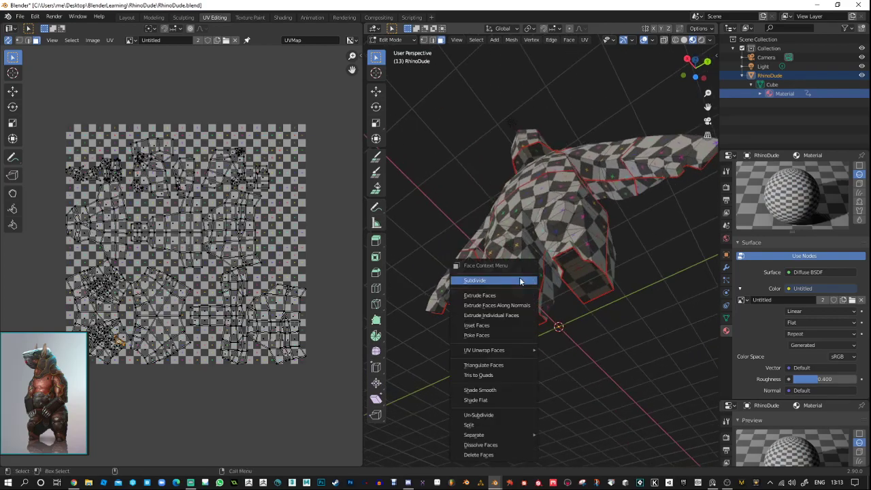
click(434, 41)
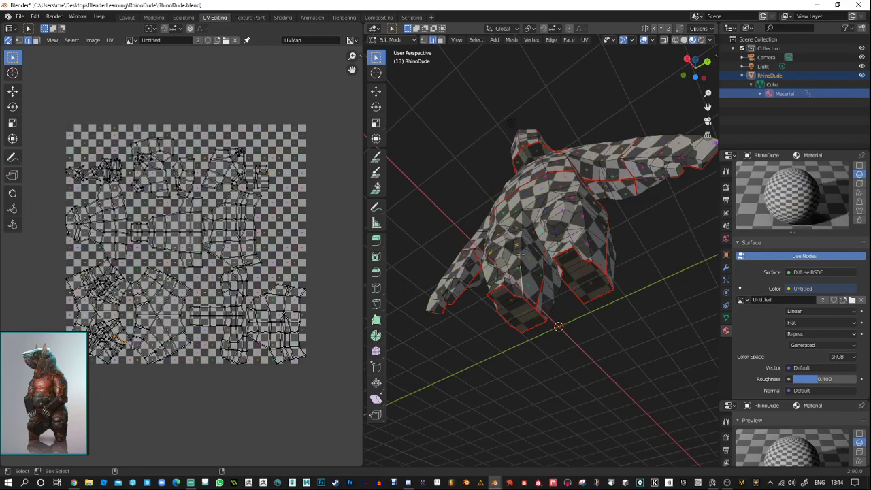
middle_drag(527, 238, 527, 248)
scroll(517, 228, up, 3)
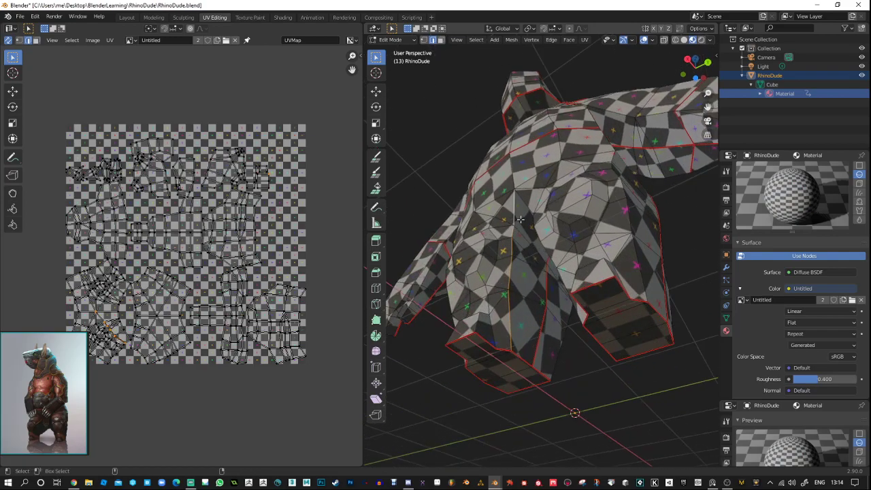
middle_drag(519, 219, 486, 194)
click(475, 40)
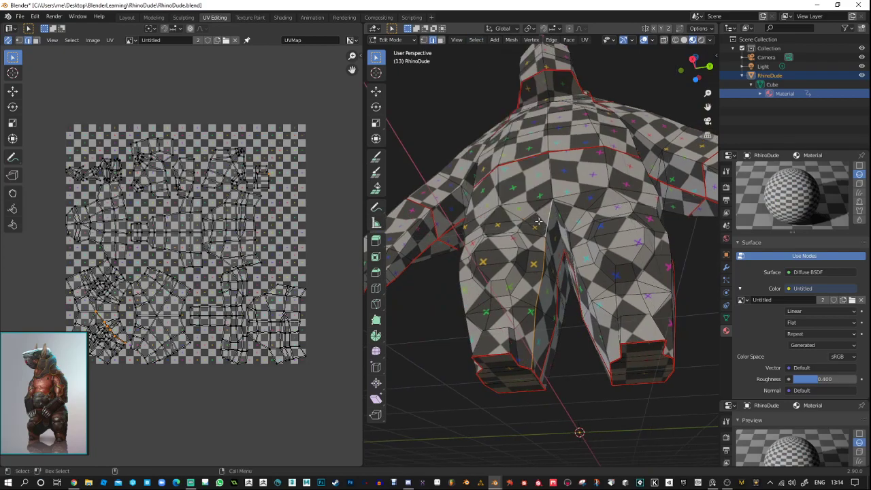
middle_drag(537, 197, 587, 231)
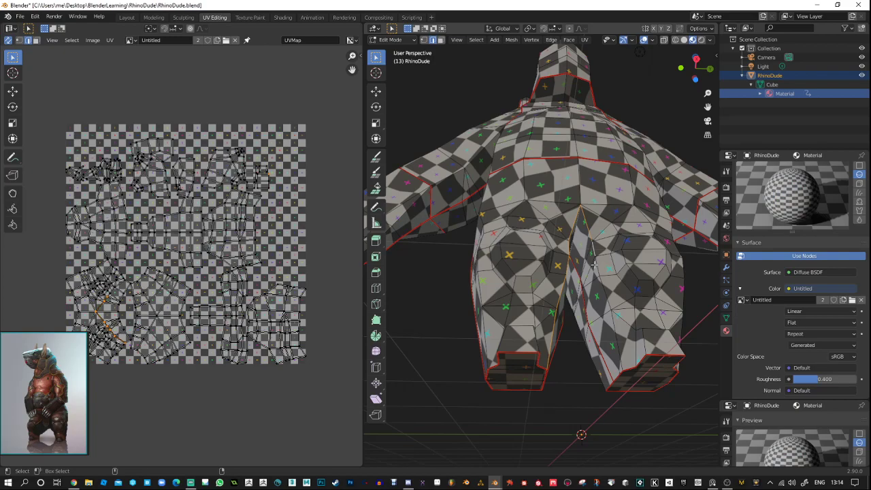
right_click(614, 330)
click(616, 332)
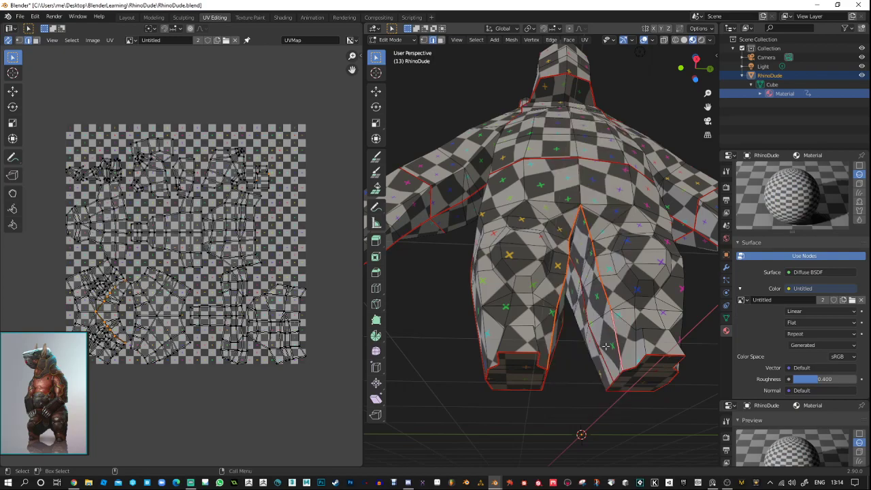
Select the old seam edges running along the inside of both legs and clear them as seams.
middle_drag(598, 348, 564, 245)
scroll(594, 277, up, 3)
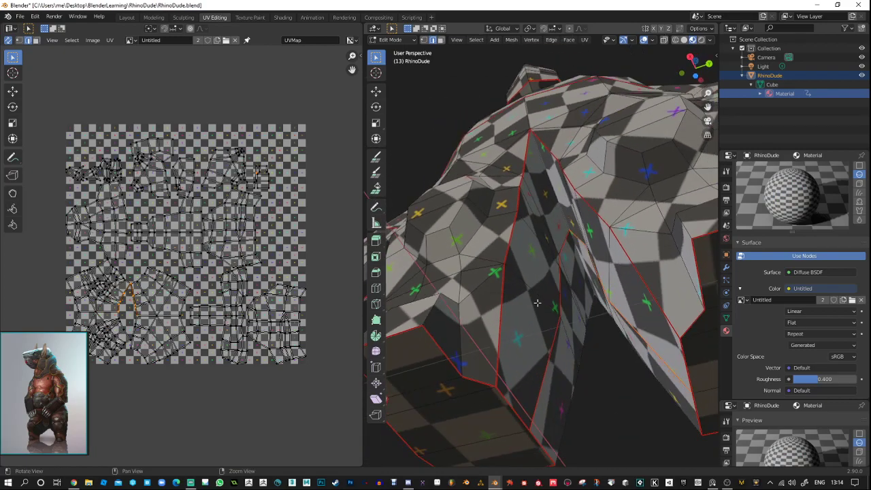
right_click(553, 345)
click(548, 355)
middle_drag(548, 354, 431, 300)
scroll(555, 338, up, 2)
scroll(556, 338, down, 5)
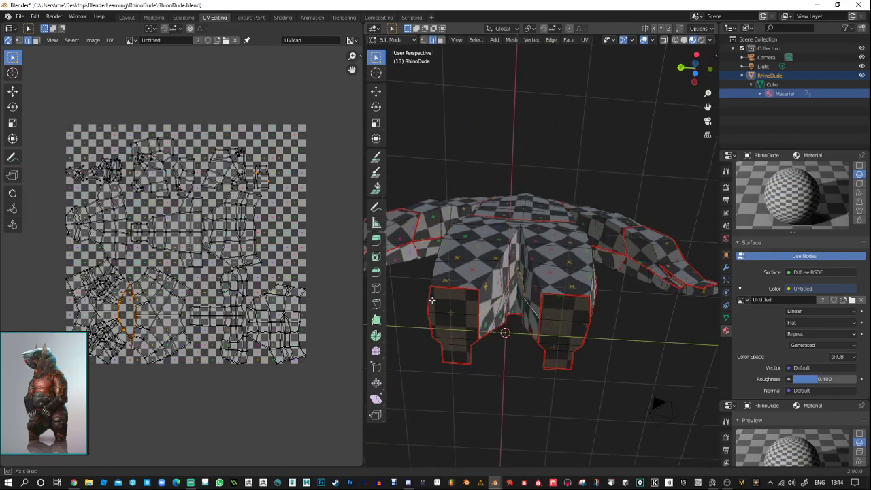
alt+drag(431, 300, 412, 306)
alt+right_drag(510, 332, 541, 289)
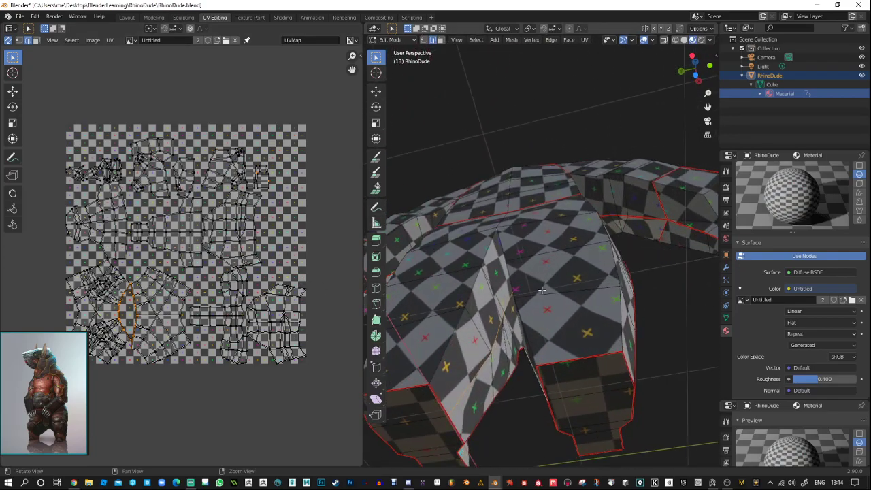
middle_drag(542, 291, 485, 315)
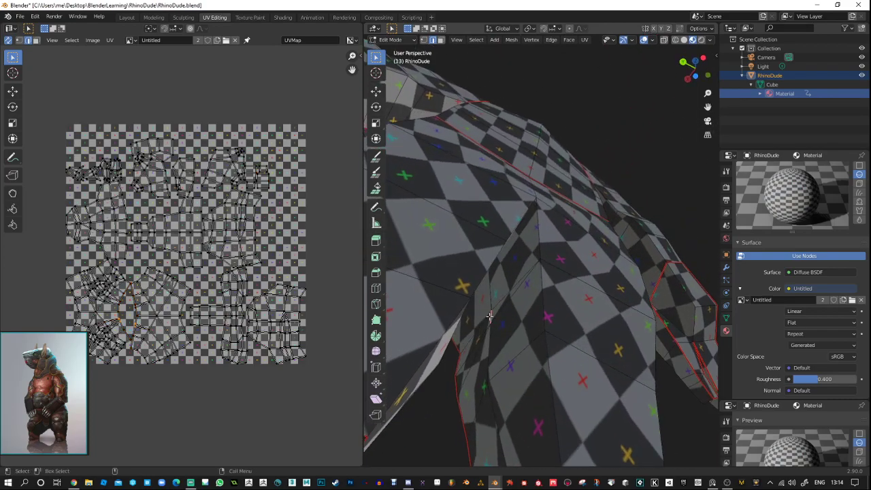
right_click(489, 317)
click(475, 331)
Examine the seams and checker pattern around the legs on the model and in the UV layout.
scroll(558, 399, down, 5)
middle_drag(558, 398, 558, 367)
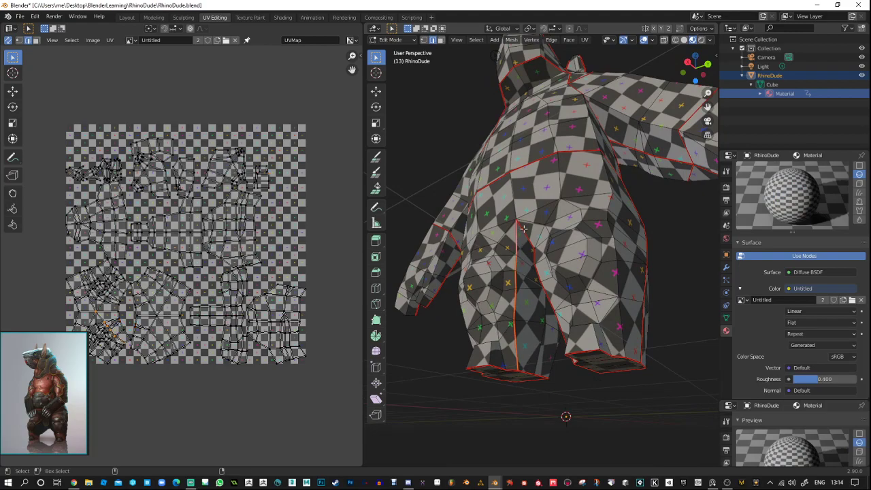
middle_drag(553, 272, 470, 339)
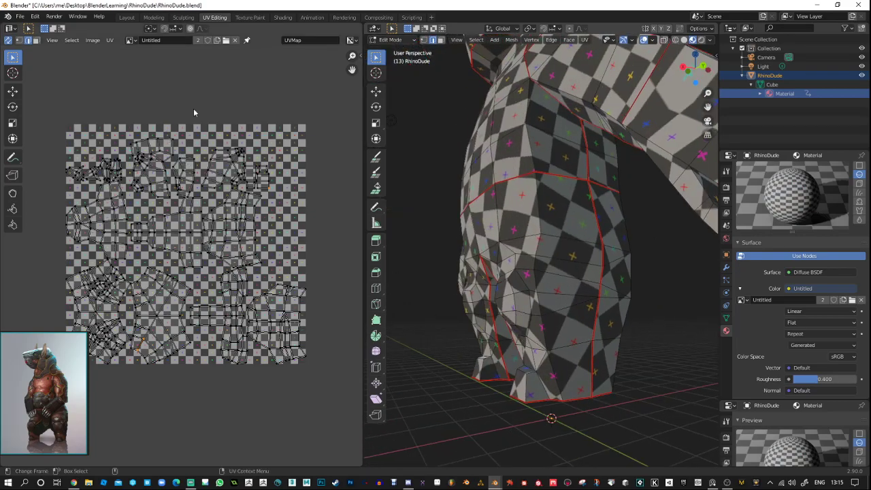
scroll(205, 96, down, 1)
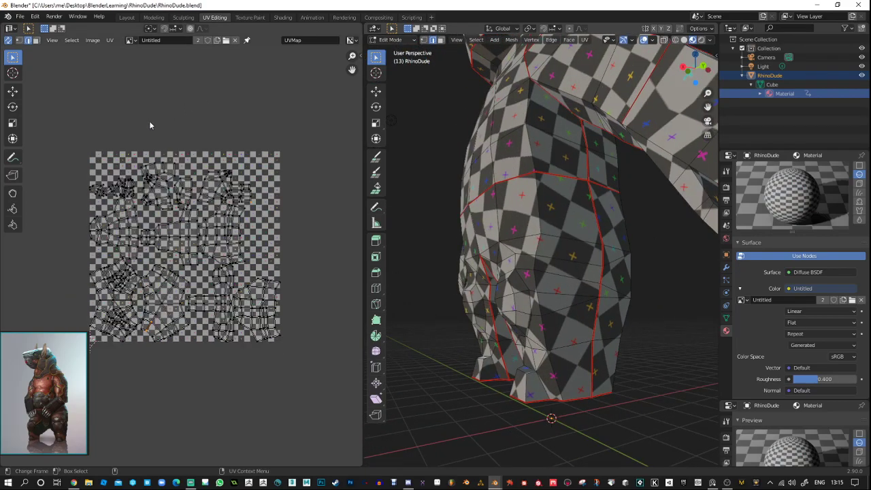
Select the whole RhinoDude UV layout and unwrap it again with the updated leg seams.
drag(64, 117, 330, 361)
scroll(284, 305, down, 2)
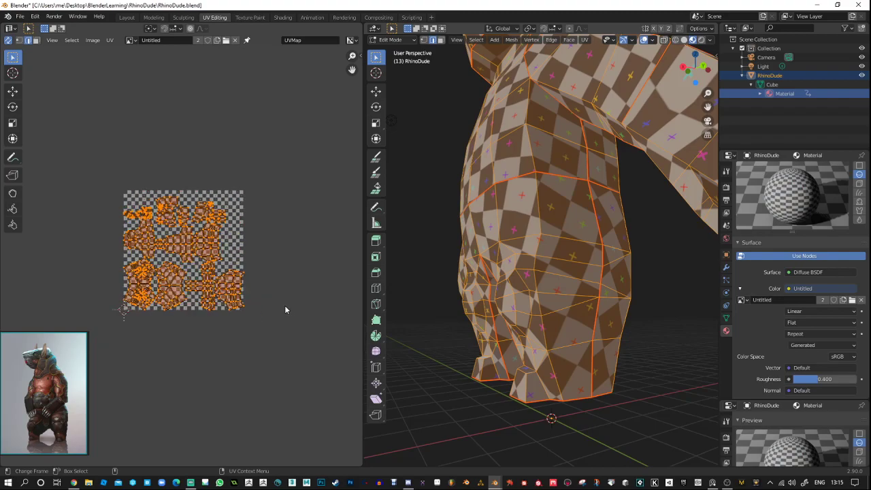
click(151, 139)
right_click(151, 143)
click(175, 145)
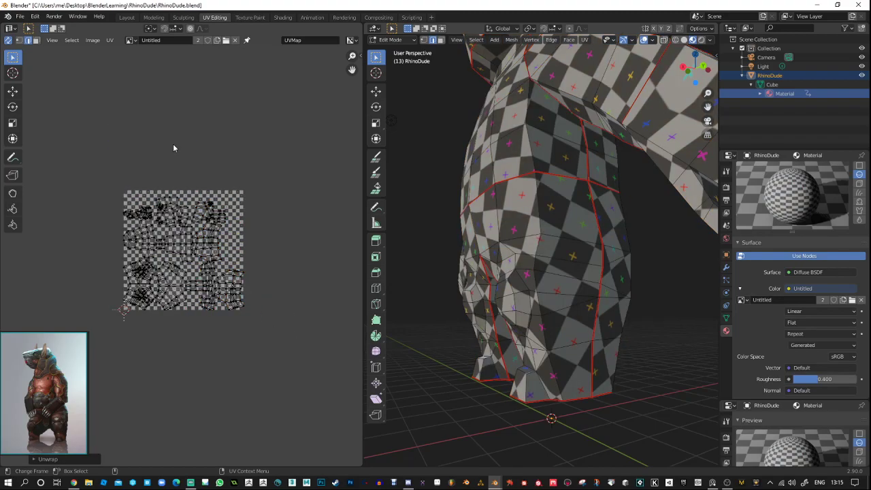
key(a)
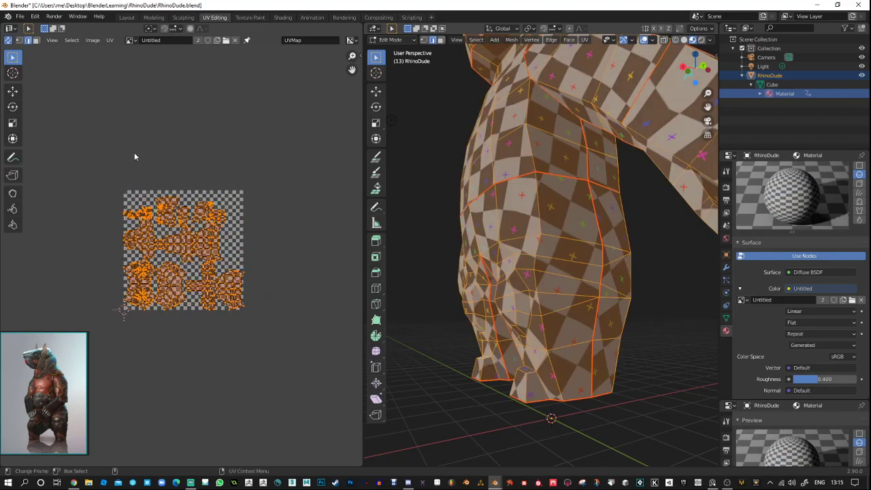
right_click(134, 153)
click(122, 153)
key(alt+a)
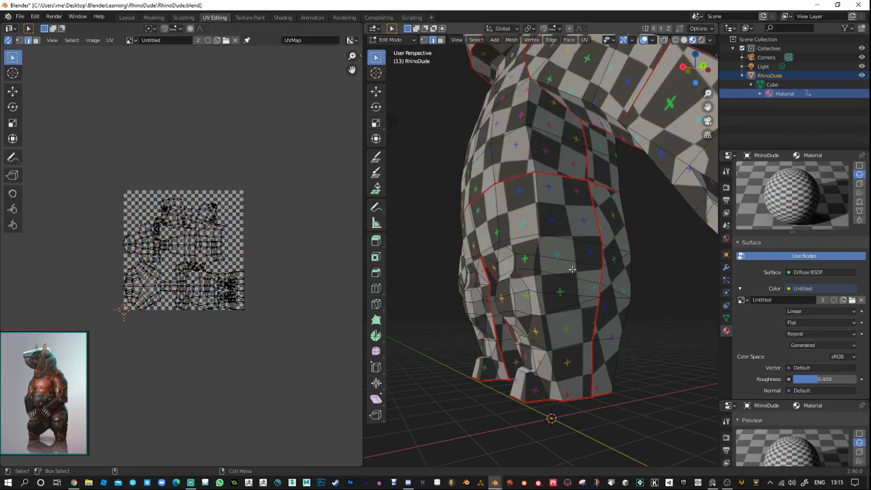
Select the centre edges on the back of the hips, from the crotch up to the waist seam, and mark them as a seam.
middle_drag(591, 333, 523, 299)
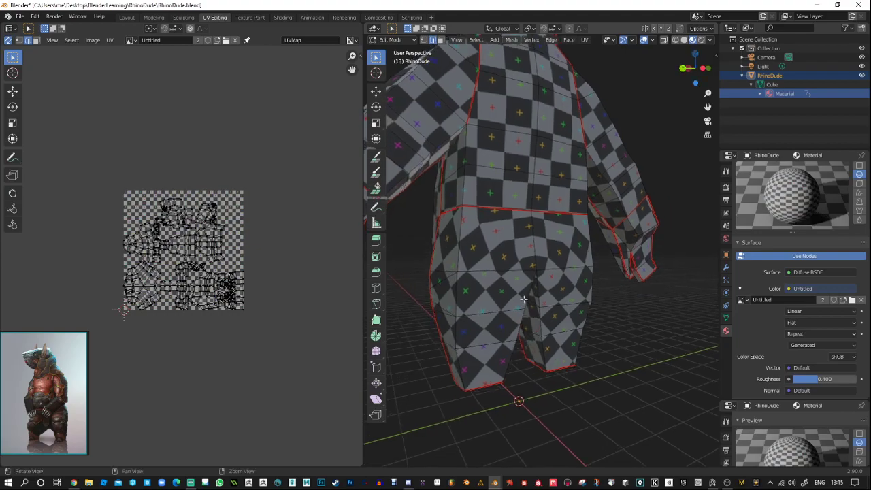
scroll(184, 253, up, 2)
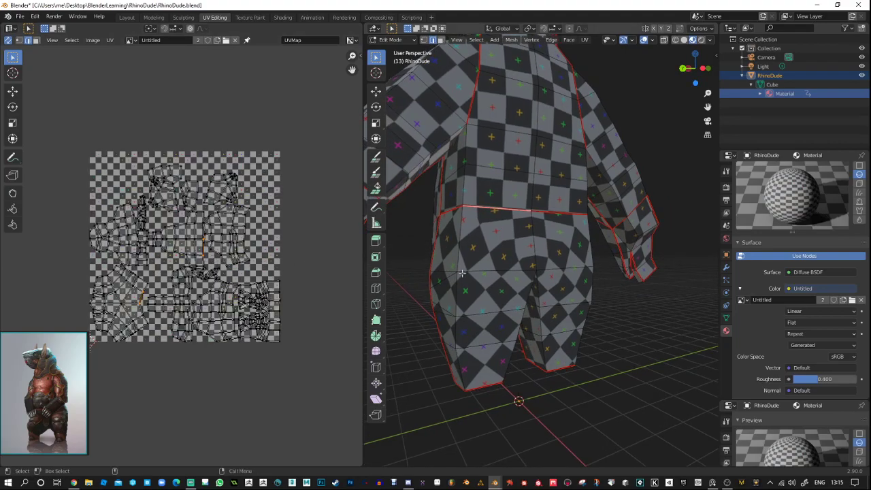
middle_drag(484, 270, 476, 159)
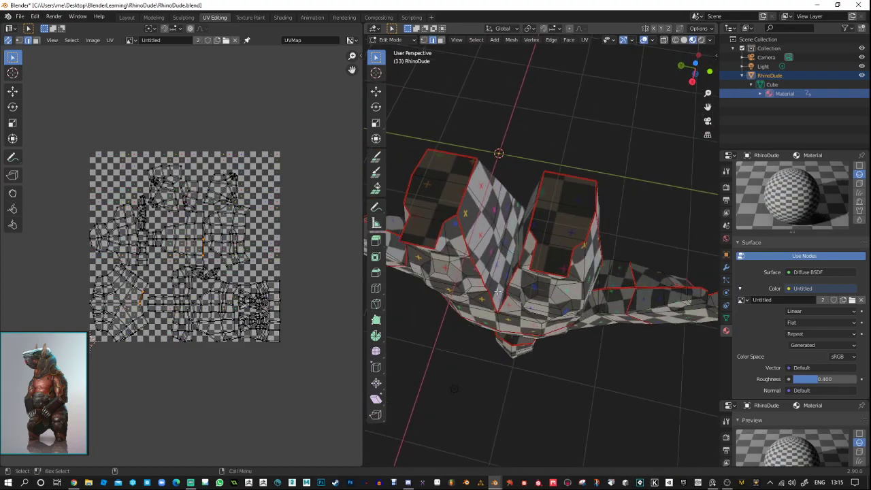
middle_drag(500, 297, 521, 236)
key(ctrl+z)
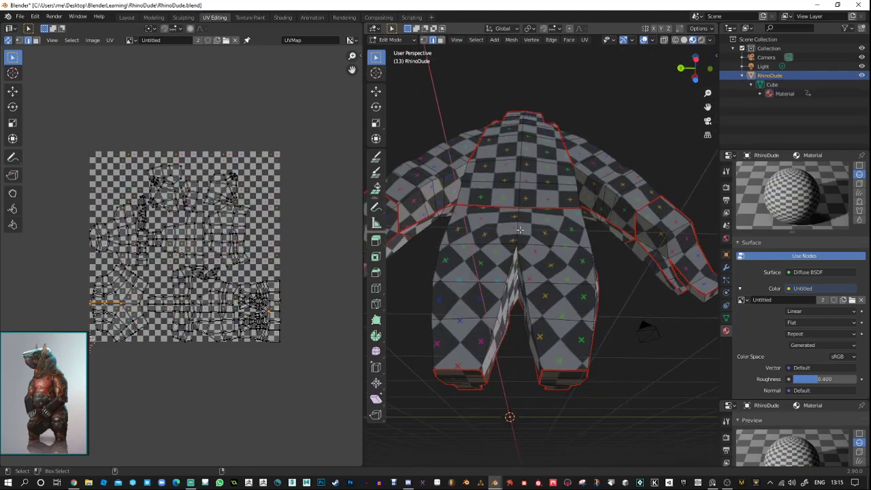
middle_drag(520, 226, 519, 232)
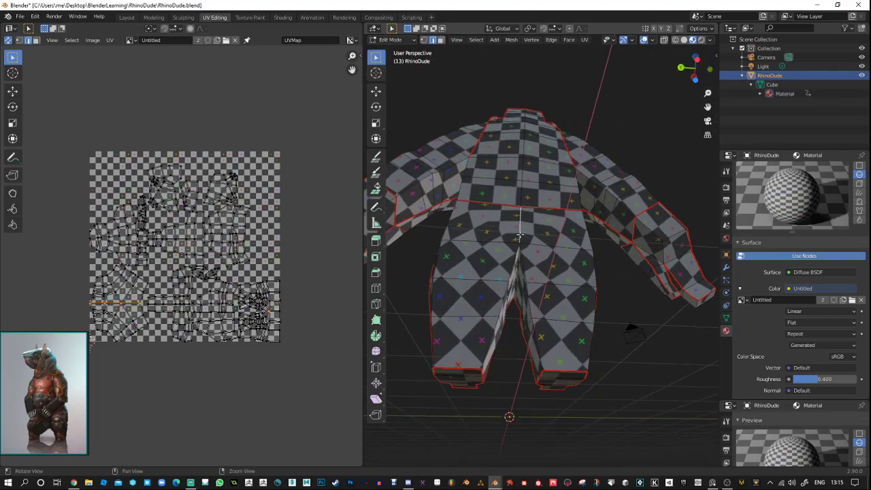
right_click(518, 235)
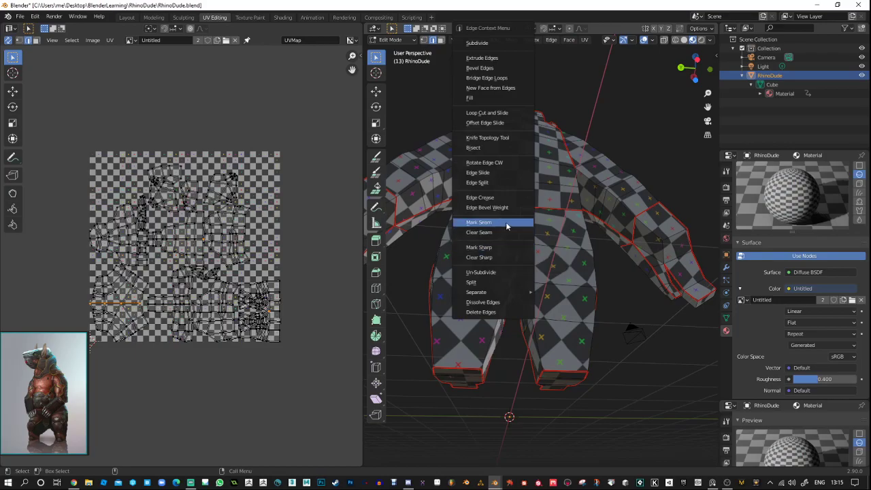
click(484, 223)
Select the entire mesh and unwrap it again with the new rear centre seam.
mouse_move(608, 326)
middle_down()
mouse_move(600, 212)
mouse_move(607, 314)
middle_up()
key(a)
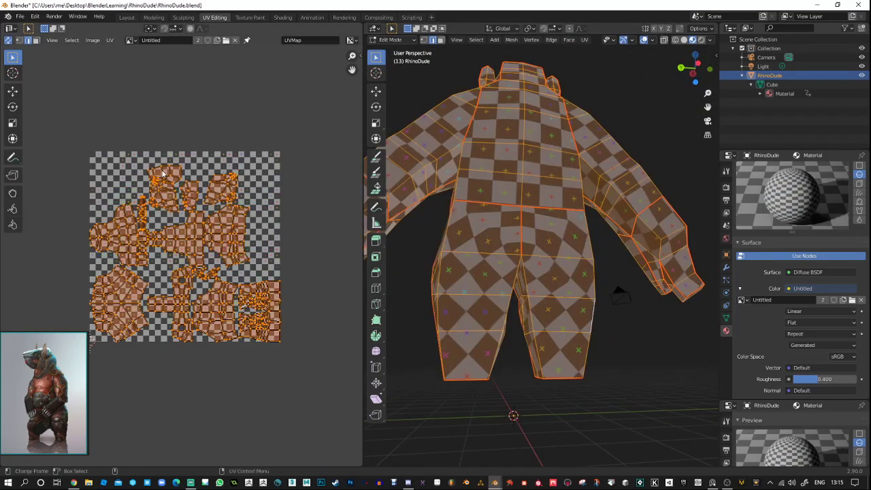
right_click(181, 173)
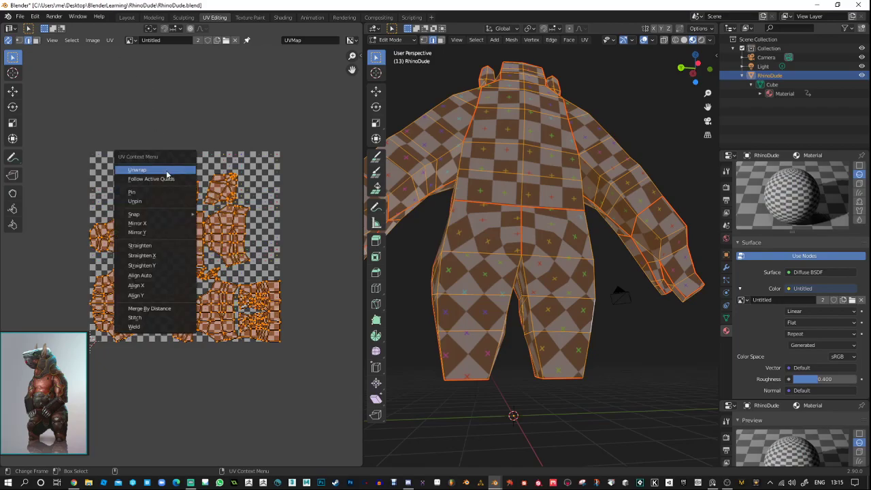
click(167, 170)
middle_drag(613, 272, 700, 265)
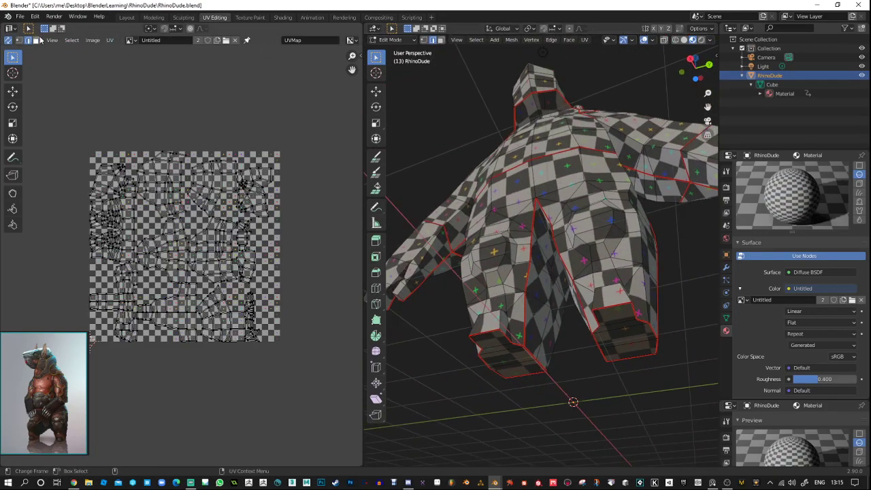
Unlink the background image from the UV editor so only the UV islands are displayed.
click(131, 41)
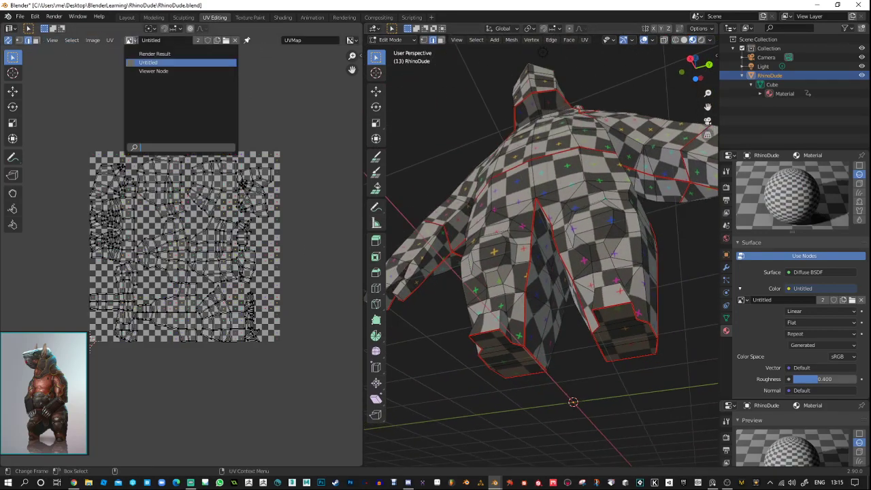
click(145, 53)
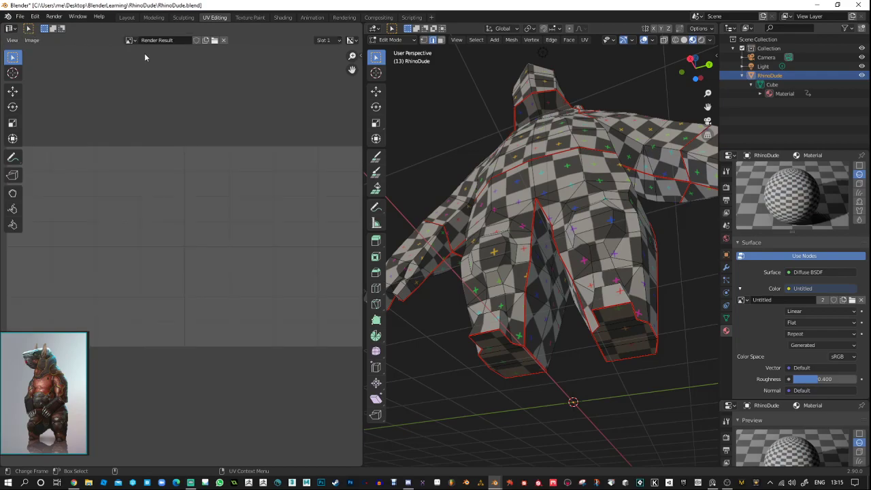
click(129, 40)
click(143, 71)
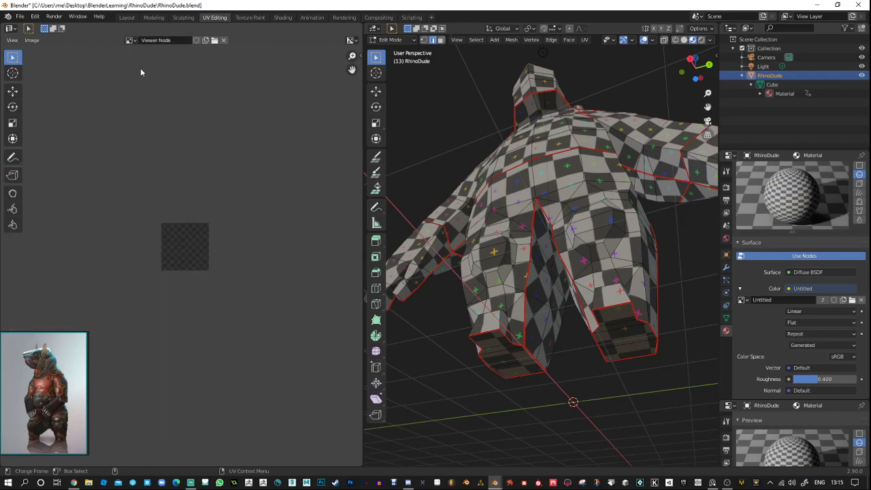
click(130, 40)
click(140, 55)
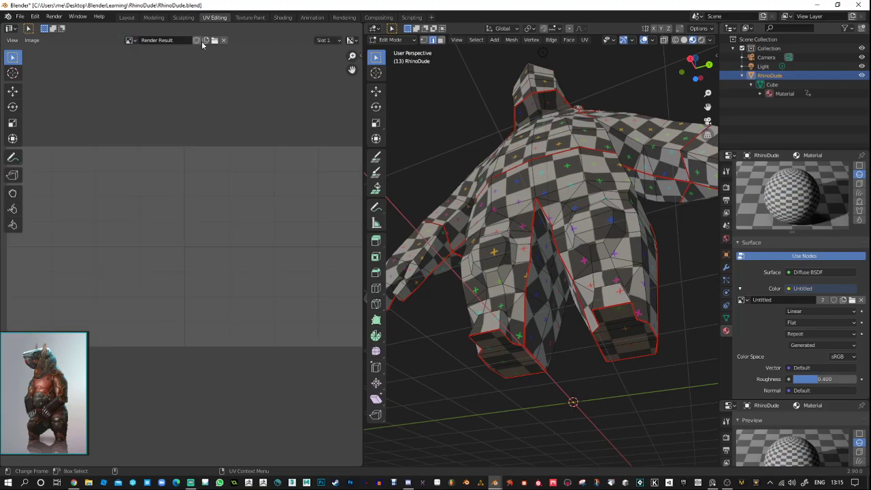
click(225, 39)
Switch UV selection to faces, select the lighter face on the edge of the leg island and examine where it sits on the model.
scroll(197, 167, up, 6)
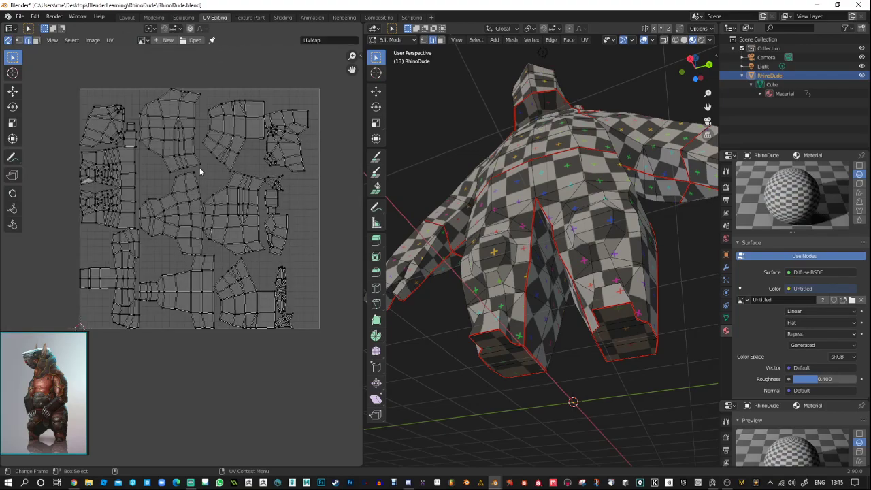
scroll(197, 77, up, 2)
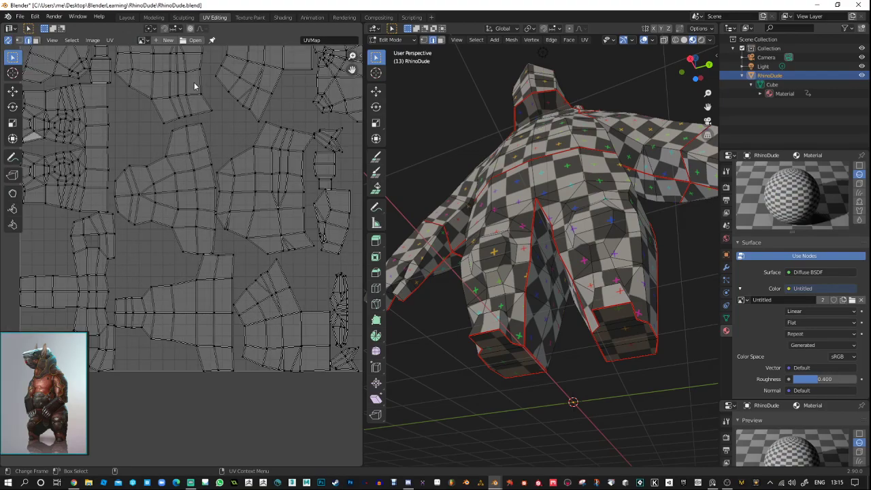
middle_drag(88, 127, 160, 142)
scroll(70, 143, up, 3)
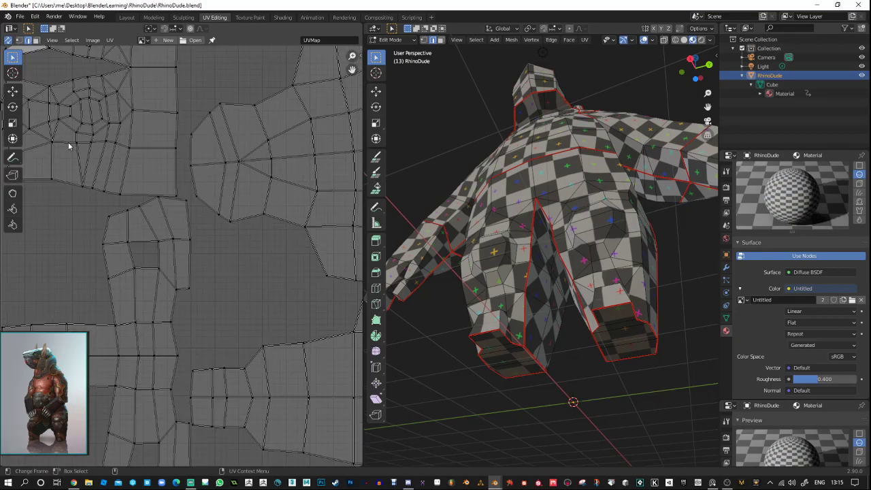
scroll(71, 142, down, 1)
middle_drag(72, 143, 111, 172)
click(100, 119)
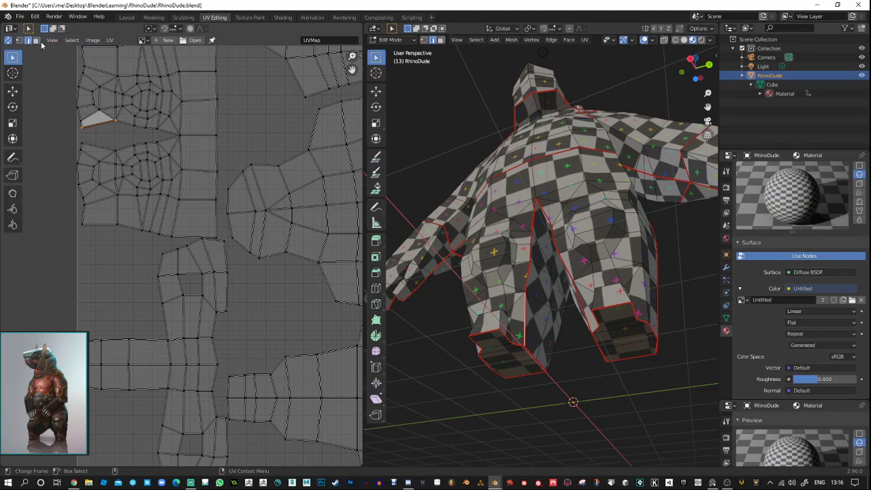
key(3)
click(93, 125)
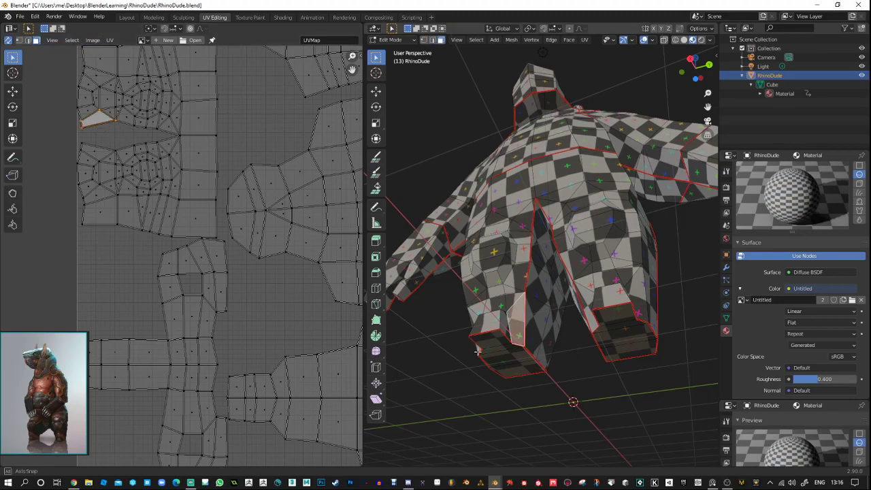
middle_drag(476, 442, 542, 401)
click(487, 395)
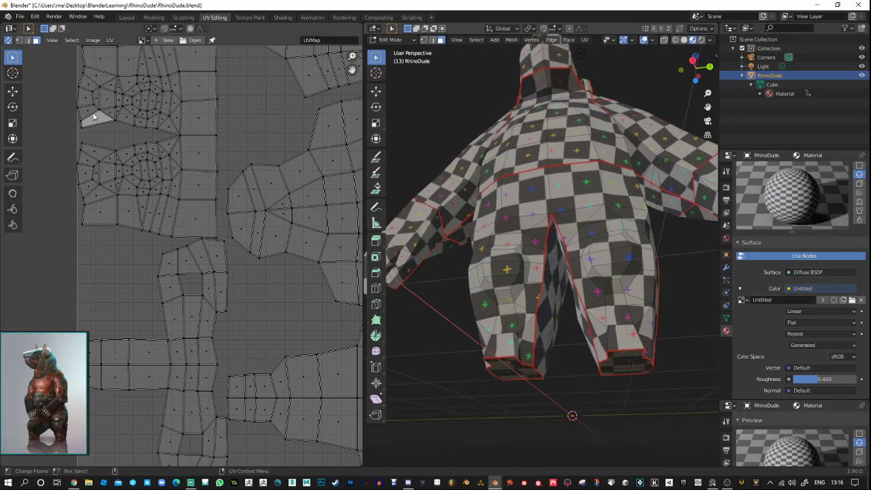
Try moving the lighter leg face and a nearby face of the same UV island with the Move tool.
scroll(133, 151, down, 3)
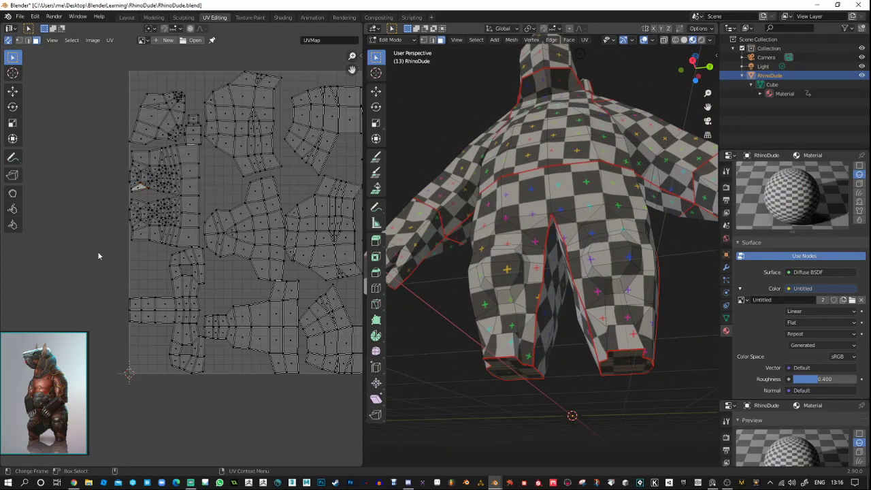
scroll(135, 190, up, 3)
click(98, 118)
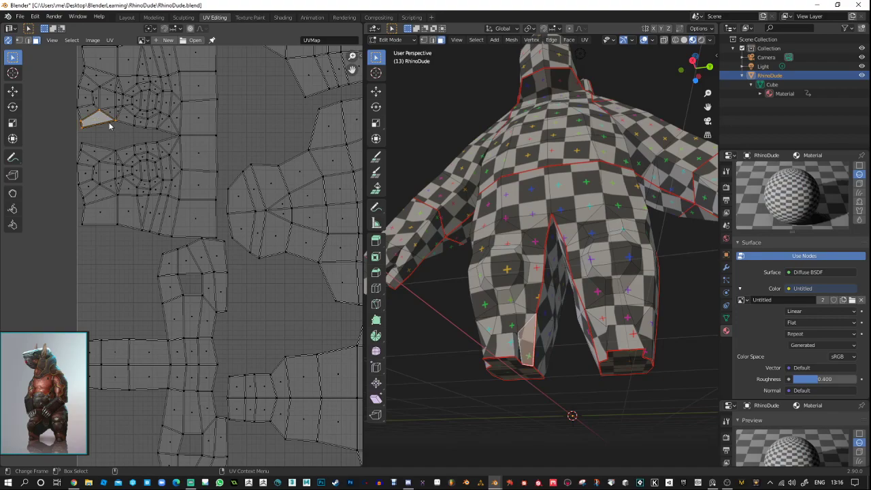
key(alt+a)
click(101, 124)
key(shift+space)
key(g)
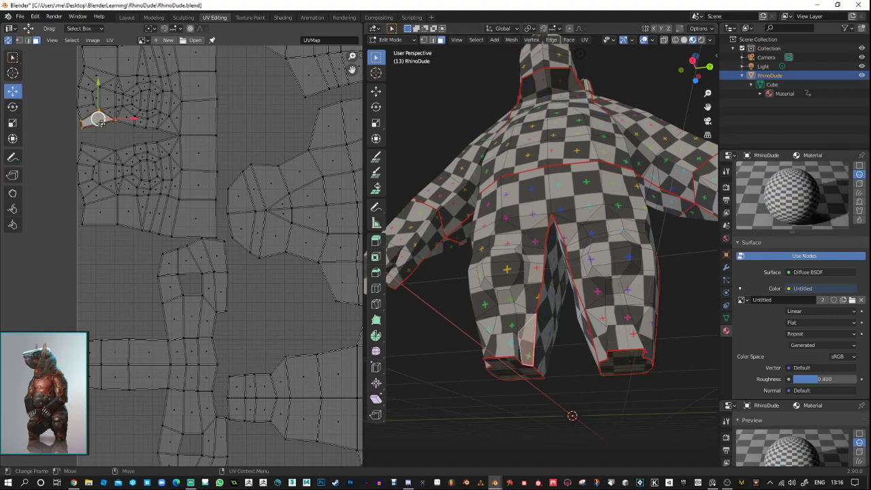
drag(98, 121, 98, 131)
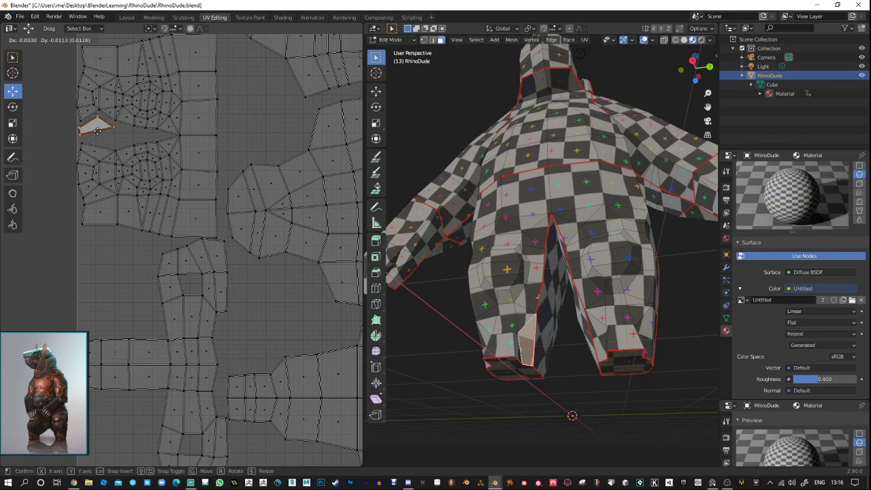
right_click(97, 131)
click(111, 107)
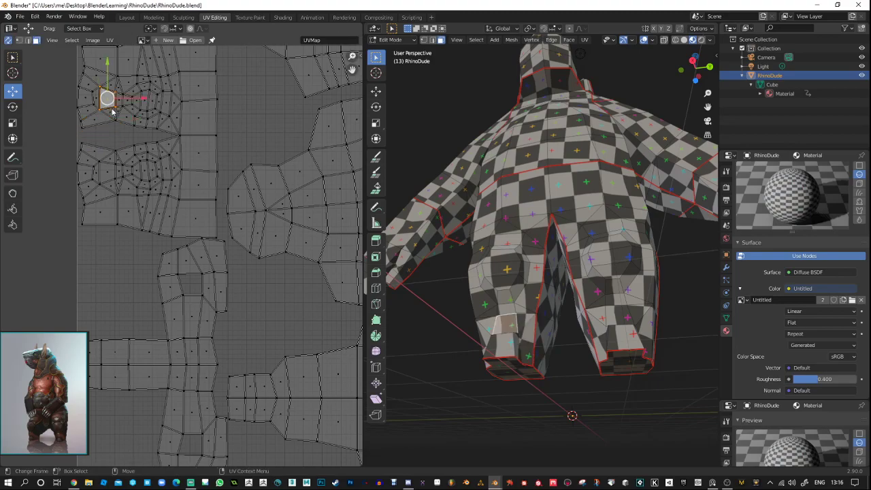
mouse_move(108, 99)
mouse_down()
mouse_move(124, 127)
mouse_move(110, 102)
mouse_up()
Select all overlapping faces in the UV layout and examine which islands they belong to.
click(72, 40)
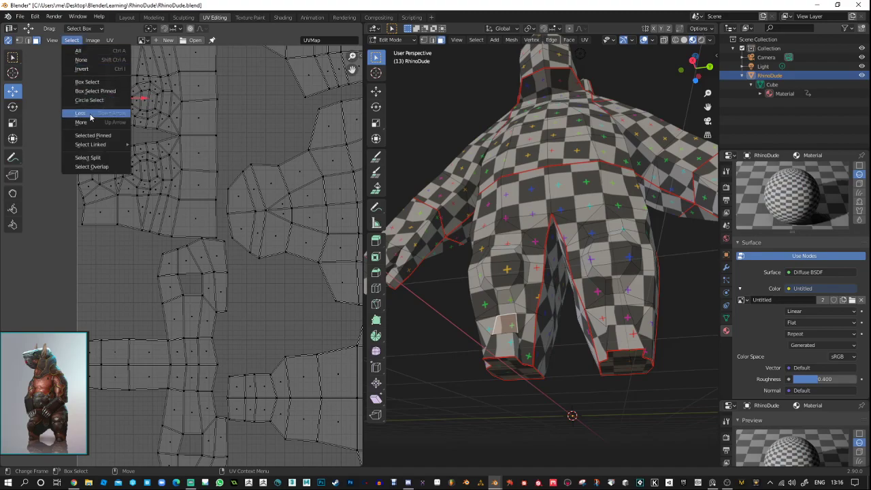
mouse_move(100, 146)
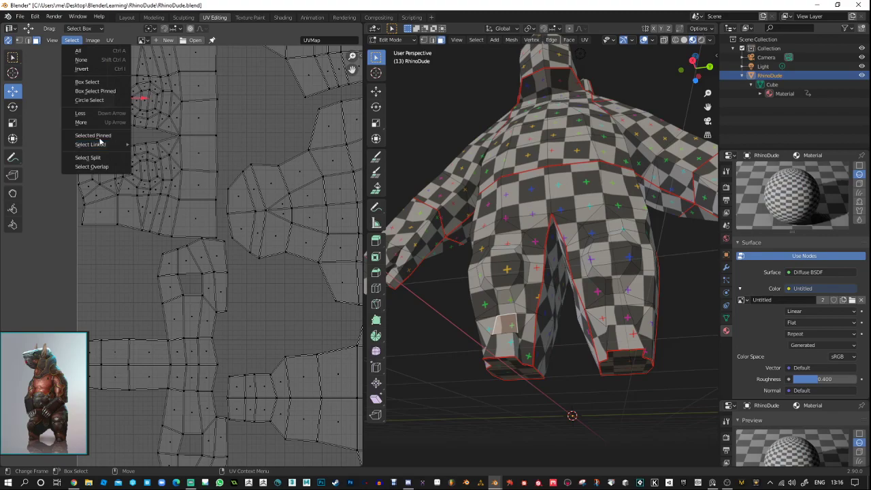
click(83, 166)
scroll(73, 176, down, 4)
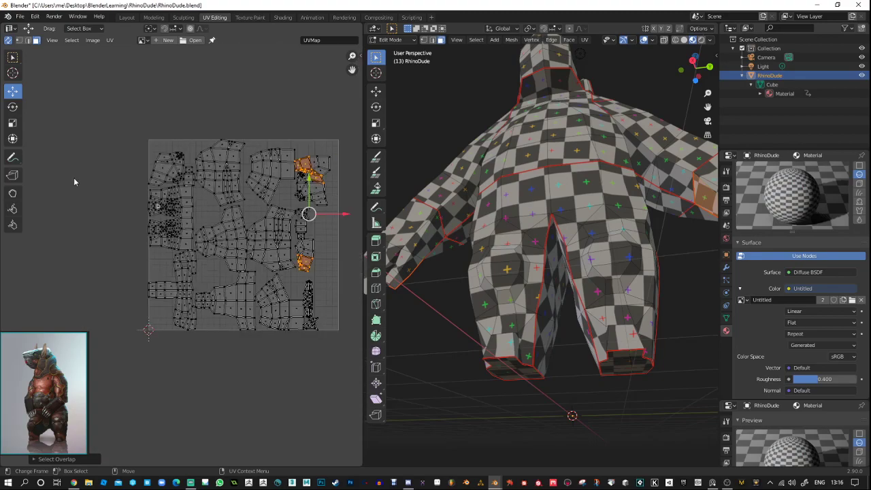
scroll(292, 180, up, 2)
middle_drag(323, 200, 193, 205)
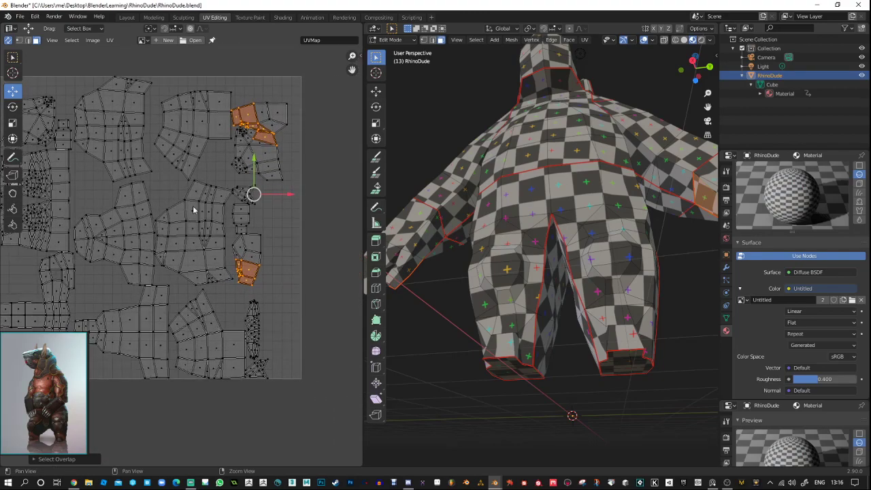
Clear the overlap selection, pick the small face in the narrow hand island, and inspect the hand's seams and checker pattern on the model.
click(299, 273)
scroll(265, 275, up, 1)
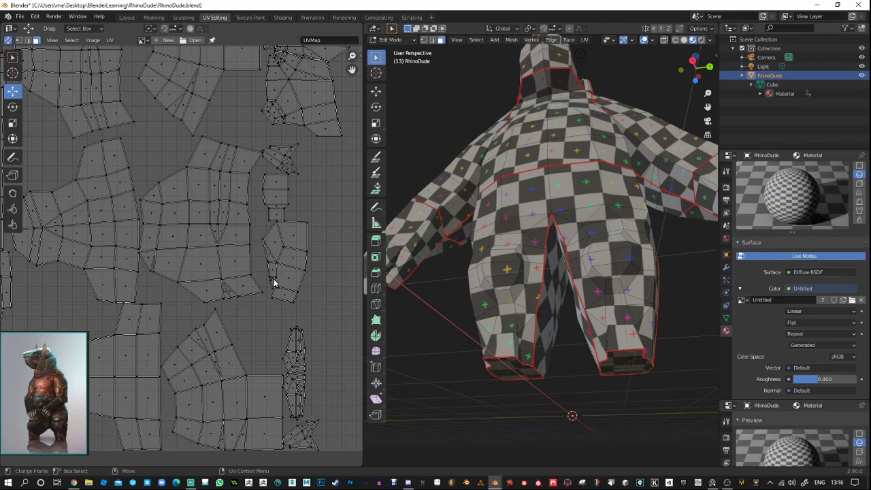
scroll(638, 241, down, 2)
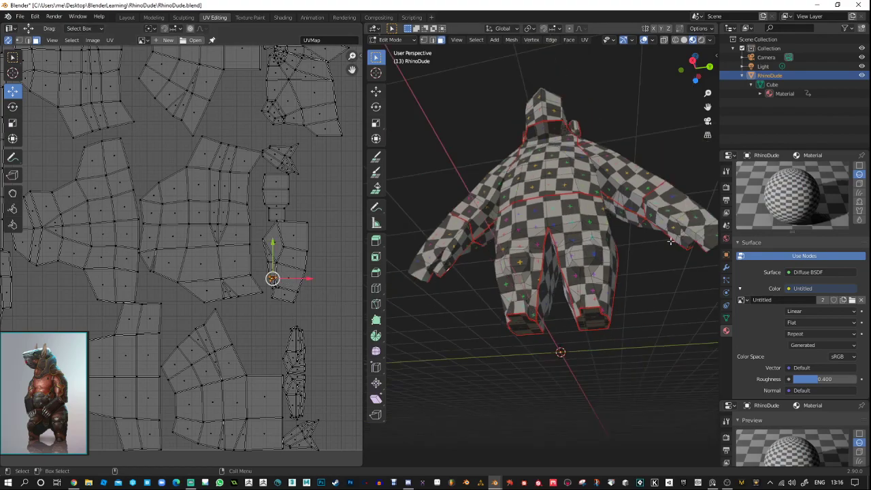
middle_drag(671, 241, 509, 284)
middle_drag(558, 318, 618, 234)
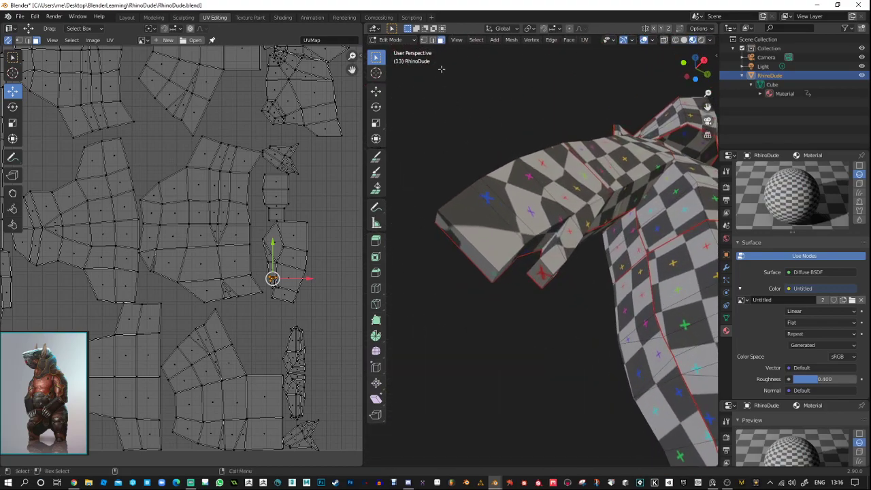
Mark the edge running from the thumb base to the wrist as a seam on one hand.
click(520, 220)
click(551, 238)
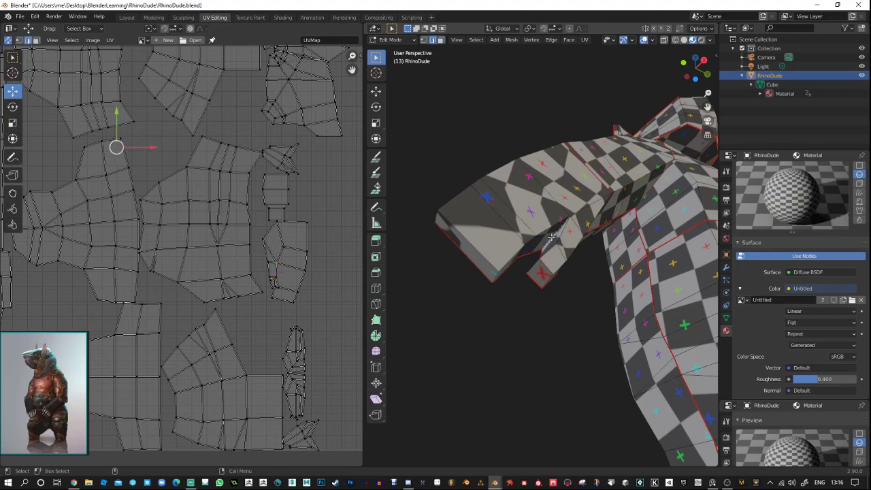
middle_drag(551, 238, 613, 216)
shift+click(563, 199)
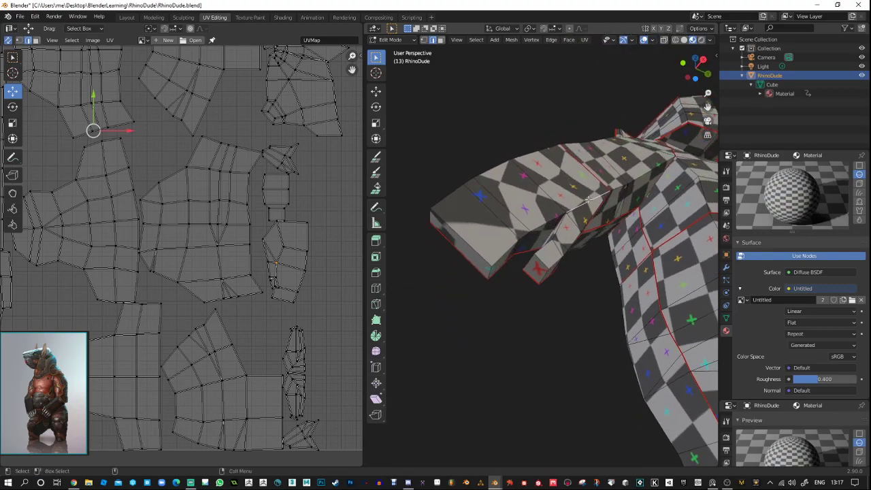
right_click(613, 217)
click(583, 214)
Mark the matching thumb-to-wrist edge on the other hand as a seam.
middle_drag(585, 293, 560, 298)
click(555, 236)
shift+click(557, 235)
scroll(559, 298, down, 4)
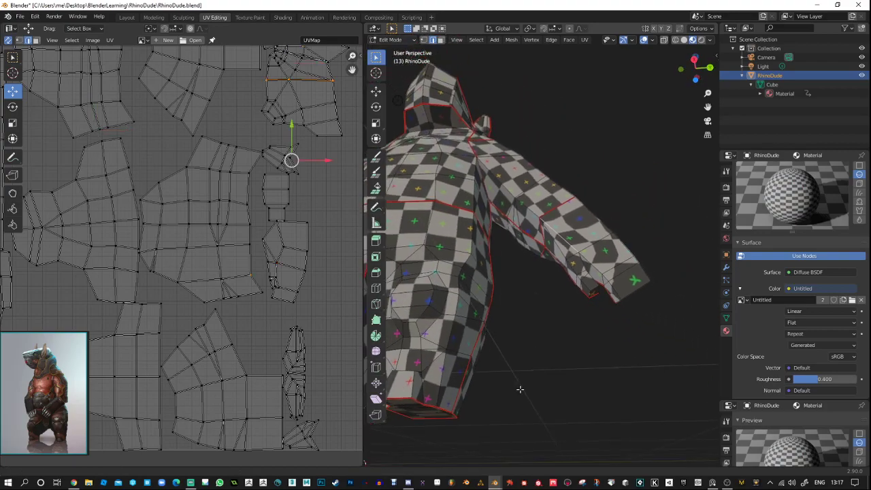
middle_drag(519, 389, 592, 241)
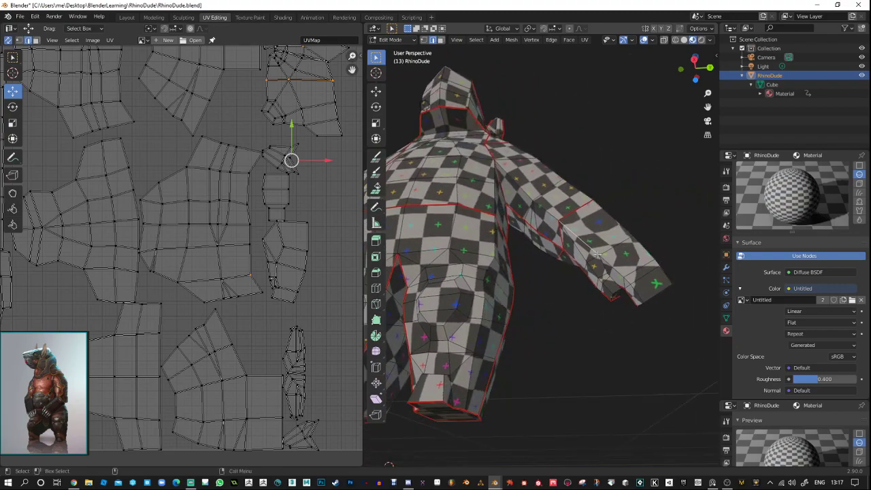
key(ctrl+e)
click(562, 243)
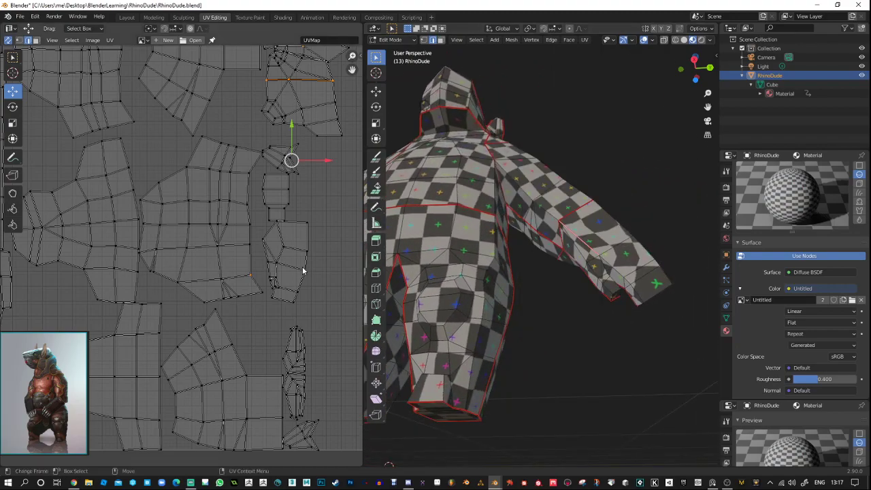
Unwrap the whole RhinoDude mesh again with the new hand seams and clear the selection.
key(u)
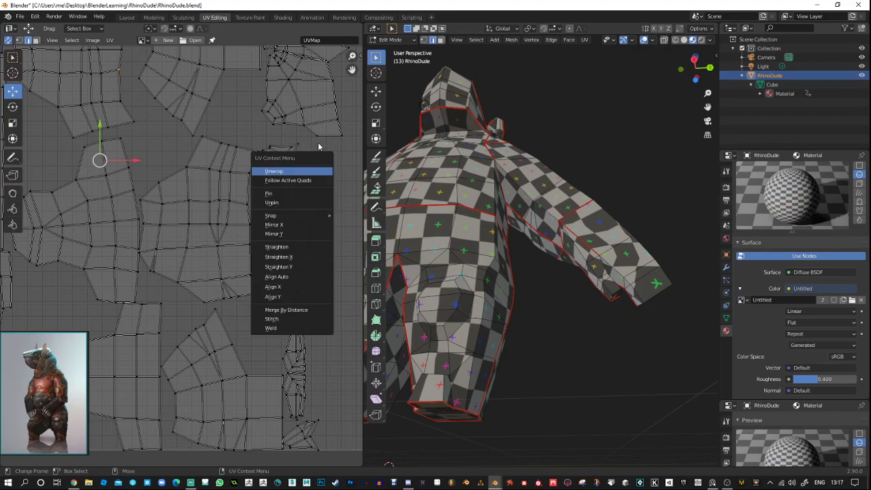
click(317, 170)
key(a)
key(u)
click(318, 154)
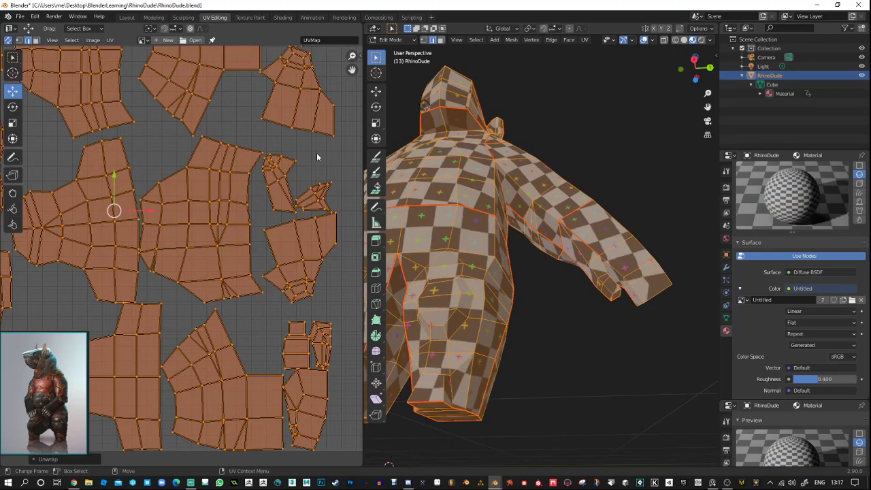
key(alt+a)
Examine the re-unwrapped hand islands up close and pick an edge around the thumb where two parts of the island join.
middle_drag(663, 314, 510, 322)
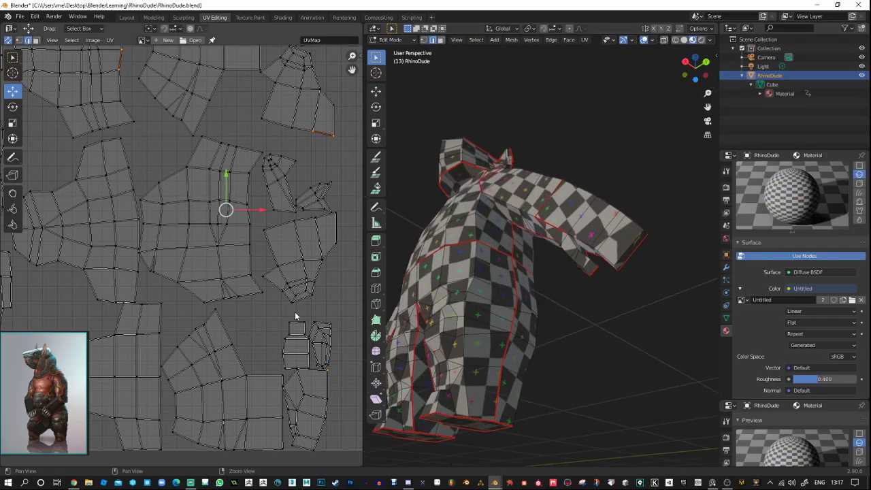
alt+right_drag(317, 343, 265, 360)
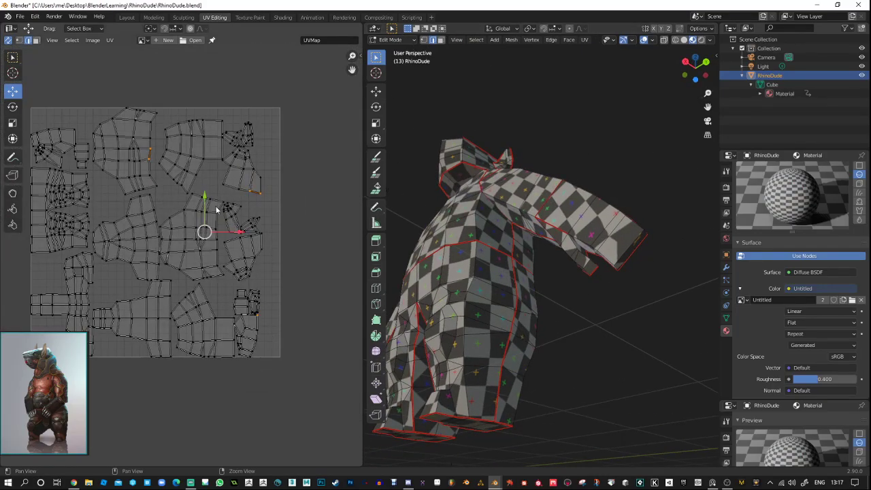
alt+middle_drag(216, 208, 276, 187)
click(83, 194)
scroll(97, 129, up, 3)
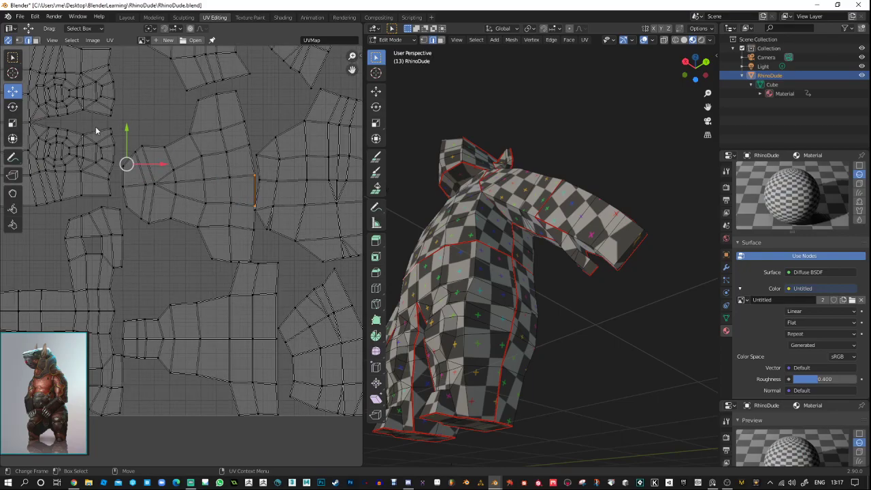
alt+middle_drag(97, 130, 242, 304)
scroll(145, 140, up, 1)
scroll(145, 142, up, 1)
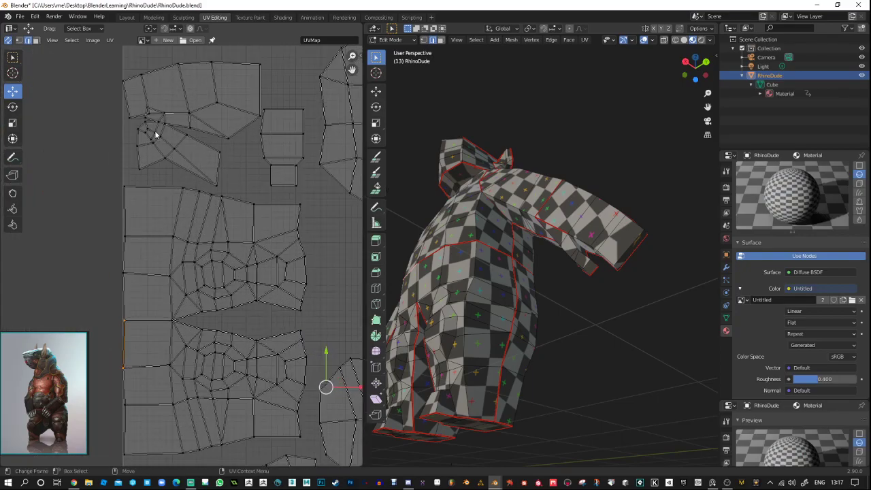
scroll(154, 112, up, 3)
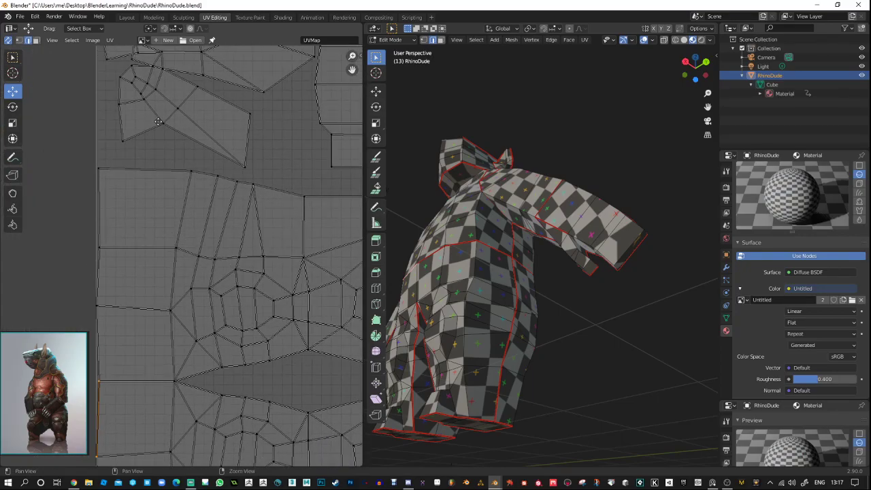
click(165, 112)
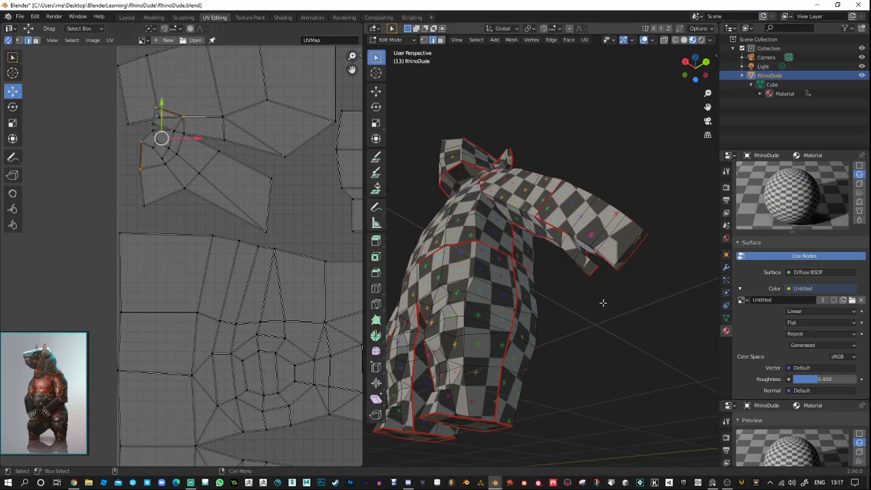
Mark the edges around the thumb as seams to separate the two joined parts of the hand island.
middle_drag(603, 304, 554, 219)
scroll(592, 342, down, 5)
ctrl+middle_drag(553, 220, 521, 213)
click(489, 204)
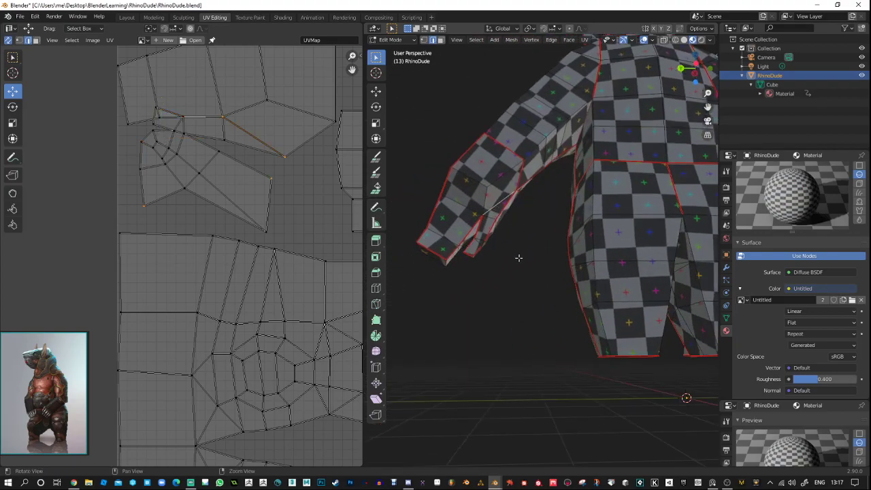
middle_drag(519, 254, 468, 260)
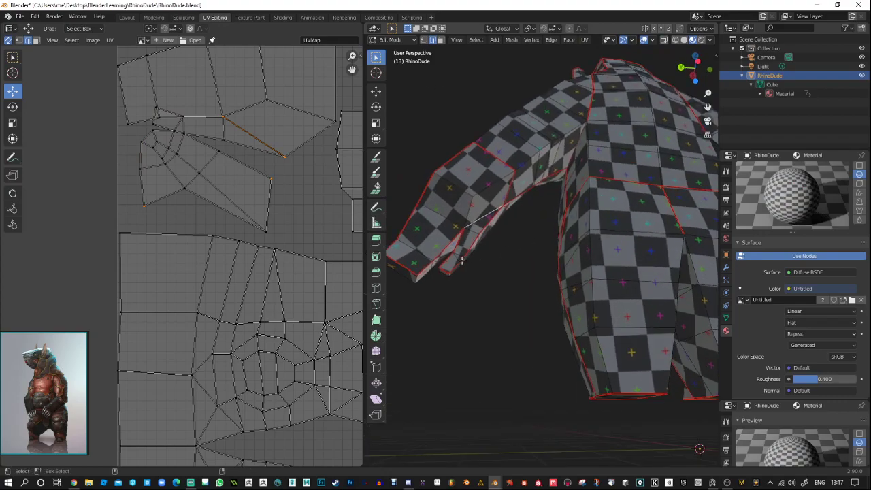
click(465, 260)
click(461, 260)
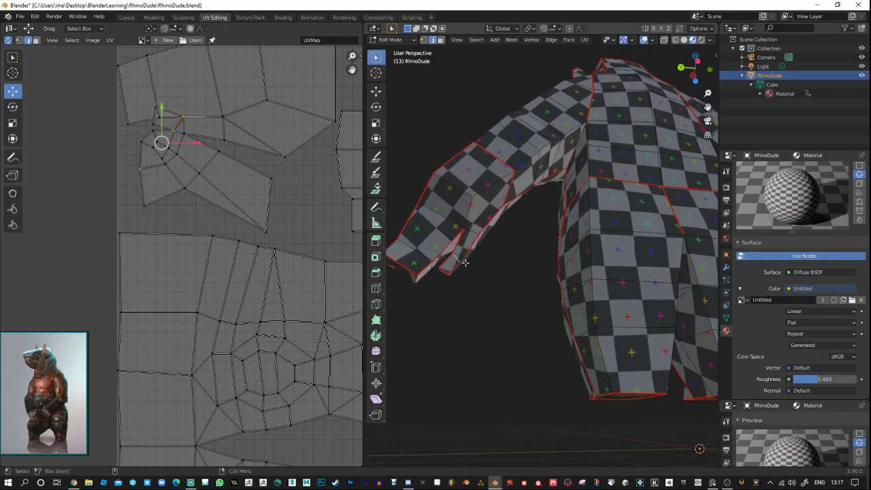
click(471, 266)
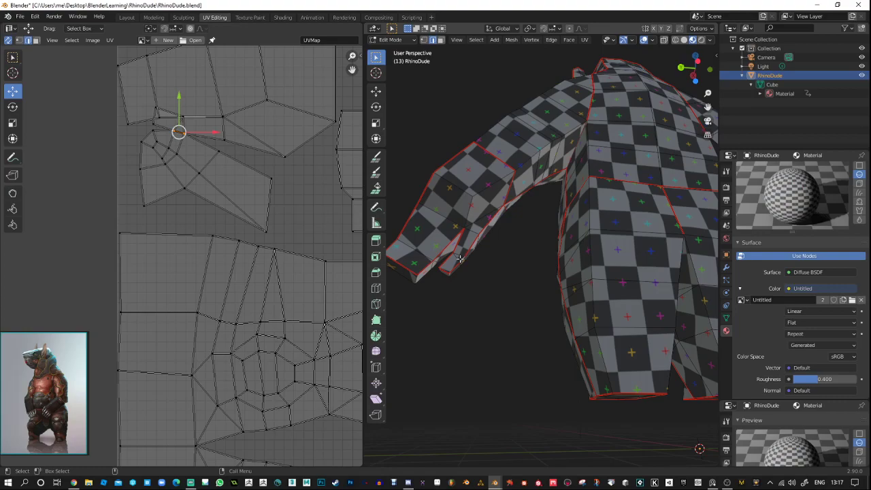
click(459, 258)
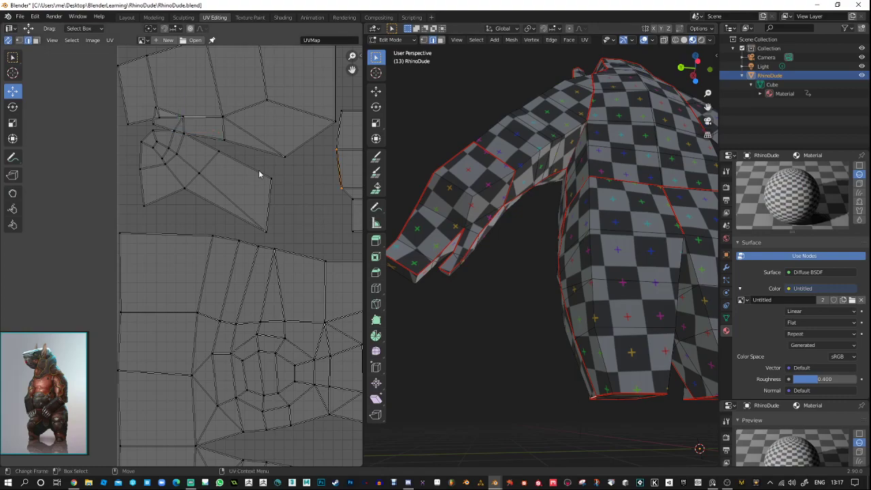
Select the full UV layout, unwrap it with the new thumb seams and deselect everything.
key(a)
right_click(308, 173)
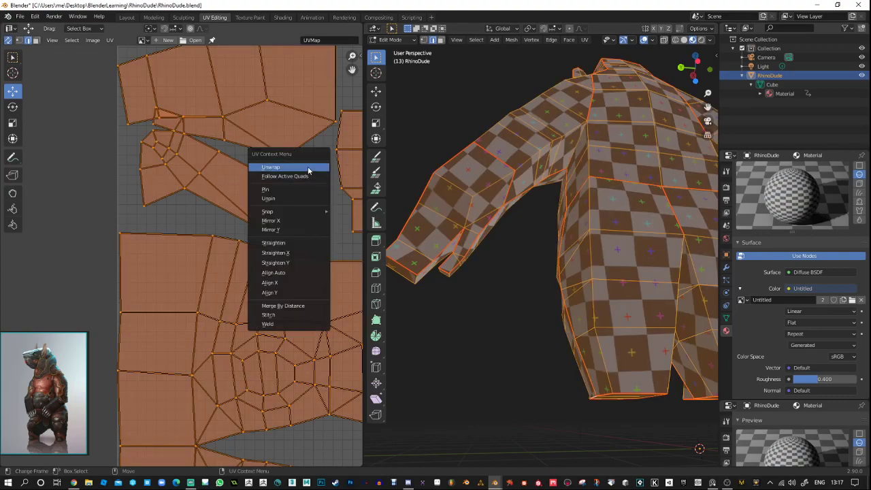
click(308, 170)
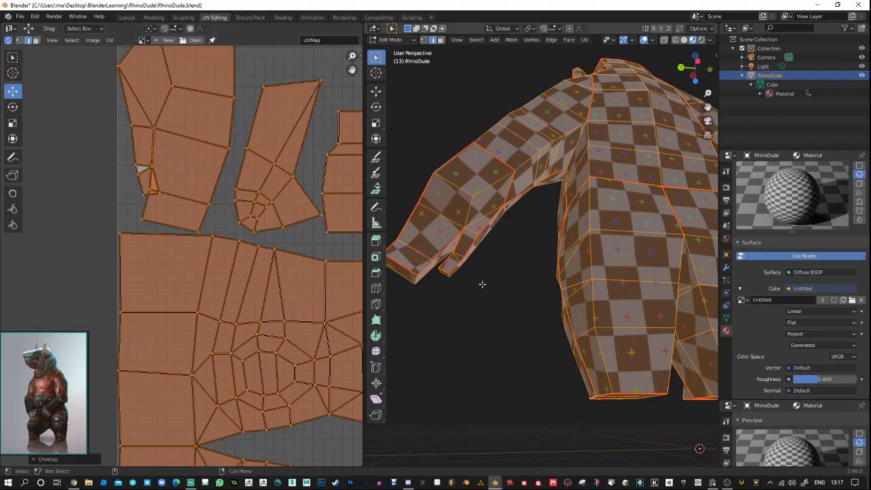
key(alt+a)
Mark the edge between thumb and wrist on the back side of both hands as a seam.
click(480, 217)
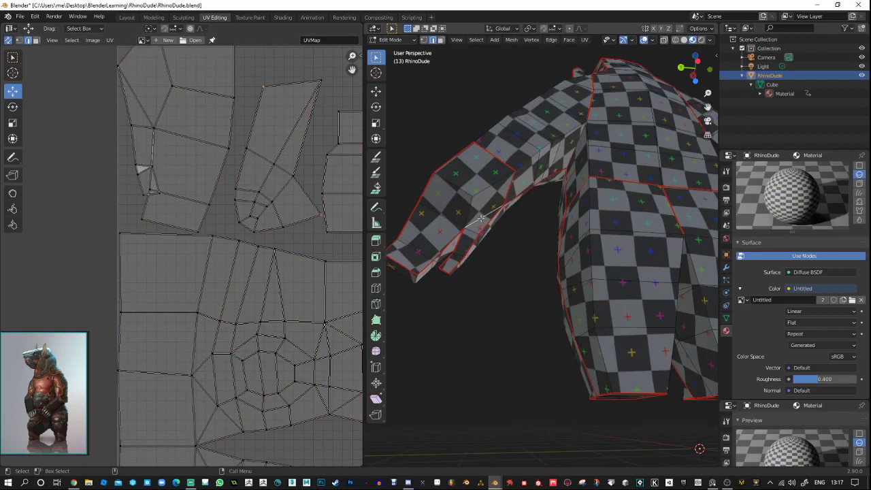
right_click(481, 218)
click(469, 223)
middle_drag(474, 227, 600, 251)
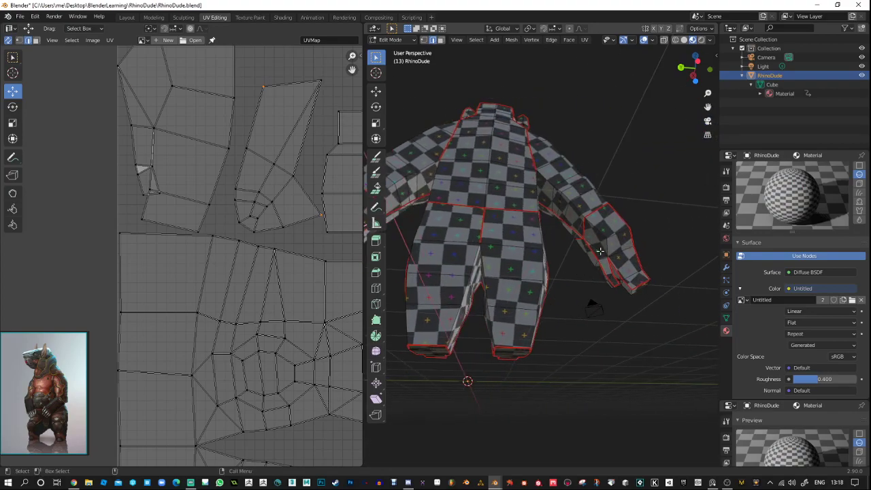
click(600, 251)
right_click(600, 250)
click(599, 251)
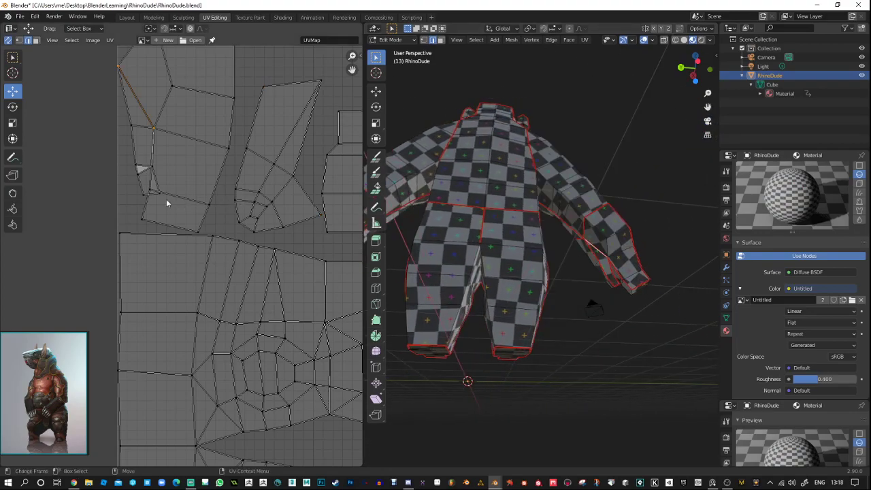
Unwrap all faces once more with the back-of-hand seams in place, then clear the selection.
click(129, 203)
right_click(129, 203)
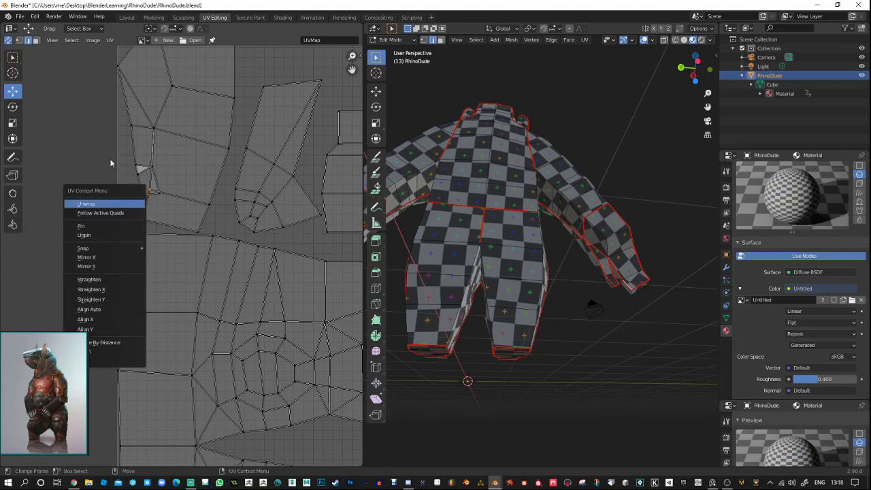
key(a)
right_click(131, 183)
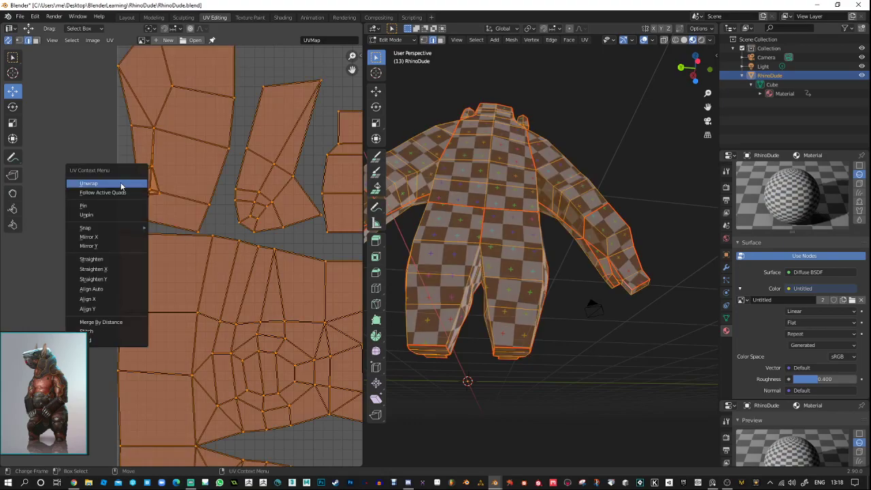
click(121, 186)
key(alt+a)
Select overlapping UVs to check the layout, then review all islands and the checker pattern around the whole body.
right_click(200, 136)
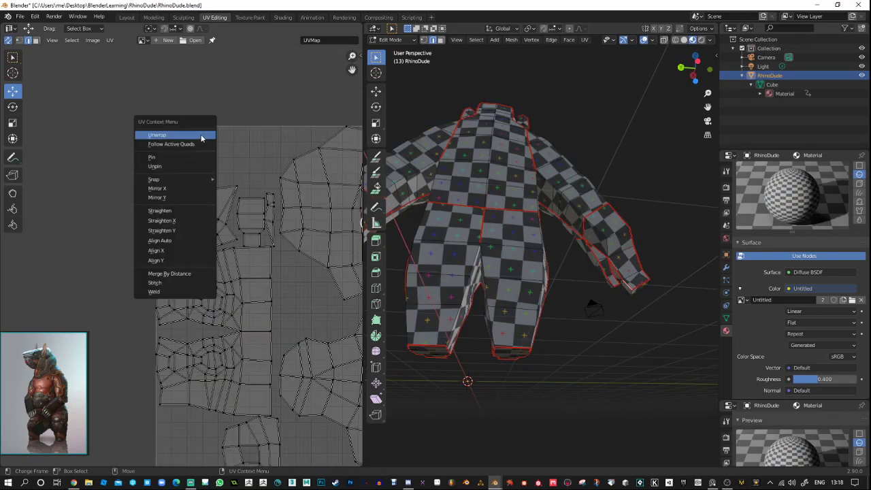
click(72, 40)
click(99, 170)
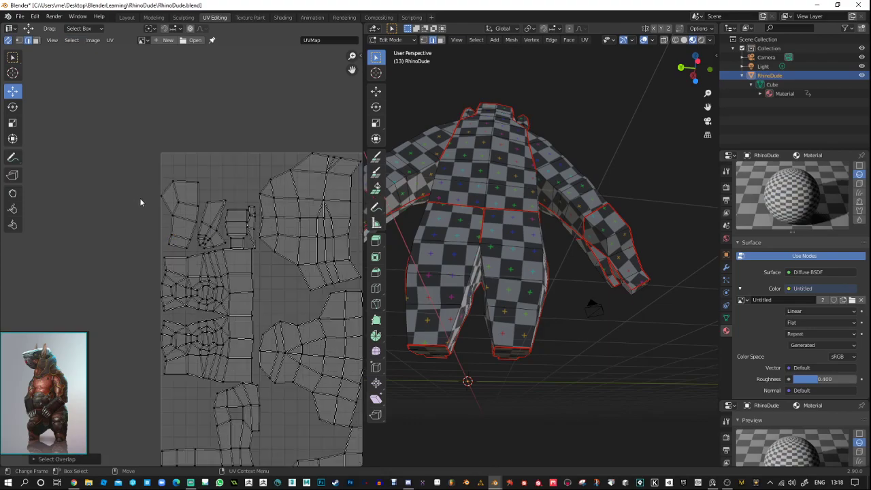
scroll(179, 221, down, 4)
scroll(263, 404, up, 3)
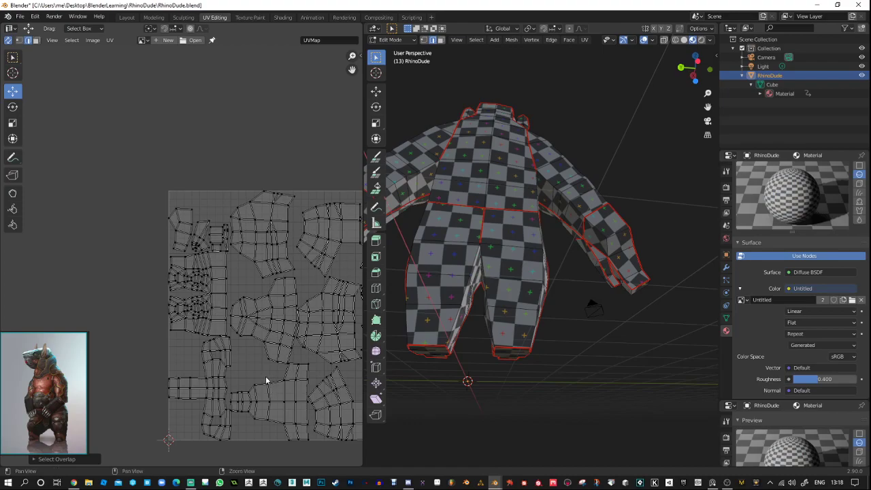
middle_drag(266, 381, 198, 238)
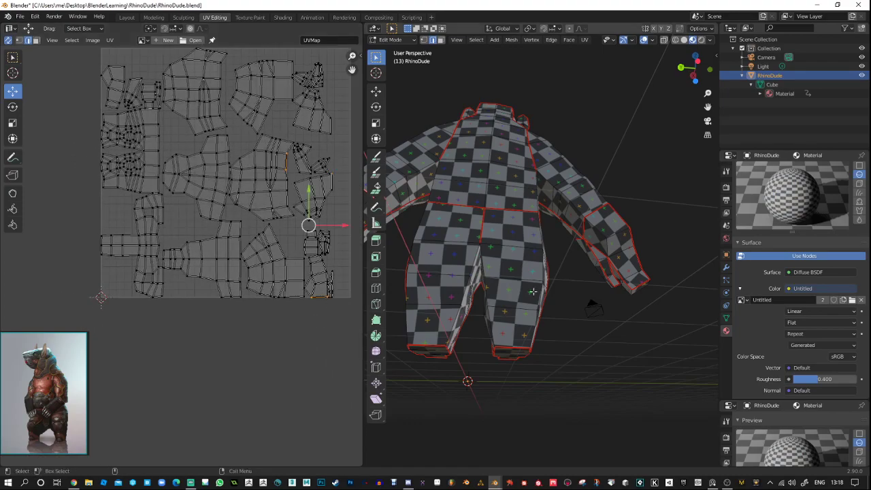
middle_drag(532, 291, 481, 319)
scroll(550, 338, down, 3)
middle_drag(570, 336, 482, 344)
scroll(481, 343, up, 1)
scroll(481, 344, down, 5)
shift+middle_drag(511, 134, 506, 229)
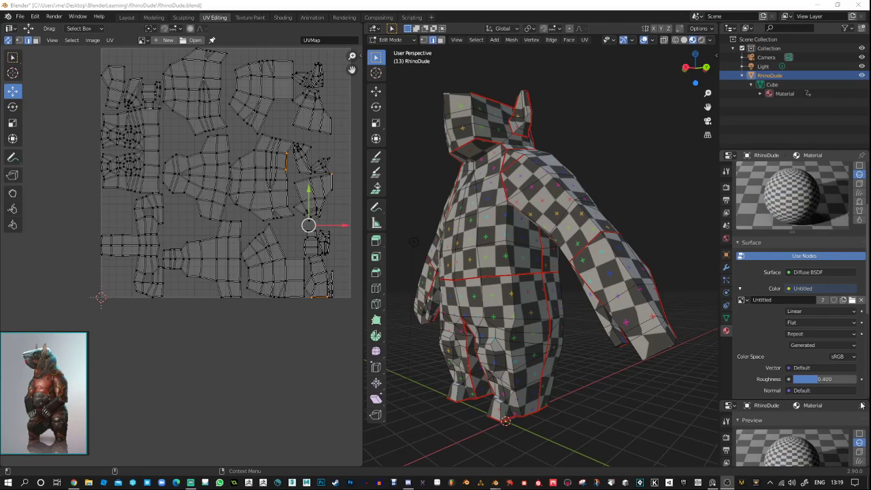
scroll(340, 303, up, 3)
shift+right_drag(345, 298, 243, 295)
key(ctrl+z)
key(ctrl+z)
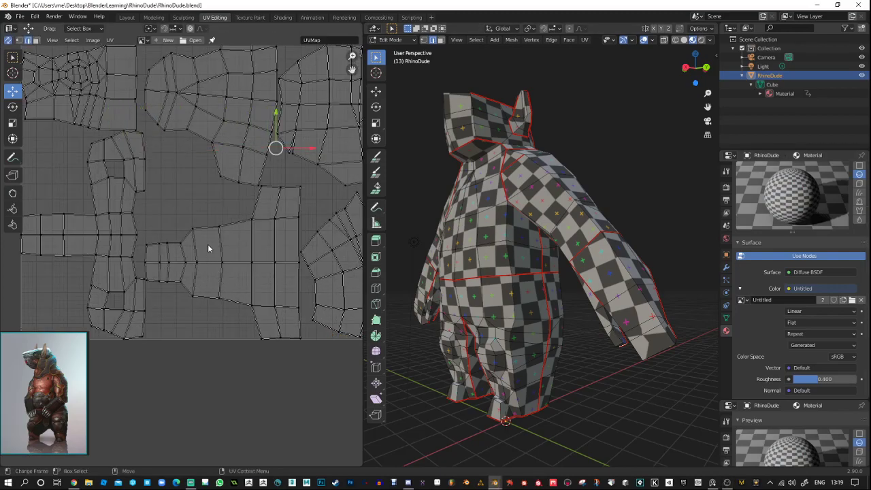
right_click(206, 244)
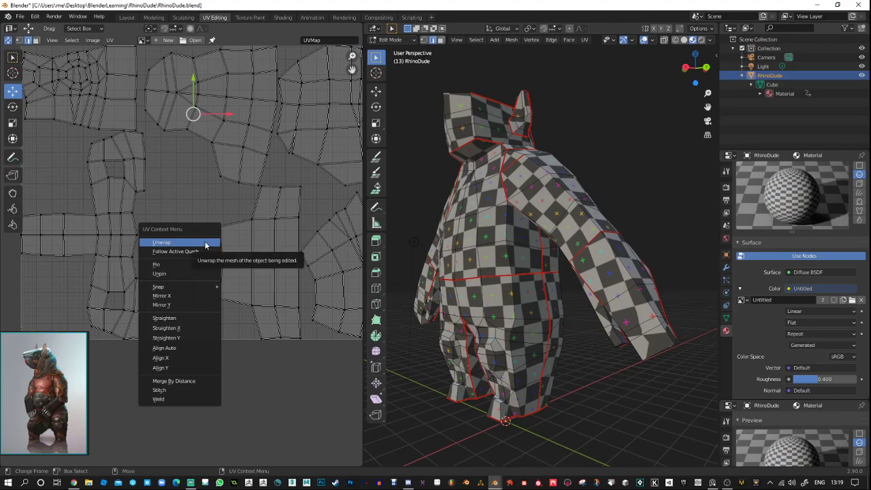
click(206, 242)
Switch UV selection to faces and try moving one face near the narrow end of the lower limb island.
click(38, 41)
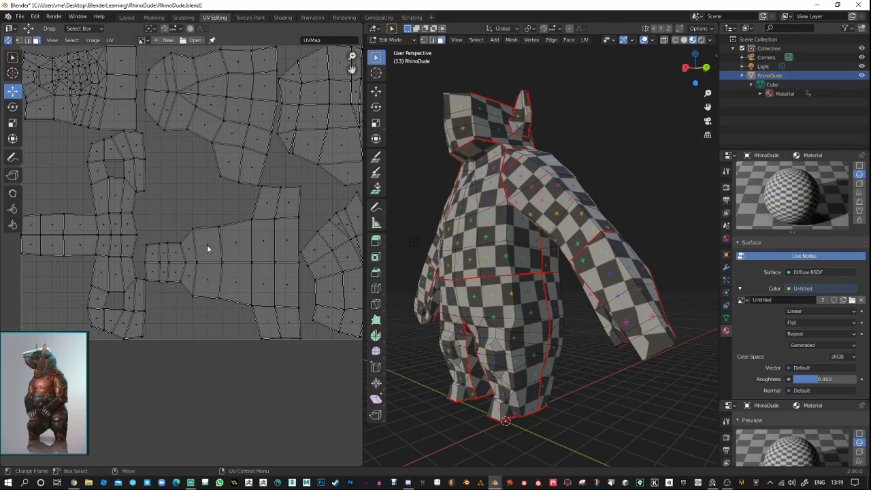
click(206, 247)
key(g)
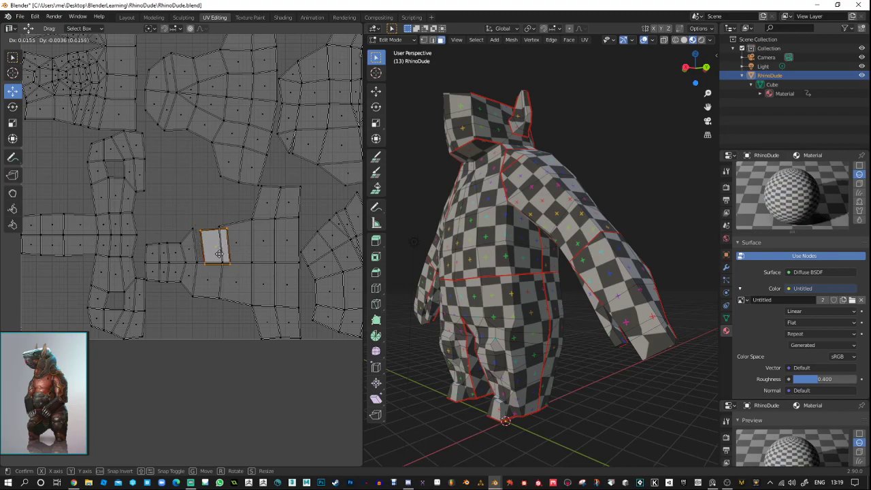
click(211, 247)
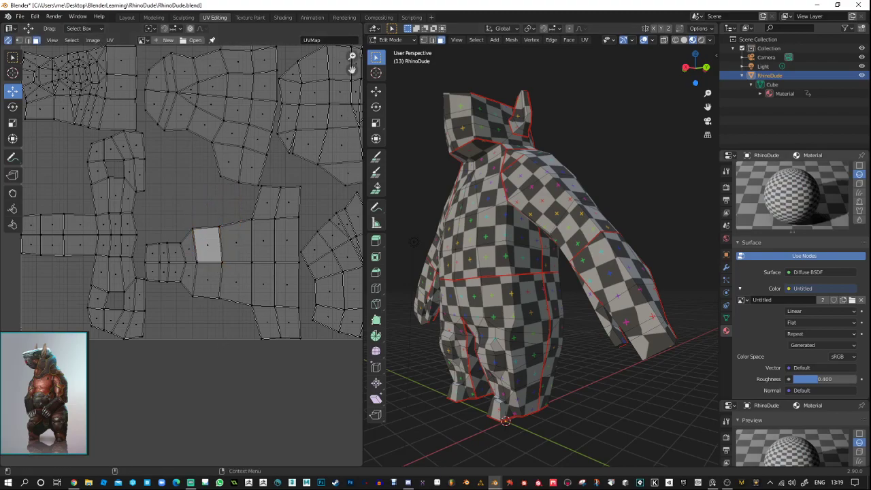
Select single faces on the lower limb island and on the strip beside the hand islands.
click(235, 243)
drag(235, 242, 235, 316)
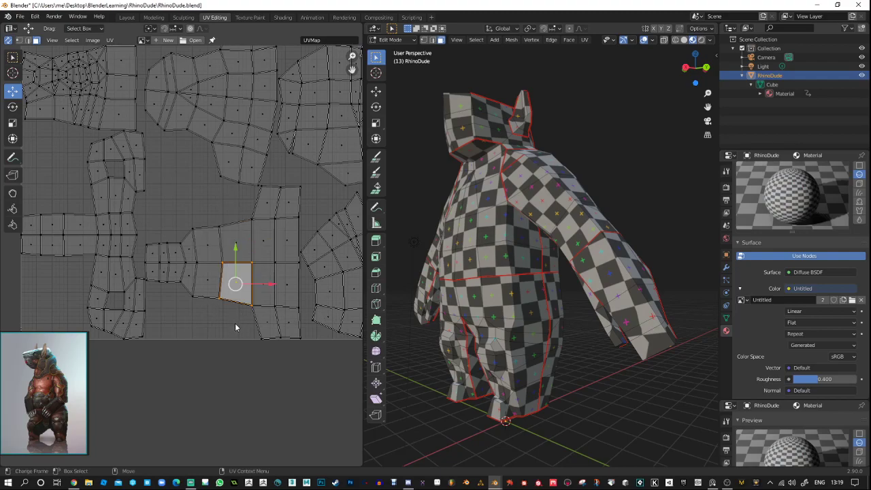
click(234, 322)
scroll(249, 334, down, 1)
click(238, 362)
scroll(242, 367, down, 1)
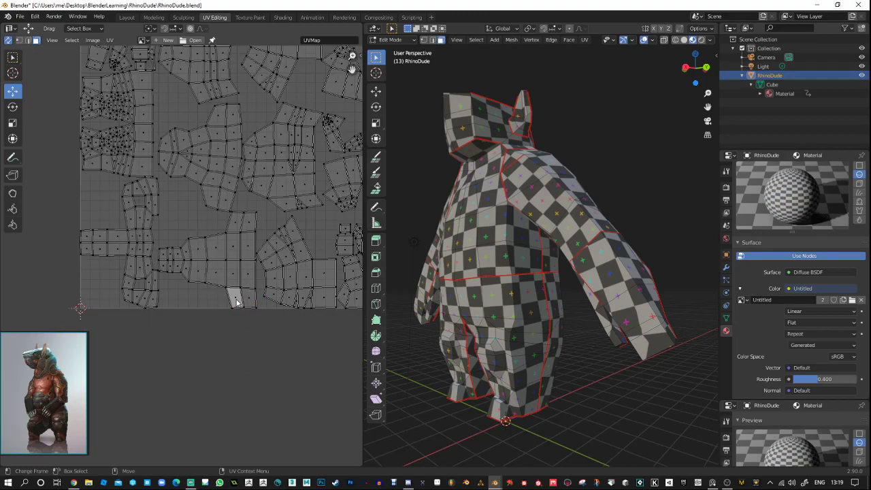
click(533, 320)
click(305, 353)
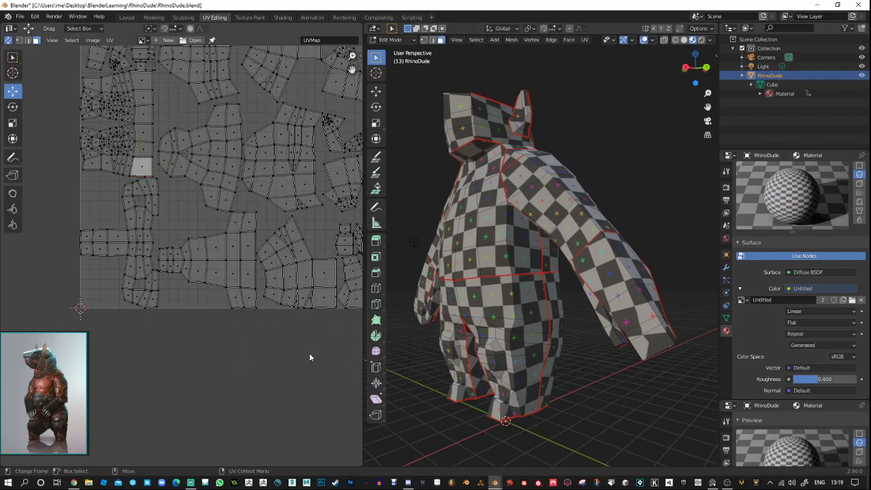
click(72, 40)
click(88, 61)
click(72, 41)
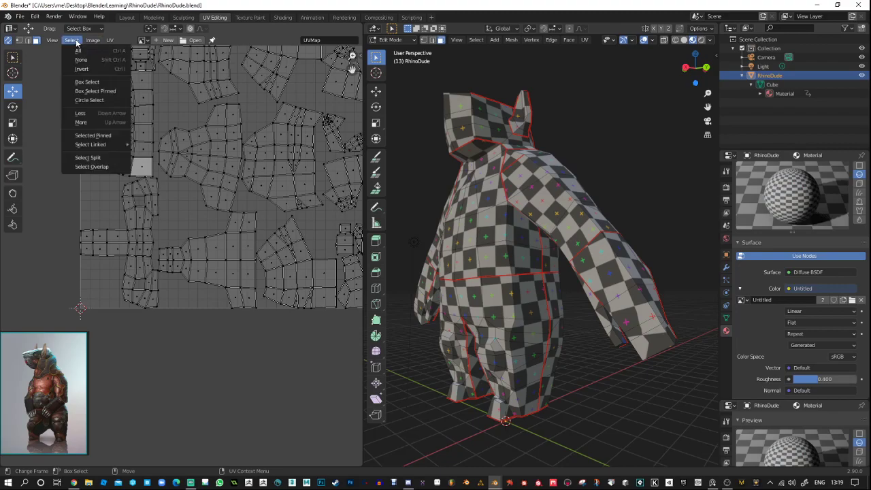
click(79, 50)
key(alt+Tab)
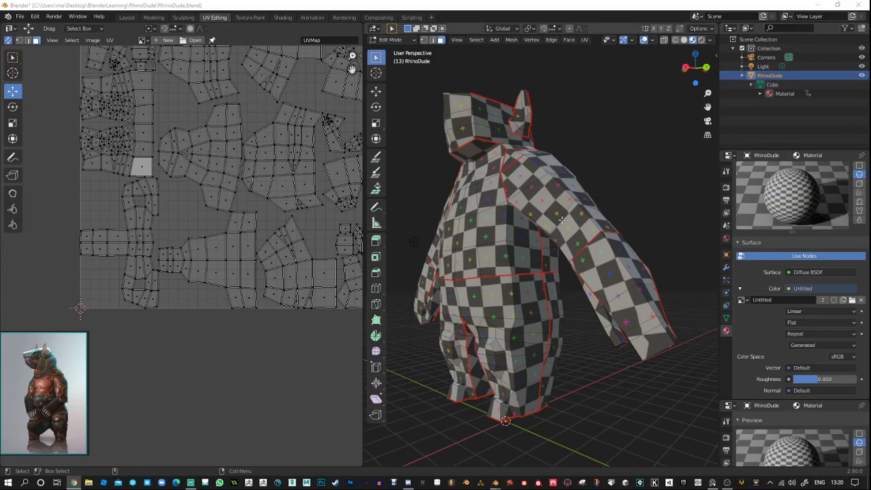
Switch UV selection to edges, select the lower edge of the top face beside the hand islands, and enable proportional editing.
click(151, 82)
scroll(166, 115, up, 4)
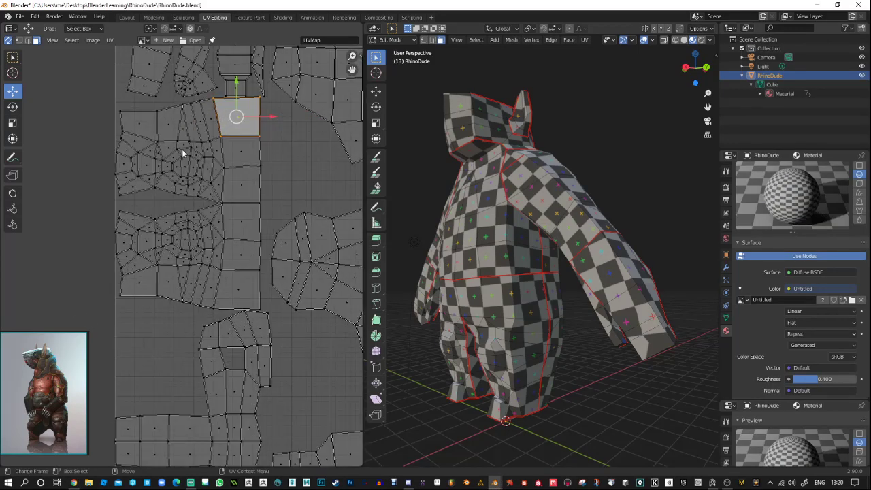
middle_drag(236, 127, 225, 189)
scroll(236, 200, up, 1)
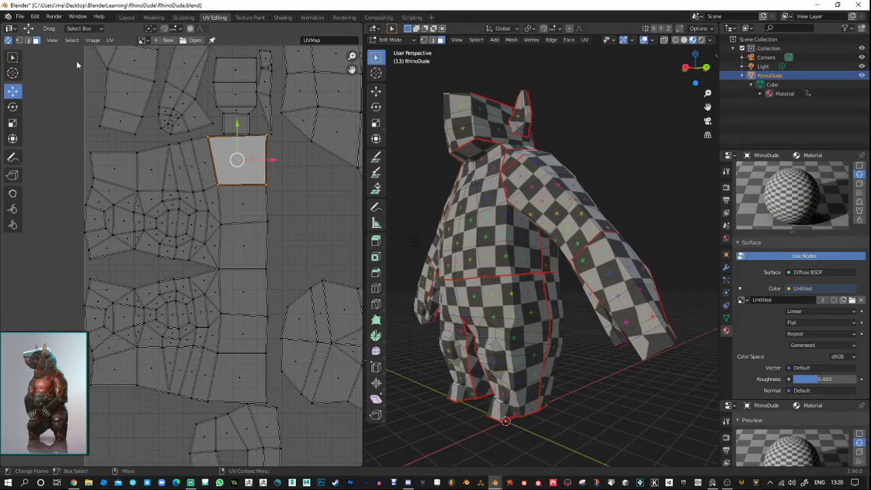
click(28, 40)
click(248, 188)
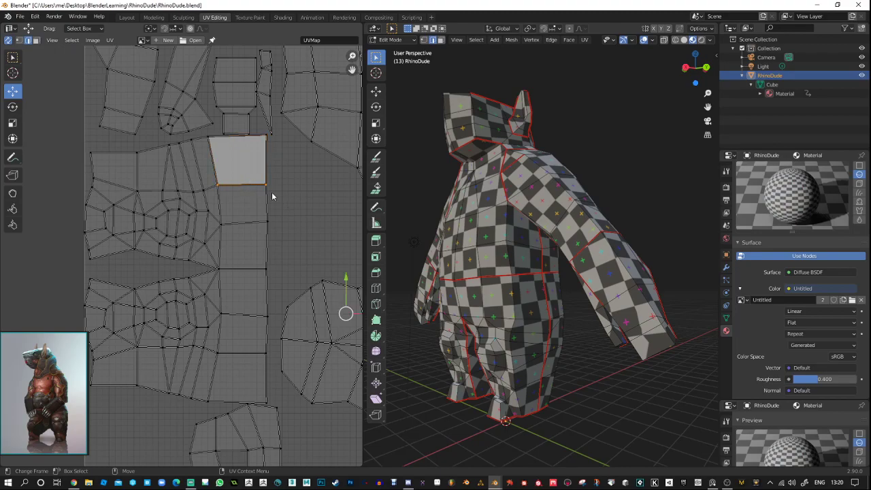
click(271, 225)
click(253, 184)
click(191, 29)
Try Bounding Box Center, Median Point, 2D Cursor and Individual Origins as the UV pivot for the selected edge.
click(153, 29)
click(164, 39)
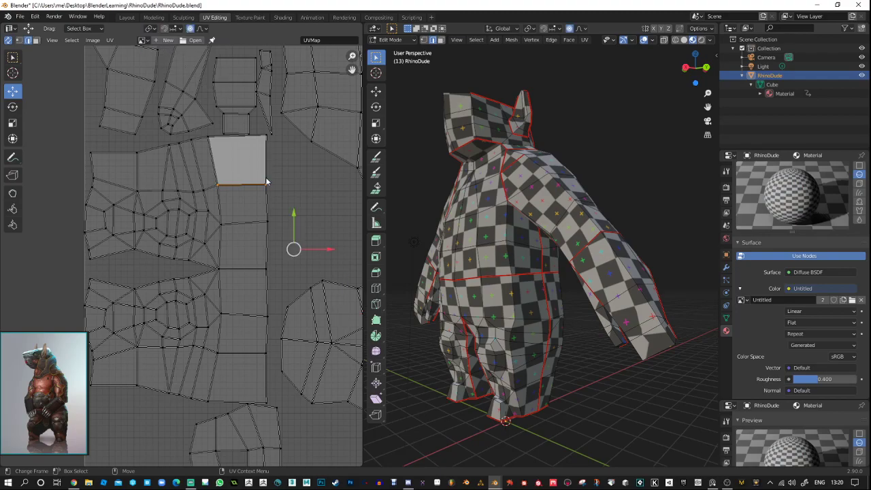
click(153, 28)
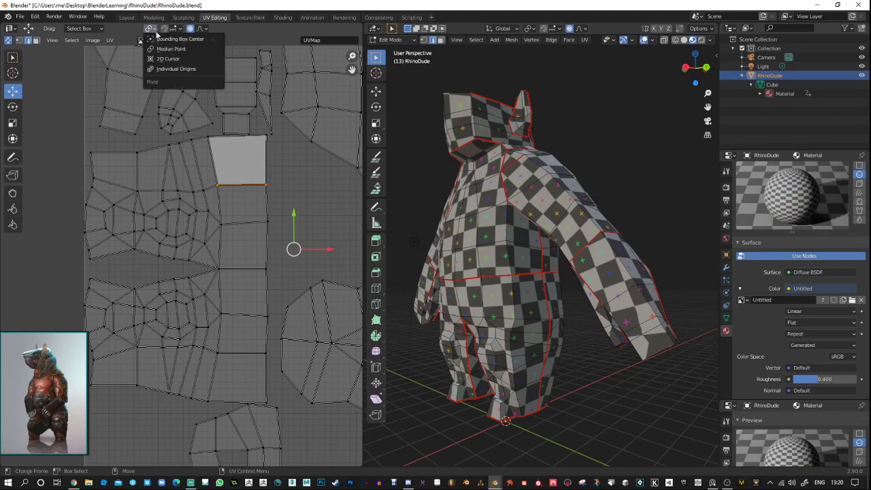
click(165, 69)
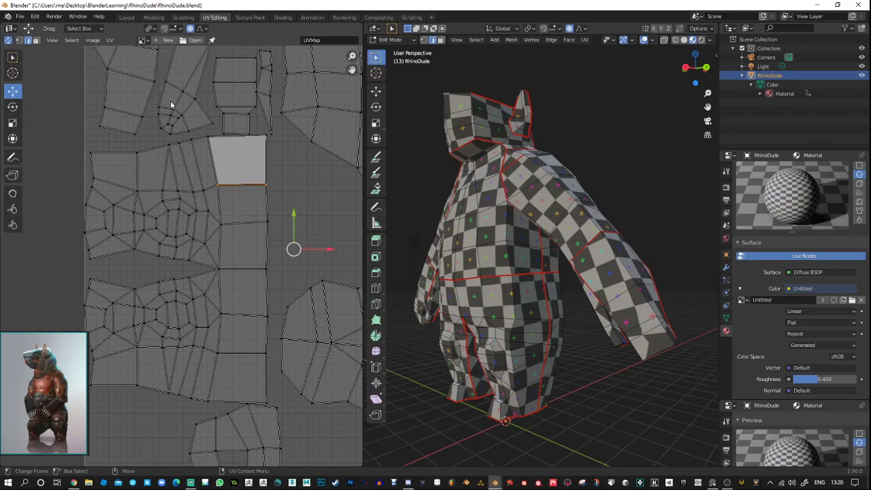
click(151, 28)
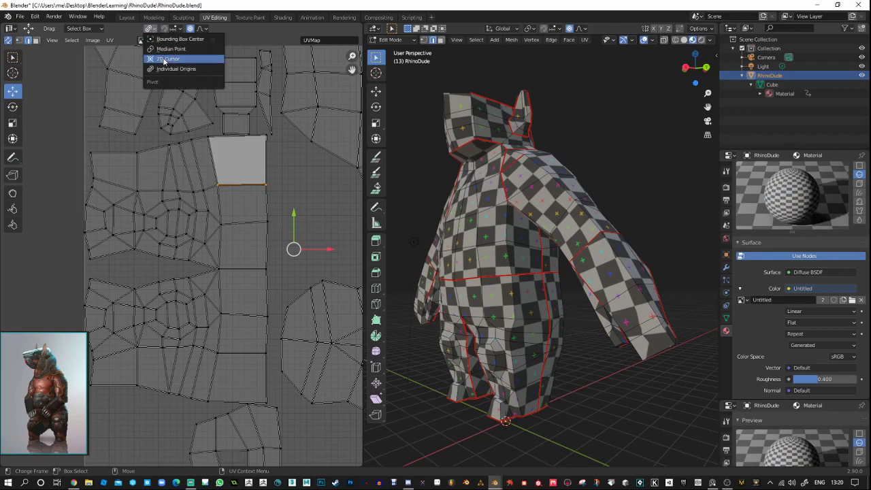
click(164, 58)
click(153, 28)
click(161, 39)
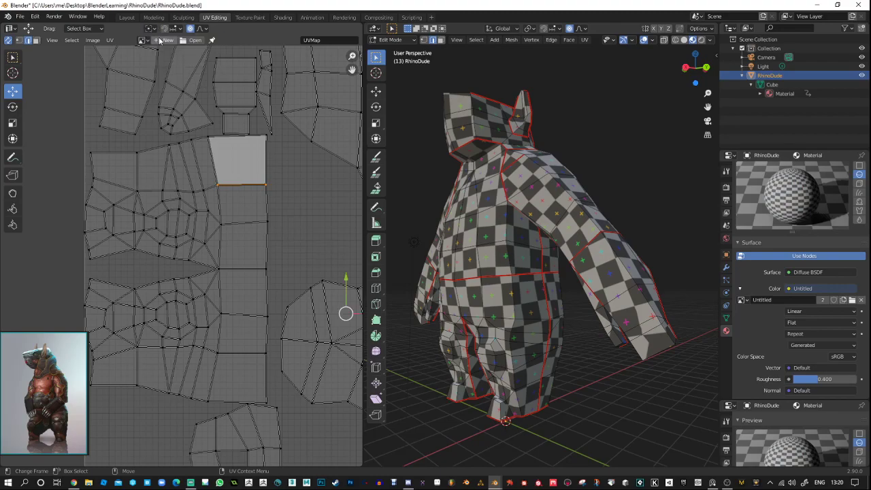
click(153, 29)
click(164, 49)
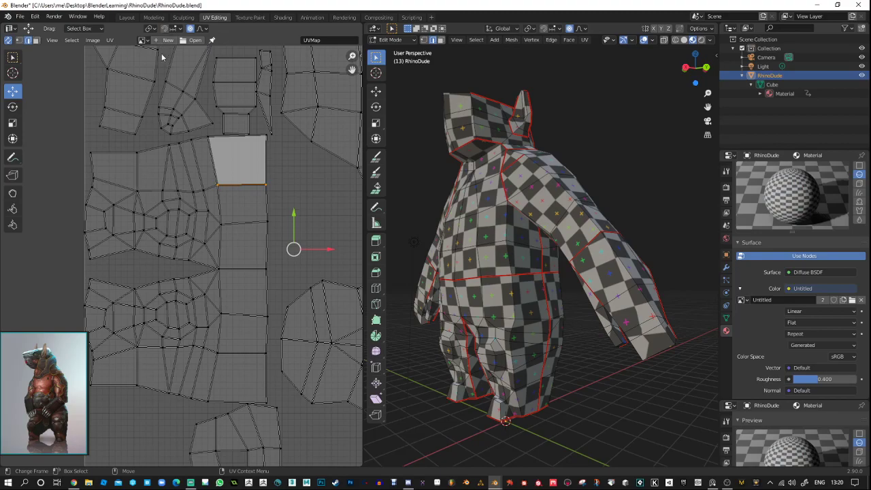
click(152, 30)
click(170, 59)
click(153, 31)
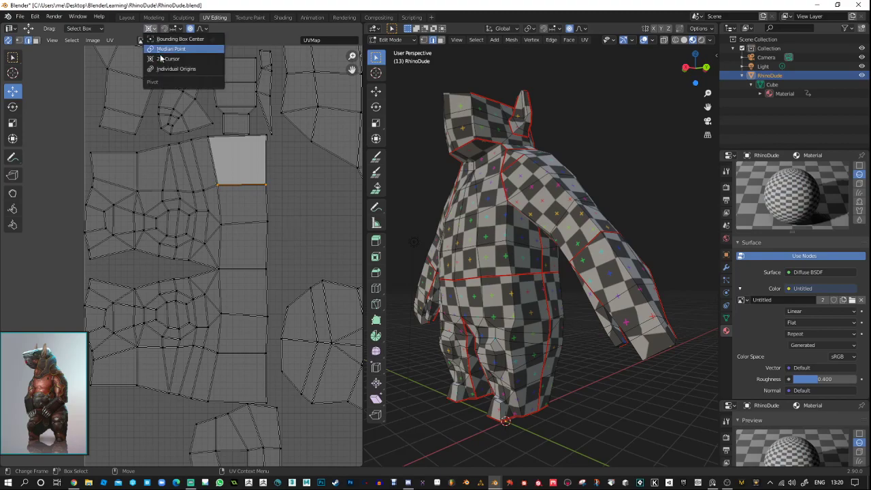
click(166, 66)
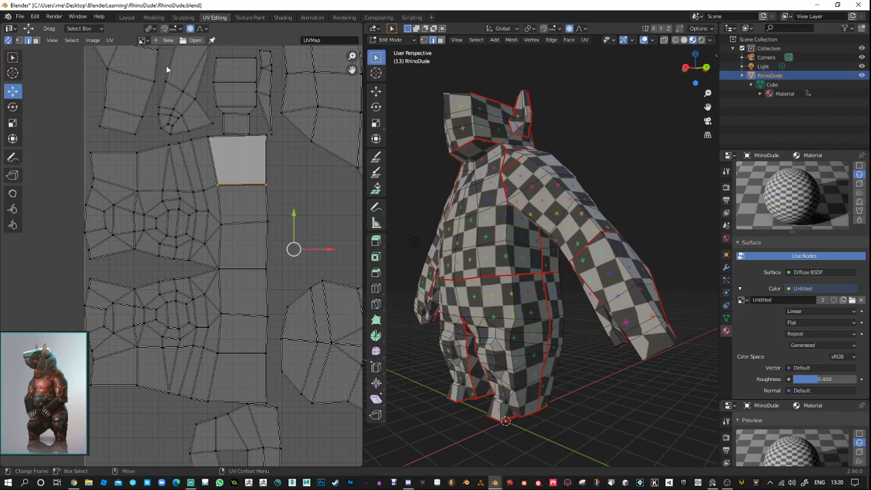
Return UV selection to faces and select the top face of the strip beside the hand islands.
right_click(245, 155)
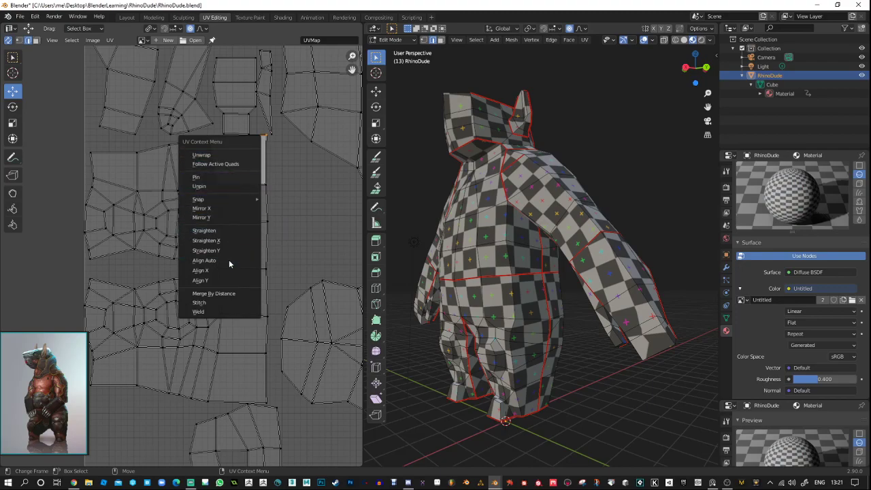
click(201, 154)
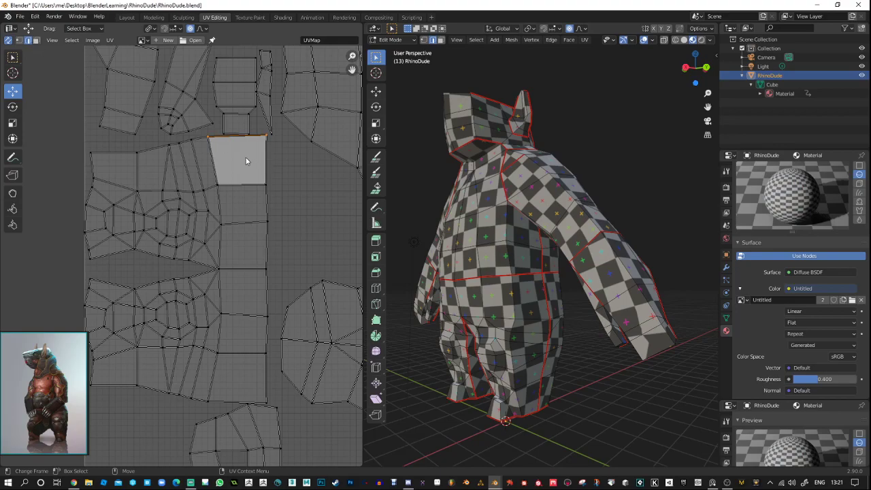
click(249, 179)
click(249, 183)
click(36, 40)
click(239, 163)
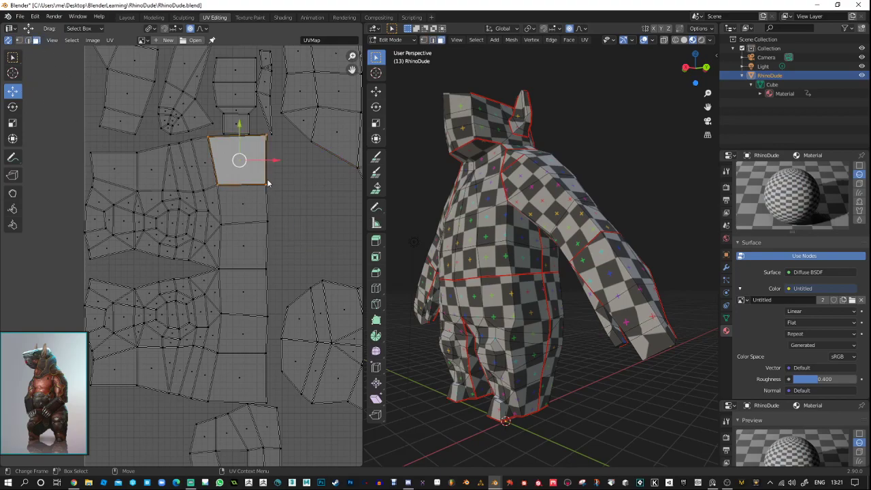
Set the UV pivot point to Bounding Box Center for the selected face.
click(154, 29)
click(155, 30)
click(155, 30)
click(164, 60)
click(153, 28)
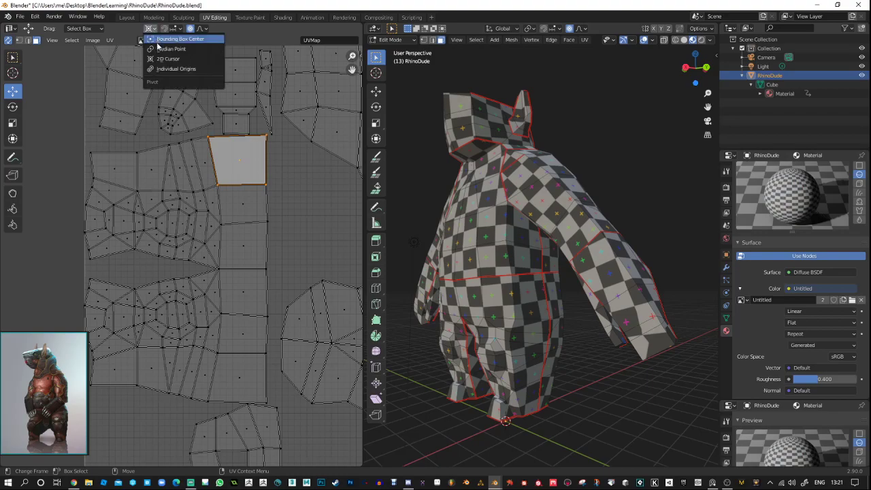
click(168, 41)
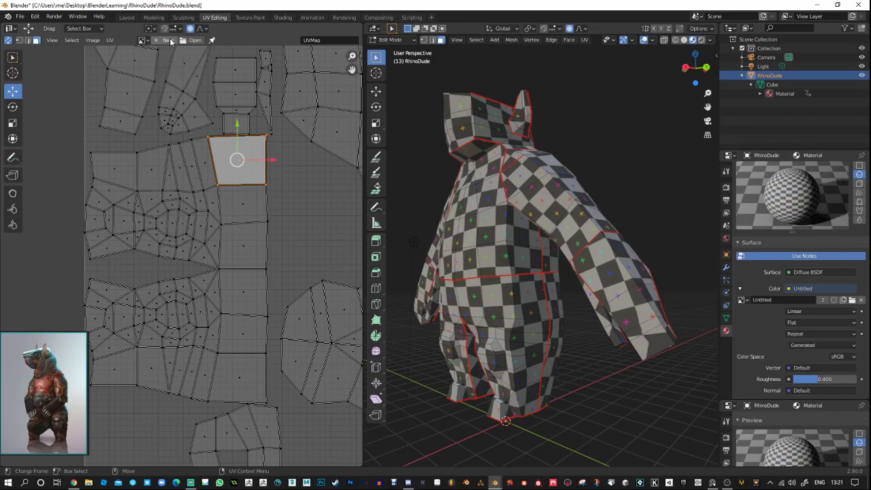
Try moving the selected face sideways with proportional editing on and off, undo the move, and leave proportional editing on.
scroll(227, 155, down, 2)
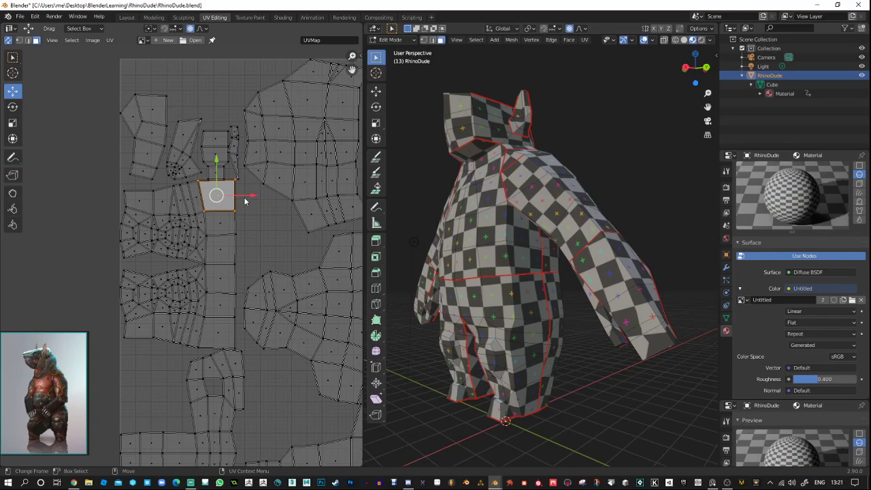
drag(248, 197, 216, 193)
click(189, 28)
drag(245, 197, 256, 201)
key(ctrl+z)
click(191, 29)
Try moving the selected face with Linear and Smooth proportional falloff, undoing each move.
click(205, 30)
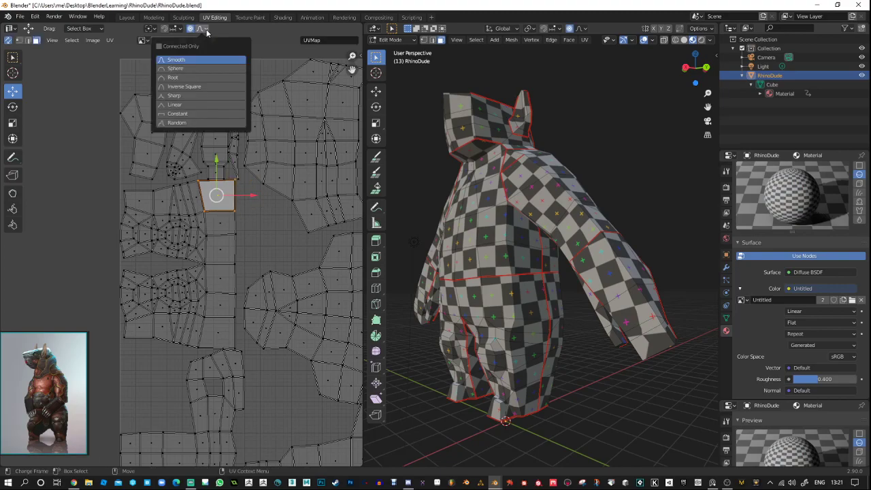
click(175, 104)
mouse_move(246, 199)
mouse_down()
mouse_move(255, 197)
mouse_move(243, 200)
mouse_up()
key(ctrl+z)
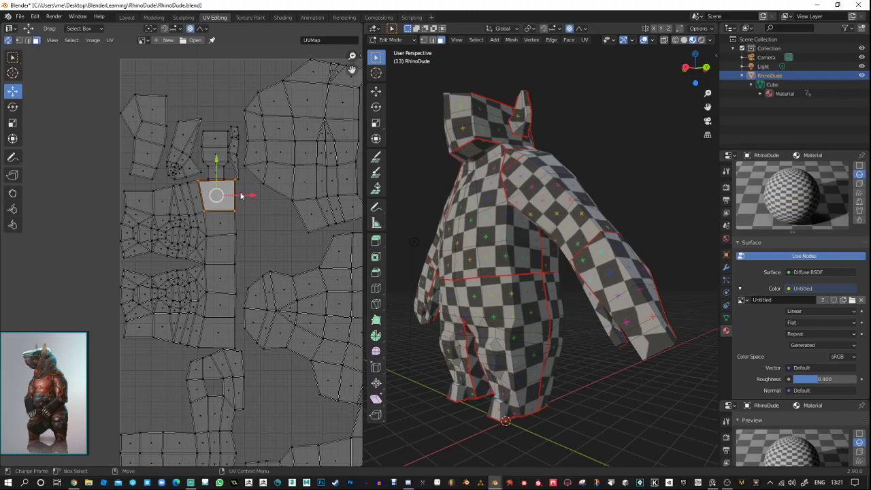
click(203, 29)
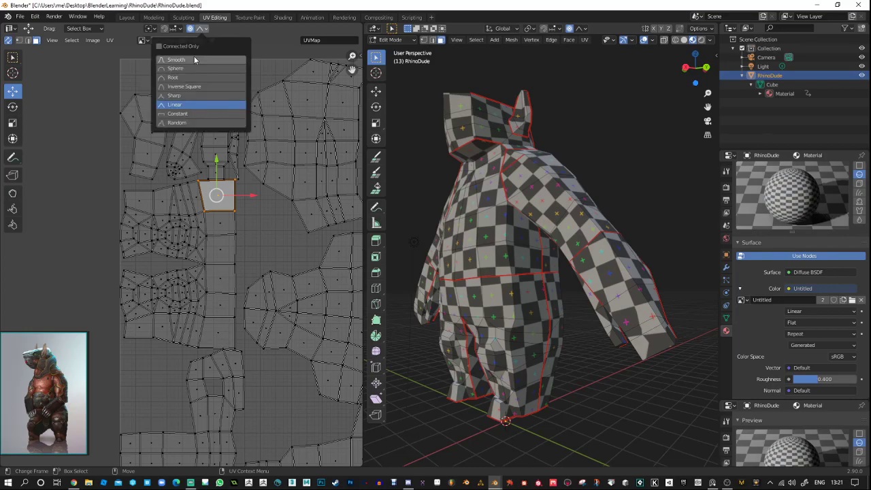
drag(249, 197, 271, 224)
key(ctrl+z)
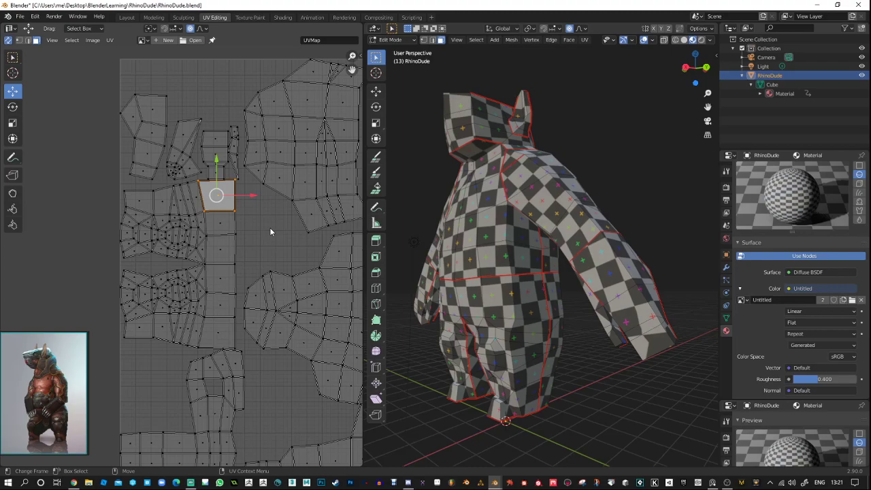
Try moving the selected face with the Transform tool and undo the move.
click(12, 194)
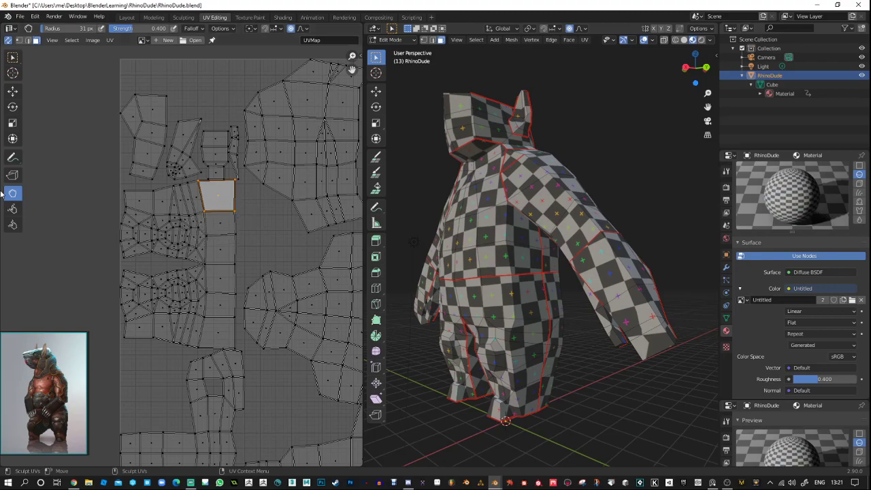
click(12, 138)
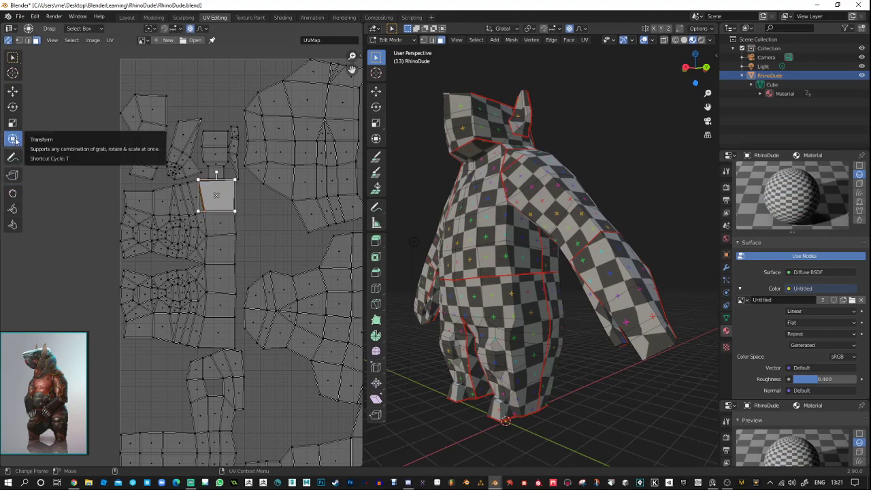
mouse_move(216, 196)
mouse_down()
mouse_move(263, 205)
mouse_move(181, 187)
mouse_move(215, 148)
mouse_move(217, 178)
mouse_move(266, 202)
mouse_move(232, 261)
mouse_move(225, 200)
mouse_up()
click(12, 91)
key(ctrl+z)
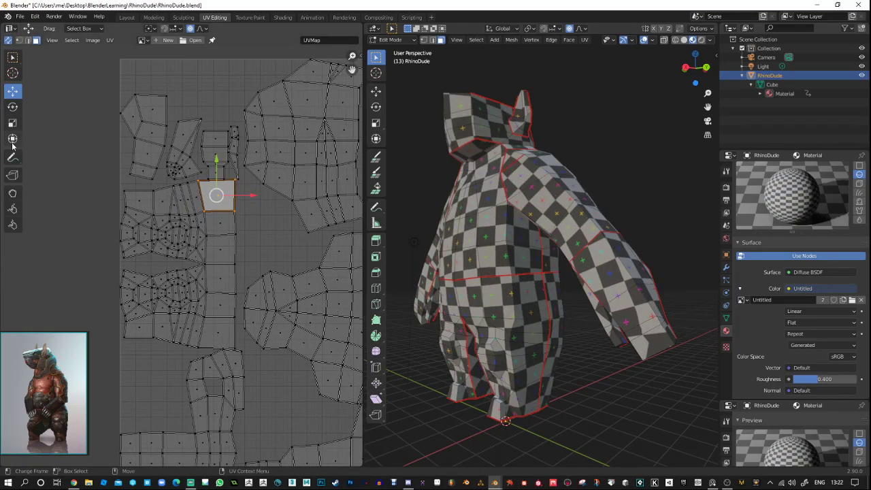
Try scaling the selected face from its corner with the Transform tool, and cancel the scaling.
click(13, 138)
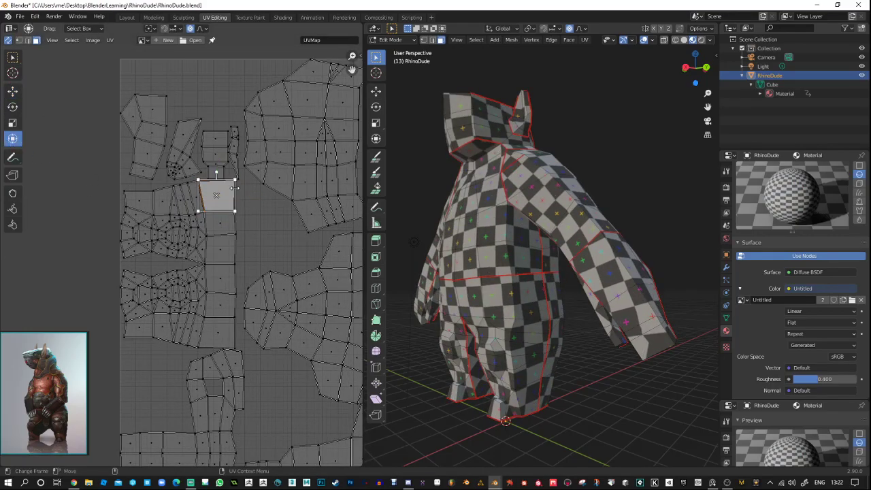
drag(233, 183, 201, 204)
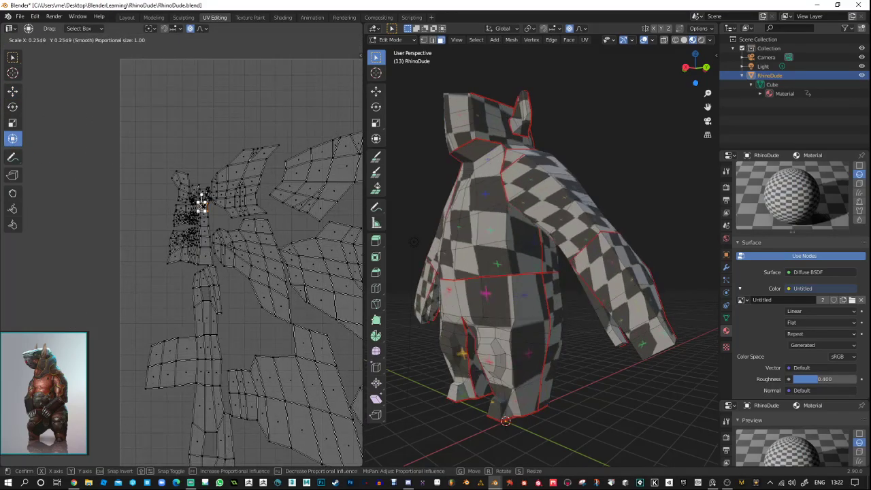
right_click(201, 204)
Activate the Scale tool for the selected face and toggle UV Sync Selection off and on again.
click(13, 122)
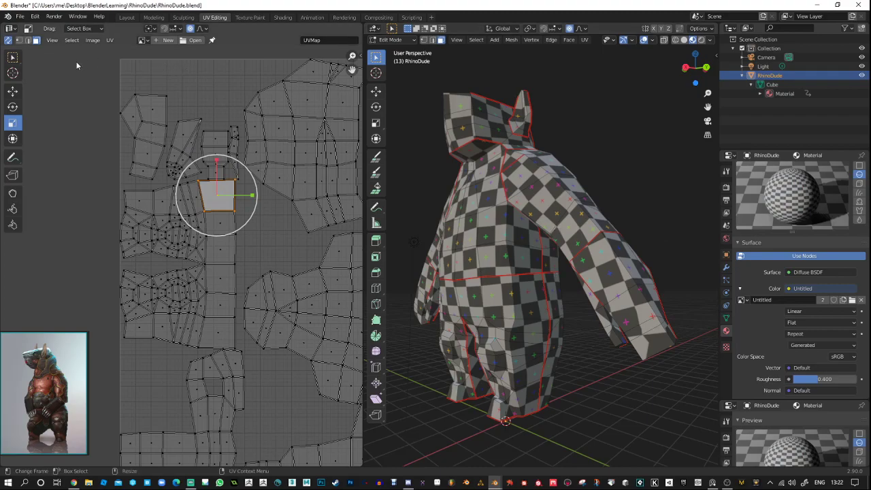
click(11, 40)
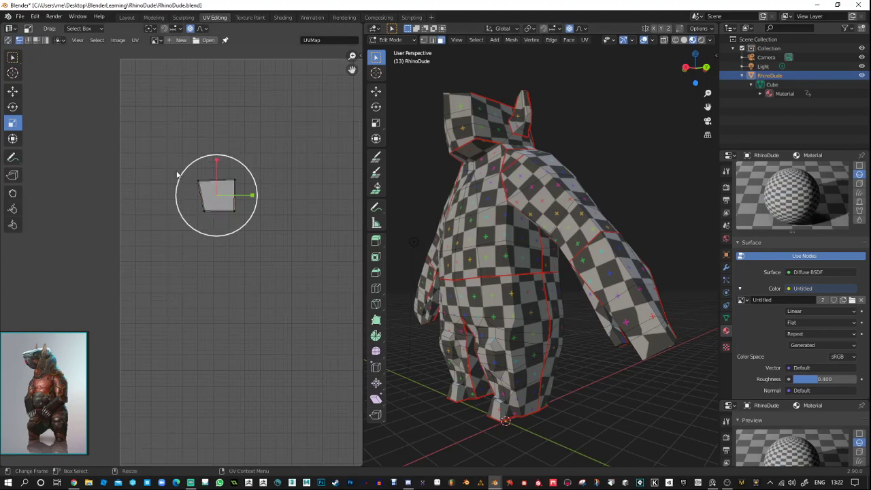
click(12, 40)
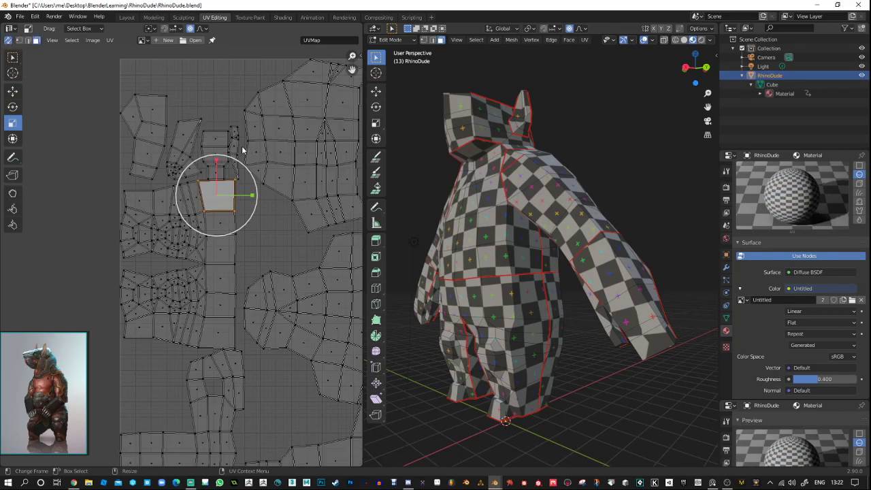
Set the drag action to Tweak, try moving the selected face with the Move tool, and undo the move.
click(90, 28)
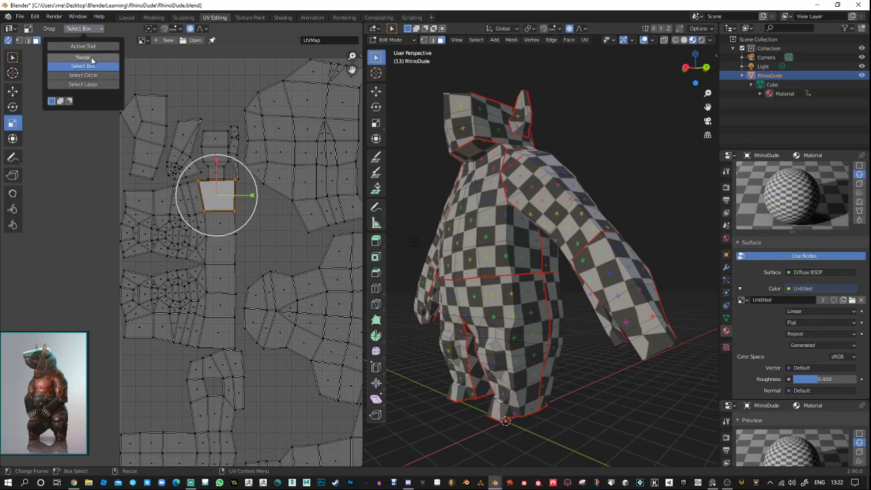
click(91, 58)
click(12, 91)
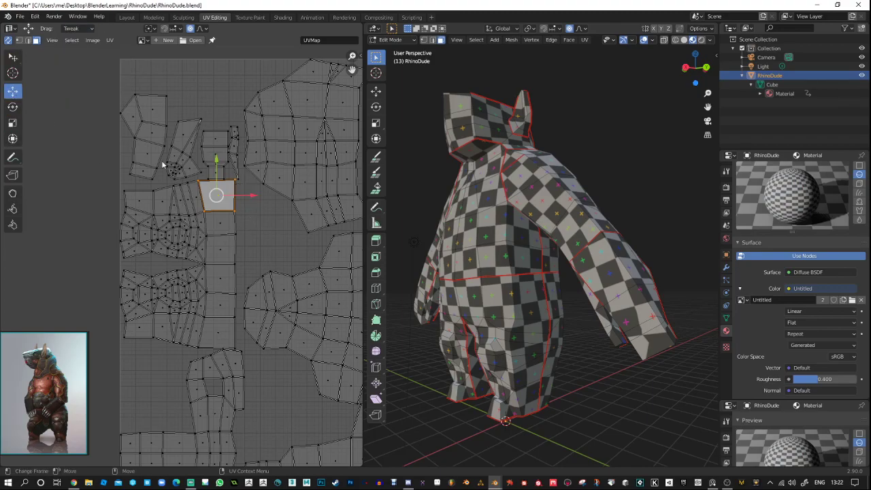
mouse_move(219, 197)
mouse_down()
mouse_move(245, 200)
mouse_move(228, 215)
mouse_move(228, 200)
mouse_up()
key(ctrl+z)
Check the proportional falloff options, then try moving the selected face and the face directly below it, undoing each move.
click(202, 29)
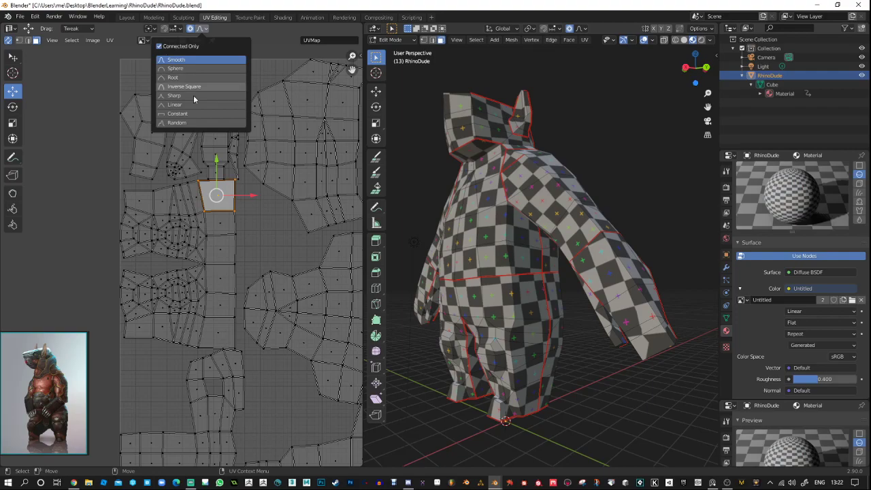
mouse_move(219, 197)
mouse_down()
mouse_move(210, 224)
mouse_move(246, 204)
mouse_move(237, 195)
mouse_up()
key(ctrl+z)
click(225, 223)
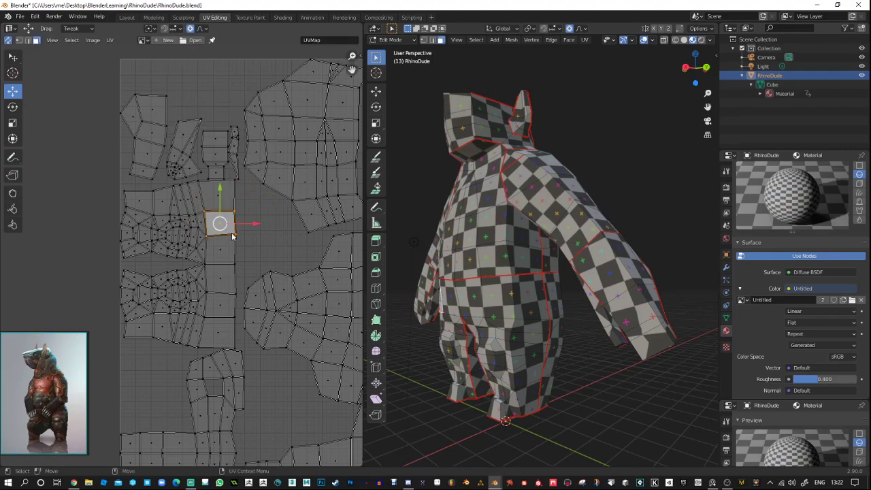
mouse_move(229, 227)
mouse_down()
mouse_move(248, 243)
mouse_move(248, 228)
mouse_move(238, 225)
mouse_up()
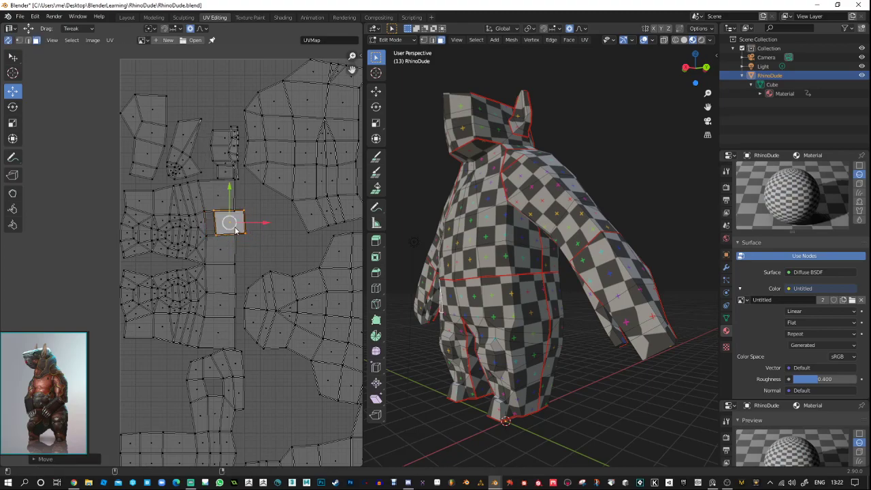
key(ctrl+z)
Try moving a face on the lower border of the large upper UV island and undo the move.
click(272, 249)
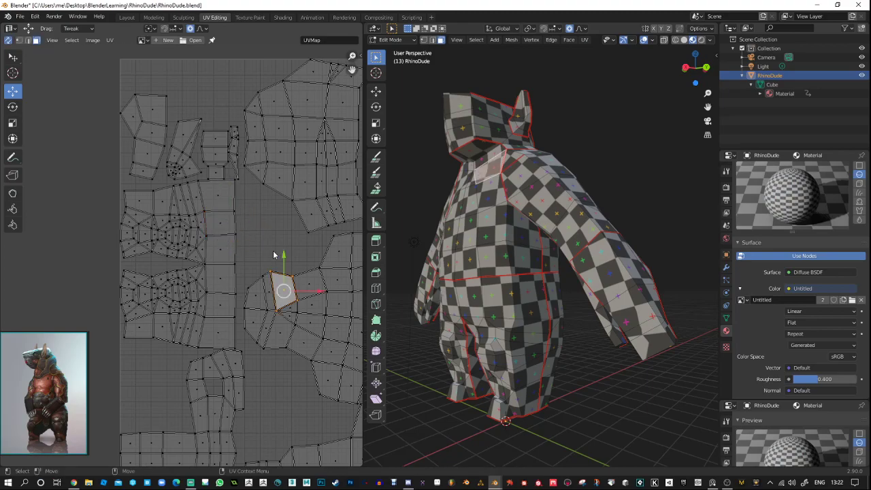
click(287, 186)
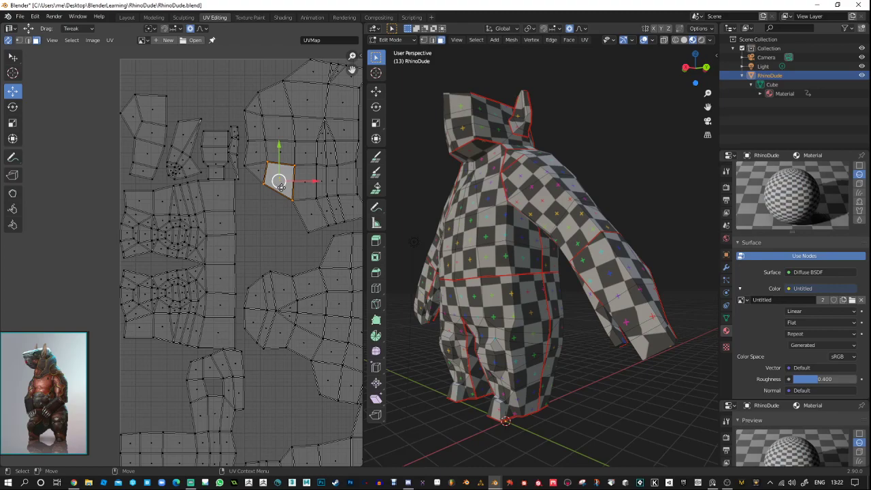
mouse_move(278, 181)
mouse_down()
mouse_move(272, 208)
mouse_move(285, 193)
mouse_up()
key(ctrl+z)
Select a face on the character's upper back in the 3D view, try moving its UVs, and cancel the move.
click(217, 153)
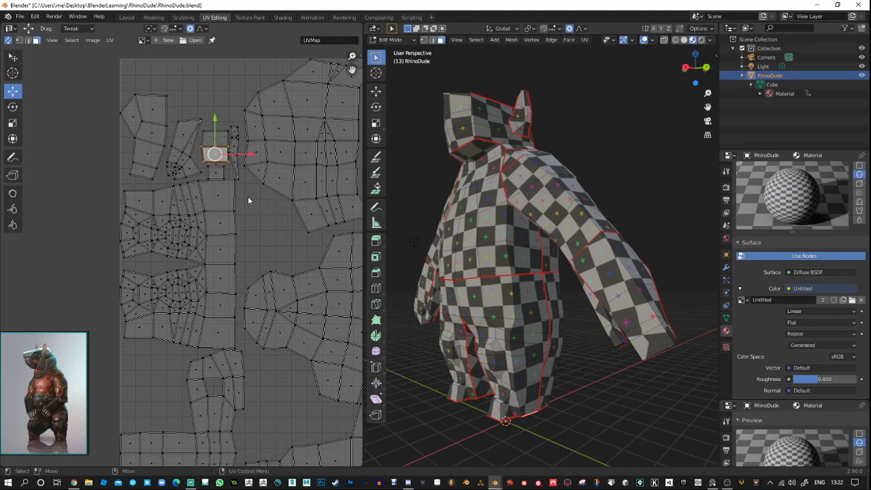
click(221, 221)
click(477, 207)
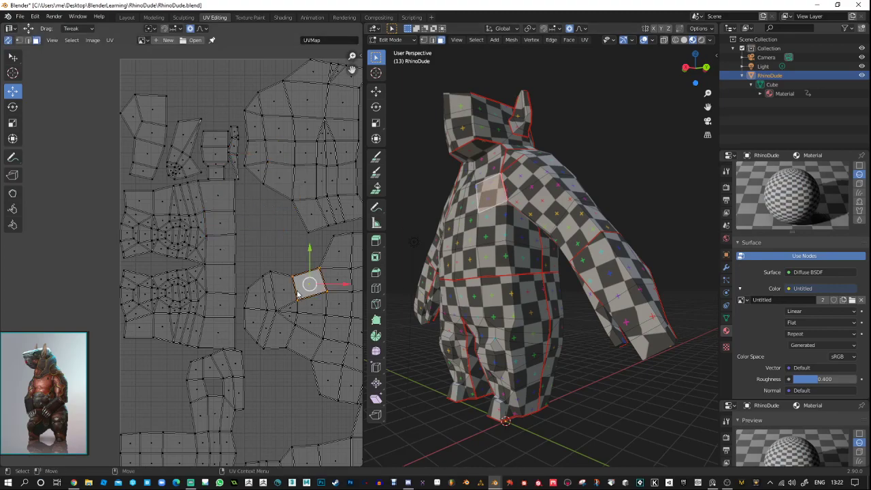
mouse_move(308, 283)
mouse_down()
mouse_move(289, 288)
mouse_move(297, 276)
mouse_up()
key(Escape)
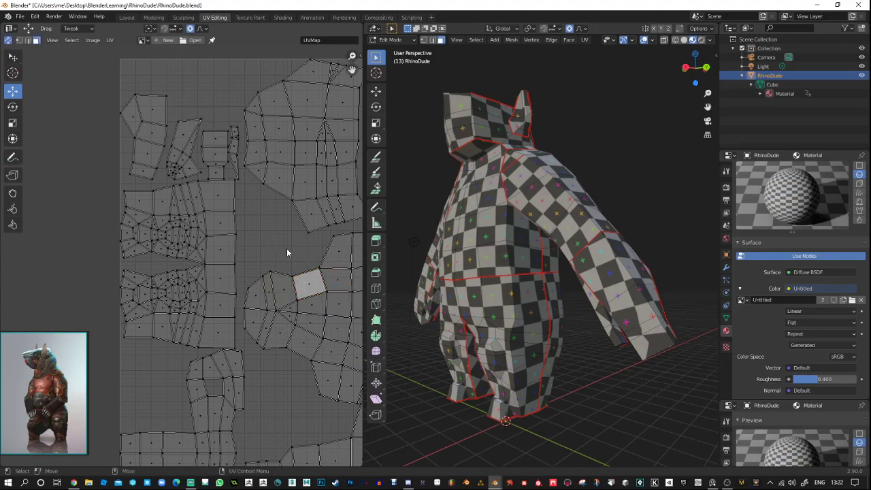
Restart Blender and open the recent file RhinoDude.blend, dismissing the Preferences window.
scroll(287, 144, down, 2)
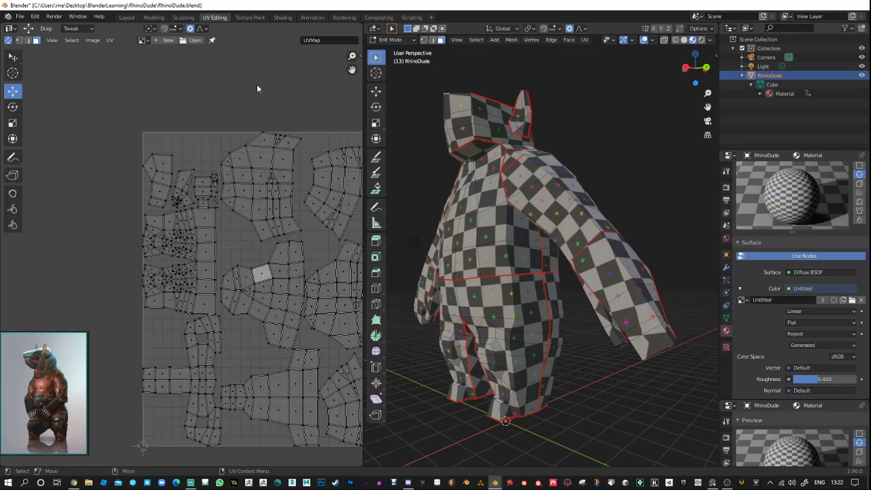
key(super+d)
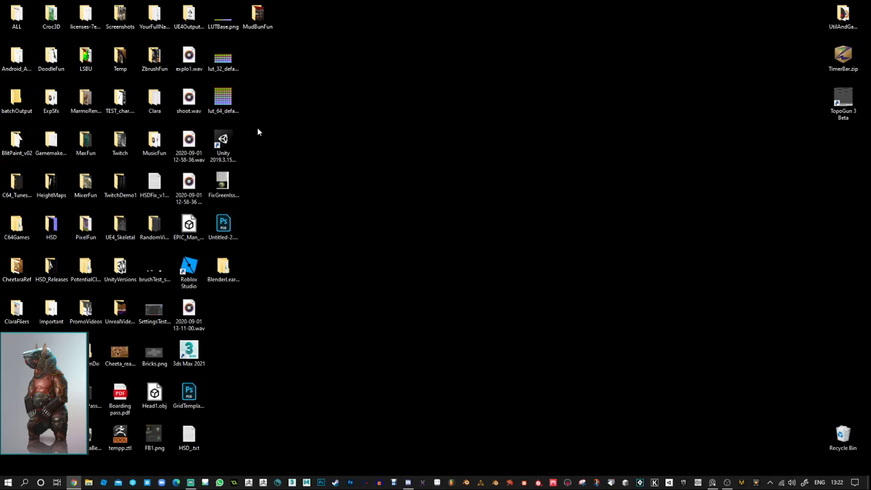
click(494, 484)
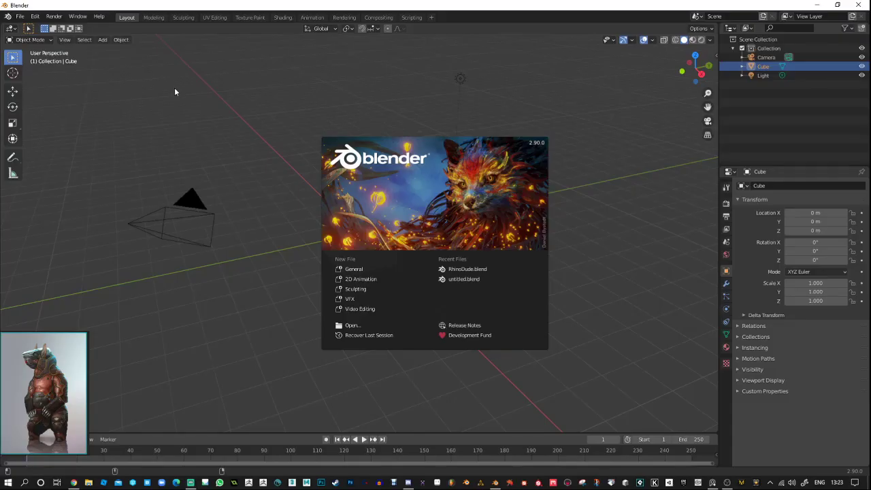
click(482, 271)
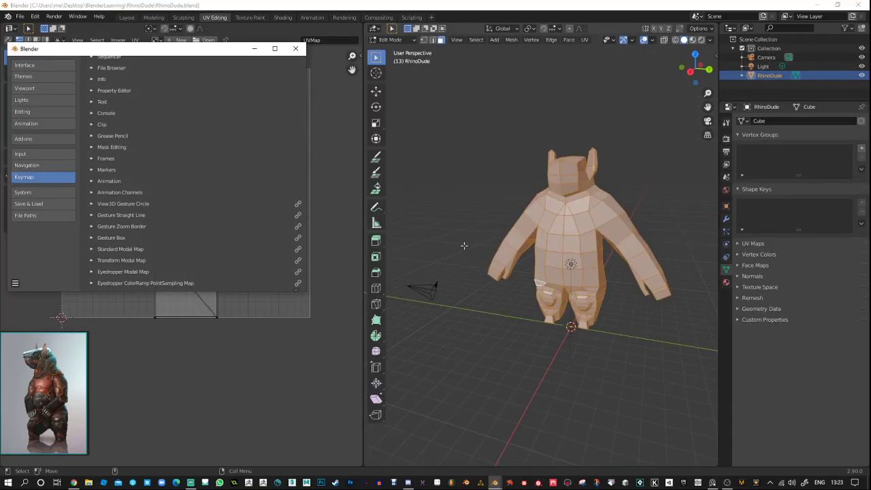
click(295, 48)
Recover the auto-saved file RhinoDude_13488_autosave.blend and dismiss the Preferences window.
click(20, 16)
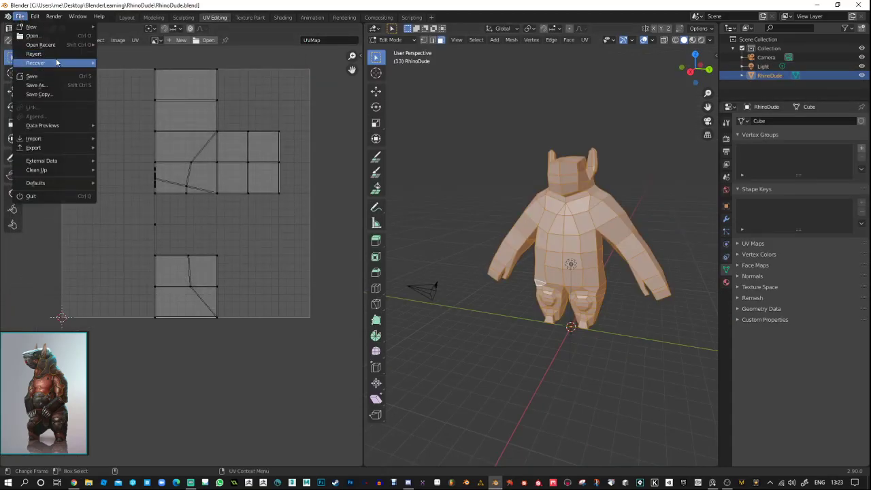
mouse_move(57, 62)
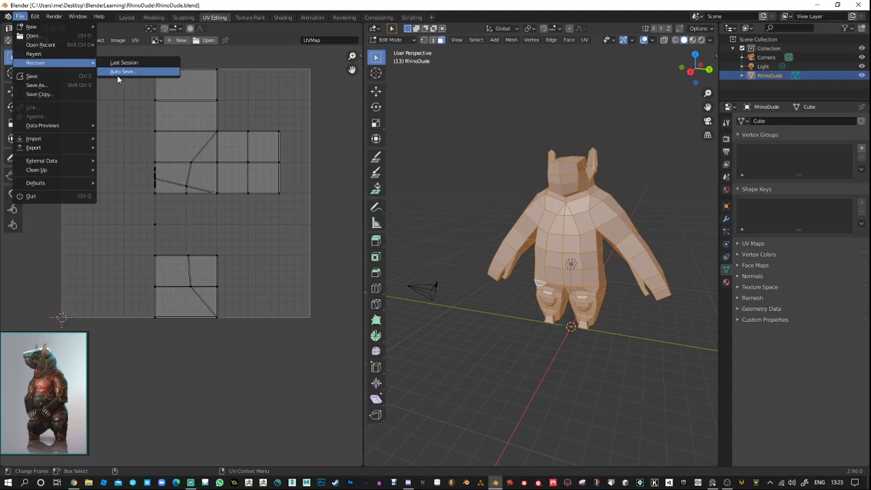
click(120, 72)
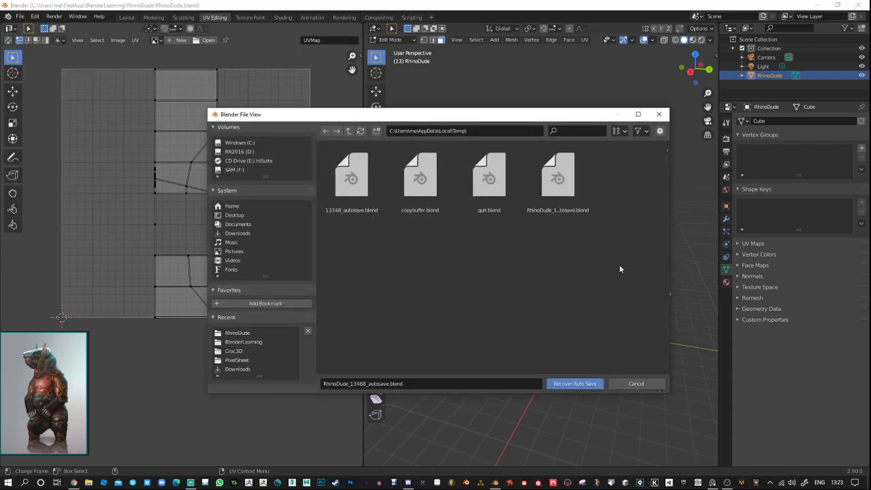
double_click(557, 178)
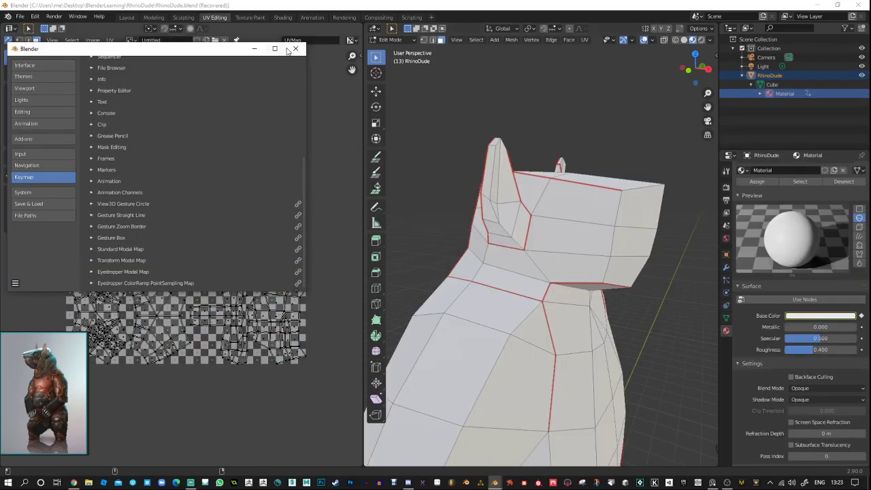
click(295, 48)
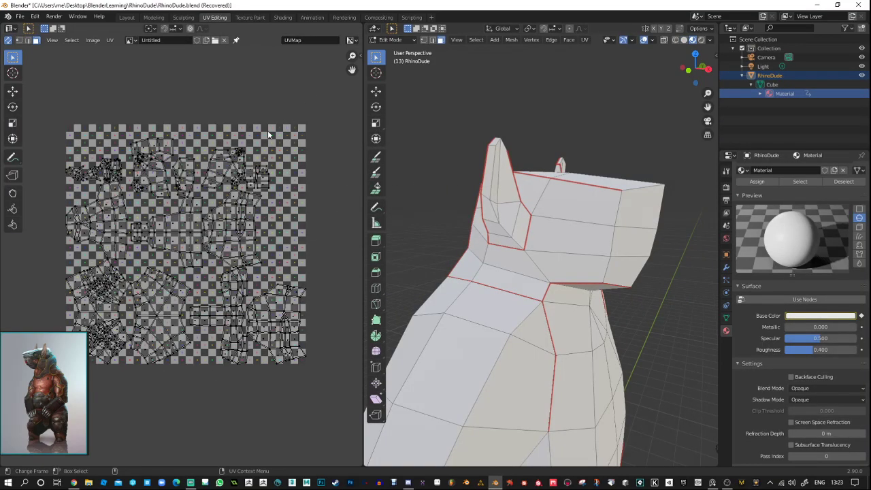
Unlink the Untitled checker image from the UV editor.
scroll(267, 132, up, 4)
scroll(241, 156, down, 5)
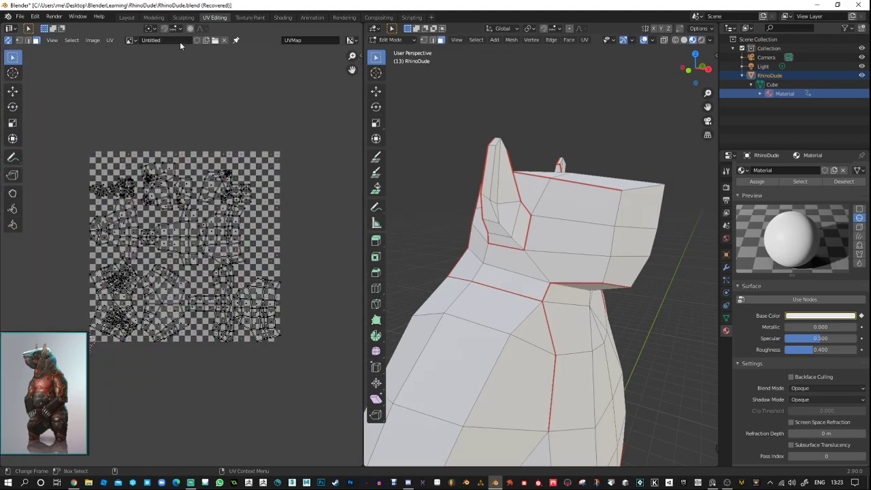
click(57, 41)
click(131, 40)
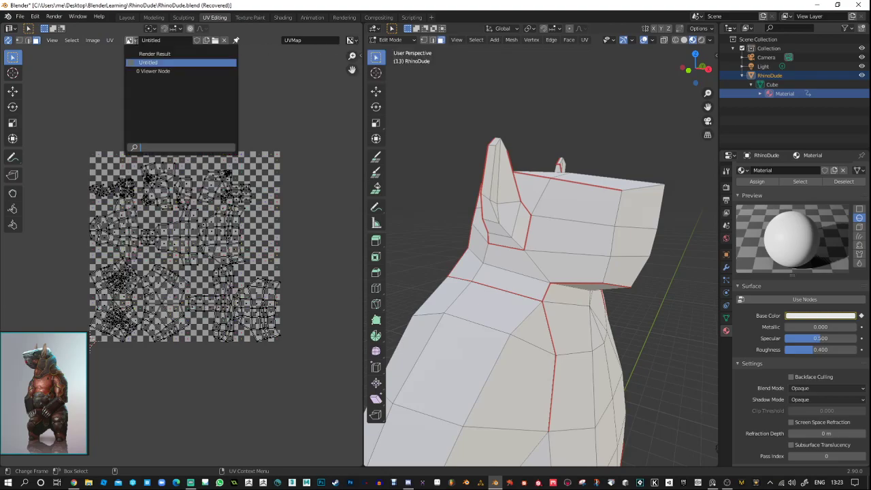
click(224, 41)
Select the overlapping UV faces with Select Overlap, then drop that selection.
scroll(199, 197, up, 9)
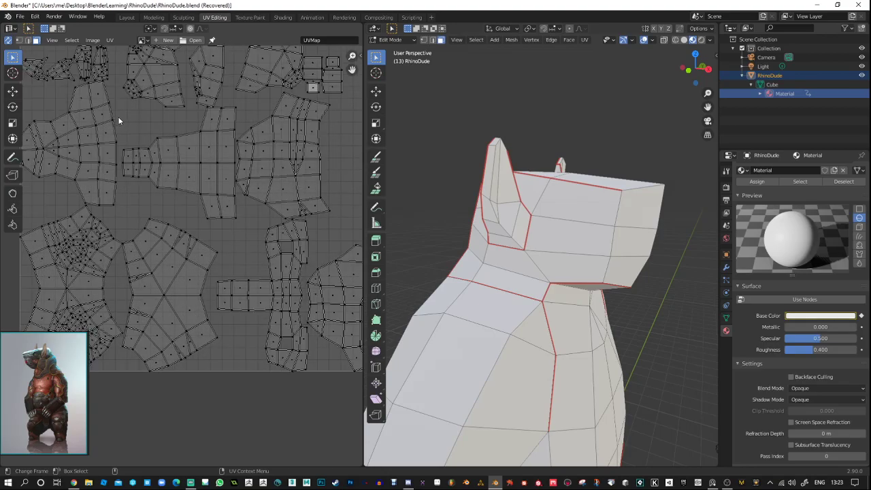
scroll(120, 118, down, 1)
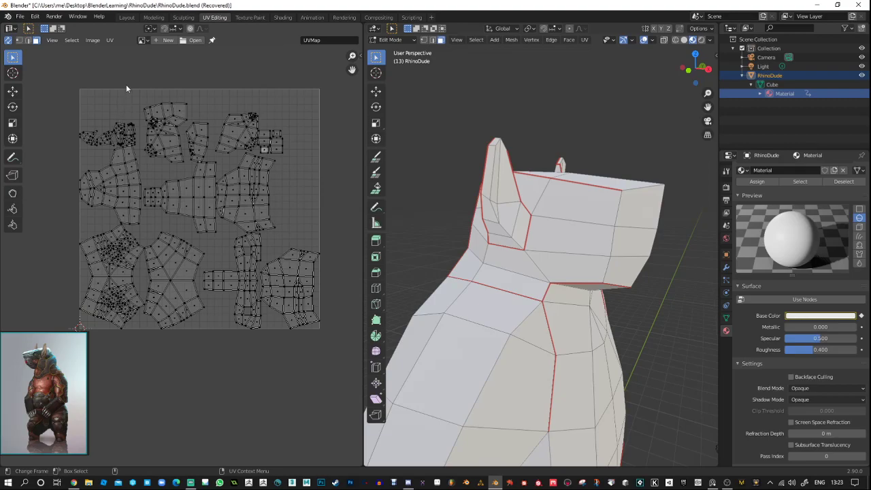
click(71, 40)
click(104, 168)
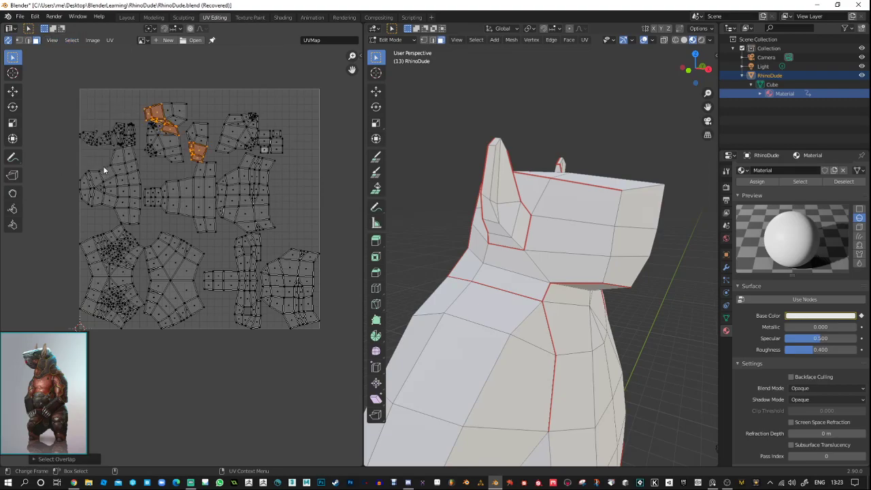
click(62, 146)
Reopen the recent file RhinoDude.blend without saving changes and dismiss the Preferences window.
click(20, 16)
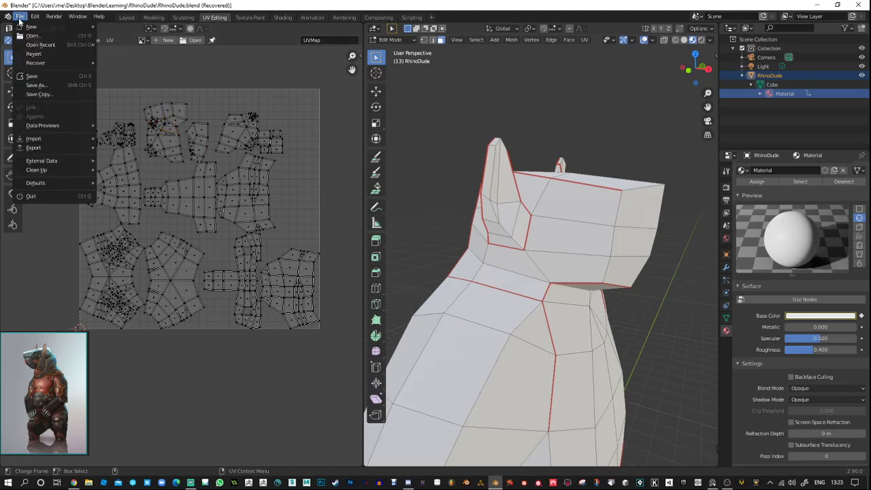
mouse_move(39, 45)
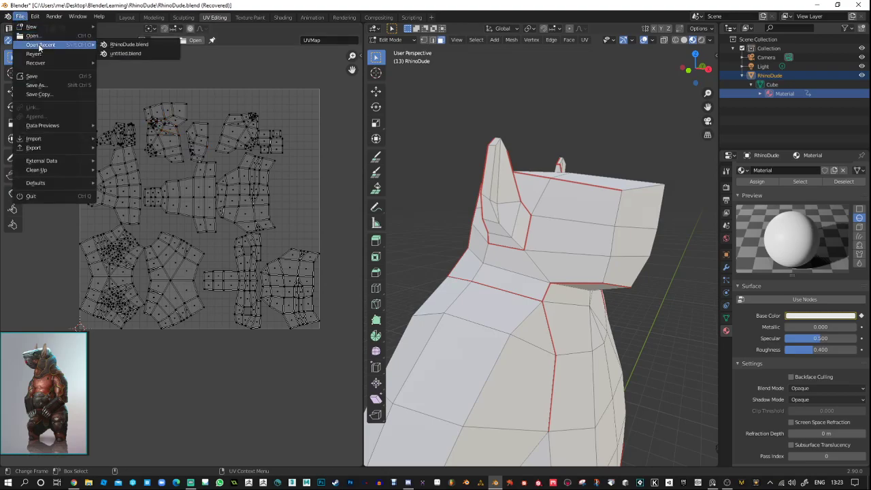
click(144, 43)
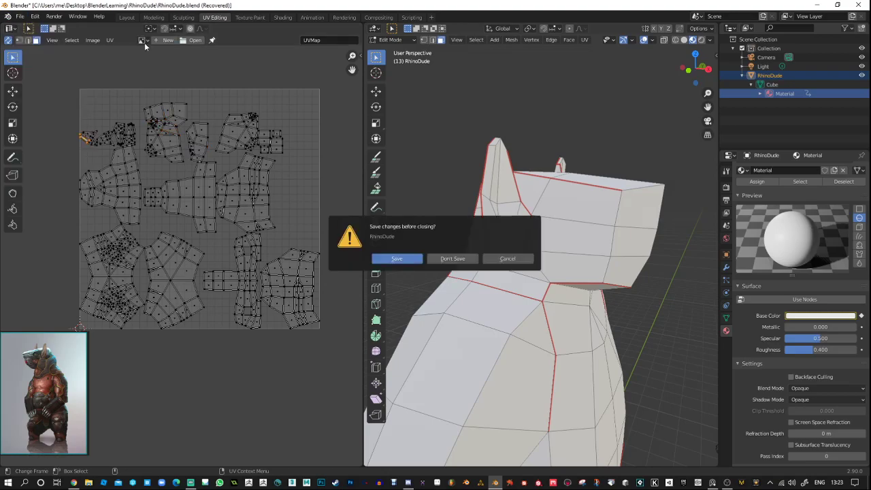
click(452, 259)
click(295, 48)
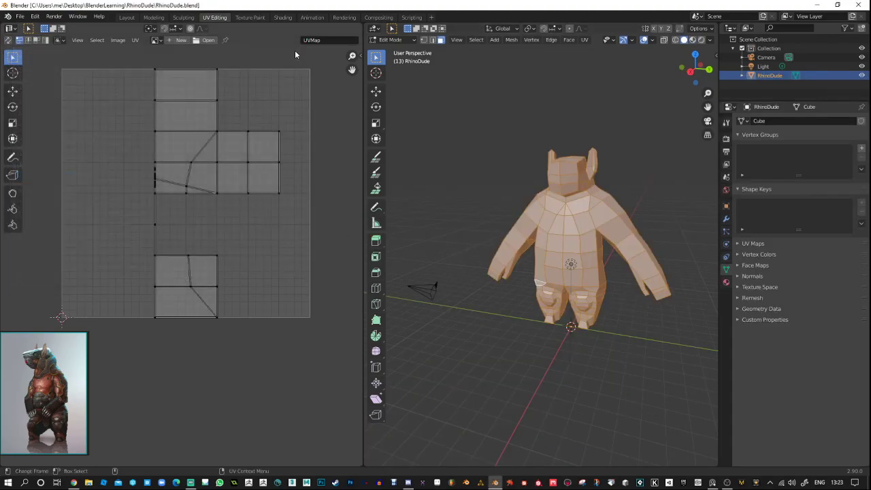
Recover the session from the auto-save file RhinoDude_13488_autosave.blend.
click(20, 15)
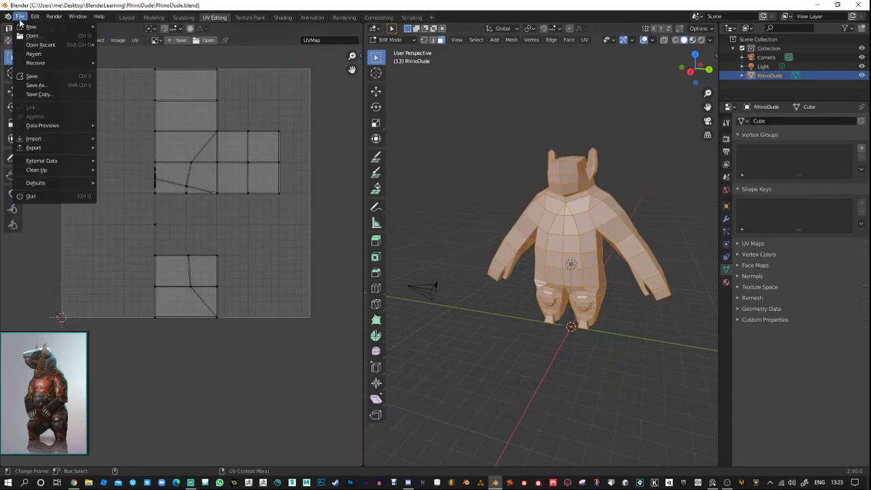
mouse_move(47, 61)
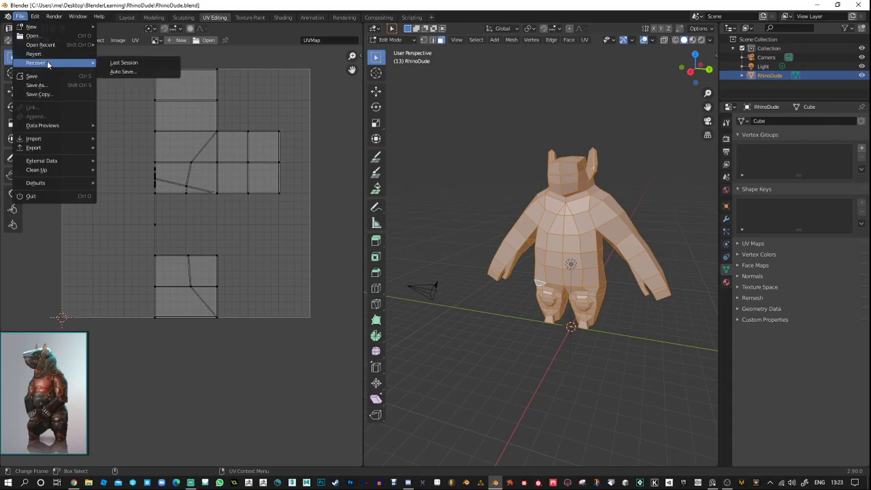
click(125, 71)
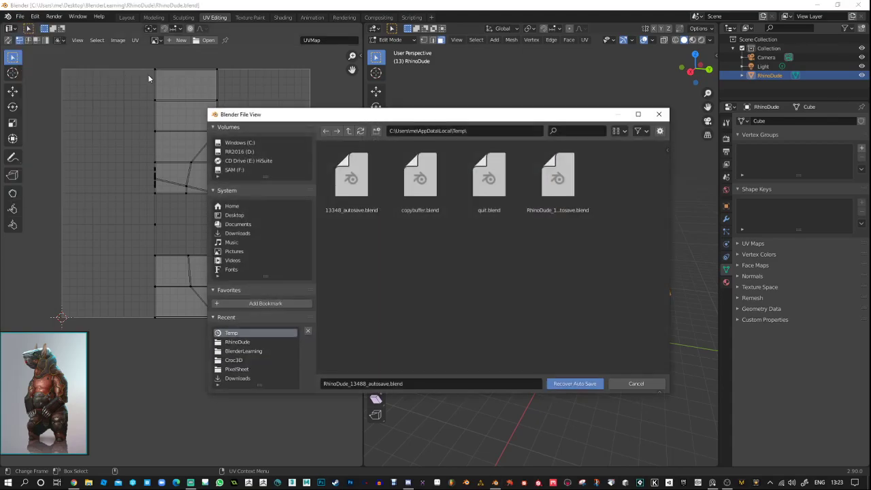
double_click(563, 197)
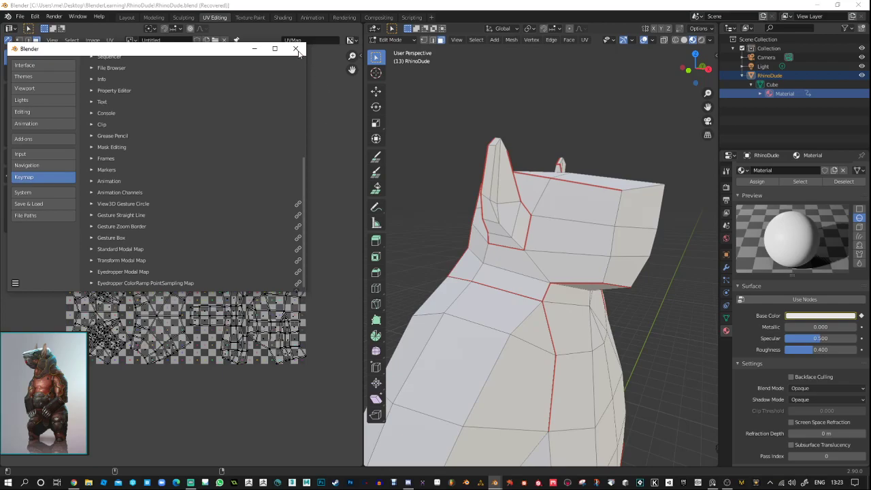
scroll(561, 338, down, 5)
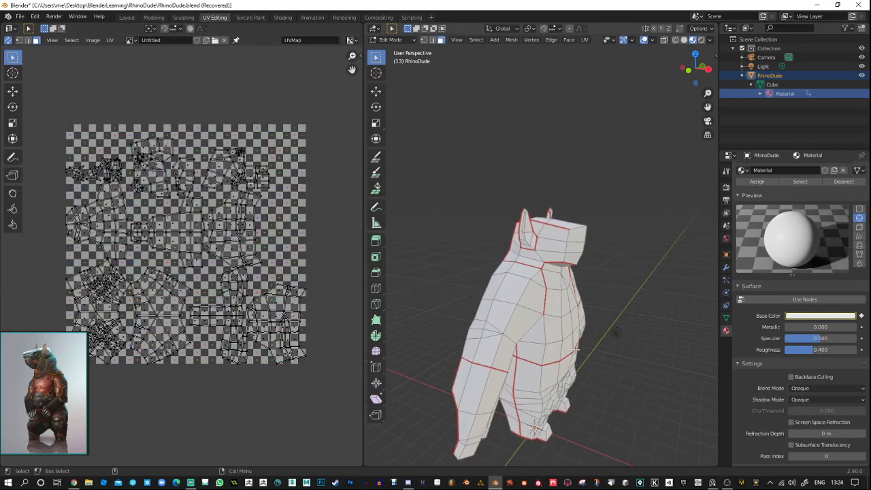
shift+middle_drag(600, 355, 551, 286)
scroll(546, 290, up, 2)
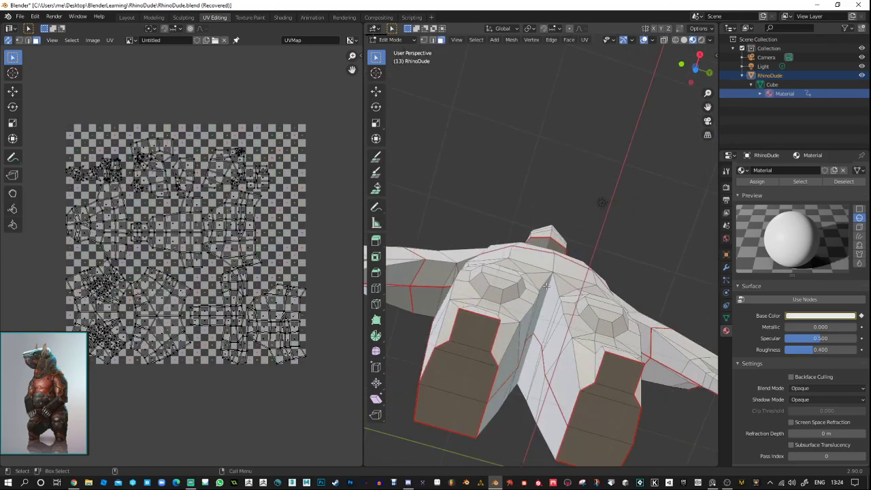
right_click(547, 291)
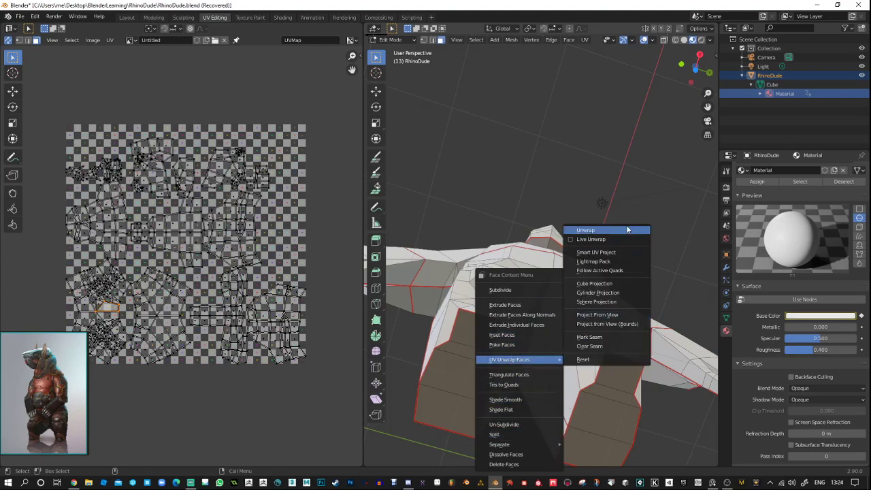
middle_drag(560, 171, 473, 323)
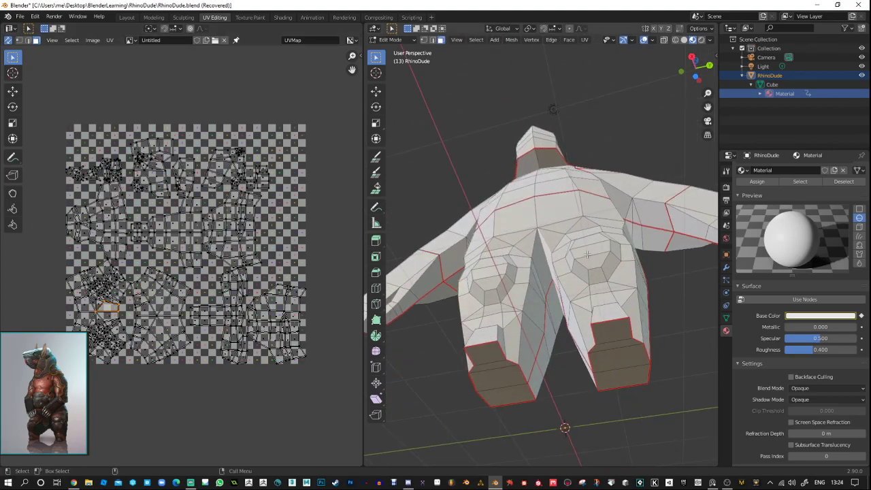
middle_drag(561, 262, 572, 253)
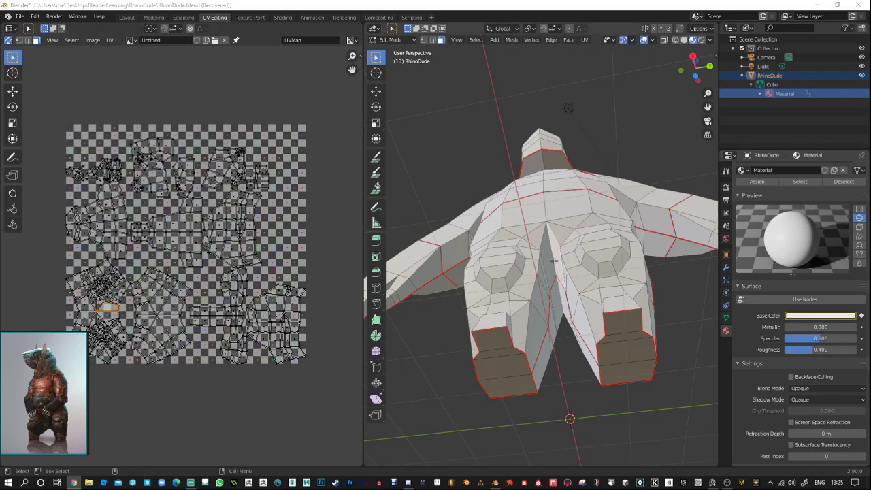
click(558, 295)
right_click(559, 294)
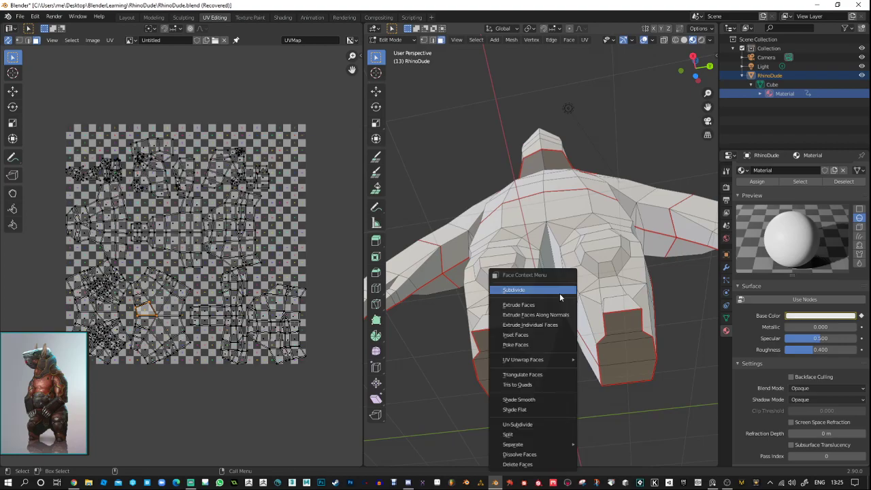
click(559, 293)
Select the central edges running from the belly seam down between the legs and mark them as a seam.
click(432, 40)
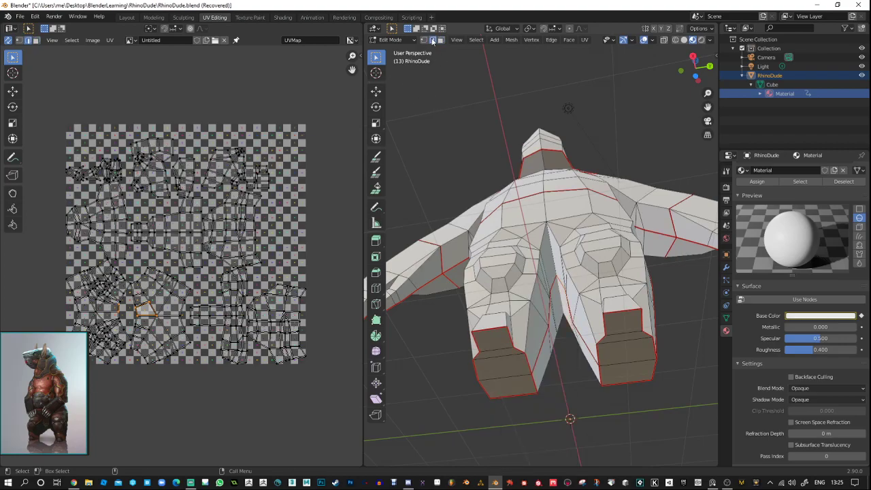
click(554, 260)
shift+click(559, 289)
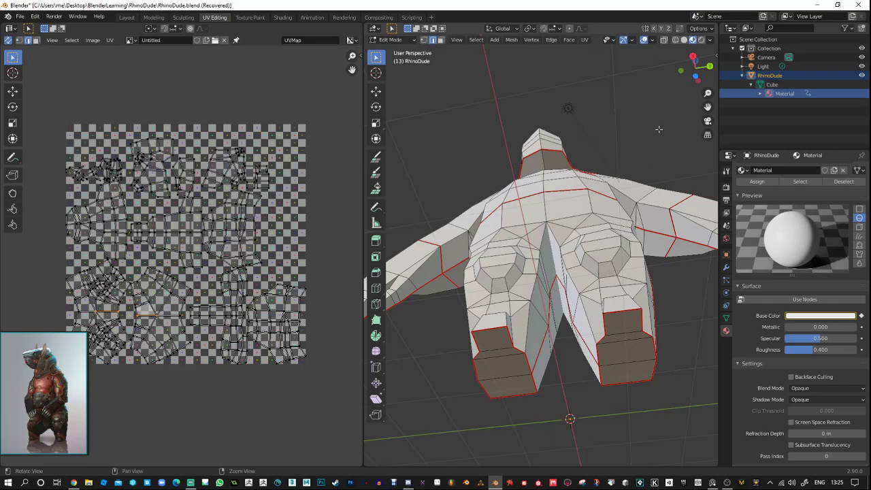
middle_drag(570, 273, 489, 232)
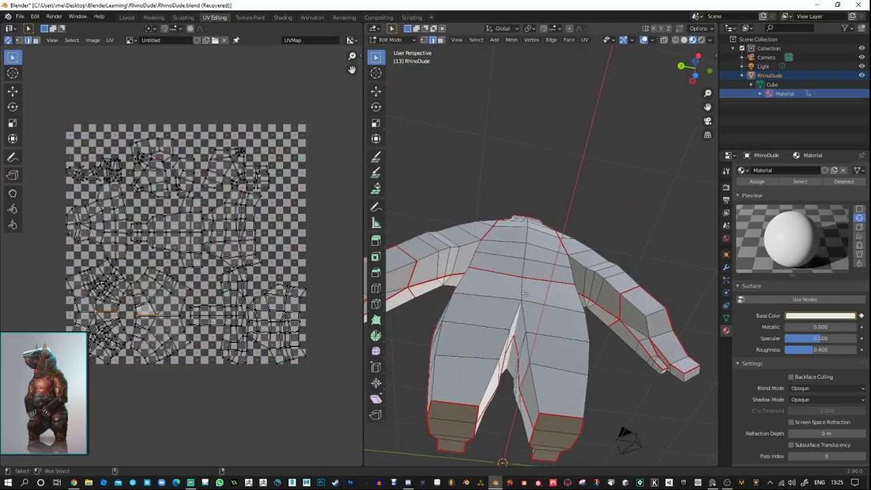
middle_drag(515, 314, 551, 252)
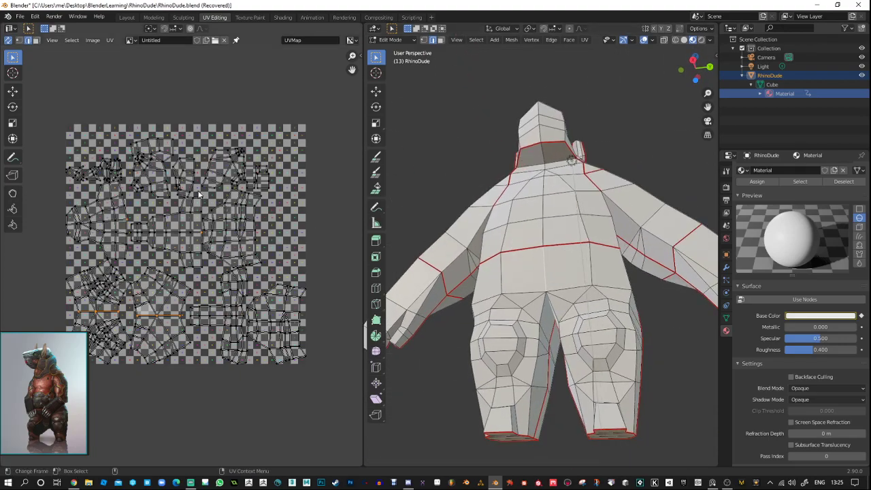
middle_drag(450, 224, 481, 257)
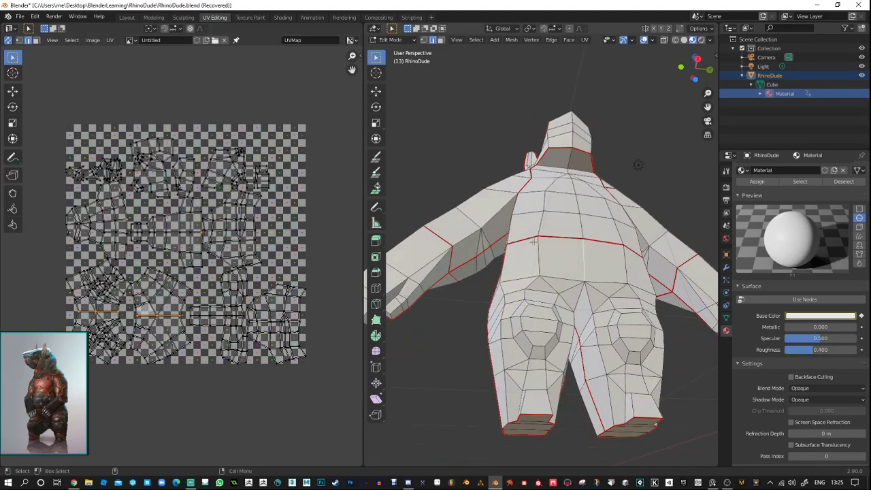
right_click(583, 264)
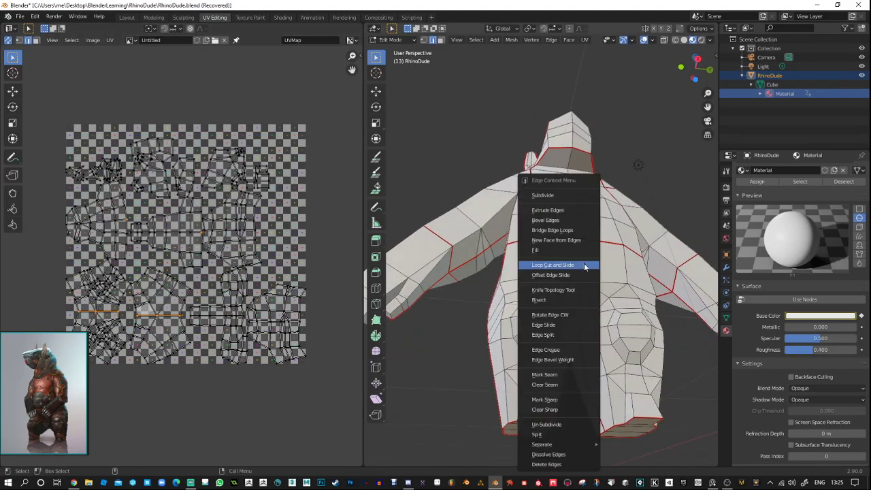
click(552, 375)
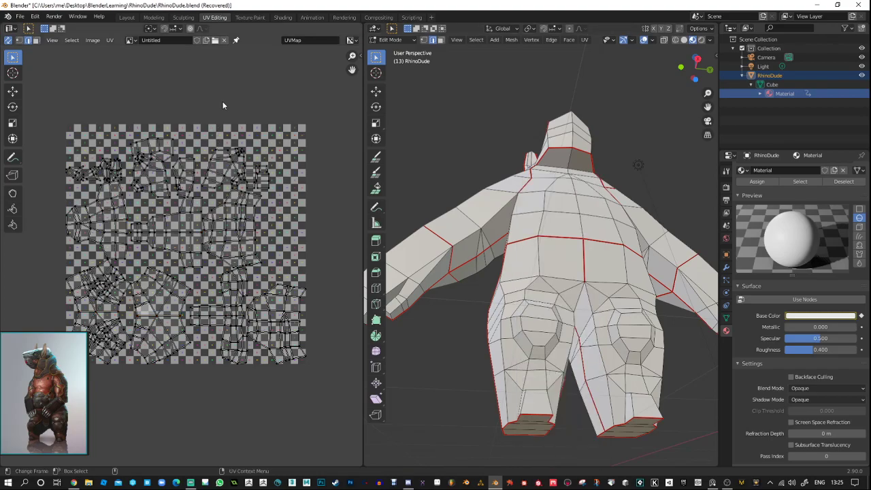
Enable nodes on the material and set its surface shader to Diffuse BSDF.
scroll(116, 100, down, 1)
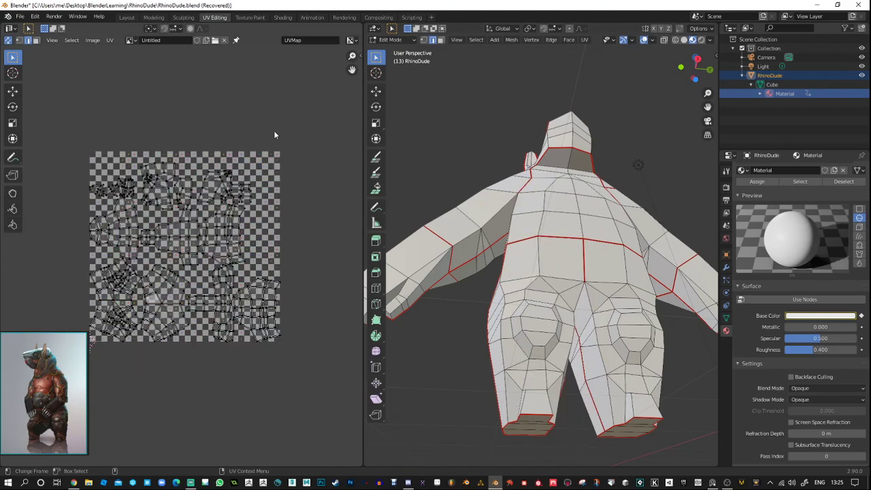
click(795, 300)
click(802, 316)
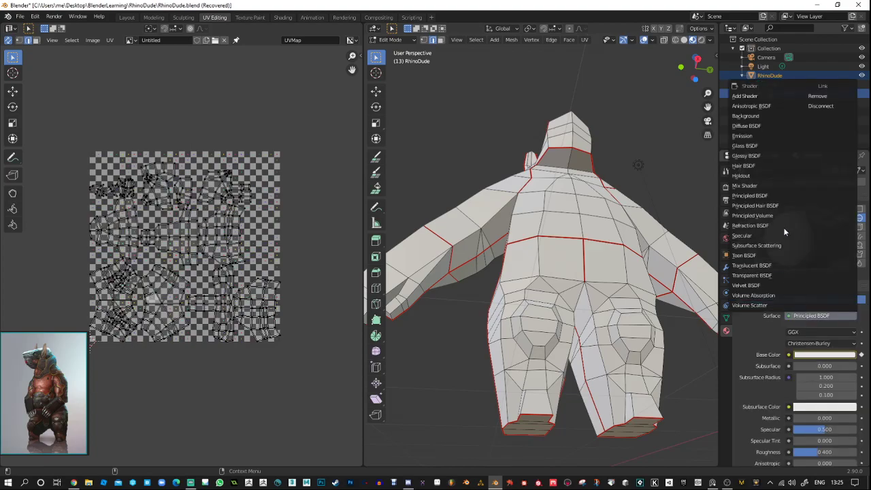
click(748, 126)
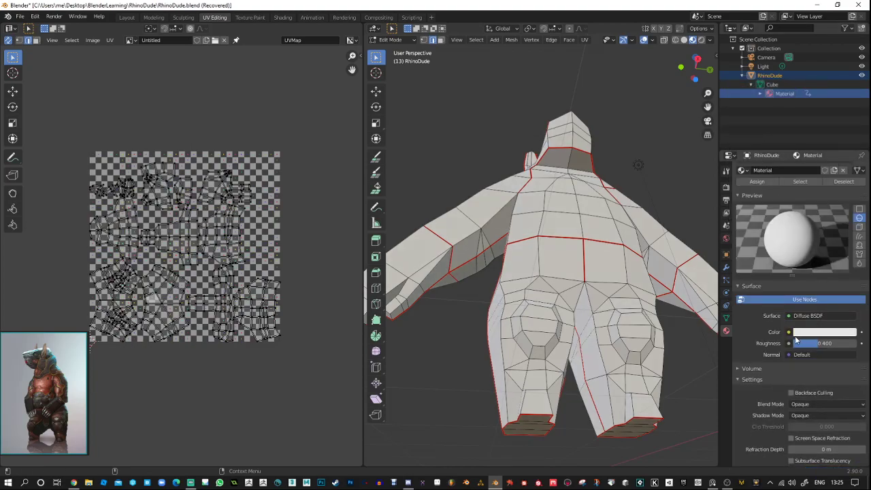
Drive the material's base colour with an Image Texture using the Untitled checker image.
click(788, 332)
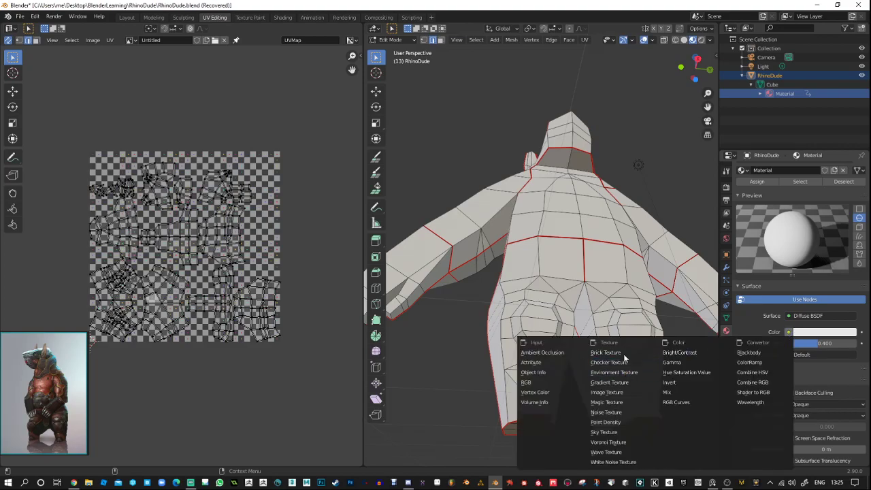
click(604, 393)
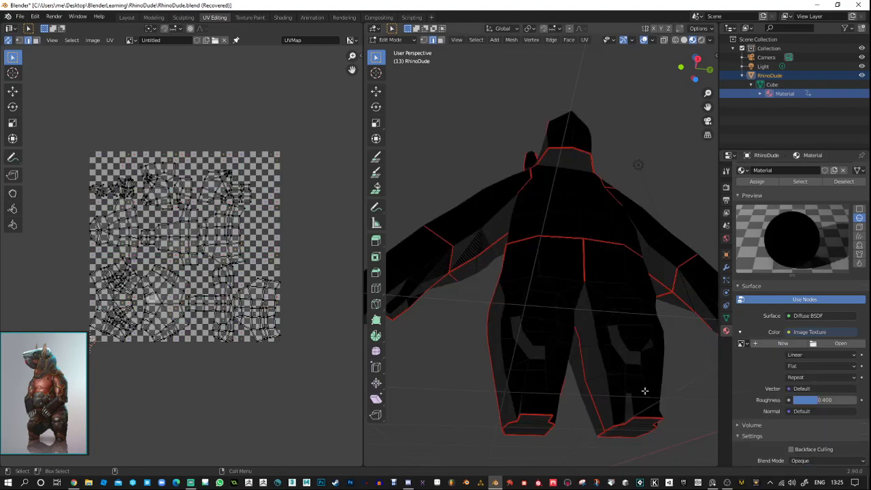
click(742, 343)
click(758, 365)
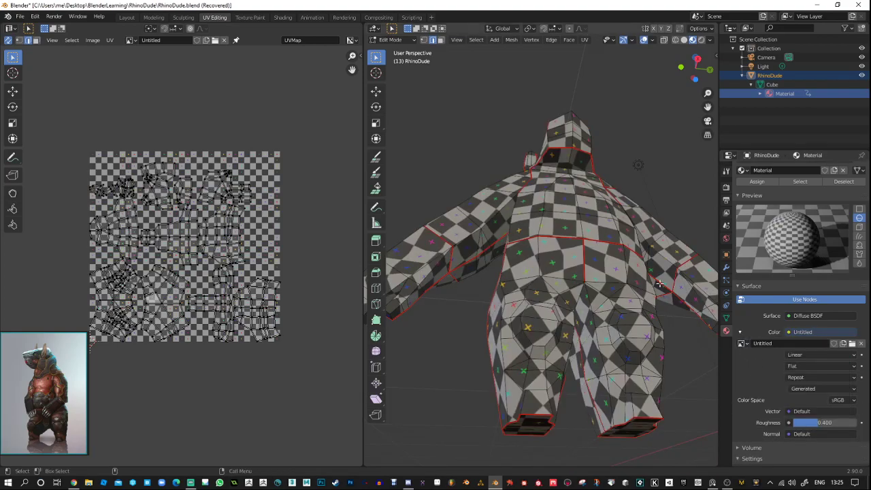
middle_drag(645, 132, 592, 187)
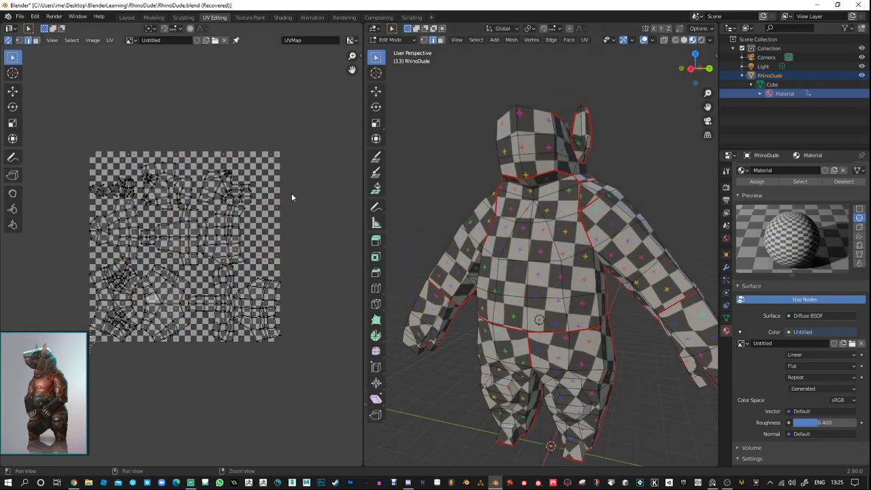
Unlink the Untitled checker image from the UV editor.
click(131, 40)
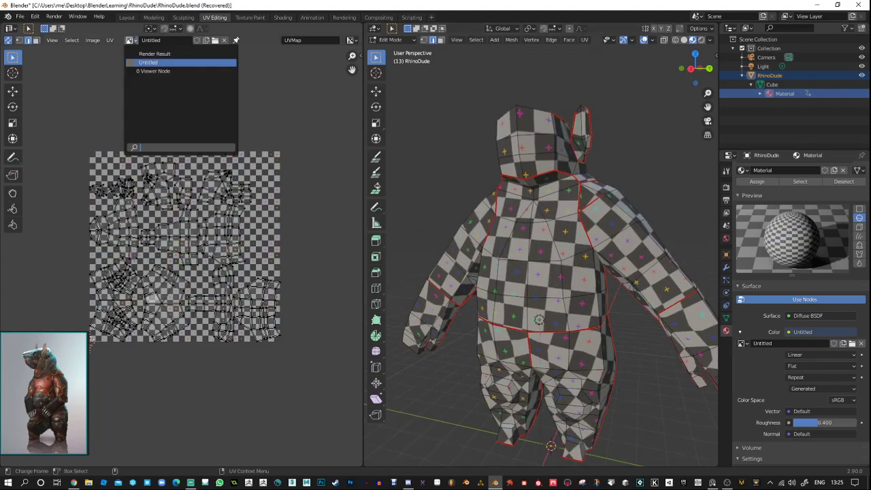
click(224, 41)
scroll(200, 110, up, 8)
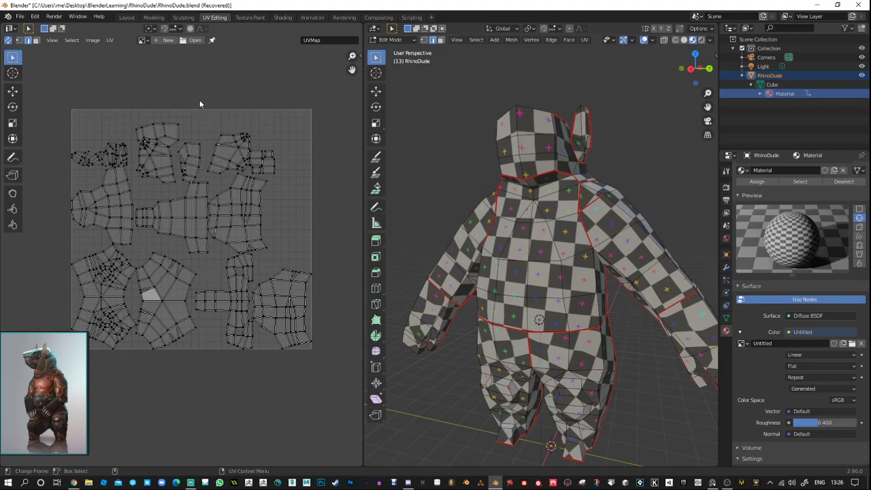
Select all the UV islands and unwrap the whole RhinoDude mesh again.
scroll(204, 109, down, 2)
drag(93, 136, 295, 328)
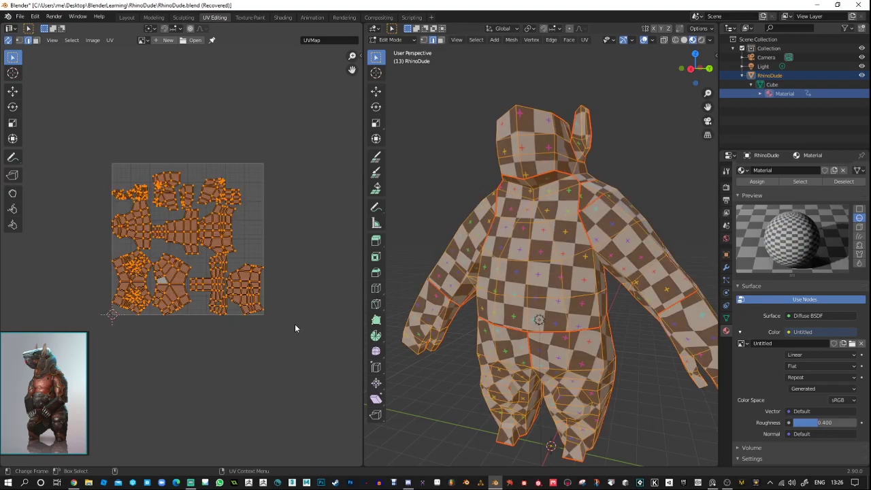
right_click(211, 240)
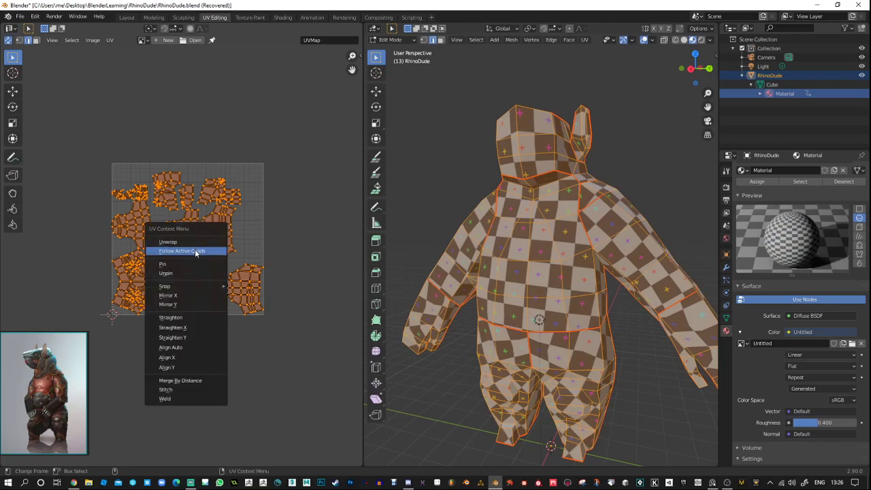
click(189, 244)
Try Align Auto on all the selected UVs, then undo it.
right_click(211, 204)
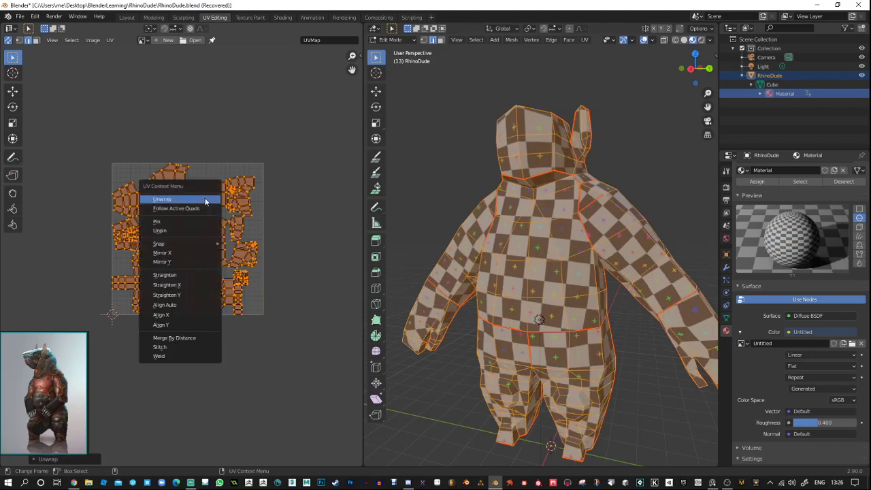
mouse_move(190, 243)
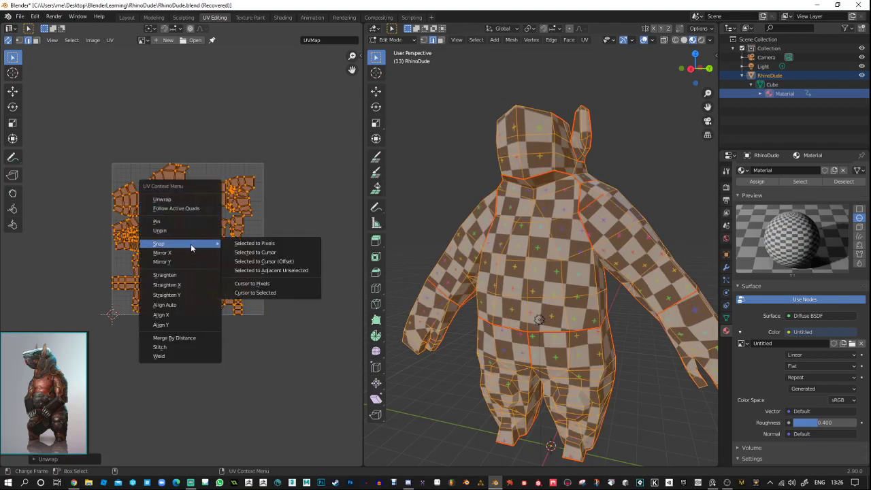
click(193, 305)
key(ctrl+z)
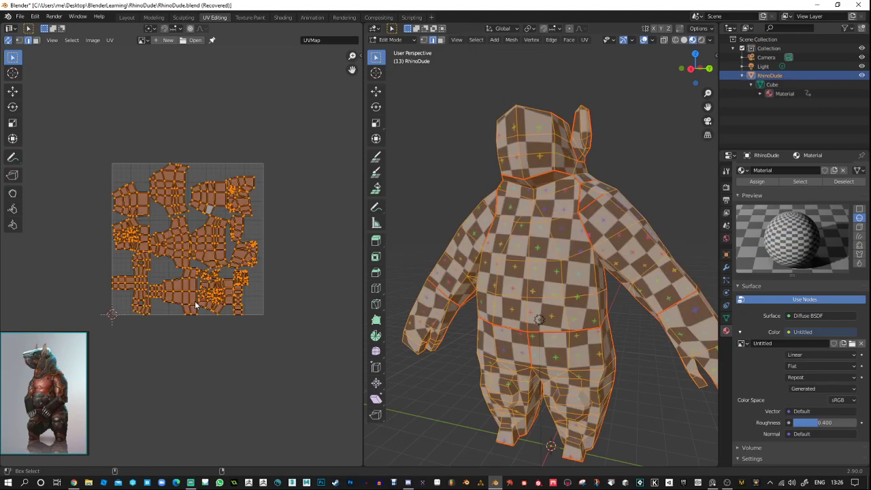
Pack all the selected UV islands into the UV square with Pack Islands.
right_click(198, 263)
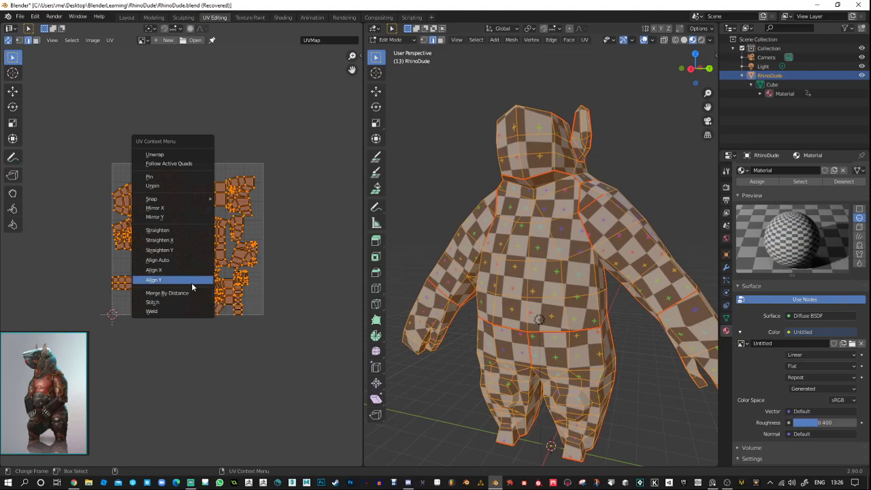
click(109, 40)
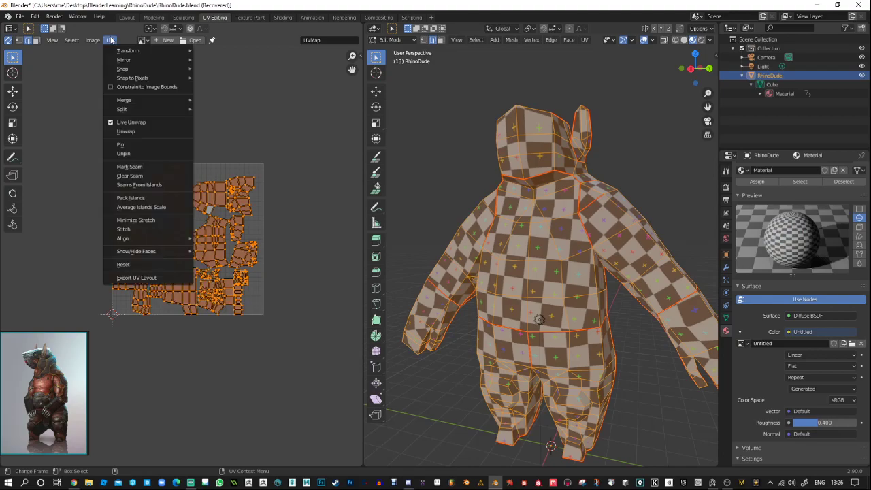
click(150, 202)
click(97, 42)
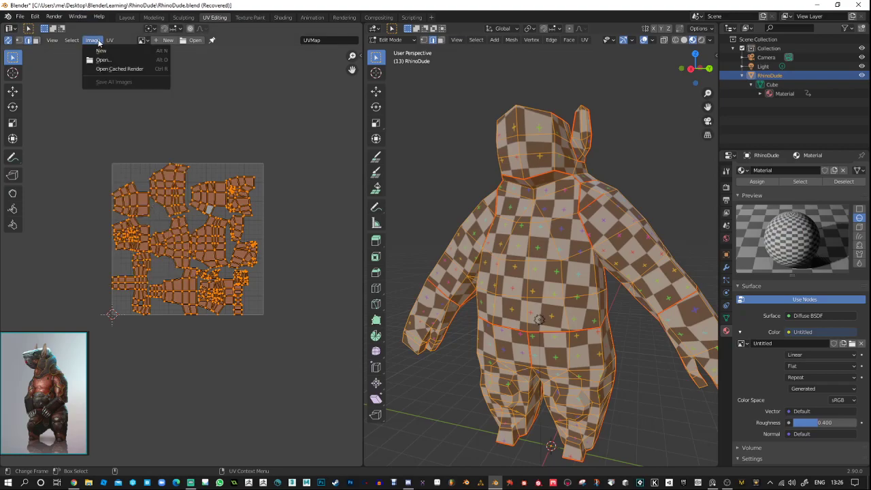
mouse_move(110, 40)
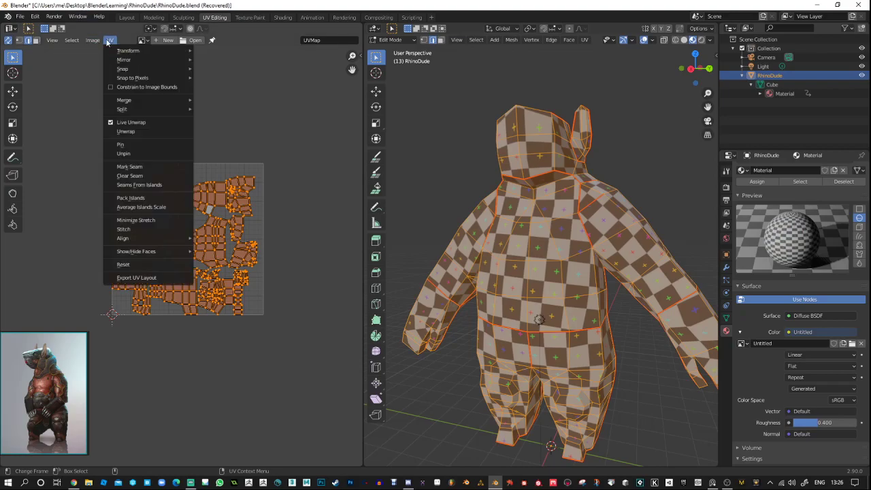
click(133, 198)
scroll(138, 173, up, 7)
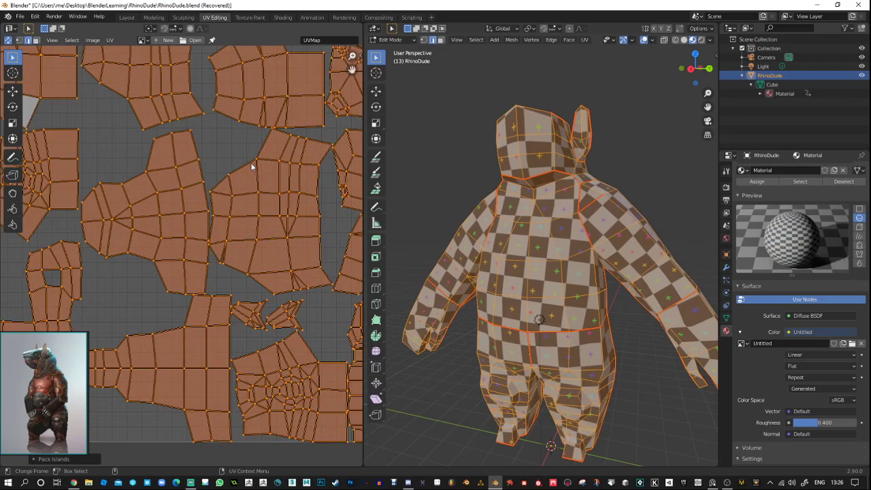
scroll(251, 166, down, 4)
Switch the UV selection to face mode and test-select faces on the upper-left island, leaving nothing selected.
click(90, 92)
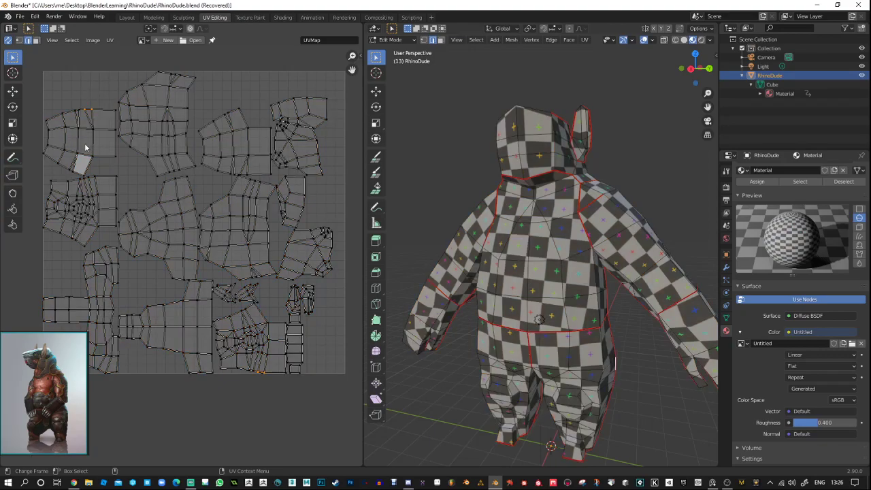
click(36, 40)
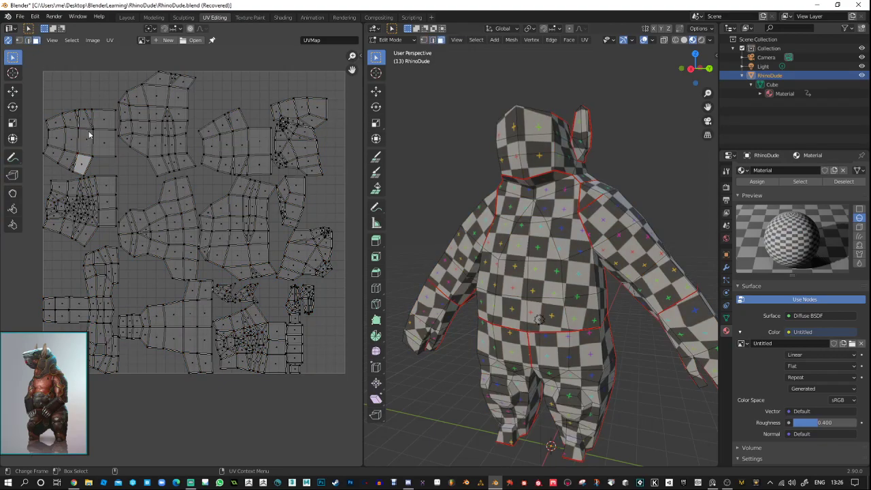
click(87, 141)
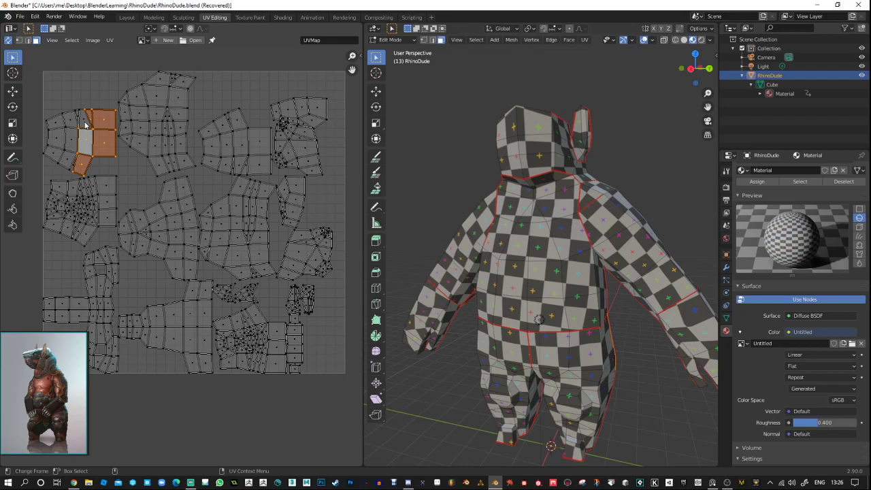
click(87, 131)
click(72, 143)
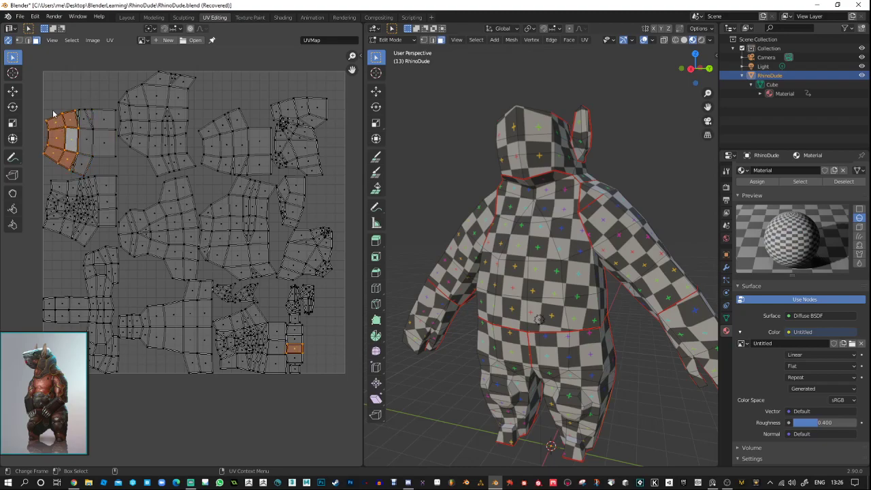
right_click(72, 136)
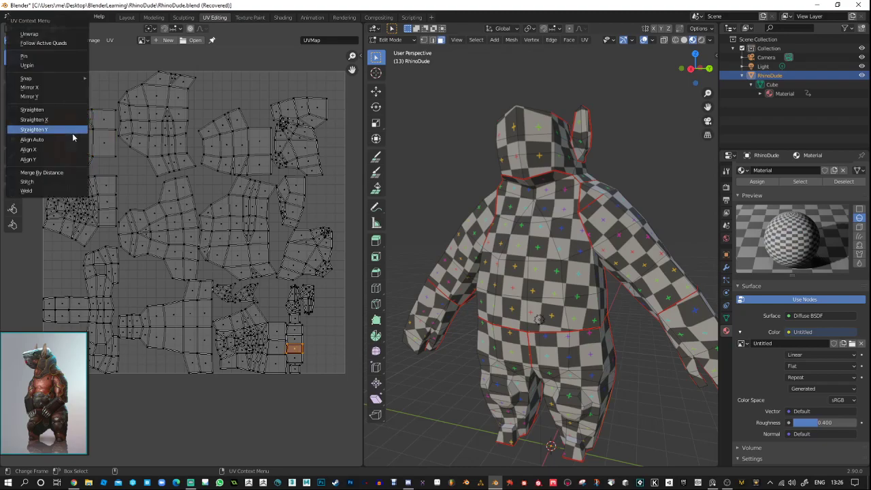
click(113, 74)
Try Select Linked from individual faces of the upper-left UV island and examine where the selected faces sit on the model.
click(72, 40)
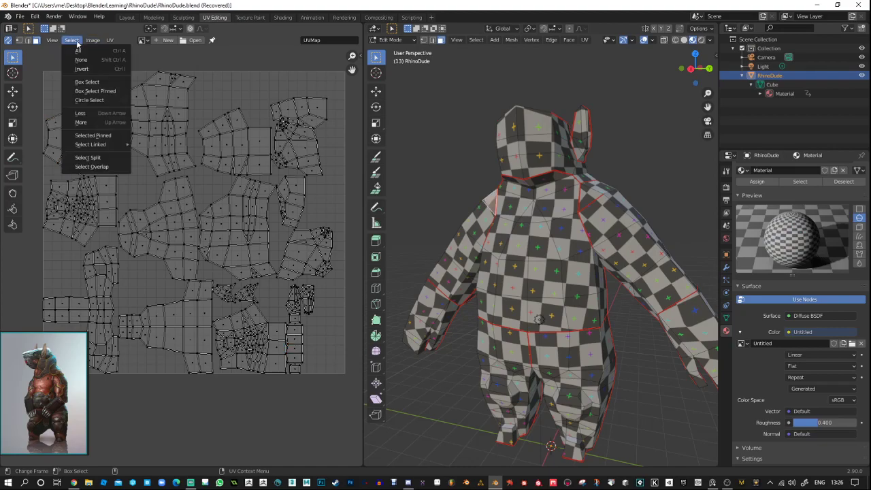
mouse_move(94, 145)
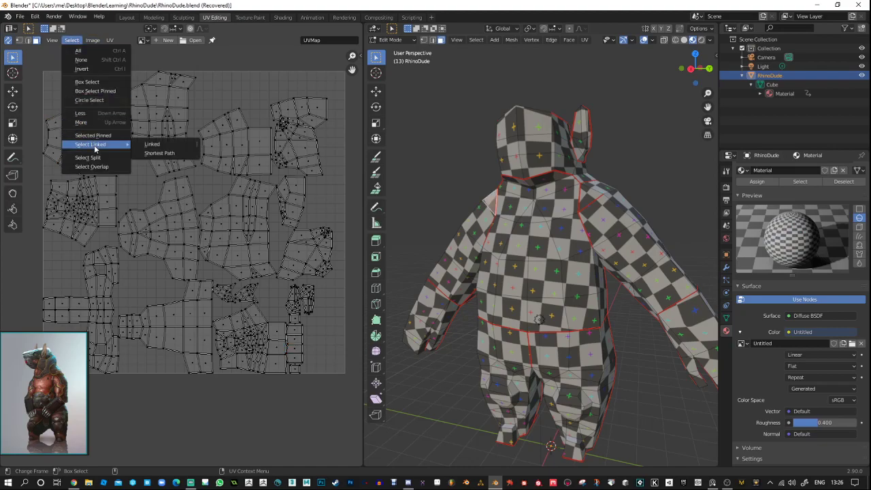
click(145, 145)
click(86, 140)
key(ctrl+l)
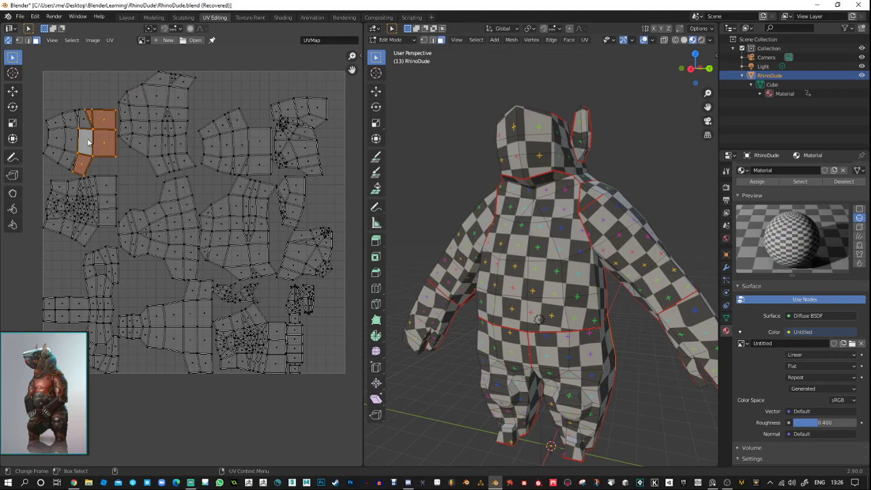
click(71, 136)
key(ctrl+l)
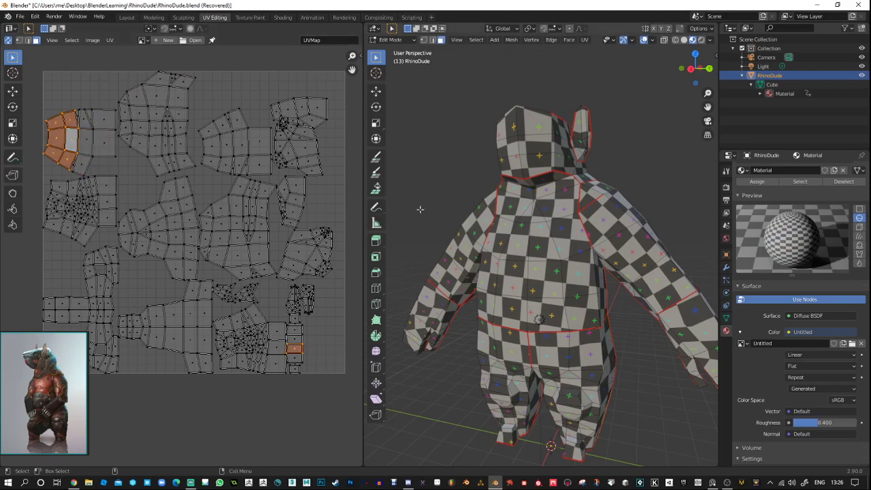
scroll(420, 210, down, 3)
middle_drag(544, 235, 448, 240)
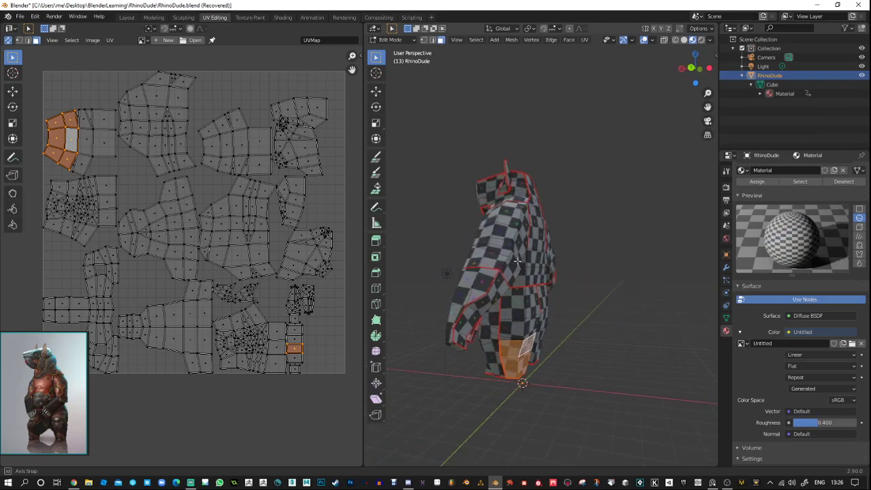
Deselect the UV faces and save the file as RhinoDude.blend.
click(89, 76)
key(ctrl+s)
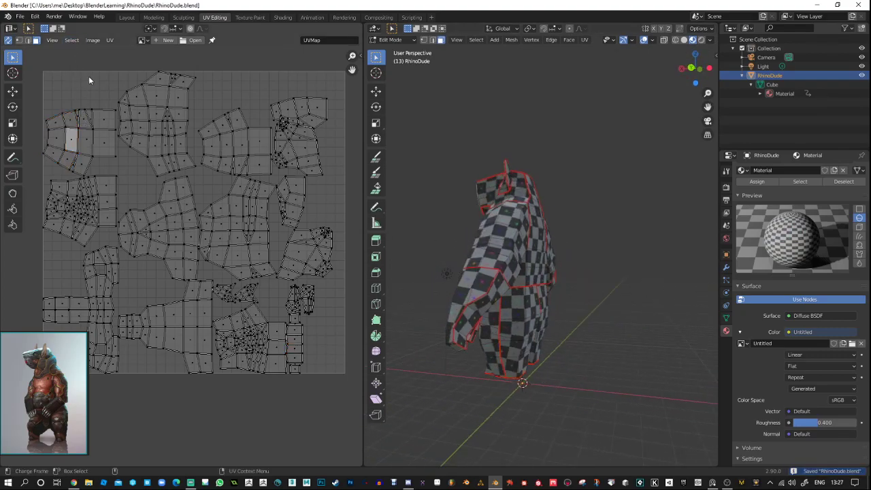
Check the layout for overlapping UV faces with Select Overlap, clear the selection and inspect the hands and body on the model.
click(72, 40)
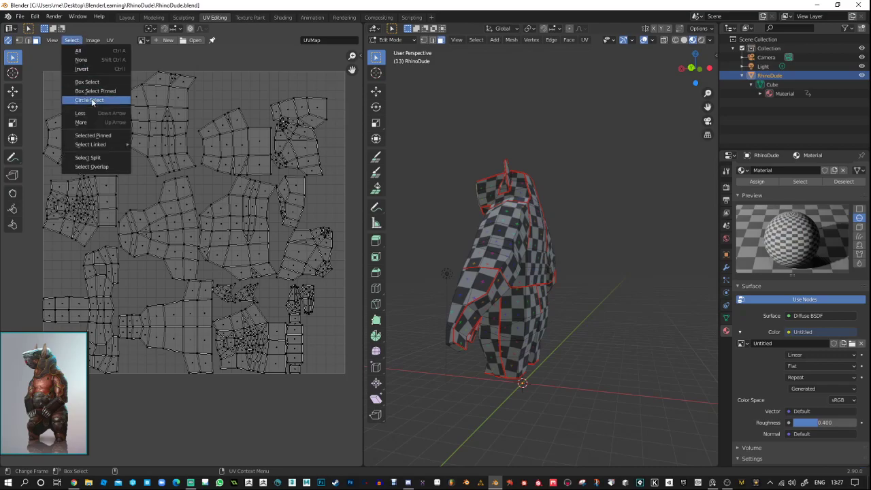
click(96, 167)
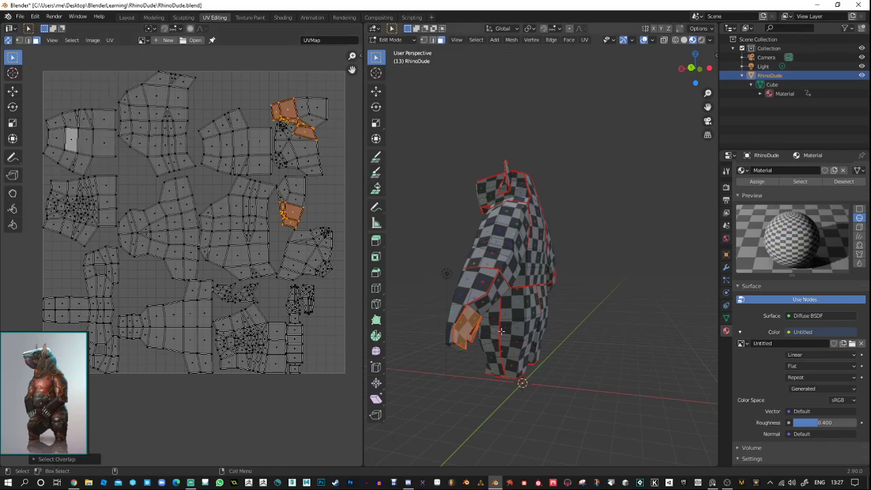
scroll(502, 332, up, 1)
middle_drag(502, 332, 518, 260)
click(518, 260)
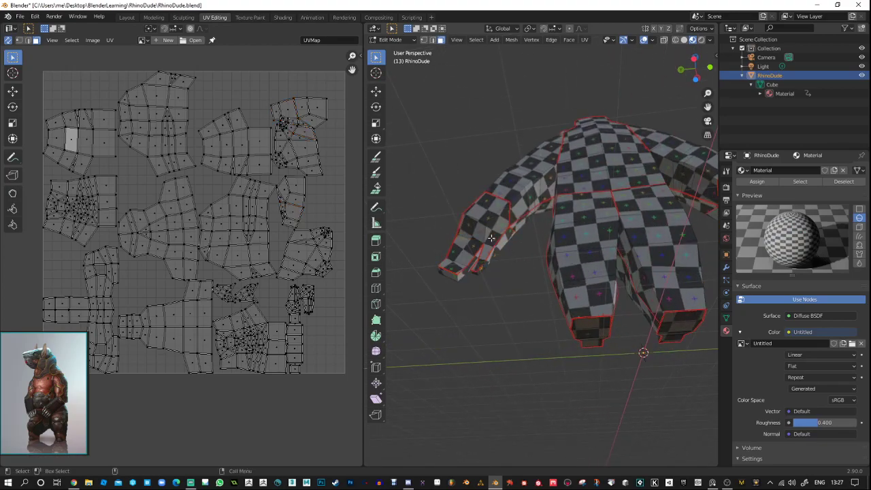
middle_drag(491, 237, 593, 242)
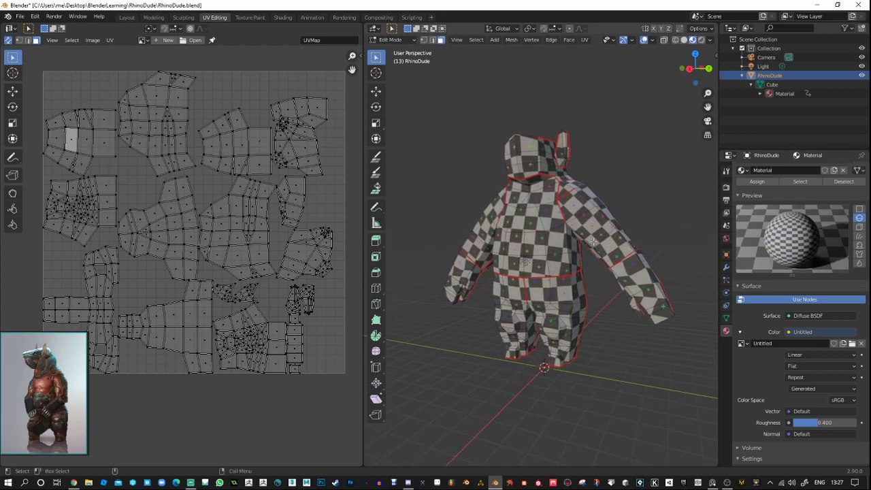